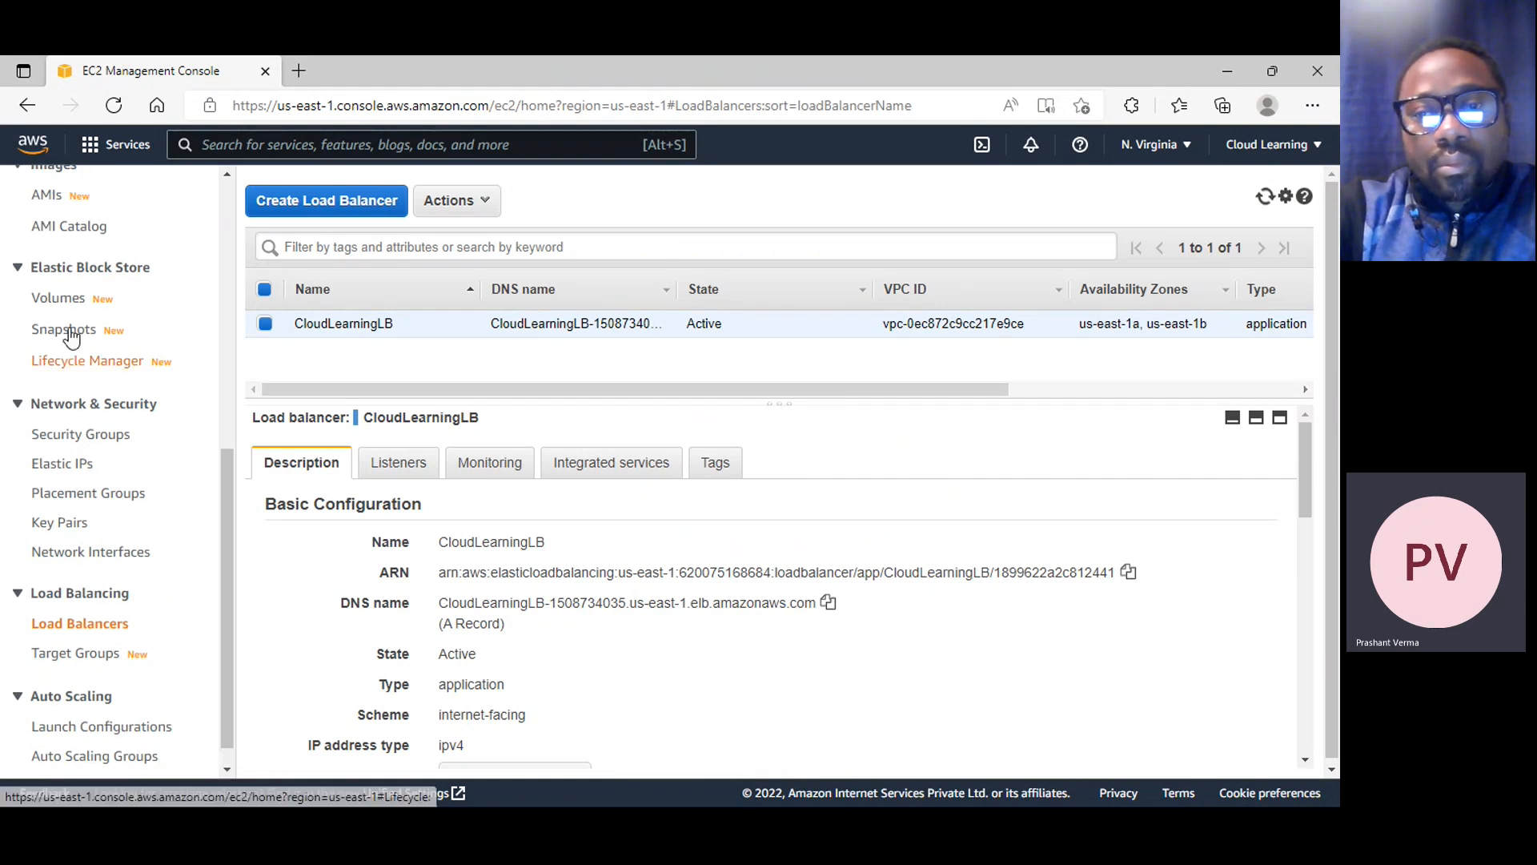
Open the EC2 Instances list in a new browser tab and switch to it
scroll(112, 344, up, 5)
right_click(72, 318)
click(124, 333)
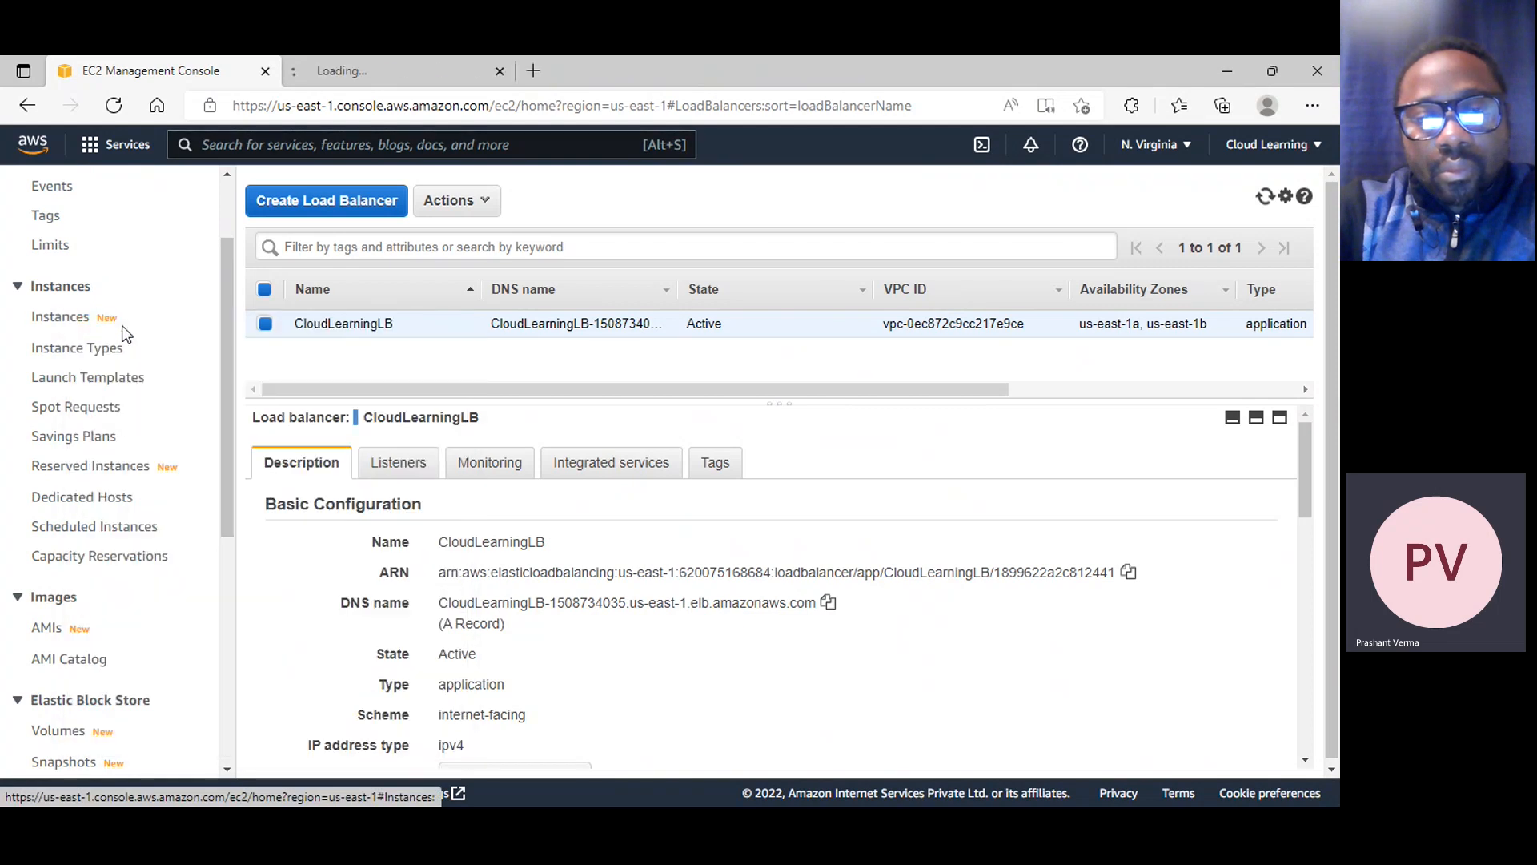
click(387, 73)
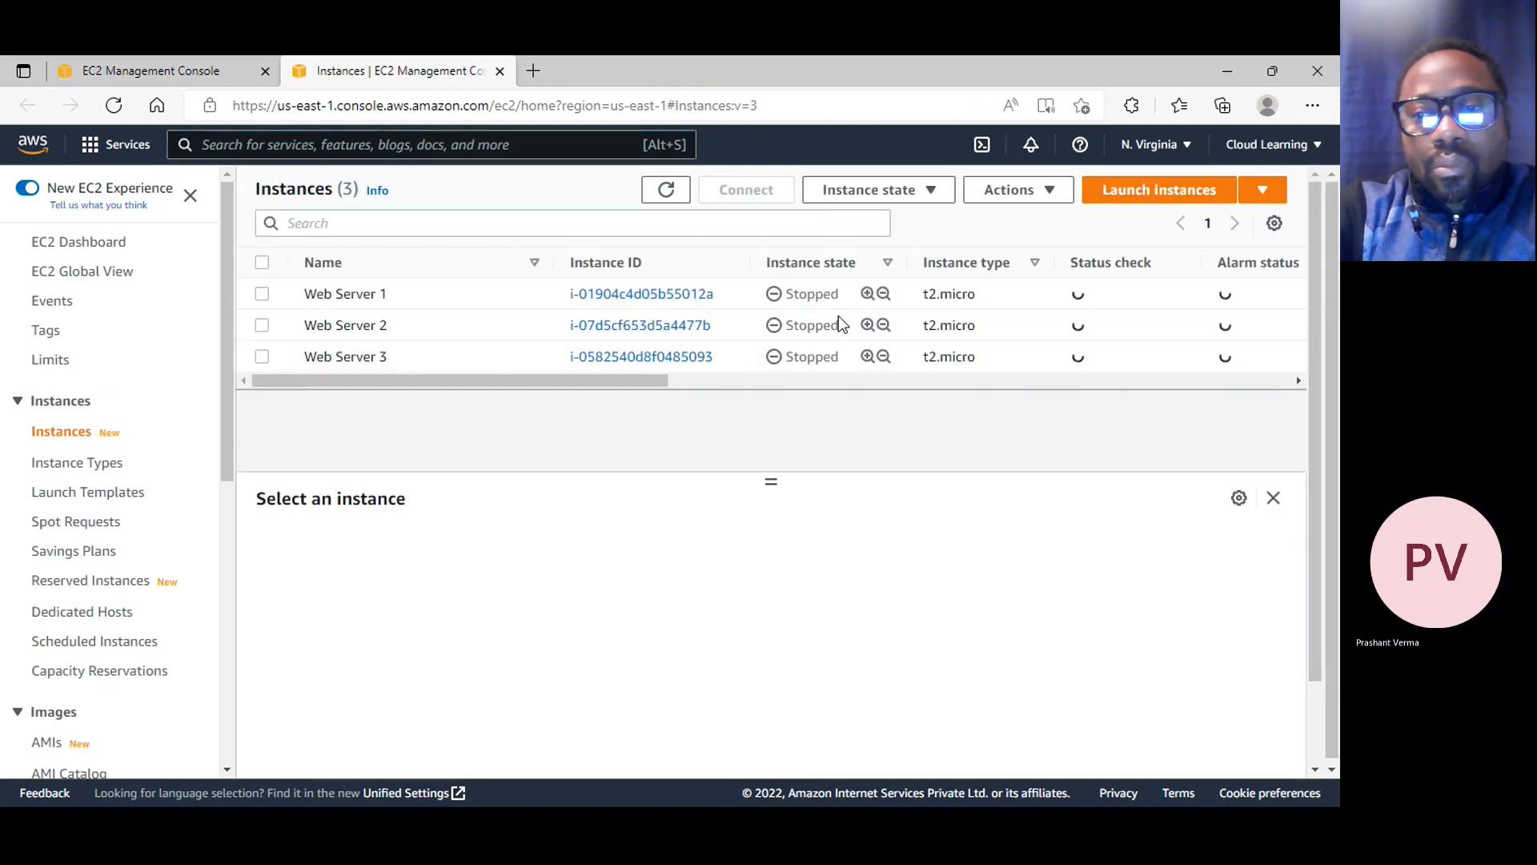
Copy the DNS name of the CloudLearningLB load balancer and load it in a new browser tab
click(219, 66)
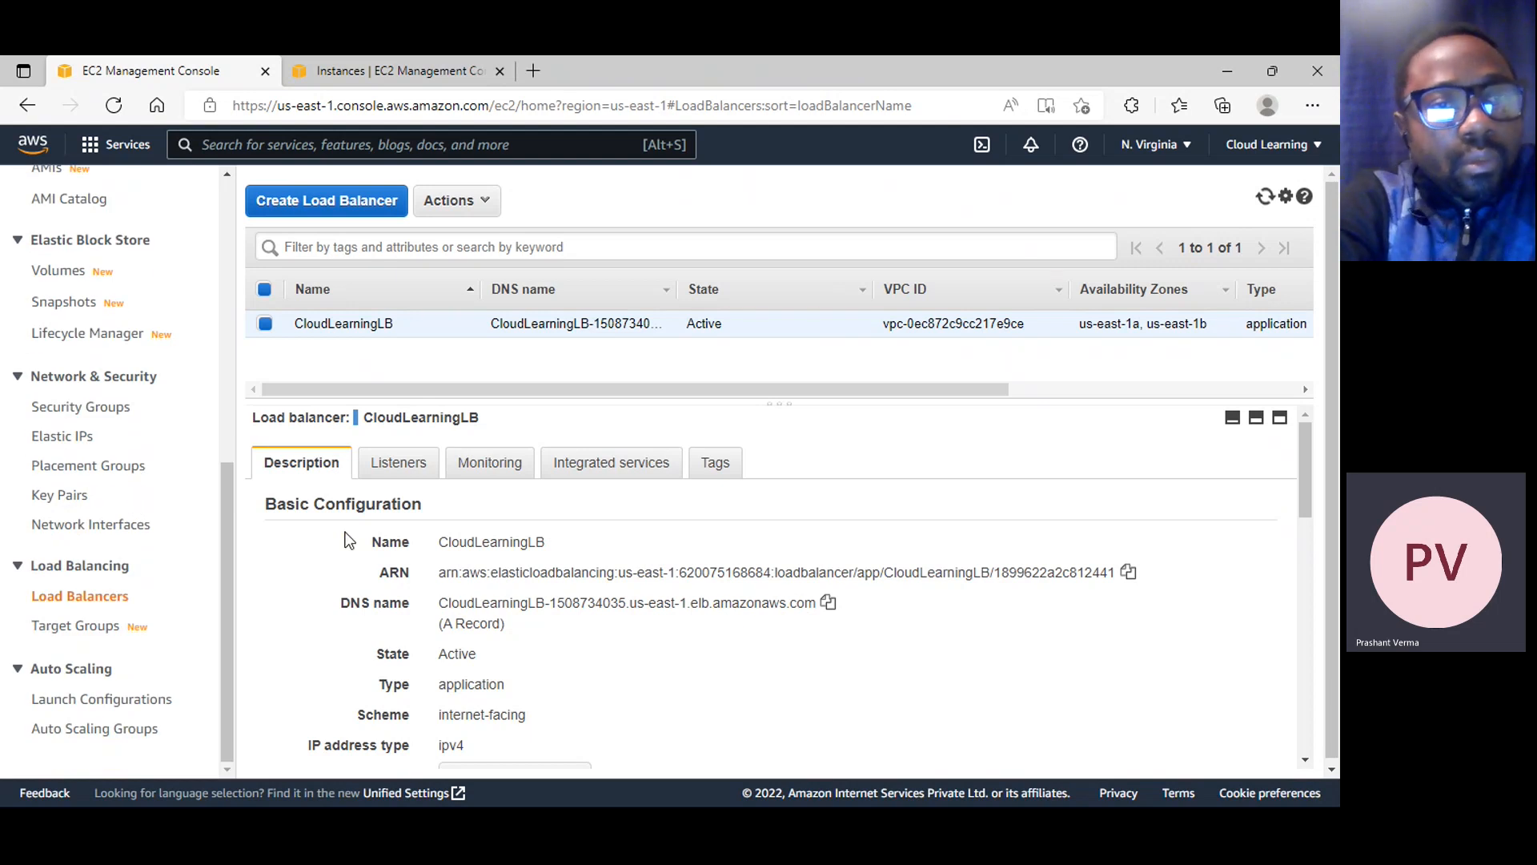
click(828, 602)
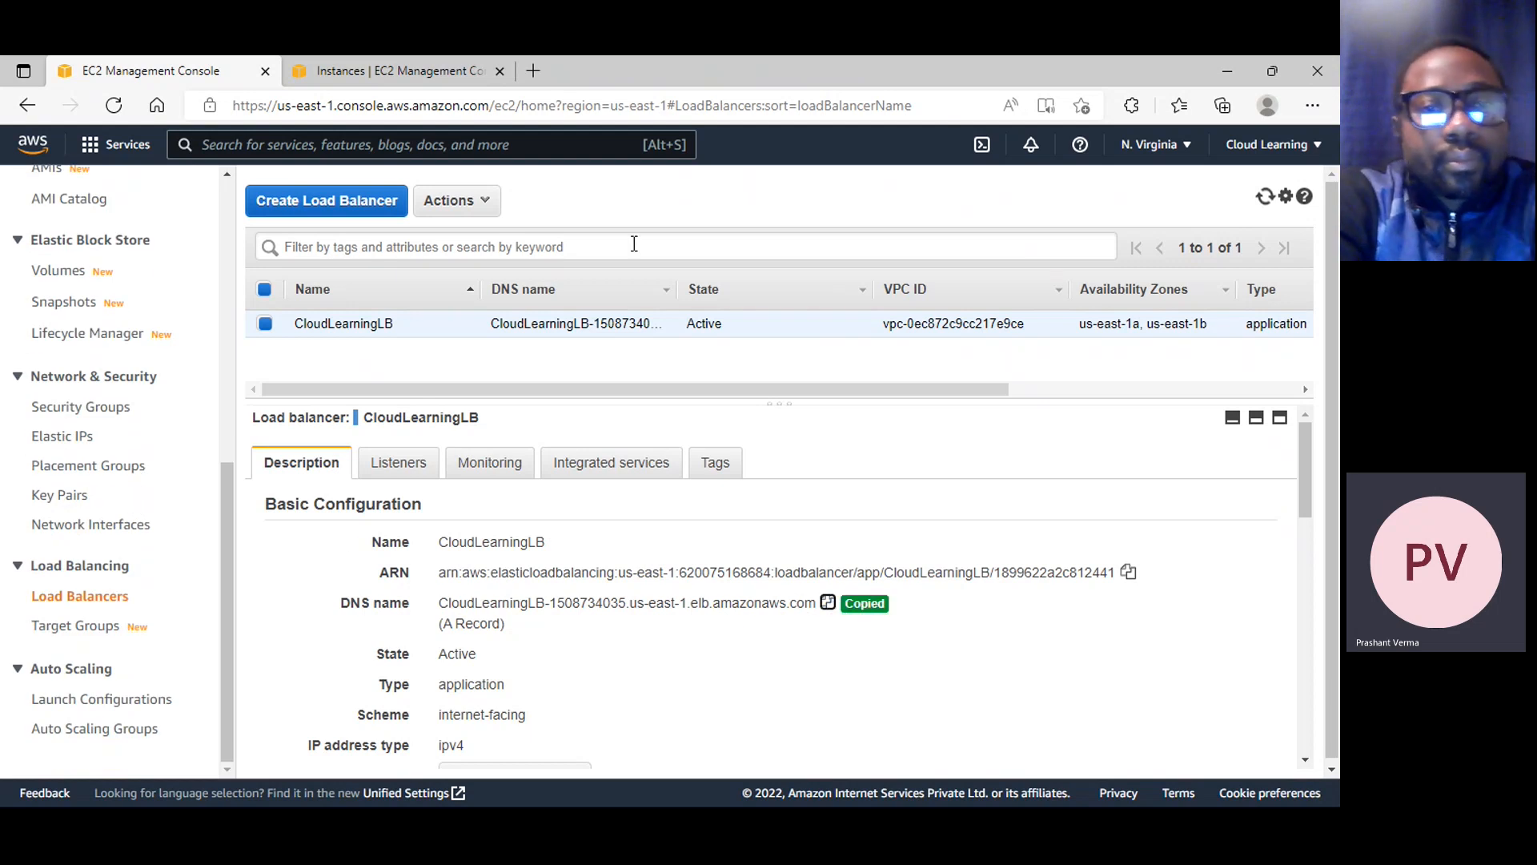
click(532, 71)
click(522, 103)
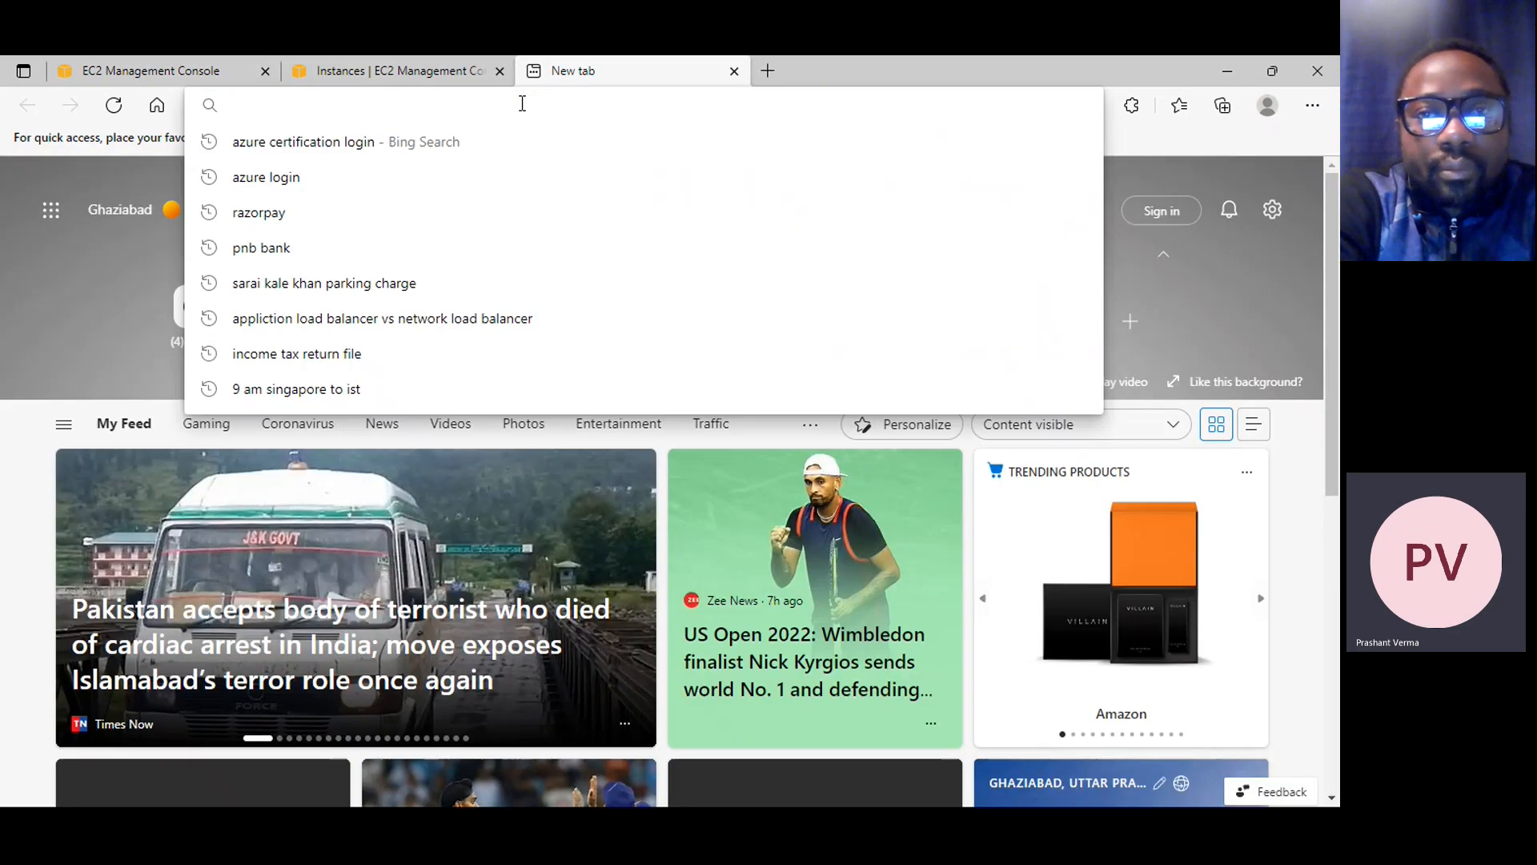
key(ctrl+v)
key(Return)
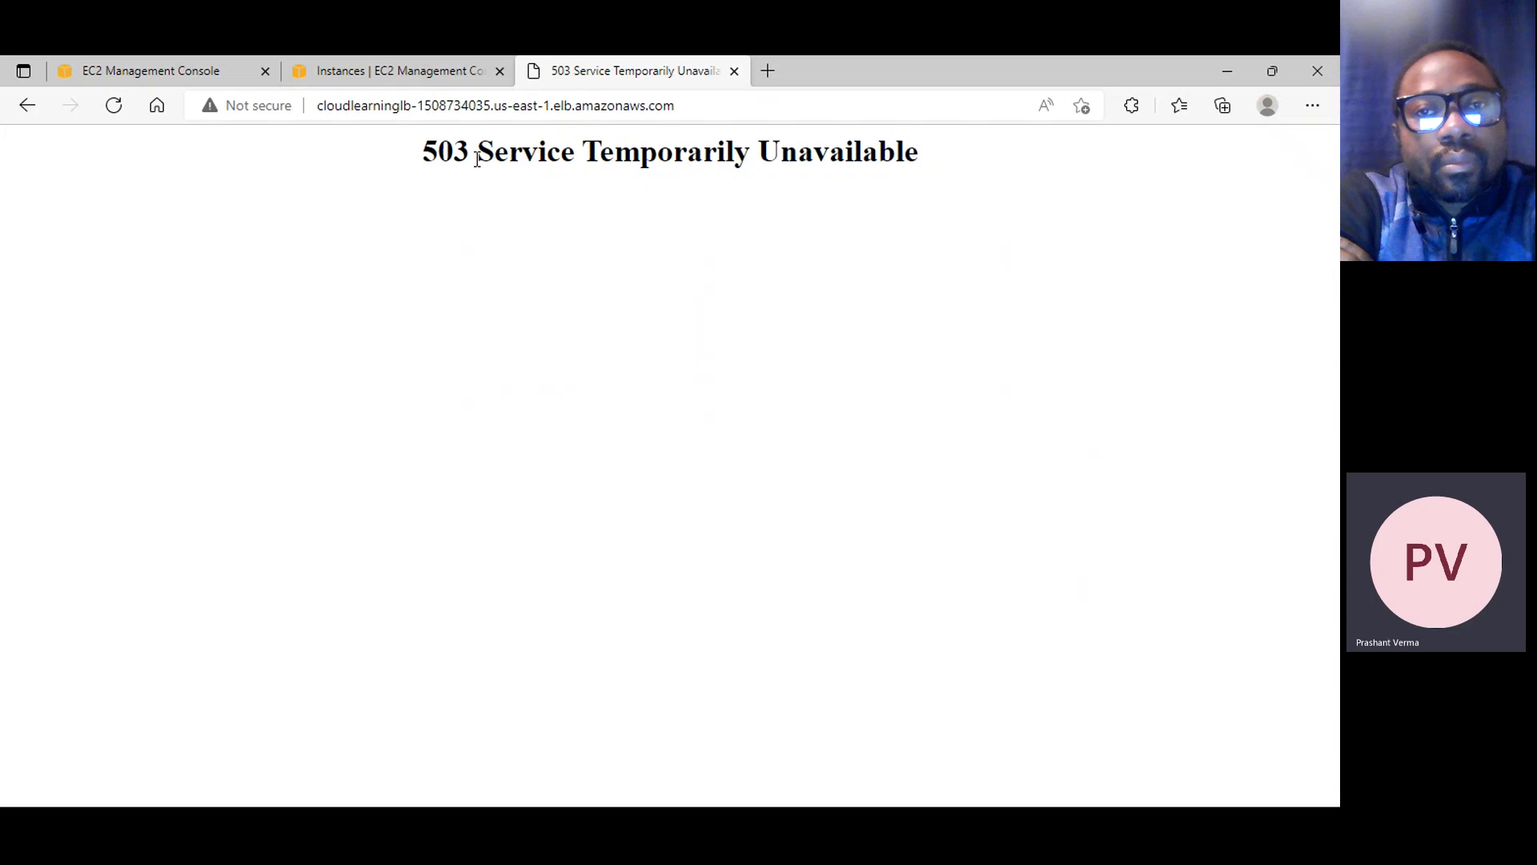
drag(447, 156, 725, 154)
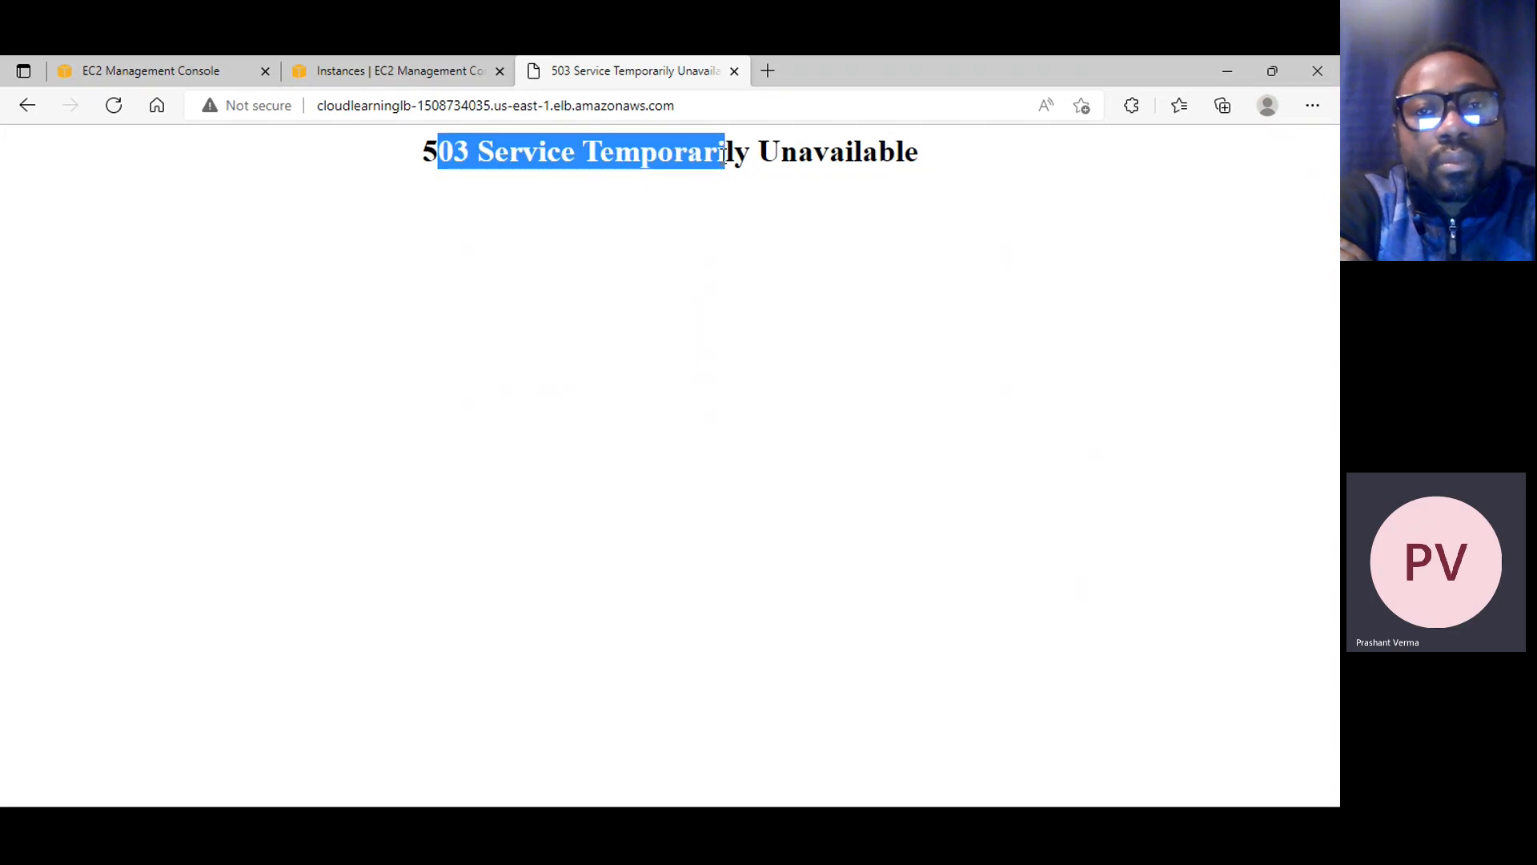
click(765, 354)
Start all three instances, Web Server 1, Web Server 2 and Web Server 3, from the Instances list
click(359, 73)
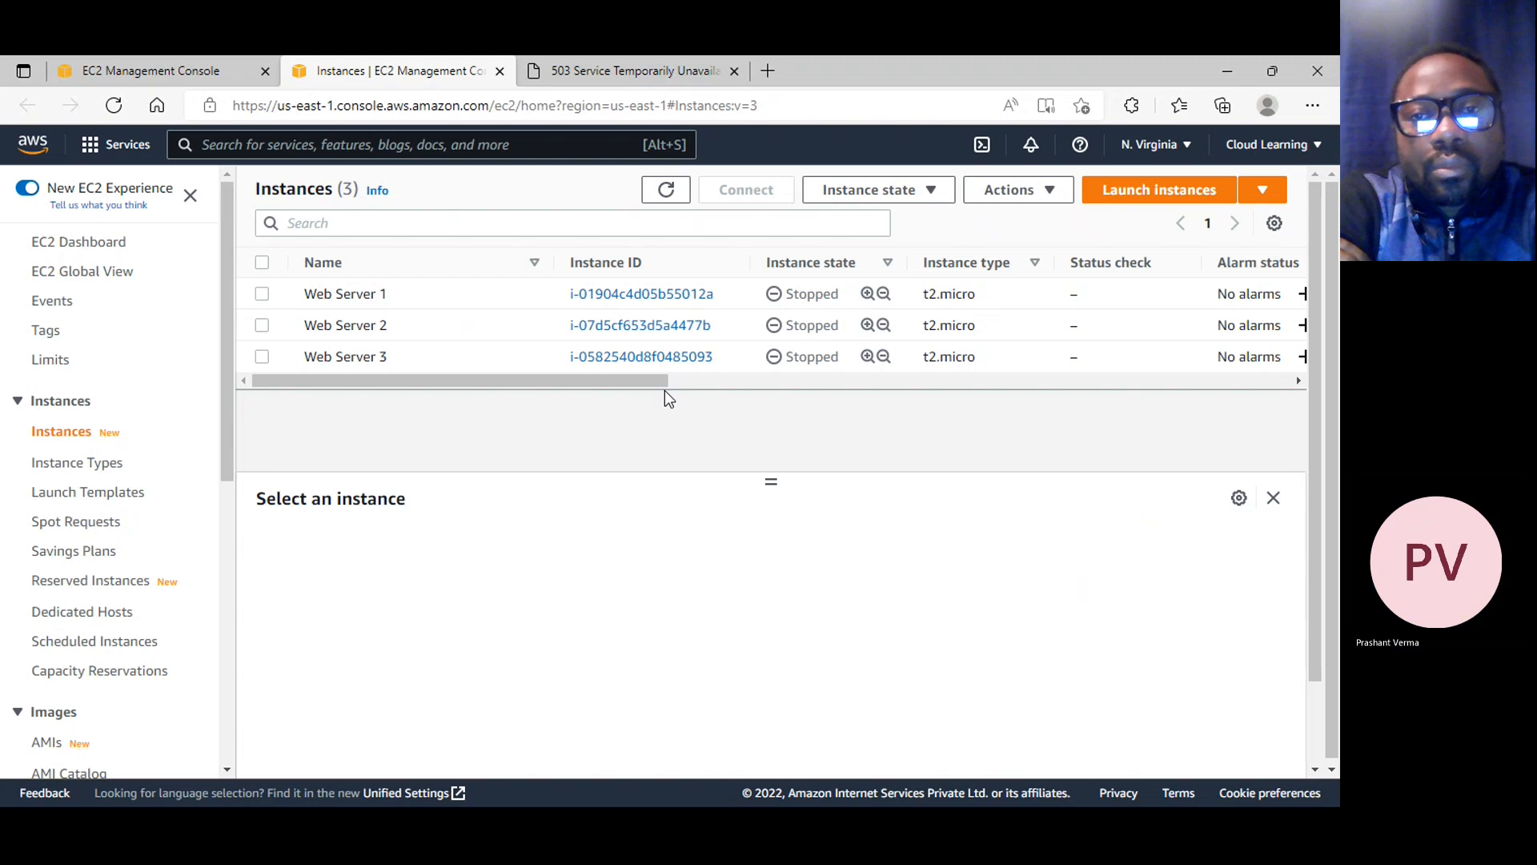
click(263, 264)
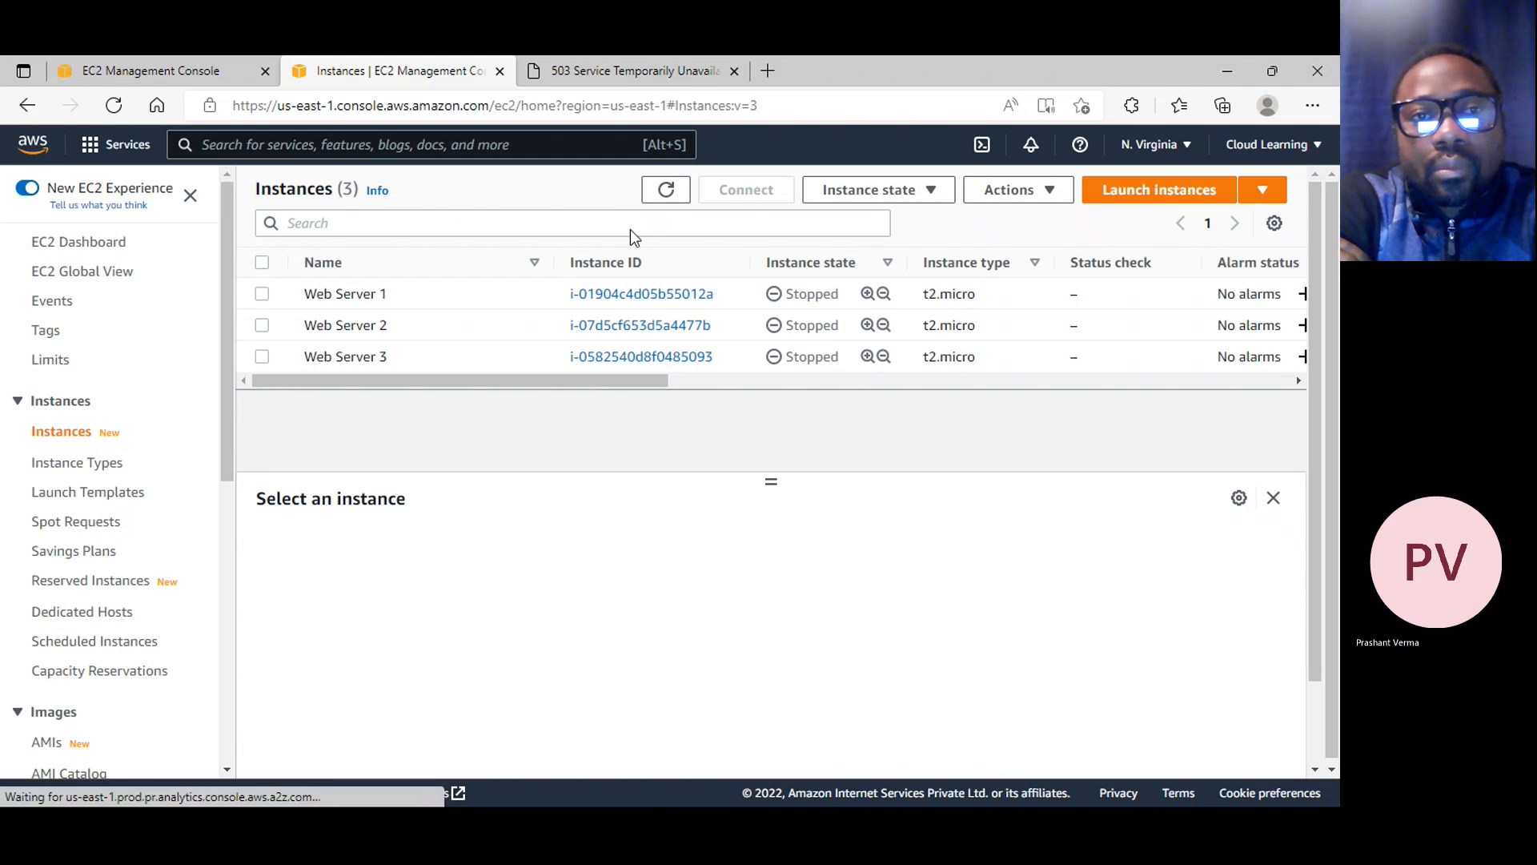
click(938, 192)
click(917, 255)
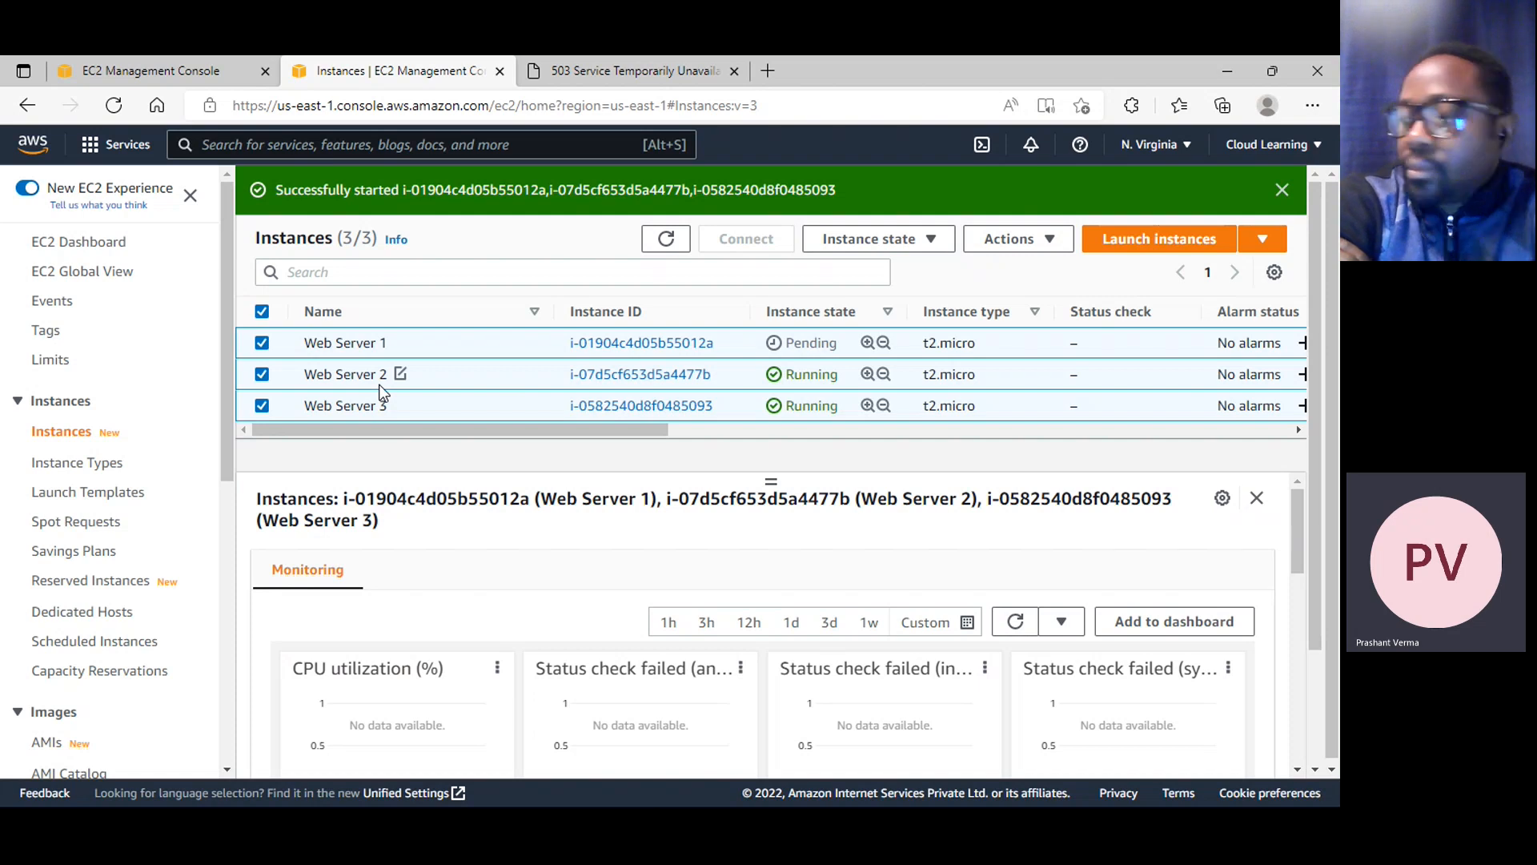
Return to the load balancer's web page and reload it
scroll(97, 581, down, 1)
scroll(128, 564, down, 6)
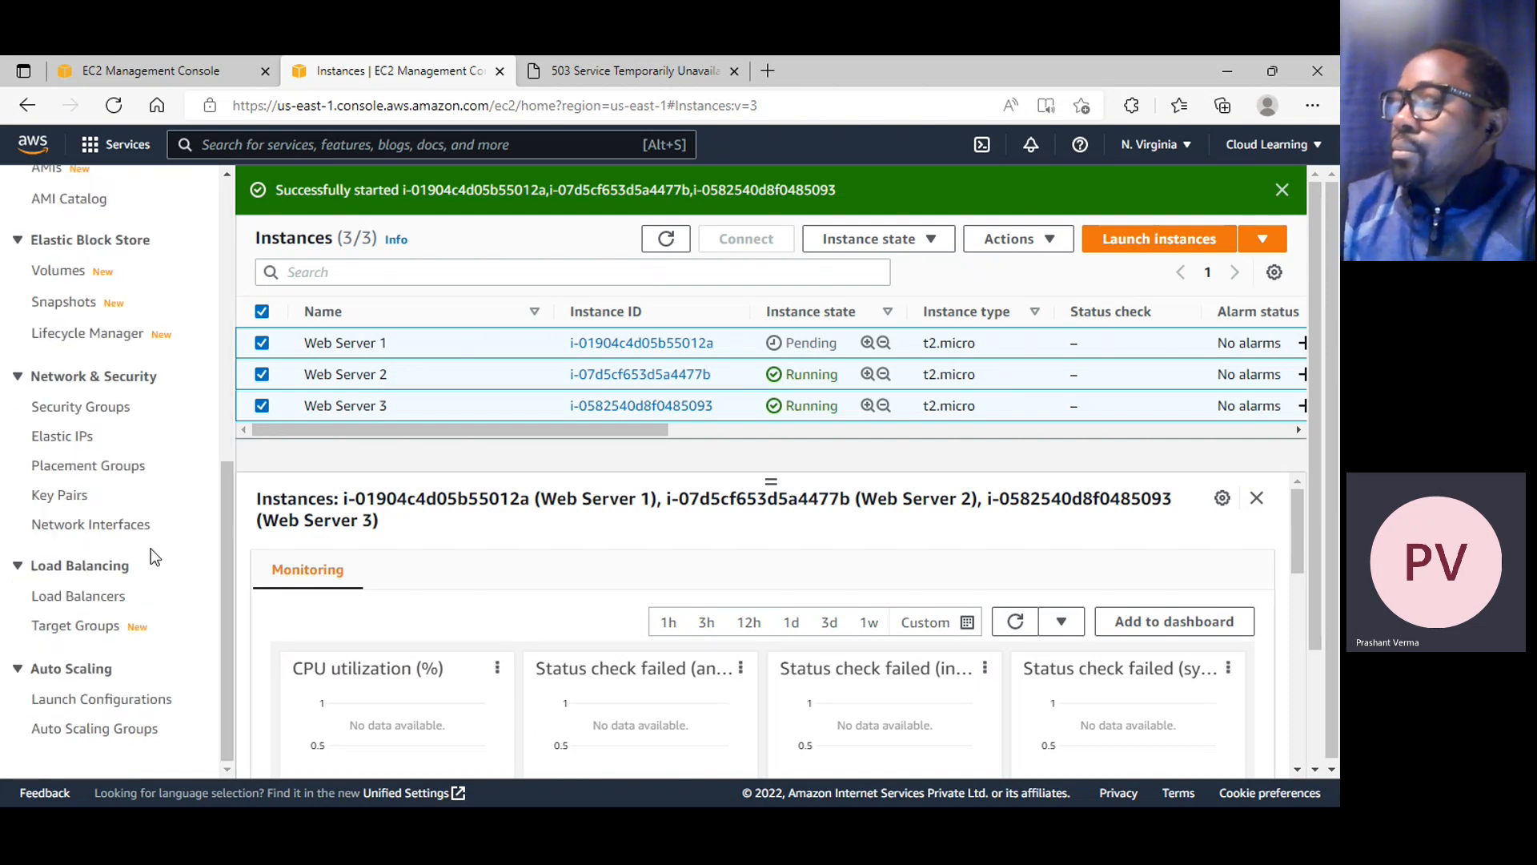
click(660, 72)
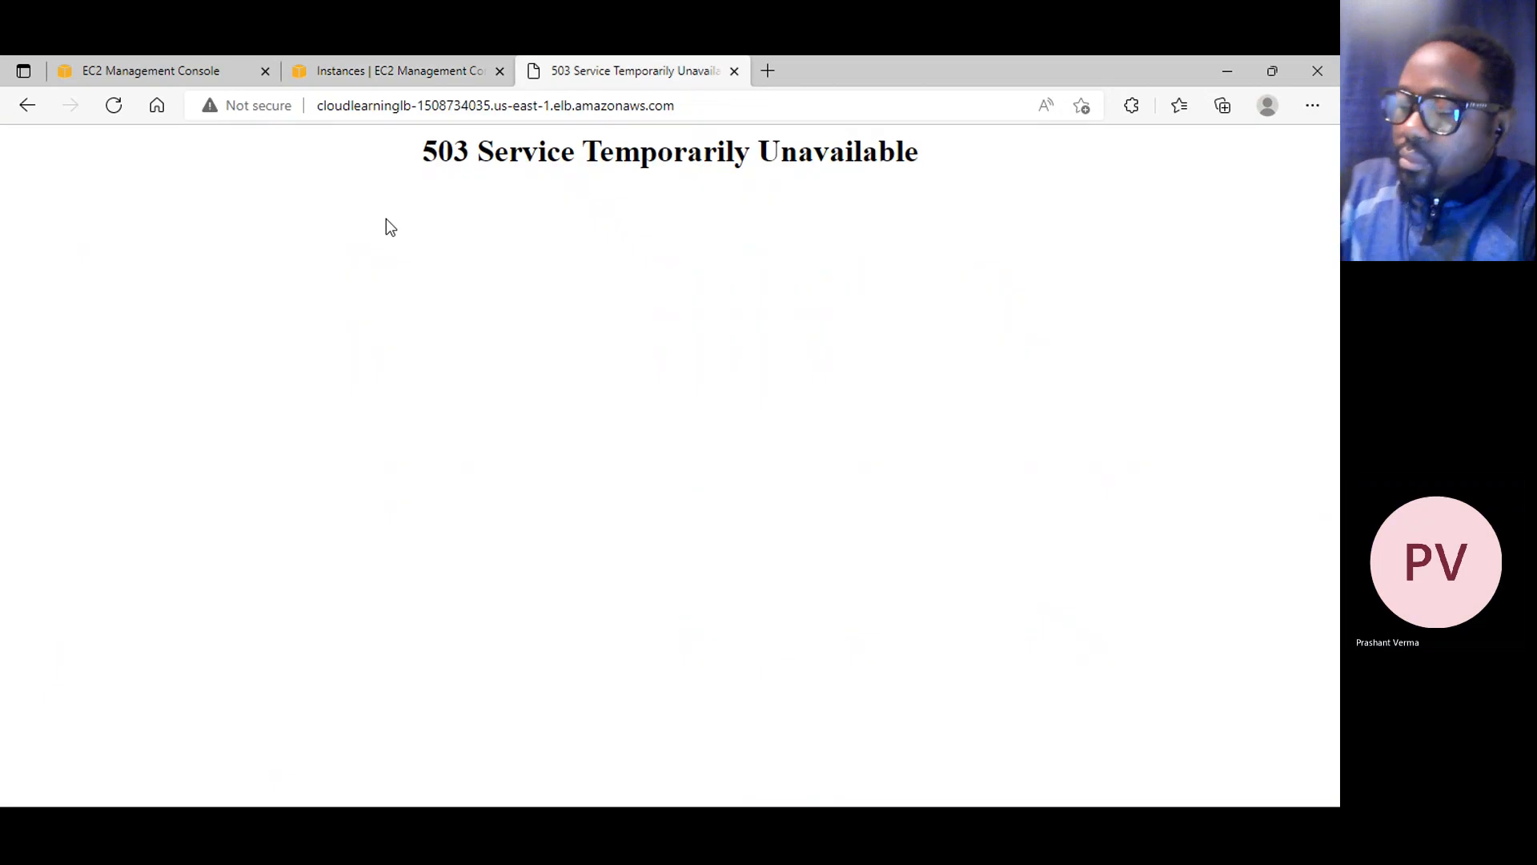
click(114, 105)
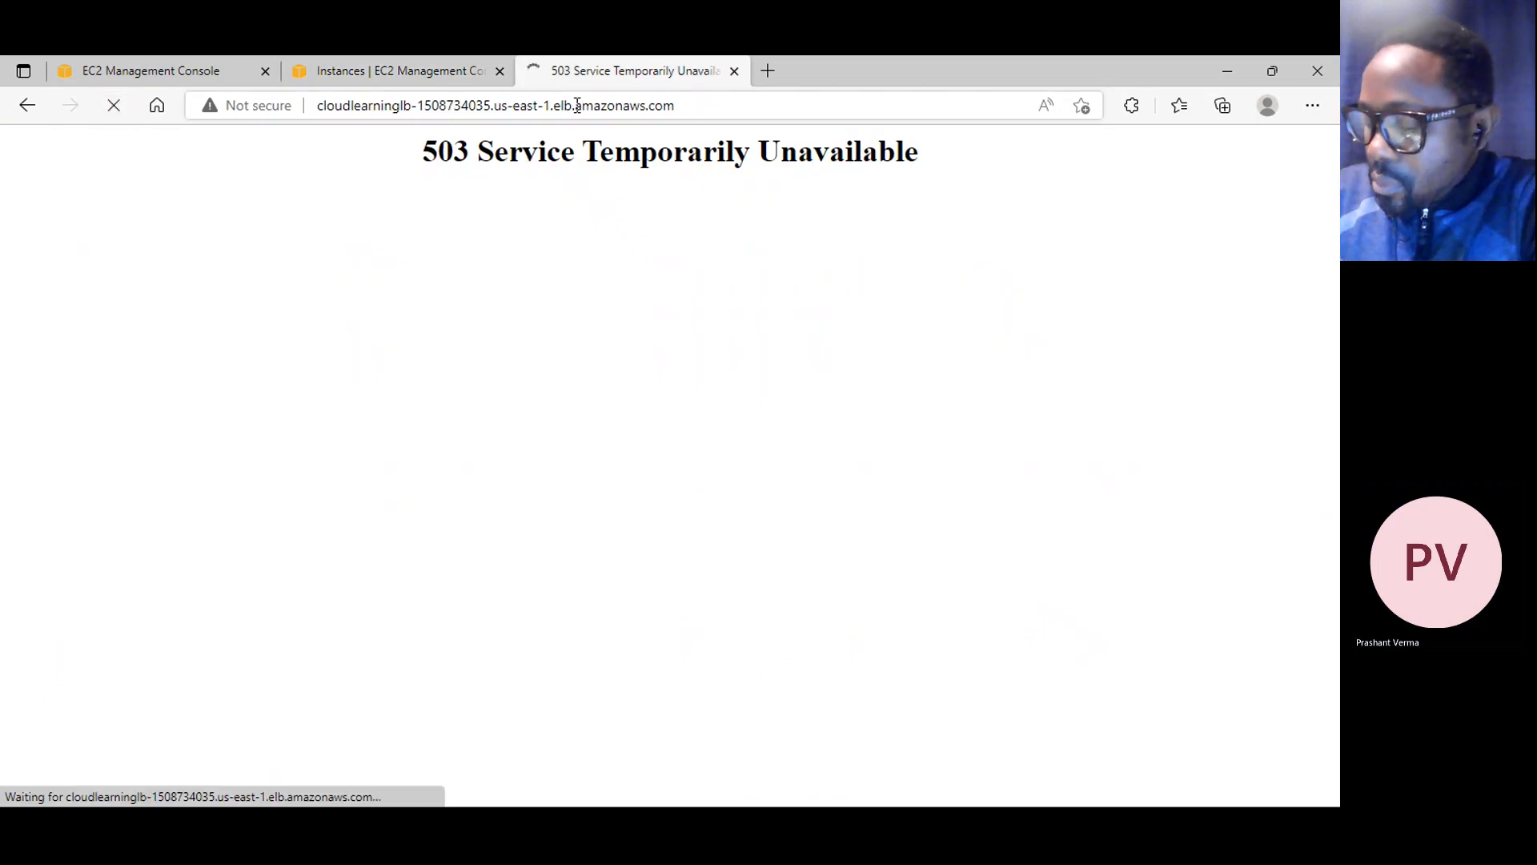
Dismiss the start notification on the Instances page and refresh the instance list
click(433, 77)
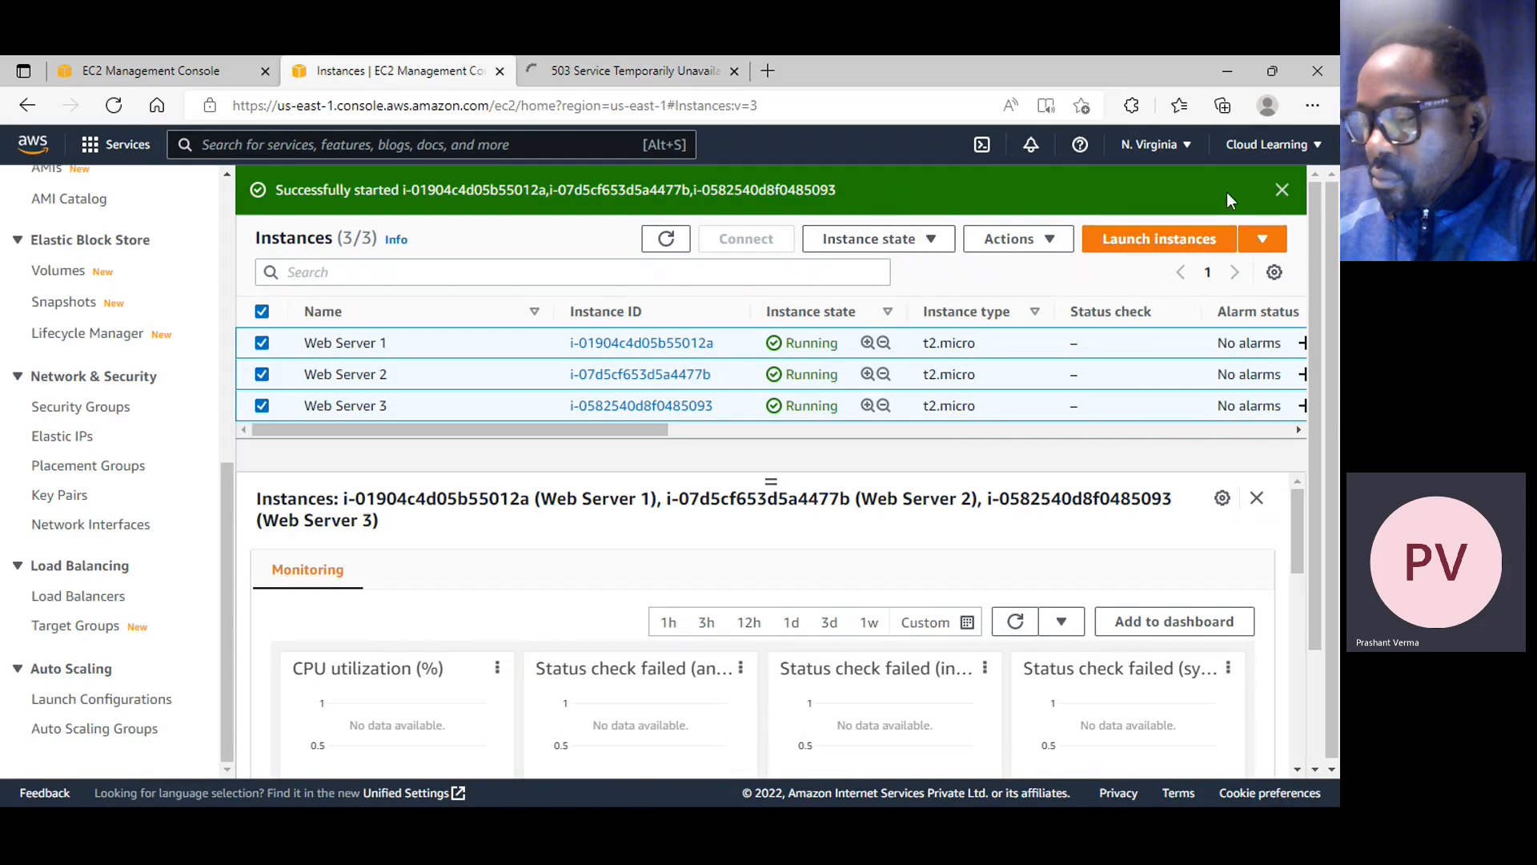
click(1281, 191)
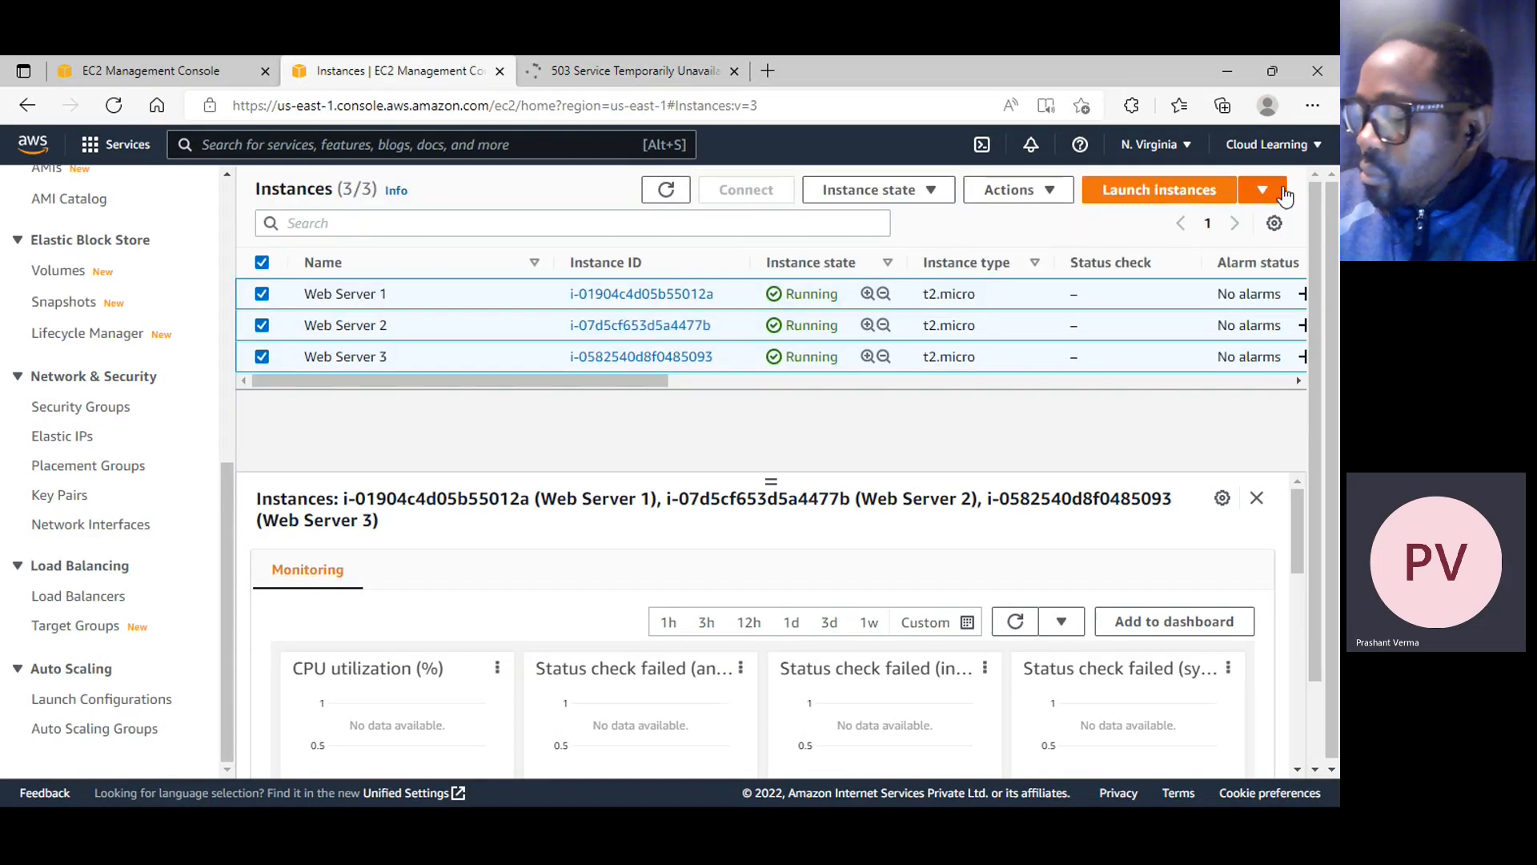
click(665, 189)
Reload the load balancer's web page several times to check which web server responds
click(636, 72)
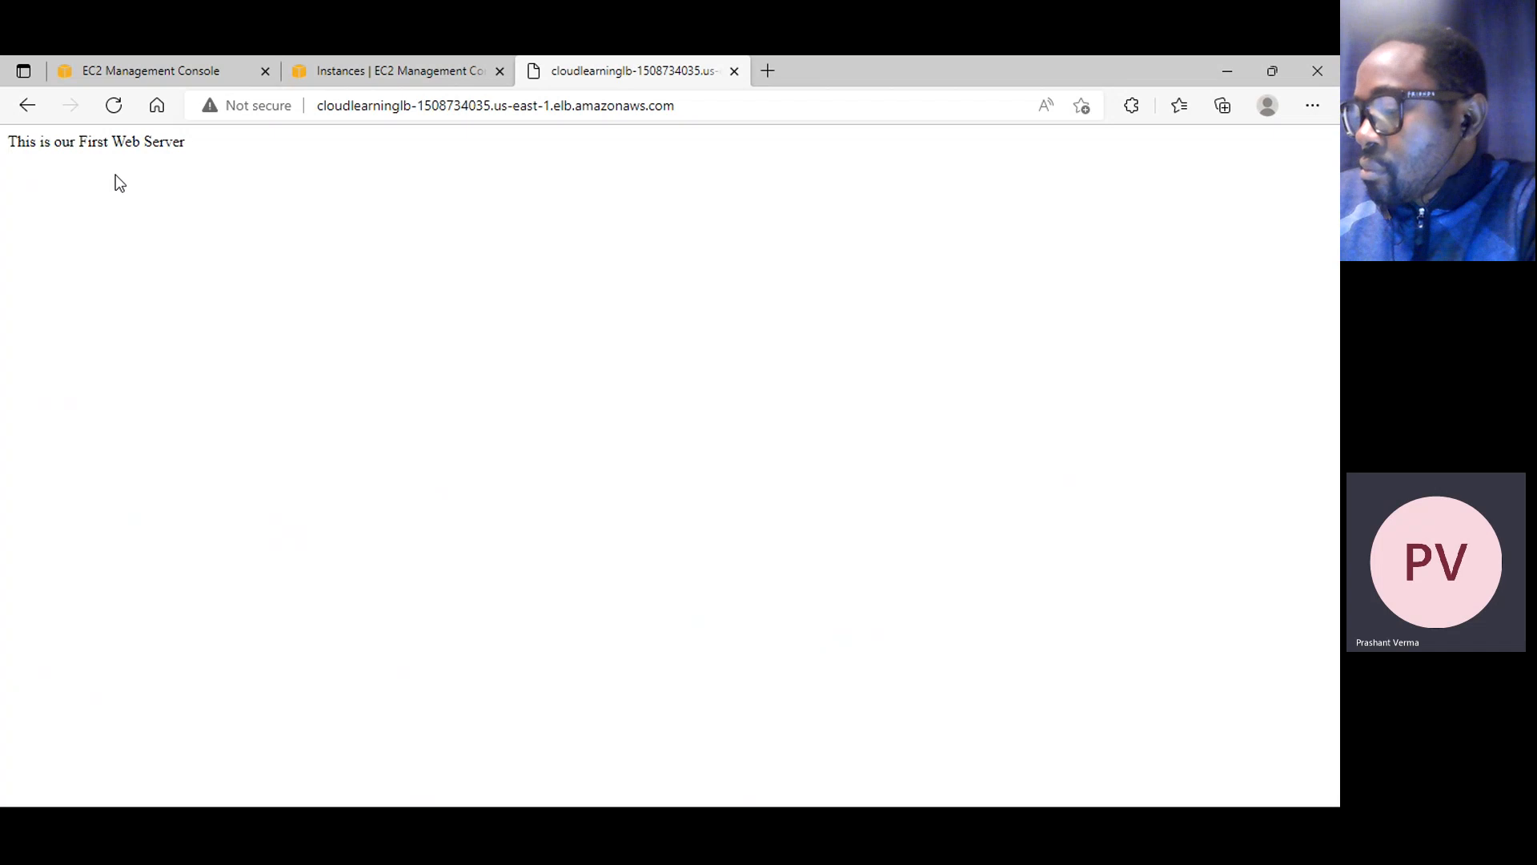
click(114, 106)
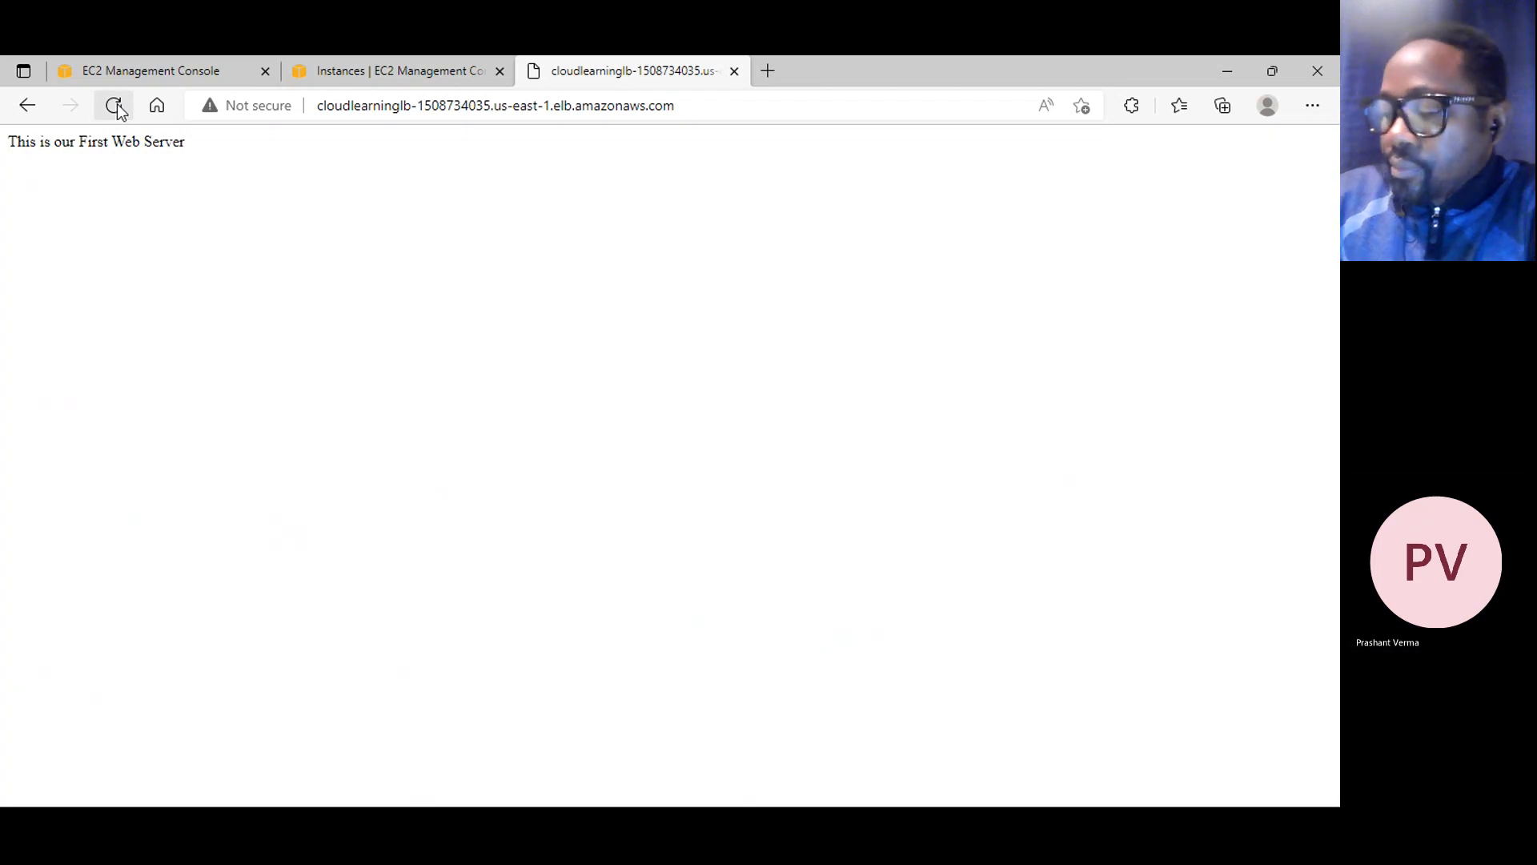
click(115, 107)
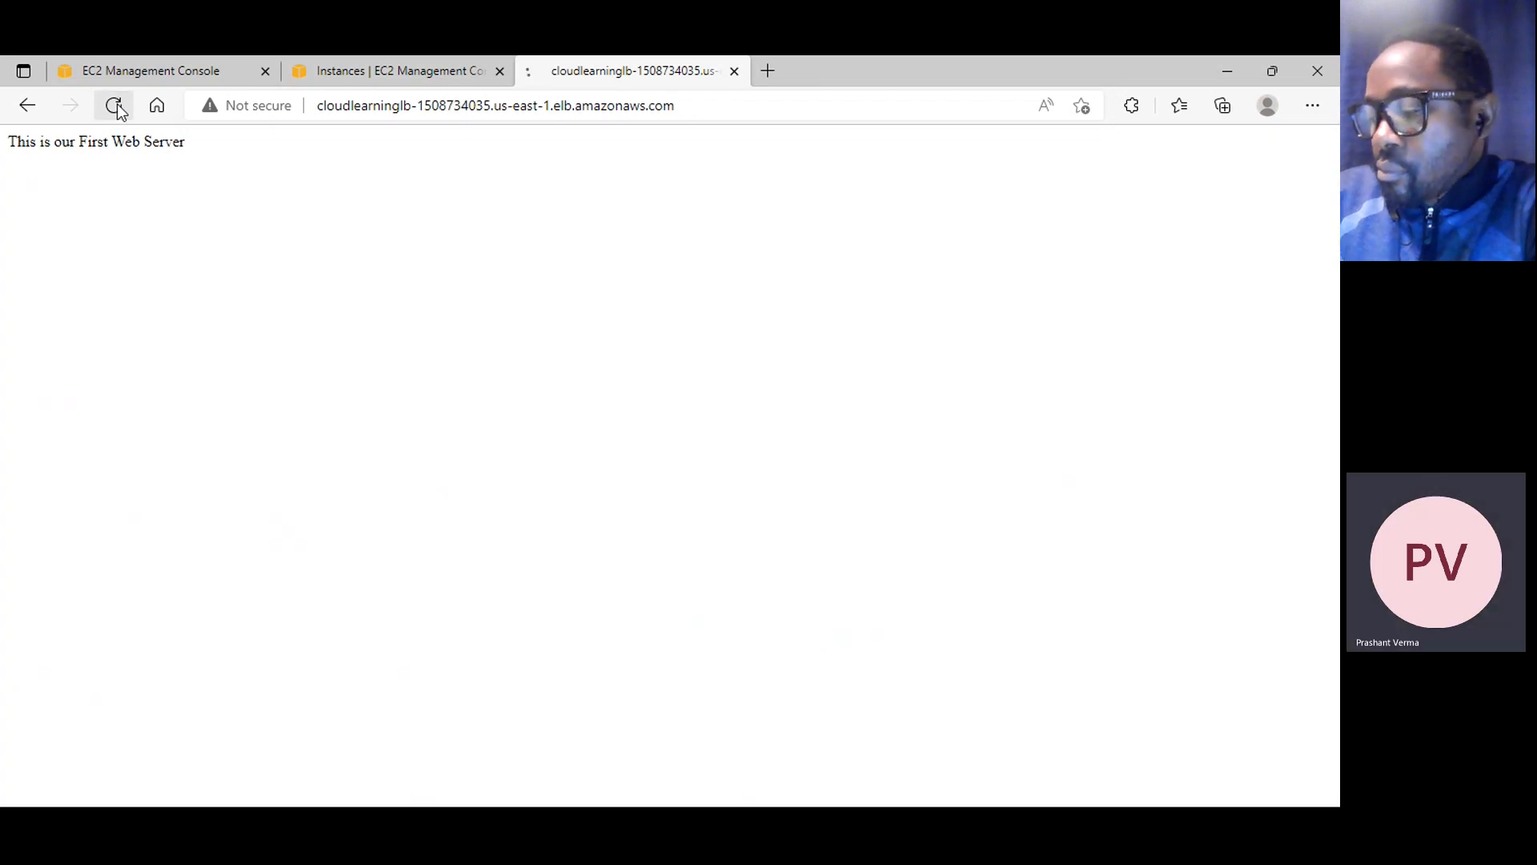
click(115, 107)
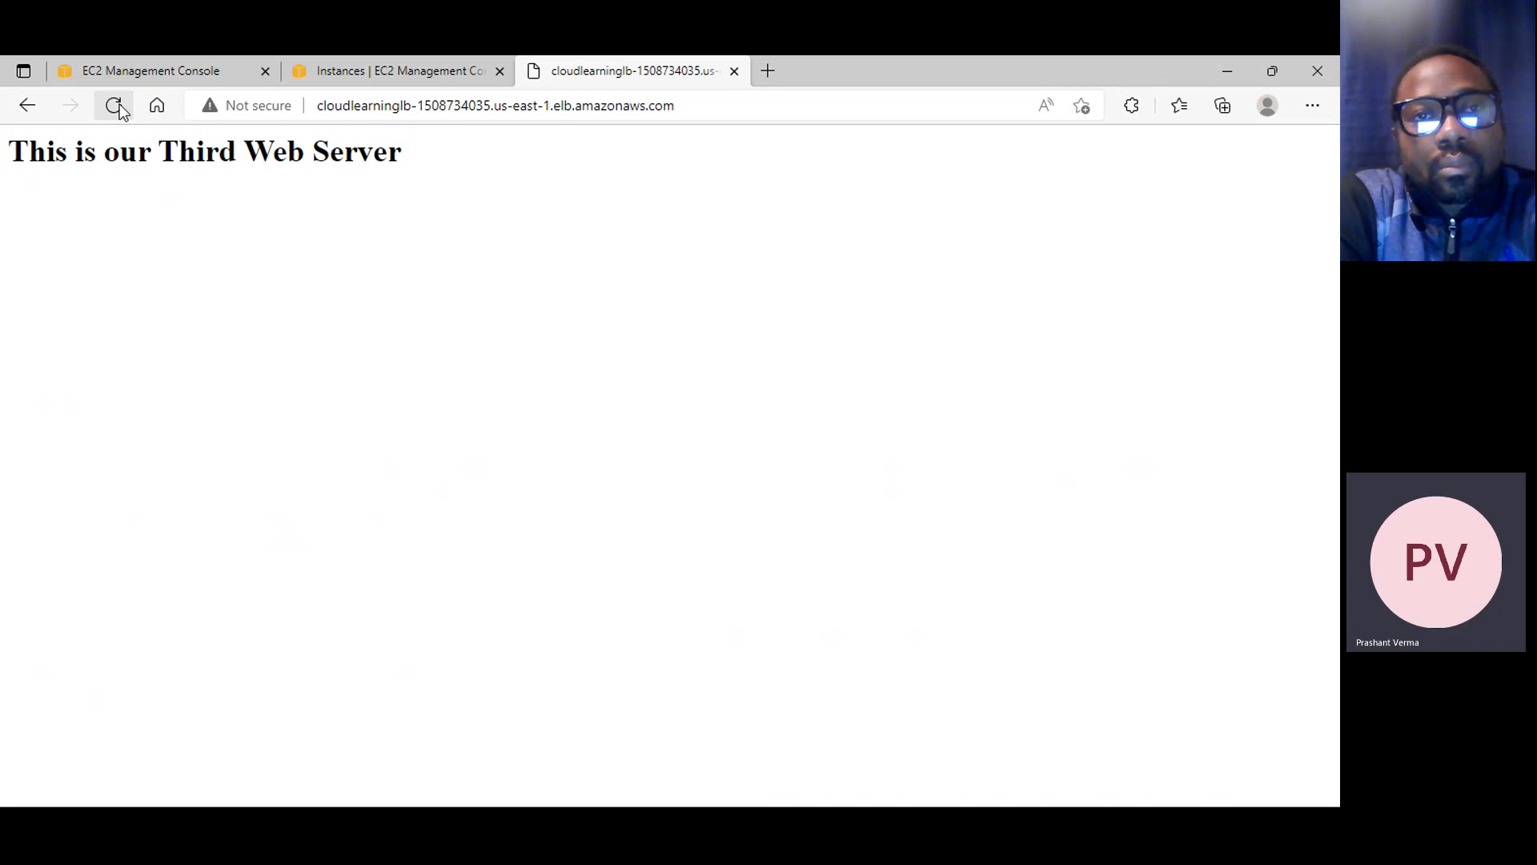
Check the instance states in the Instances list and close the browser tab showing the load balancer's web page
click(377, 72)
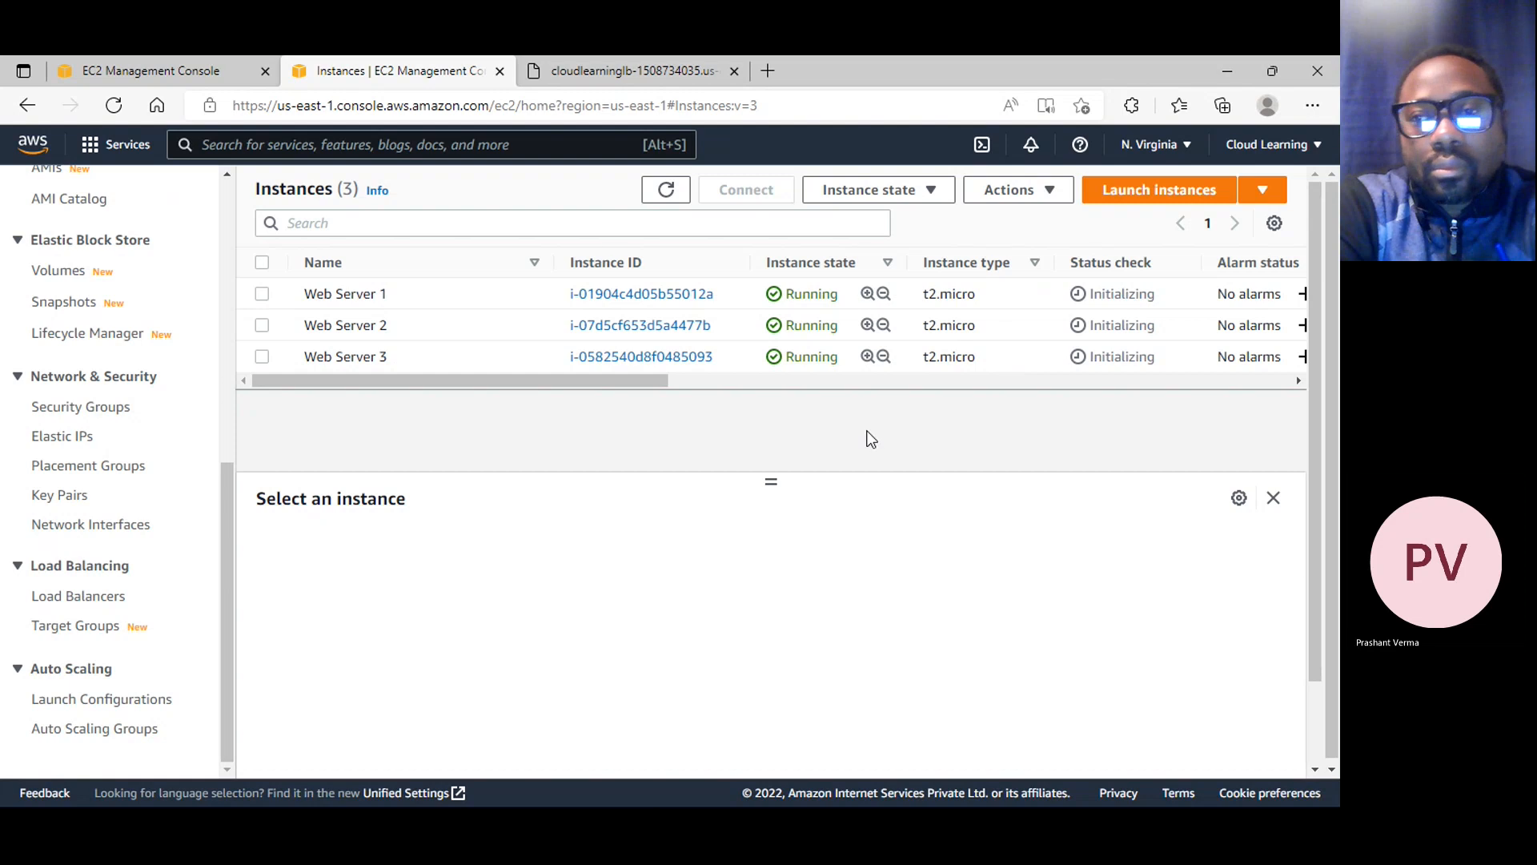
click(605, 72)
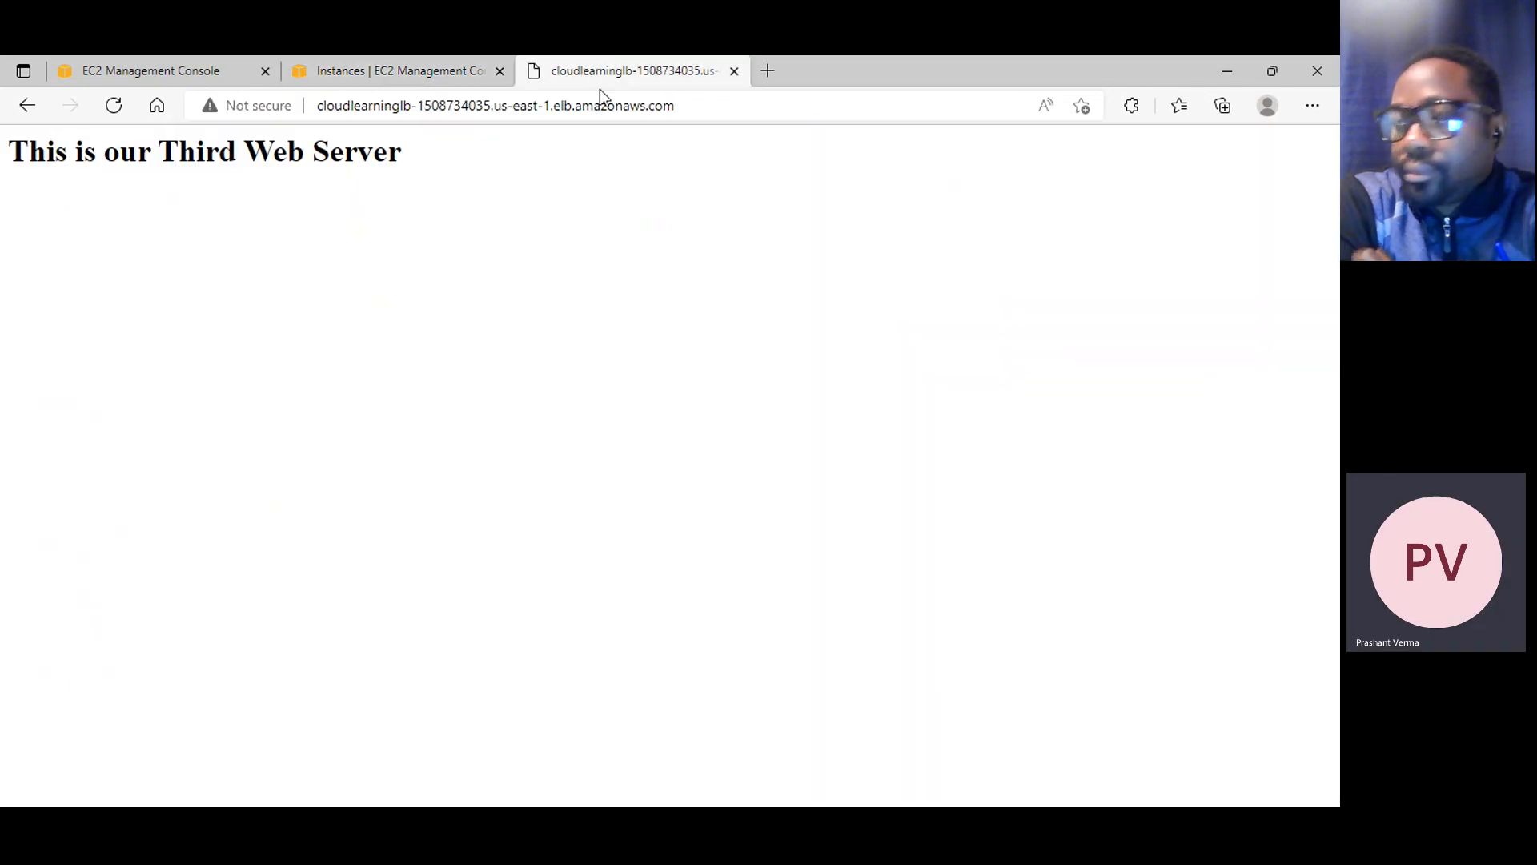
click(733, 72)
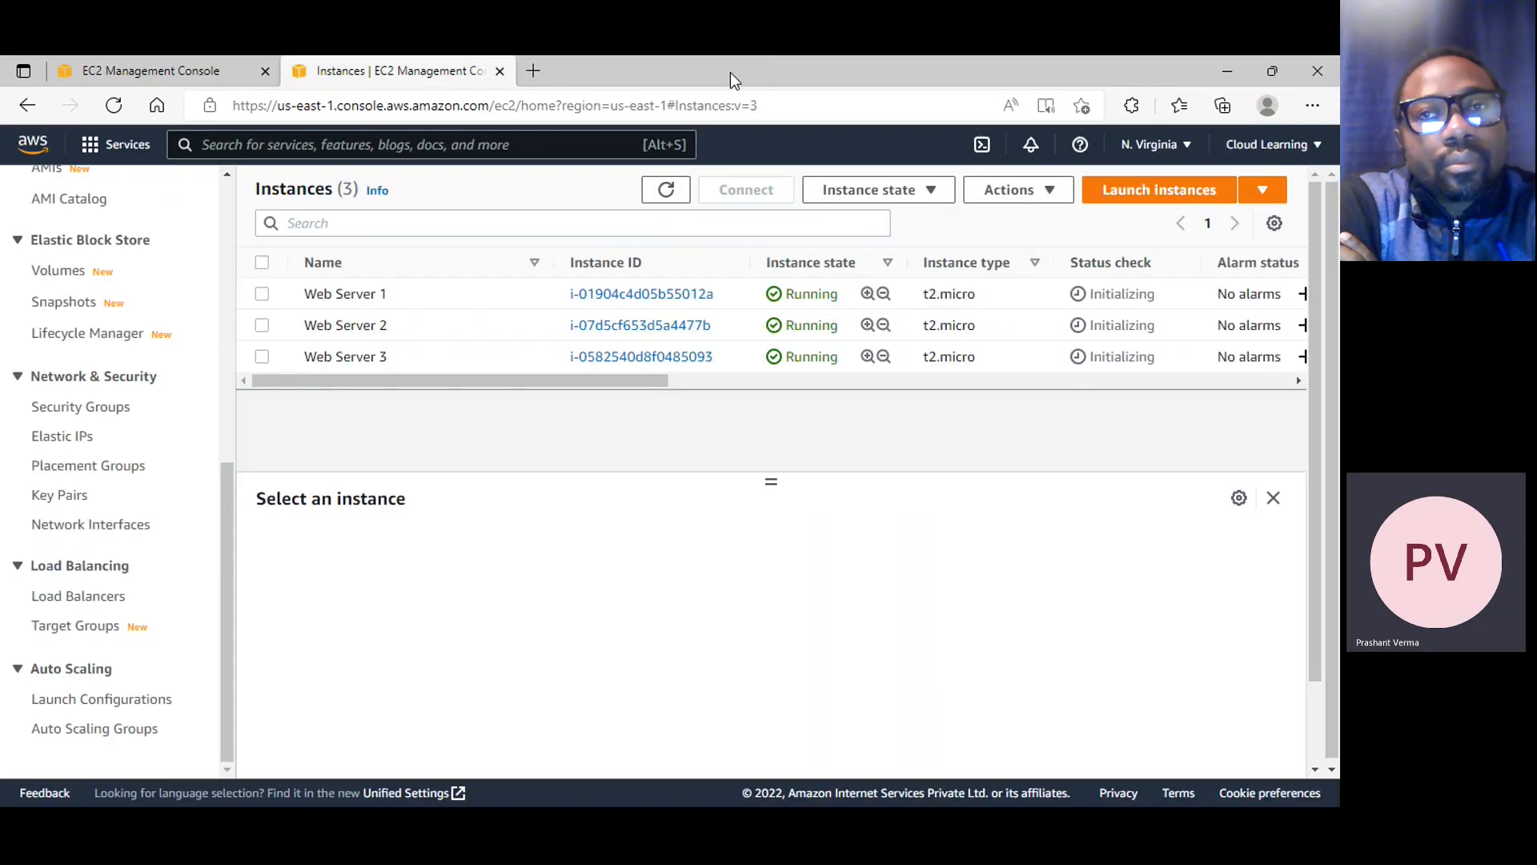
Stop all three web server instances and confirm the stop request
click(262, 263)
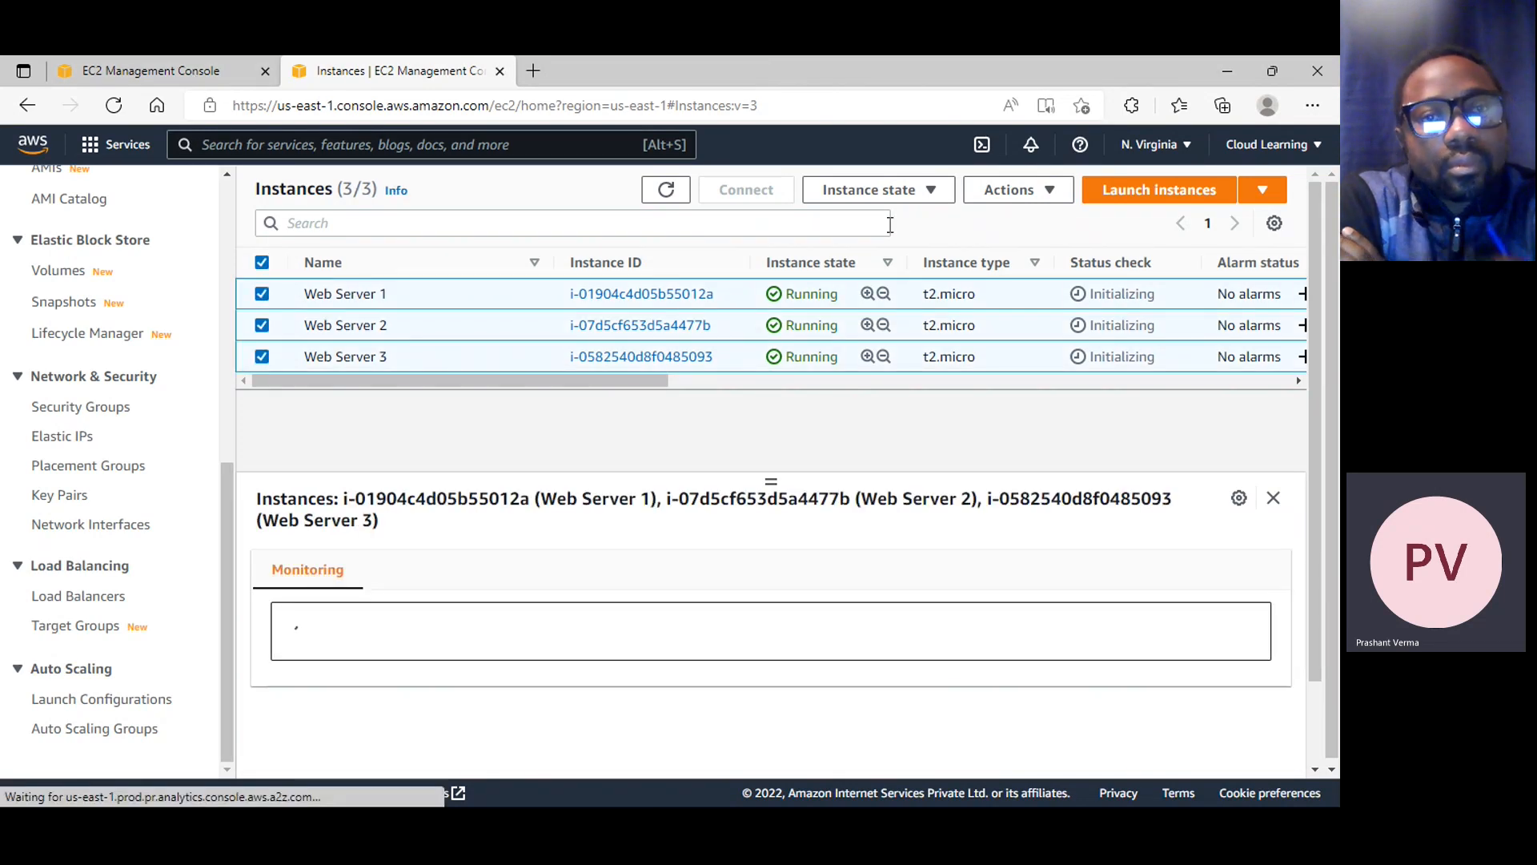
click(947, 199)
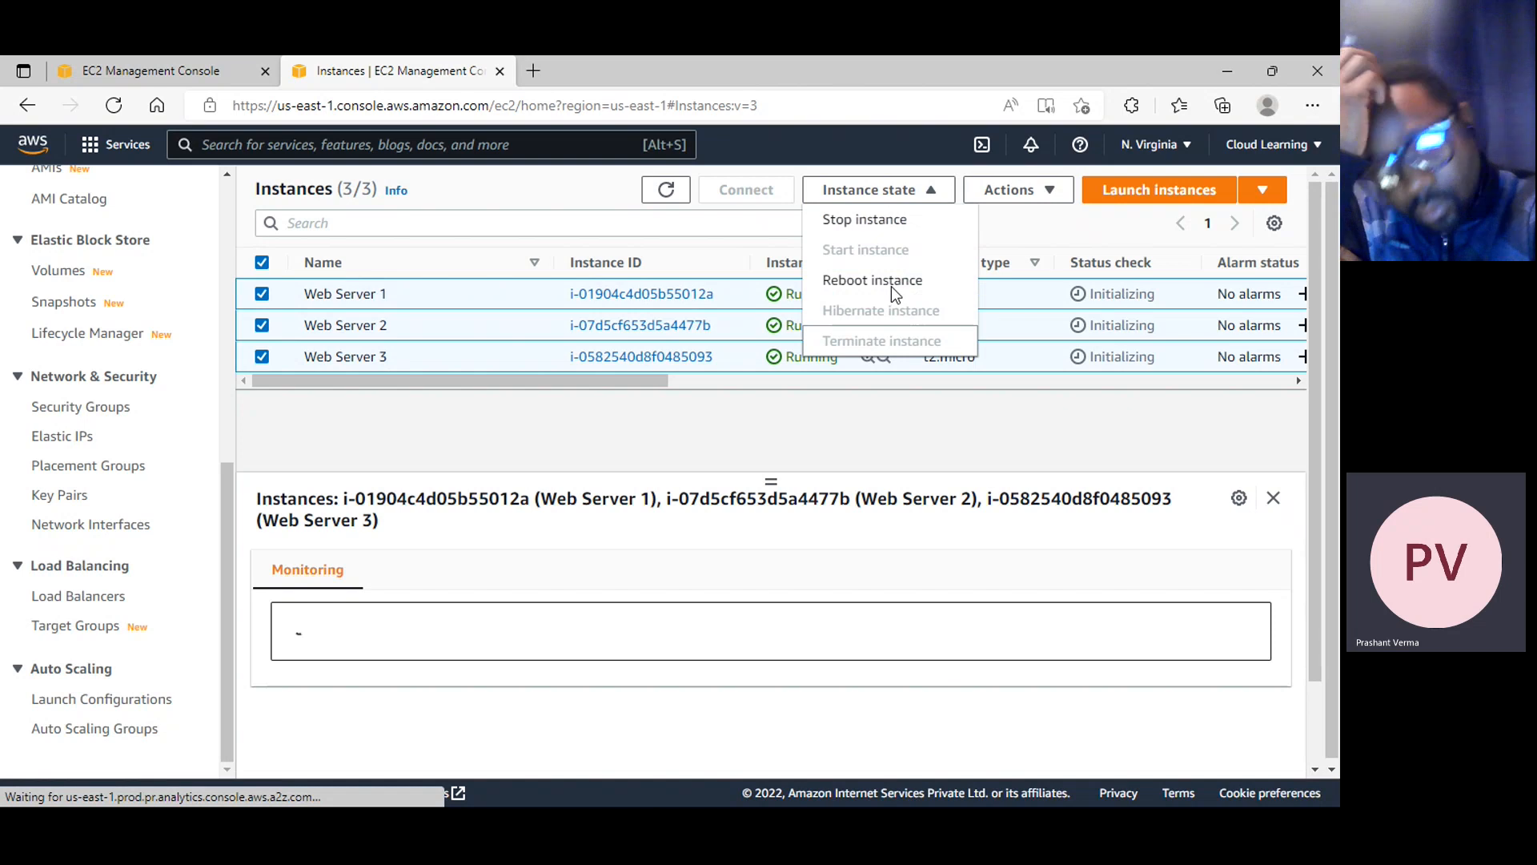
click(865, 221)
click(1018, 593)
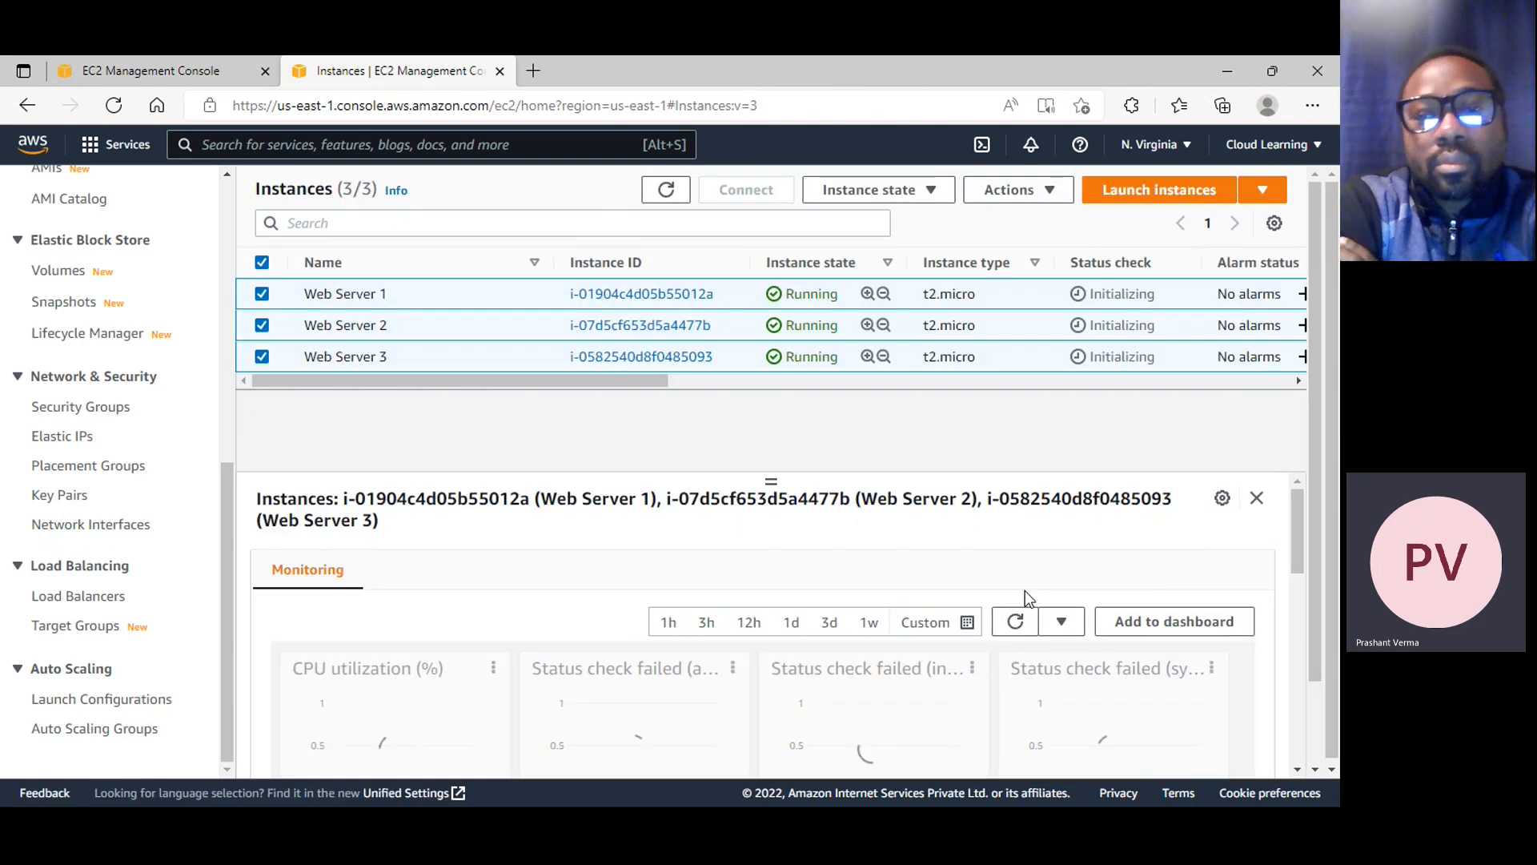
scroll(160, 481, up, 7)
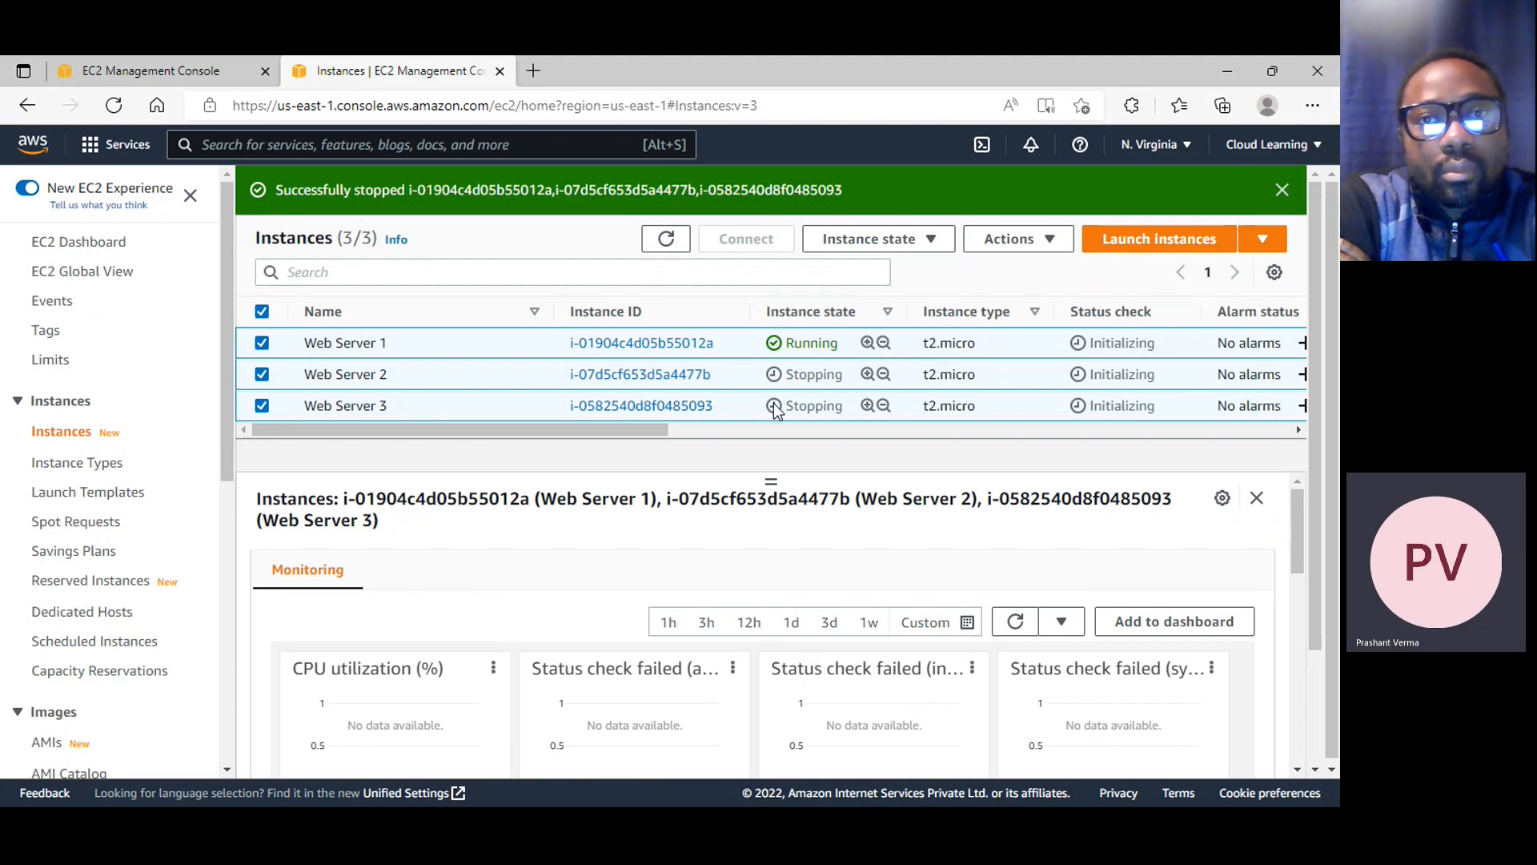
Copy the CloudLearningLB DNS name again and open it in a new browser tab
click(185, 64)
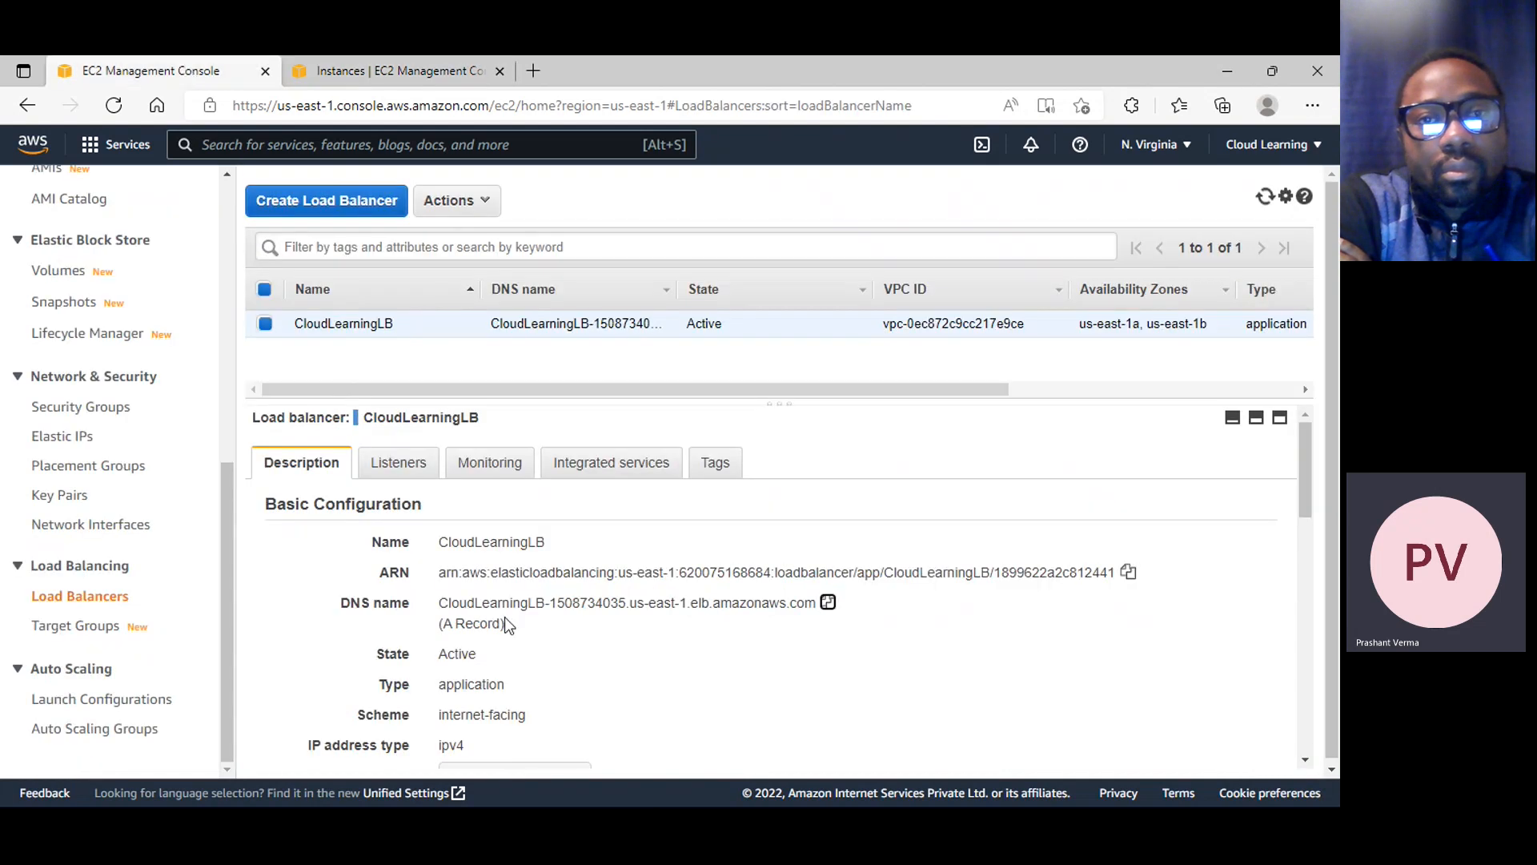
click(828, 602)
click(538, 77)
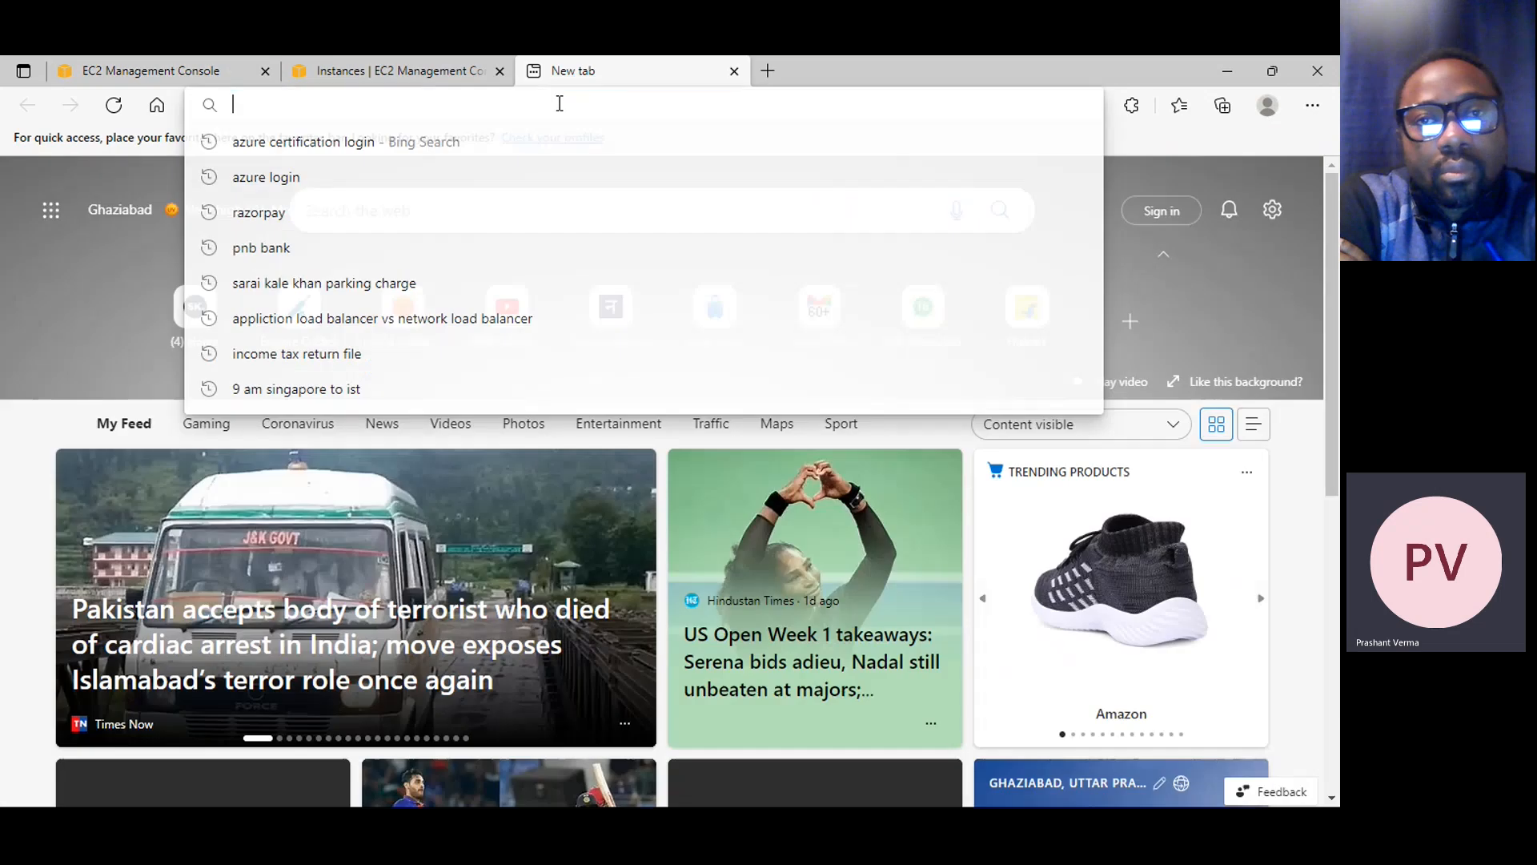
key(ctrl+v)
key(Return)
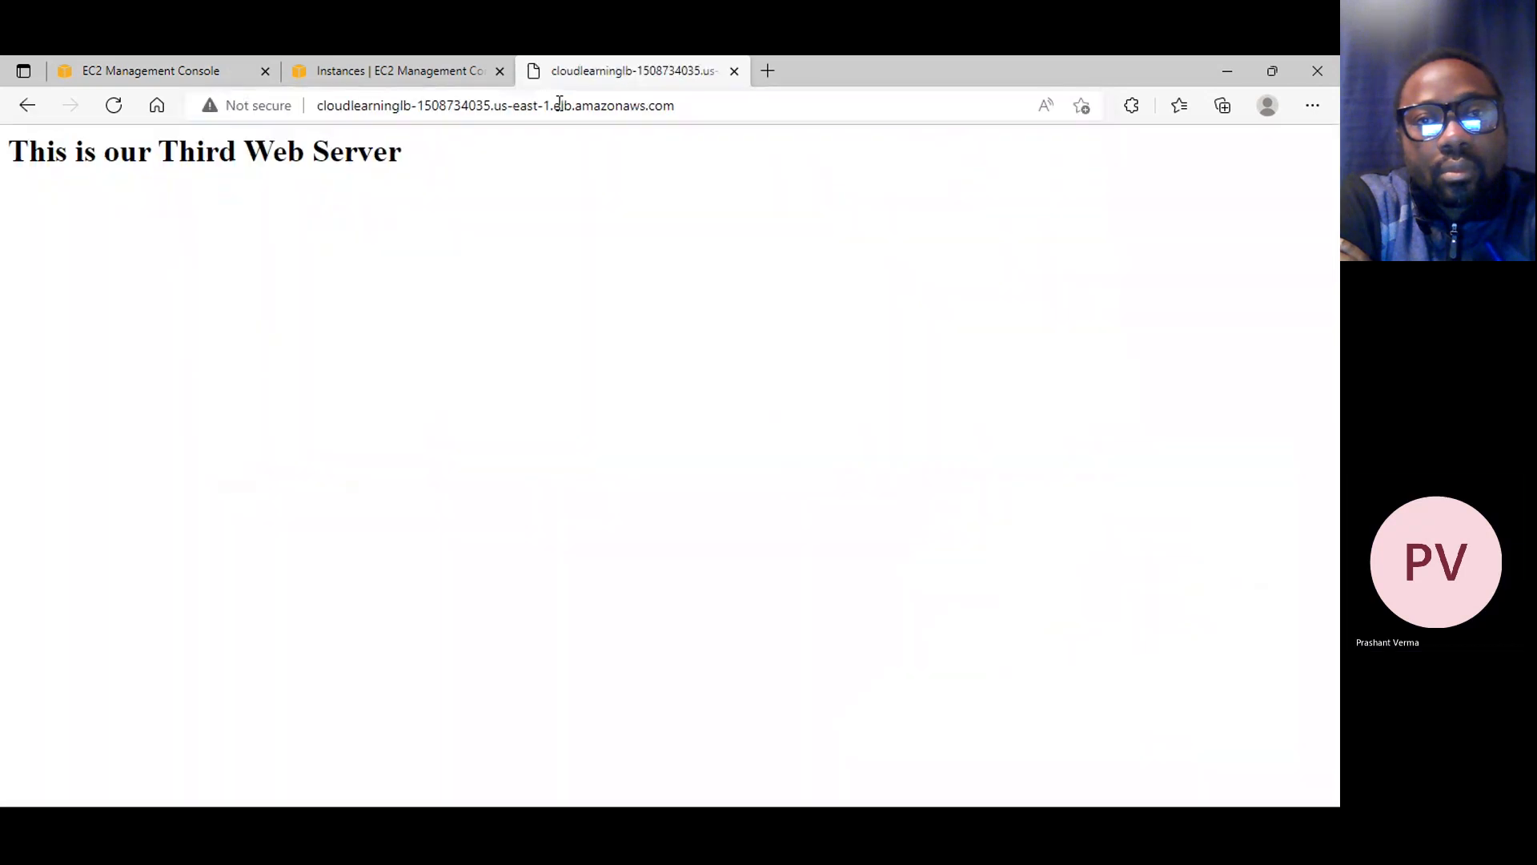
Reload the load balancer's web page to check its response while the instances are stopping
click(107, 70)
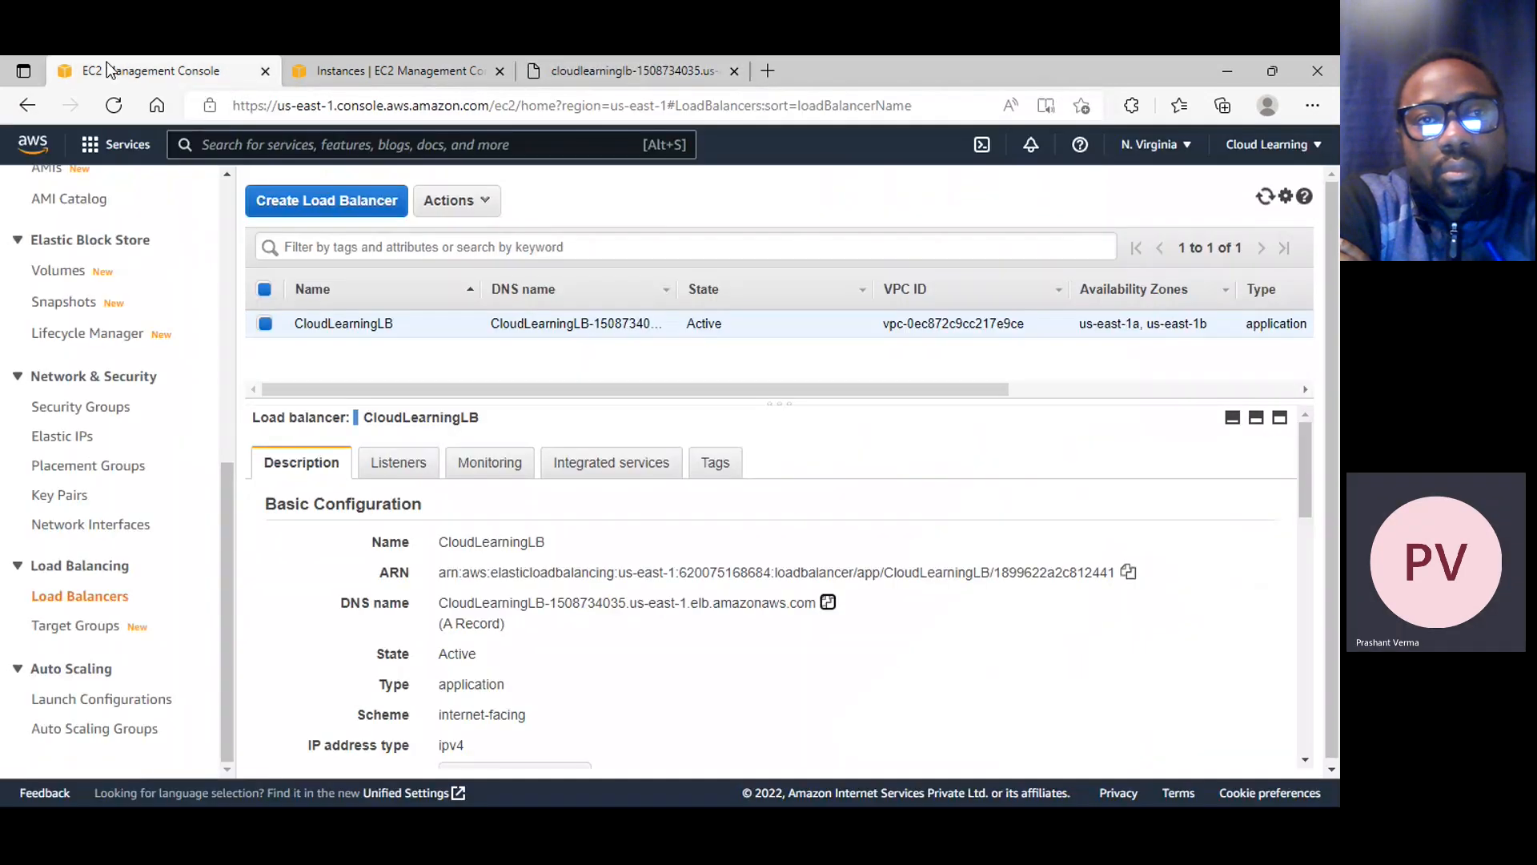
click(670, 76)
click(115, 105)
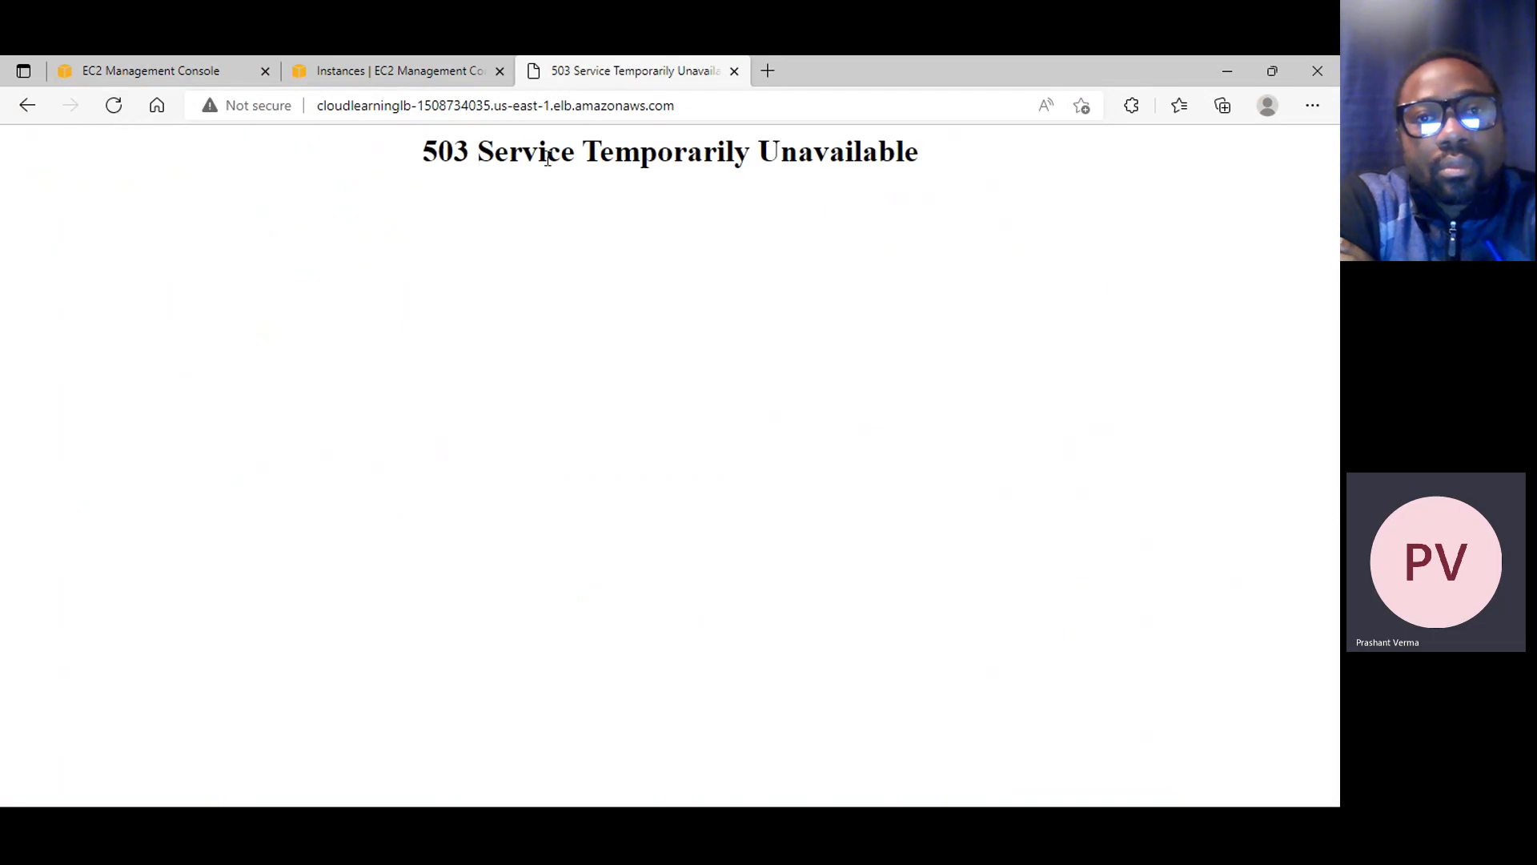
Refresh the list of EC2 instances and open the Launch Configurations page under Auto Scaling
click(430, 69)
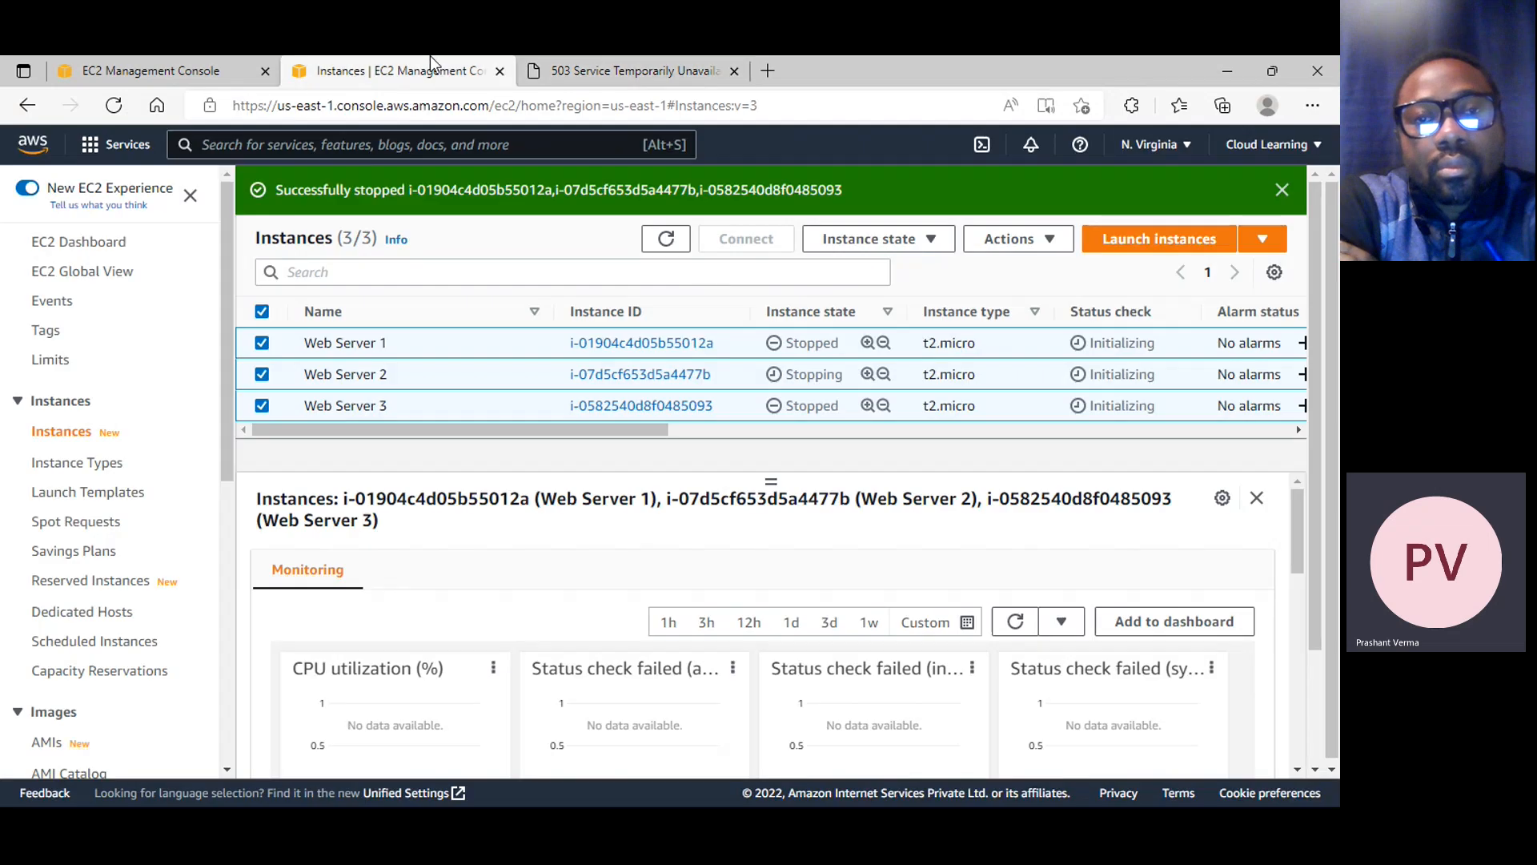
click(665, 239)
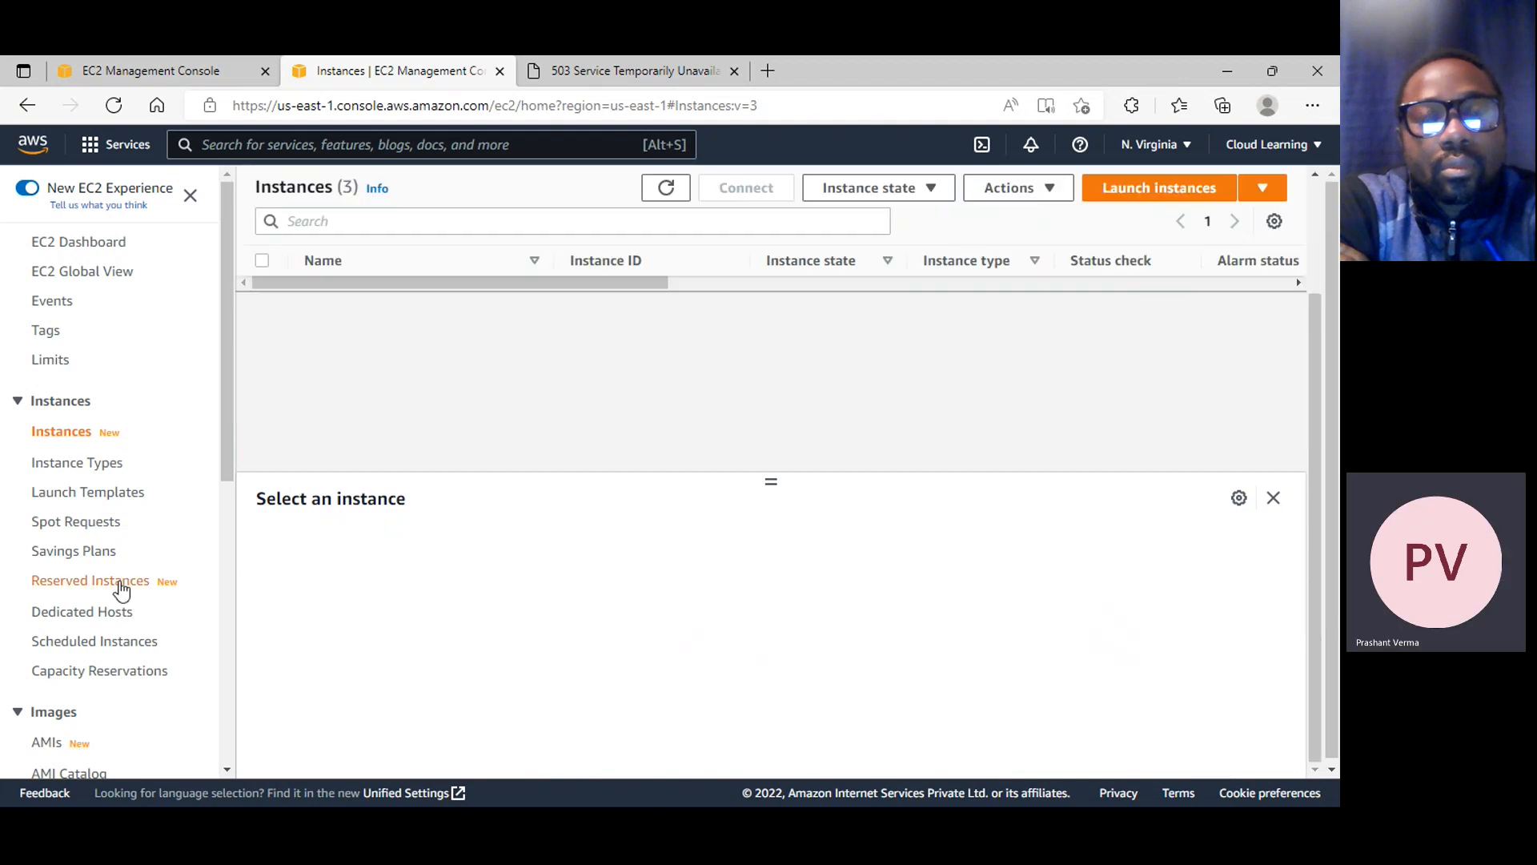
scroll(136, 616, down, 5)
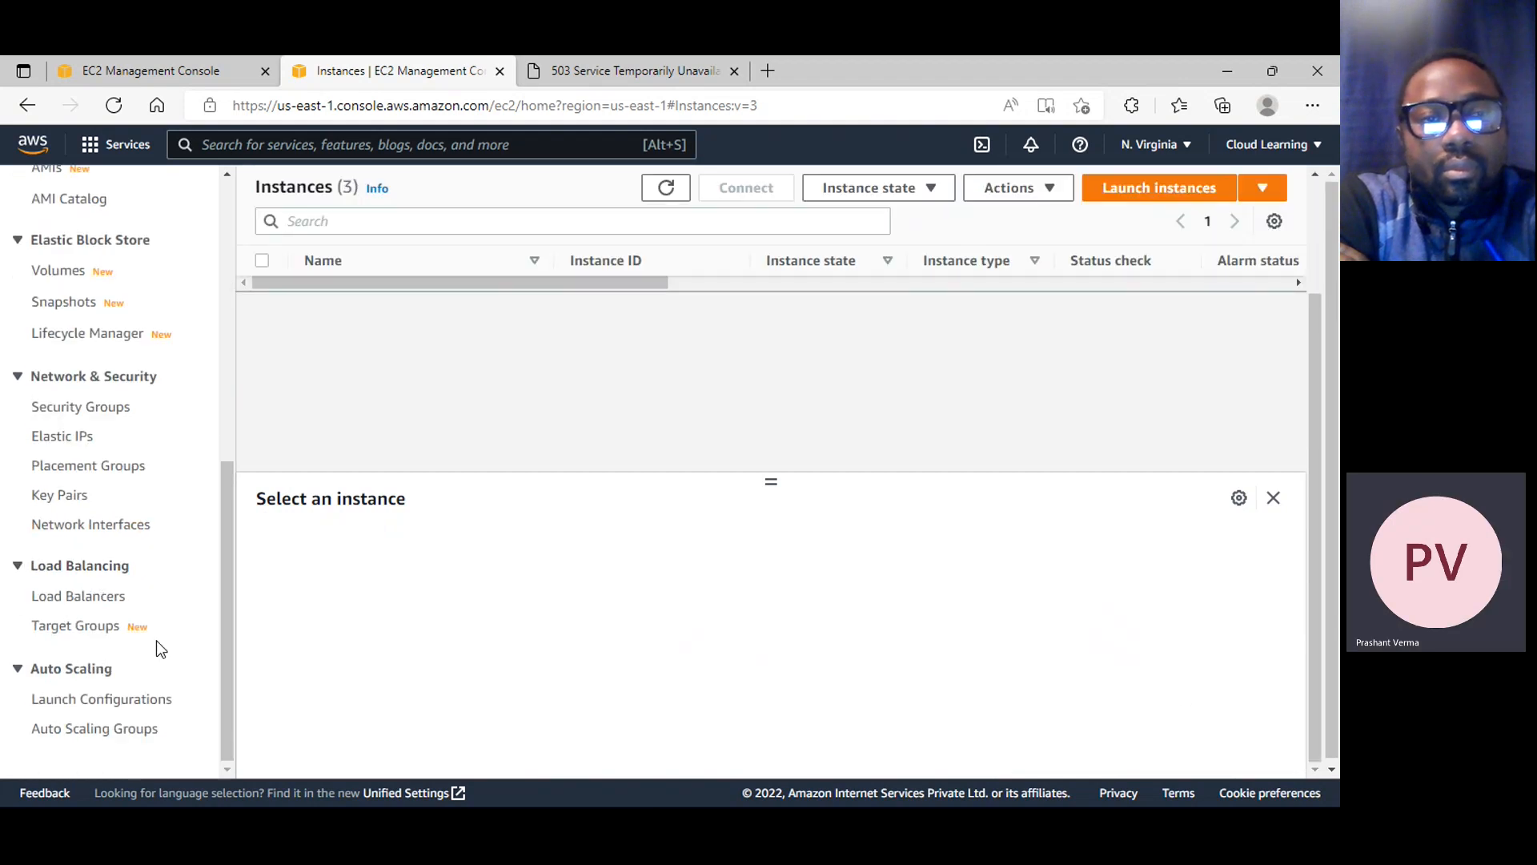
click(120, 701)
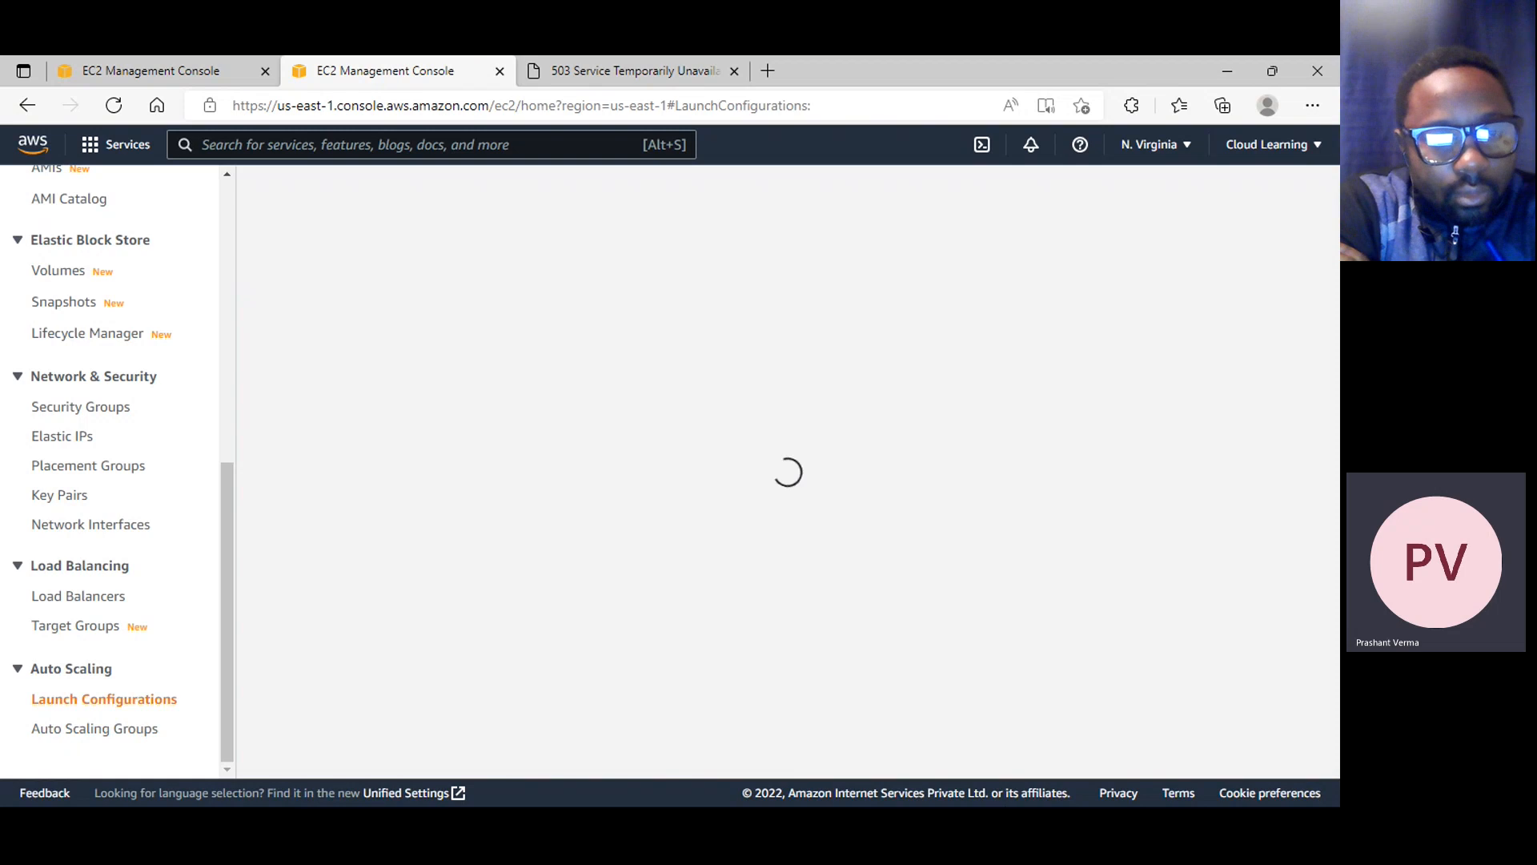
Switch to Notepad and restore its window to a smaller size, placed so the Launch Configurations page stays in view
key(super)
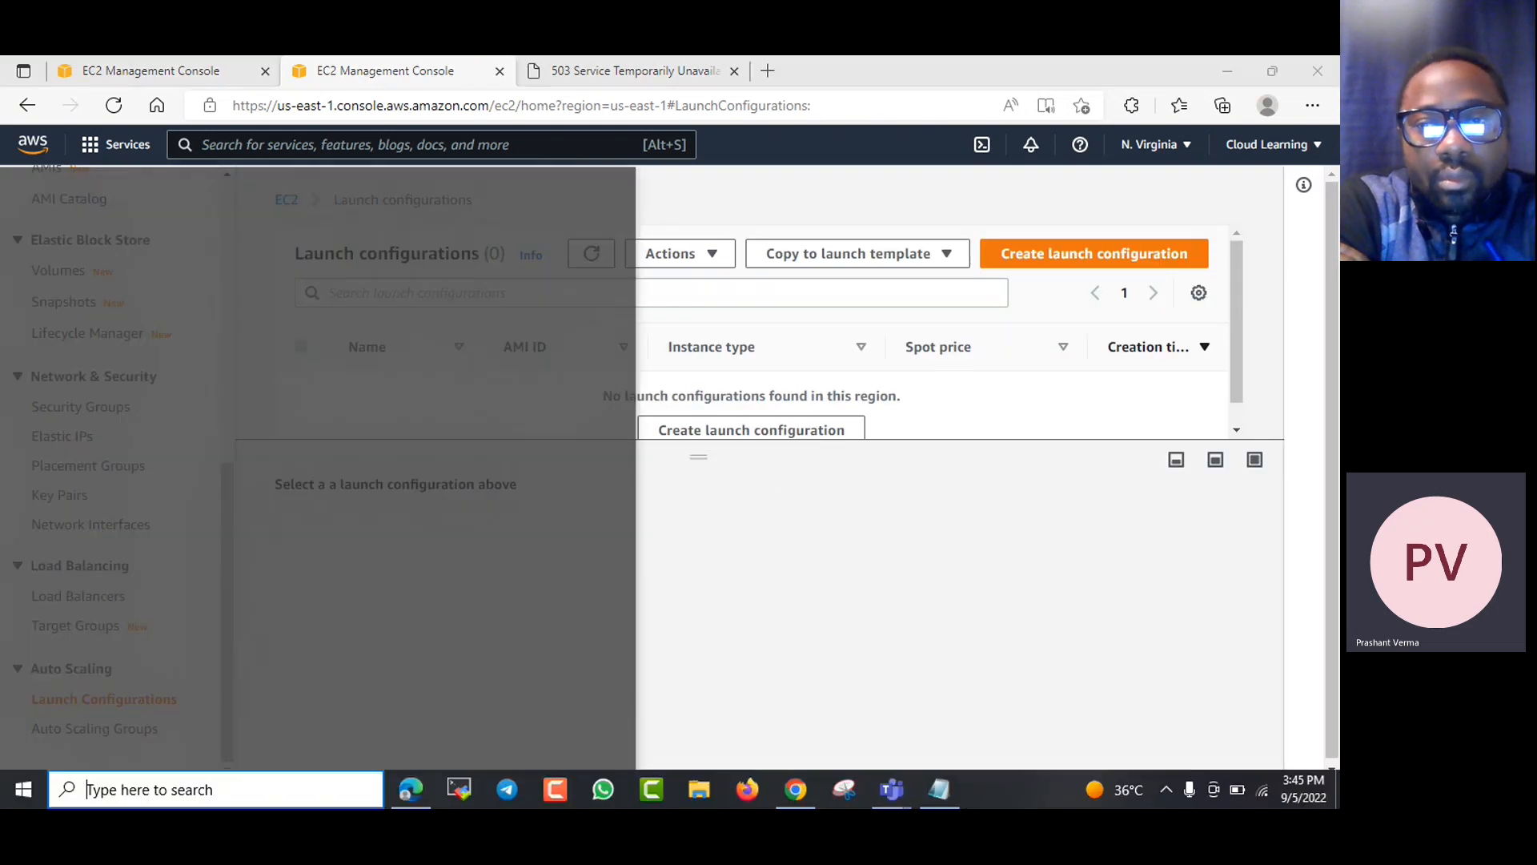
click(942, 791)
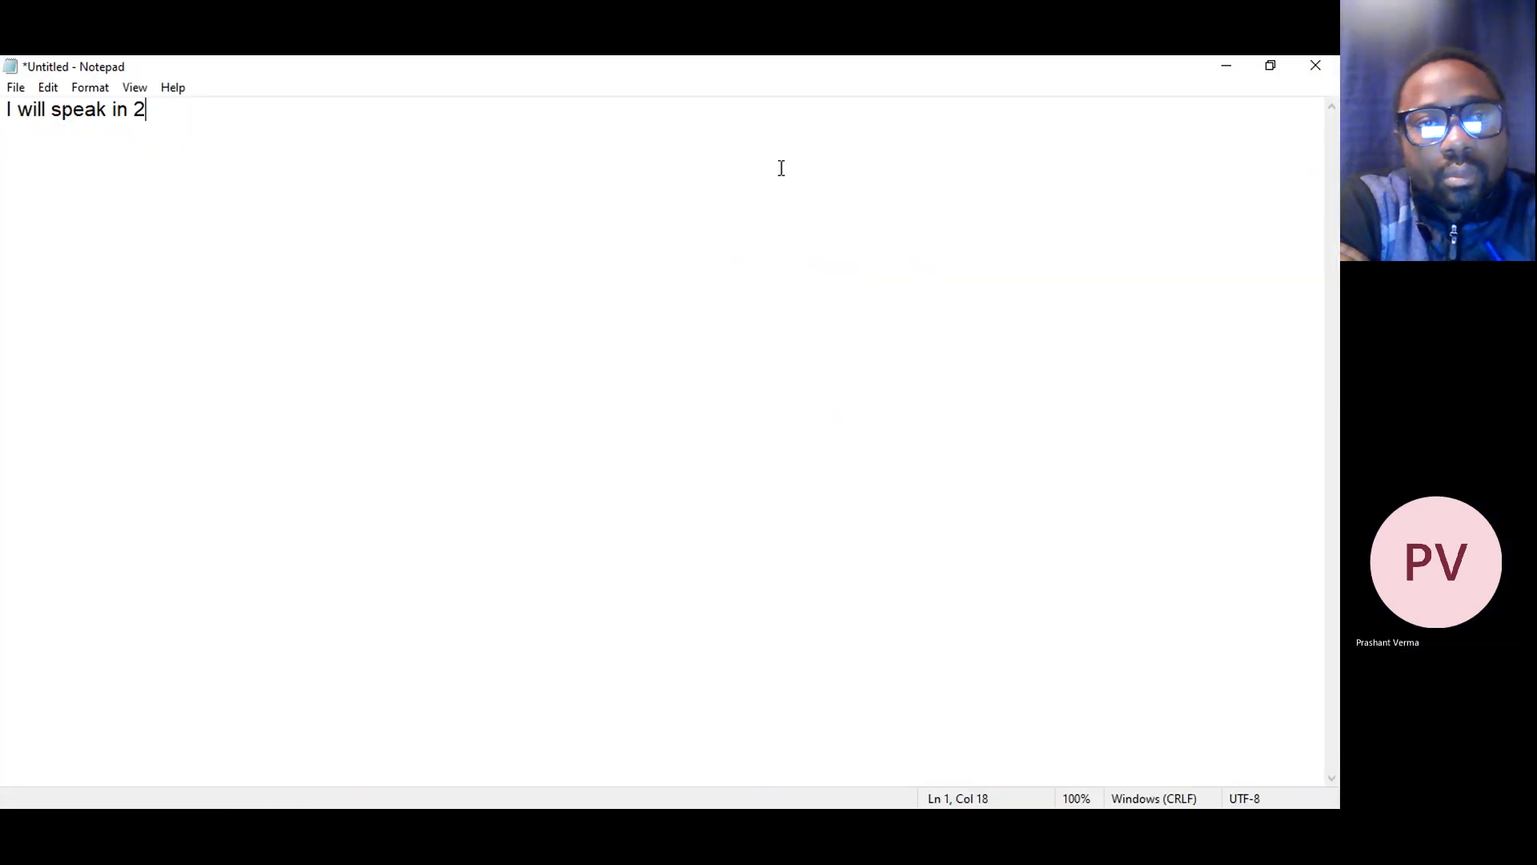
click(1270, 65)
drag(481, 385, 968, 366)
Replace the whole Notepad text with the heading "Auto Scaling" followed by a blank line
key(ctrl+a)
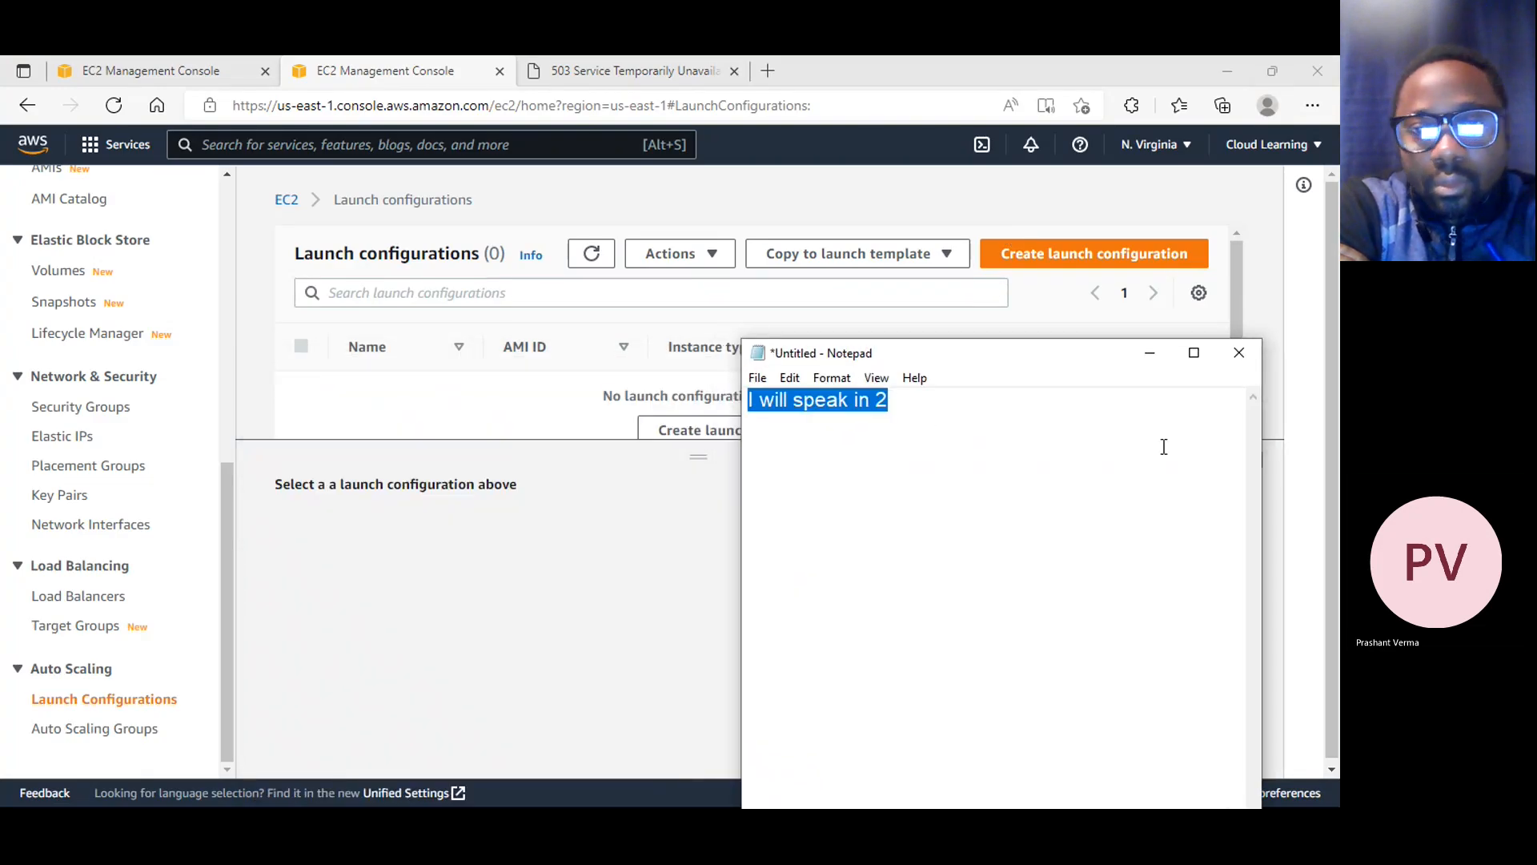
text(Auto Scaling)
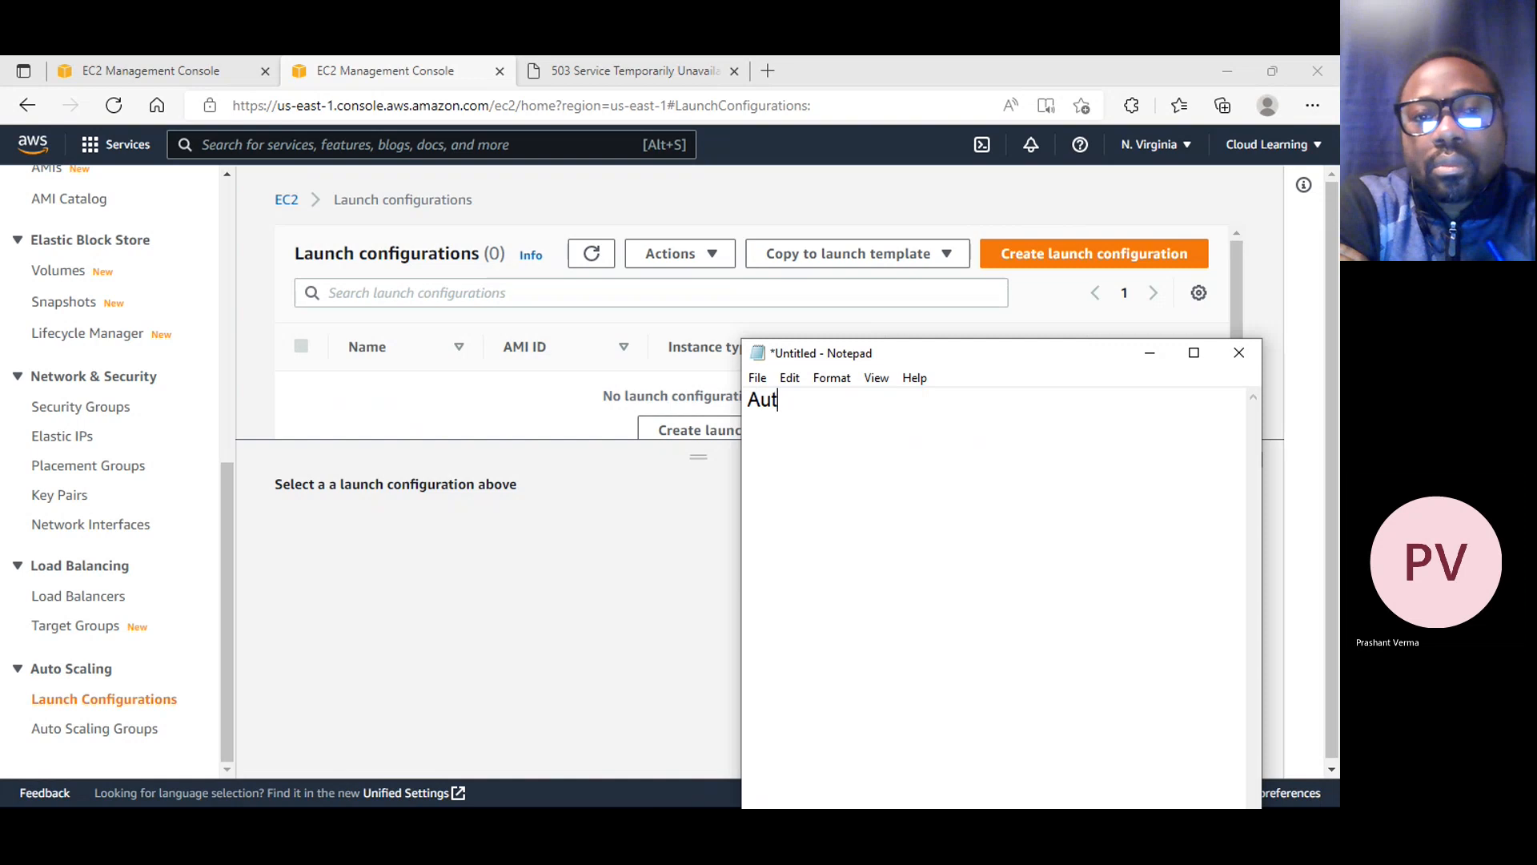
key(Return)
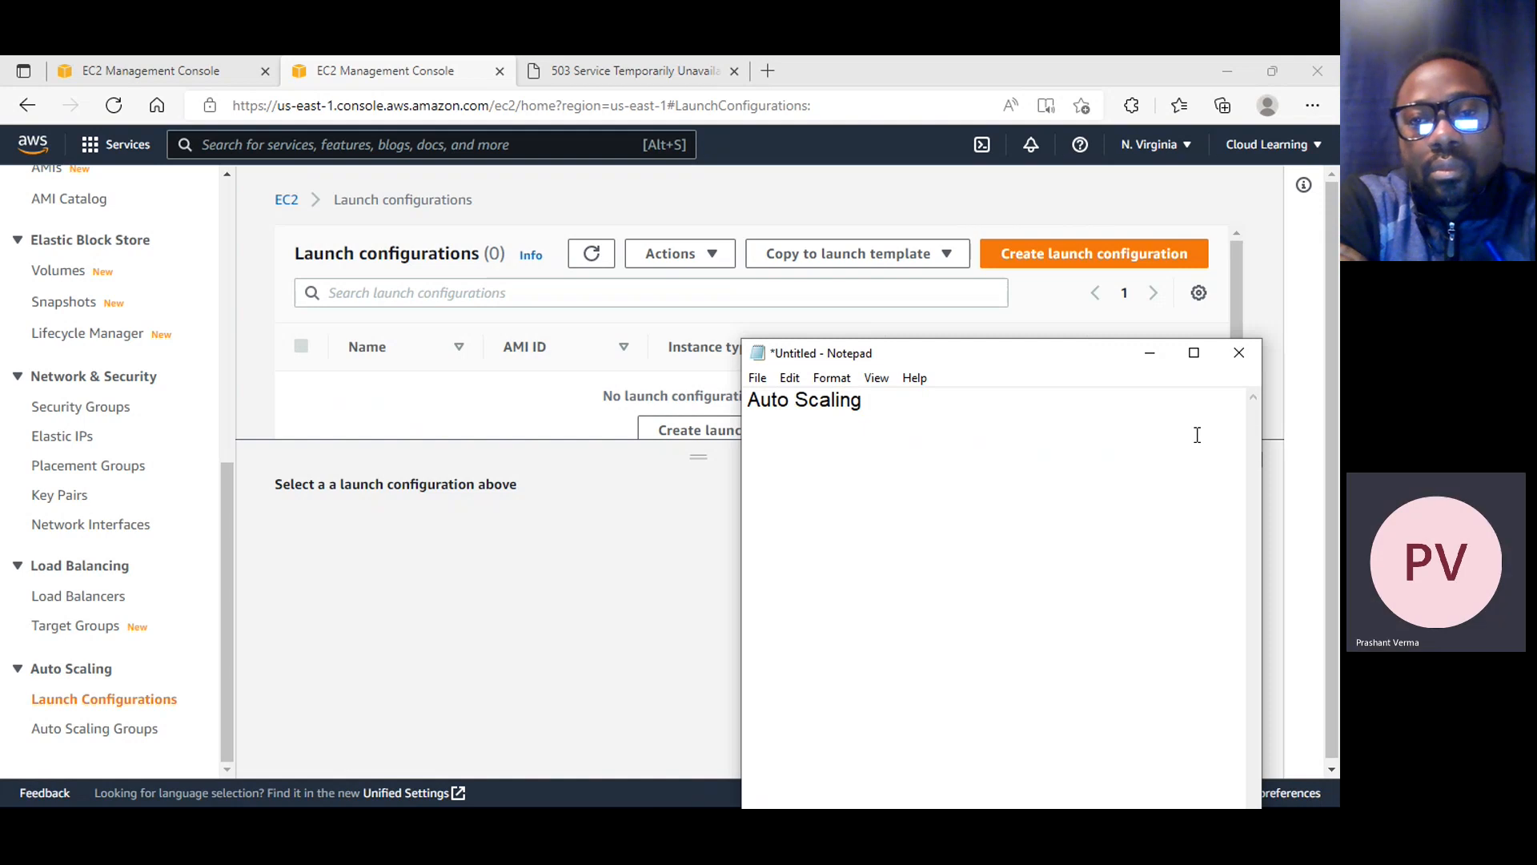
key(Return)
Write the sentence "It used to automate the Server Load behind the load balancer." under the heading
text(It us)
key(BackSpace)
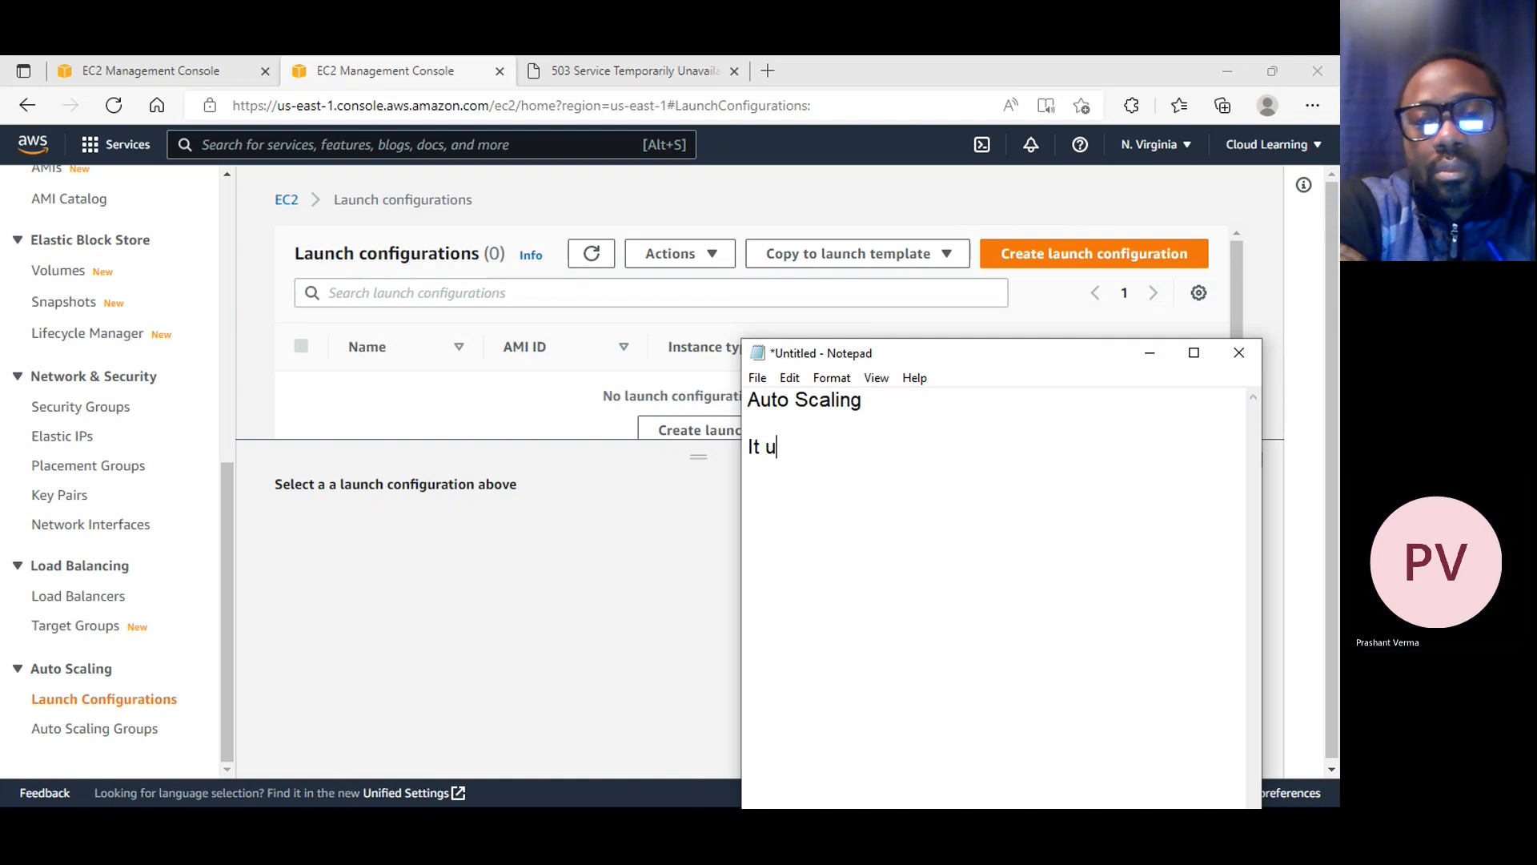
text(sed to automat)
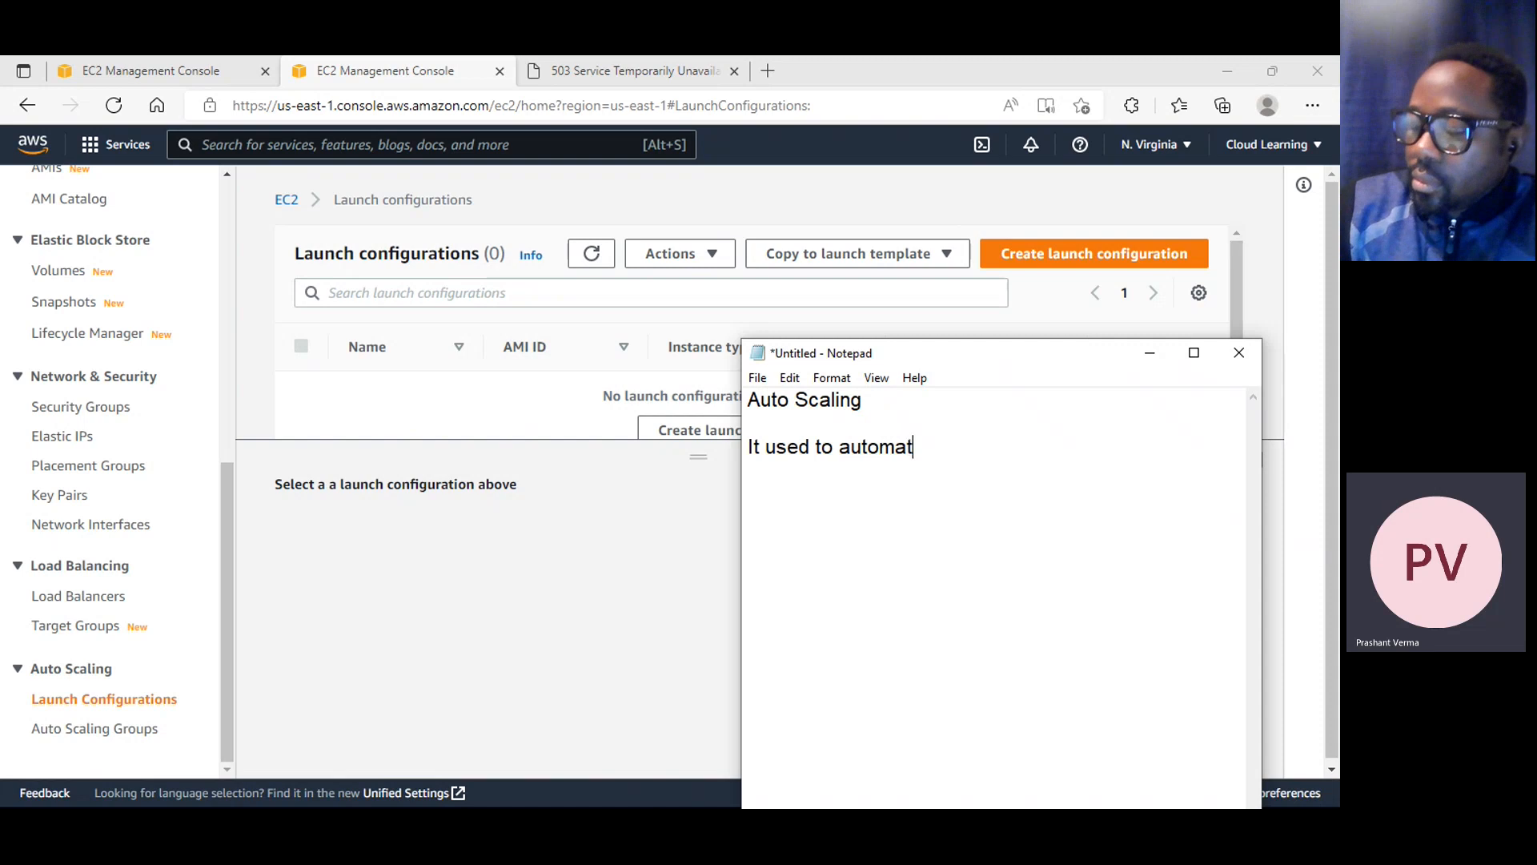
text(e the Server)
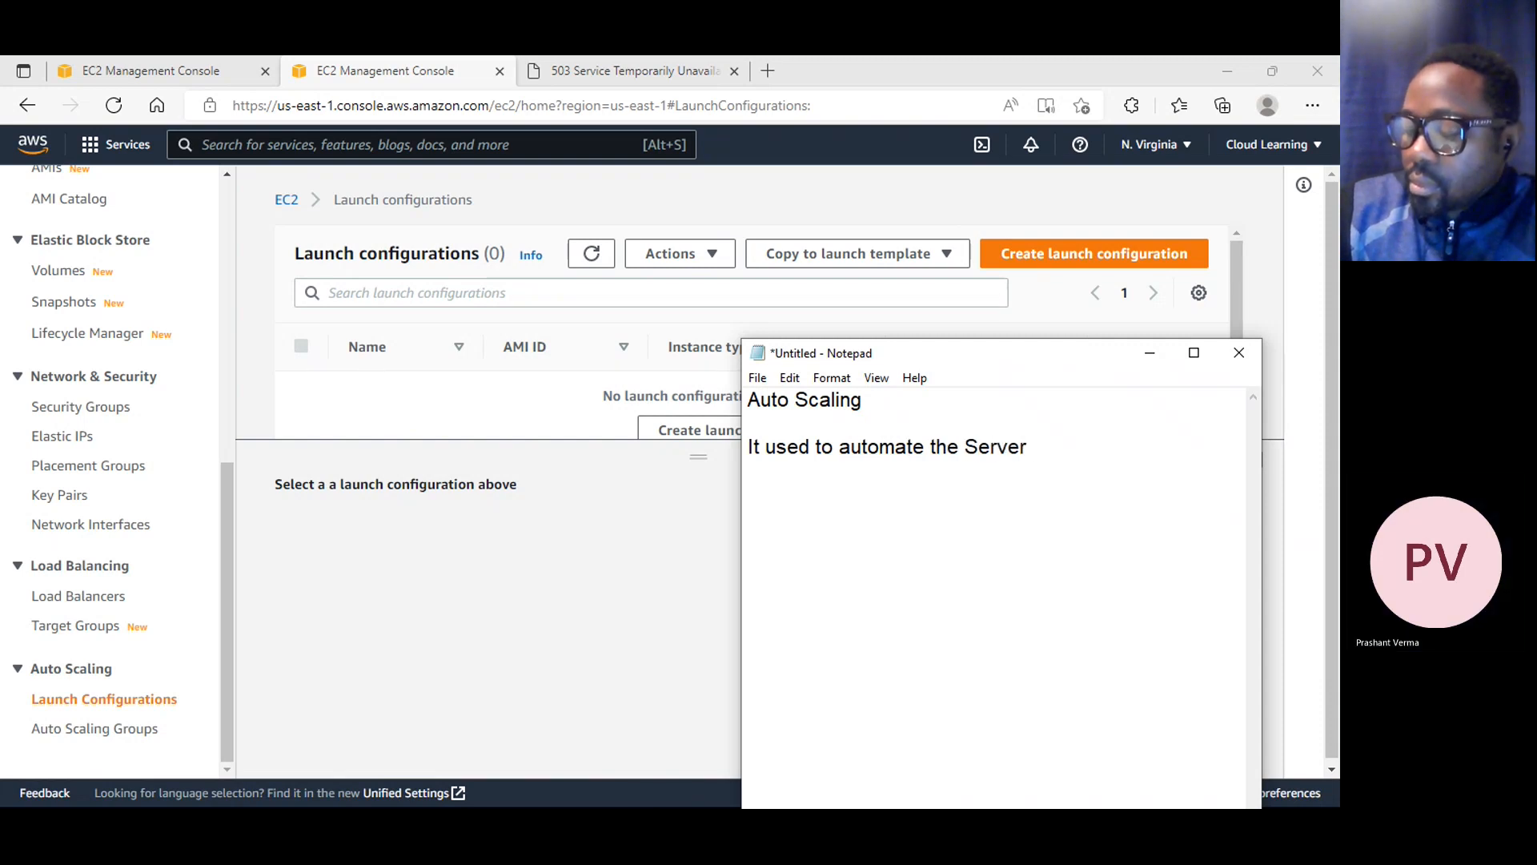
text( Load.)
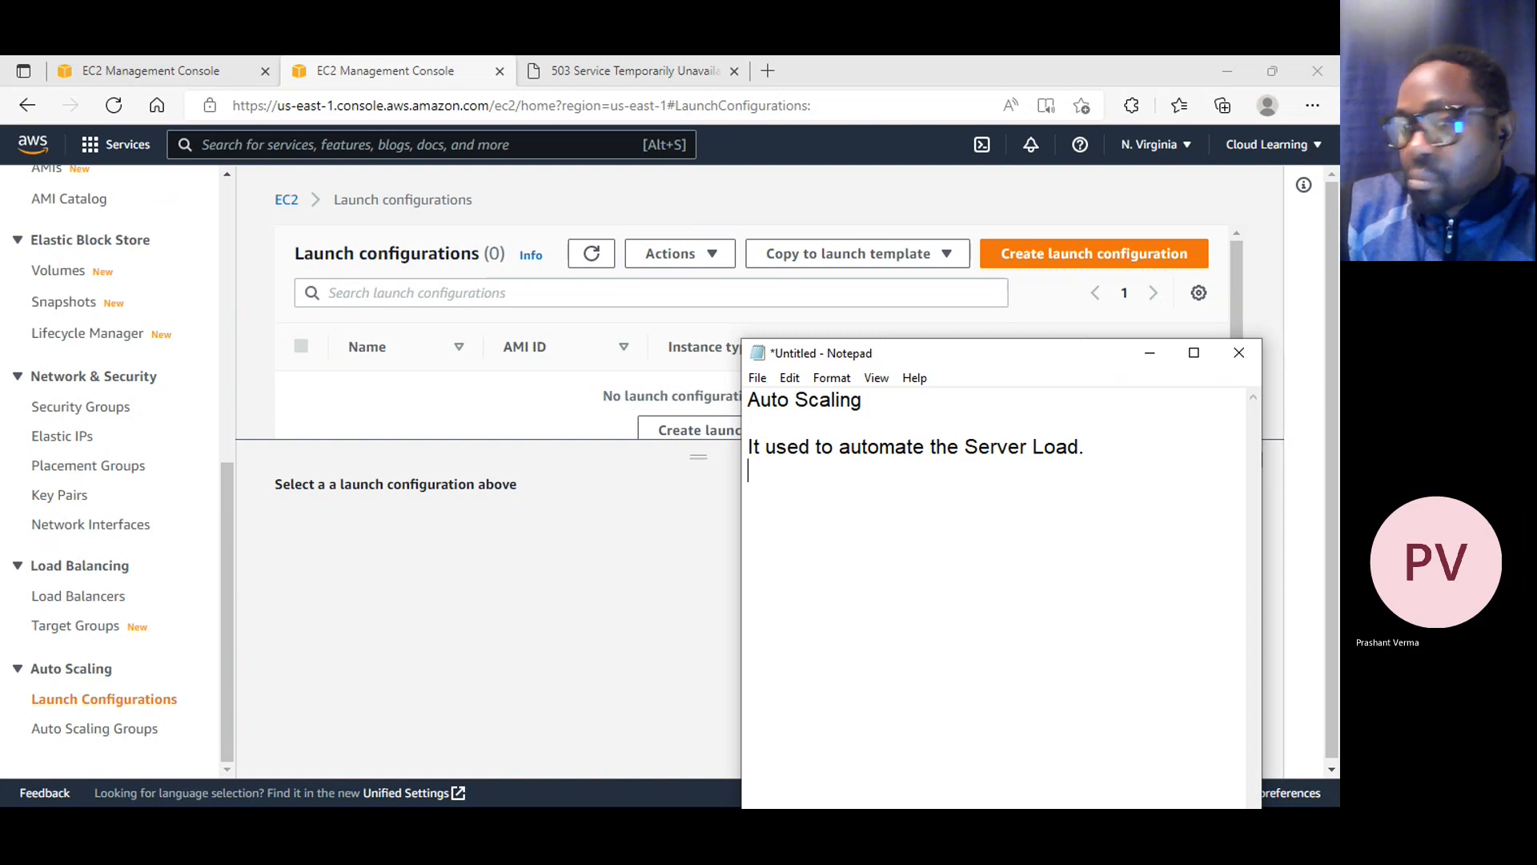
key(BackSpace)
text(behing)
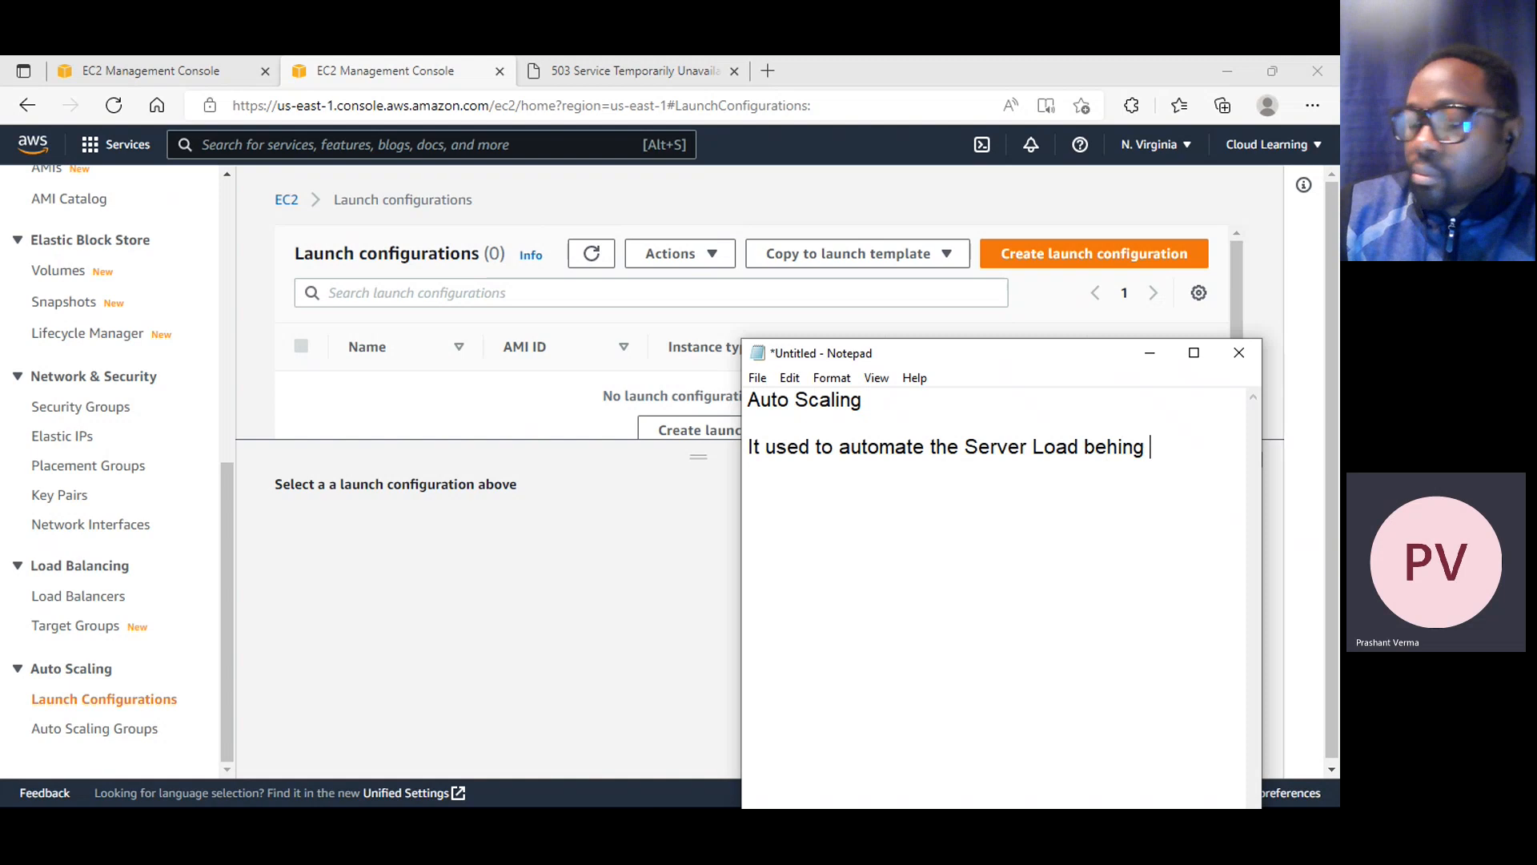
key(BackSpace)
key(BackSpace)
text(dth the)
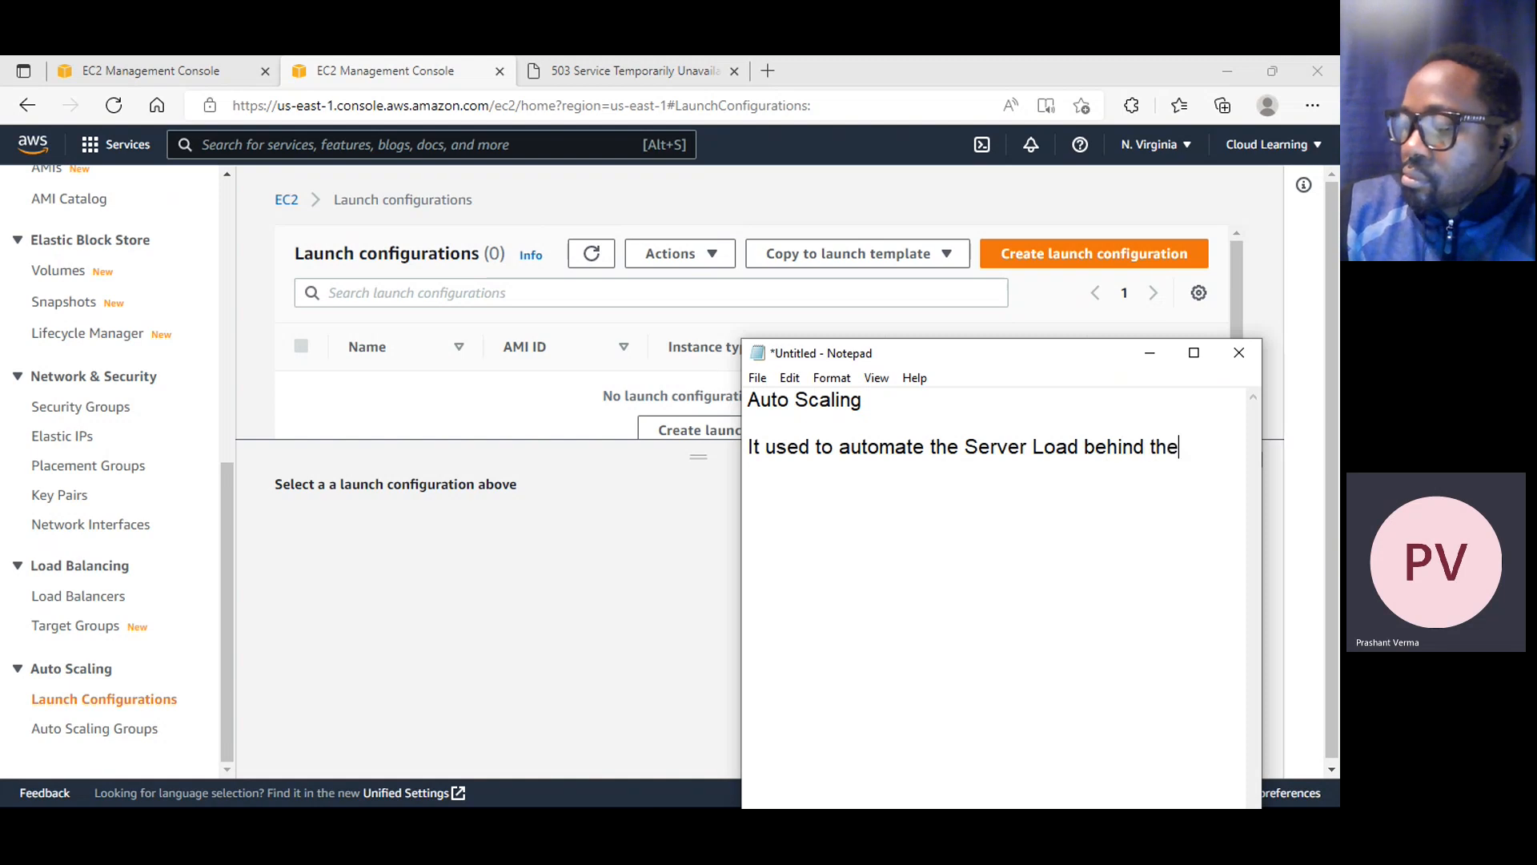
text(loload balancer.)
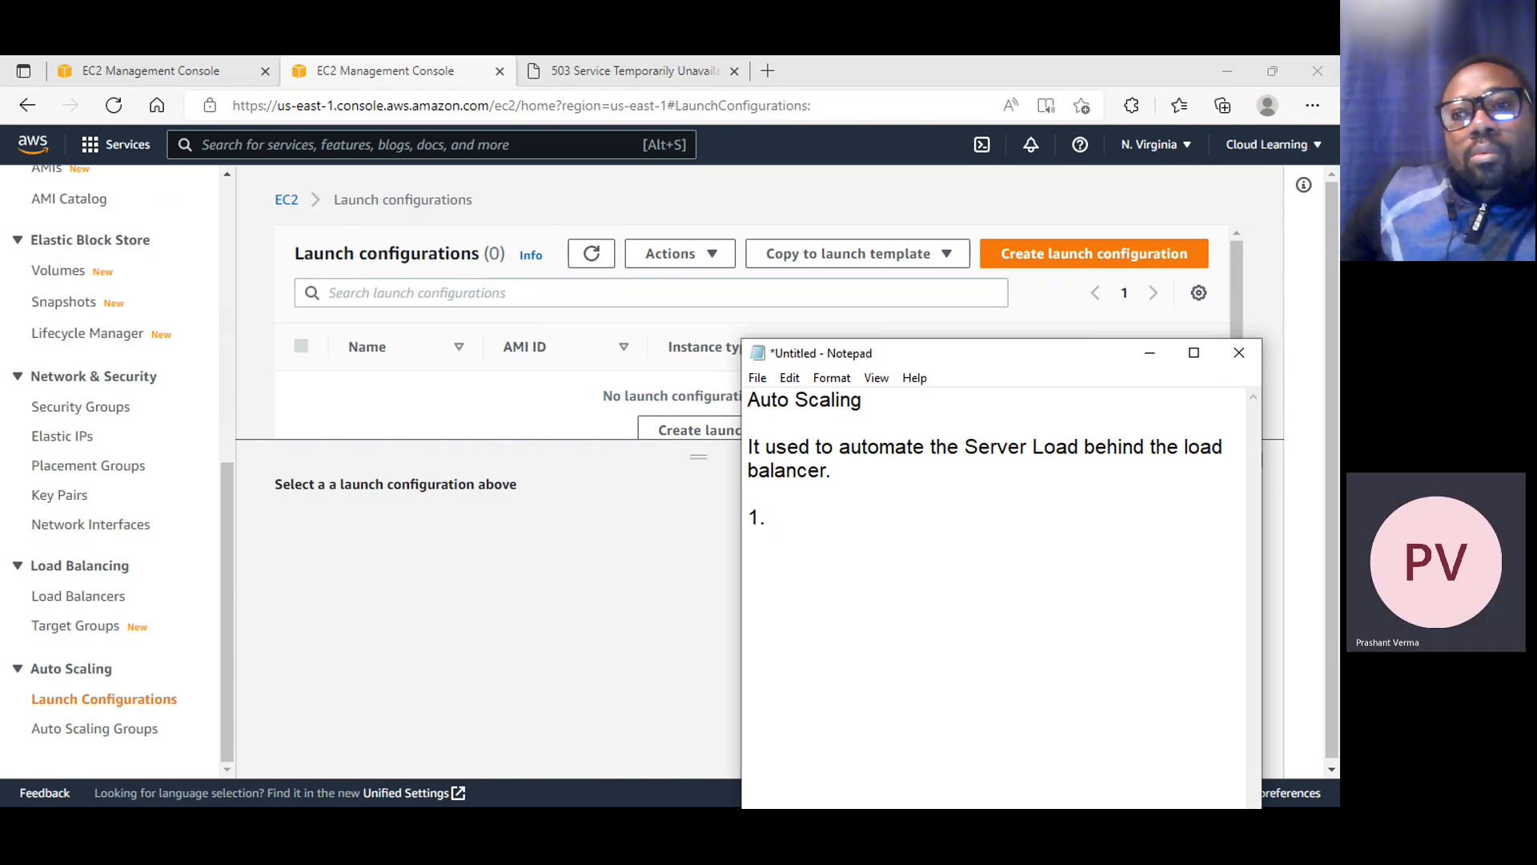
Remove the started list number, continue the paragraph with "It has 2 parts:" and leave a blank line below it
key(BackSpace)
key(BackSpace)
key(BackSpace)
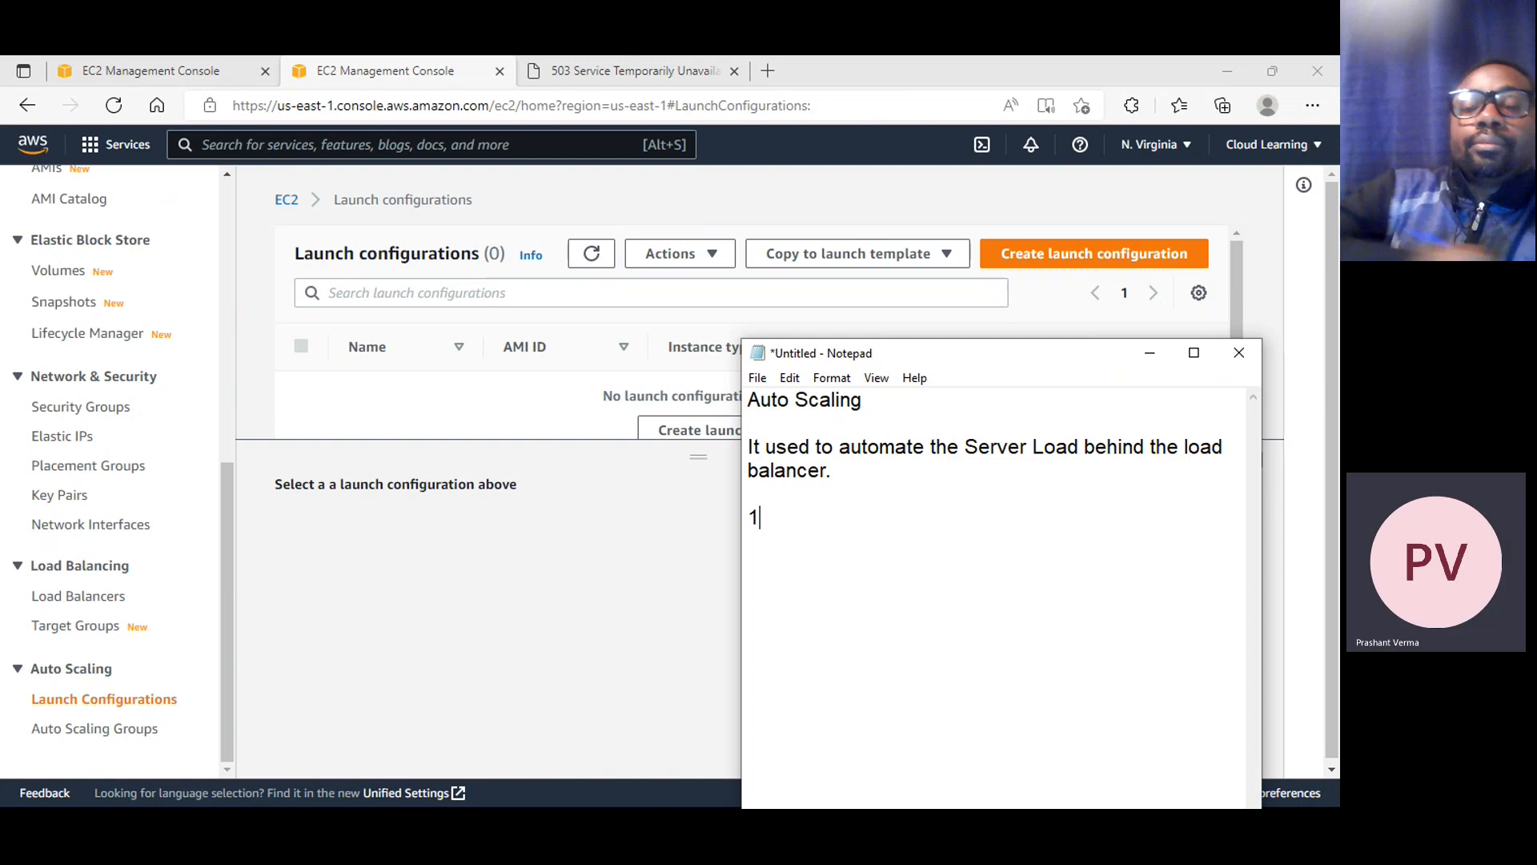
key(BackSpace)
key(BackSpace)
text(I)
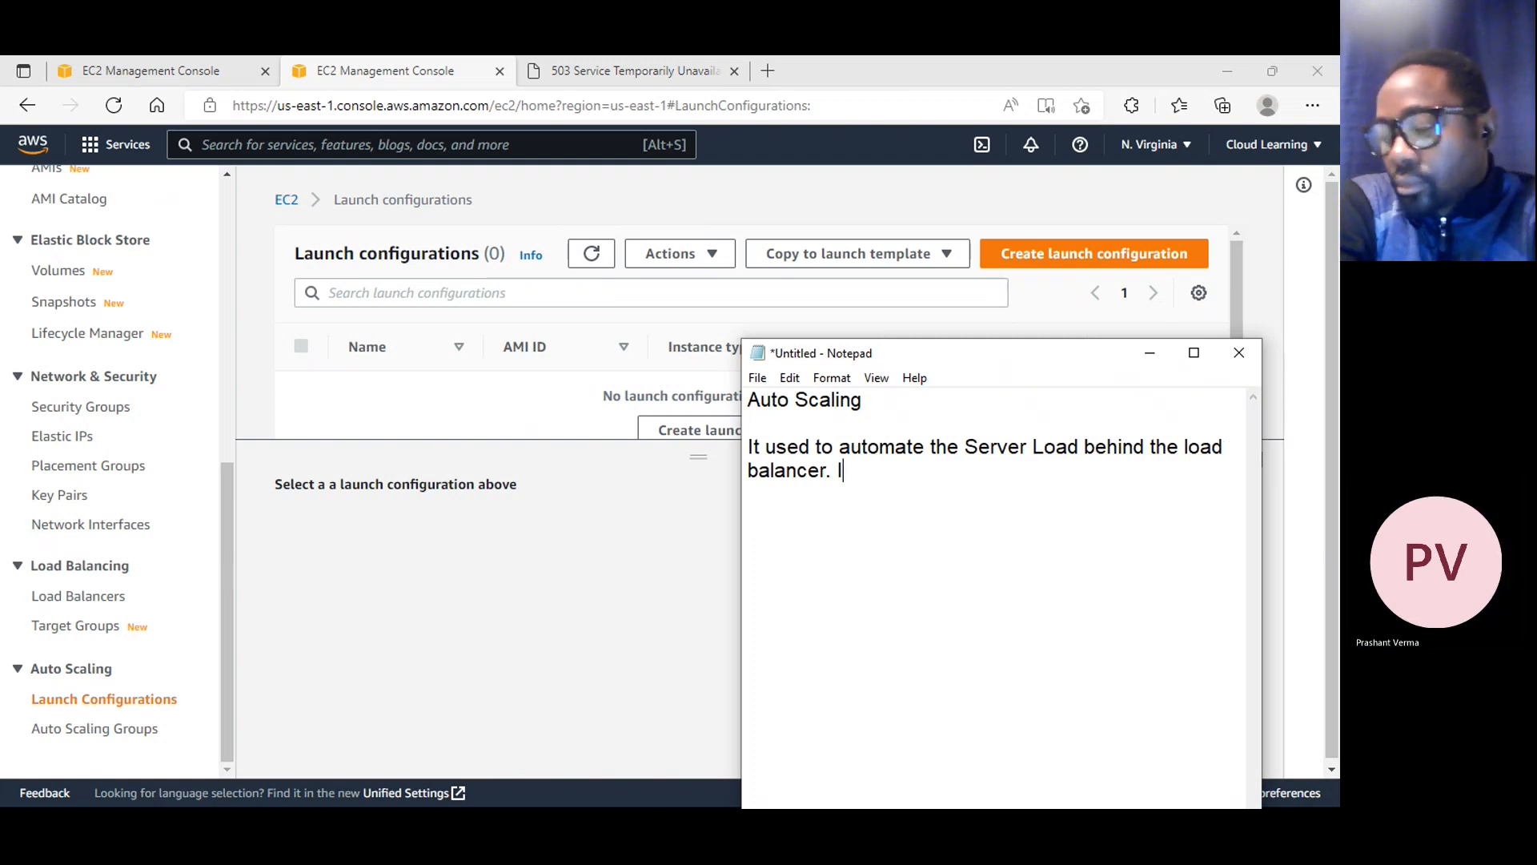
text(t has 2 parts:)
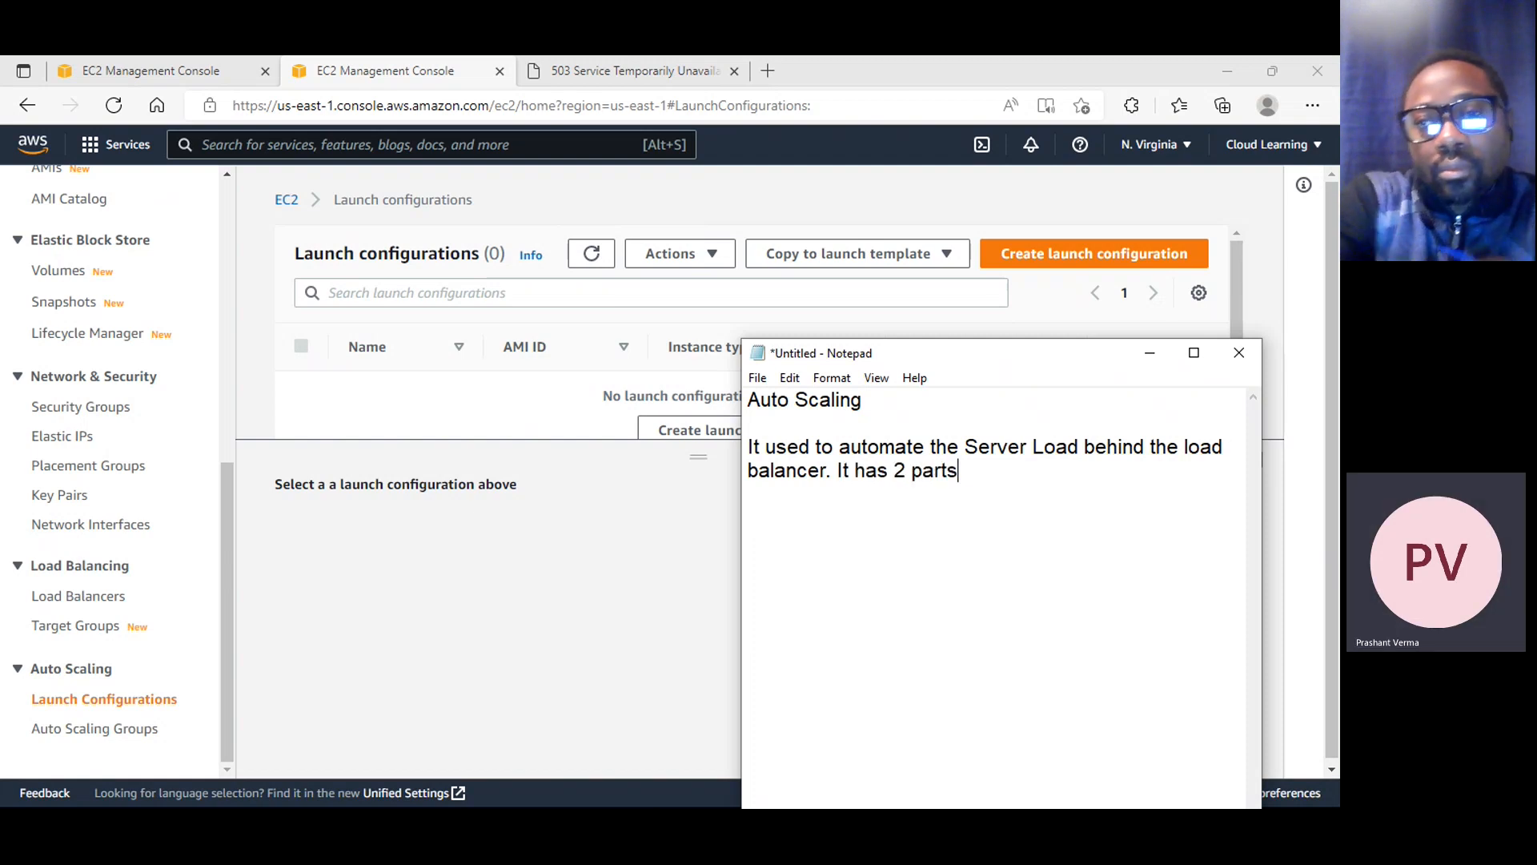
key(Return)
key(Return)
Add the first numbered list item, "1. Launch Confguration", and start a new line
text(1.  L)
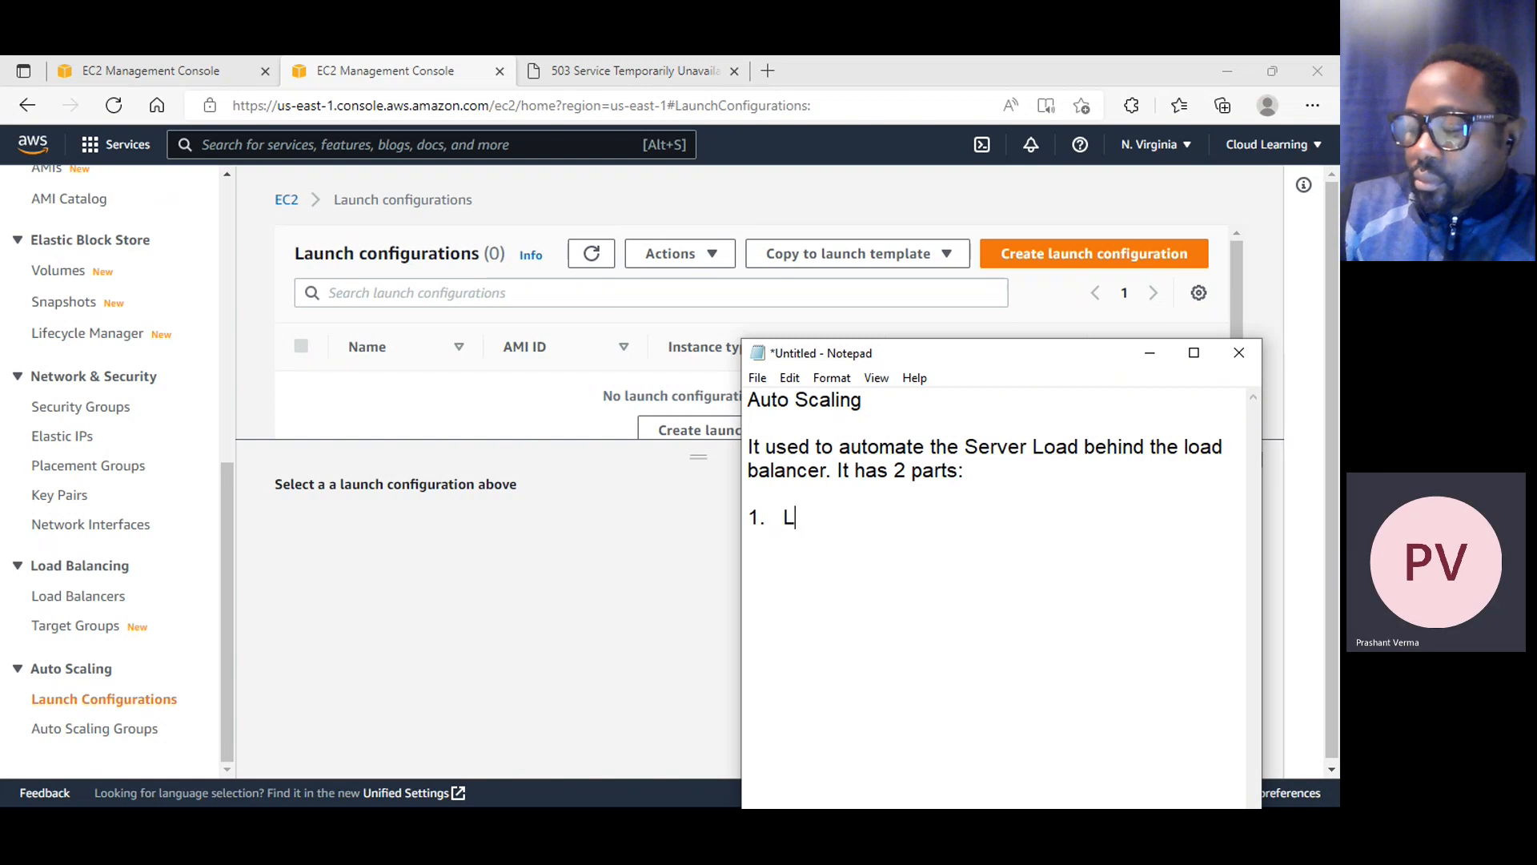
text(aucnch)
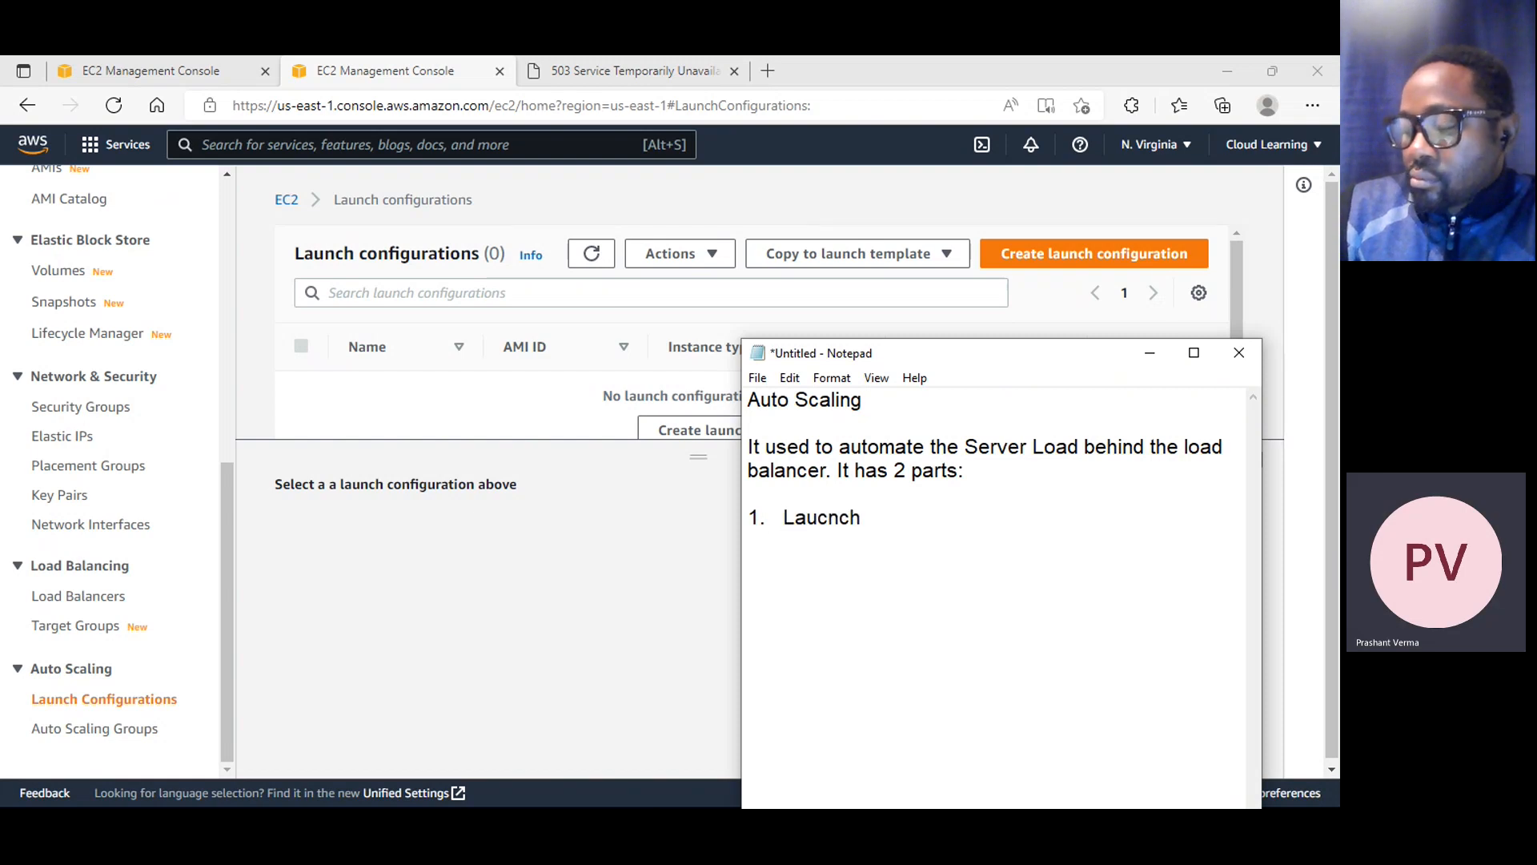
key(BackSpace)
key(BackSpace)
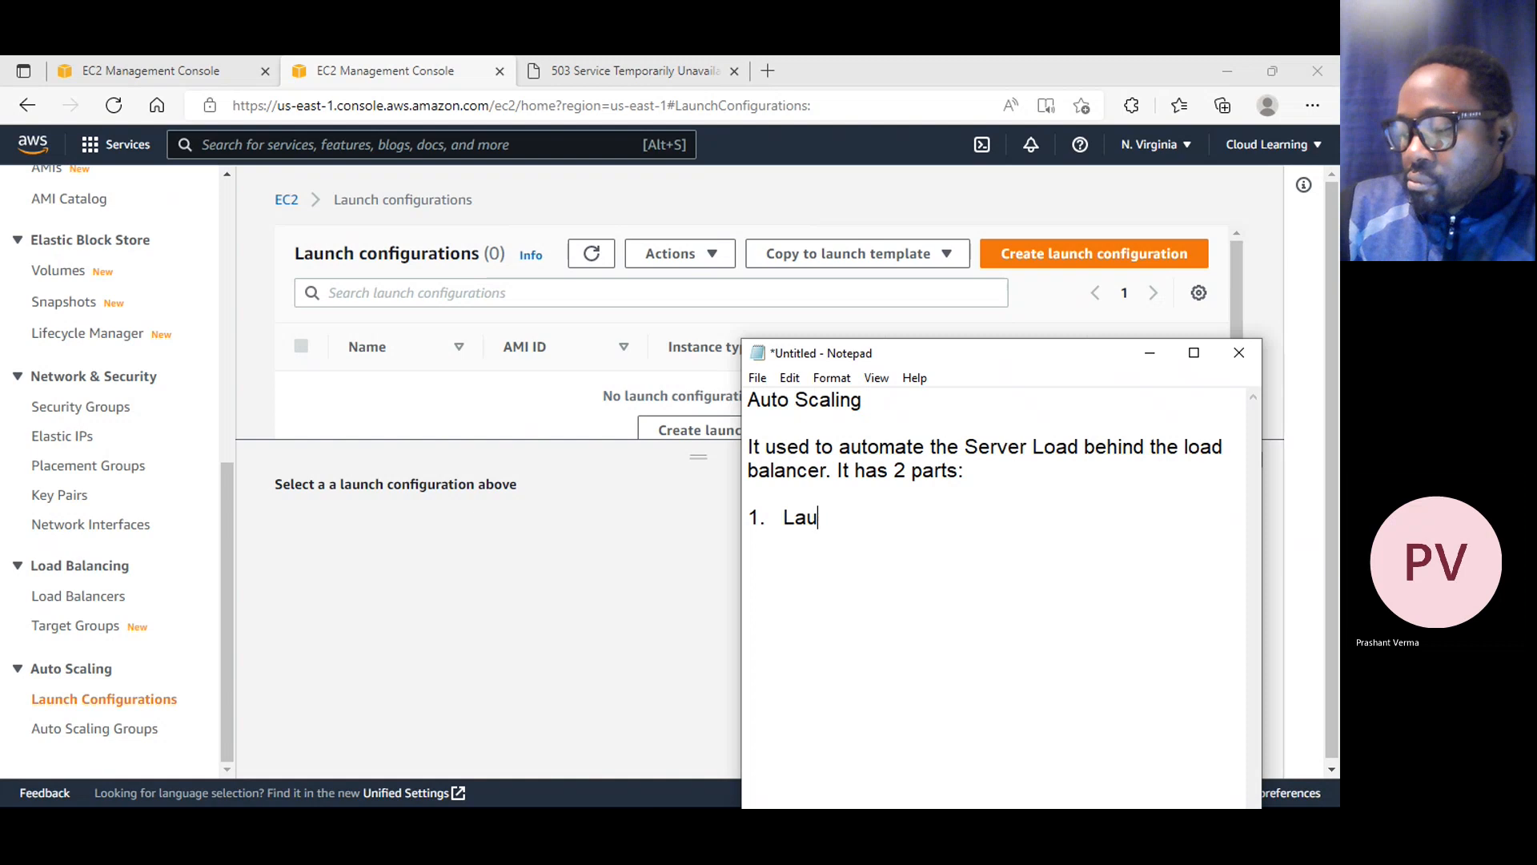
text(nch Confguration)
key(Return)
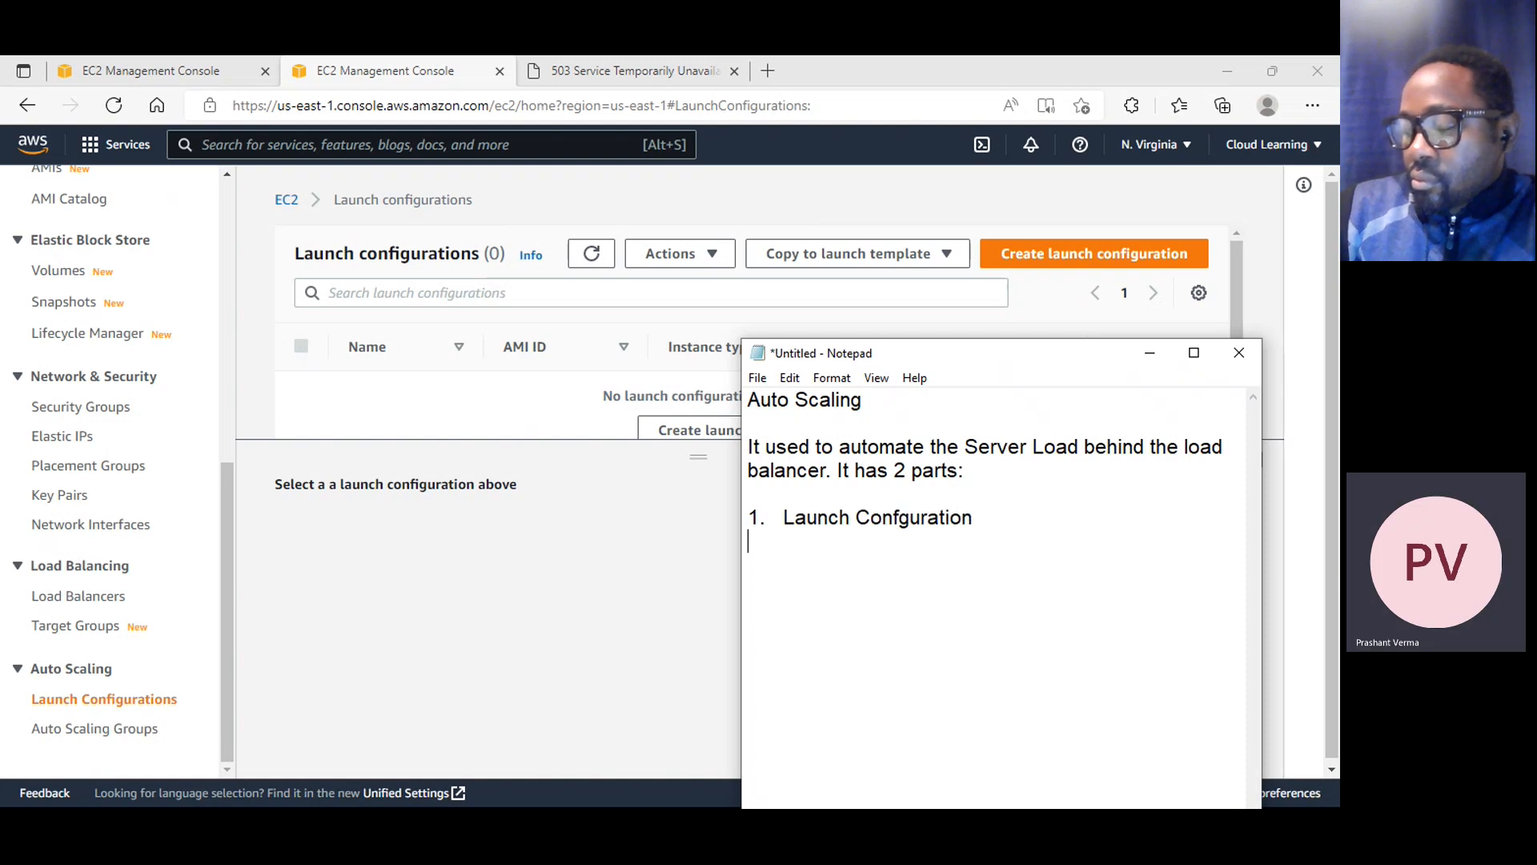
Add the second numbered list item, "2. Auto Scaling Groups"
text(2. AutoSca)
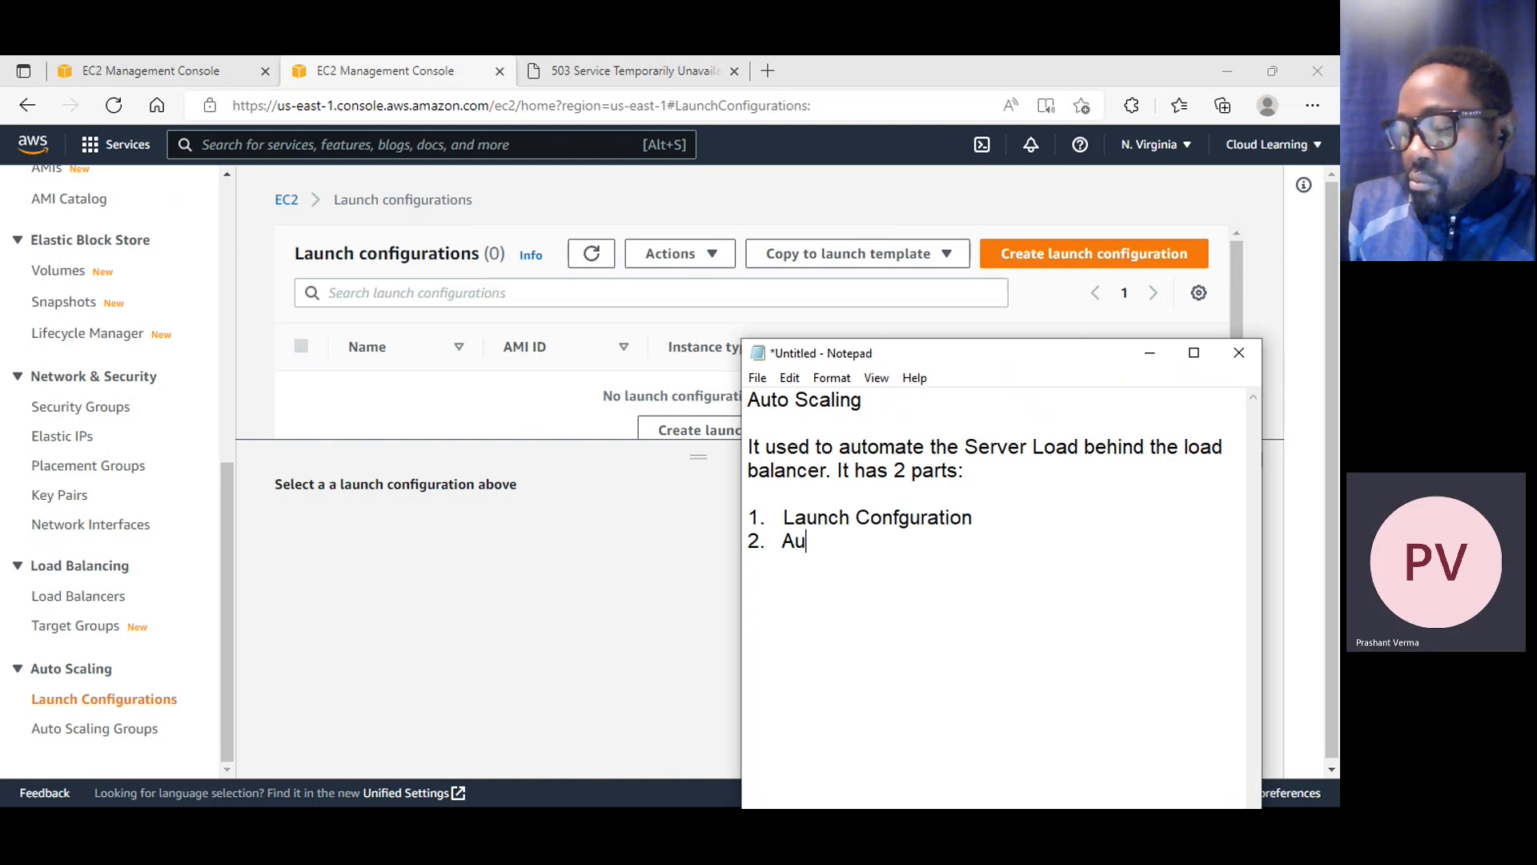
key(BackSpace)
key(BackSpace)
key(BackSpace)
text(Sacn)
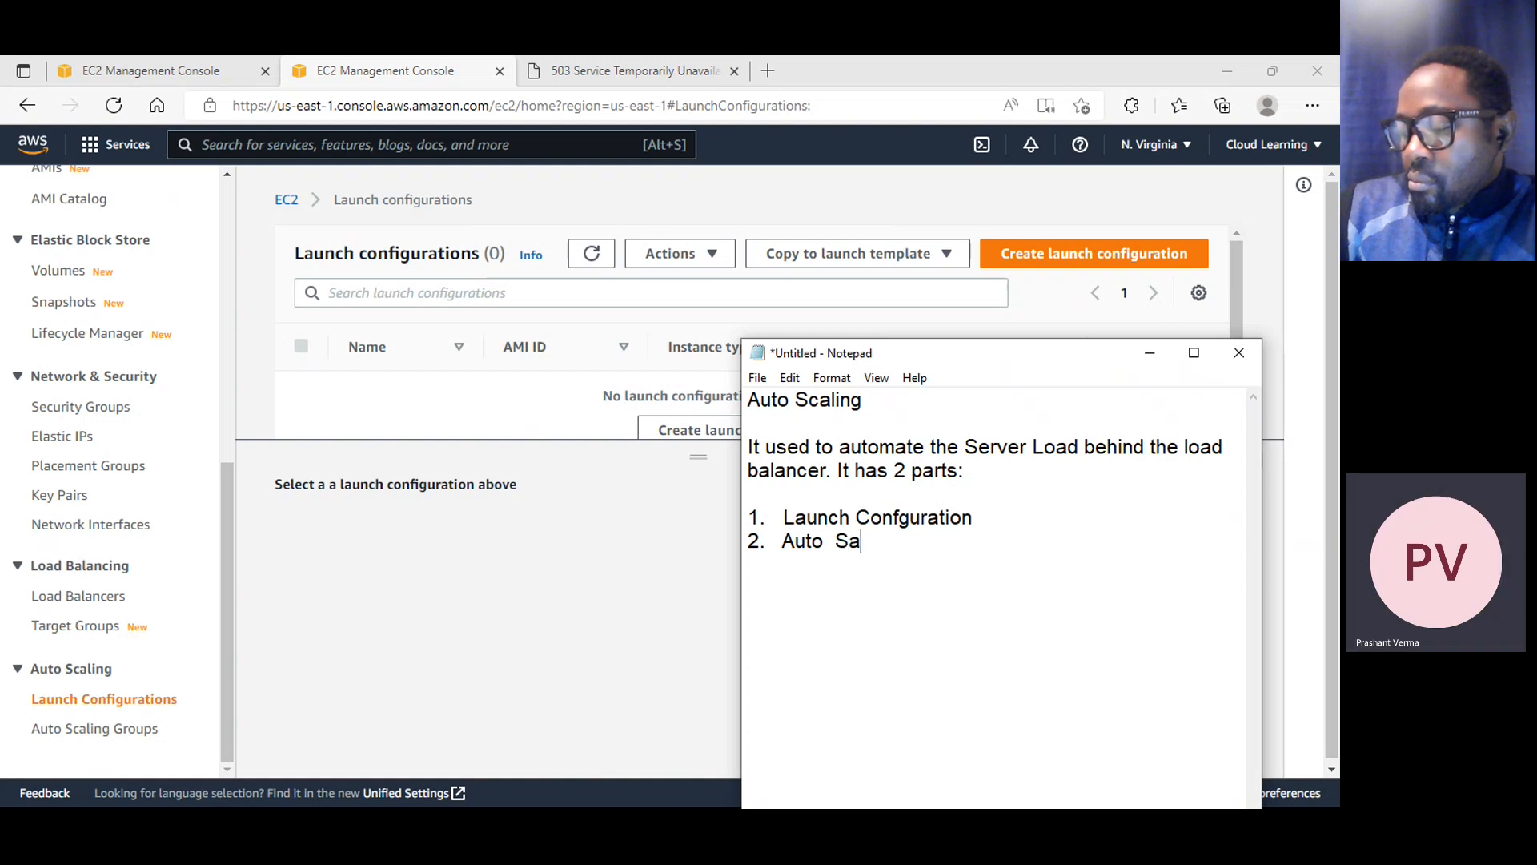
key(BackSpace)
key(BackSpace)
key(BackSpace)
text(caling Groups)
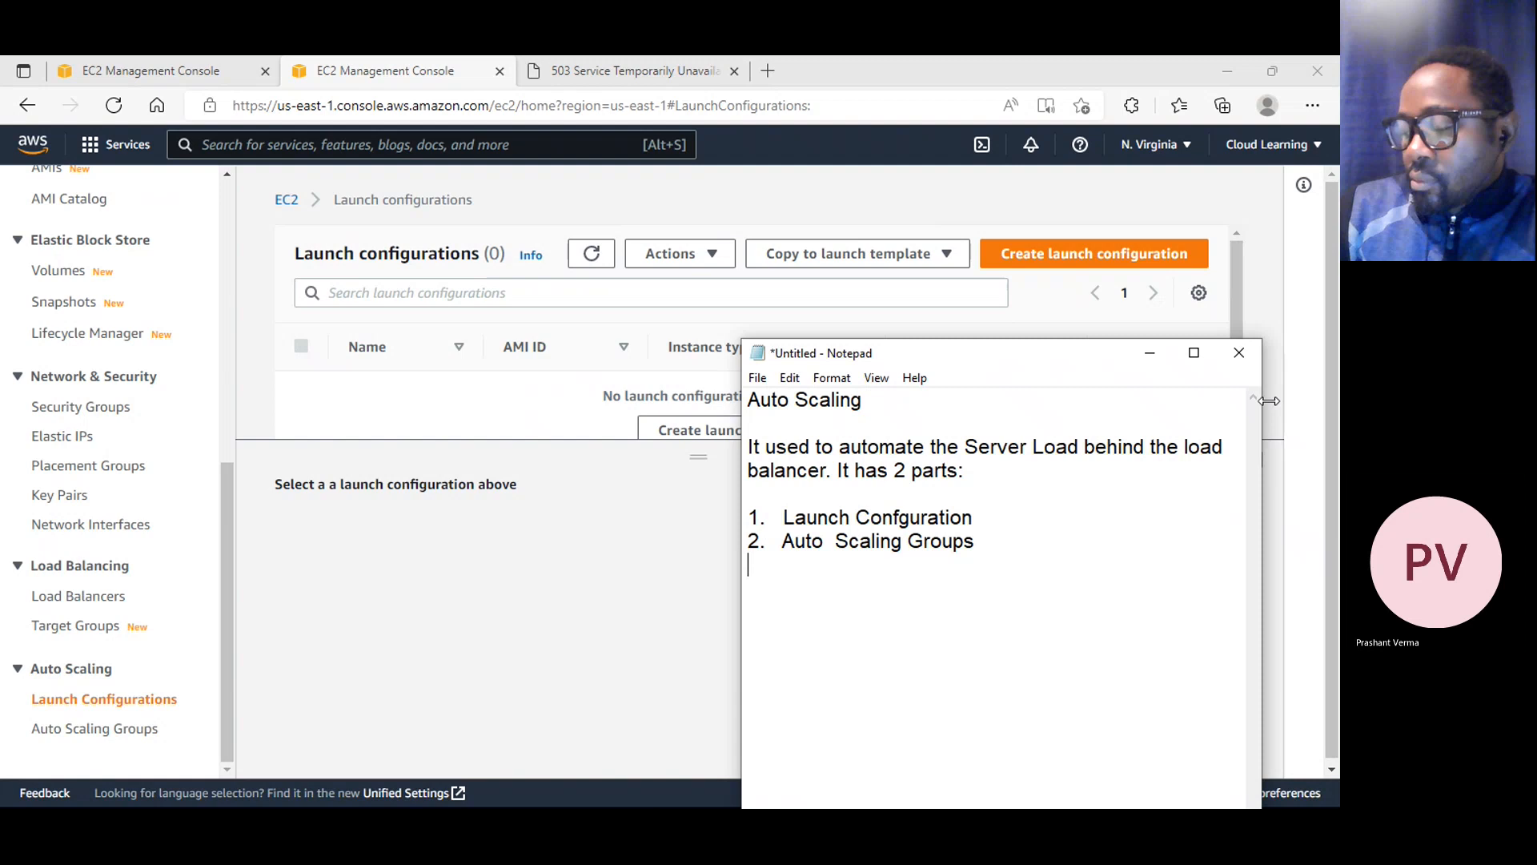
Insert three blank lines between the two numbered list items
key(Up)
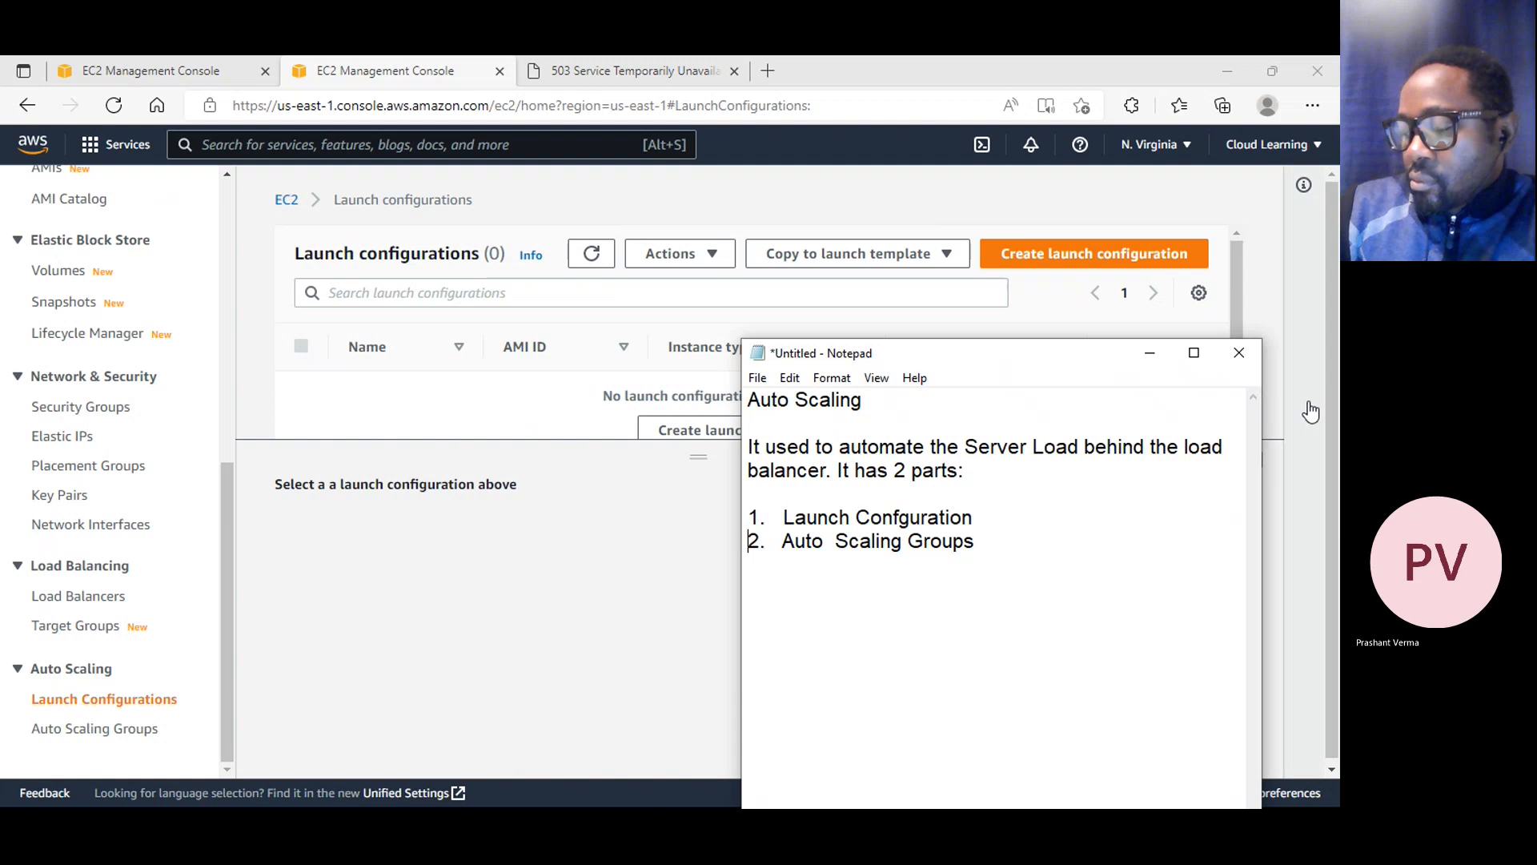
key(Return)
key(Return)
key(Return)
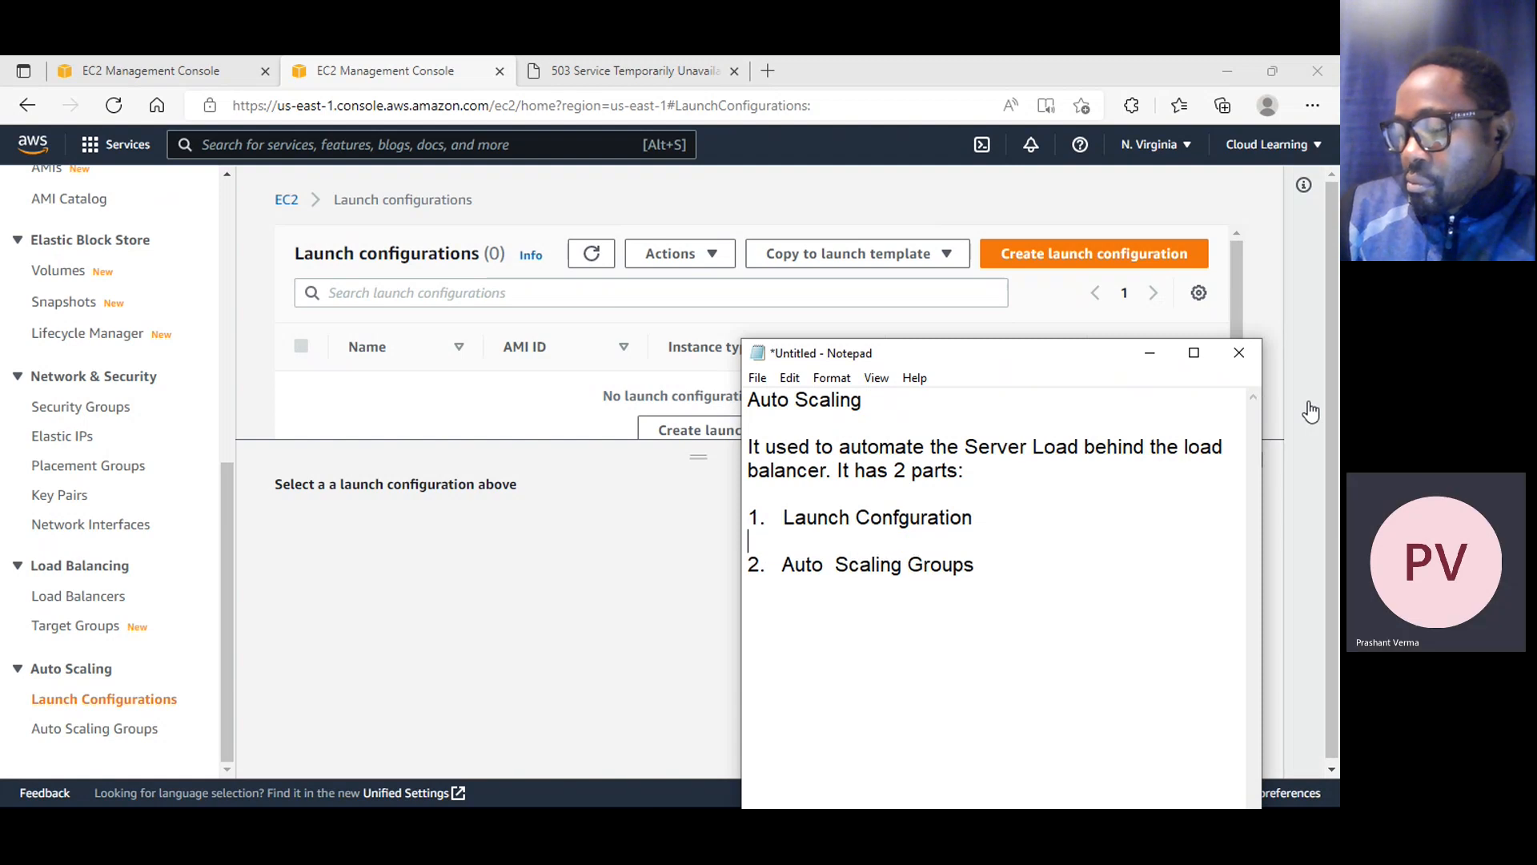
Extend the first list item with "- is the configuration which we want when a new server get launch."
key(Up)
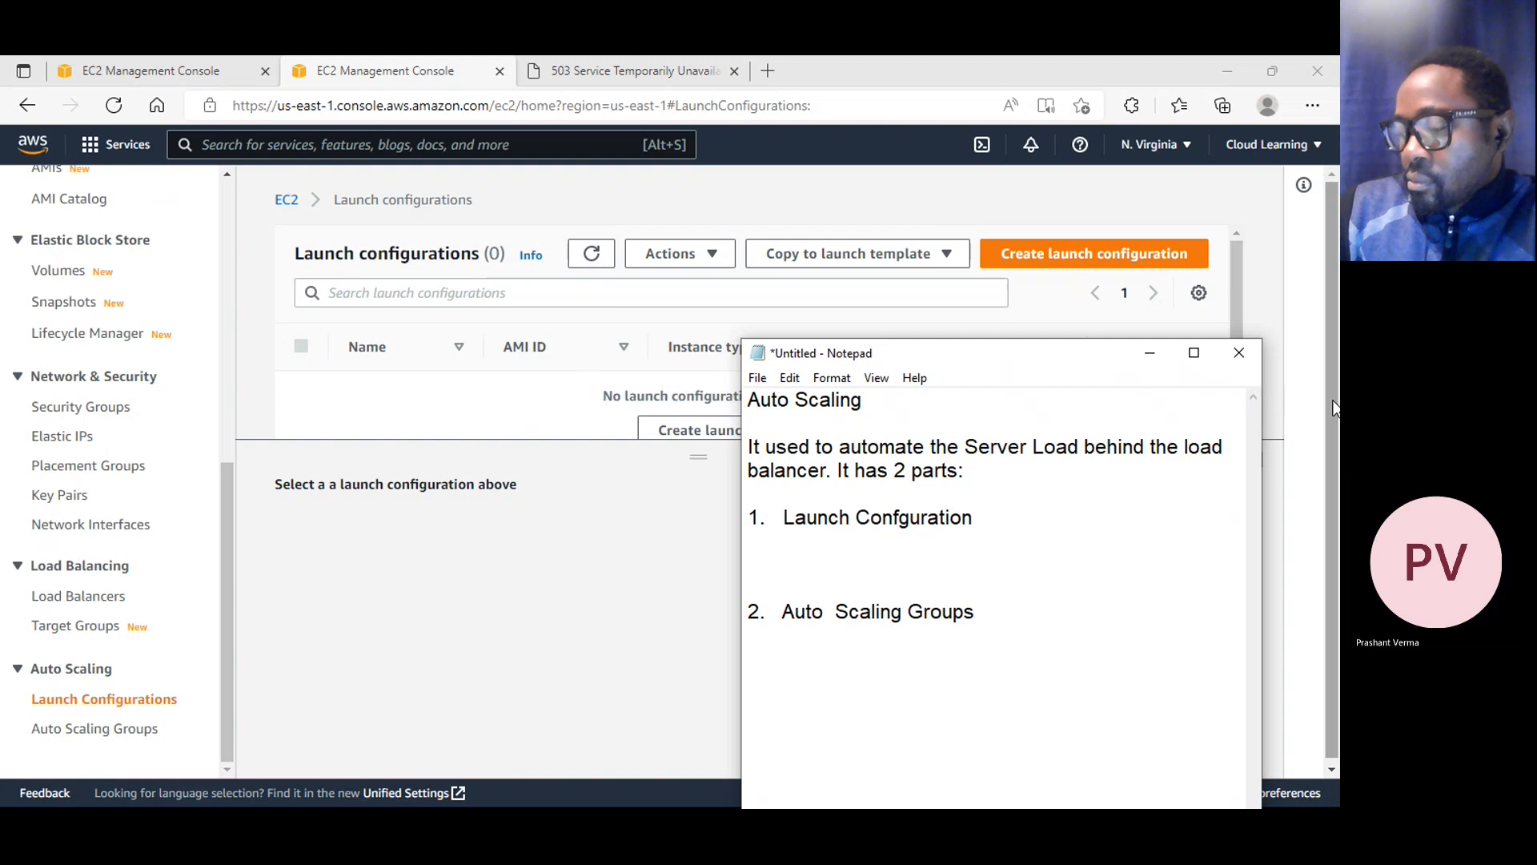
key(BackSpace)
text(- is )
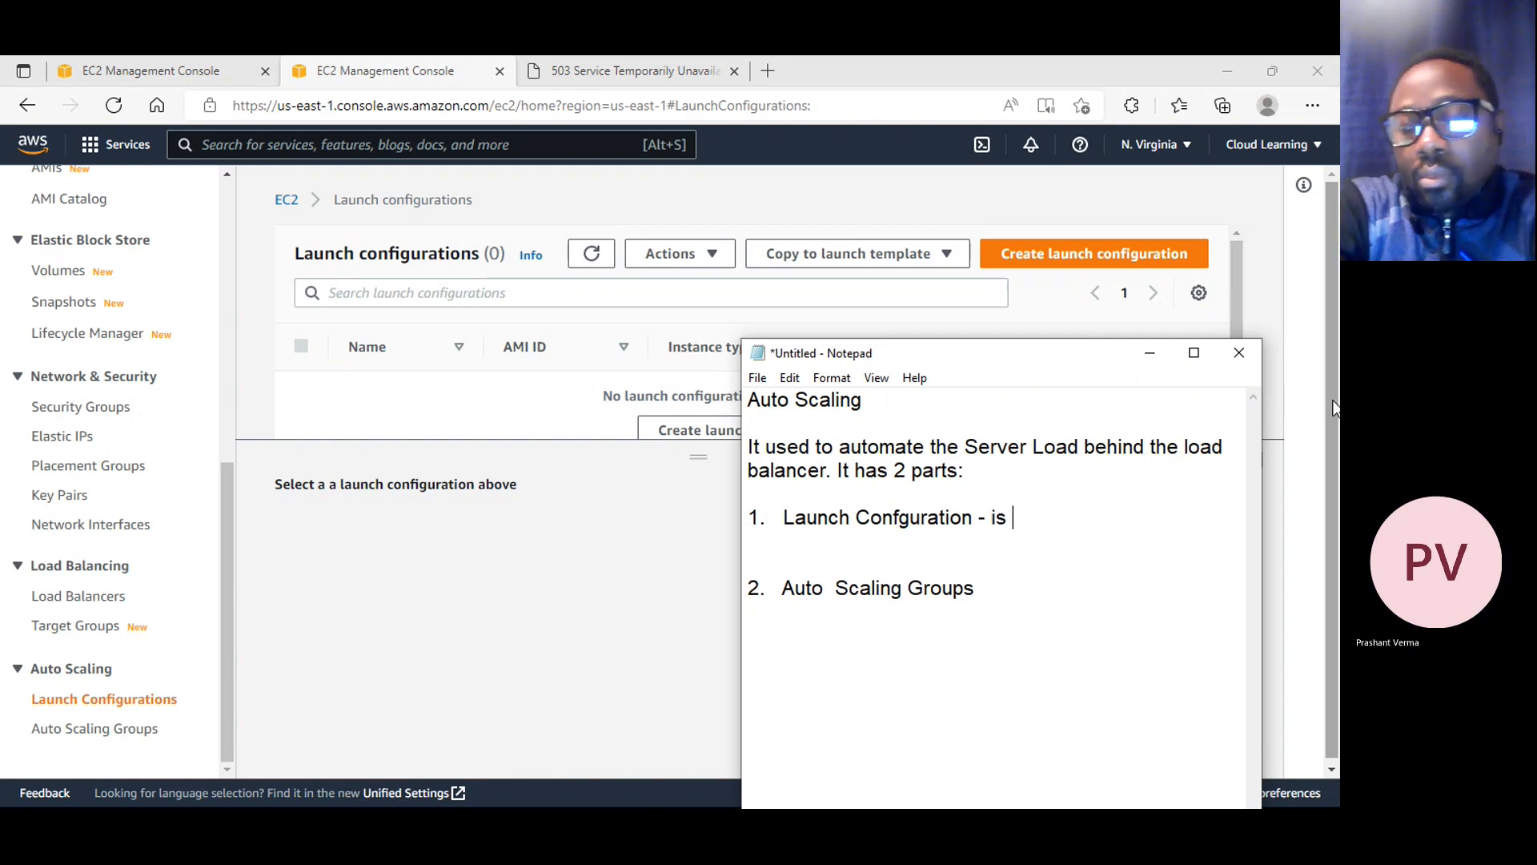
text(the configuration whihch)
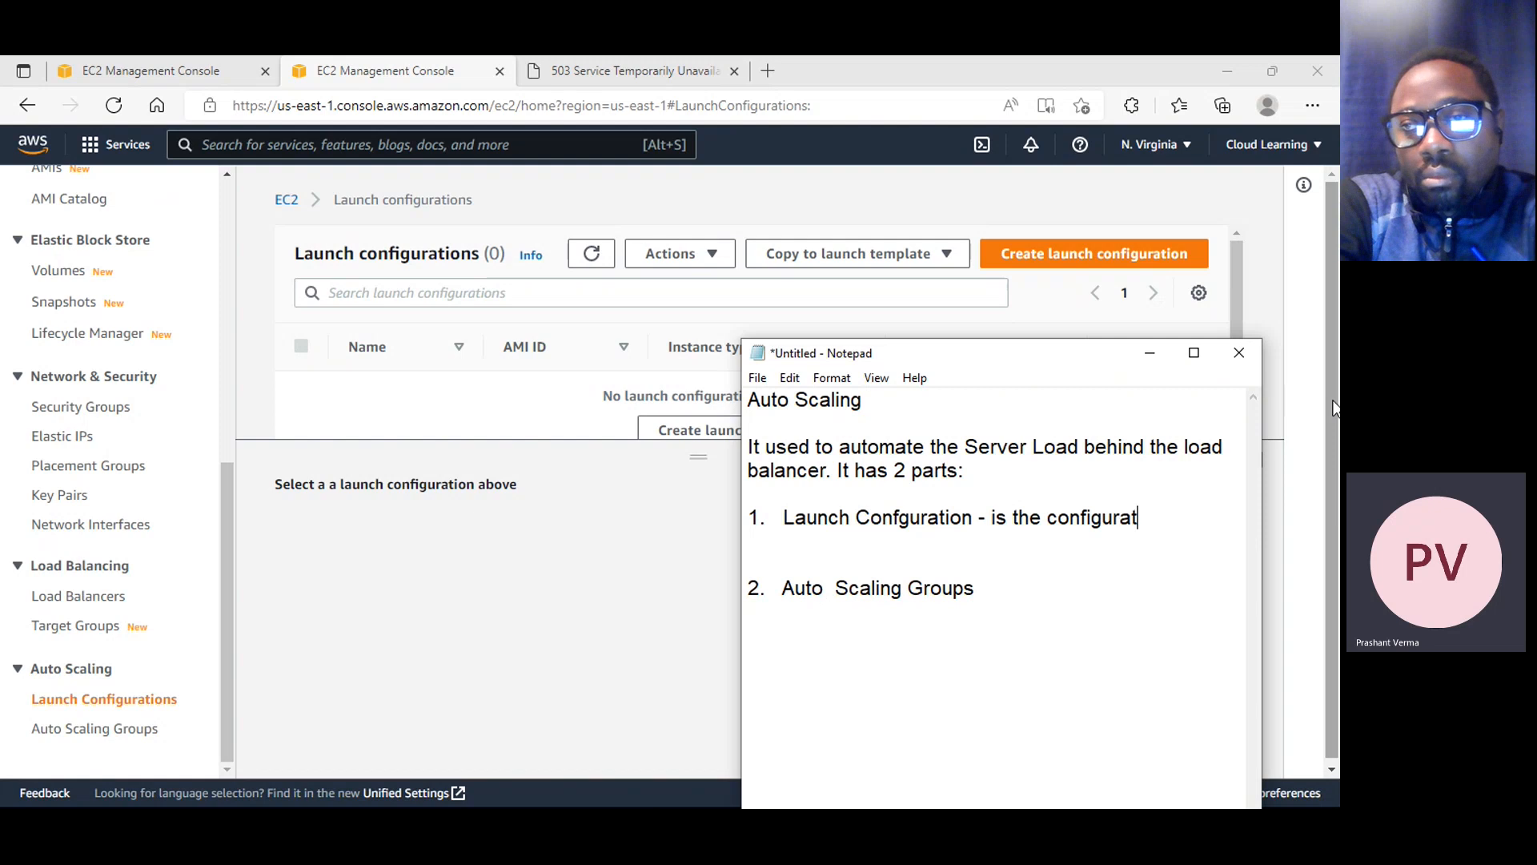
key(BackSpace)
key(BackSpace)
key(BackSpace)
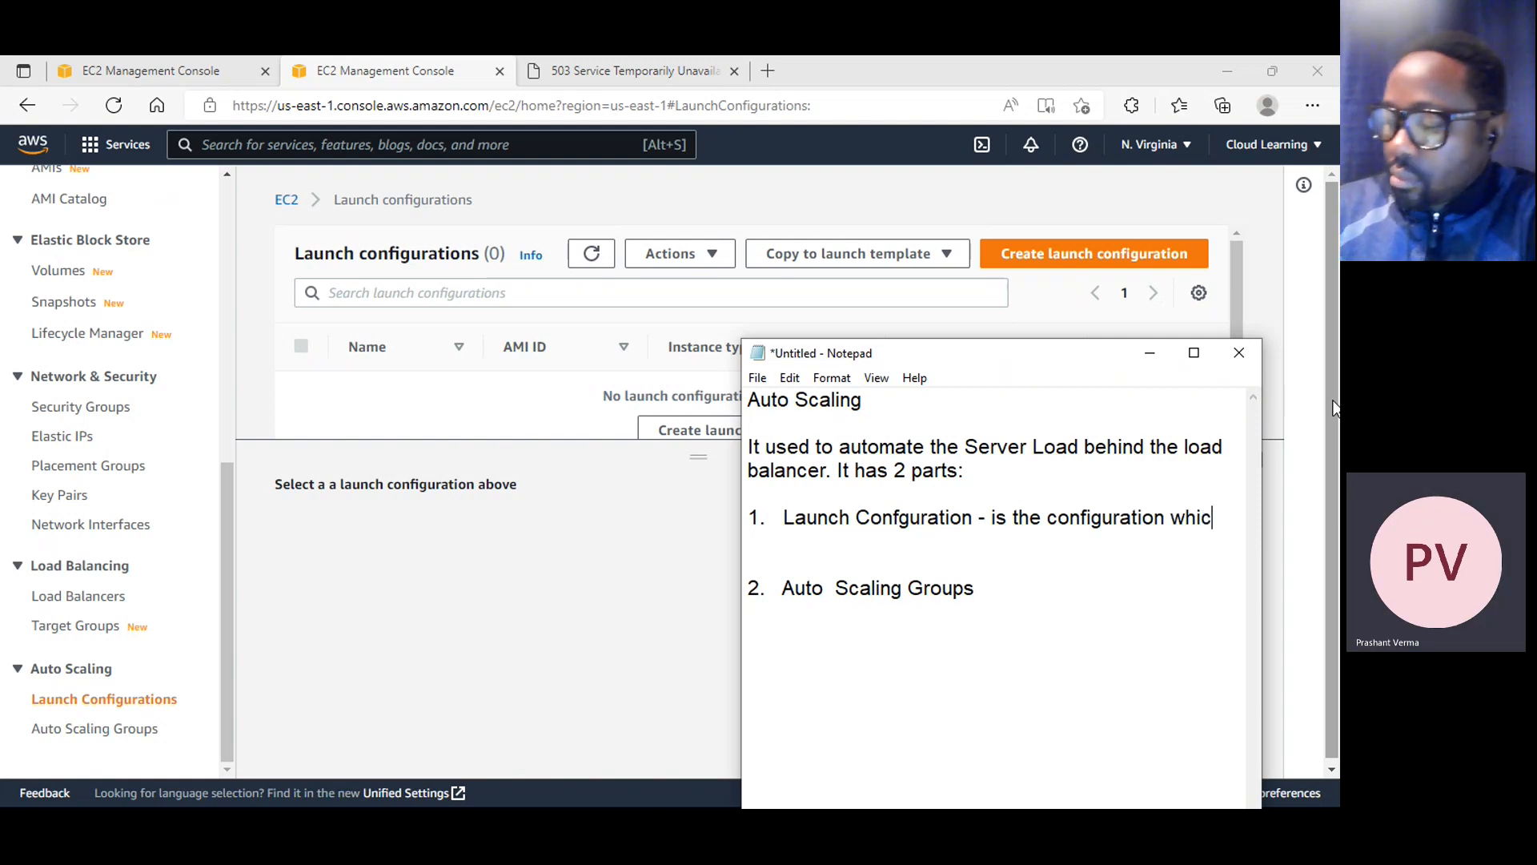
text(ch we )
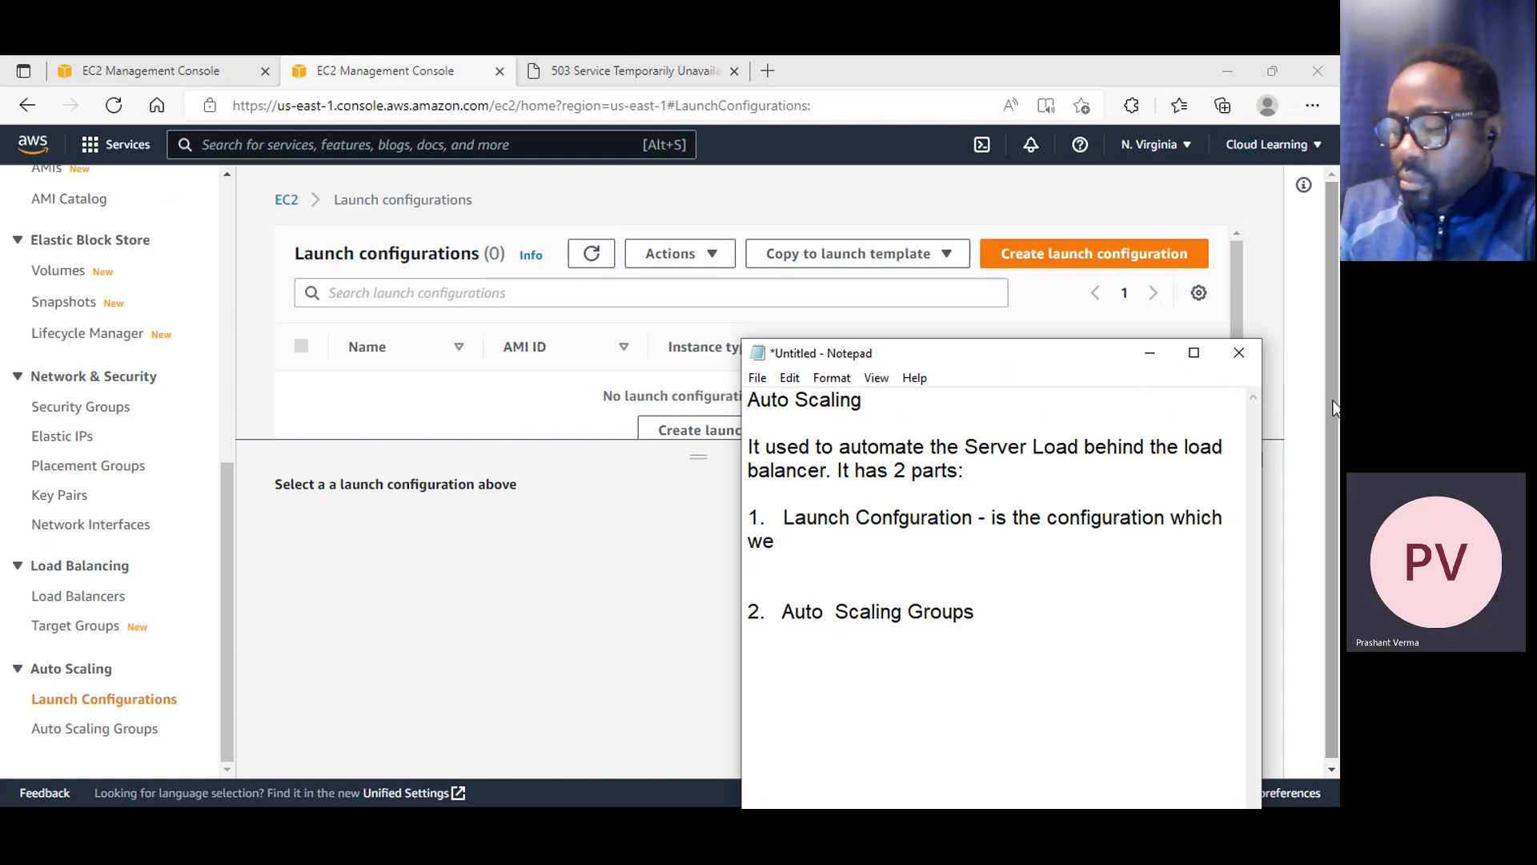
text(want wh)
key(BackSpace)
text(w)
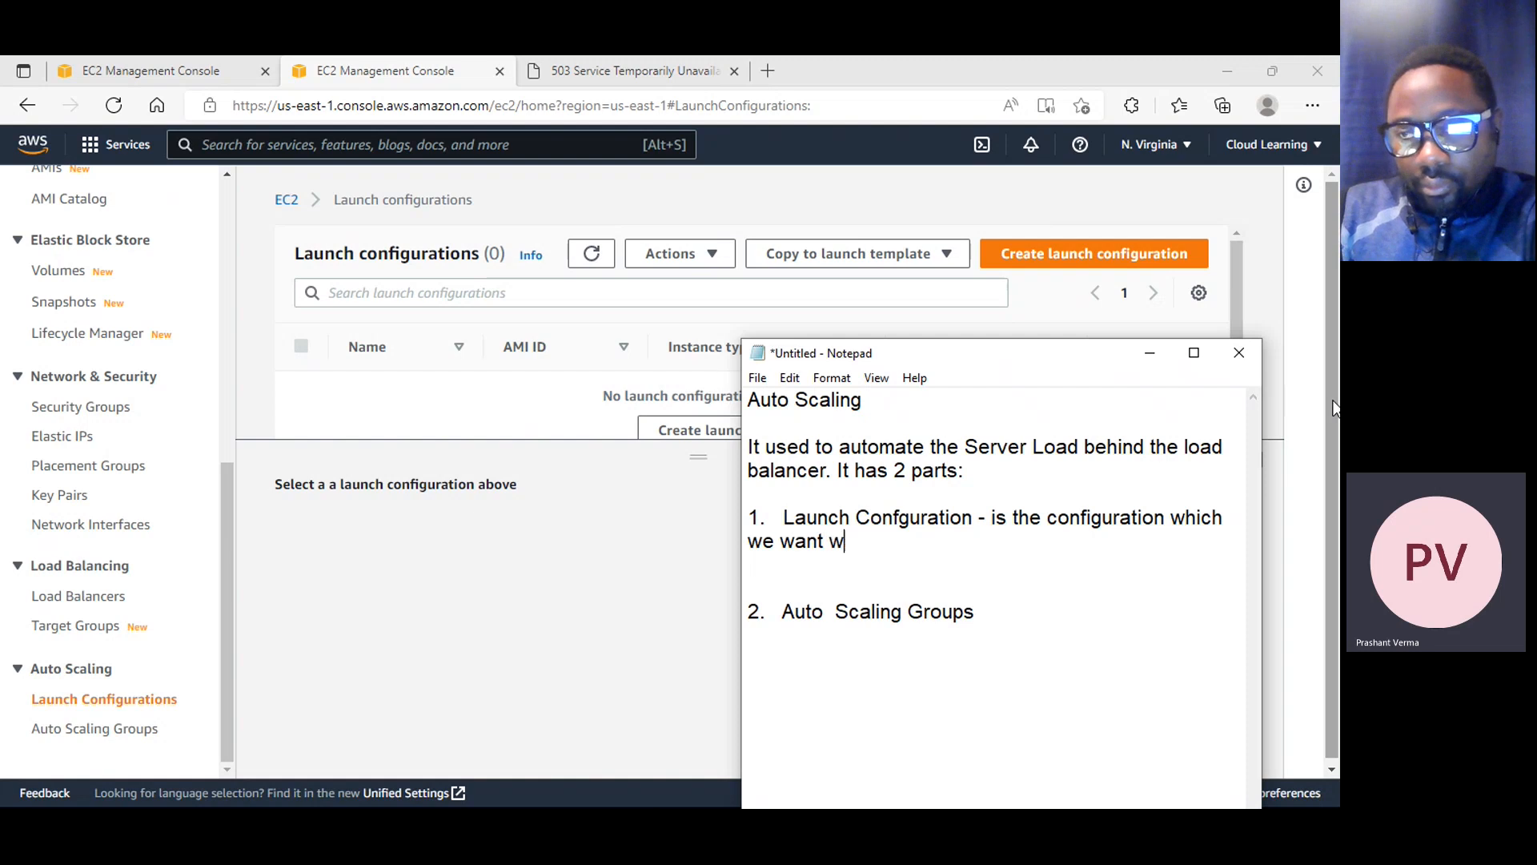
text(hen a ne)
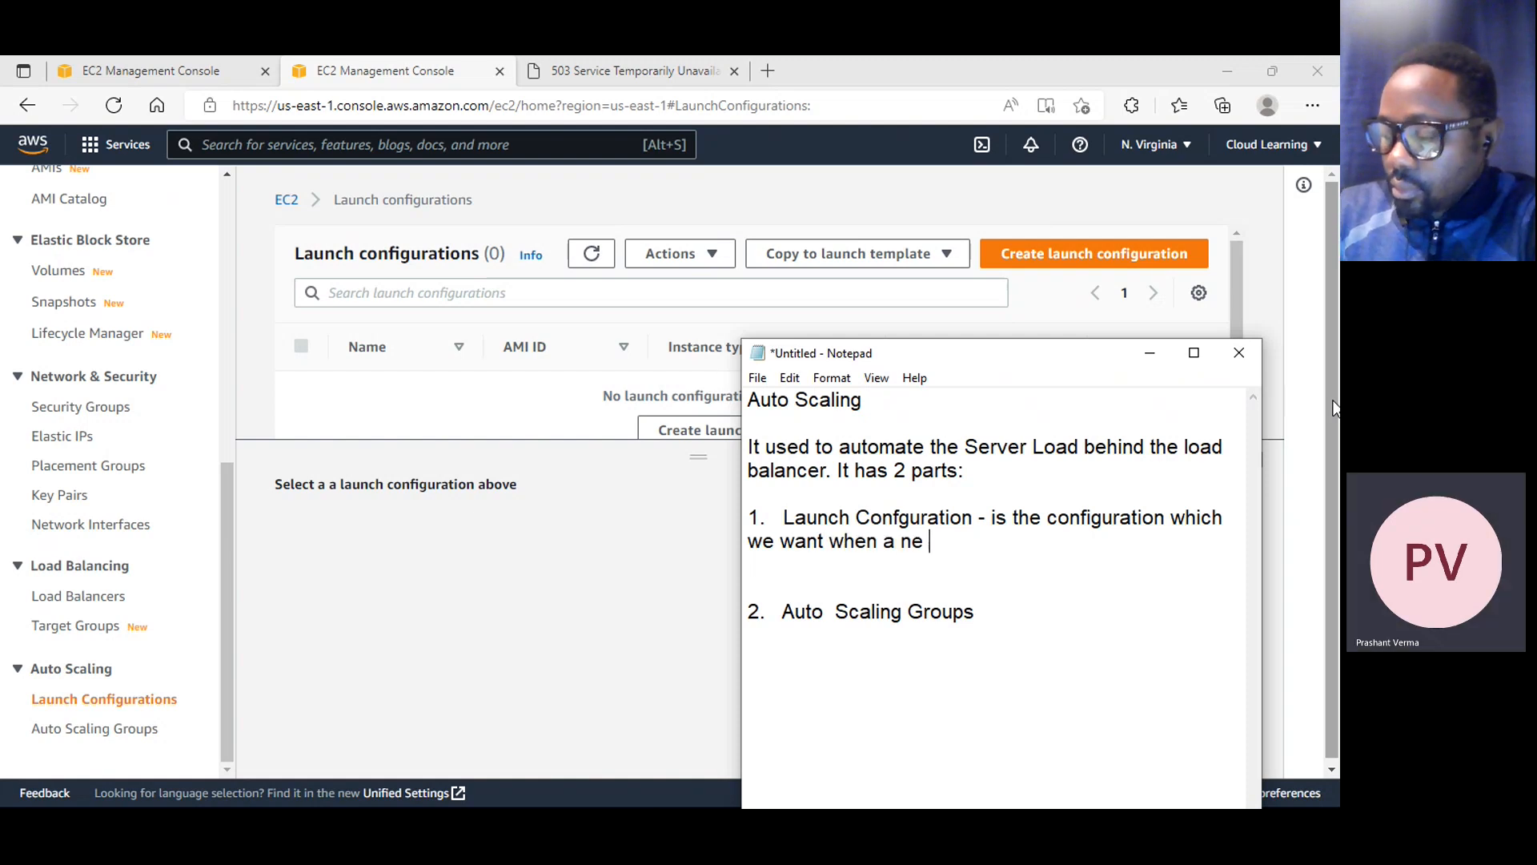
text(w server g)
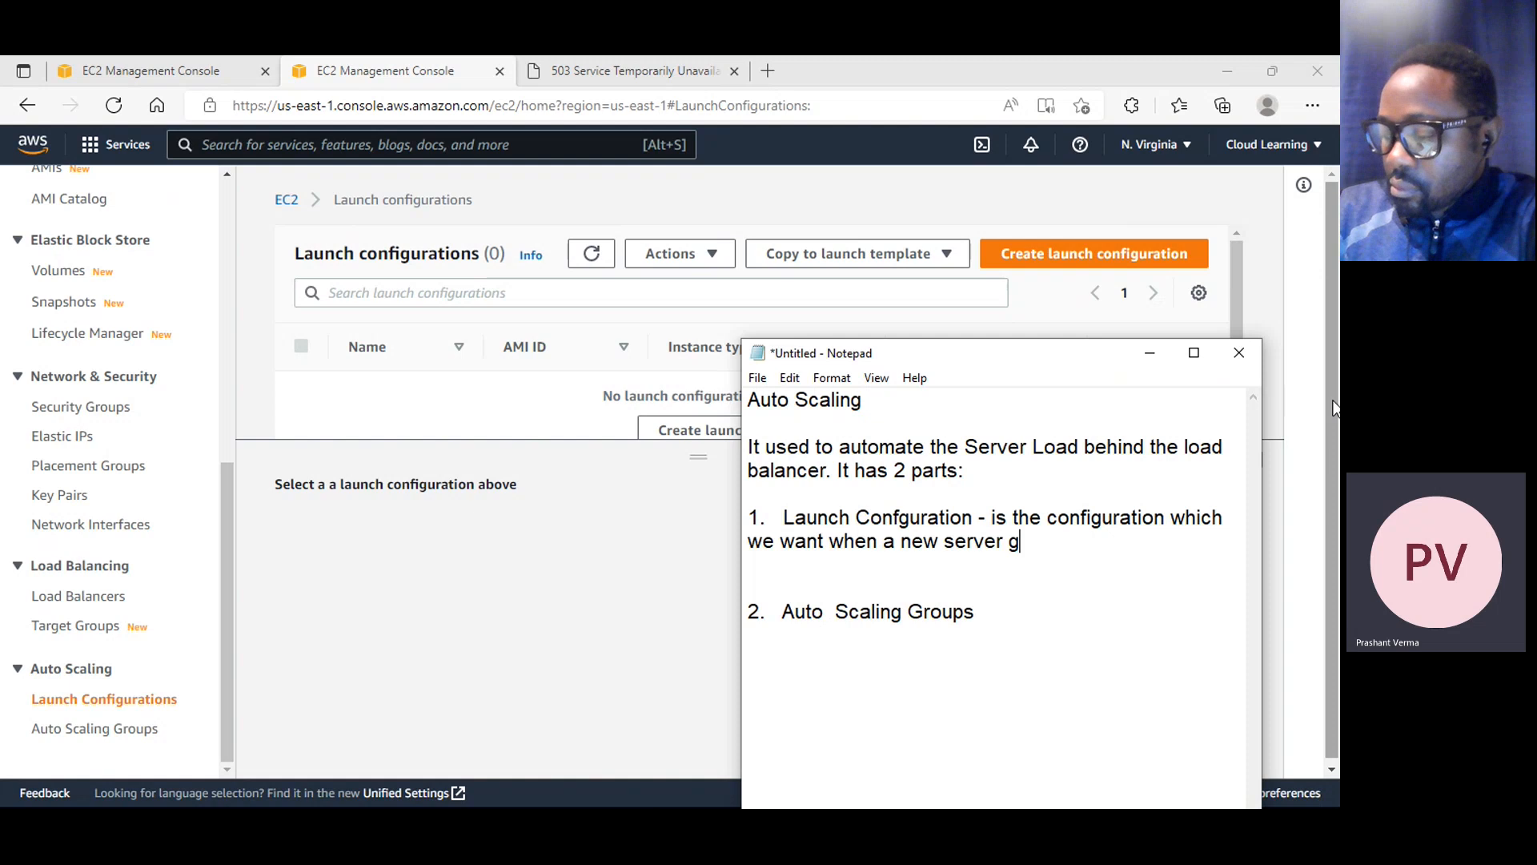
text(et launch.)
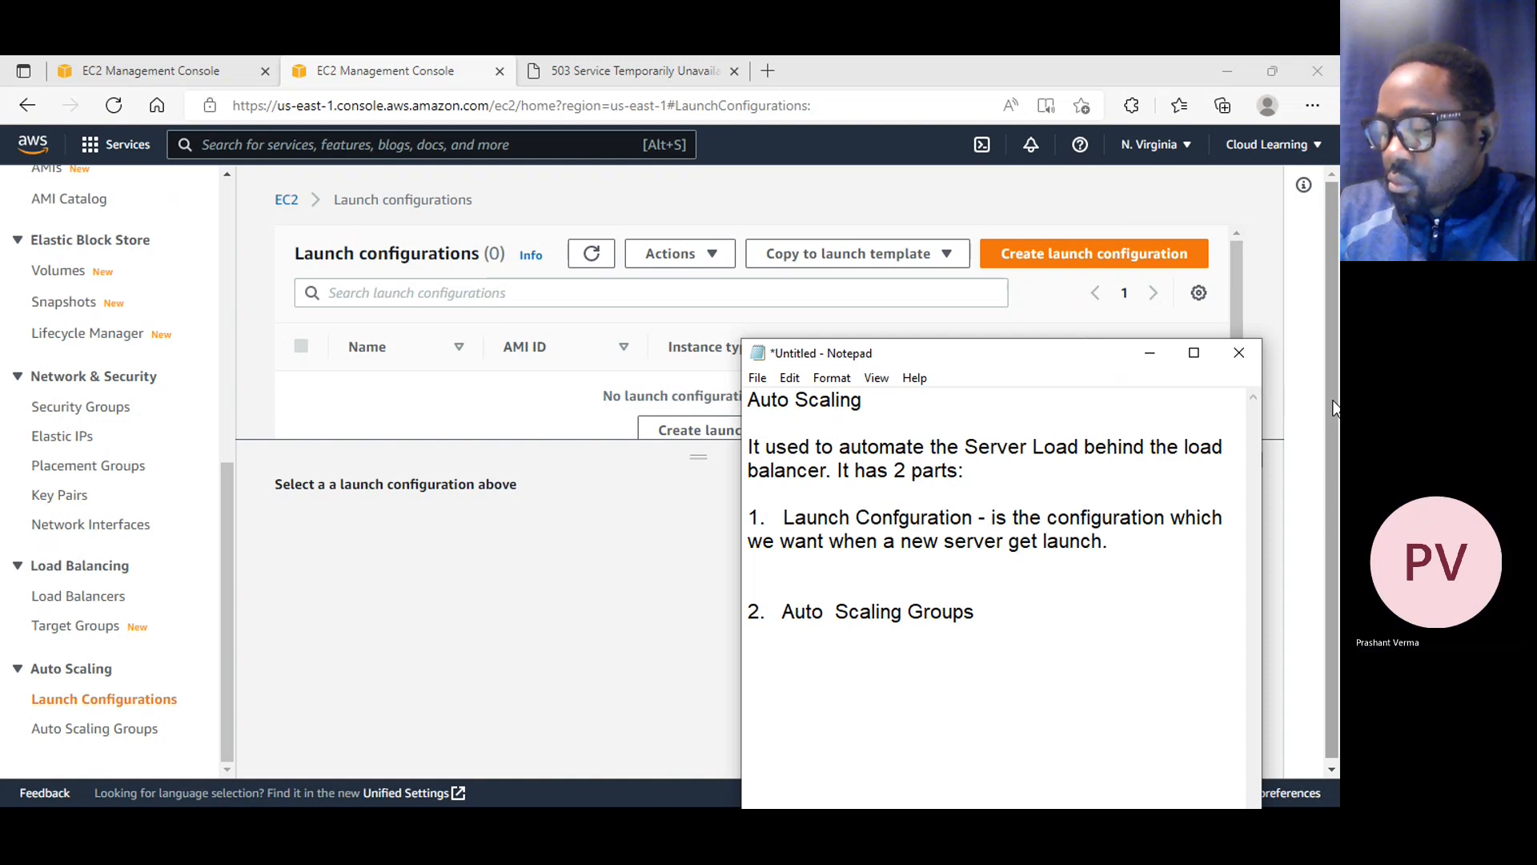
Begin a new line with "It" under the launch configuration definition and place the definition in its own paragraph, one blank line below its heading
key(Return)
text(It)
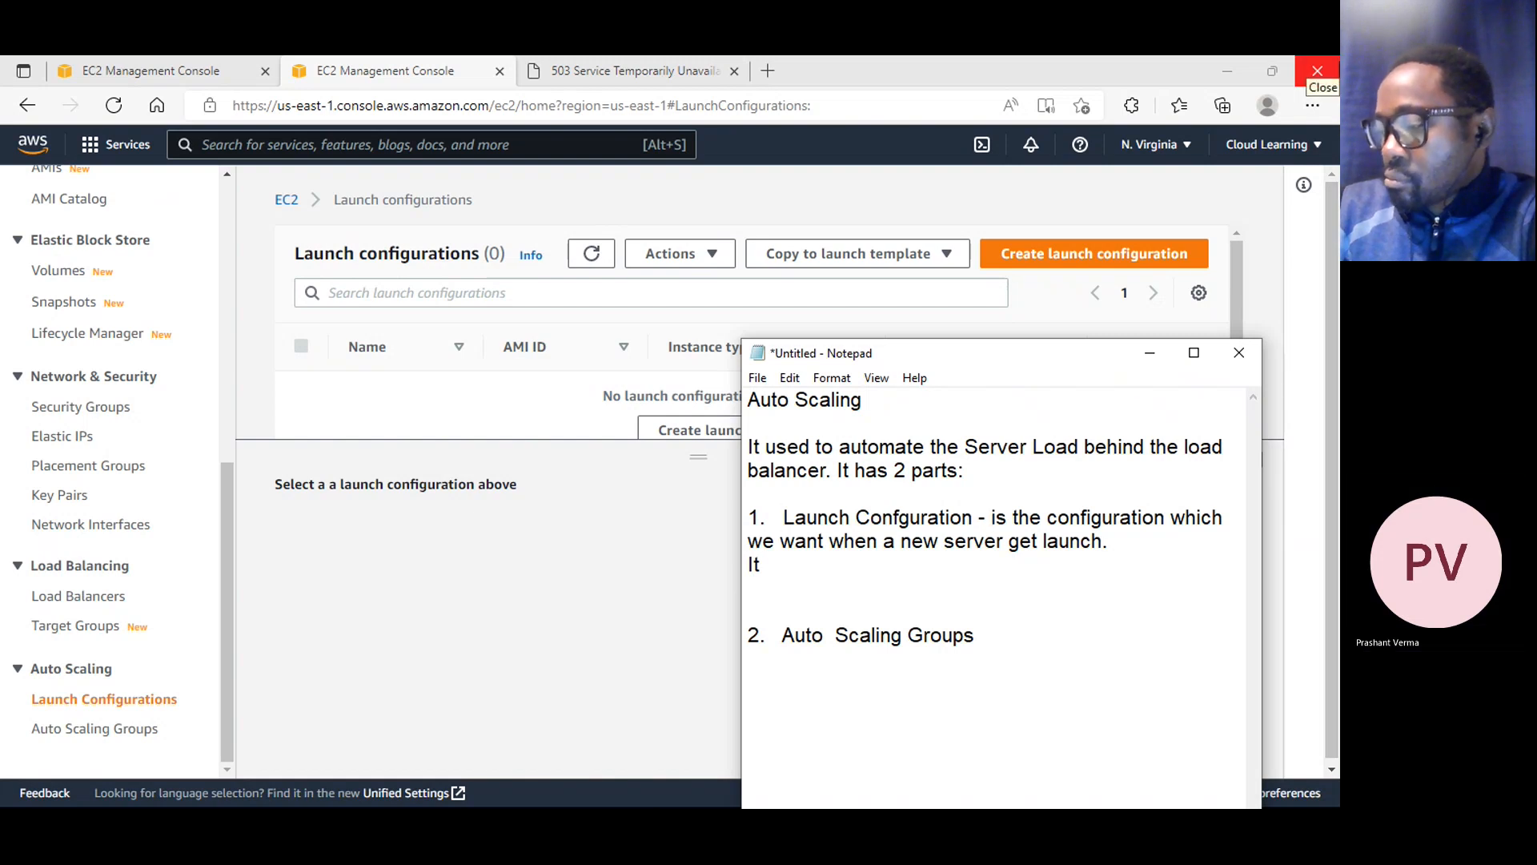
key(Return)
key(Return)
key(Down)
key(Down)
key(Right)
key(Right)
key(Right)
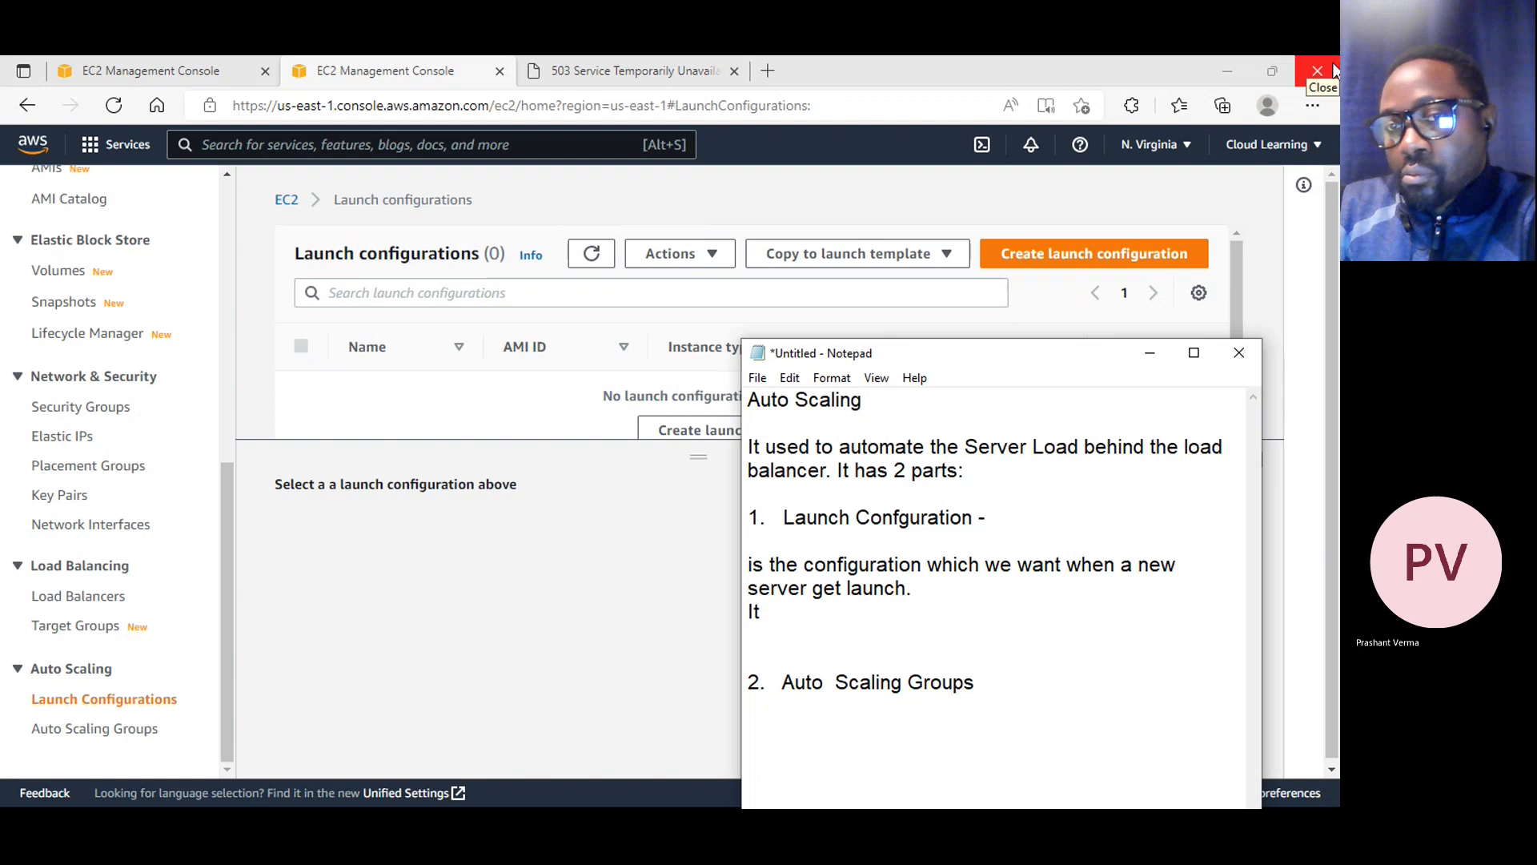
Complete the started line as "It will use AMI to launch new Server." and remove one blank line above the second list item
text(will use )
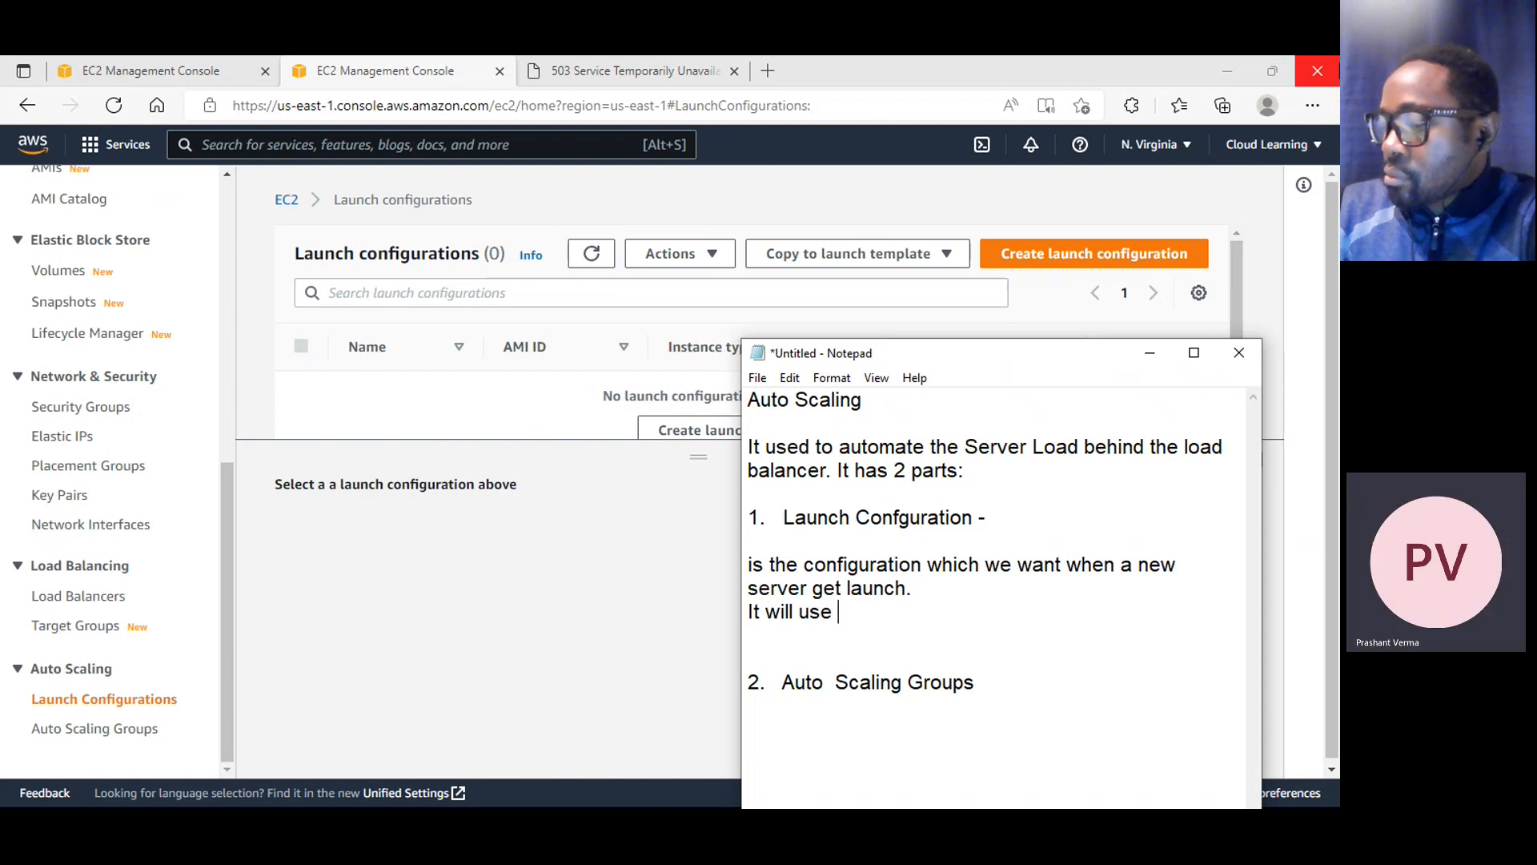
text(AMI)
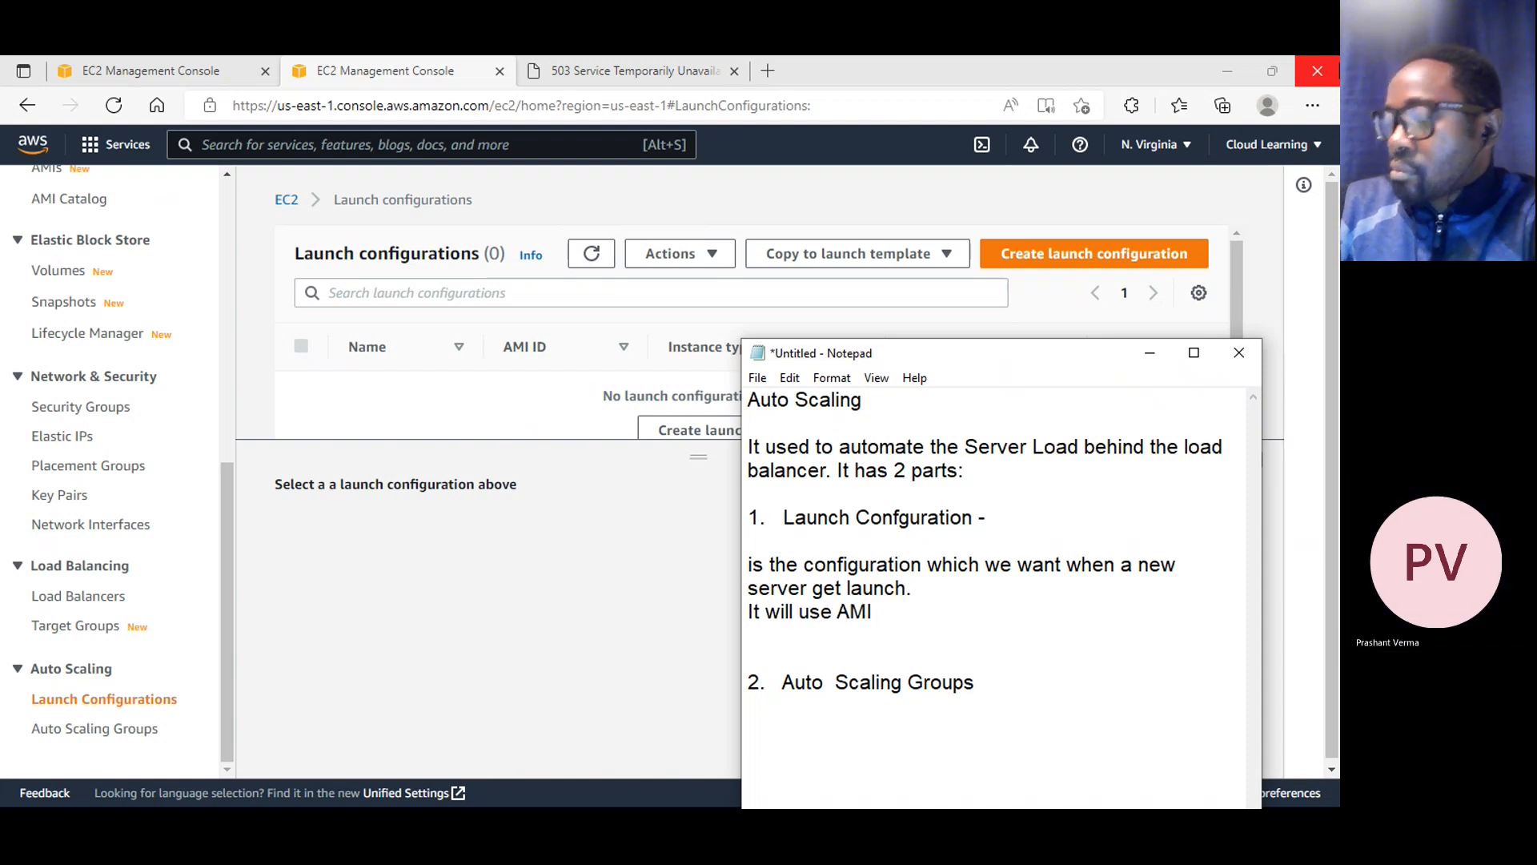
text( to )
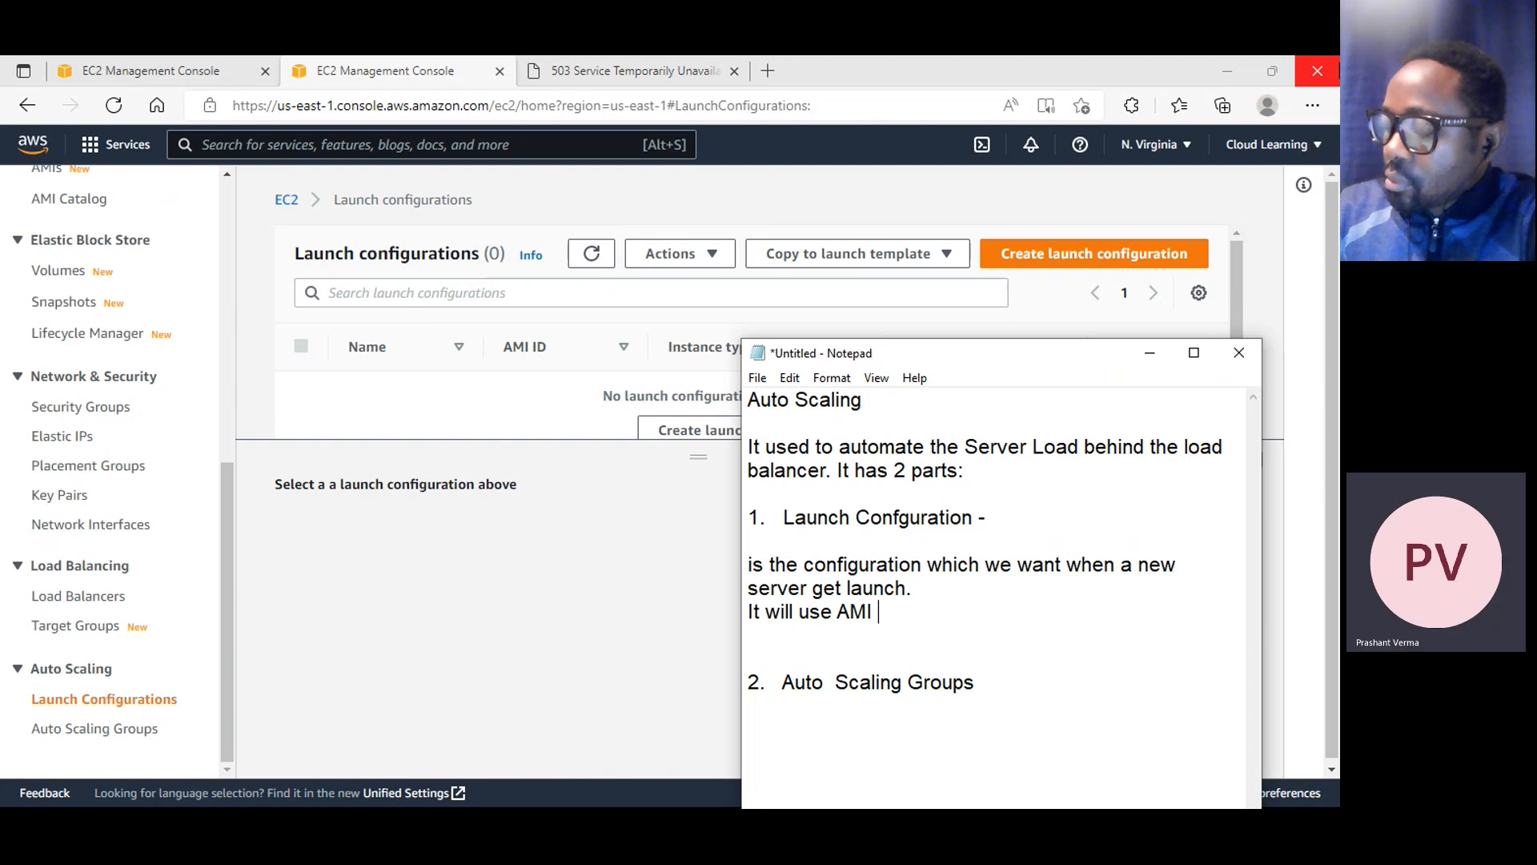
text(launch )
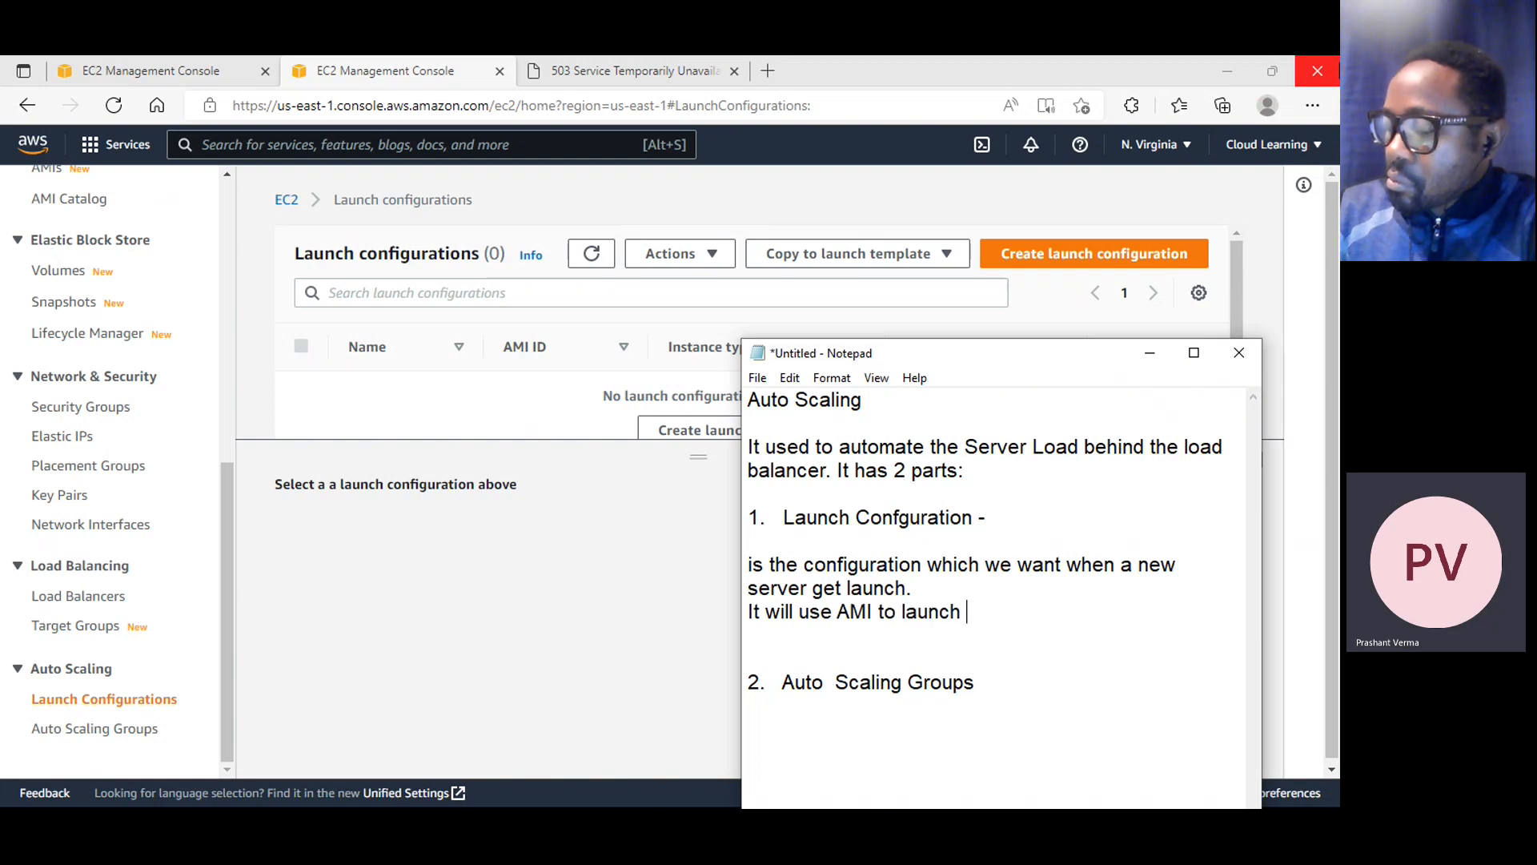
text(new Server.)
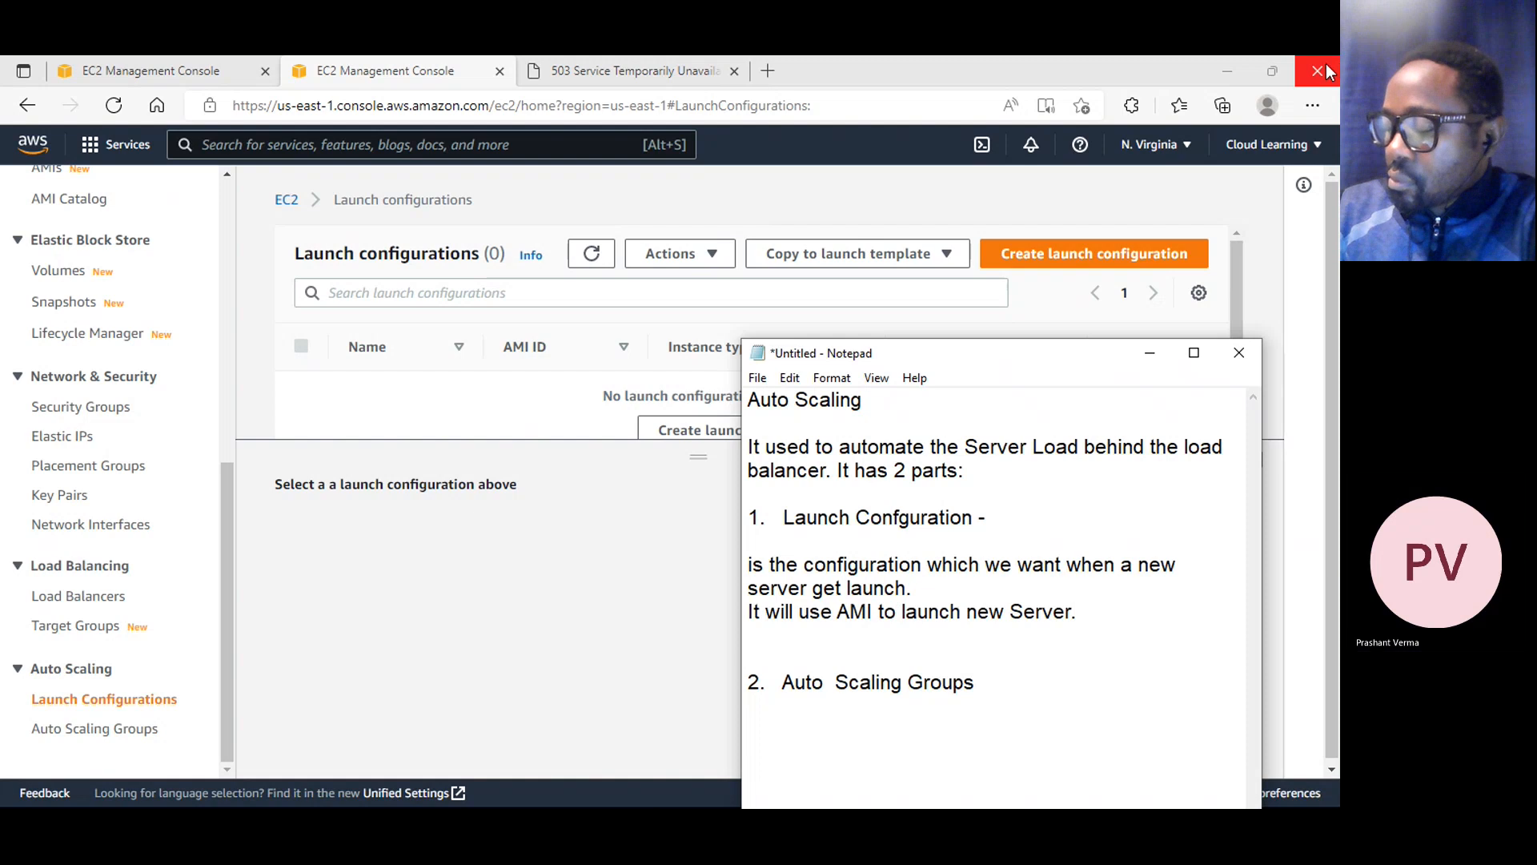
key(Down)
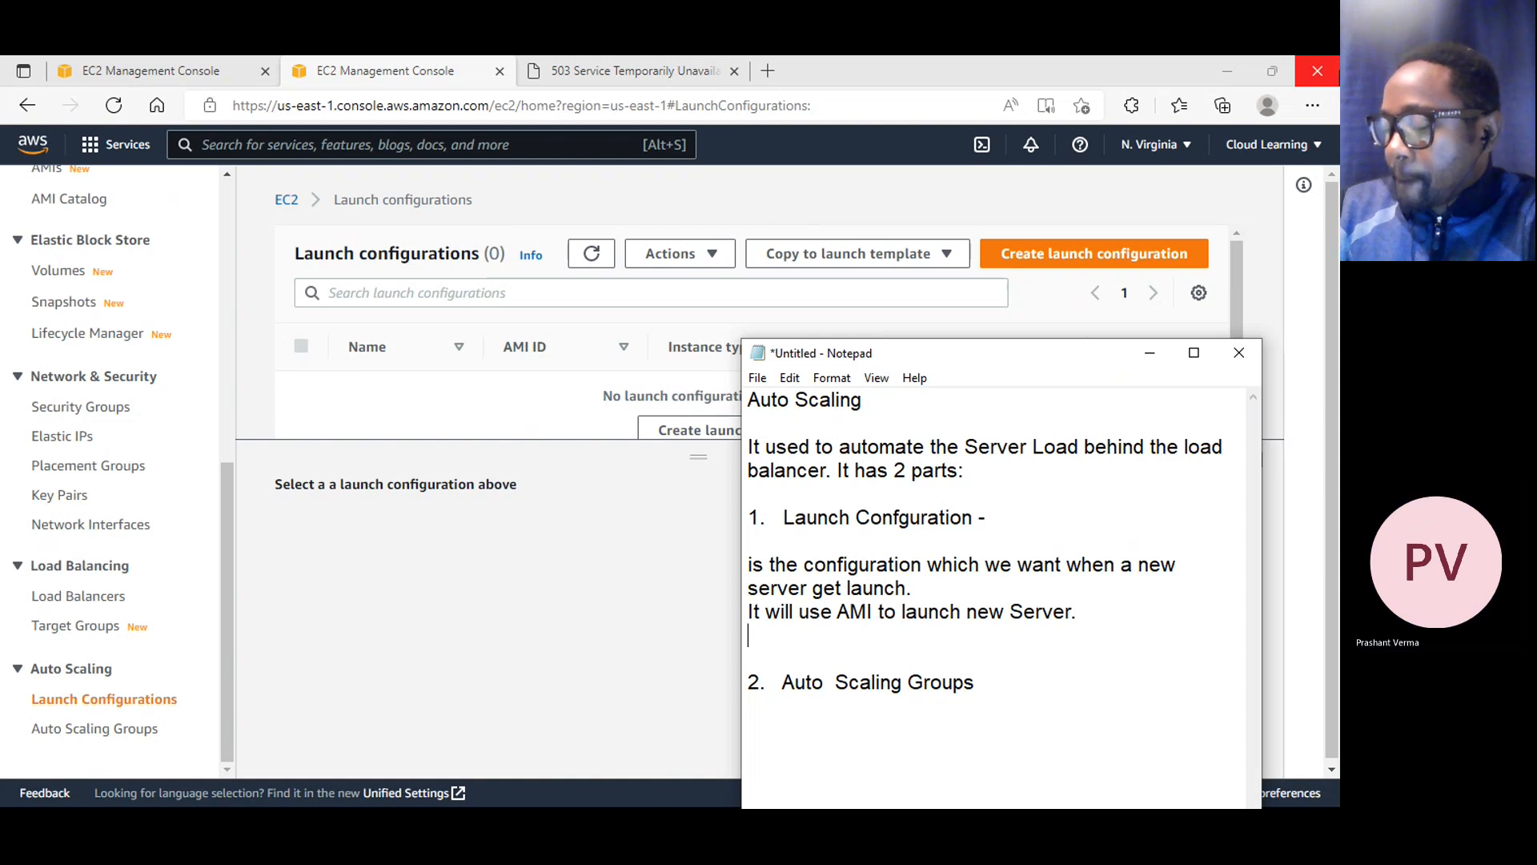
key(Delete)
Below "2. Auto Scaling Groups", write "is the group size we define for the servers behind load balancer." and leave a blank line after it
key(Down)
key(Down)
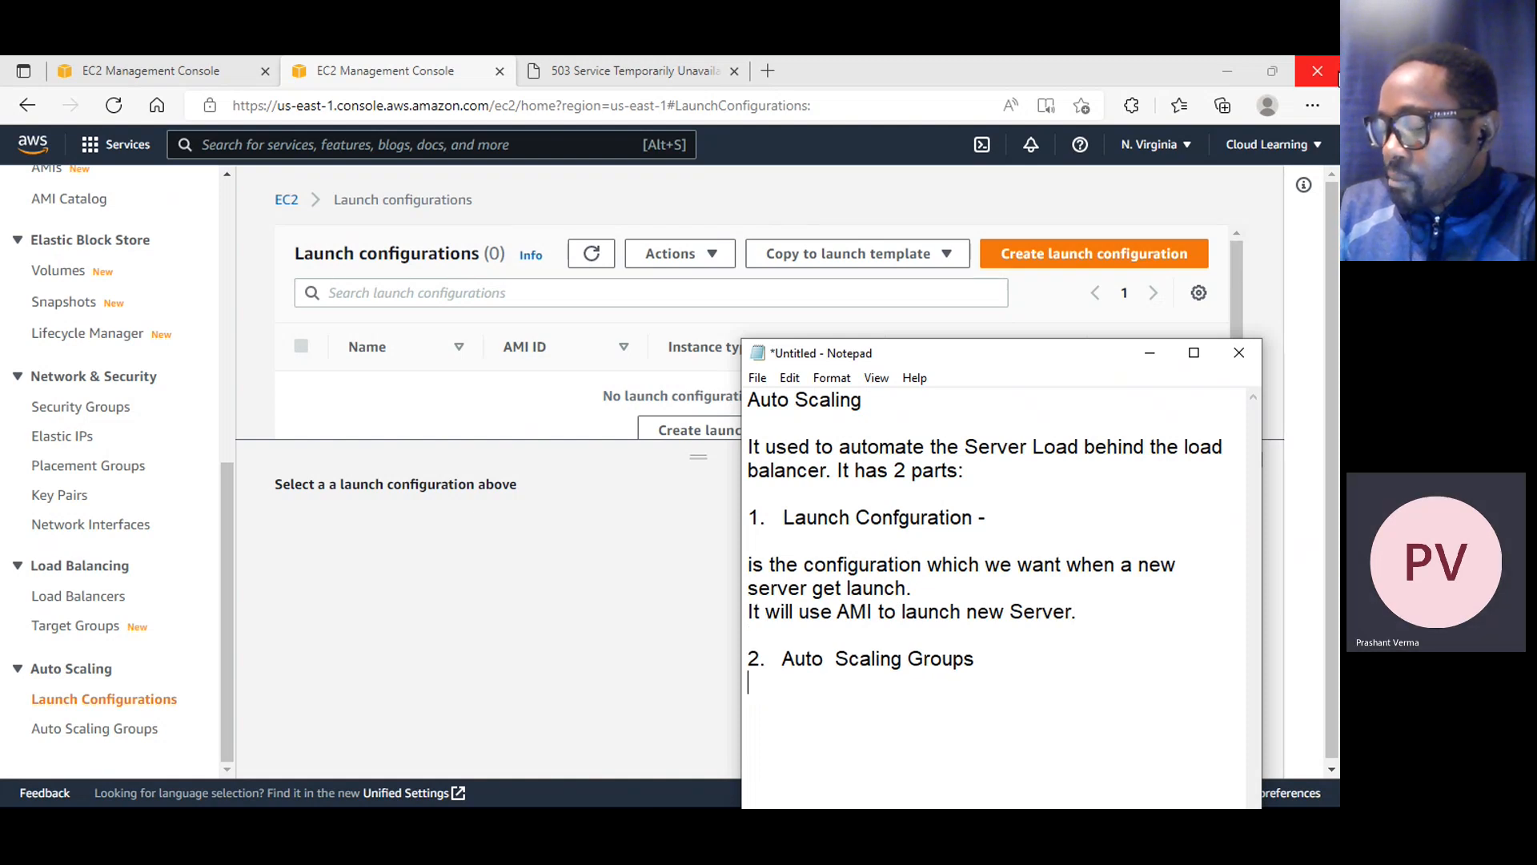
text(is the group )
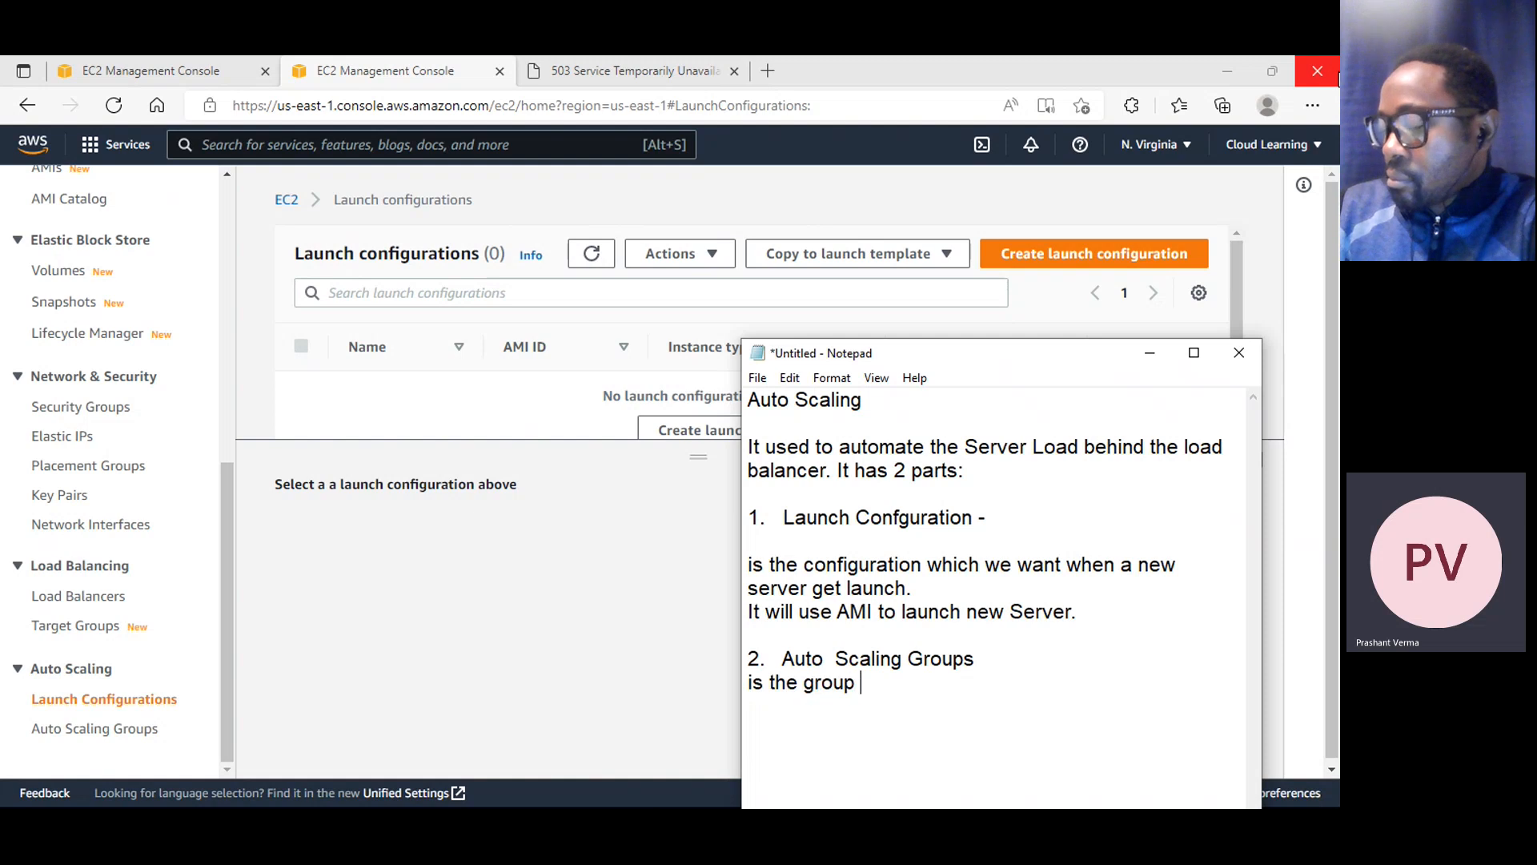
text(size we defi)
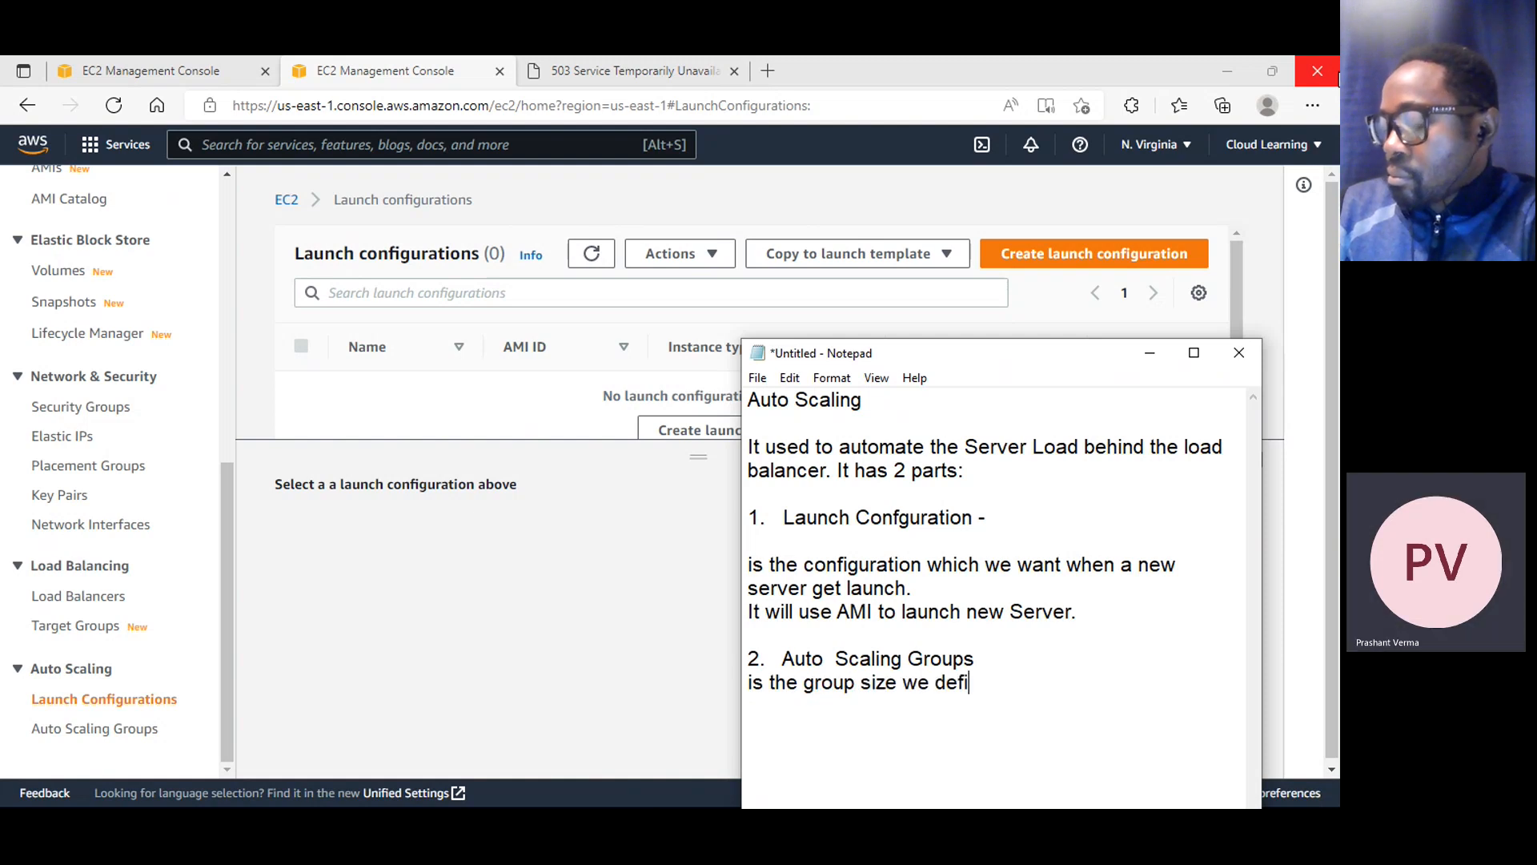
text(ne for t)
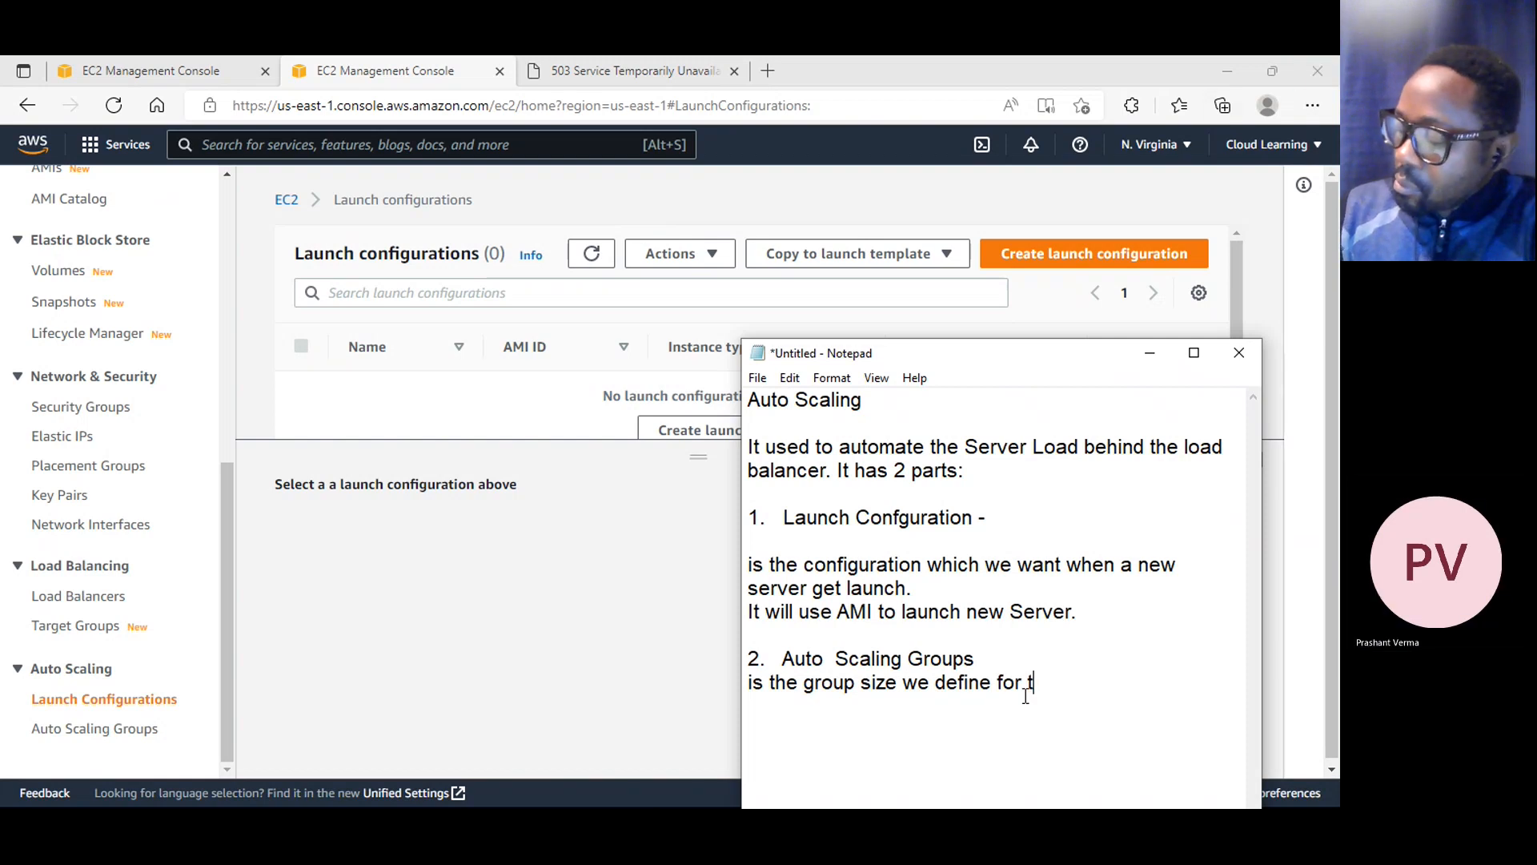
click(1075, 689)
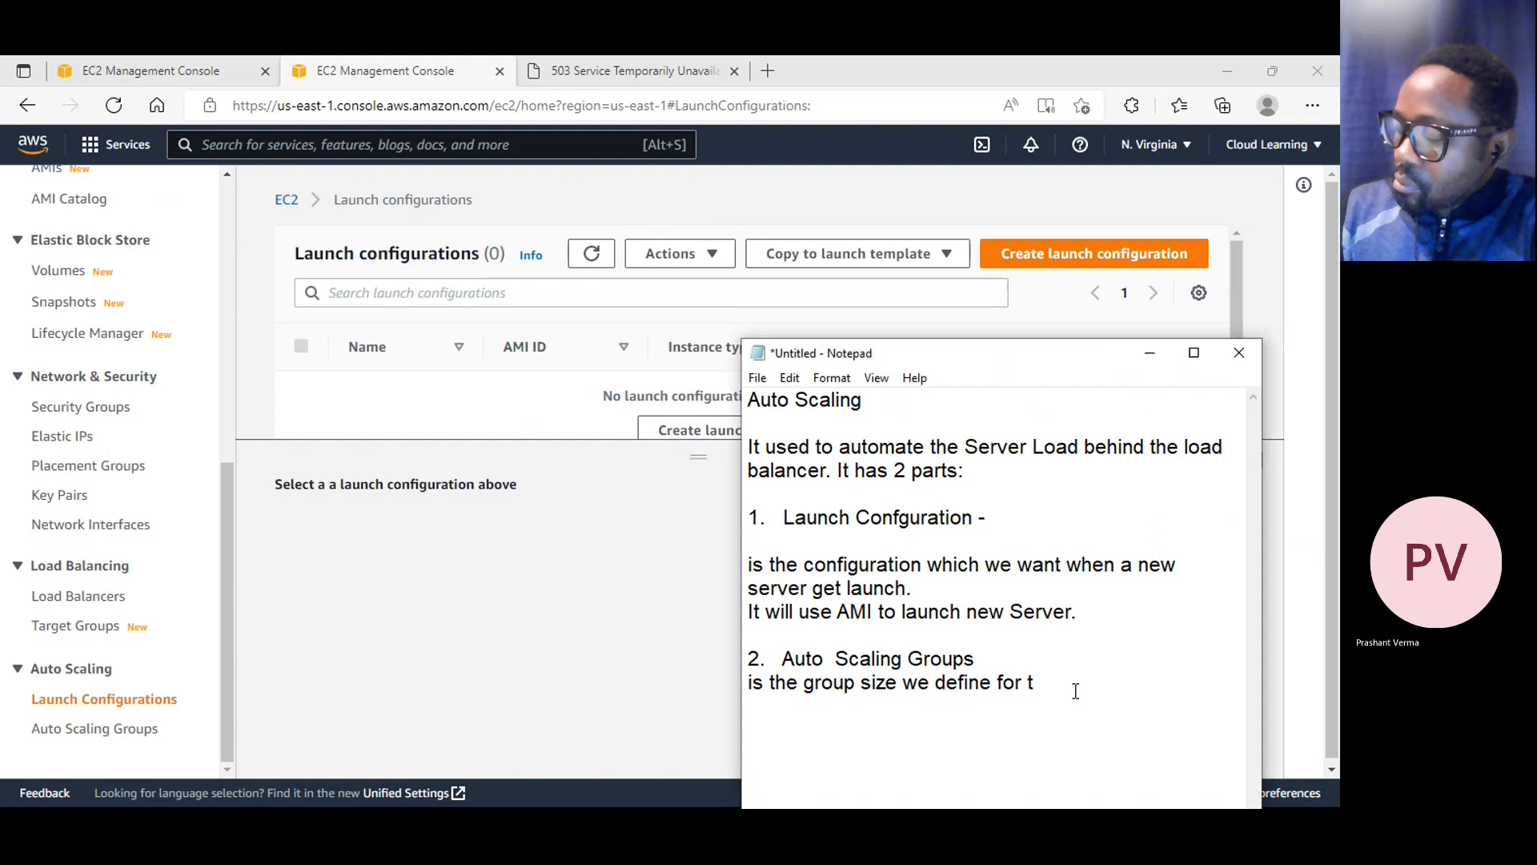
text(he serv)
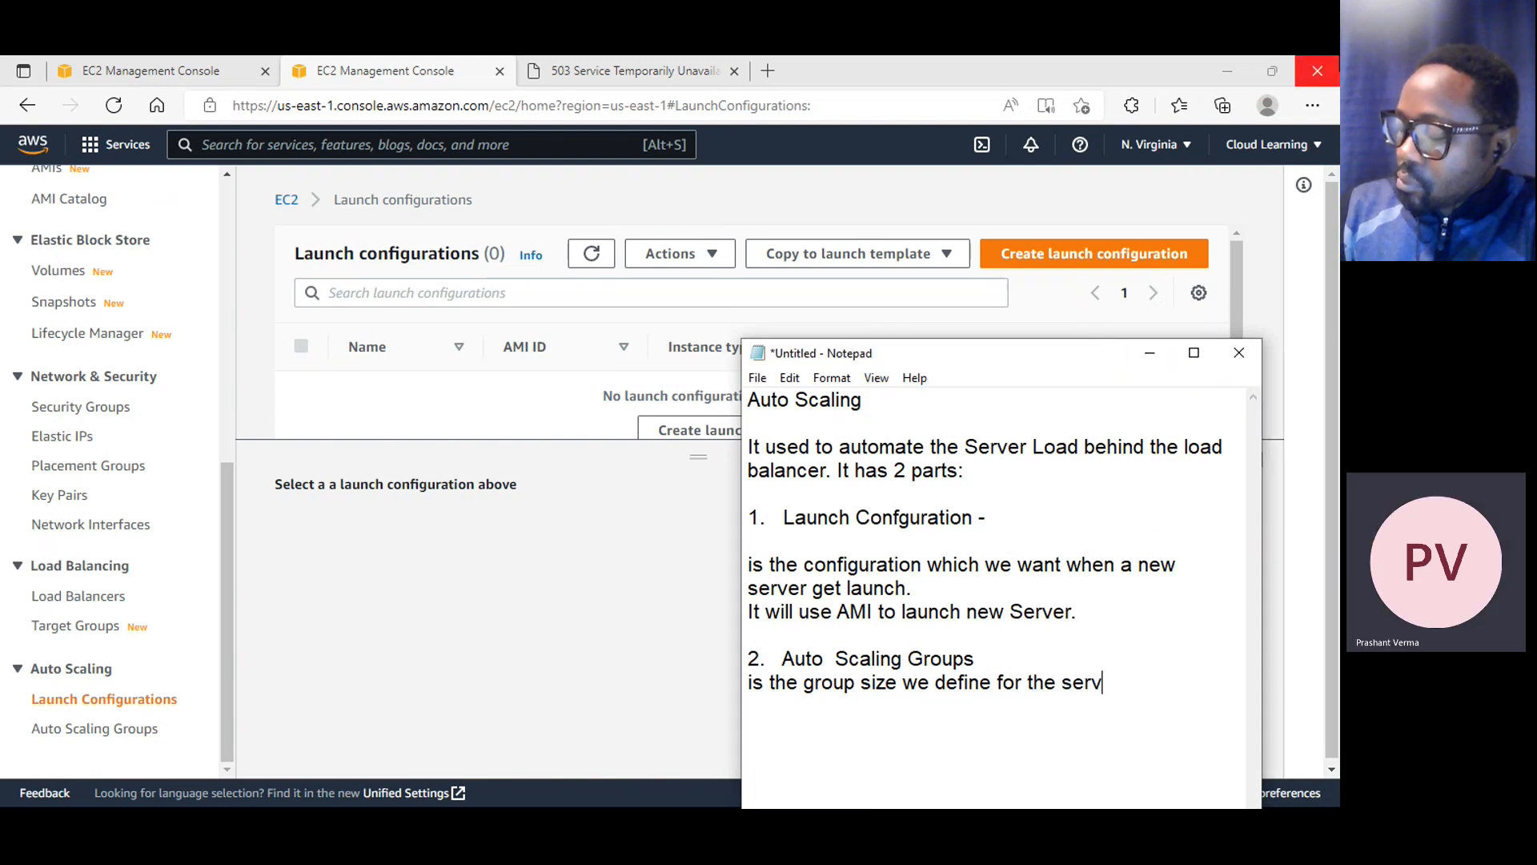
text(ers behind loa)
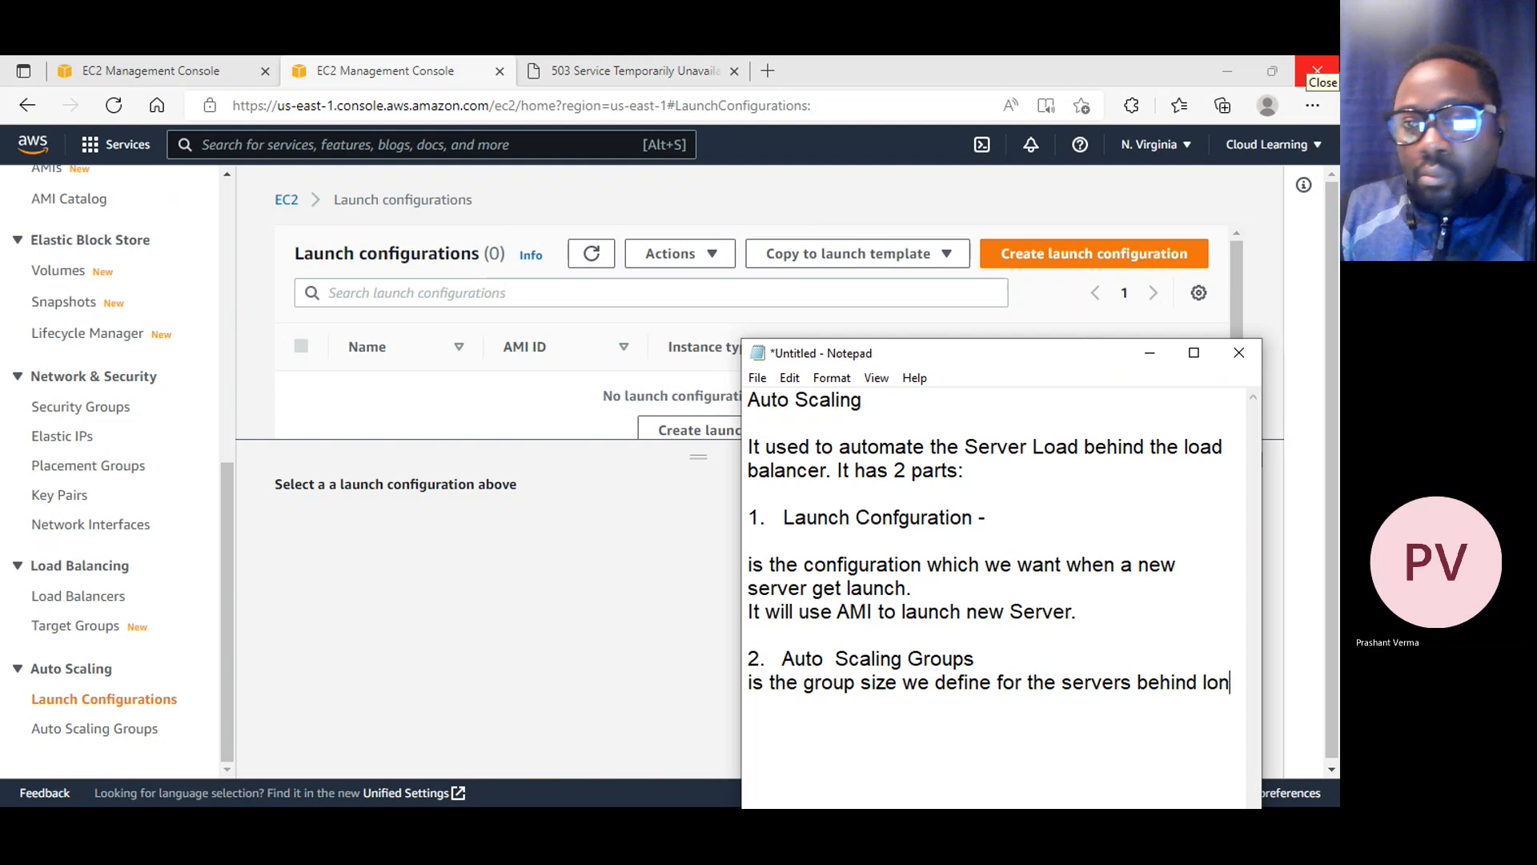
text(d balancer.)
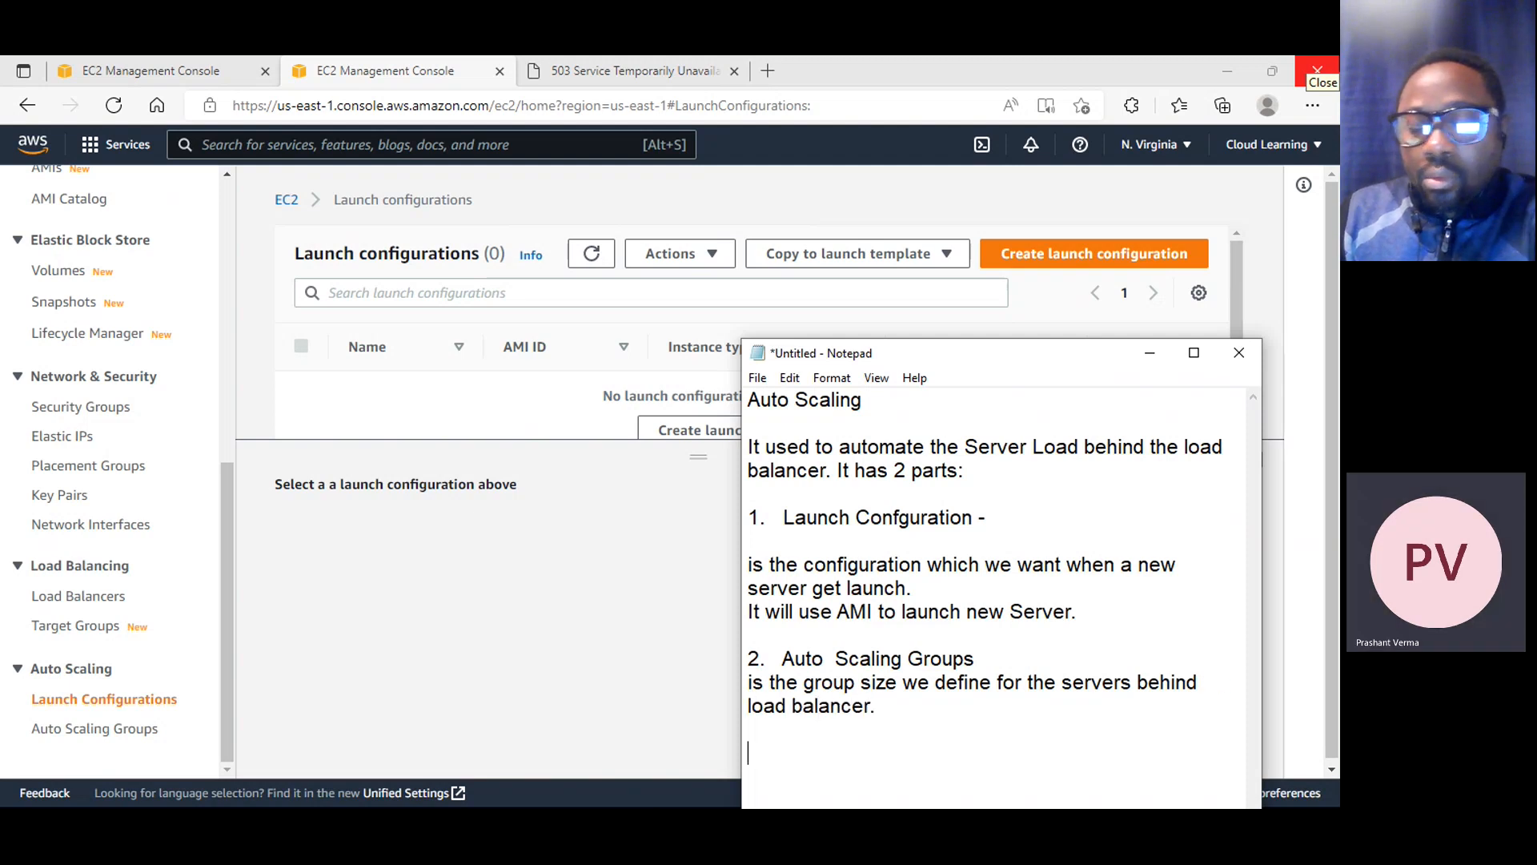
key(Return)
key(Return)
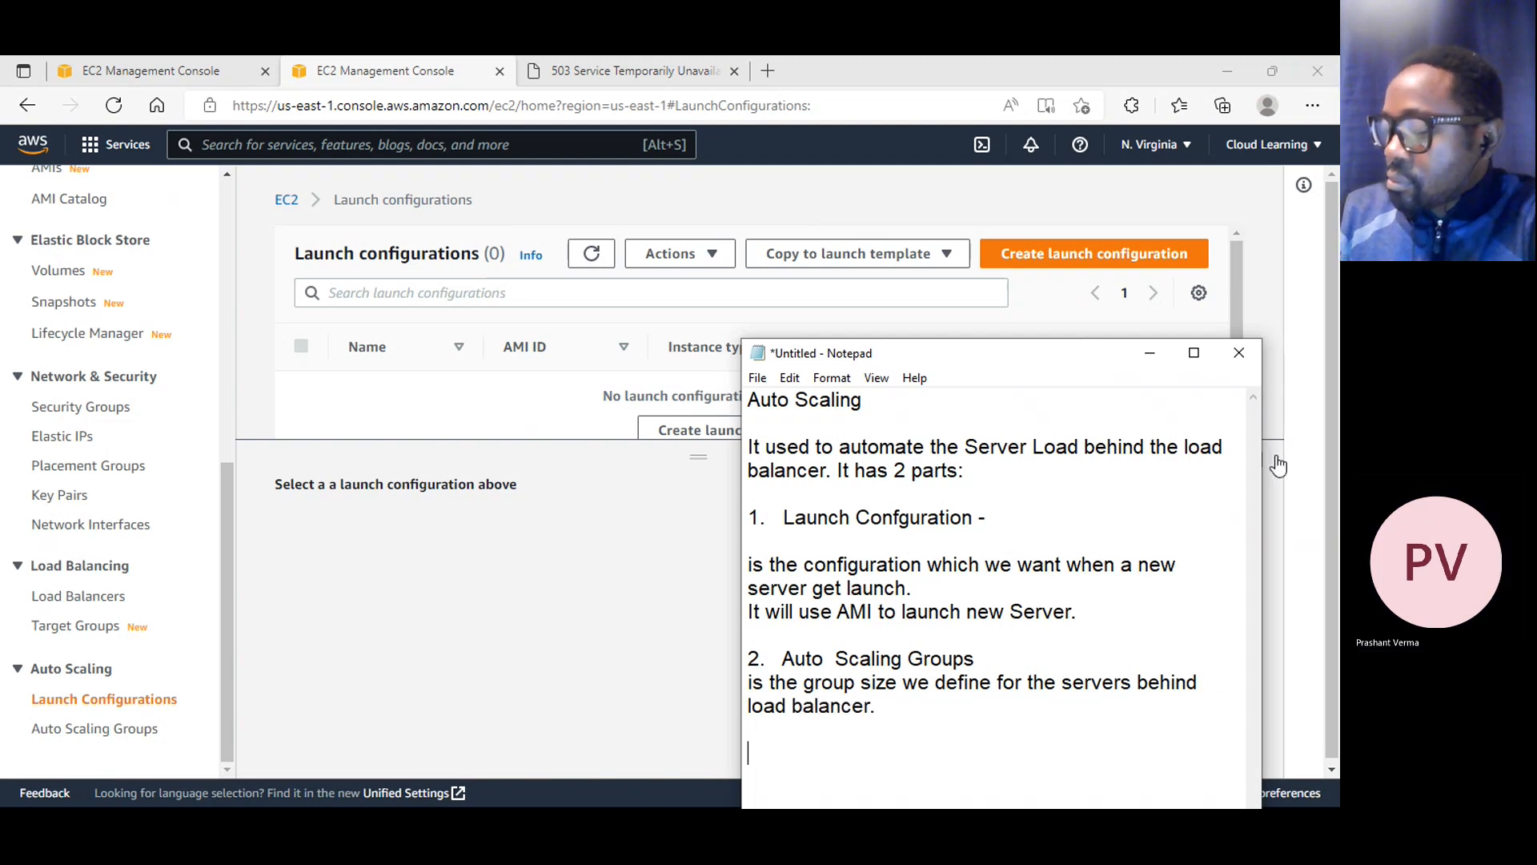
key(alt+Tab)
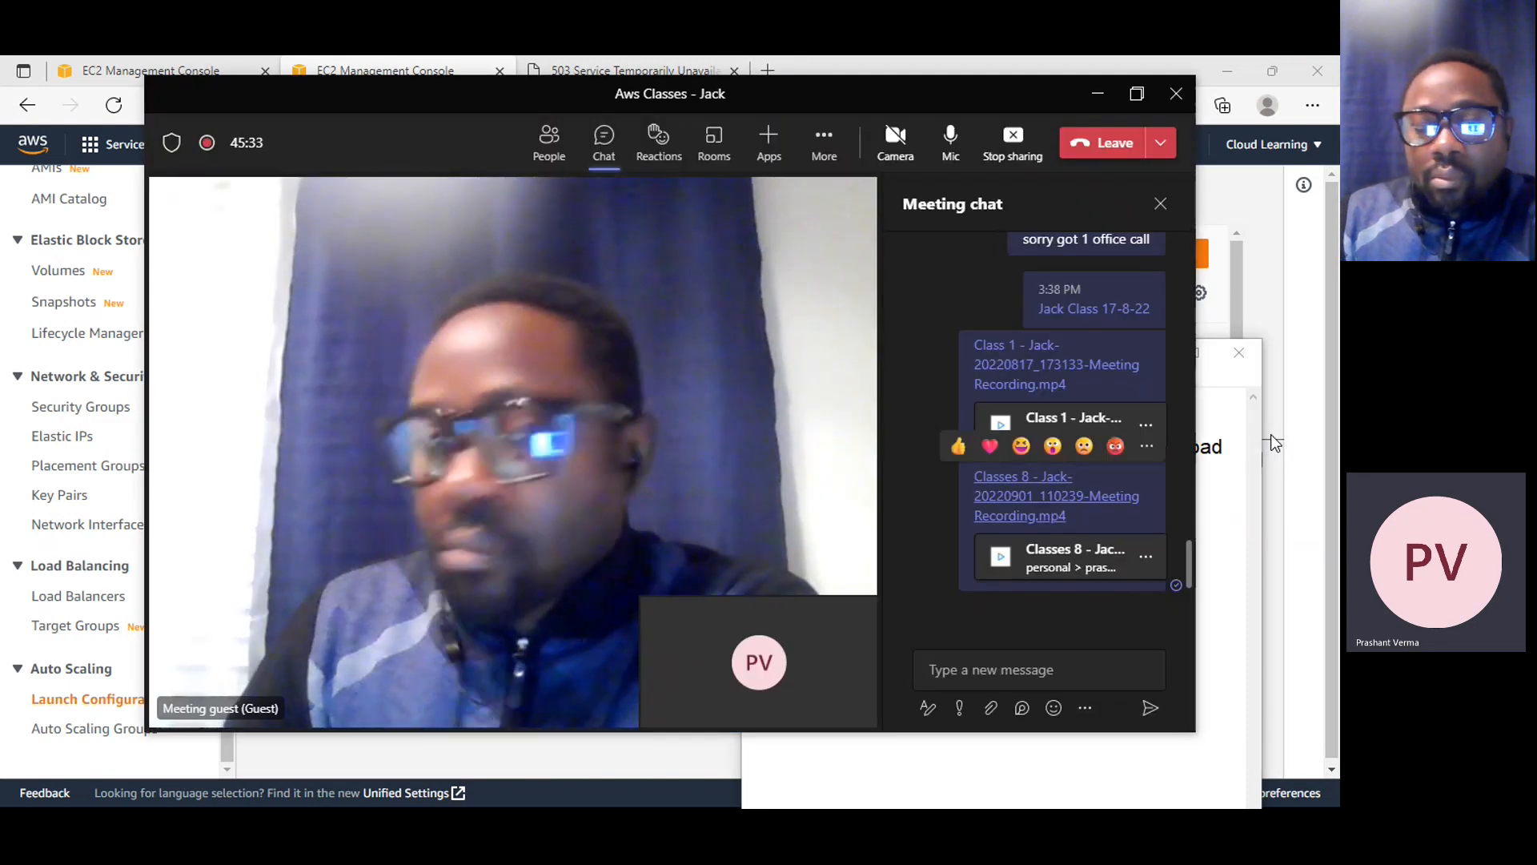
click(1098, 94)
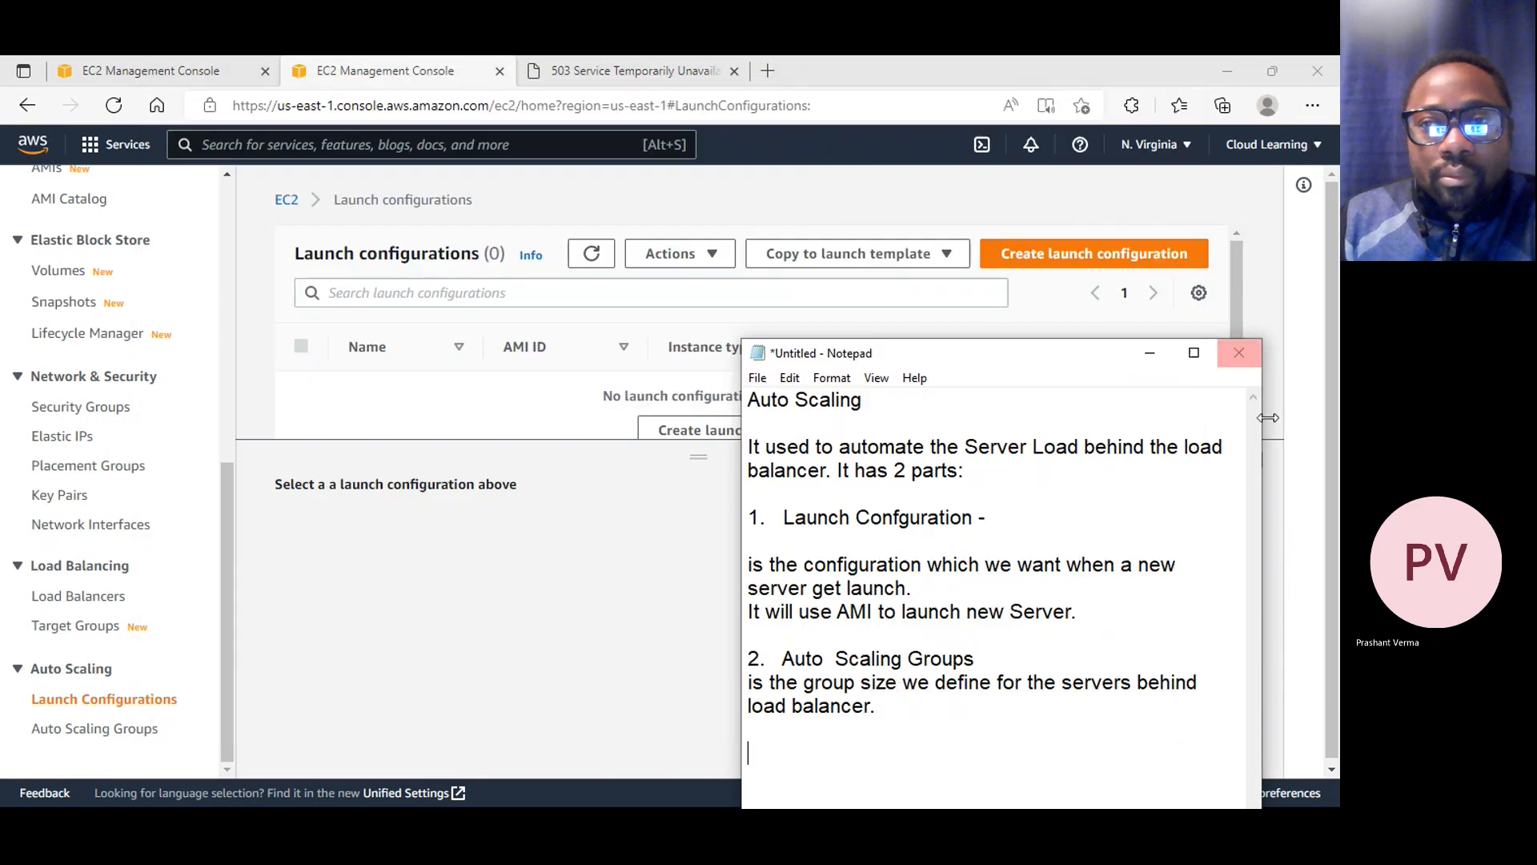
click(883, 745)
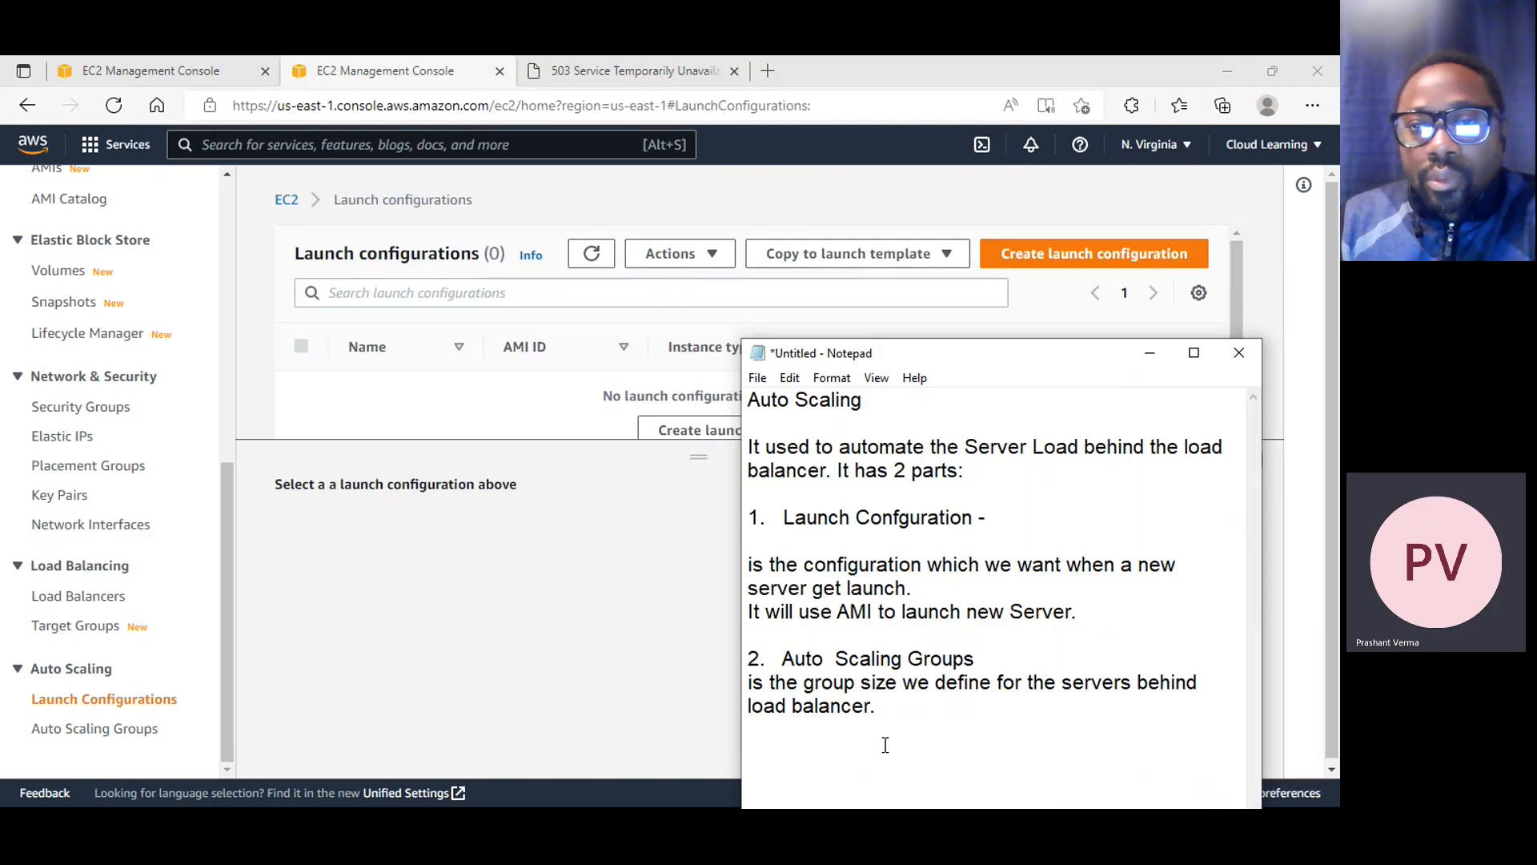
Save the notes as a text document named "5th September" in the student's folder dated 17th August 22
key(ctrl+s)
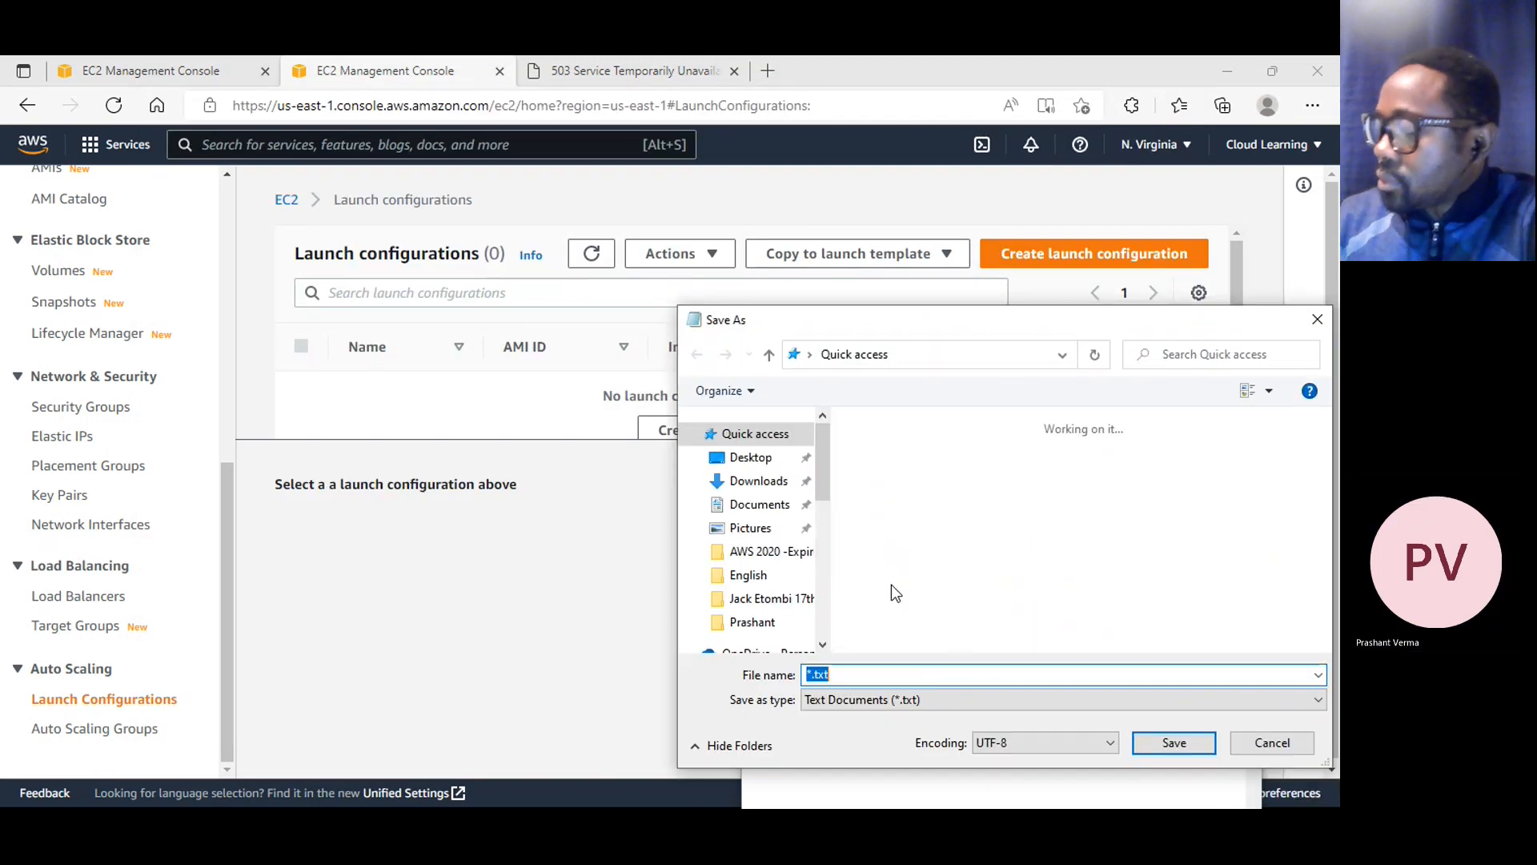
click(780, 598)
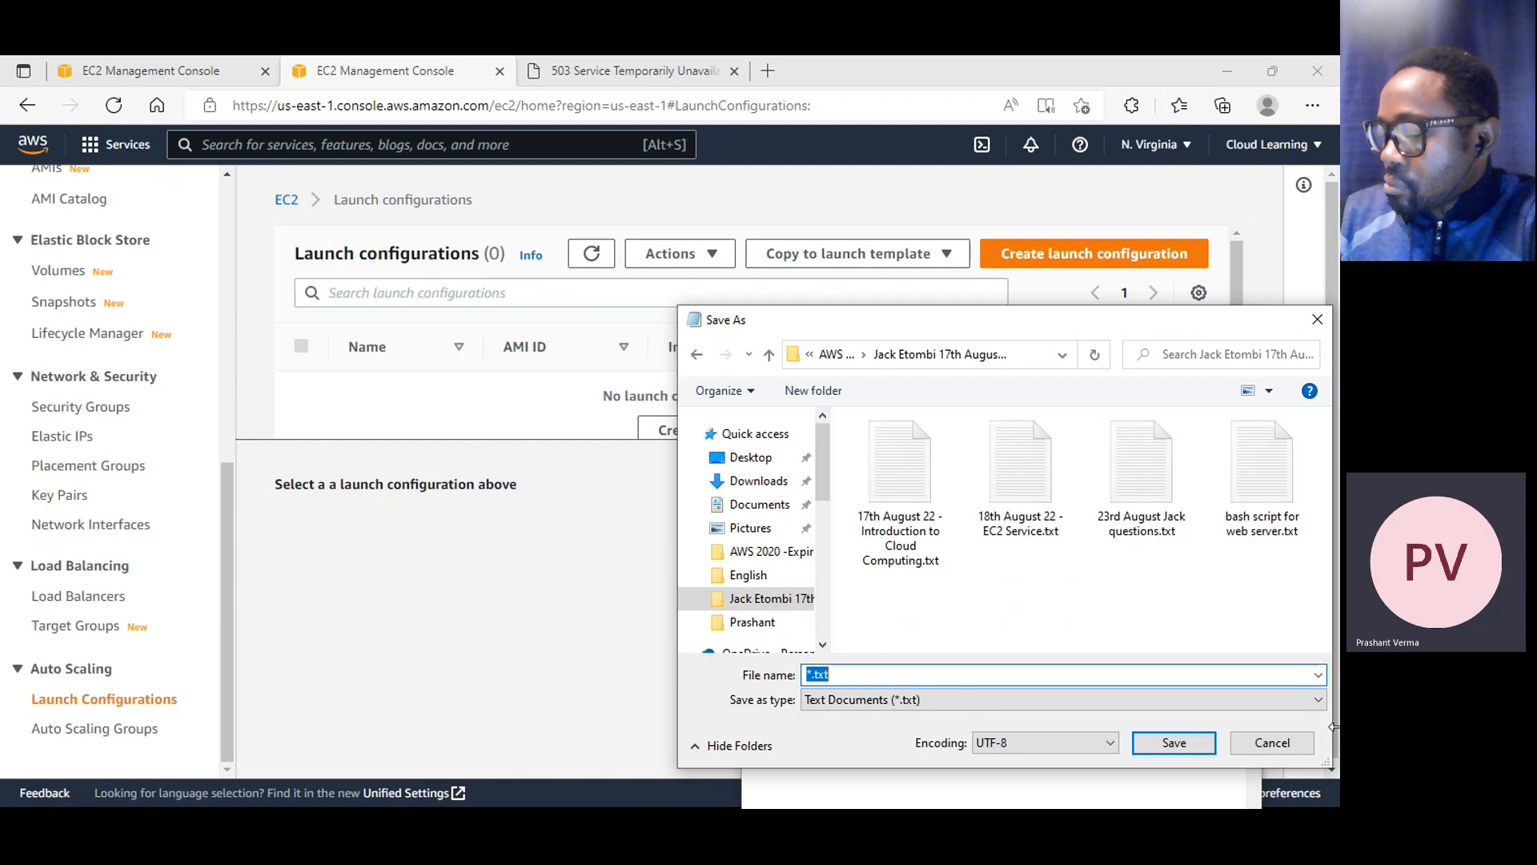
text(2nd)
key(BackSpace)
key(BackSpace)
key(BackSpace)
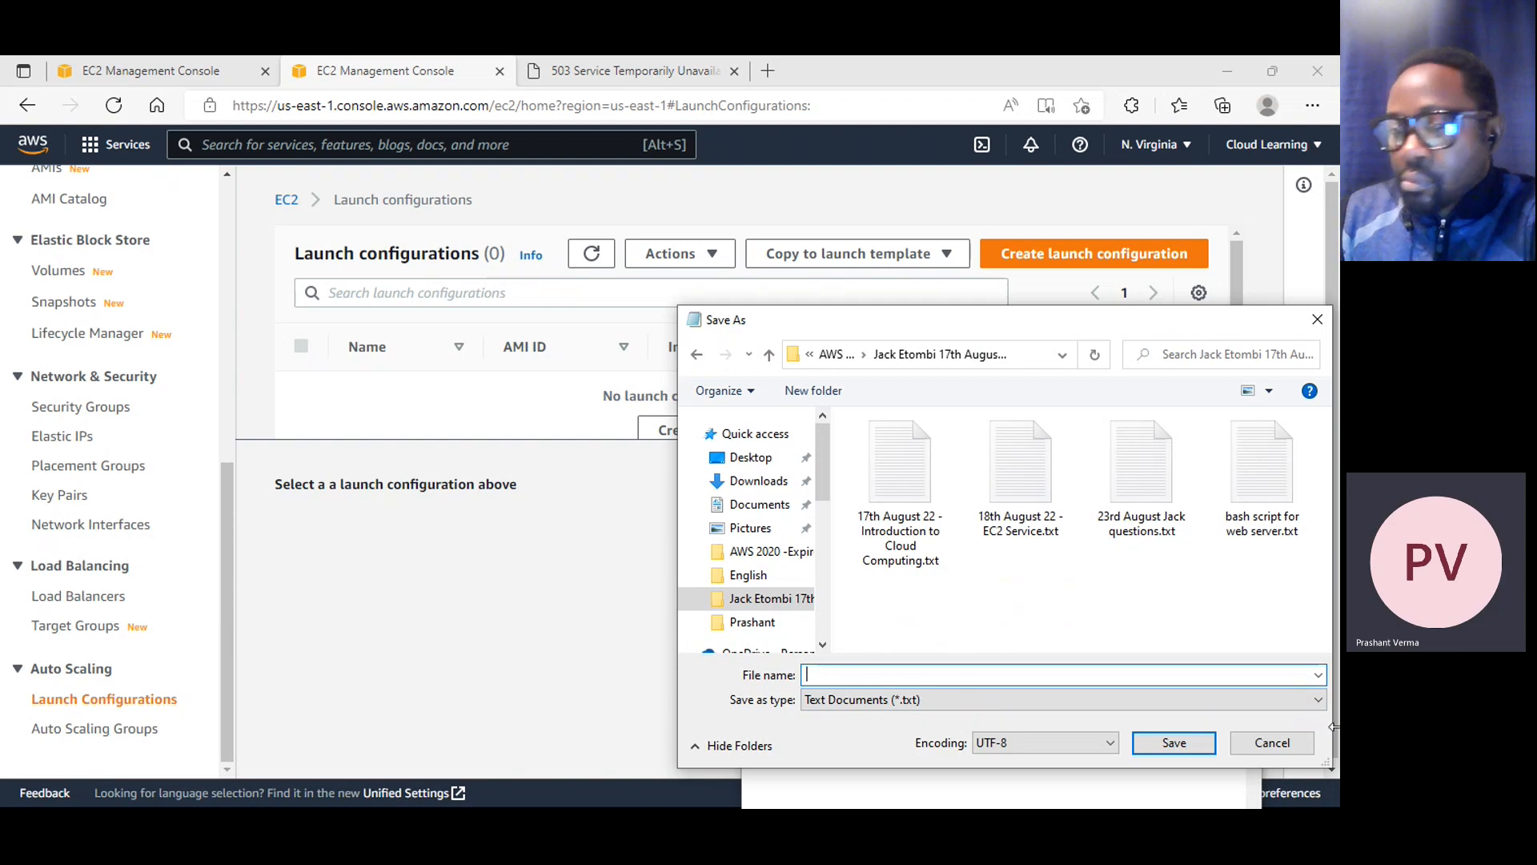
text(5th Sep)
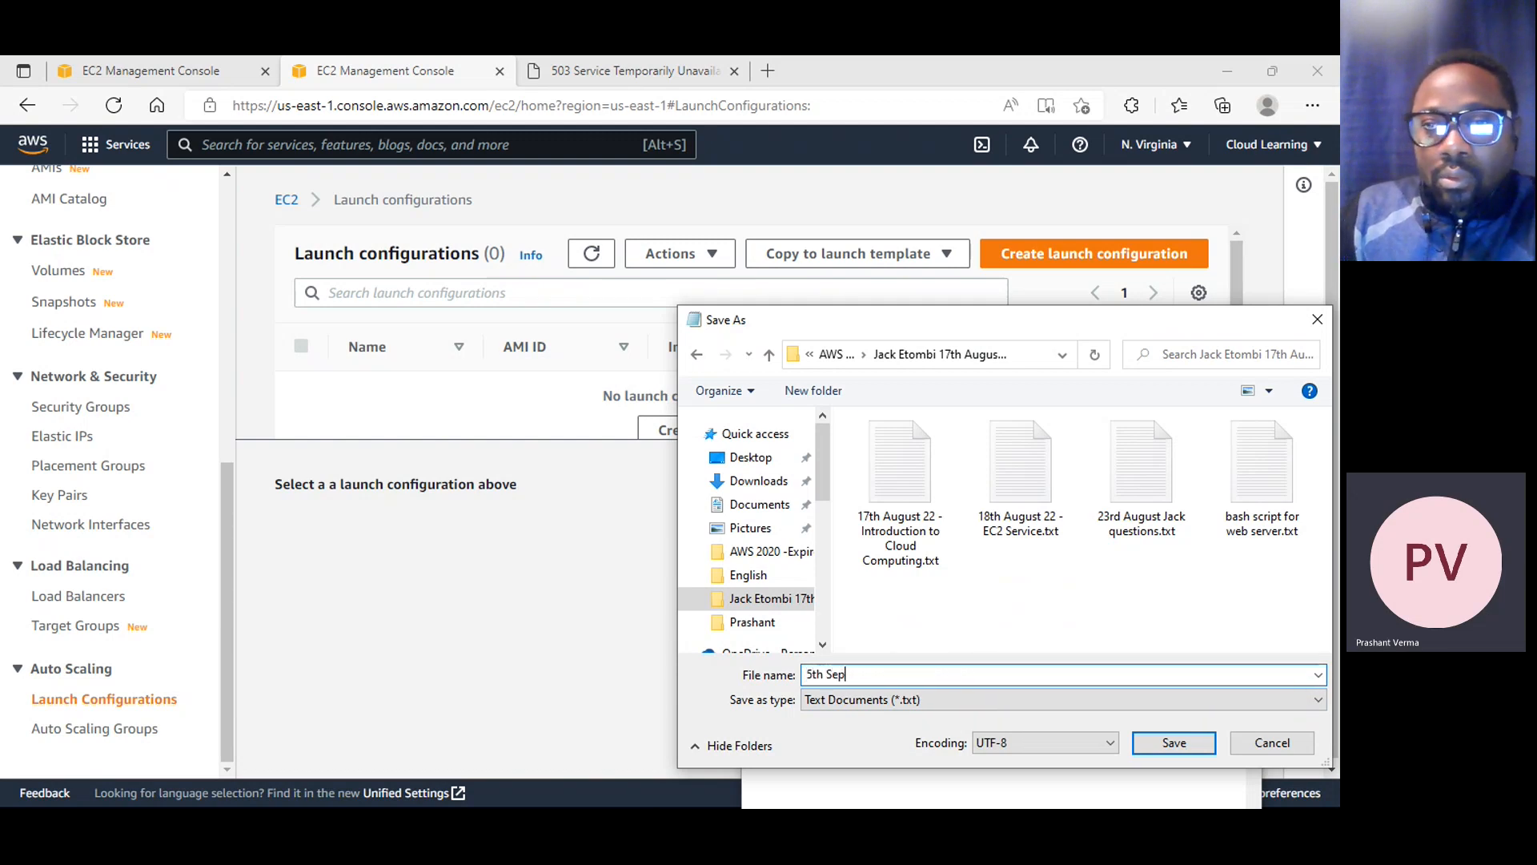
text(tember)
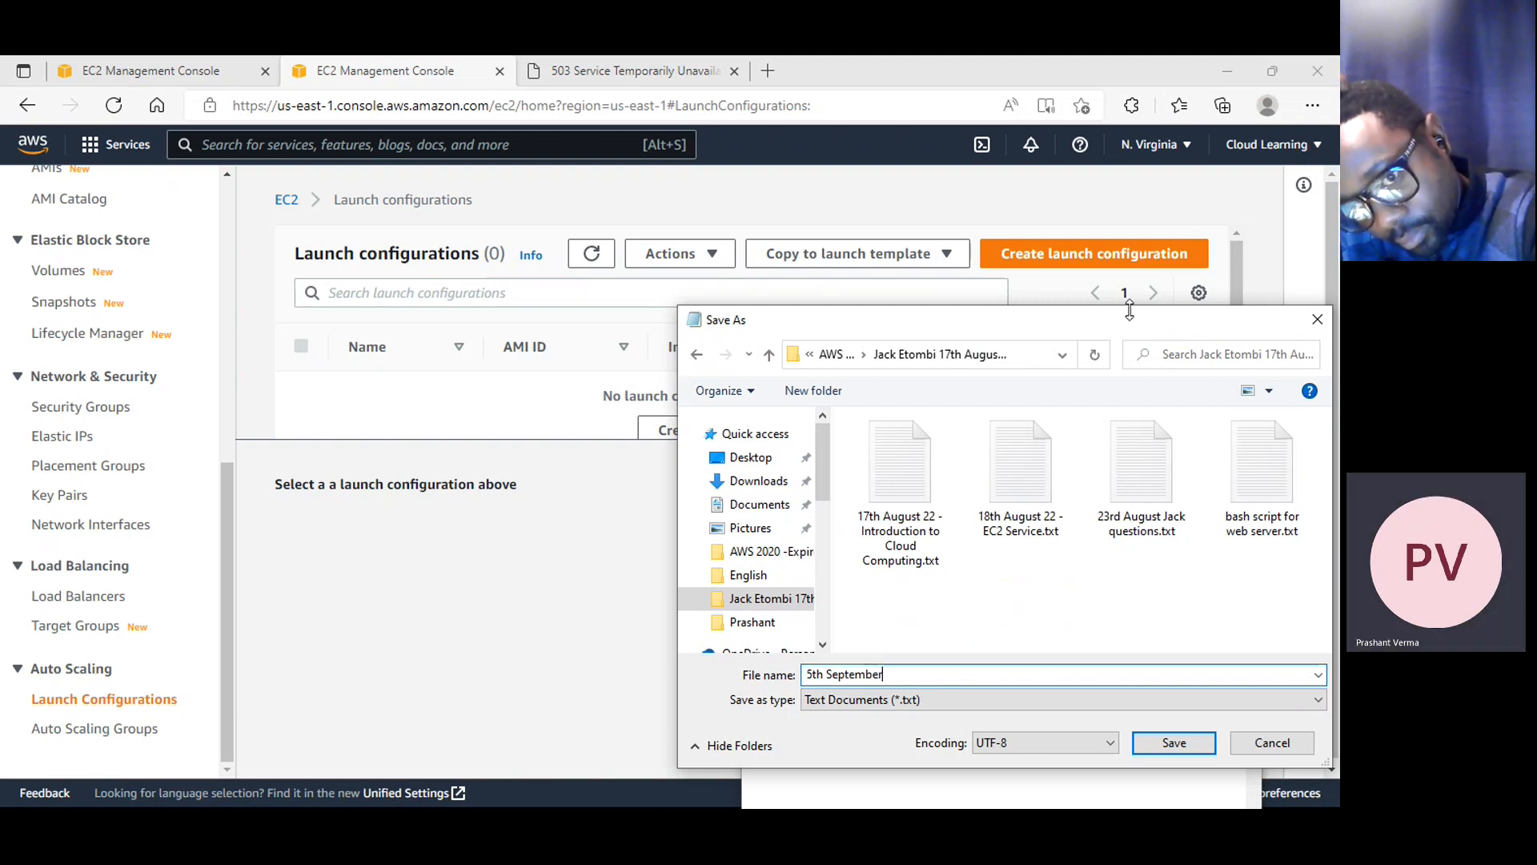
drag(1135, 319, 991, 184)
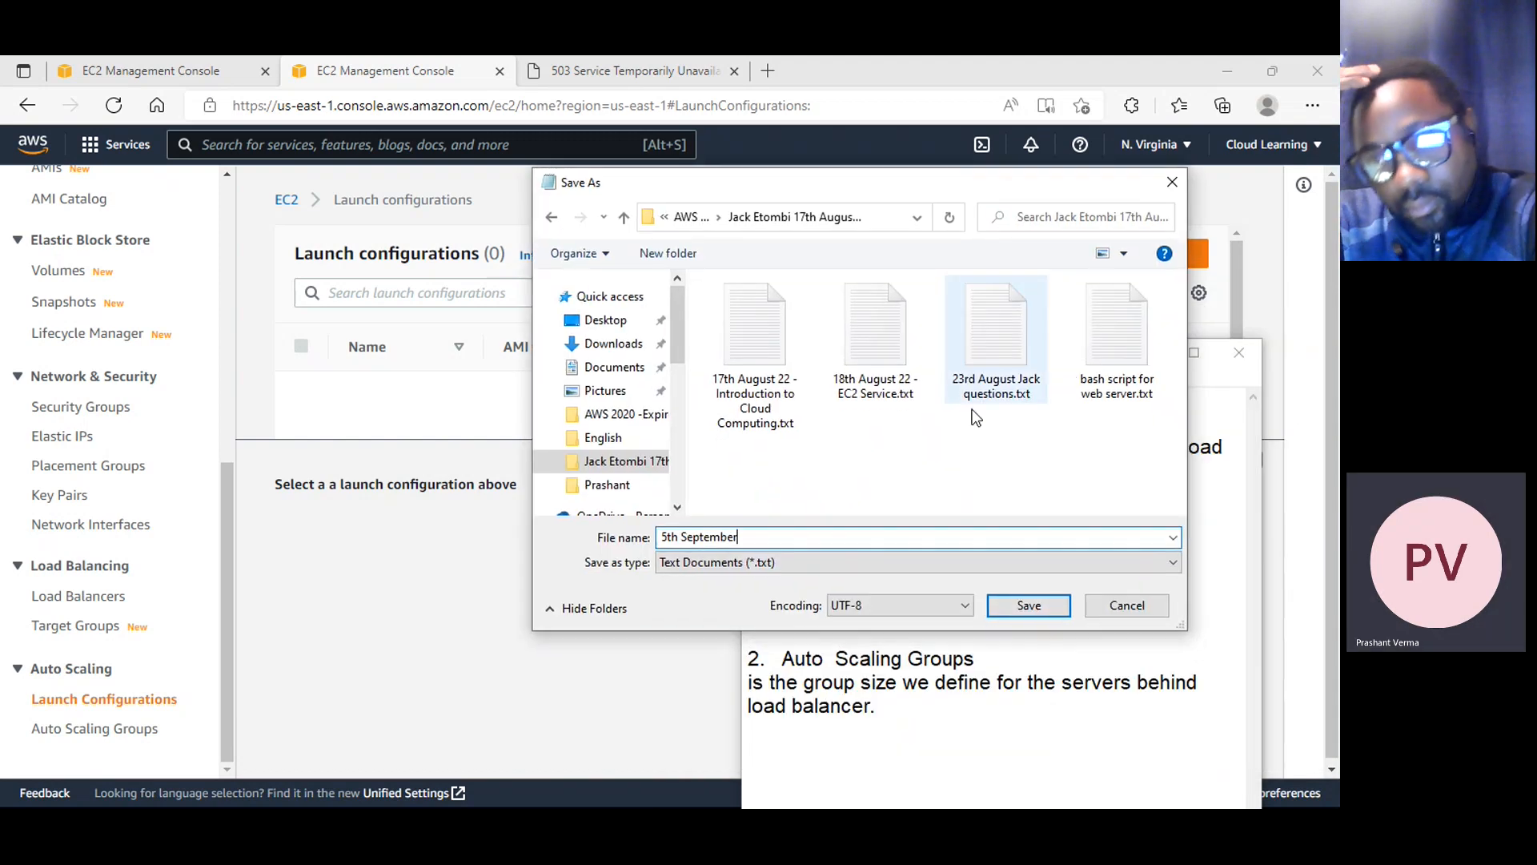
click(1044, 607)
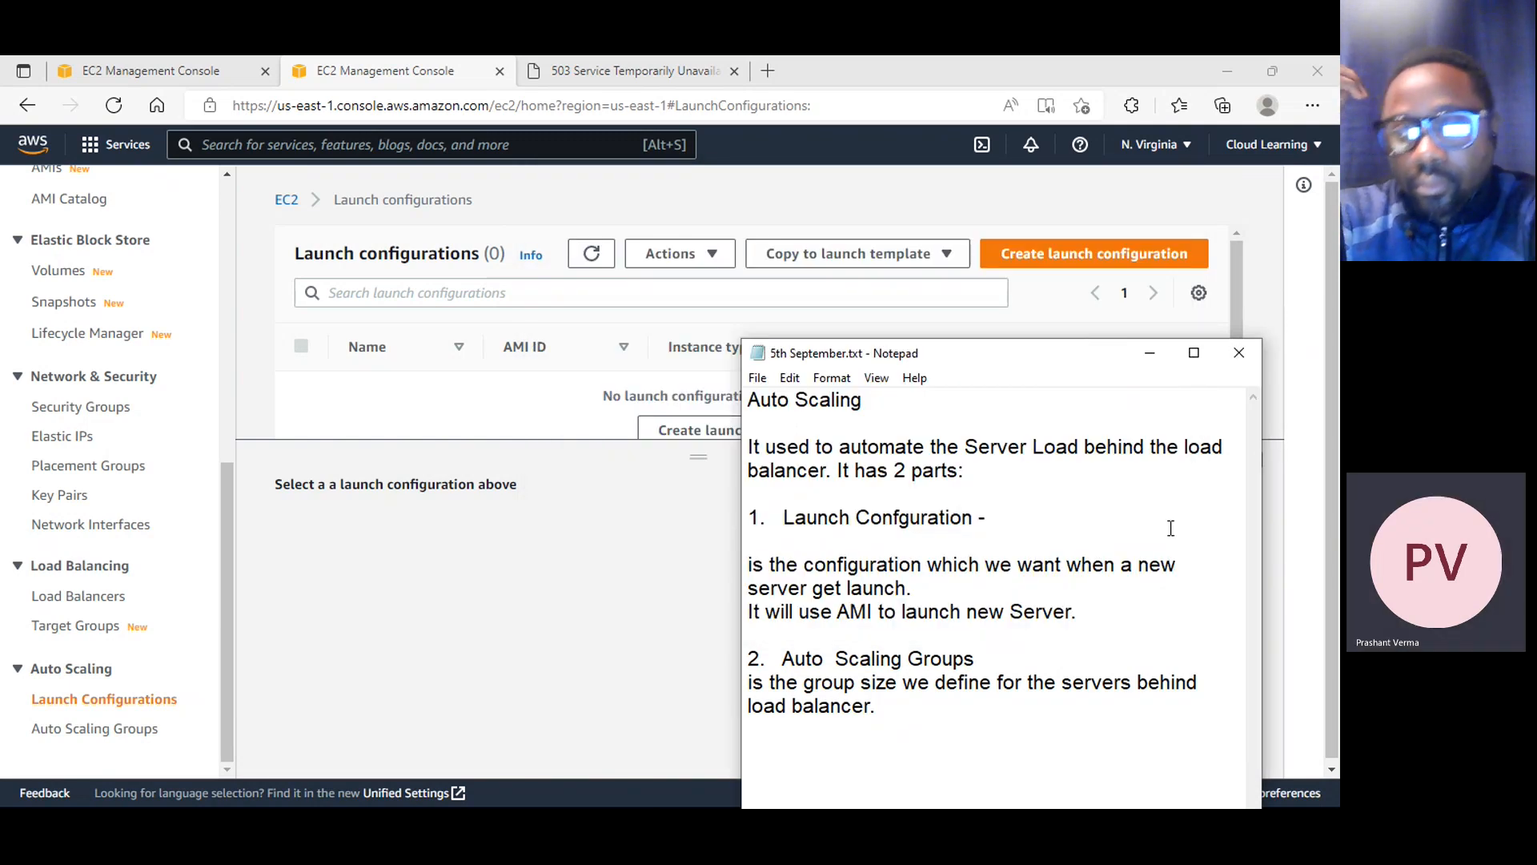
Minimize the notes and, in the EC2 console, start a new launch configuration named "JackWebsiteConfig"
click(1149, 354)
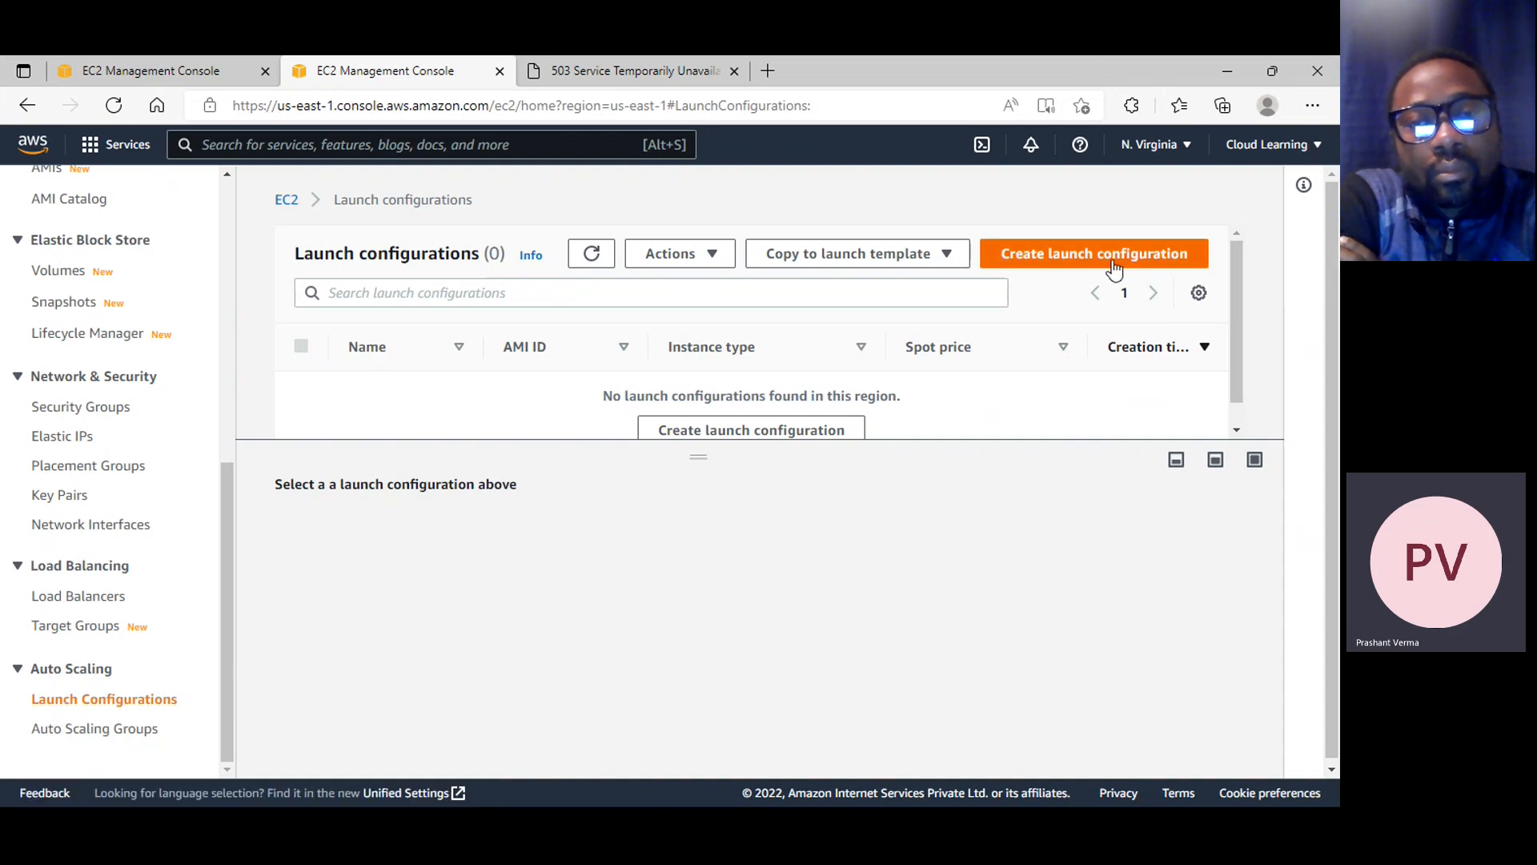
click(1114, 268)
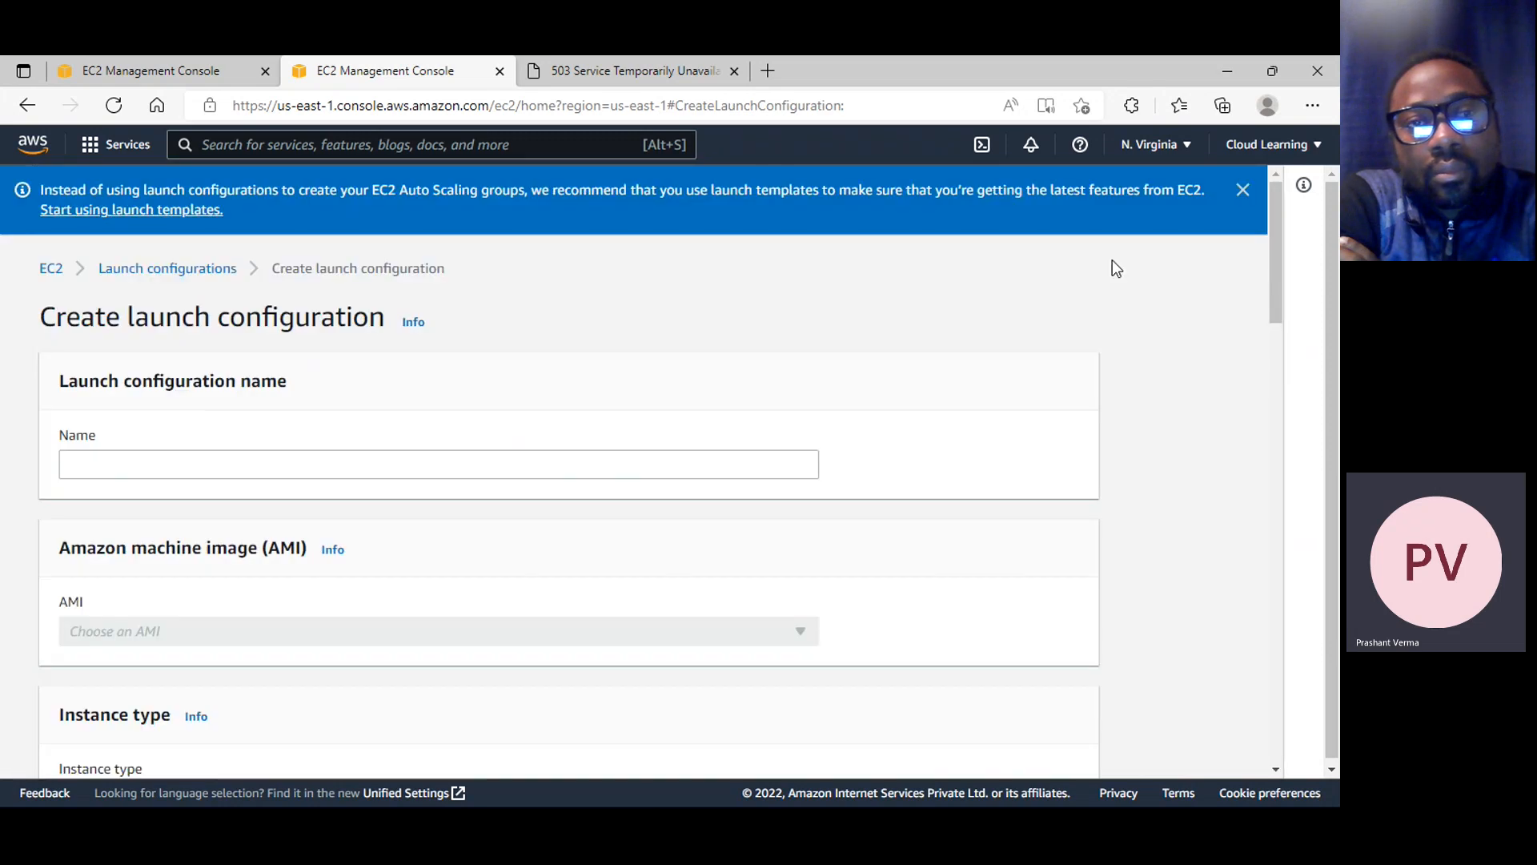
scroll(1112, 264, down, 3)
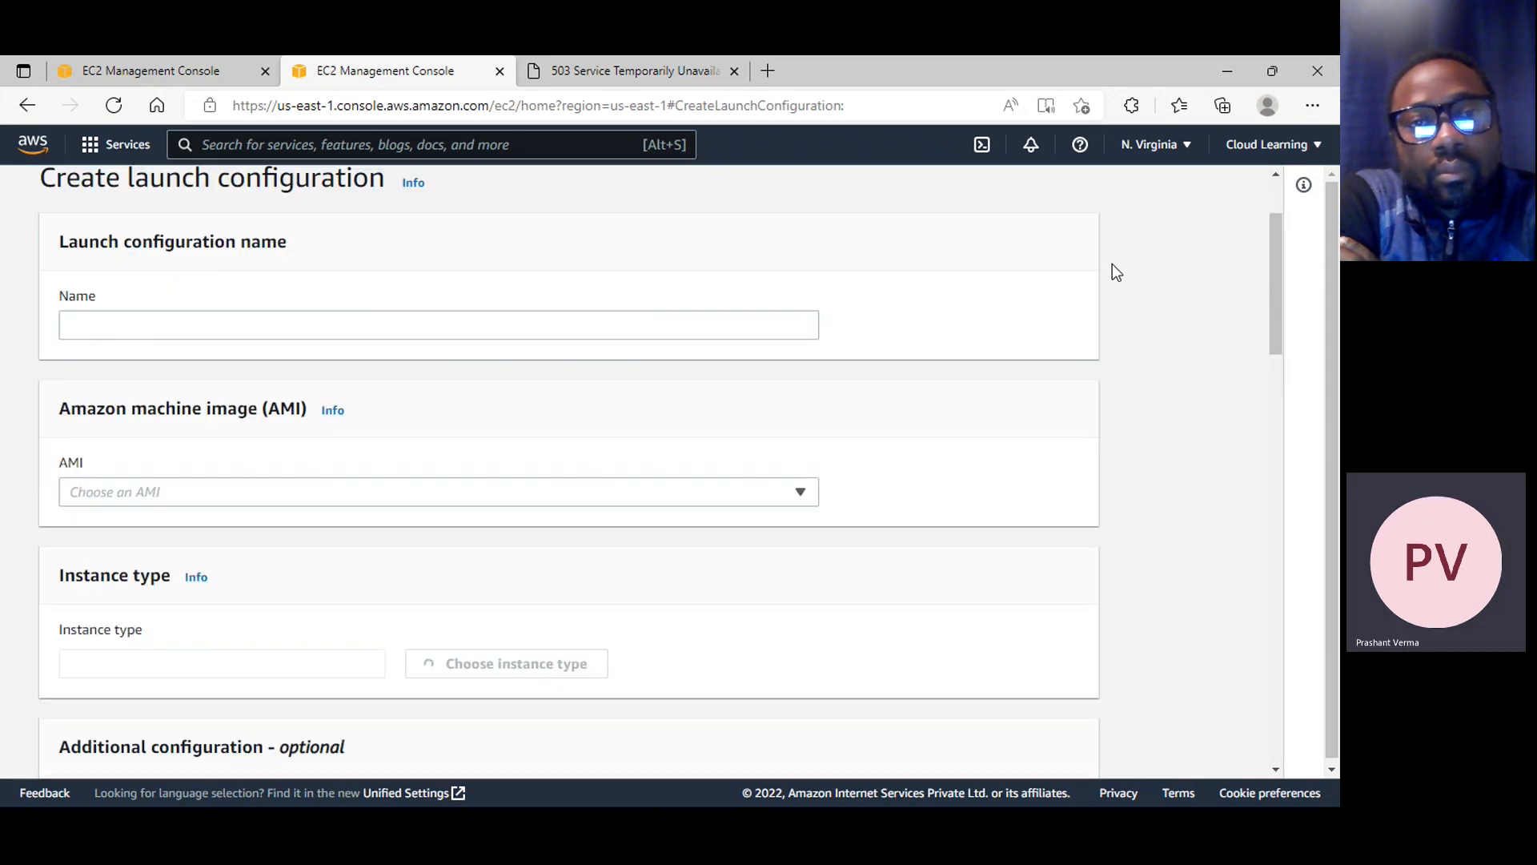
click(128, 286)
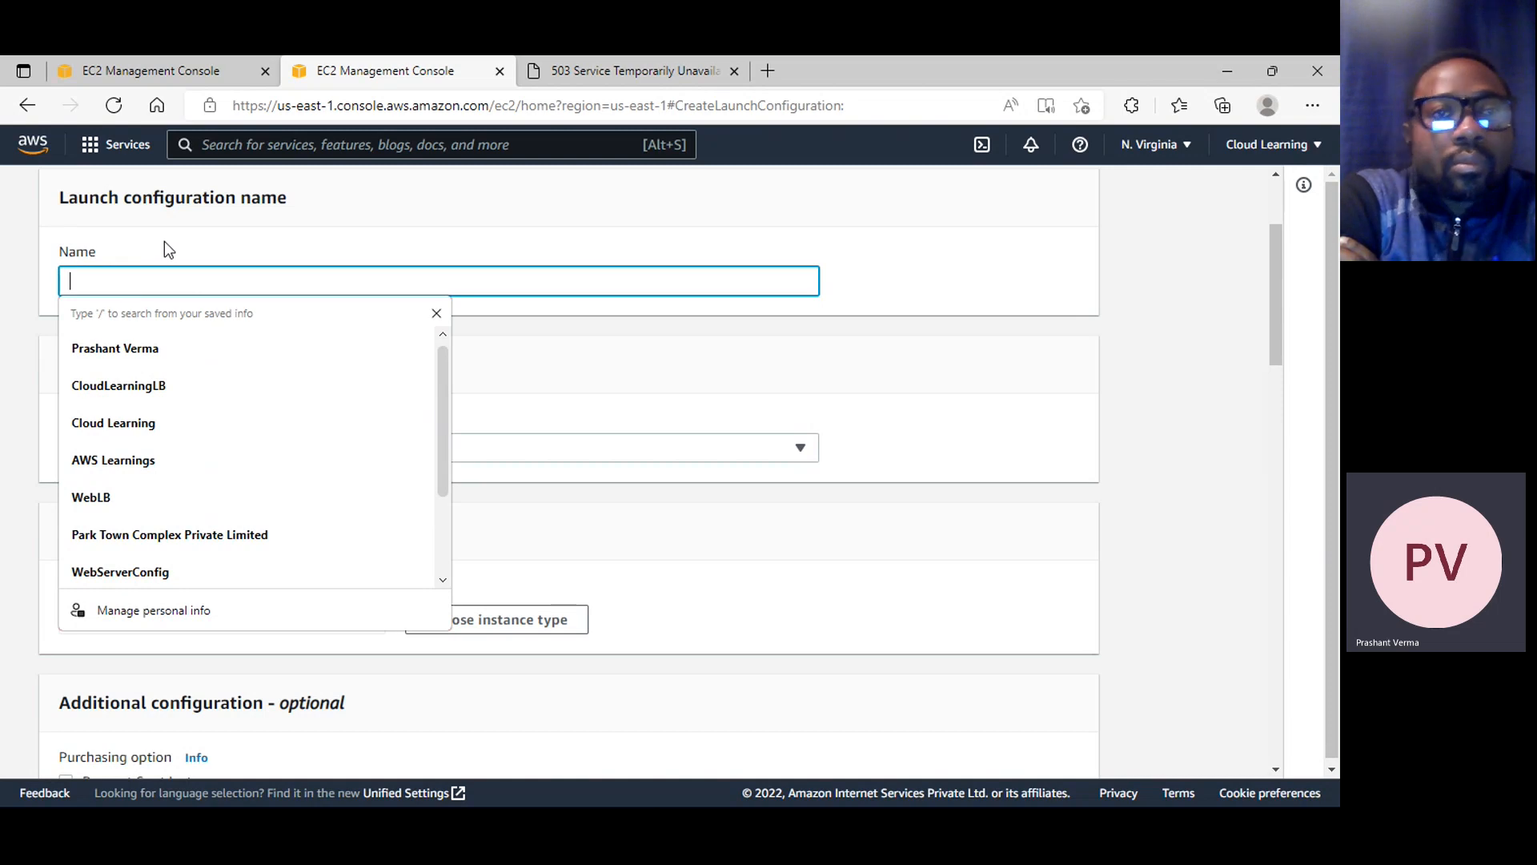
text(Jack)
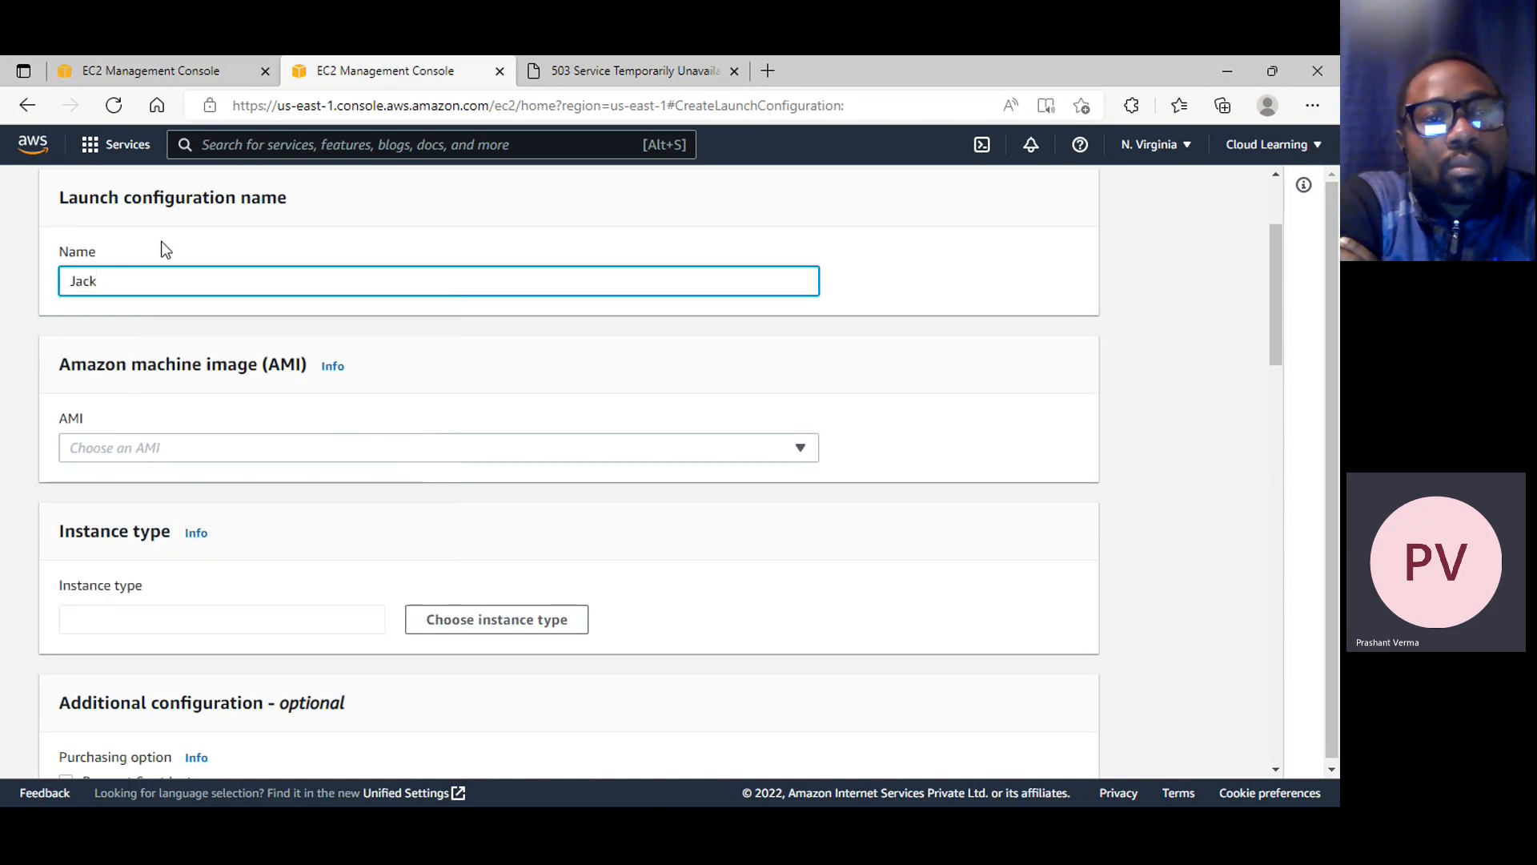
text(Webste)
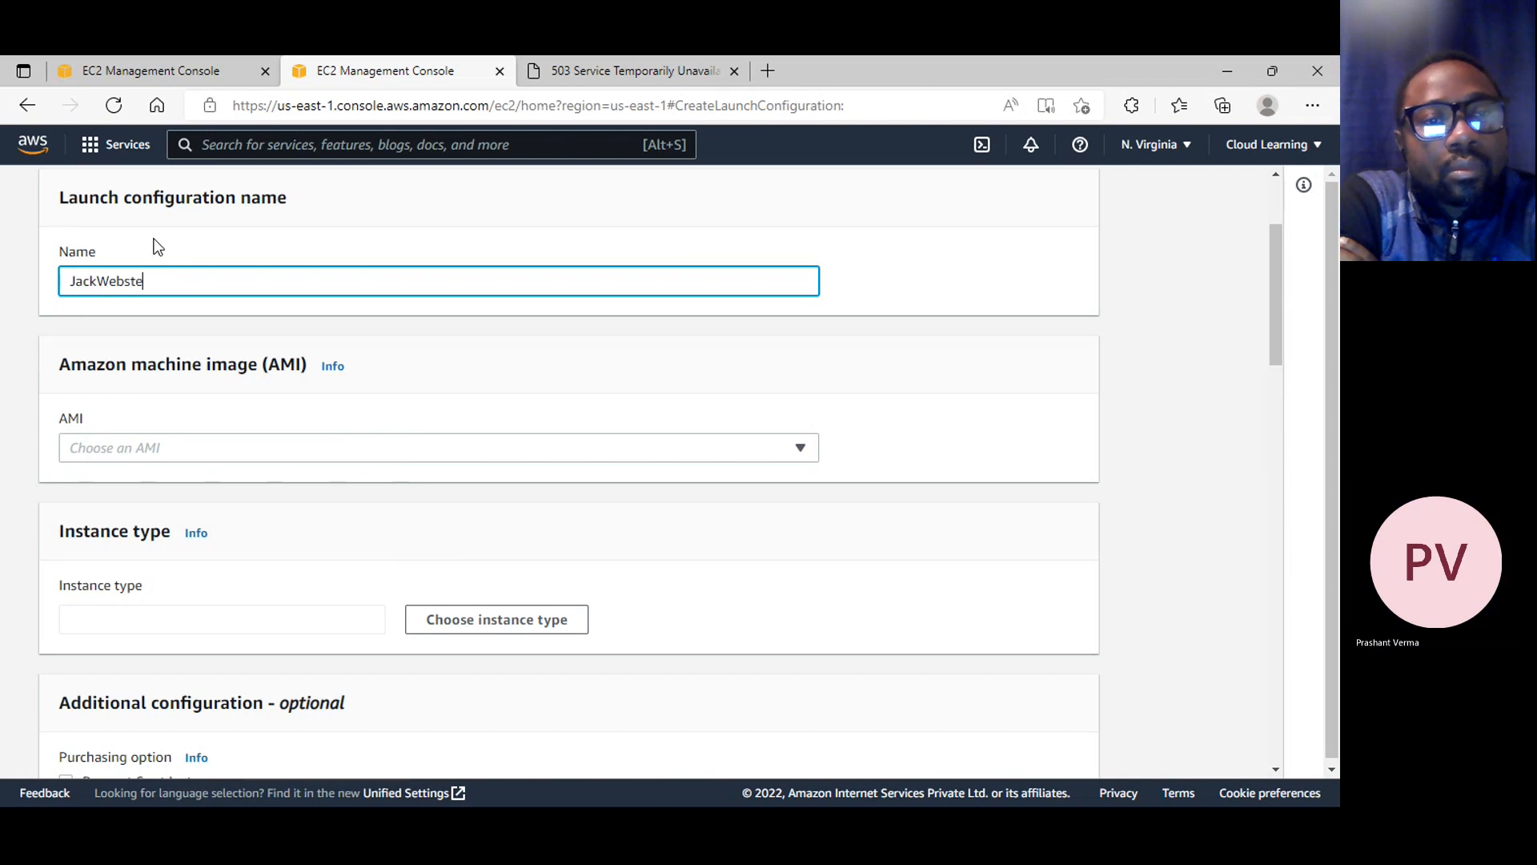
key(BackSpace)
text(it)
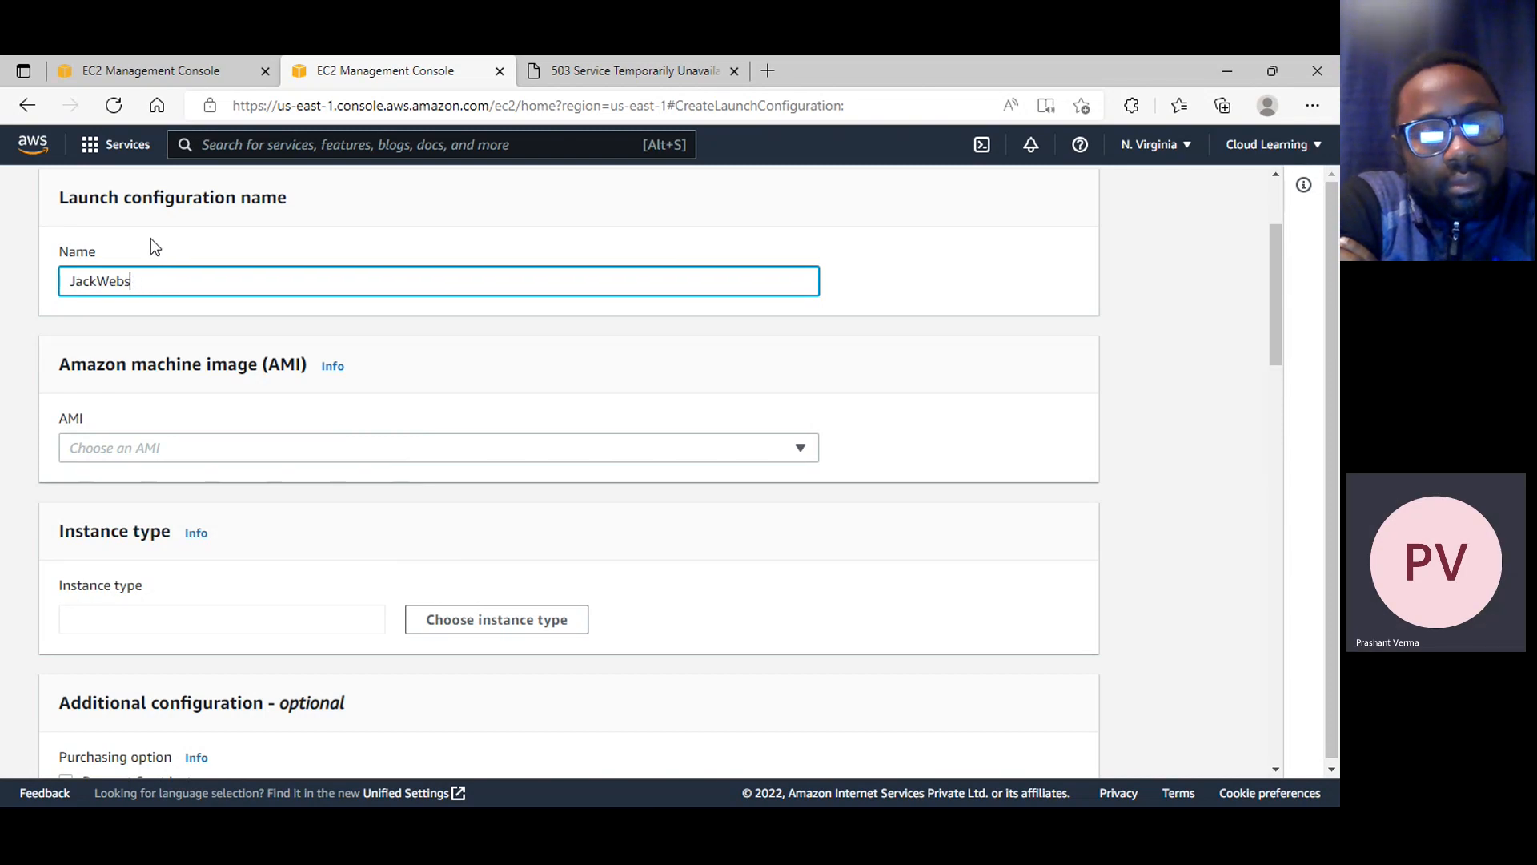
text(iteConfig)
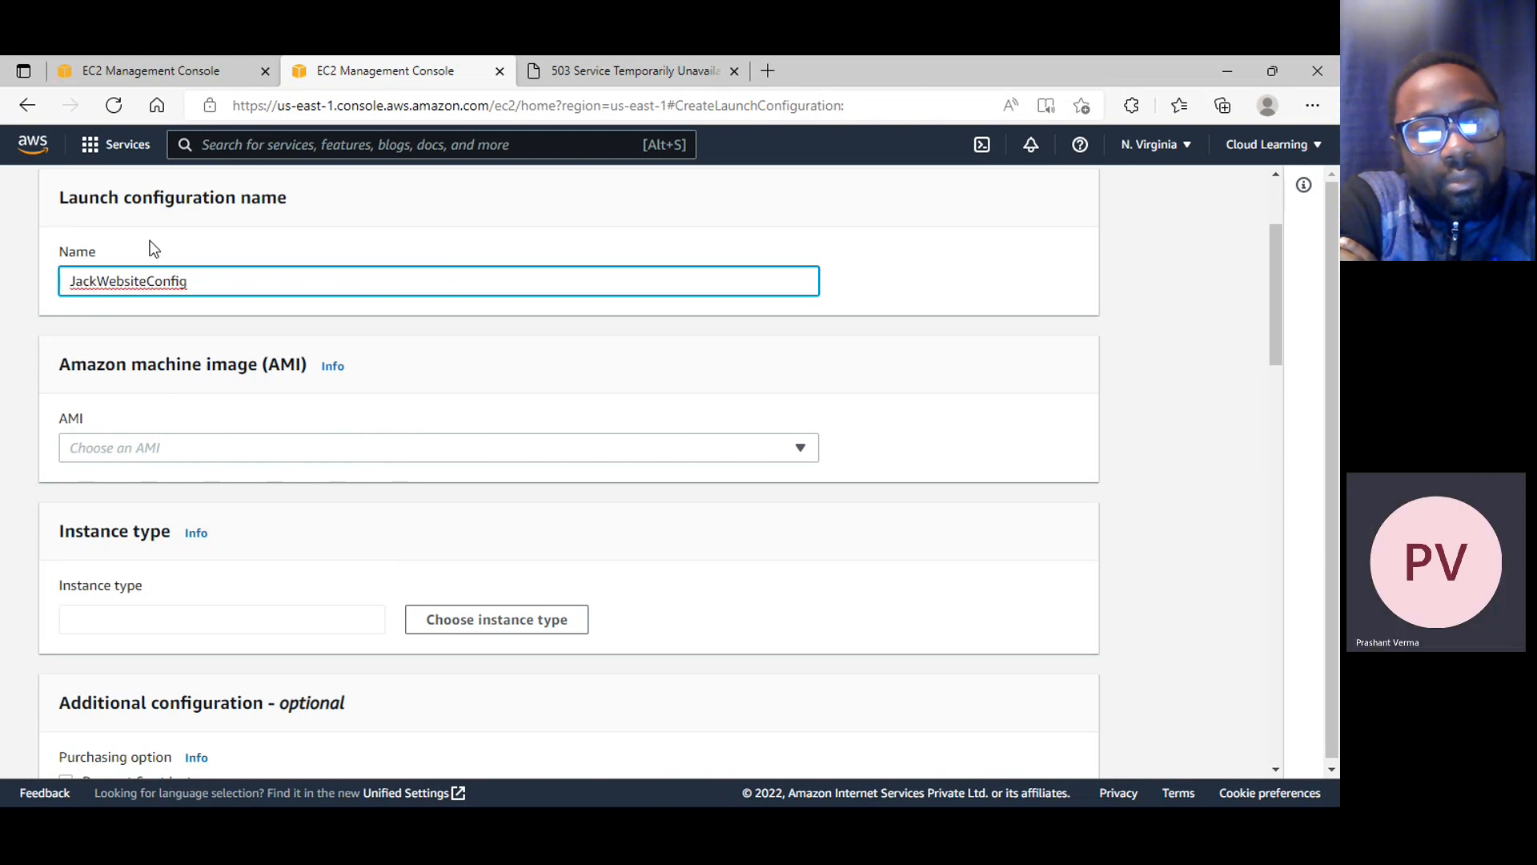
Set the launch configuration's Amazon machine image to "Web Server" from My AMIs
click(299, 448)
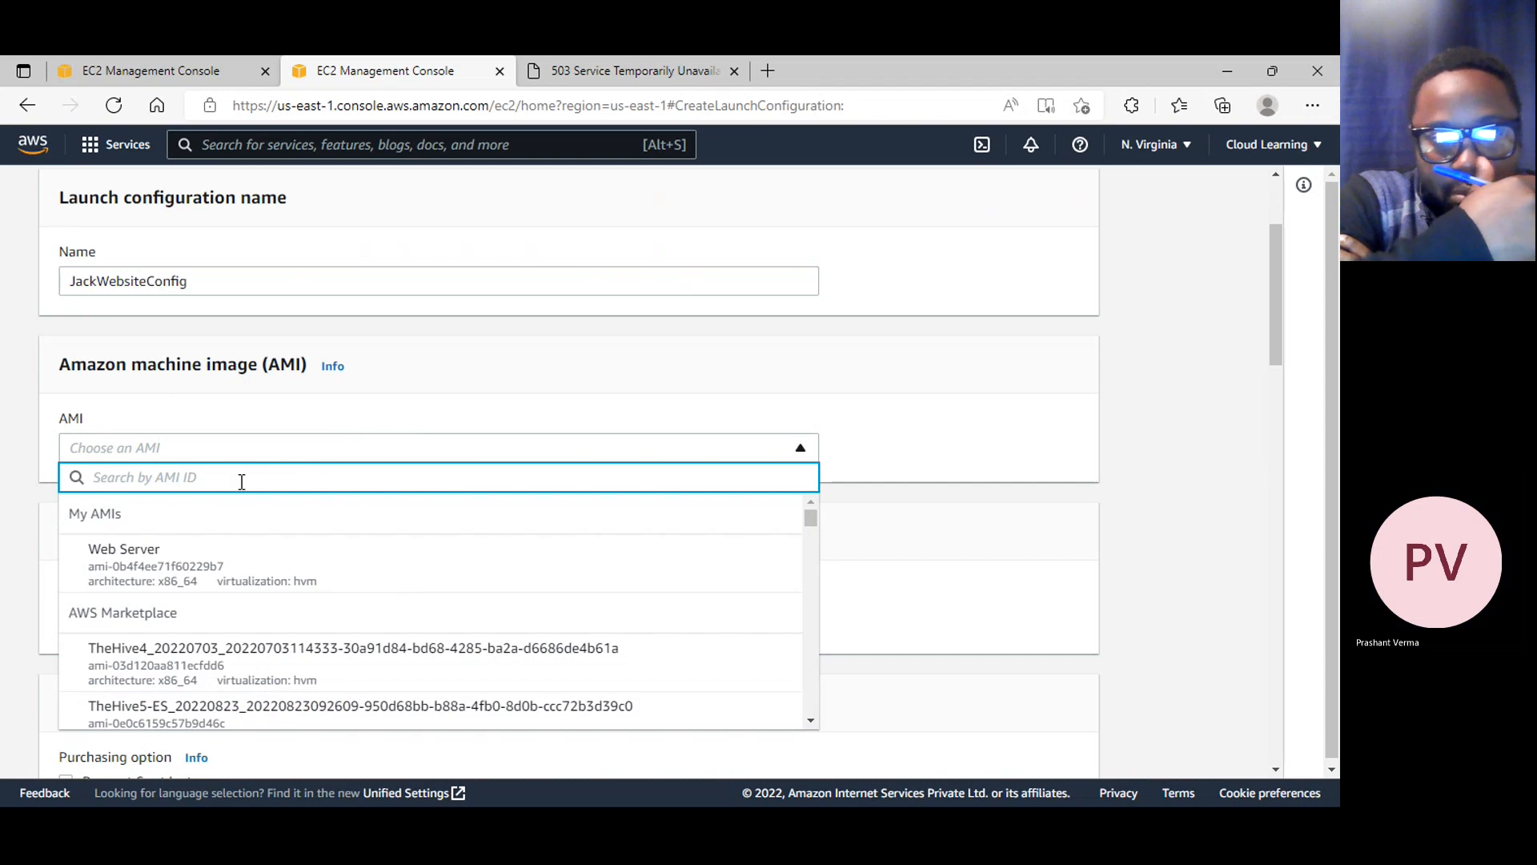
click(167, 570)
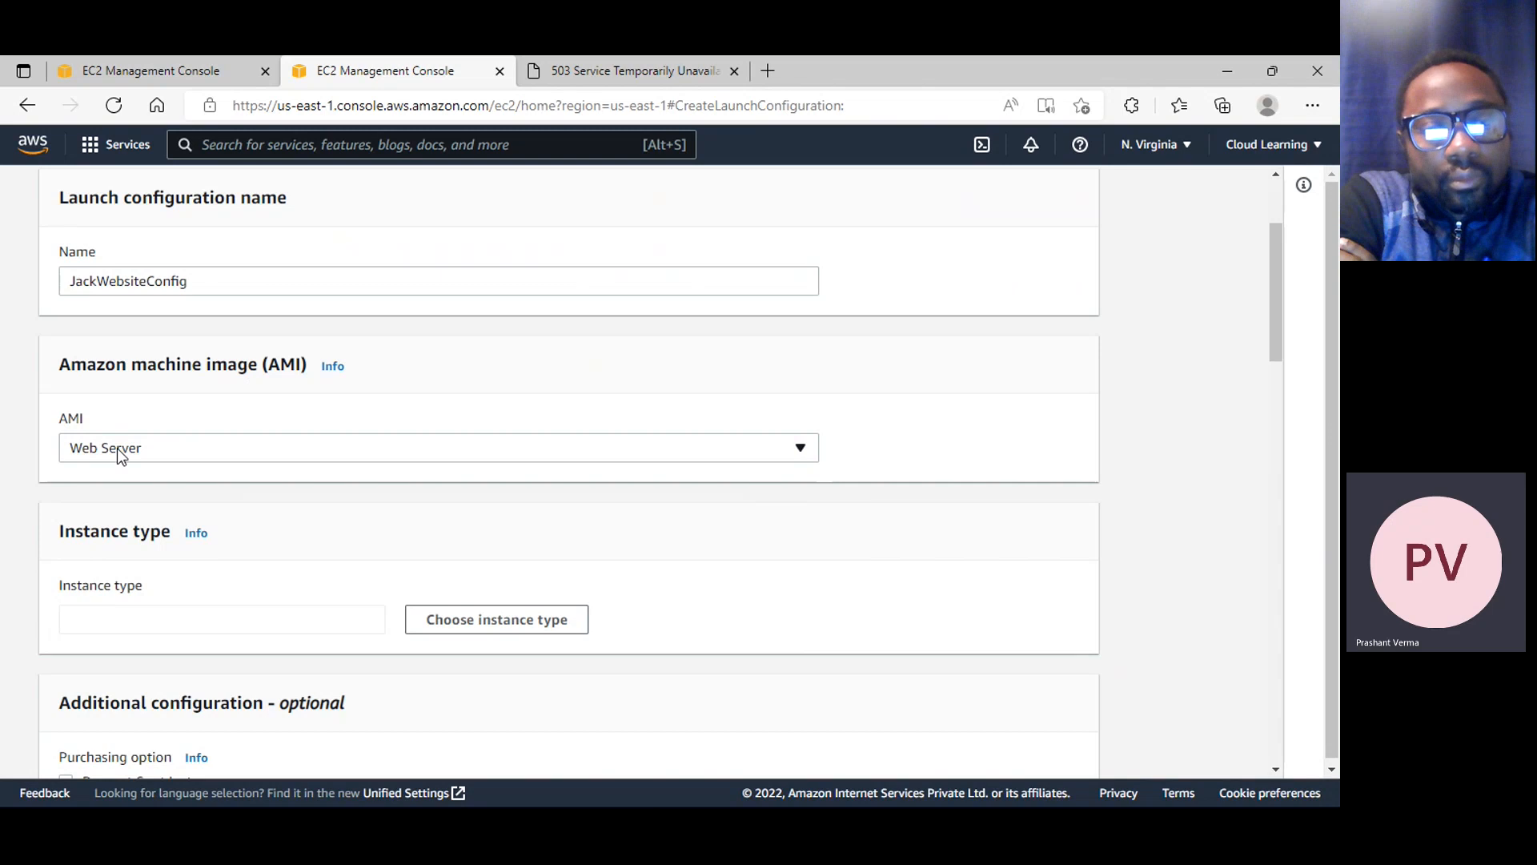
click(186, 448)
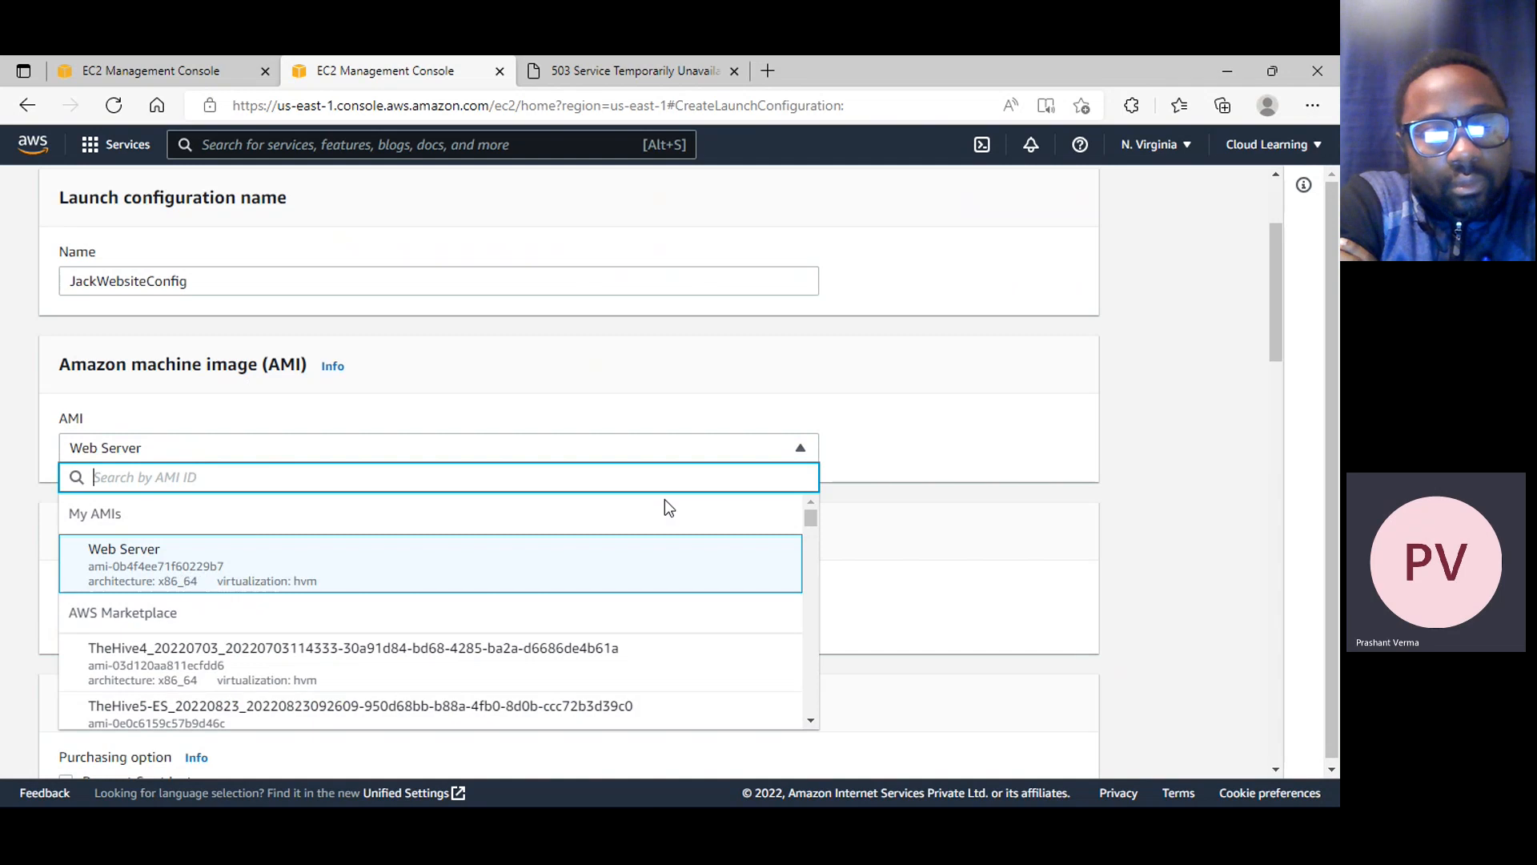
click(974, 400)
Open the instance type chooser for the launch configuration and search it for "t2.micro"
scroll(720, 400, down, 2)
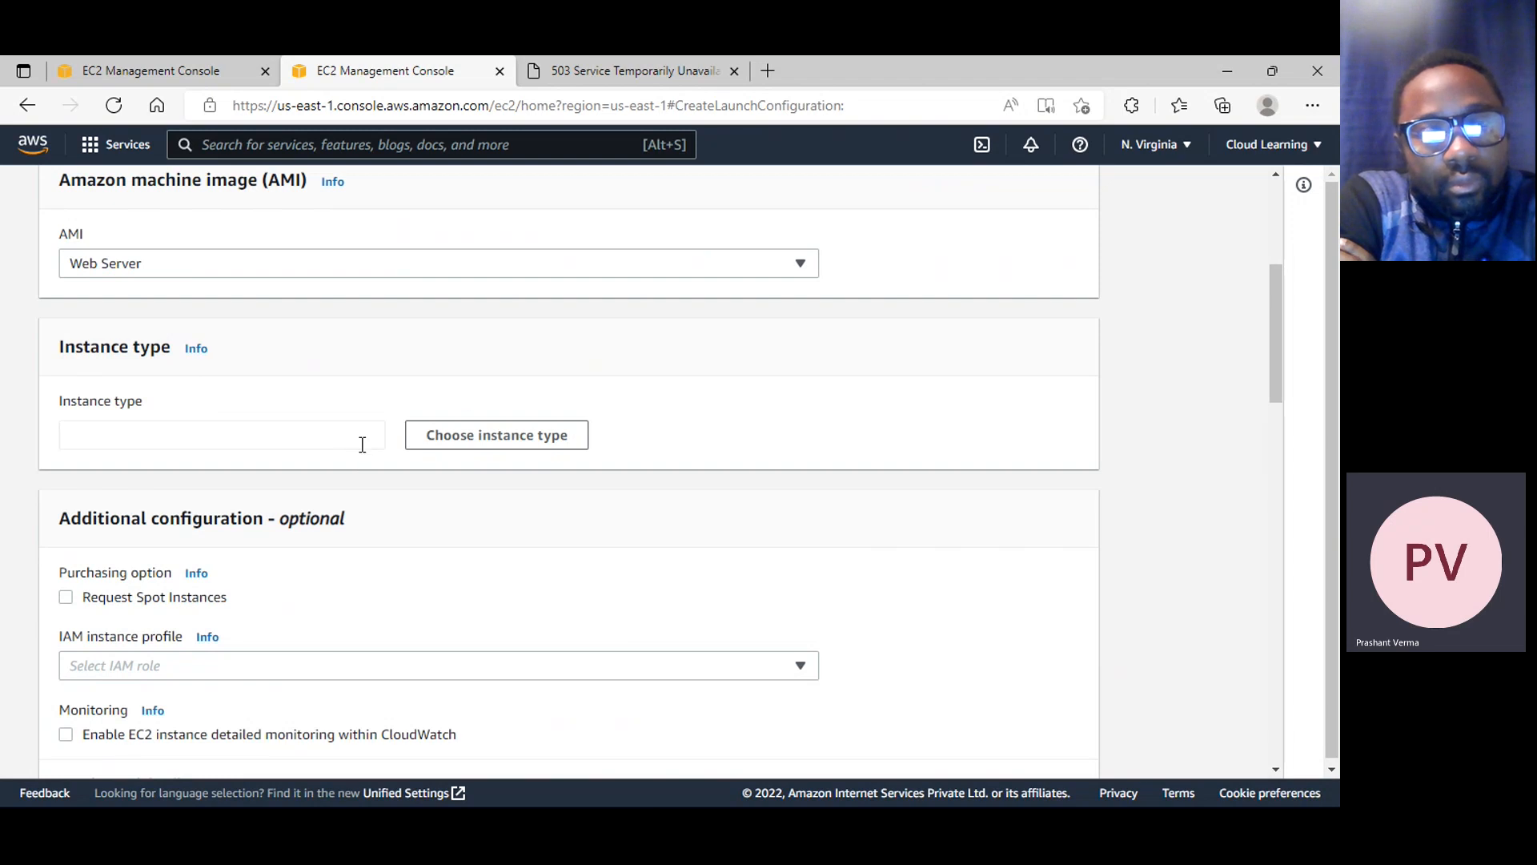
click(491, 446)
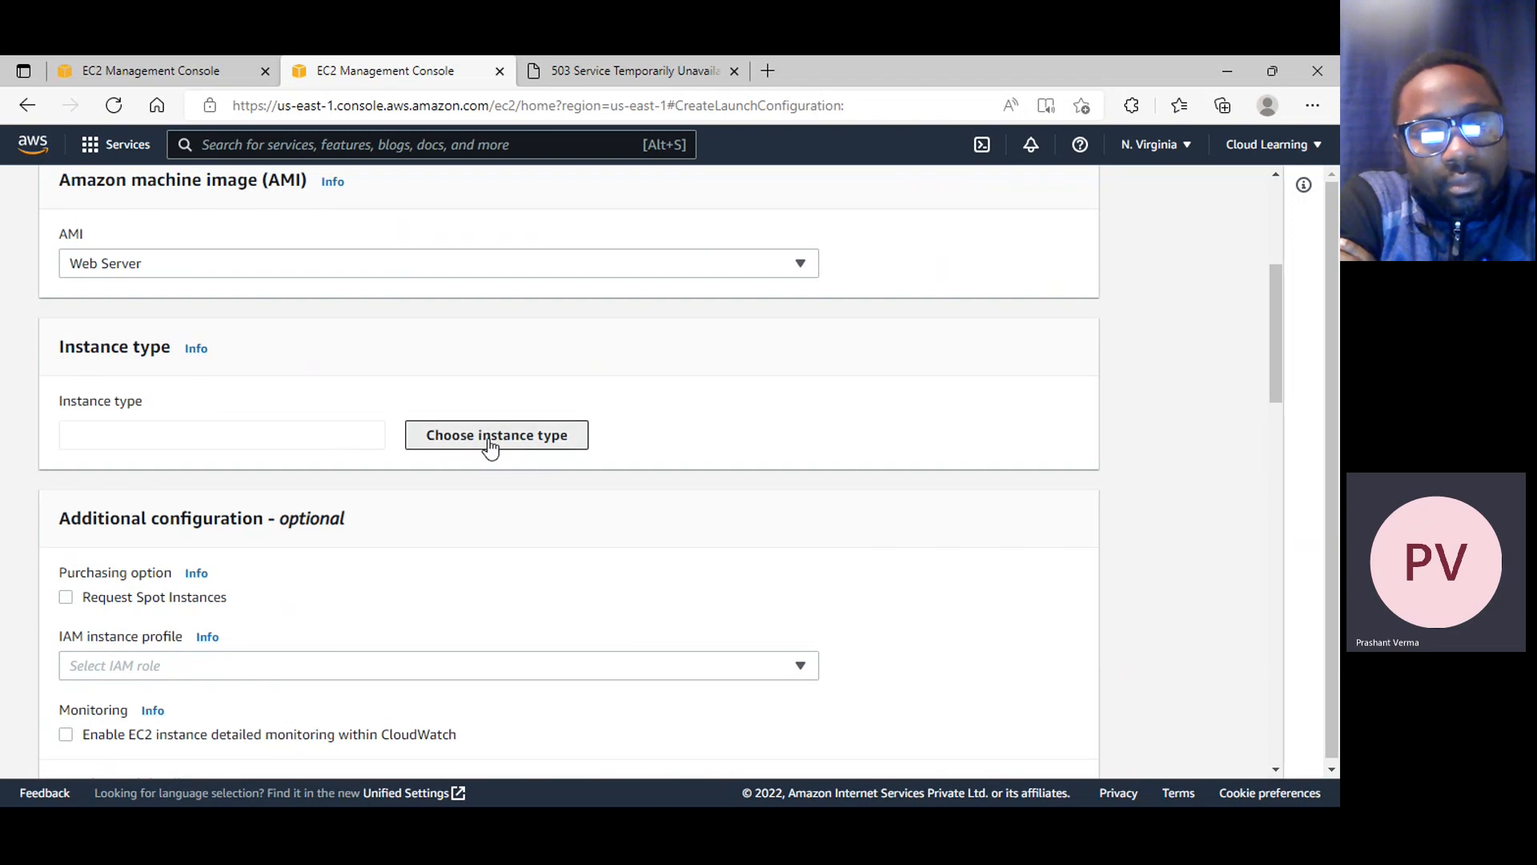
click(491, 446)
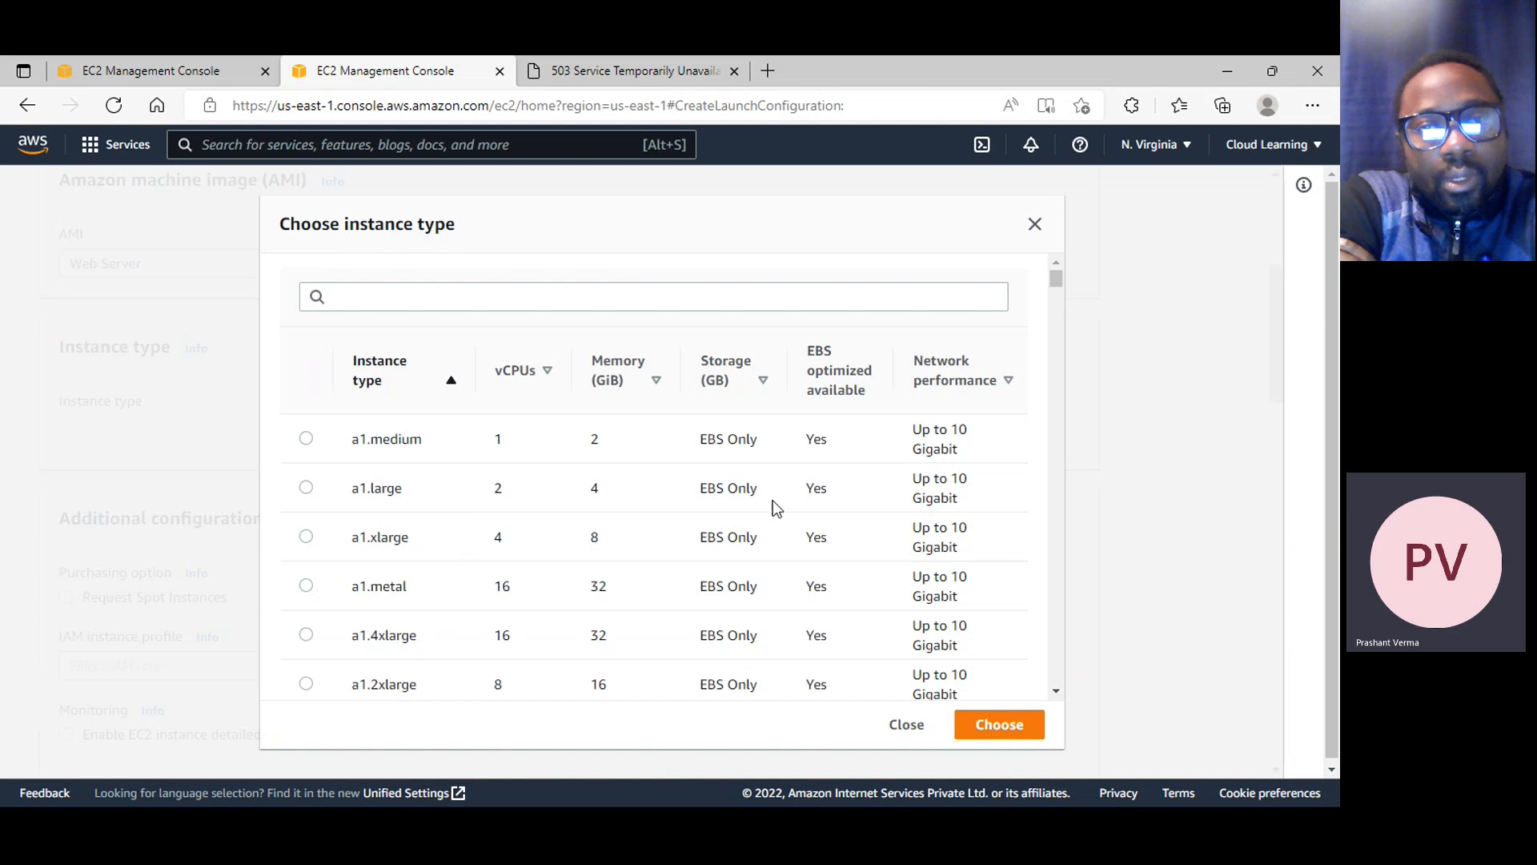
scroll(775, 505, down, 2)
scroll(559, 501, down, 4)
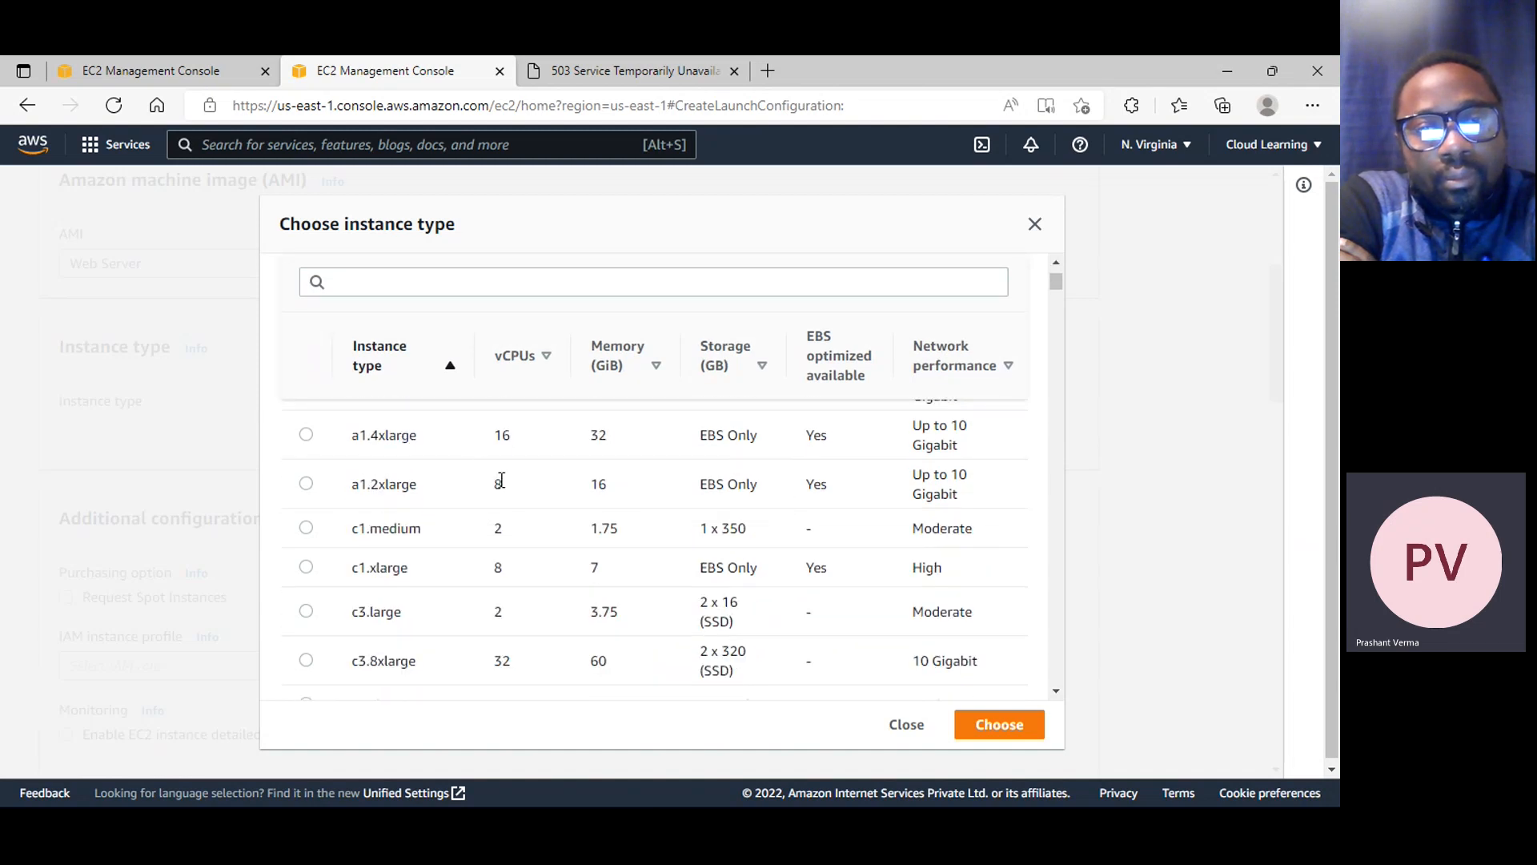
scroll(556, 480, down, 3)
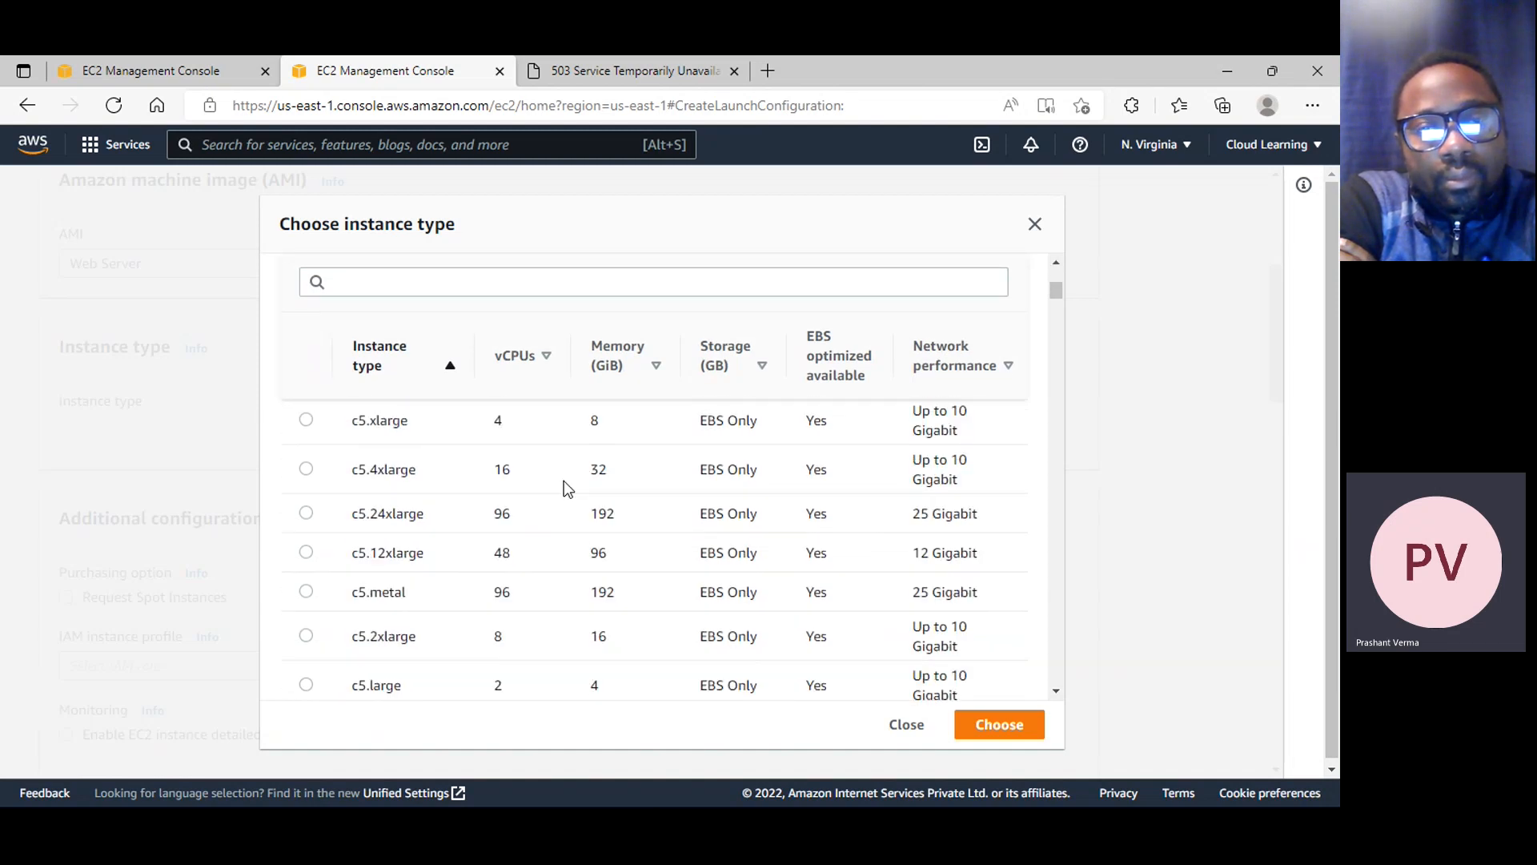
scroll(564, 481, down, 5)
click(387, 274)
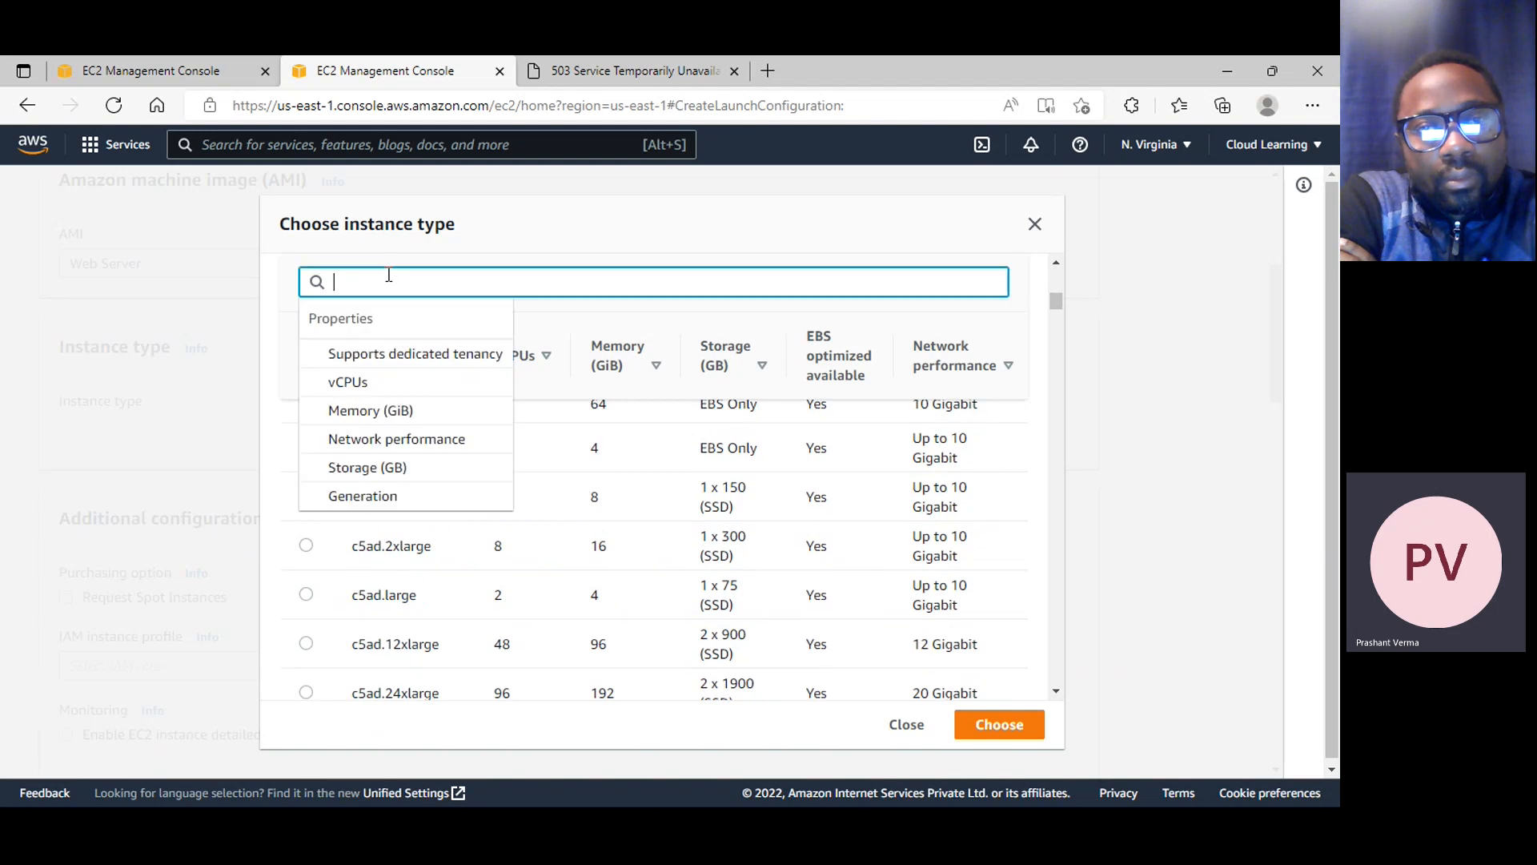
text(t2)
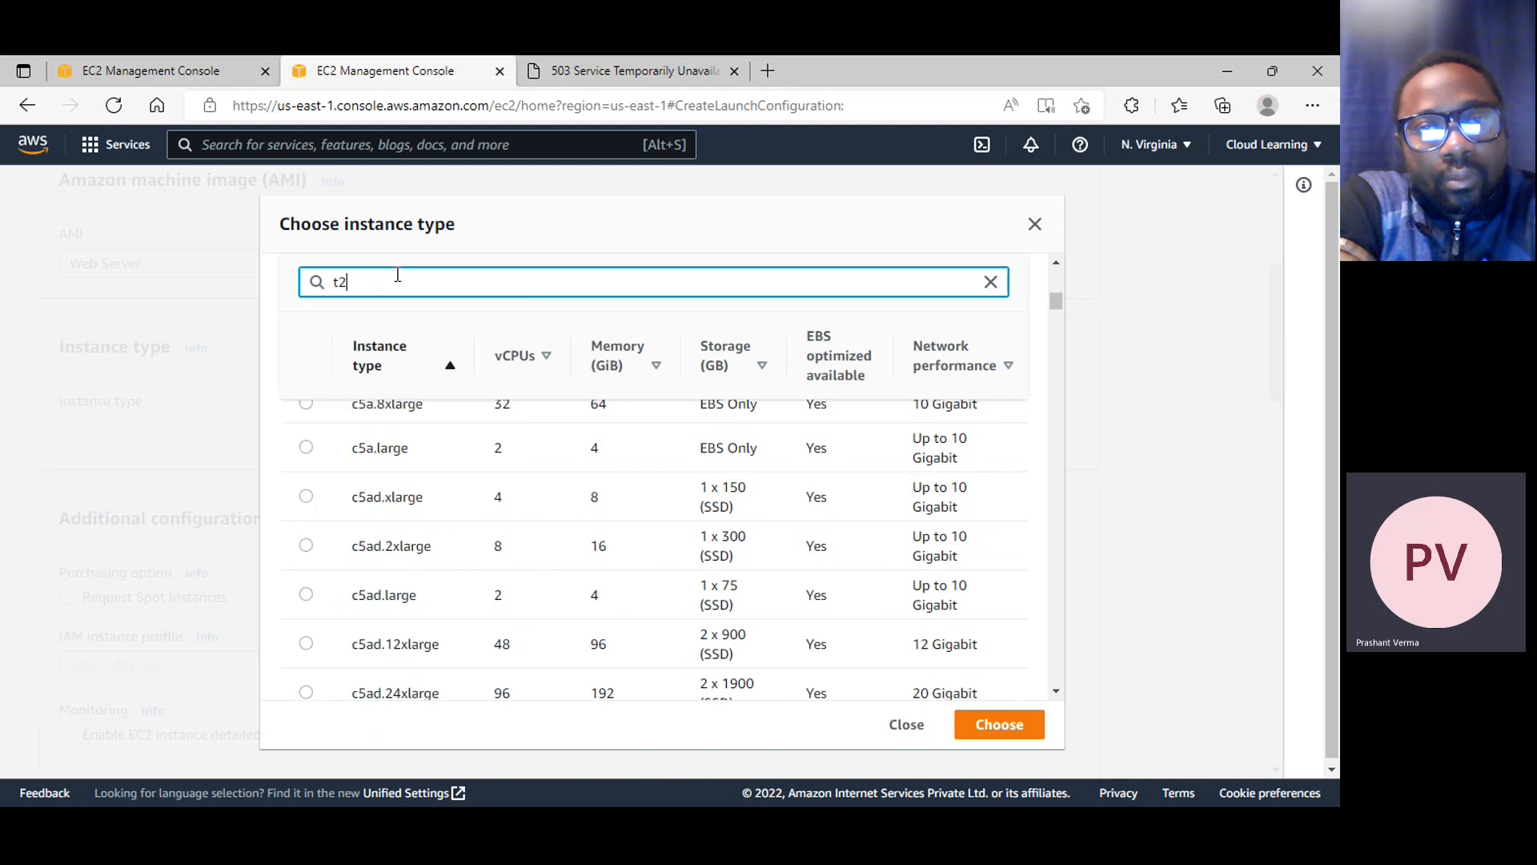
text(.micr)
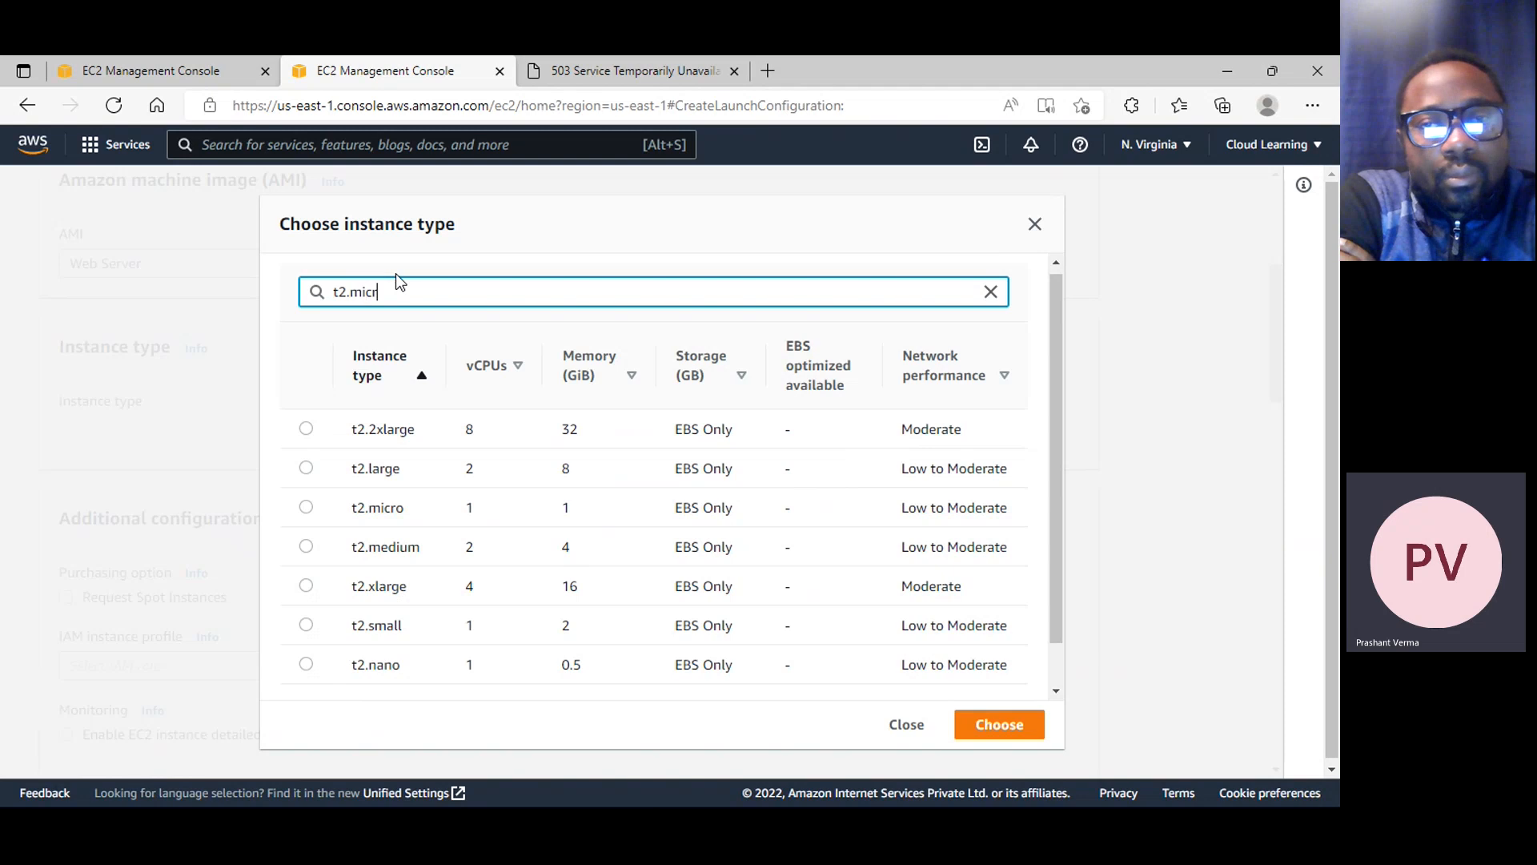
text(o)
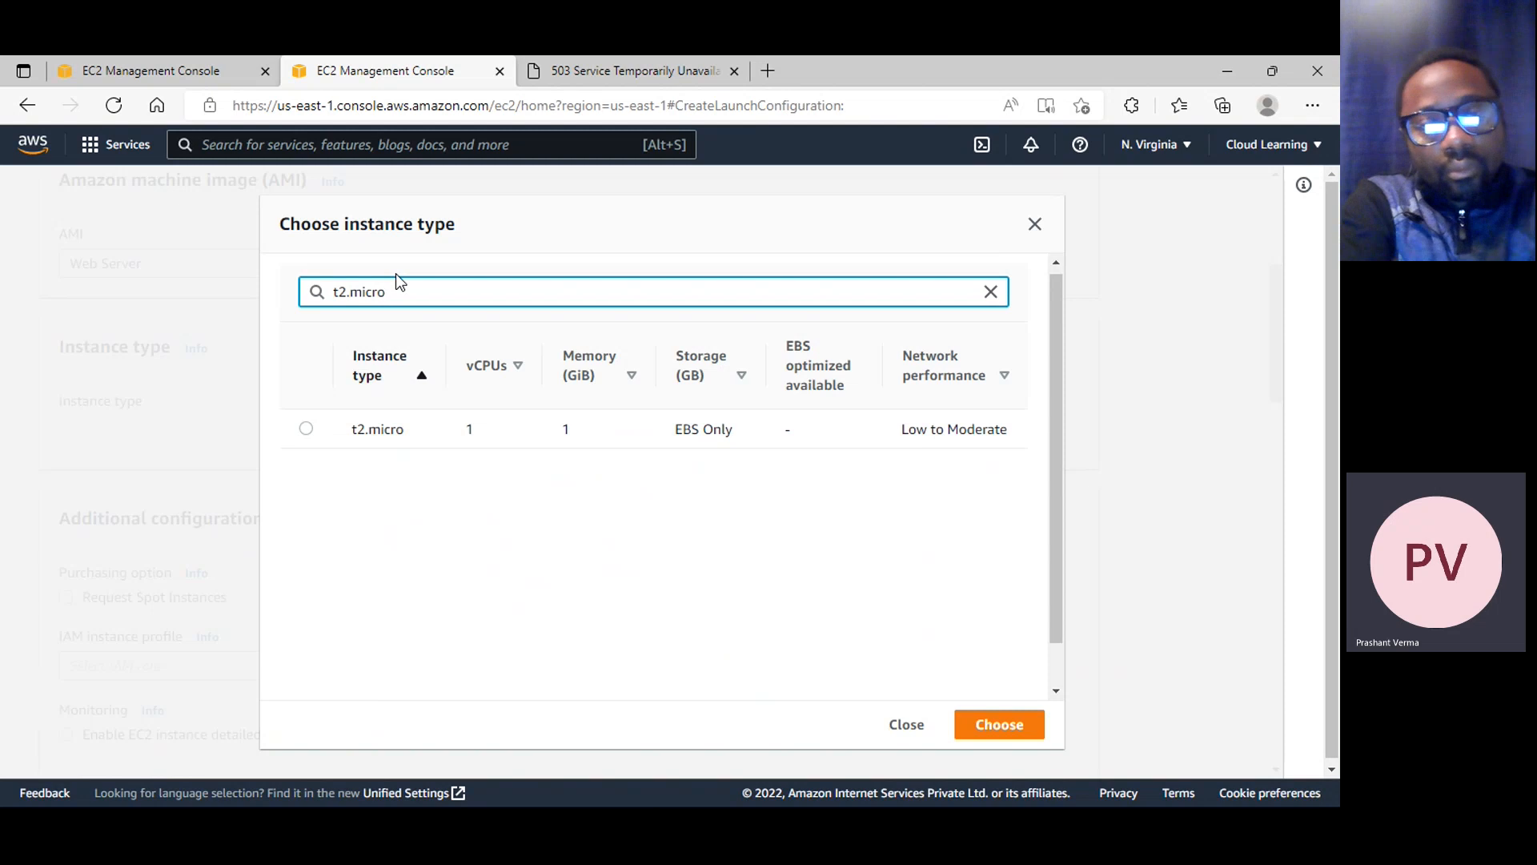
Search the web for "aws calculator" in a new browser tab and open the AWS Pricing Calculator site
click(767, 71)
text(aws )
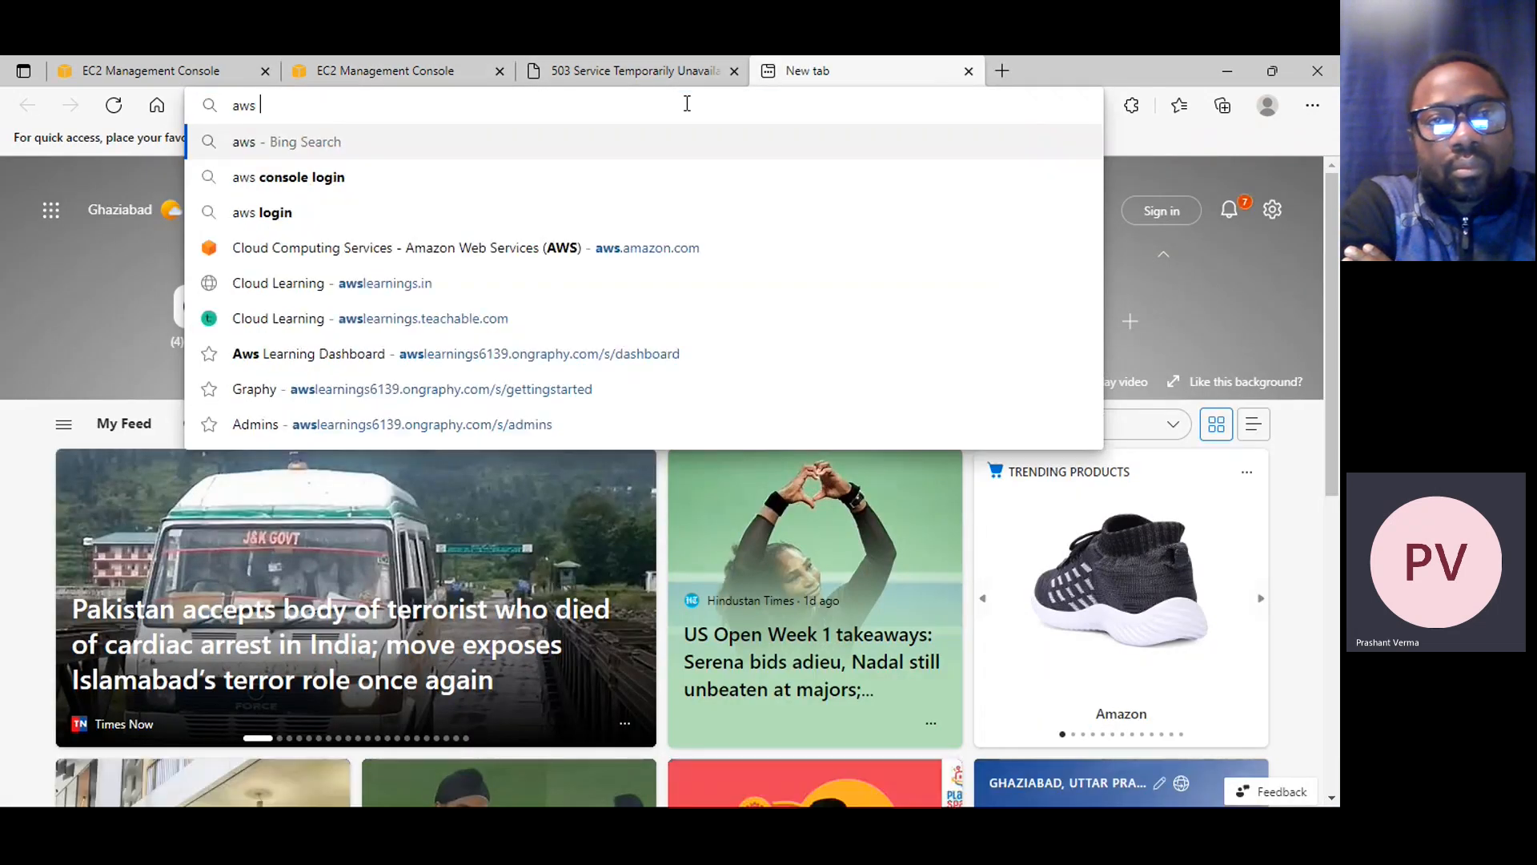
text(calcu)
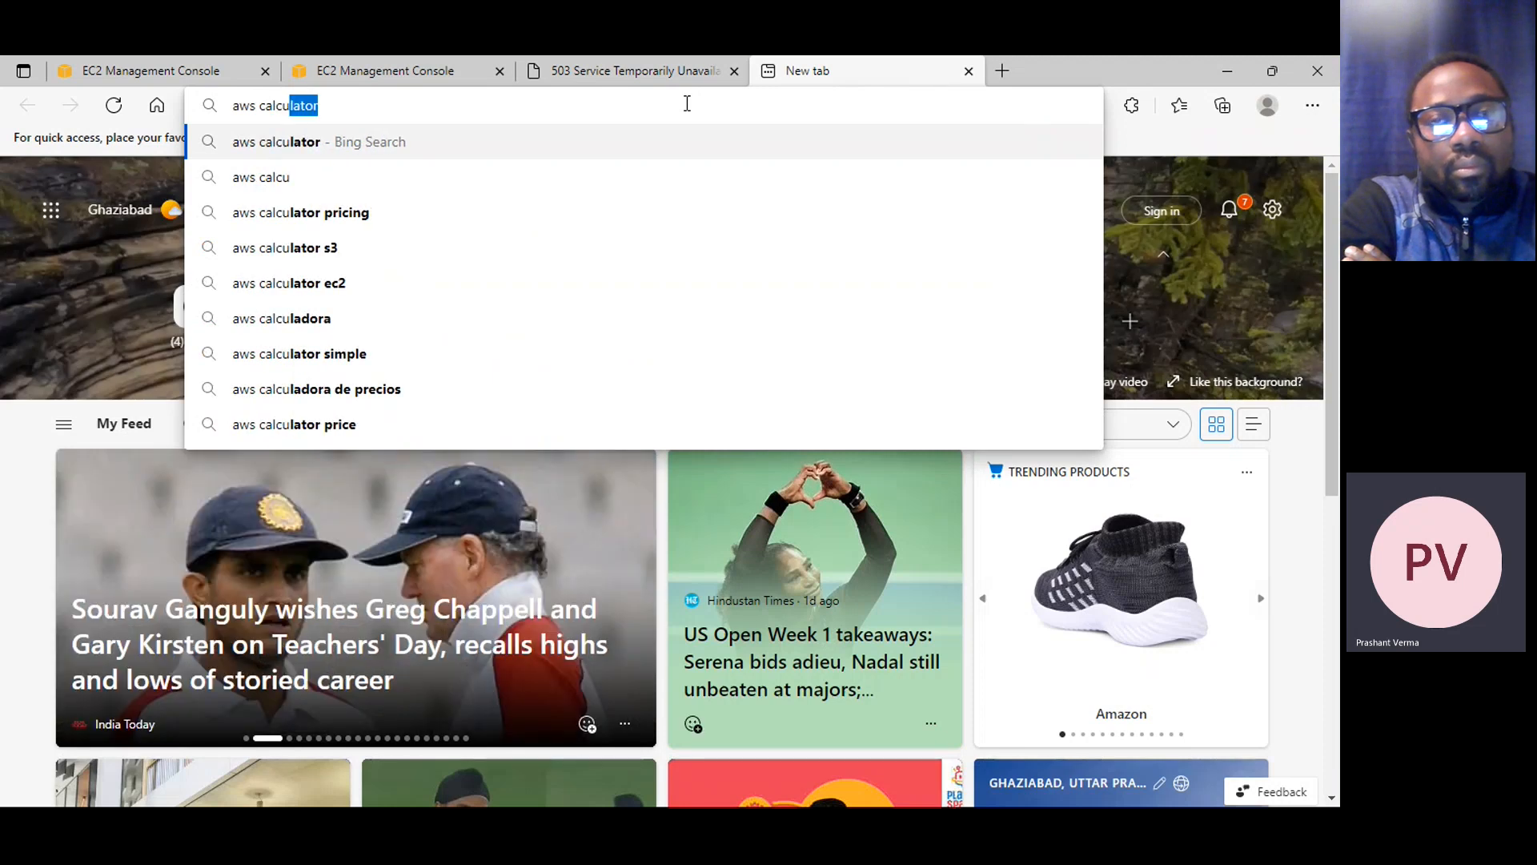
key(Return)
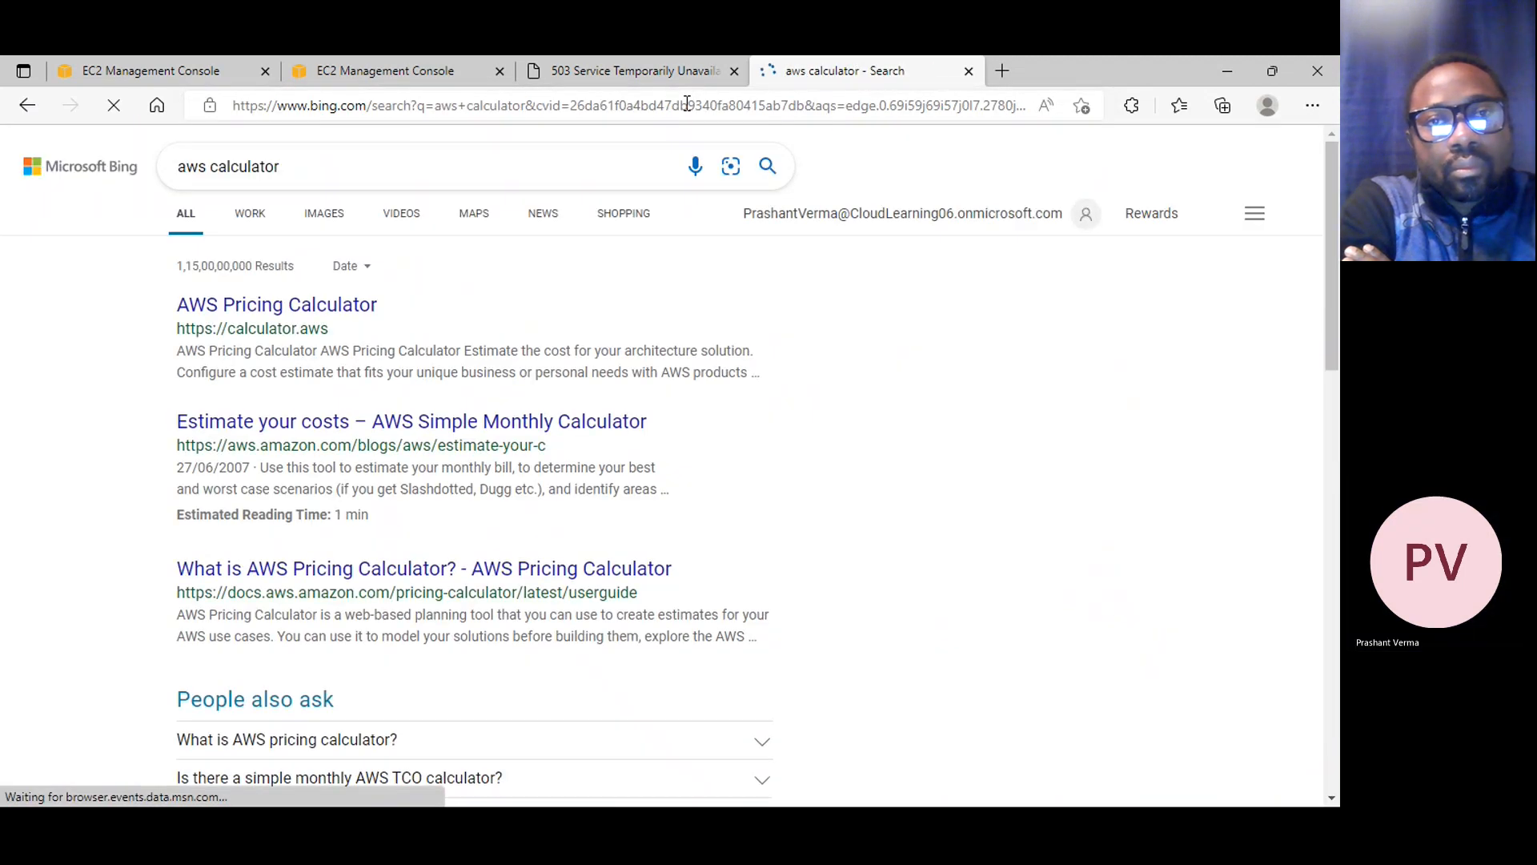
click(302, 321)
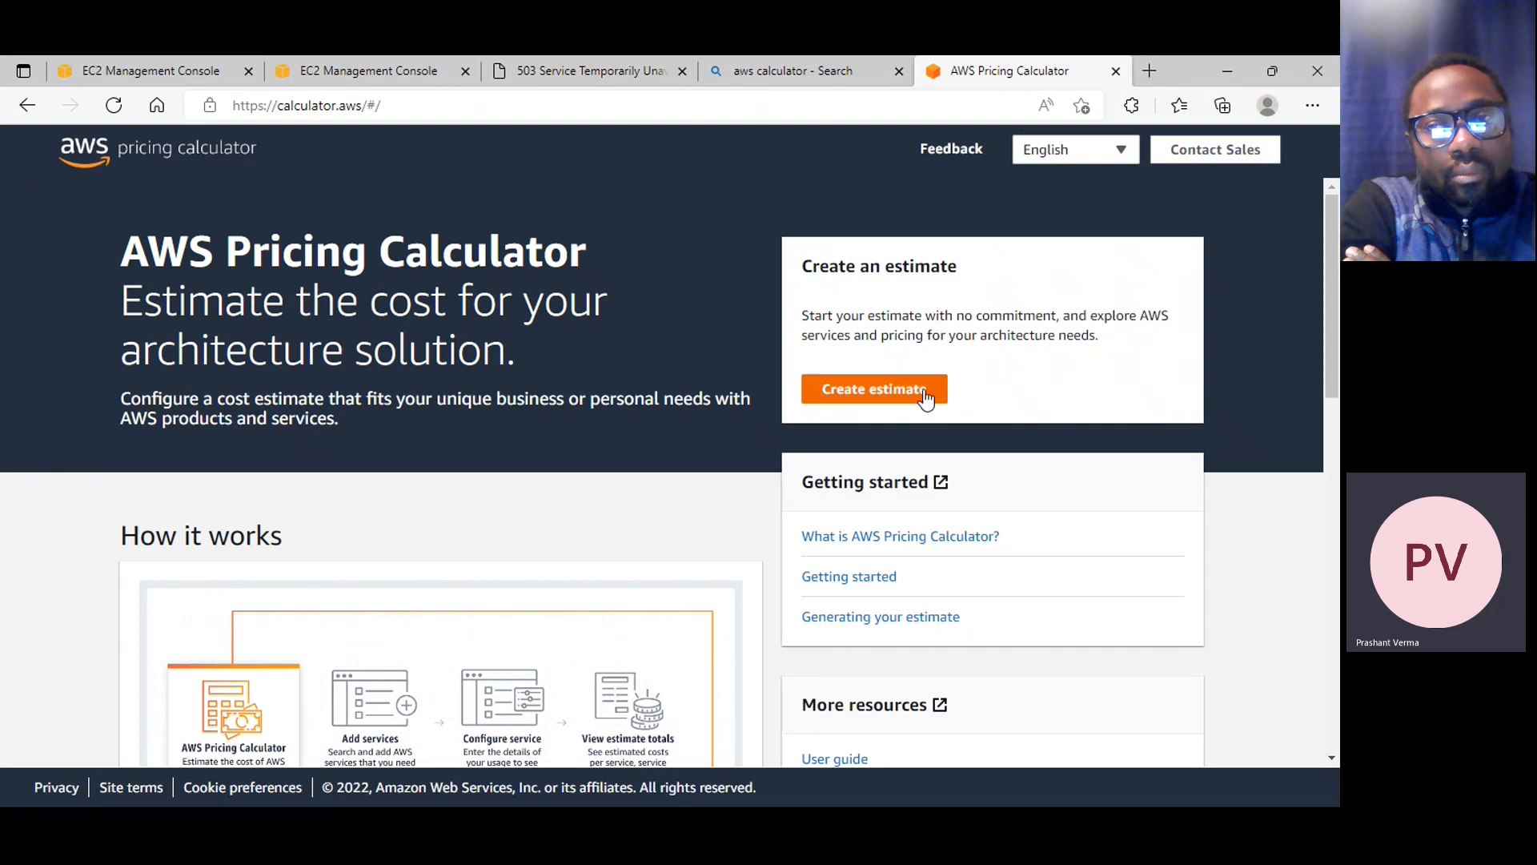
Create a new estimate, find the "ec2" service and start configuring Amazon EC2
click(883, 395)
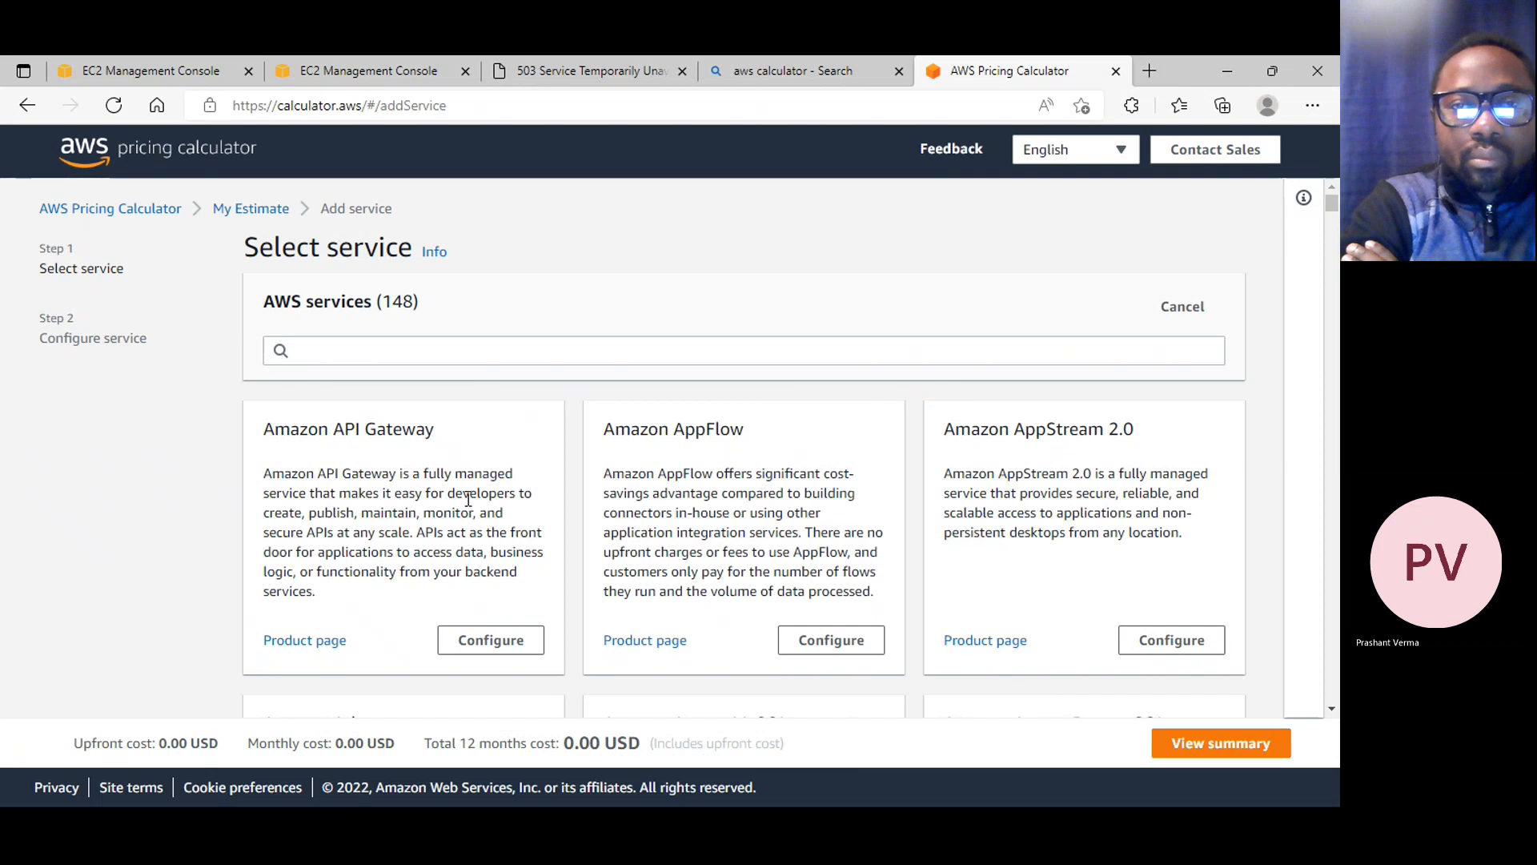
click(402, 352)
text(ec2)
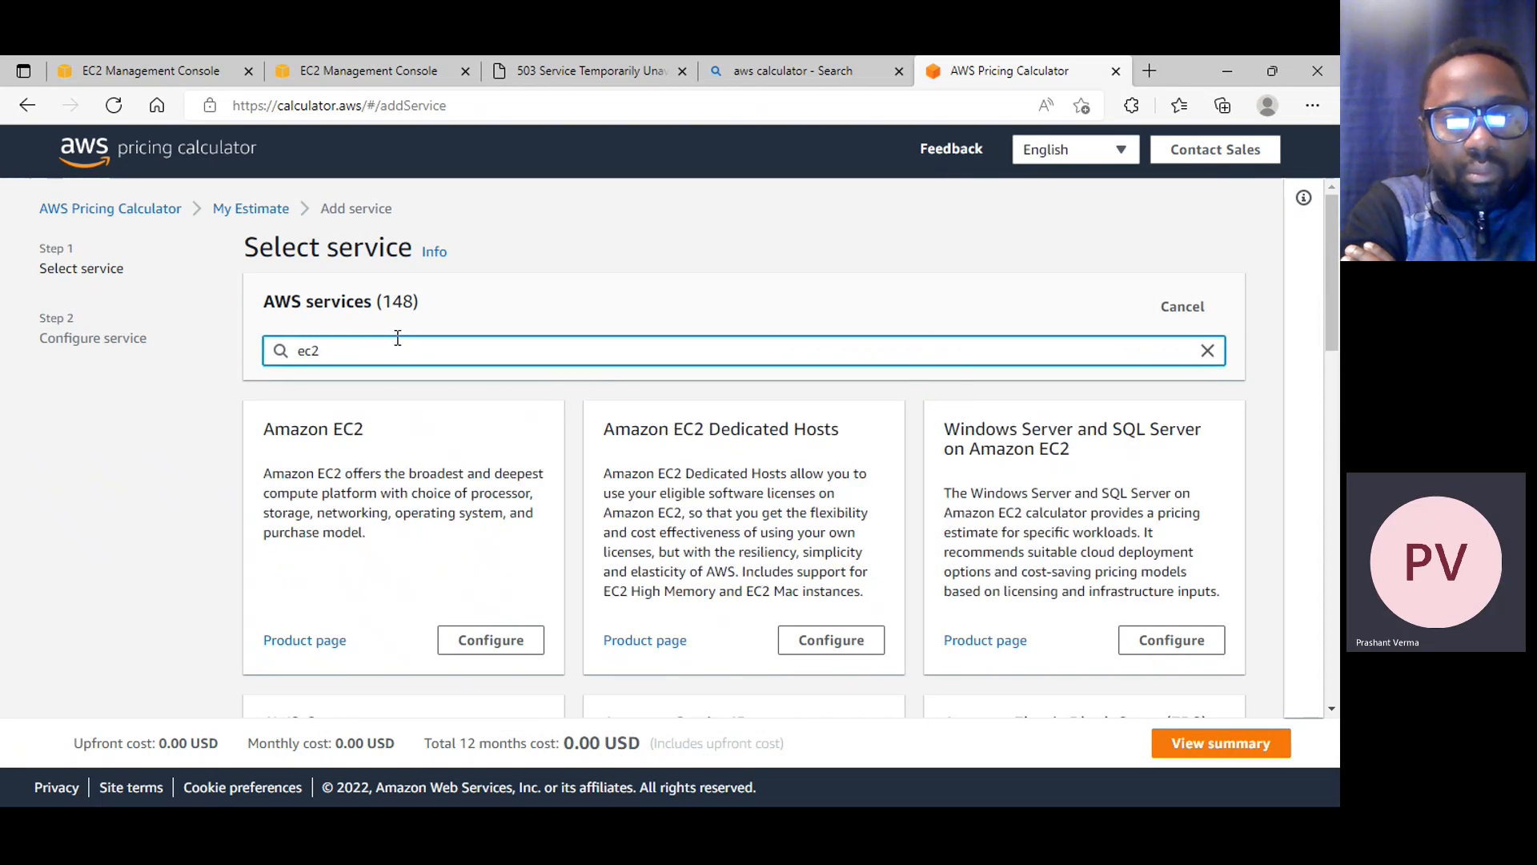
click(501, 641)
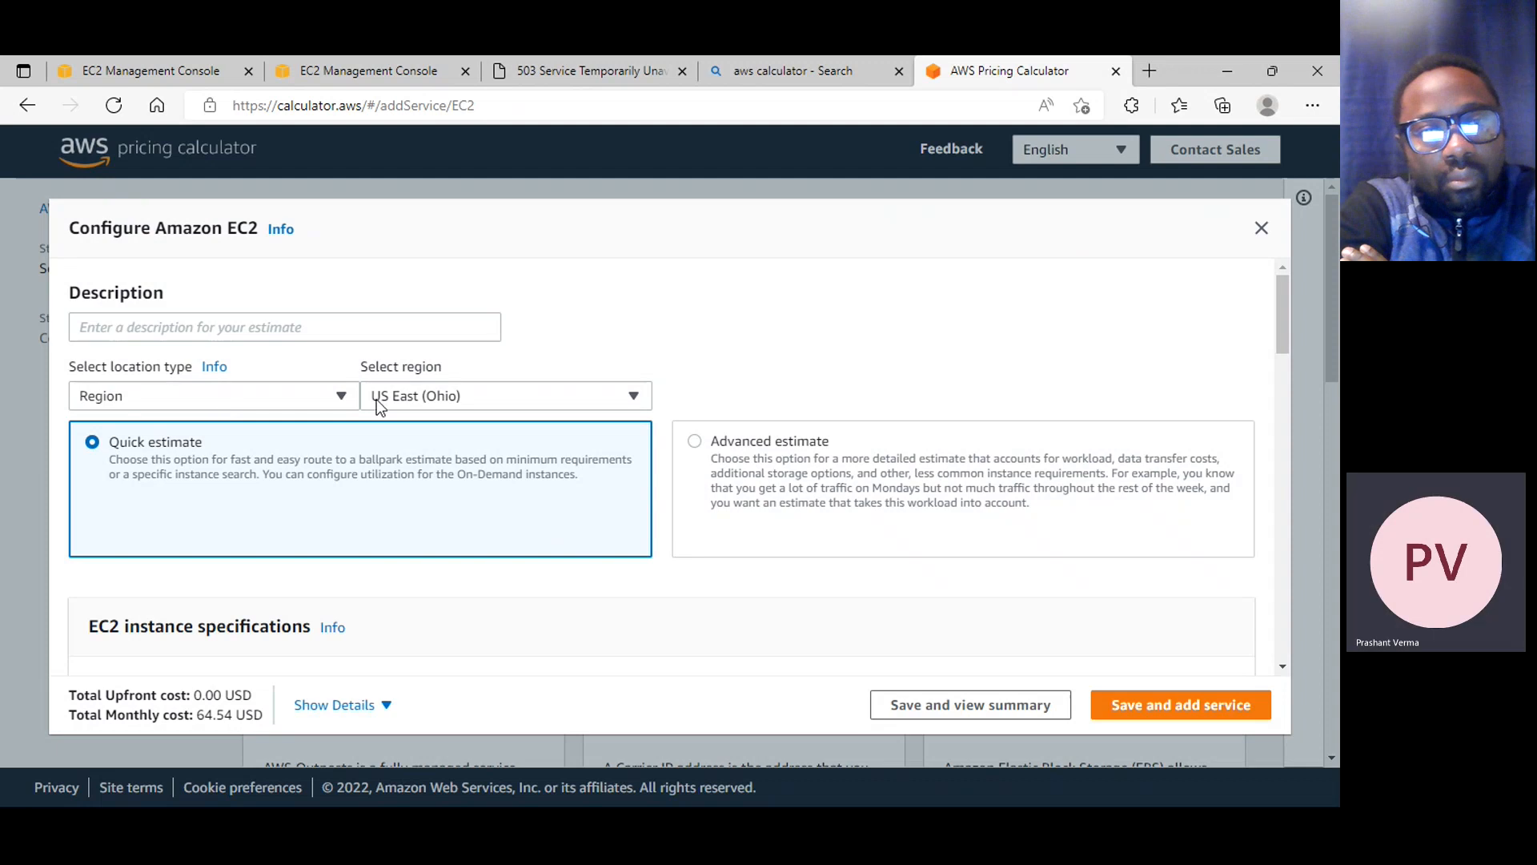
Set the estimate's region to US East (N. Virginia) and its description to "Web Server Cost"
click(460, 397)
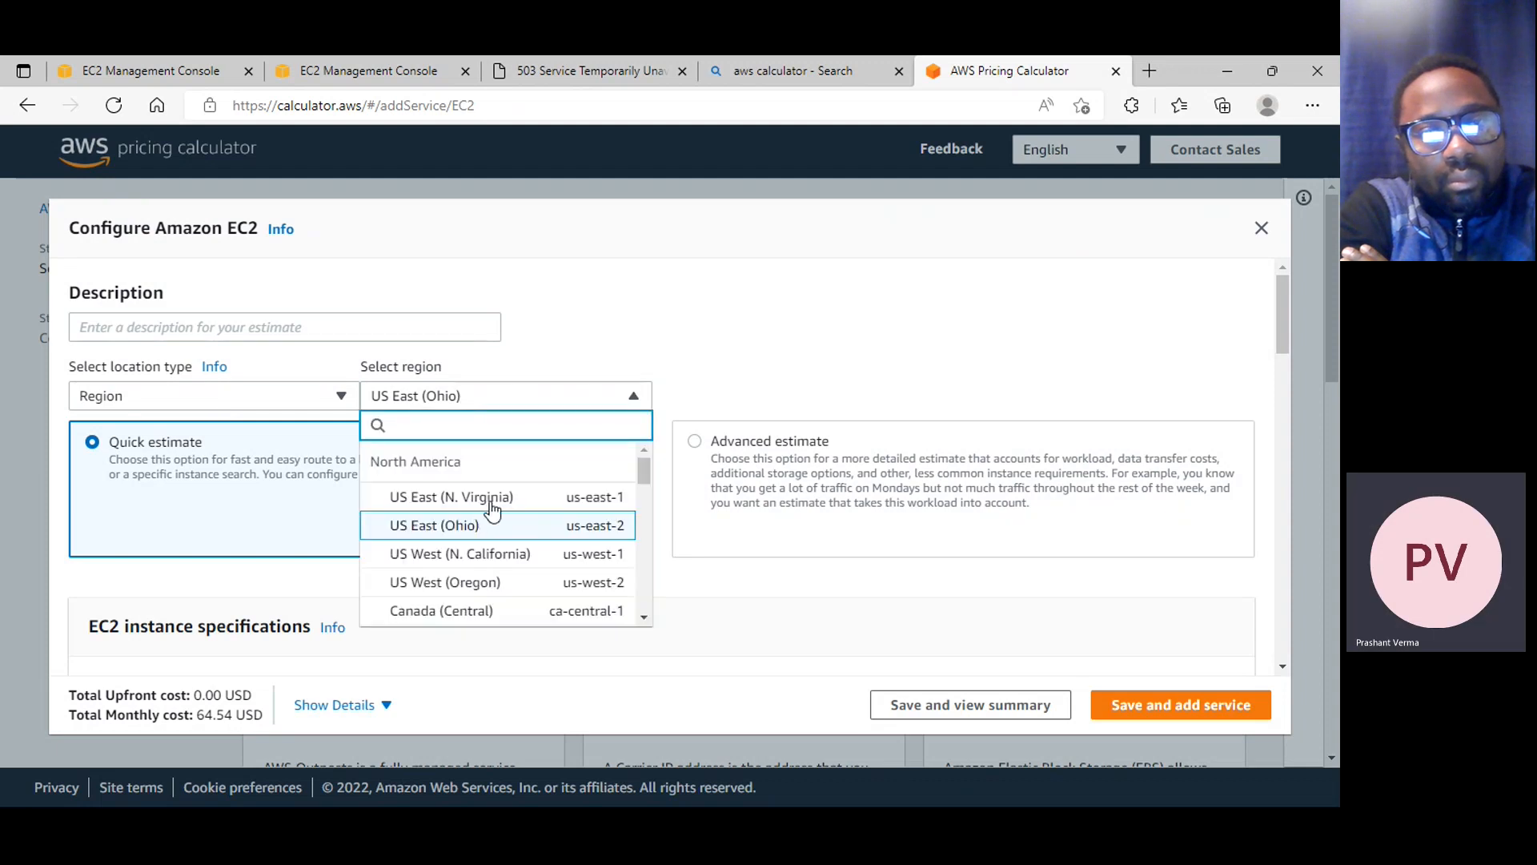
click(477, 500)
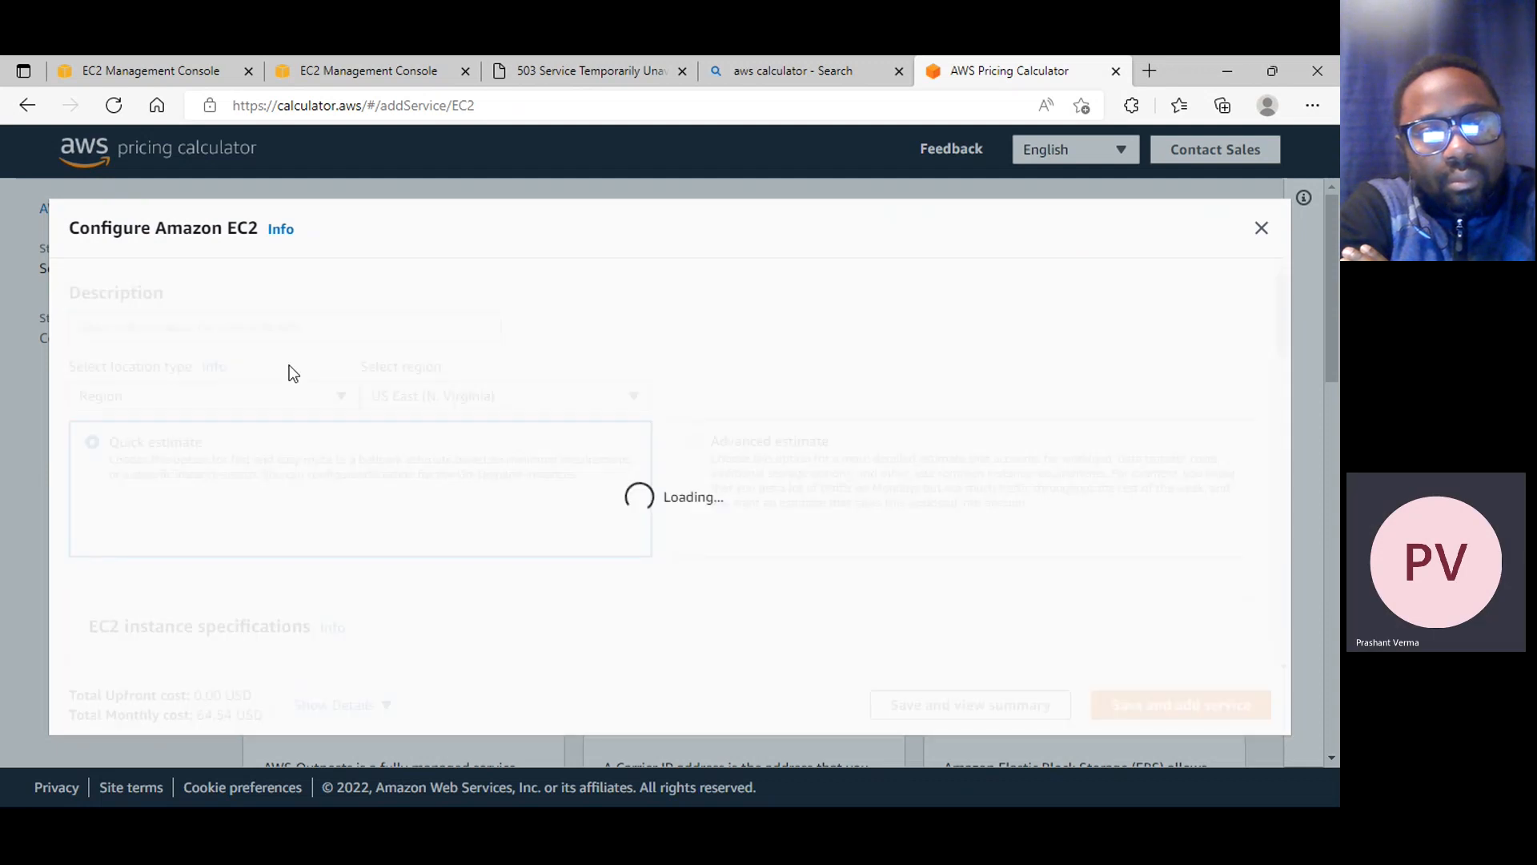
click(201, 326)
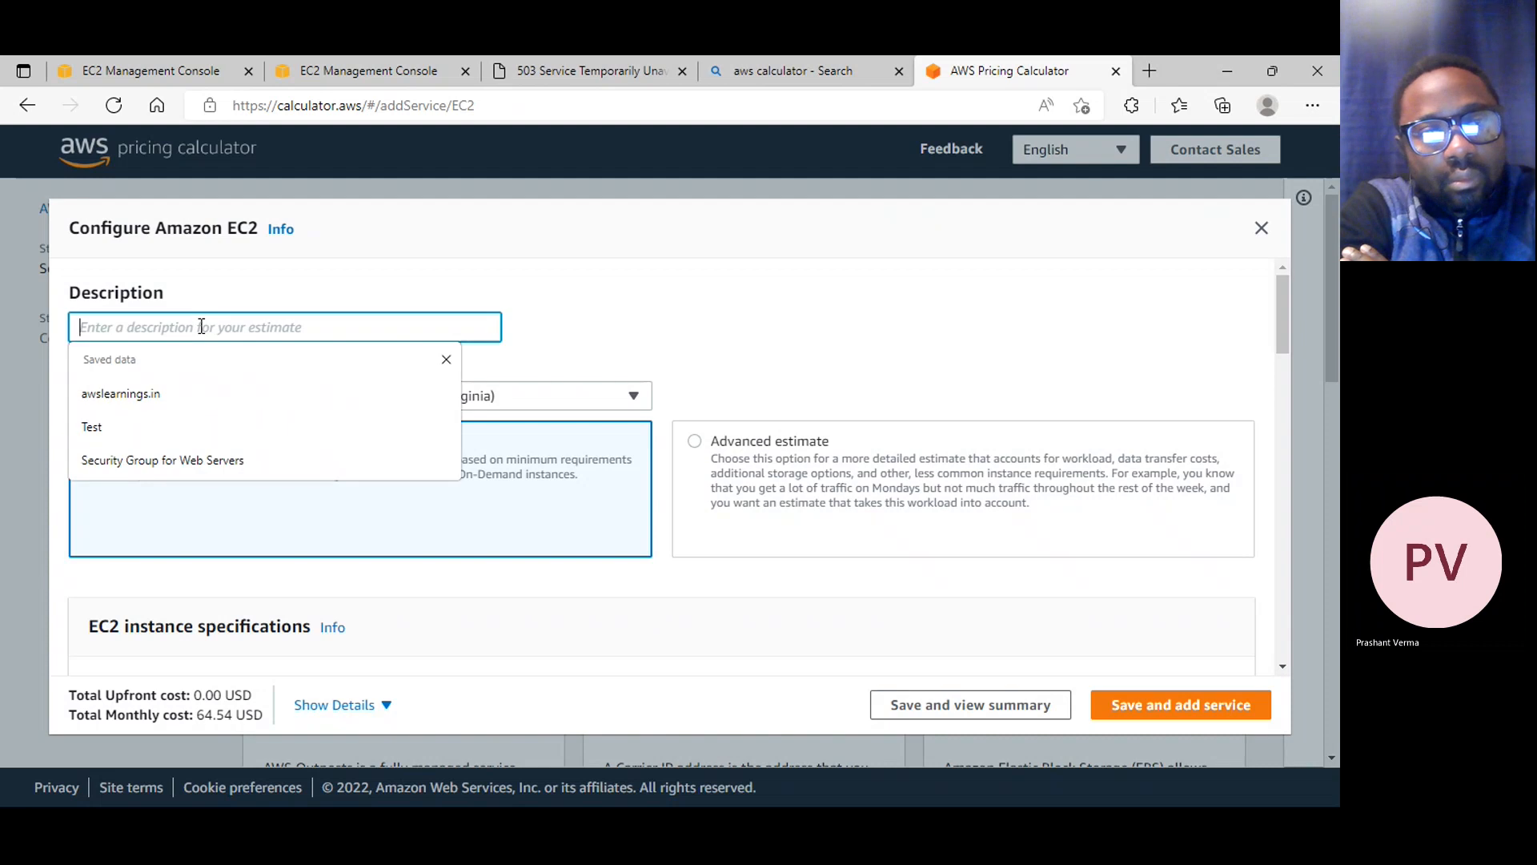
text(Web Server)
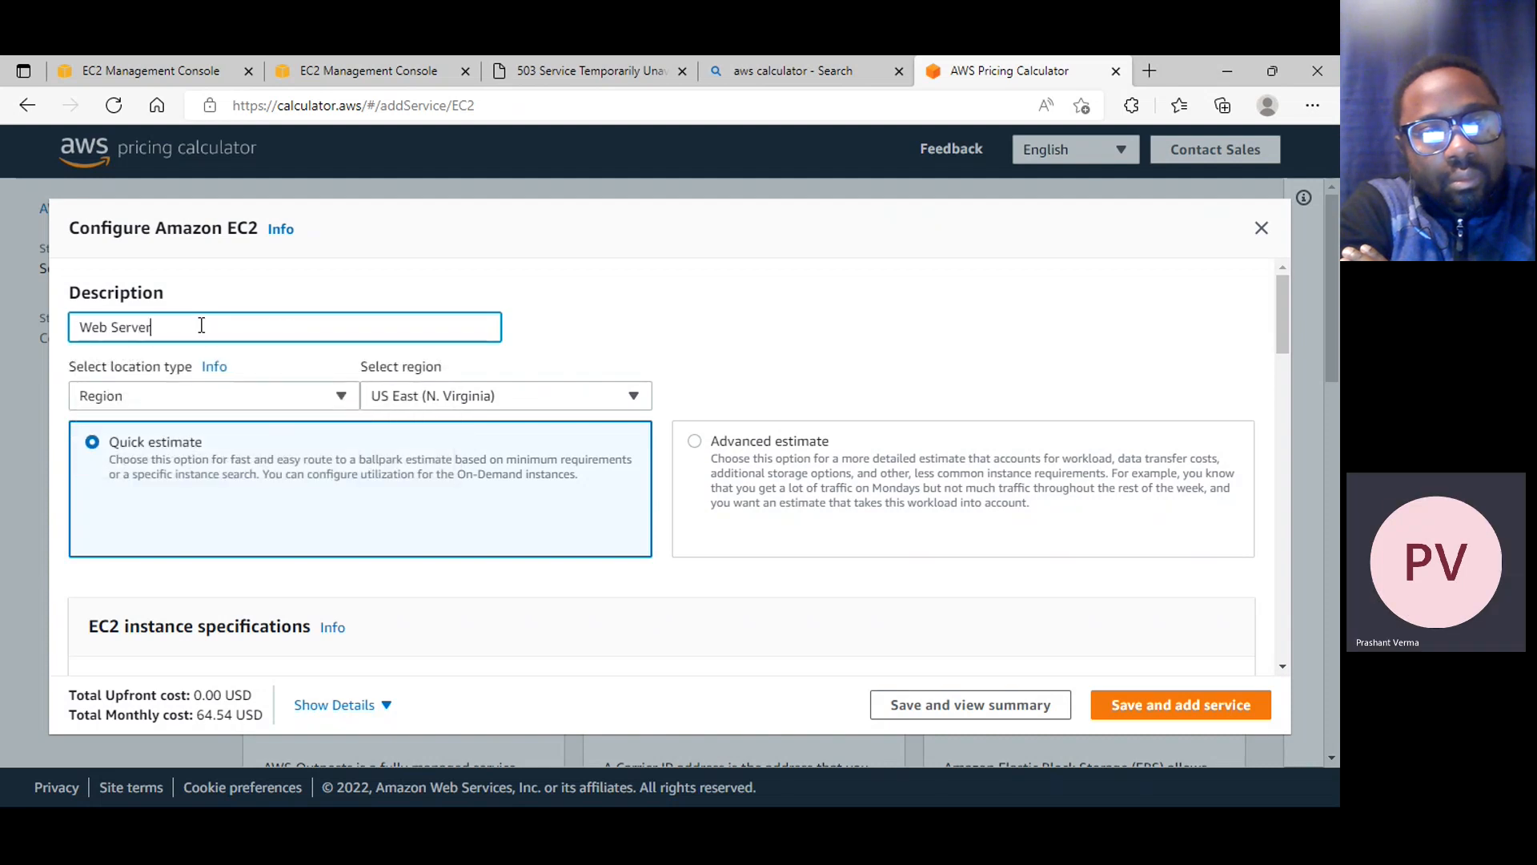
text( Cost)
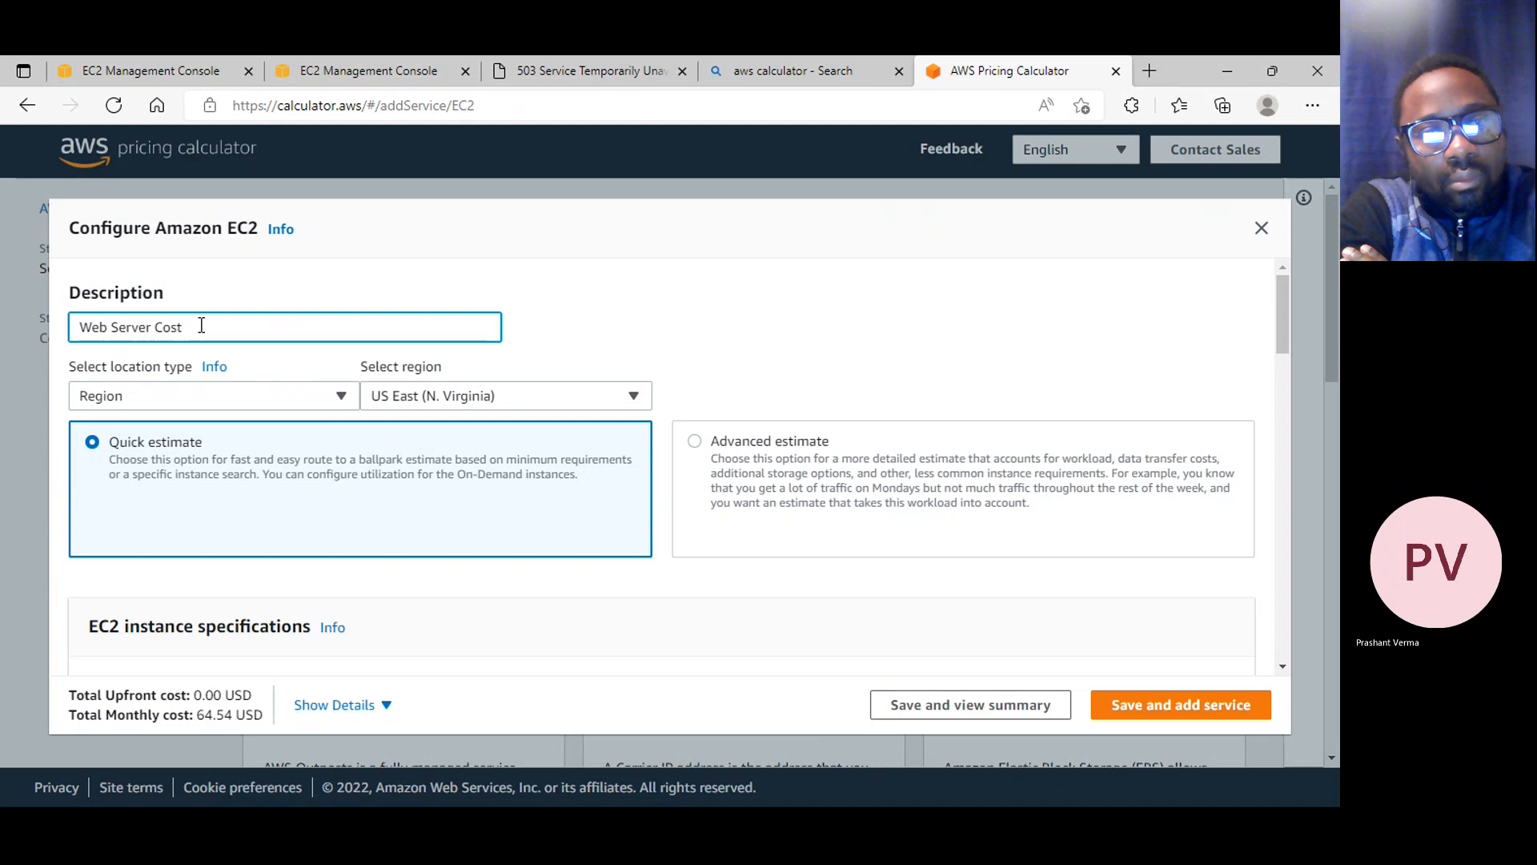
Try the All Upfront payment option in the pricing strategy, and set the pricing model to On-Demand Instances
scroll(516, 465, down, 1)
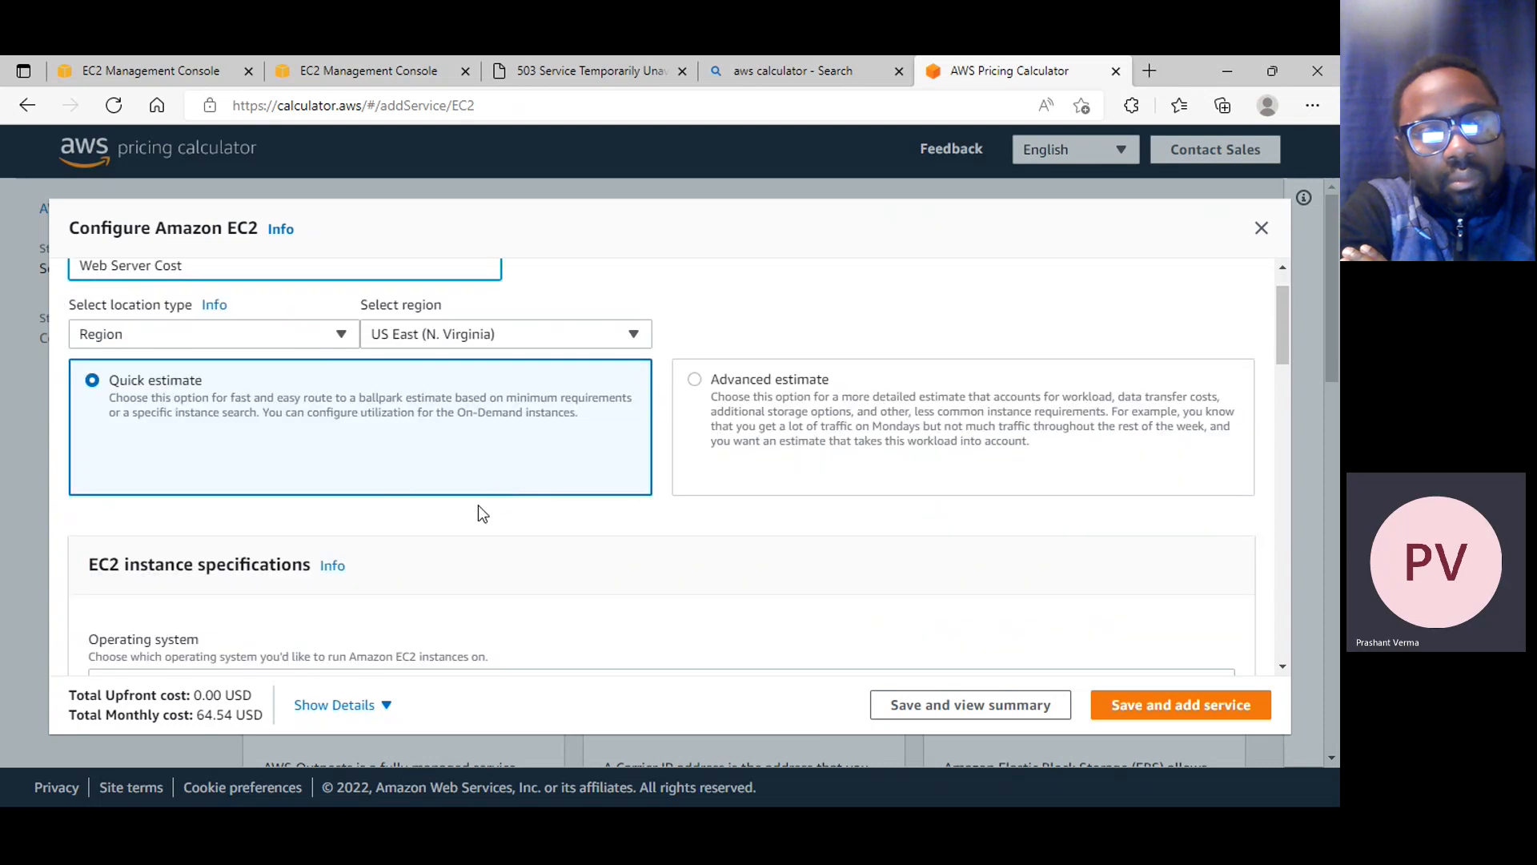
scroll(480, 512, down, 3)
scroll(342, 498, down, 2)
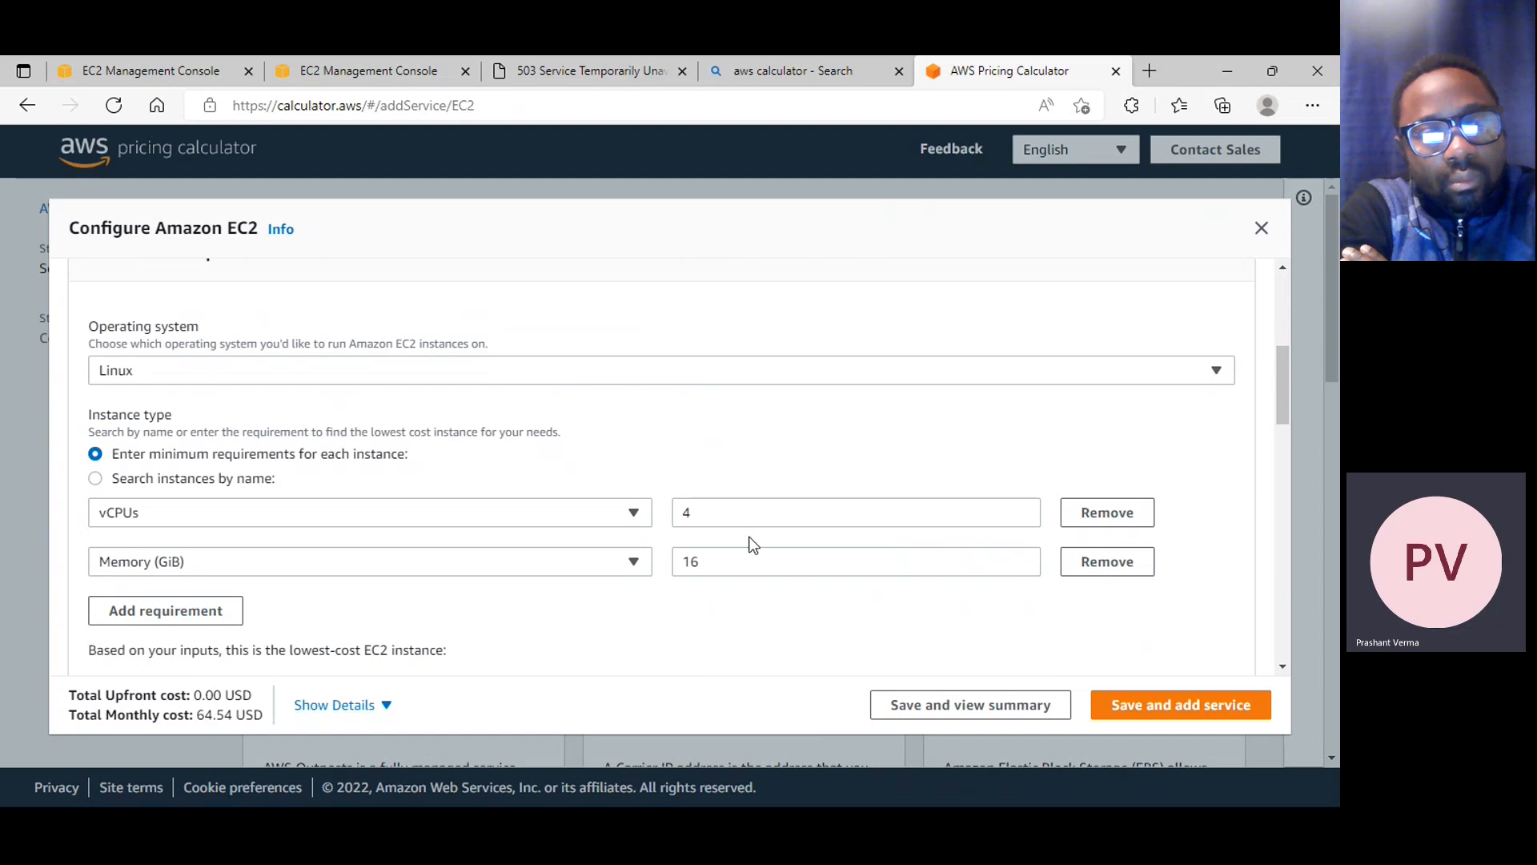
scroll(556, 581, down, 3)
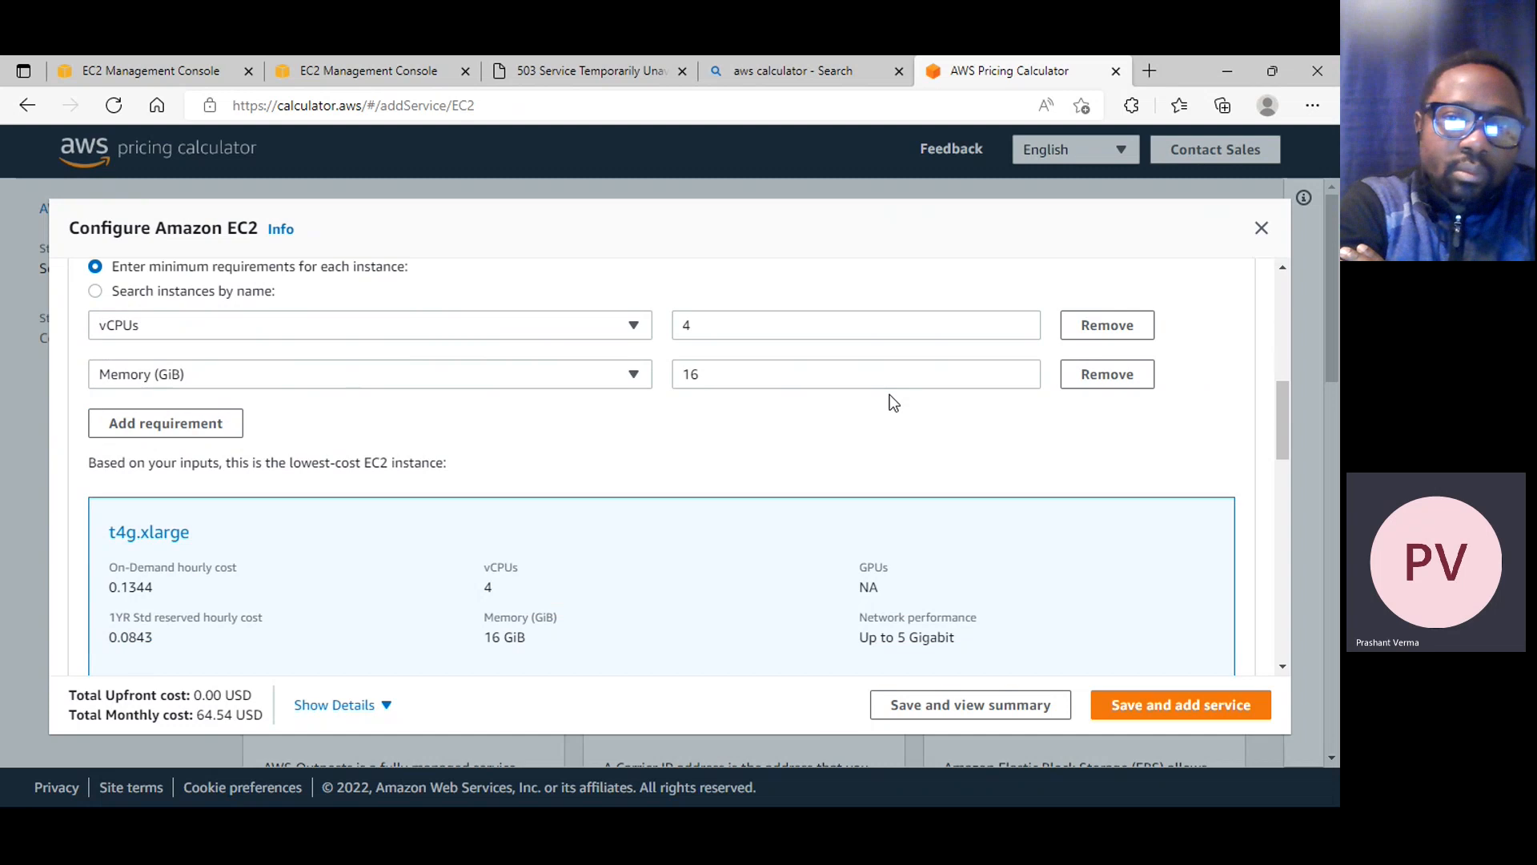
scroll(891, 449, down, 3)
scroll(899, 498, down, 8)
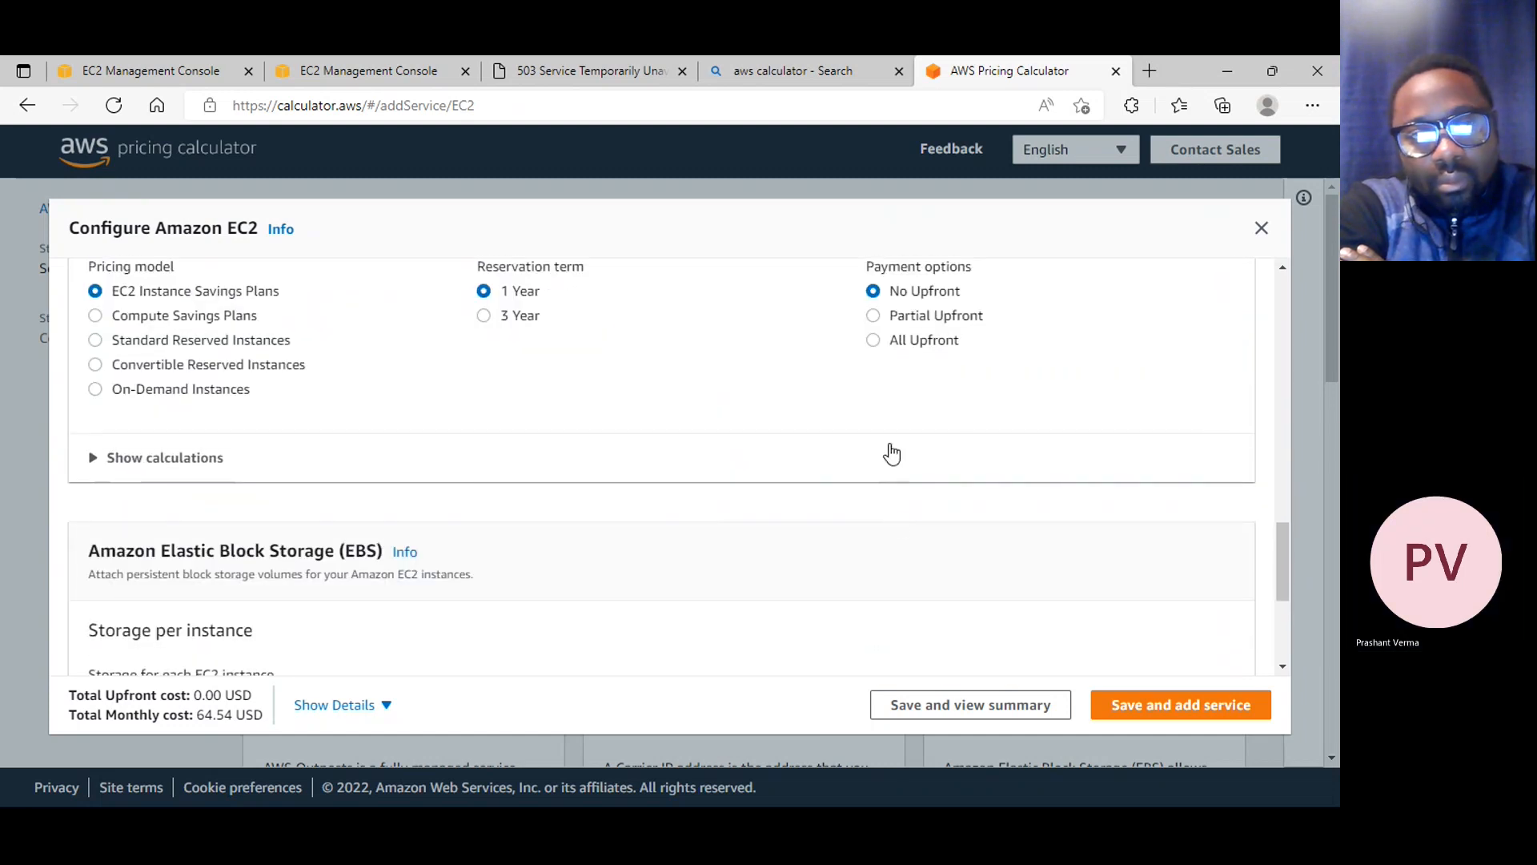
click(874, 343)
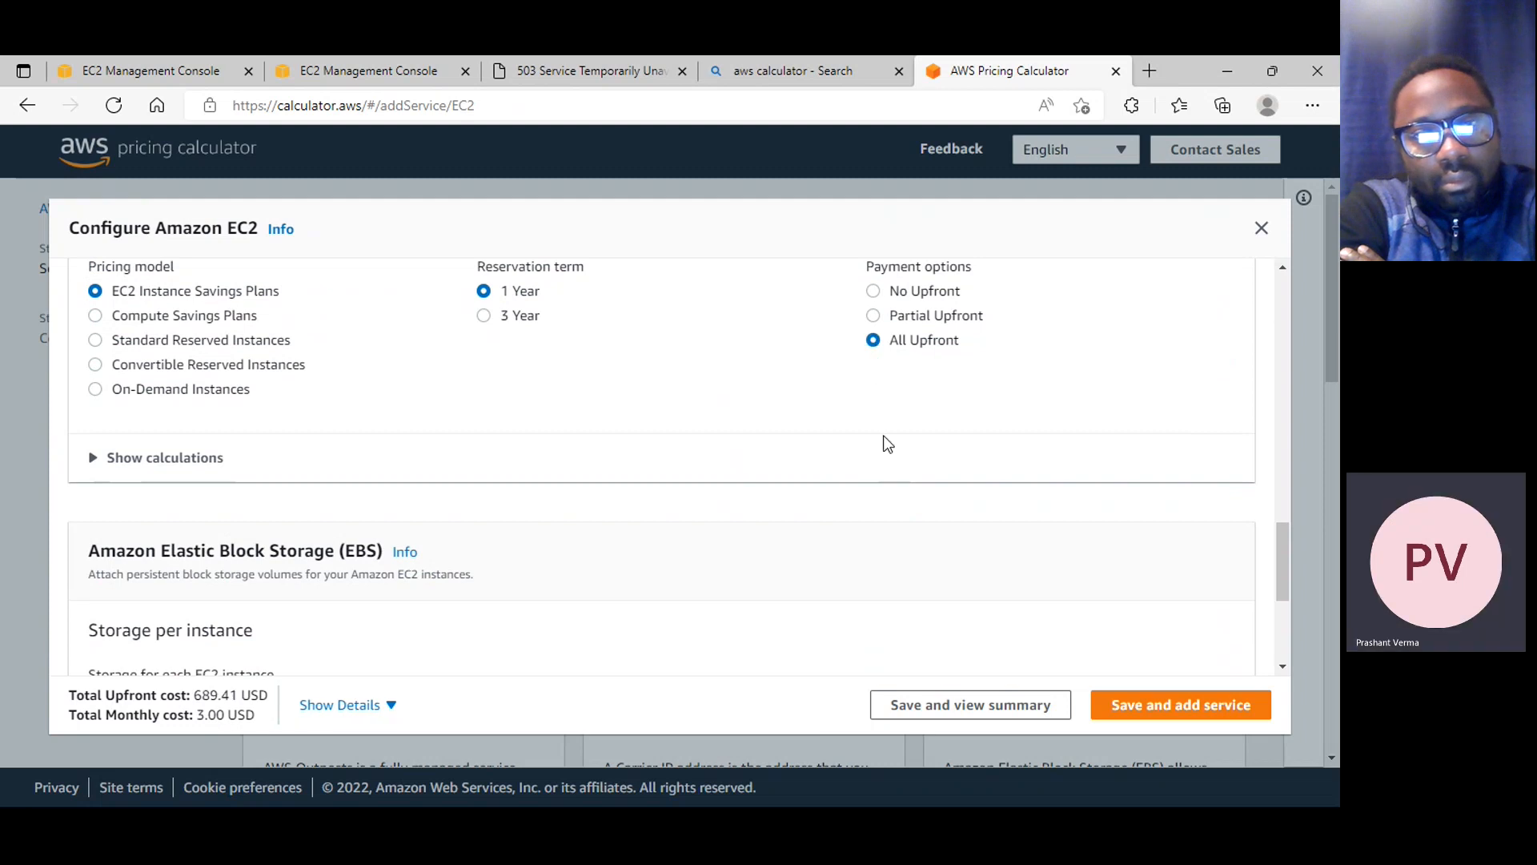
click(178, 391)
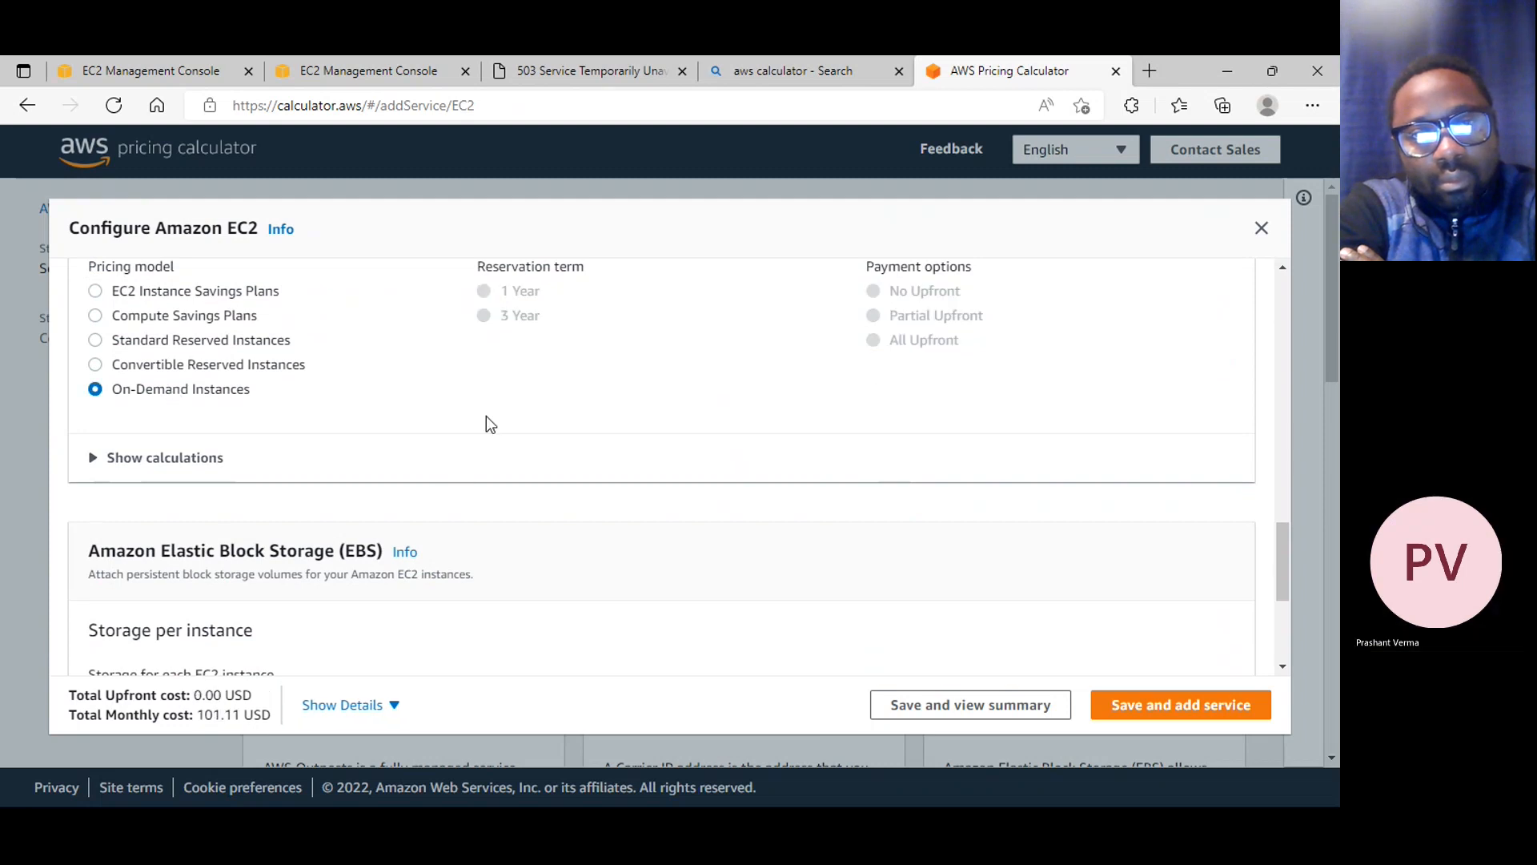
Show the EBS storage calculations and set the storage amount per instance to 100 GB
scroll(655, 454, down, 4)
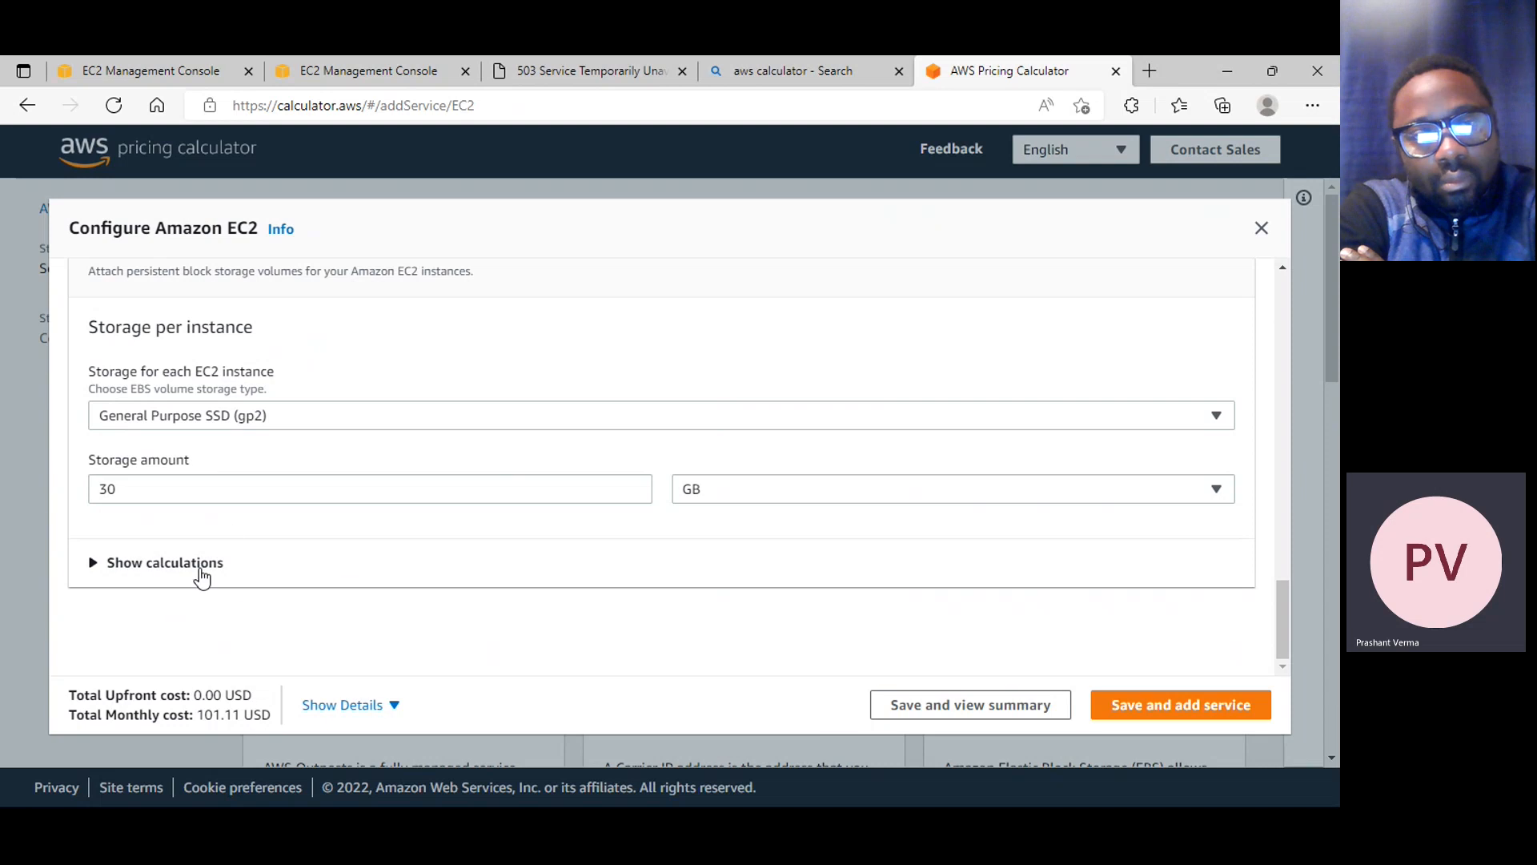
click(201, 563)
scroll(525, 600, down, 2)
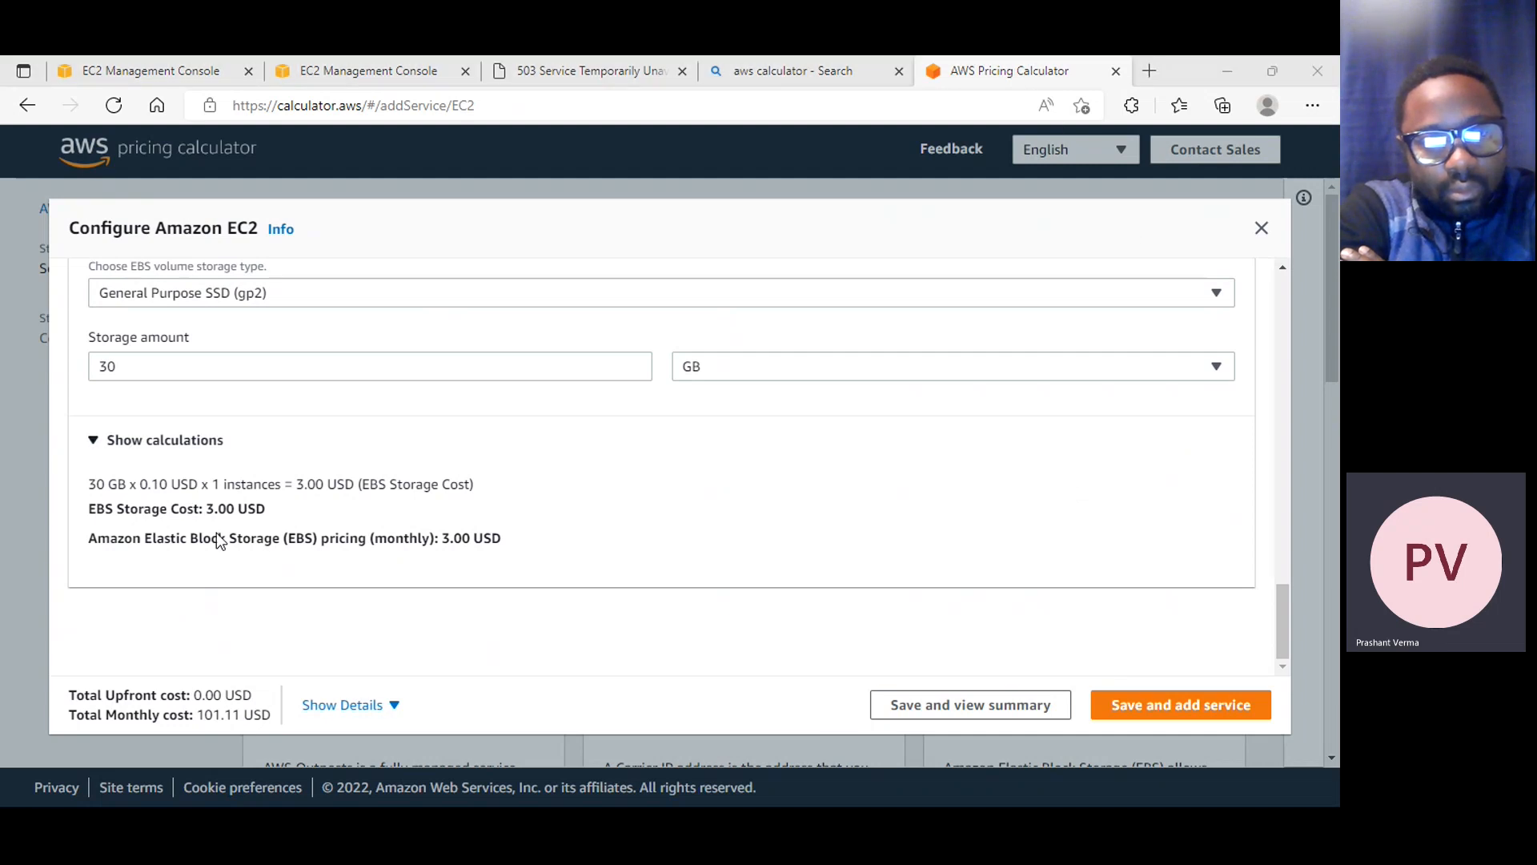
double_click(125, 376)
text(100)
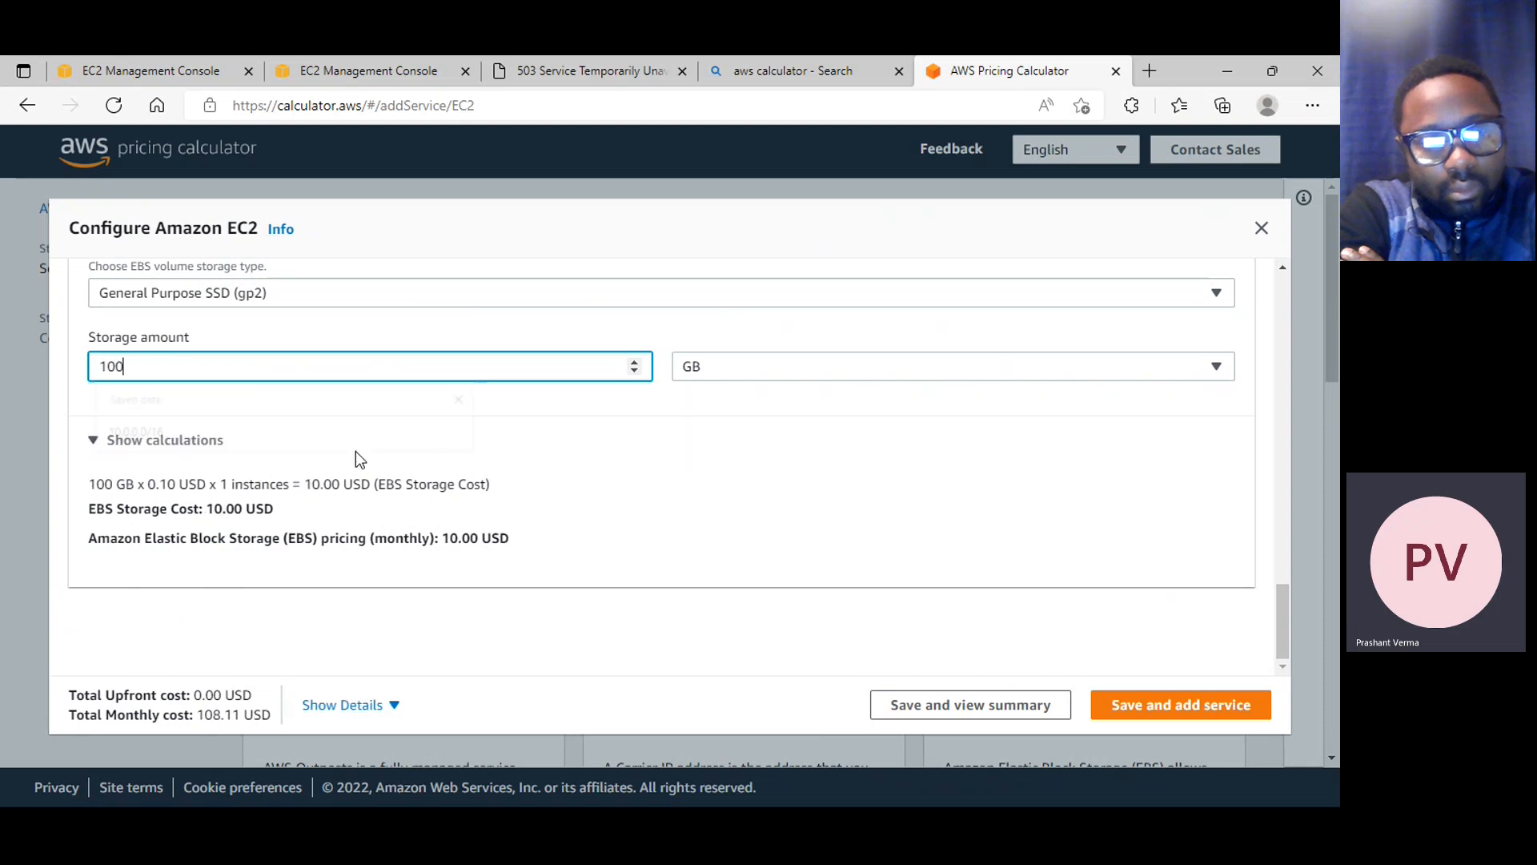
click(652, 458)
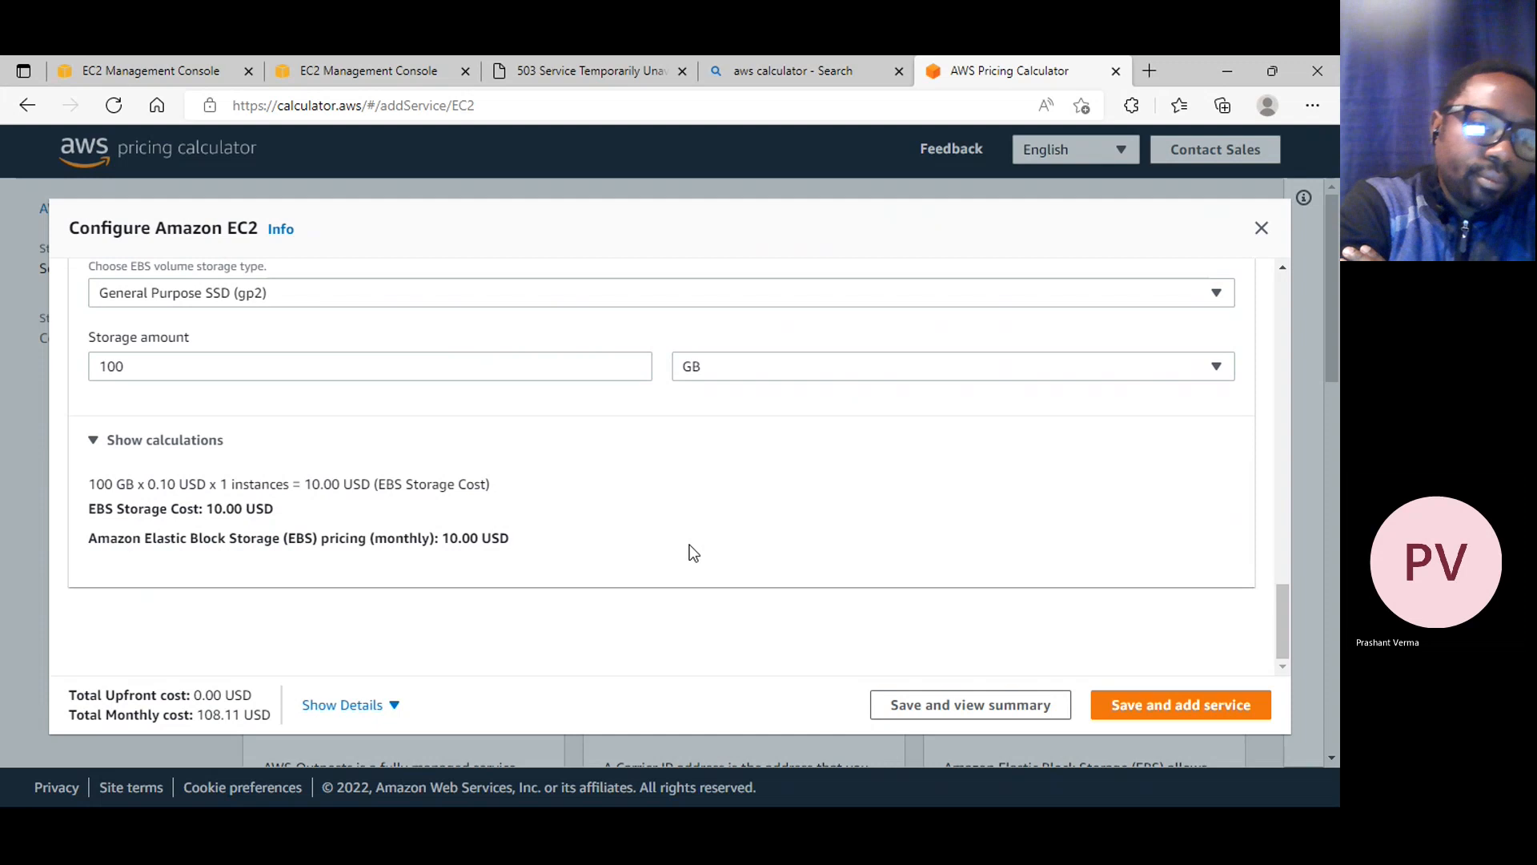
scroll(693, 553, up, 6)
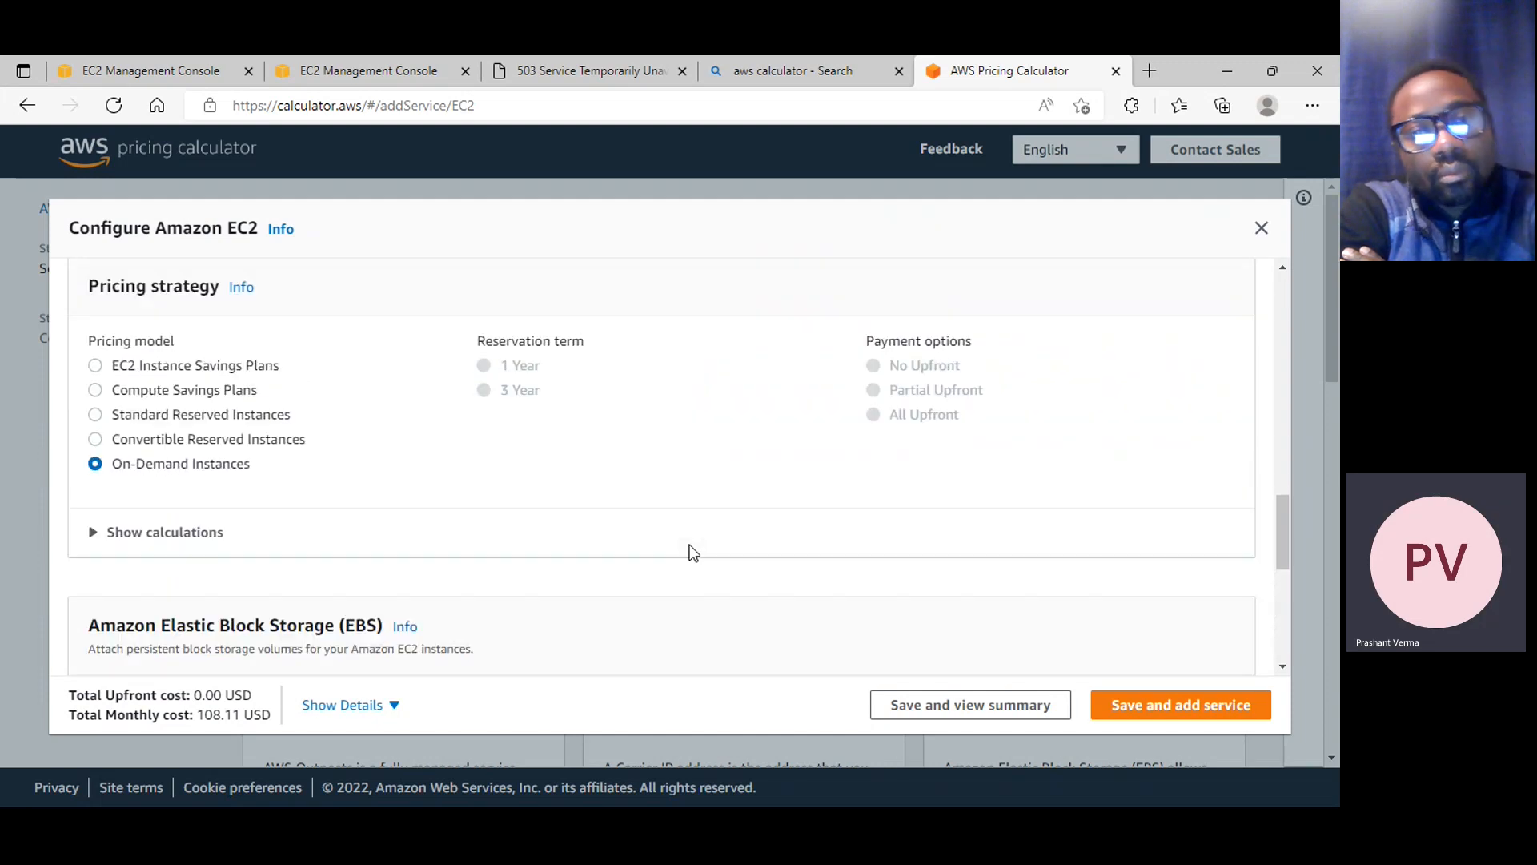
Set the minimum memory requirement per instance to 8 GiB in the EC2 estimate and review the suggested lowest-cost instance
scroll(693, 552, up, 7)
scroll(597, 599, down, 2)
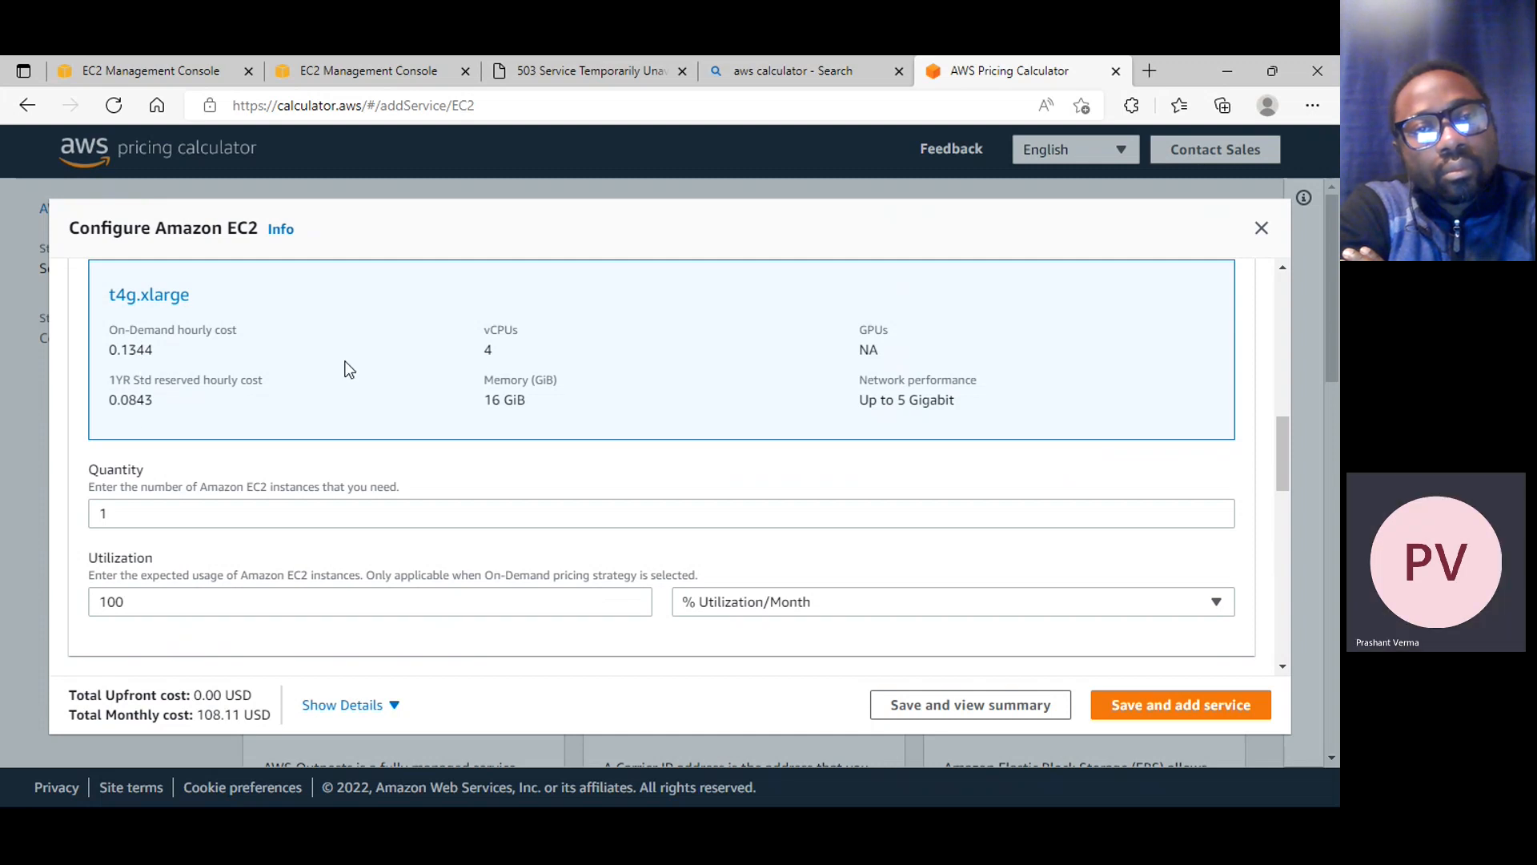
scroll(125, 312, up, 2)
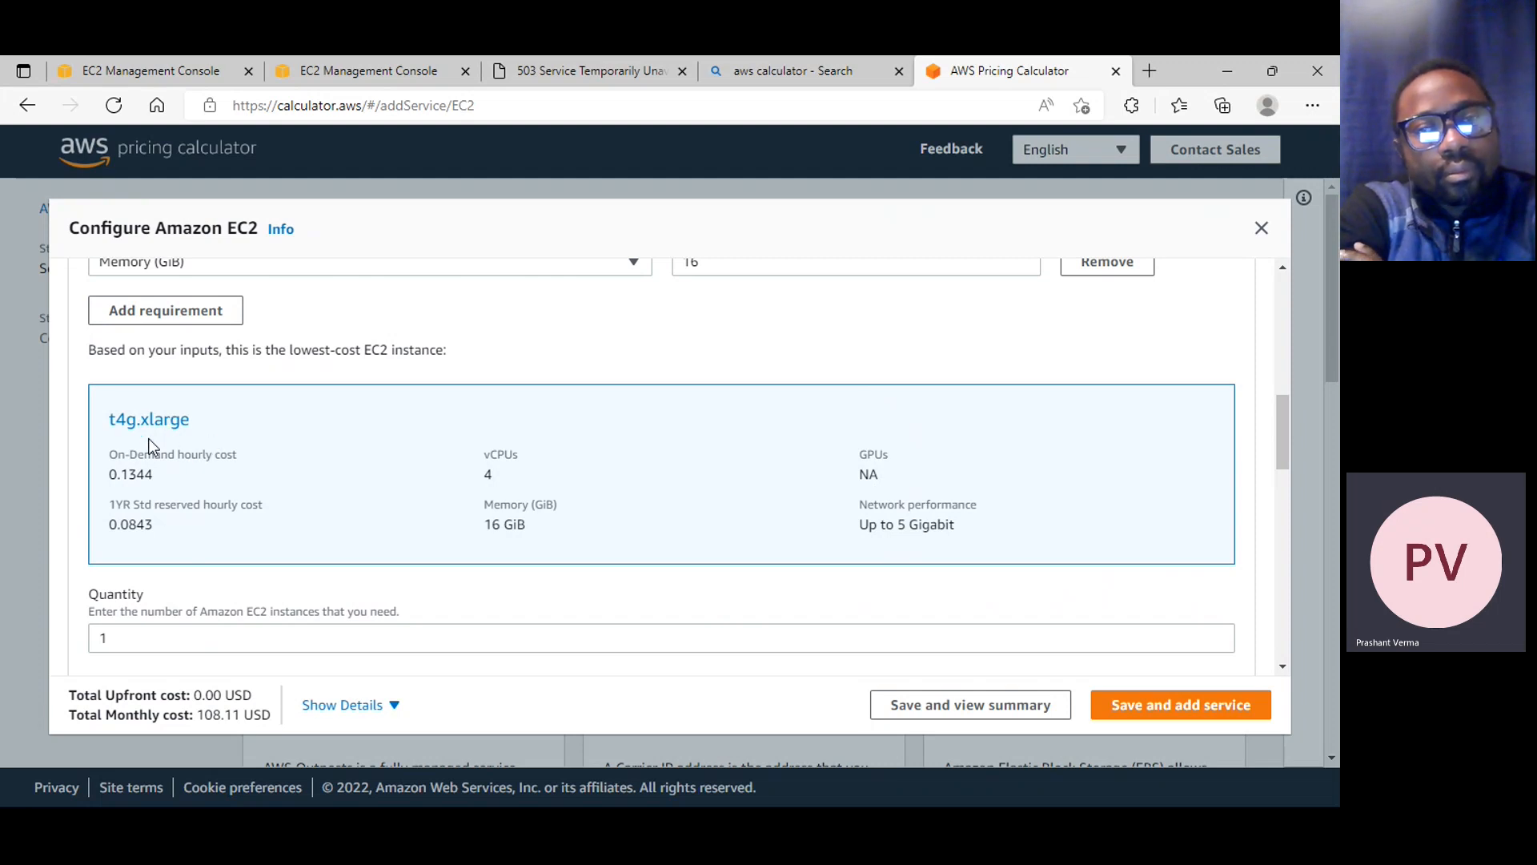
scroll(185, 473, up, 2)
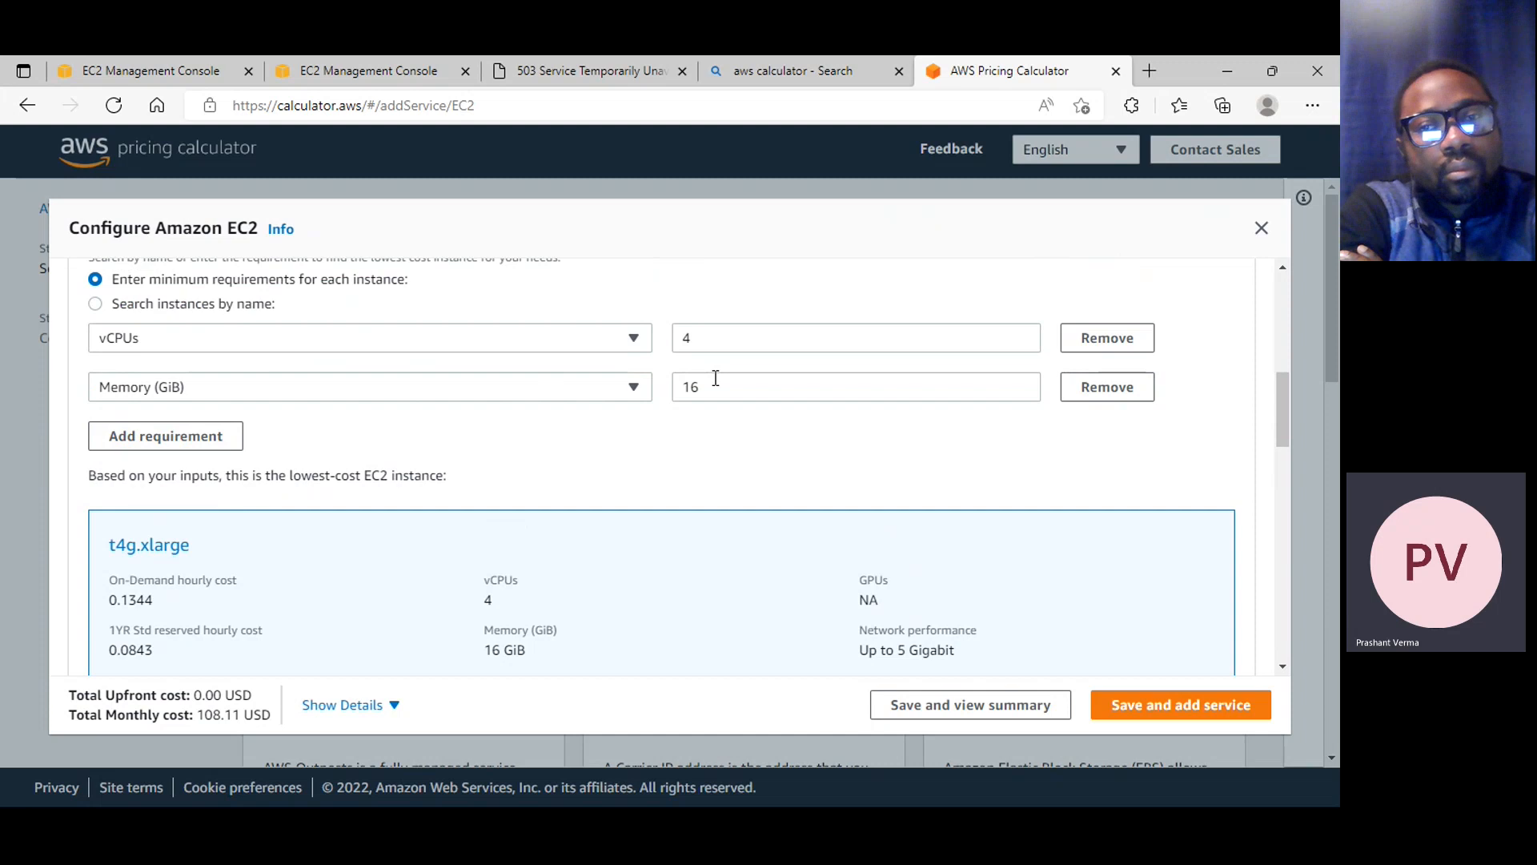
drag(716, 378, 652, 388)
text(8)
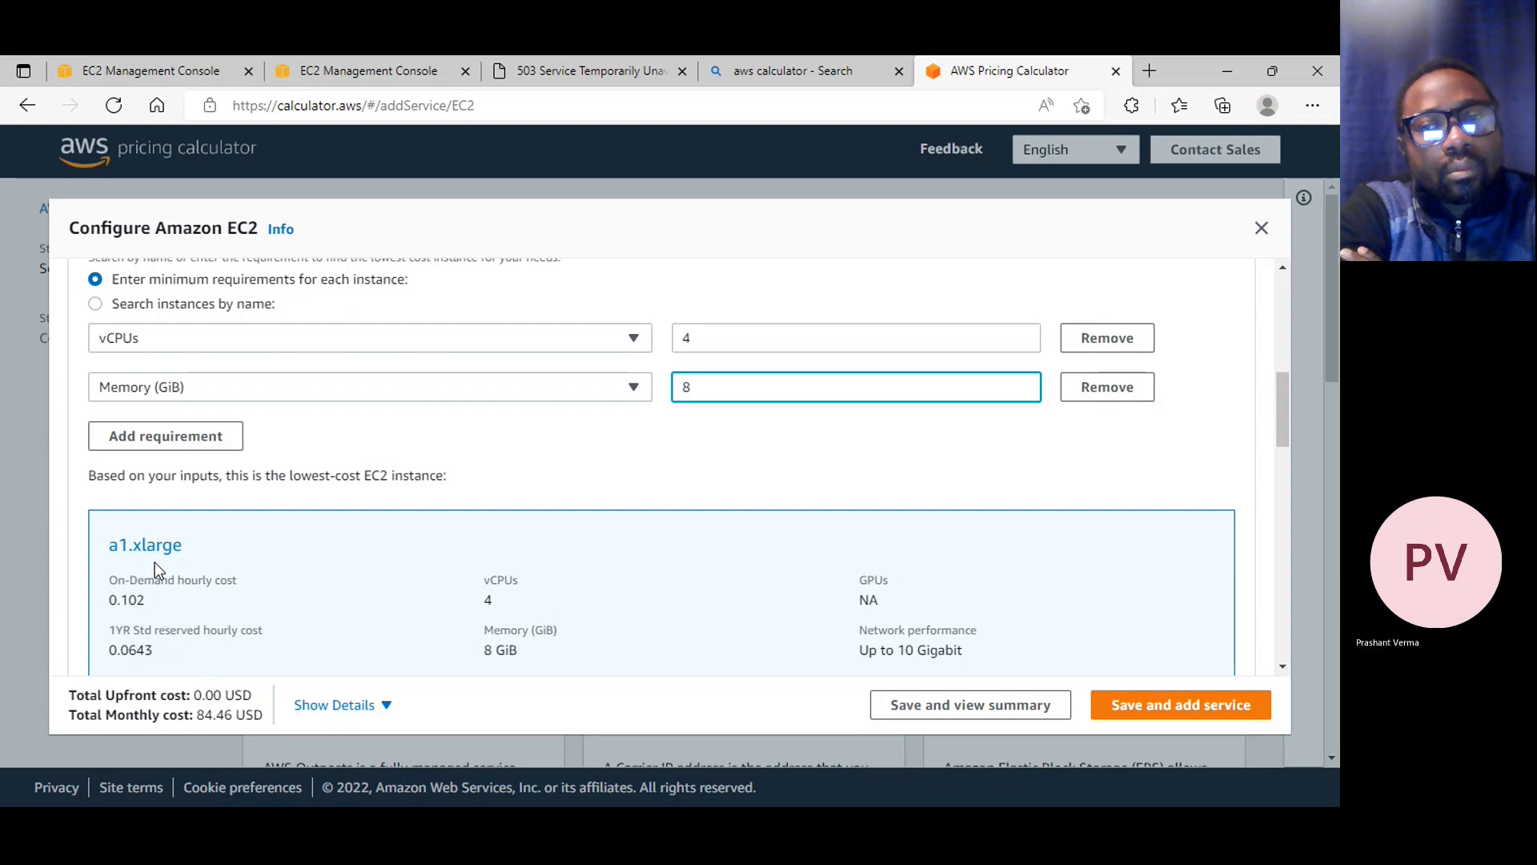
scroll(155, 562, down, 5)
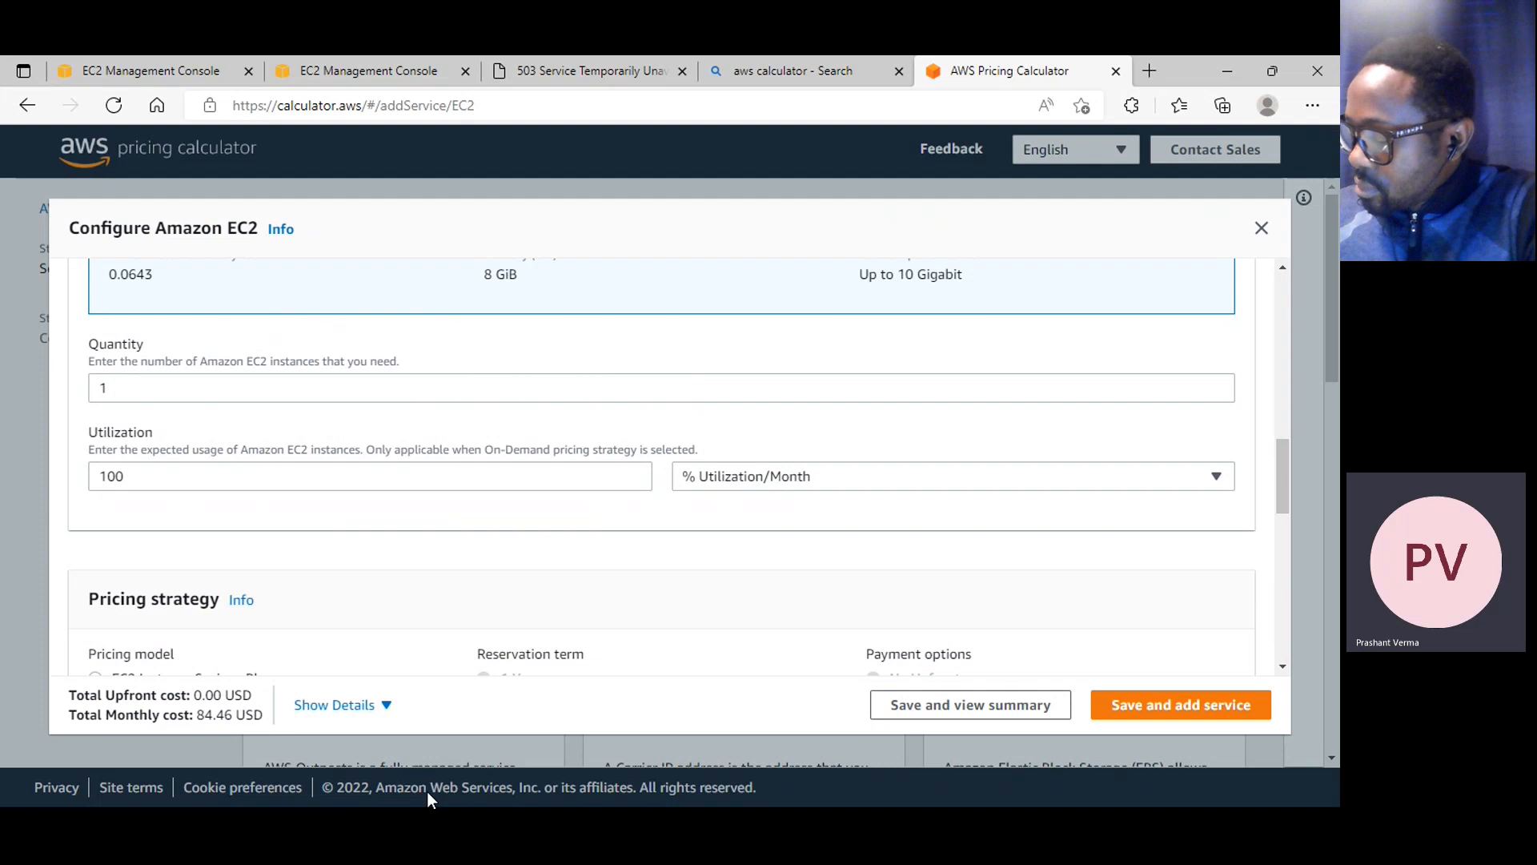
scroll(1109, 315, up, 3)
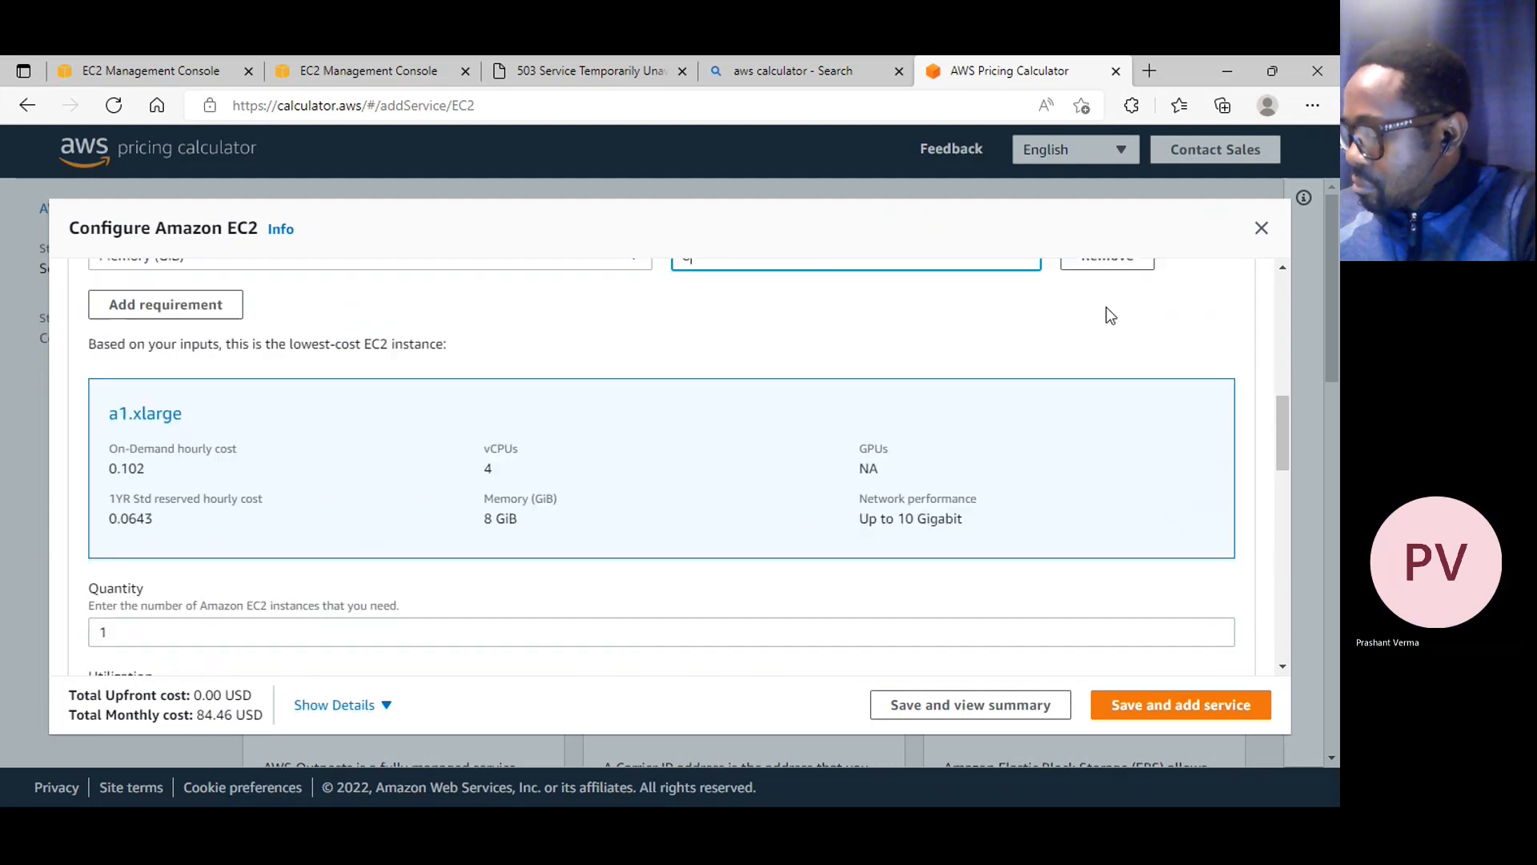
Close the Amazon EC2 estimate configuration without saving it and close the pricing calculator
click(1262, 229)
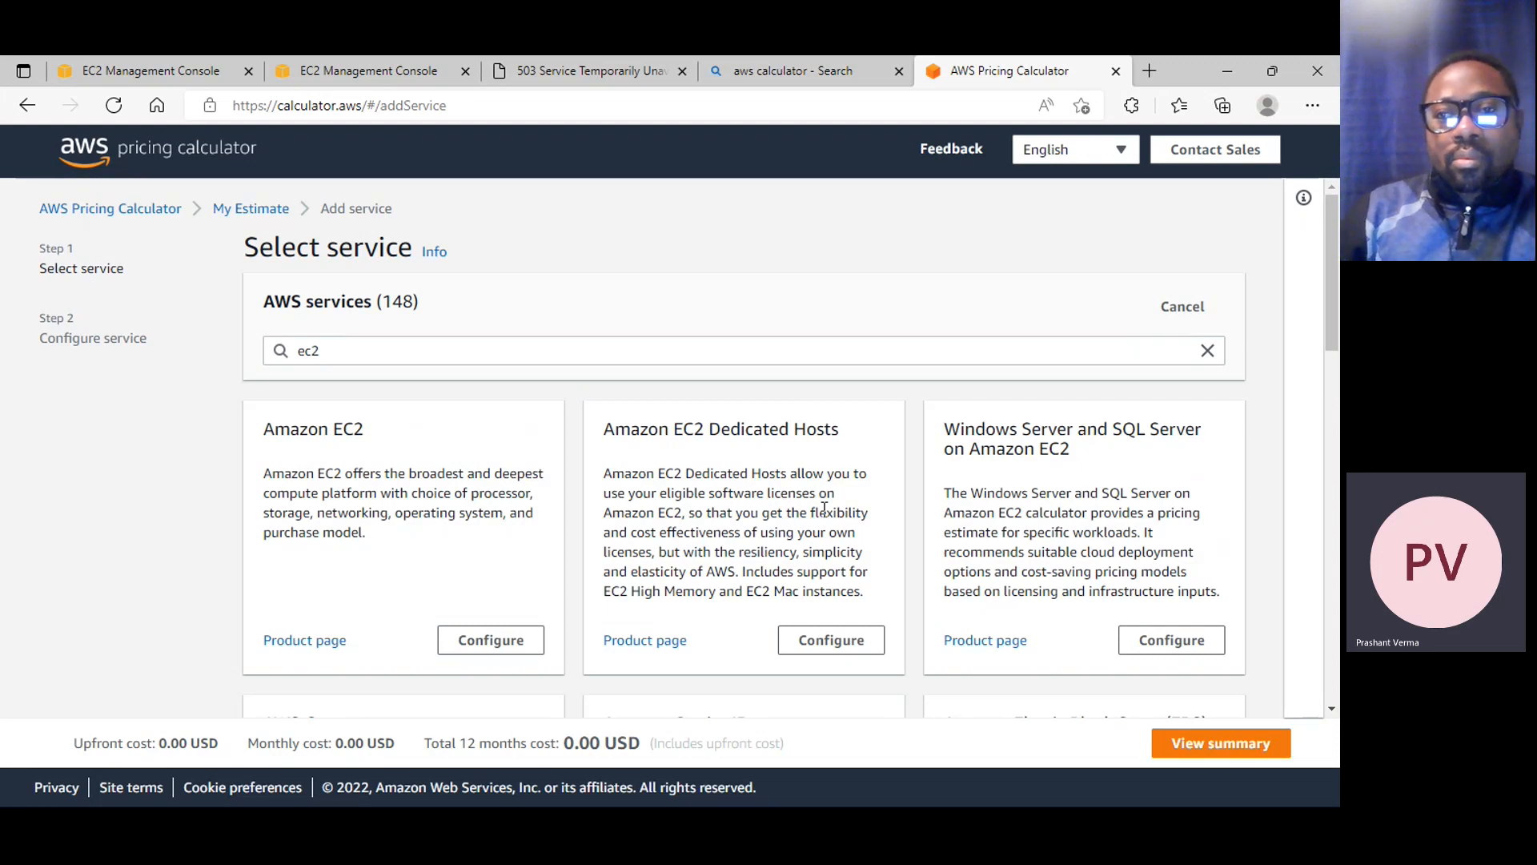
scroll(824, 508, down, 5)
scroll(808, 387, up, 4)
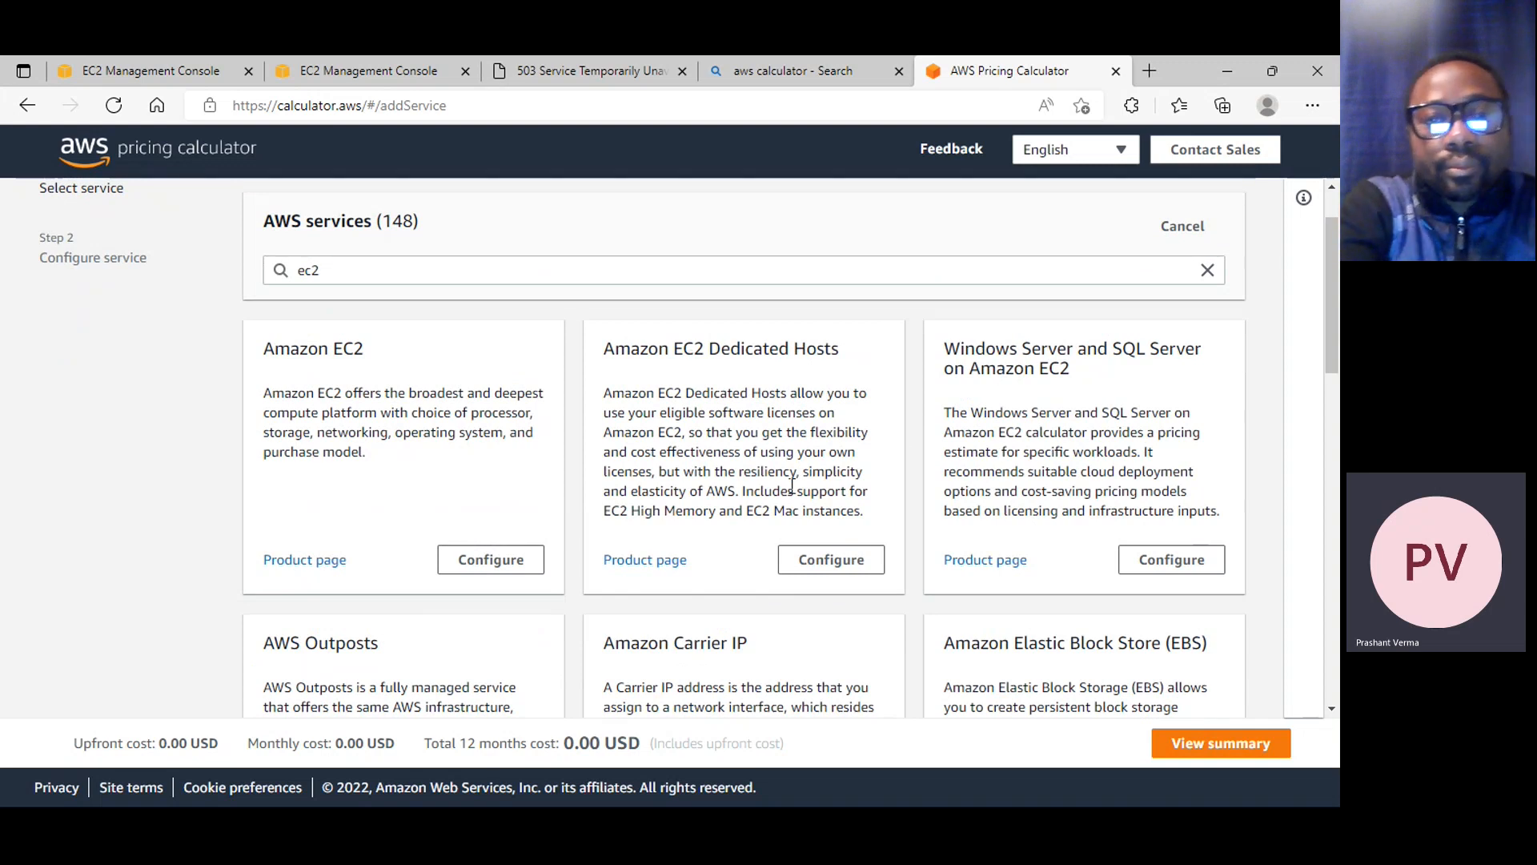
scroll(842, 511, down, 5)
scroll(583, 323, up, 6)
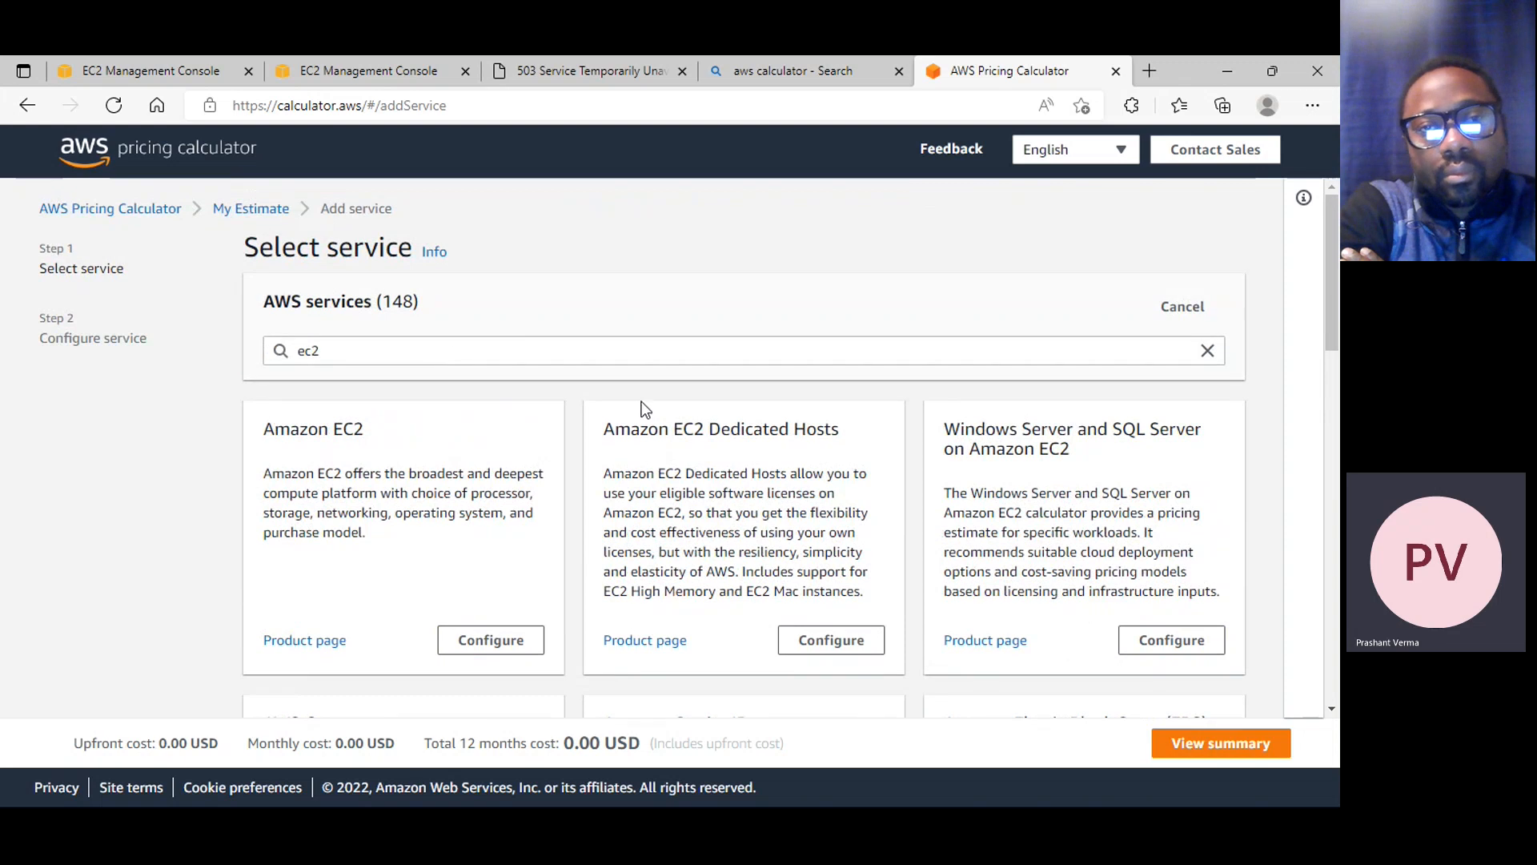
click(1116, 72)
Return to the EC2 launch configuration and choose t2.micro as its instance type
click(392, 76)
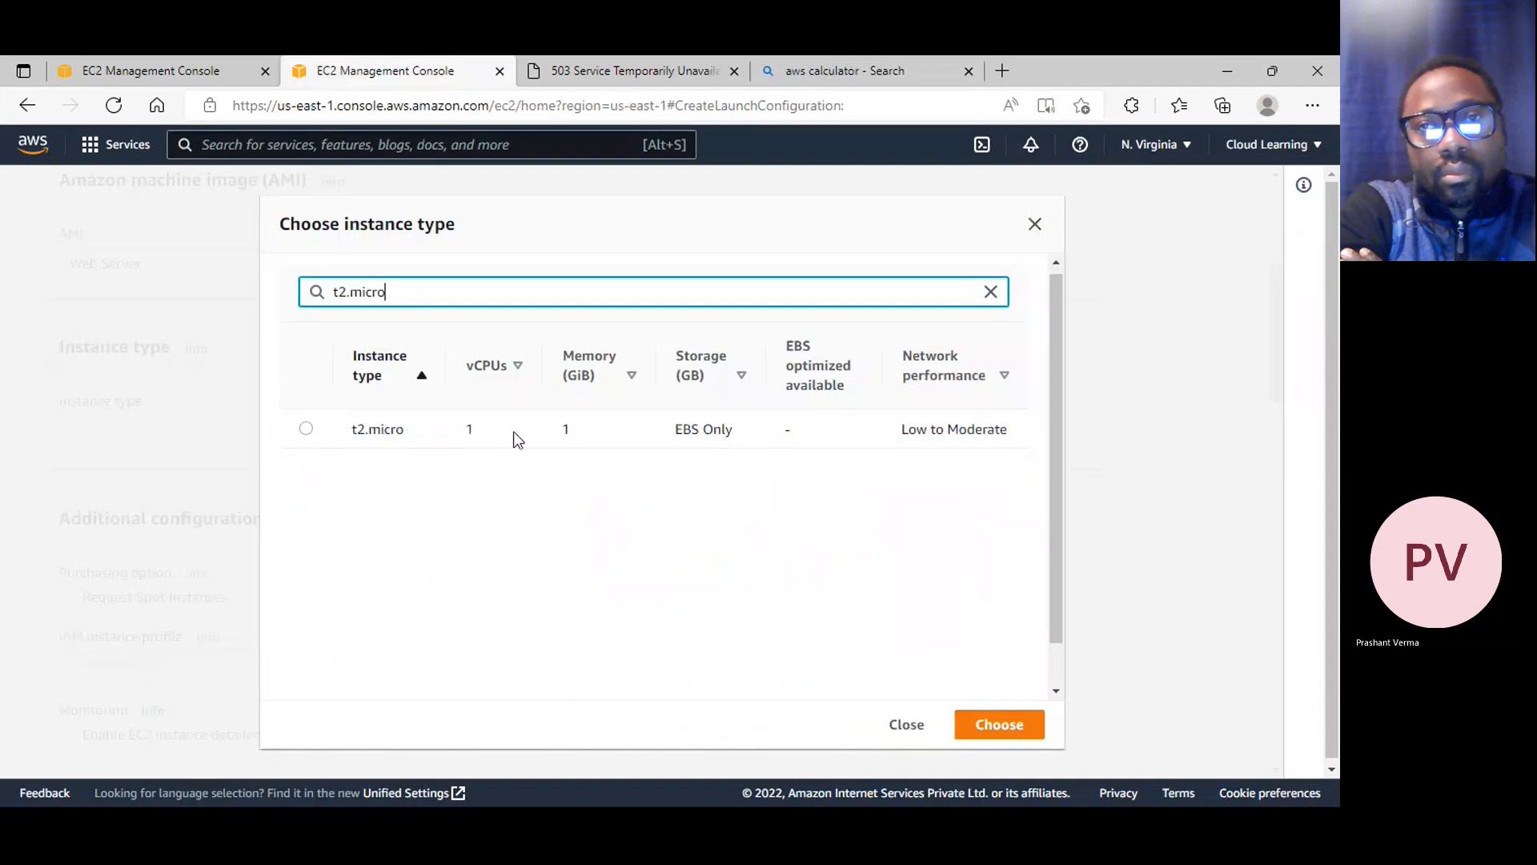
click(303, 430)
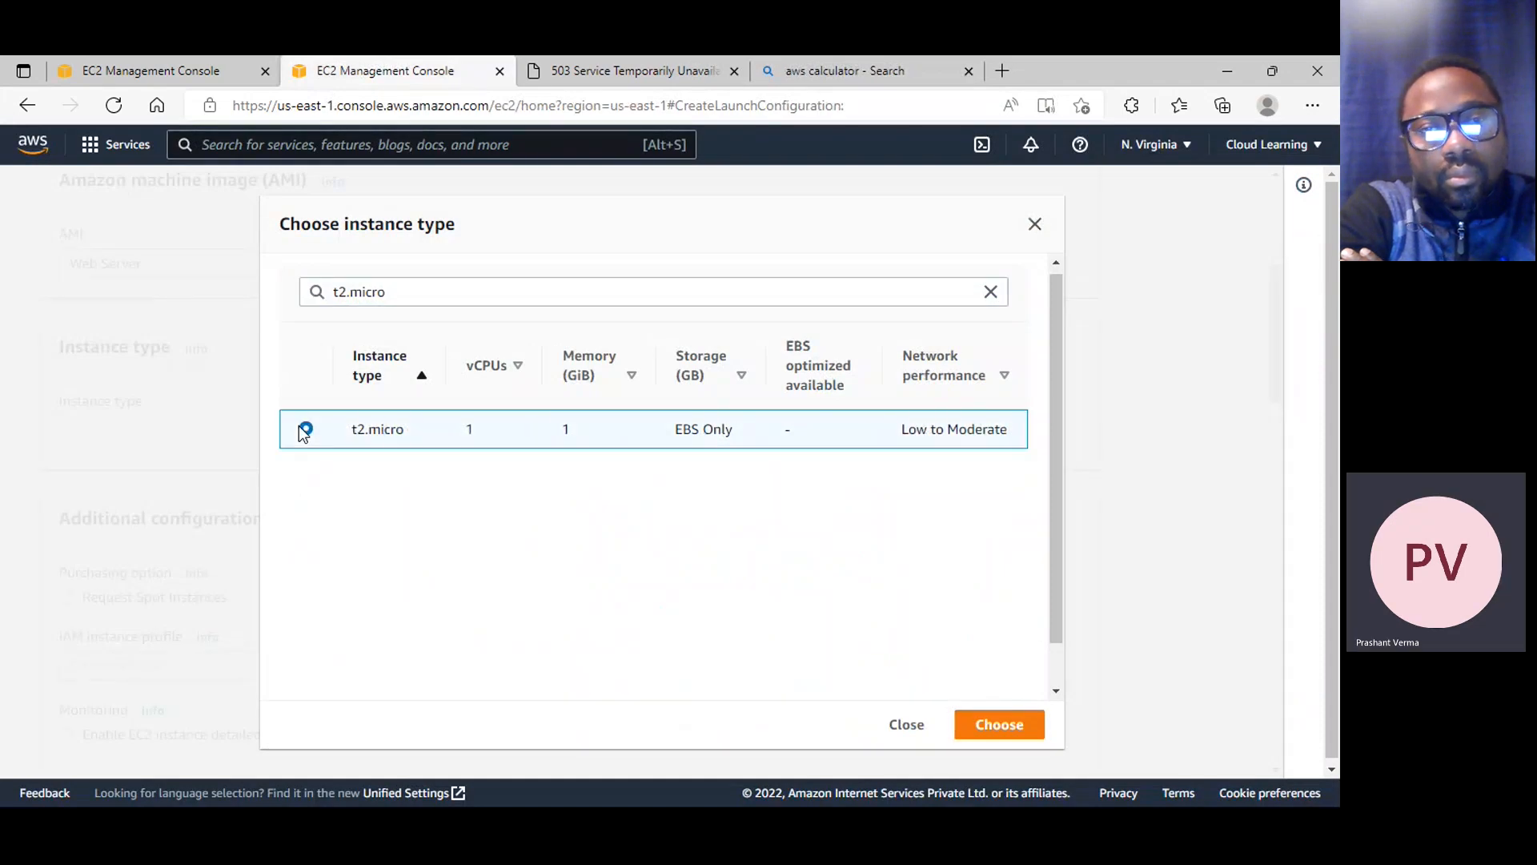
click(1023, 730)
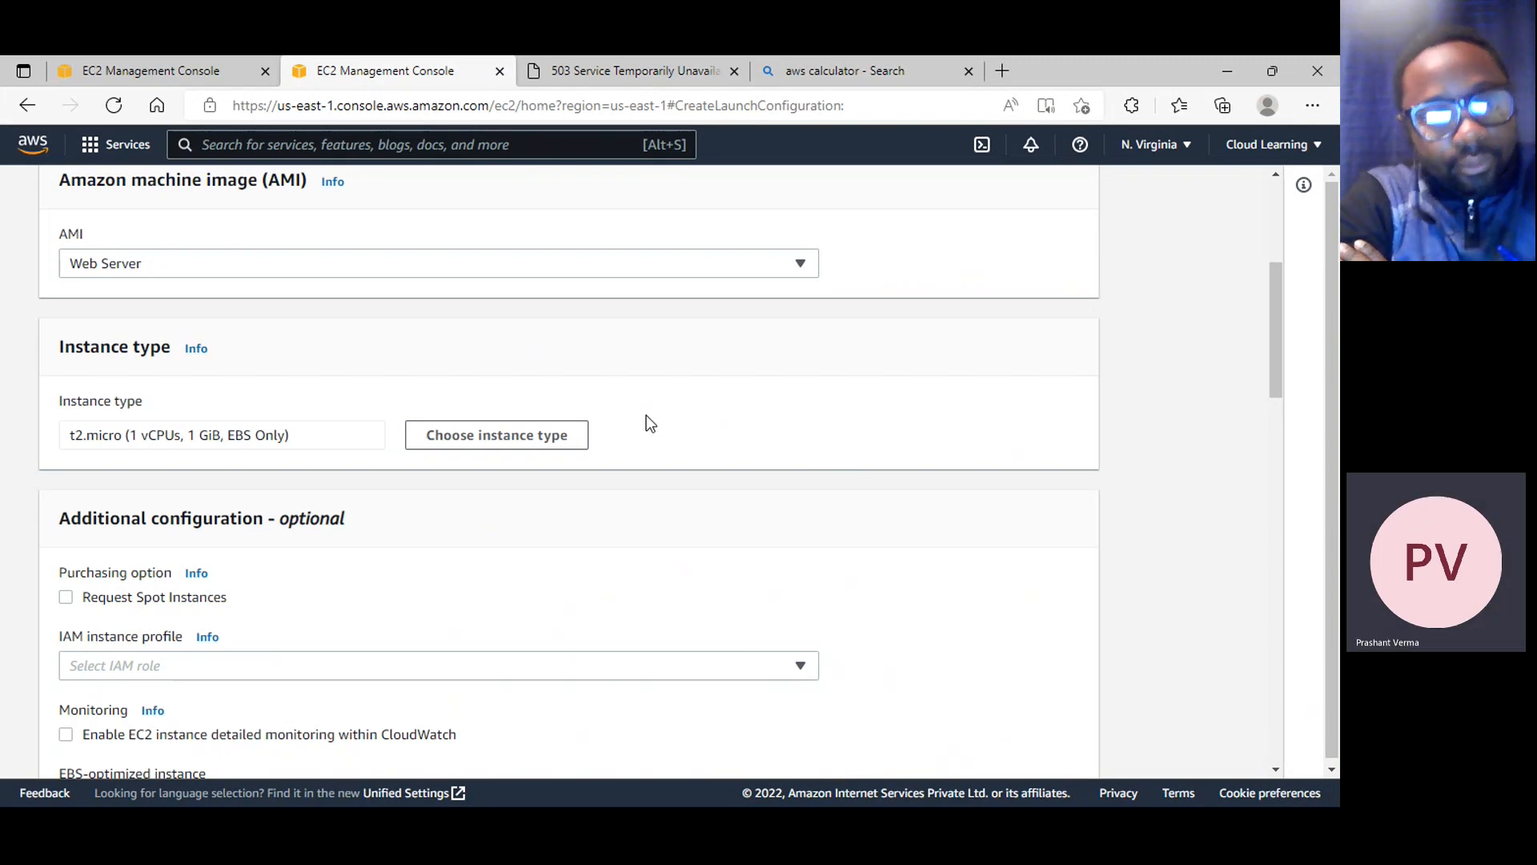
Examine the launch configuration's additional configuration options, including the available IAM instance profiles, without choosing one
scroll(647, 420, down, 1)
scroll(646, 416, down, 2)
scroll(432, 425, up, 3)
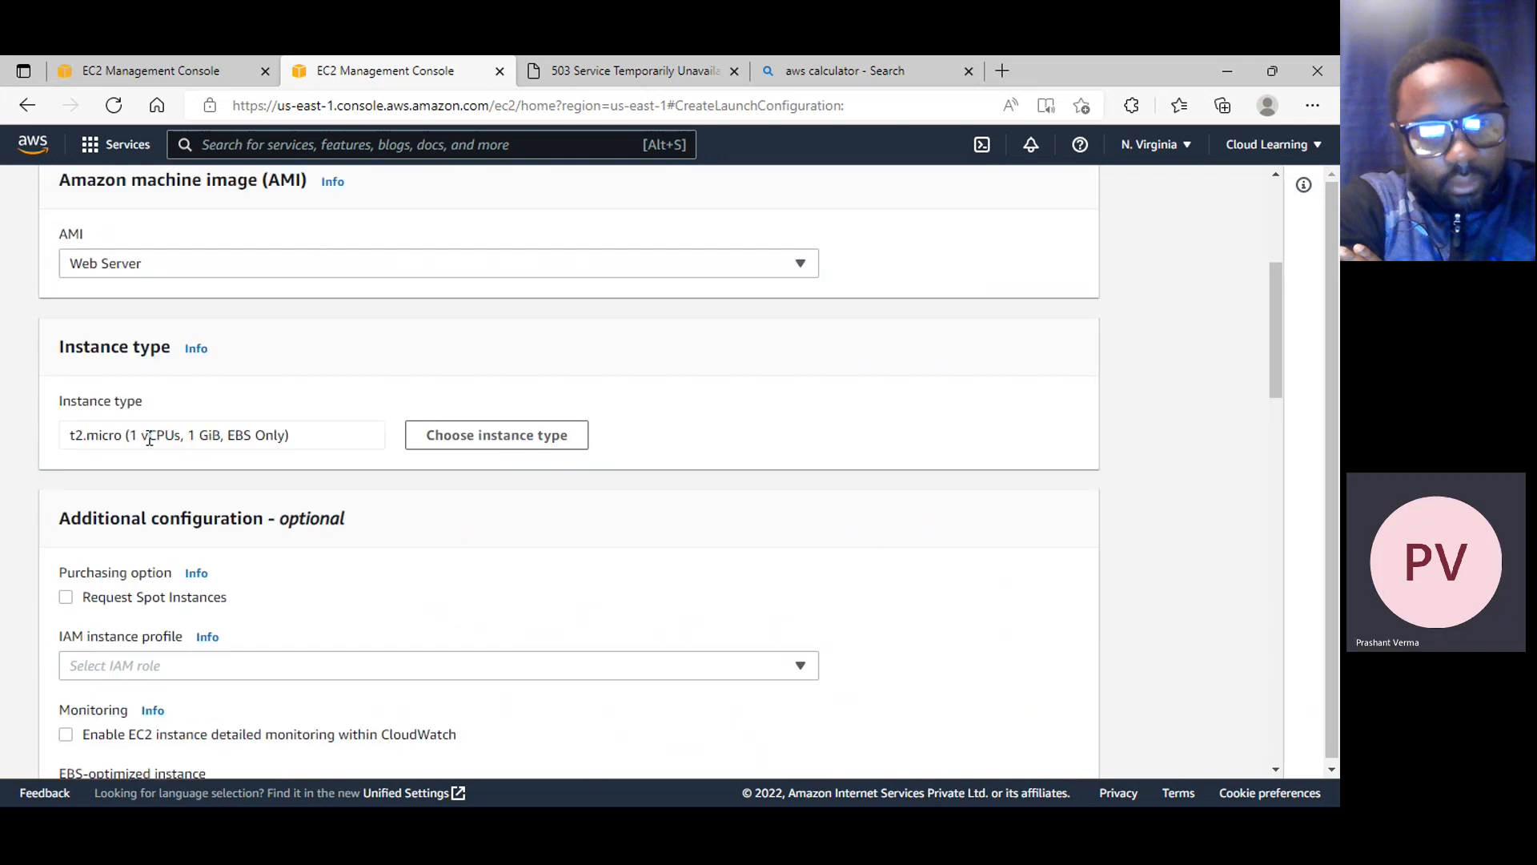
scroll(241, 446, down, 3)
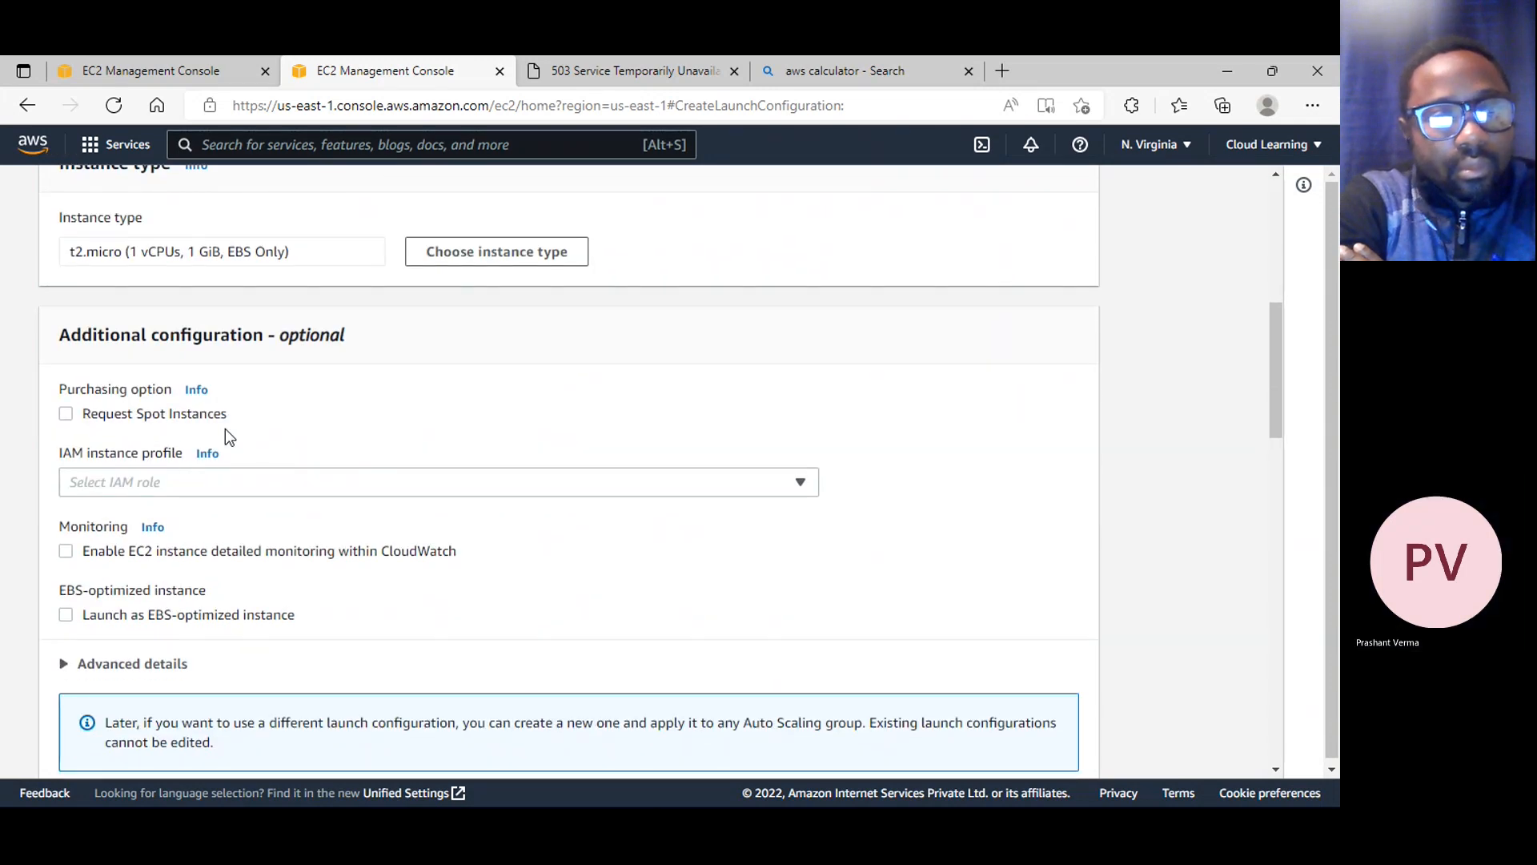
scroll(240, 439, down, 3)
scroll(418, 470, down, 2)
scroll(419, 466, up, 4)
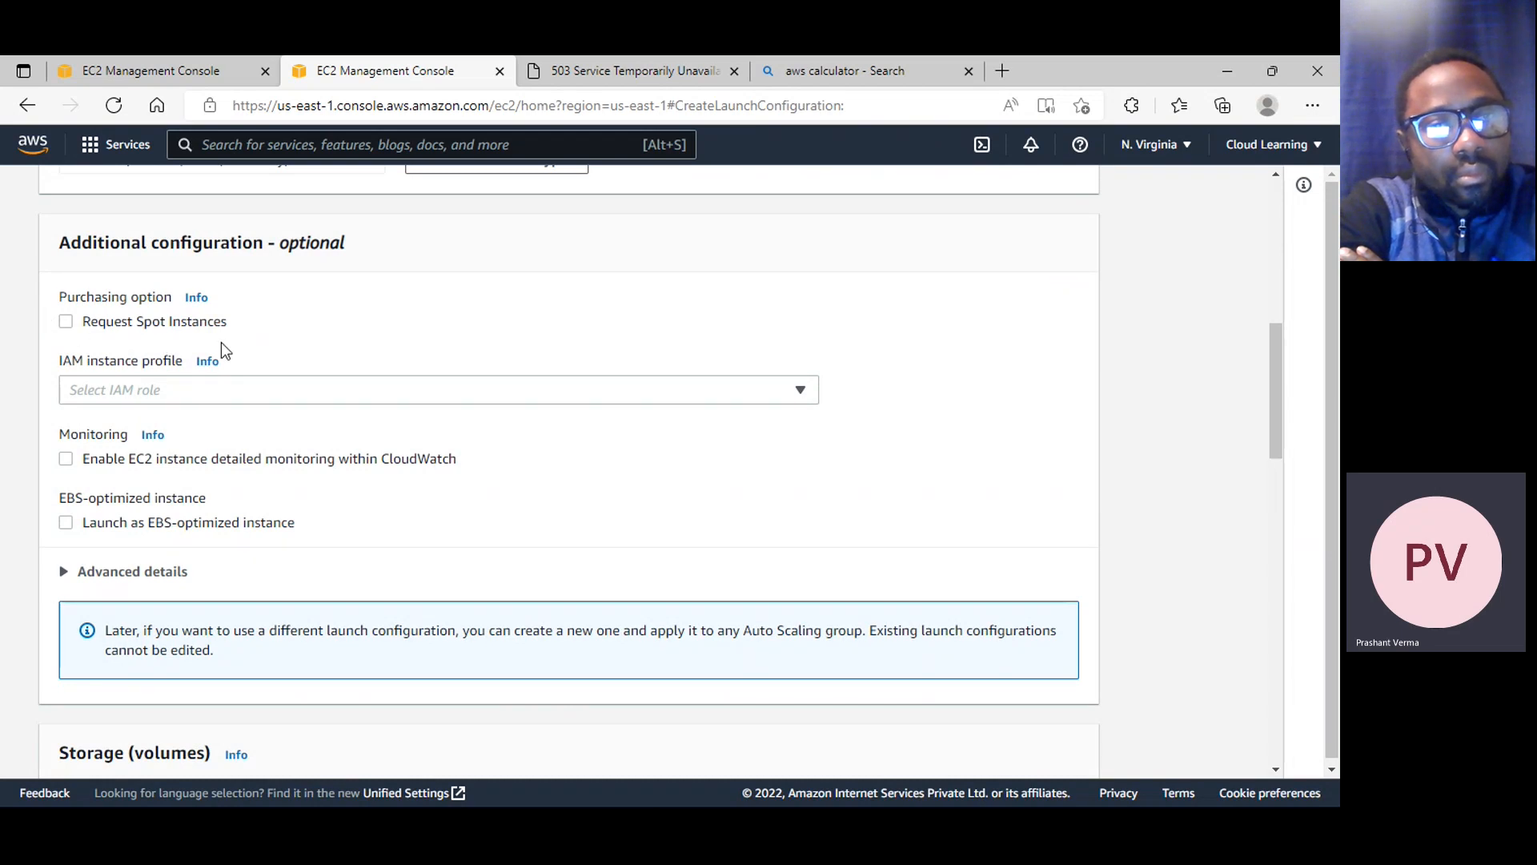
click(152, 393)
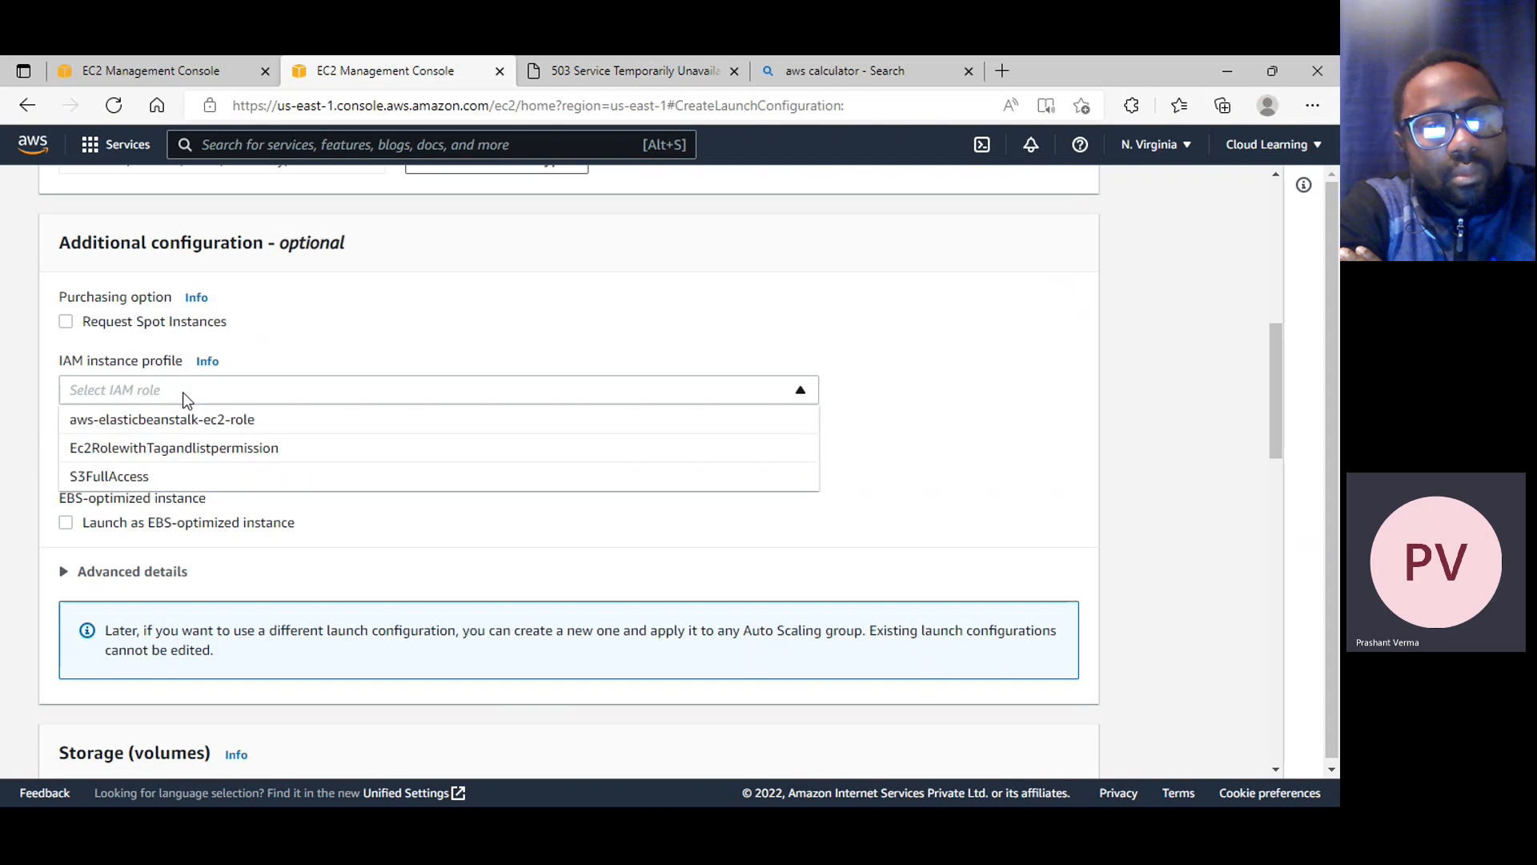
click(441, 359)
Assign the existing security group WebSecurityGroup to the launch configuration, leaving the storage volumes as they are
scroll(309, 466, down, 2)
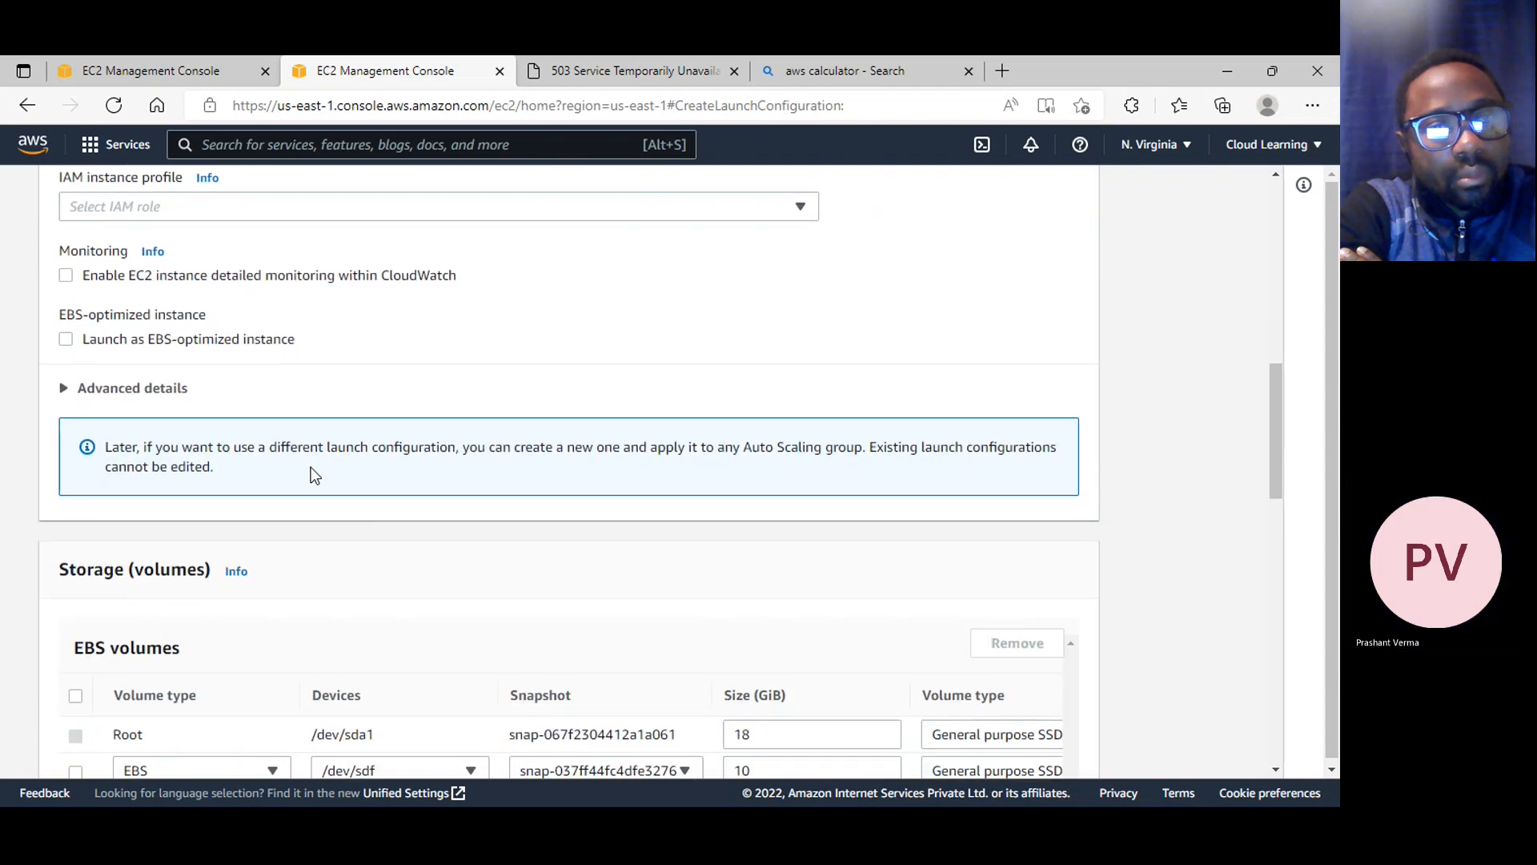
scroll(311, 467, down, 3)
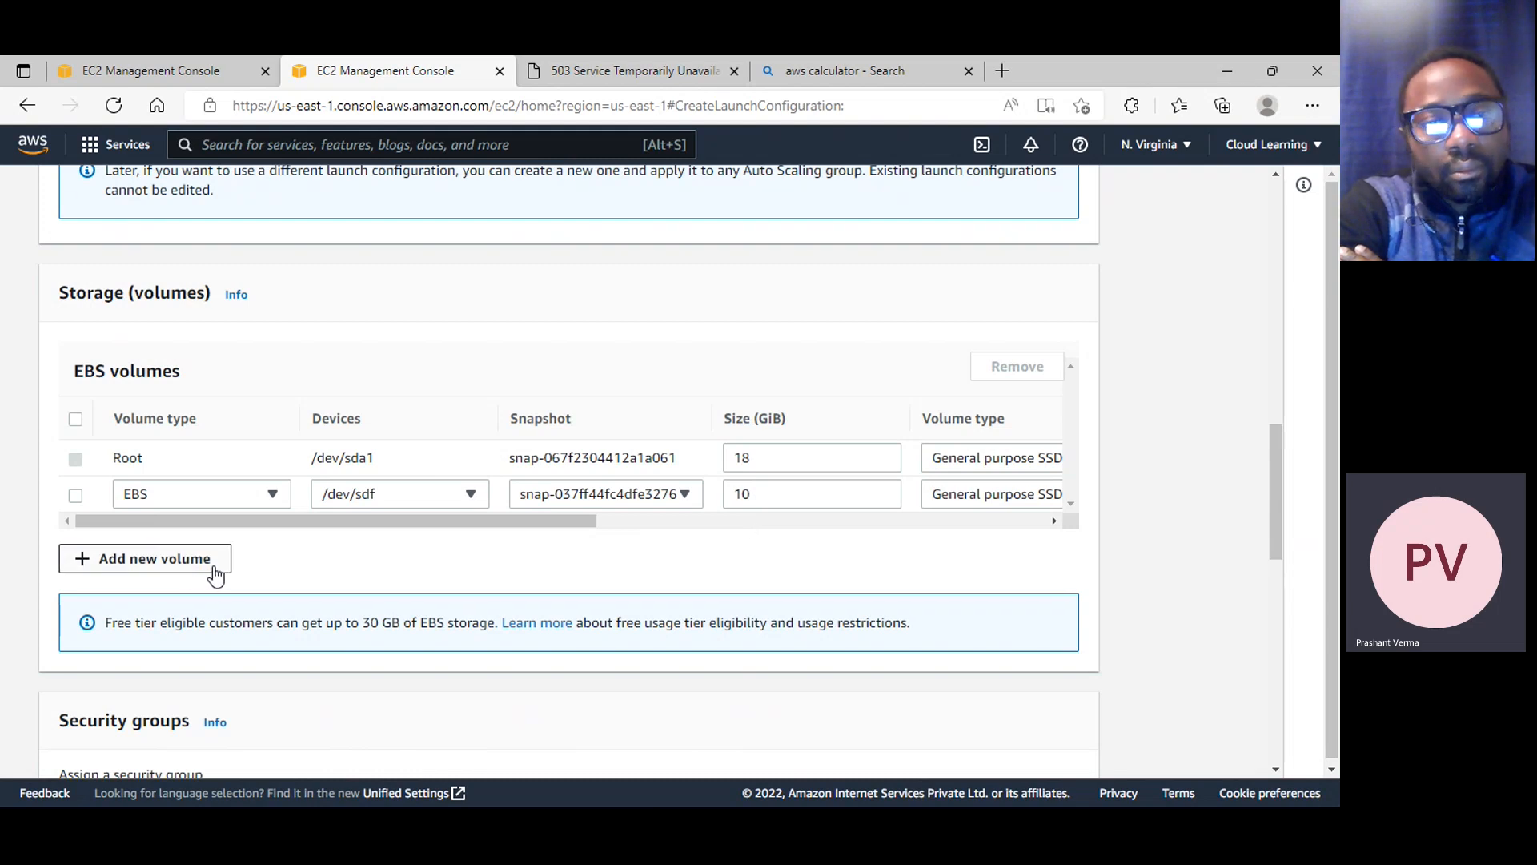
scroll(481, 530, down, 5)
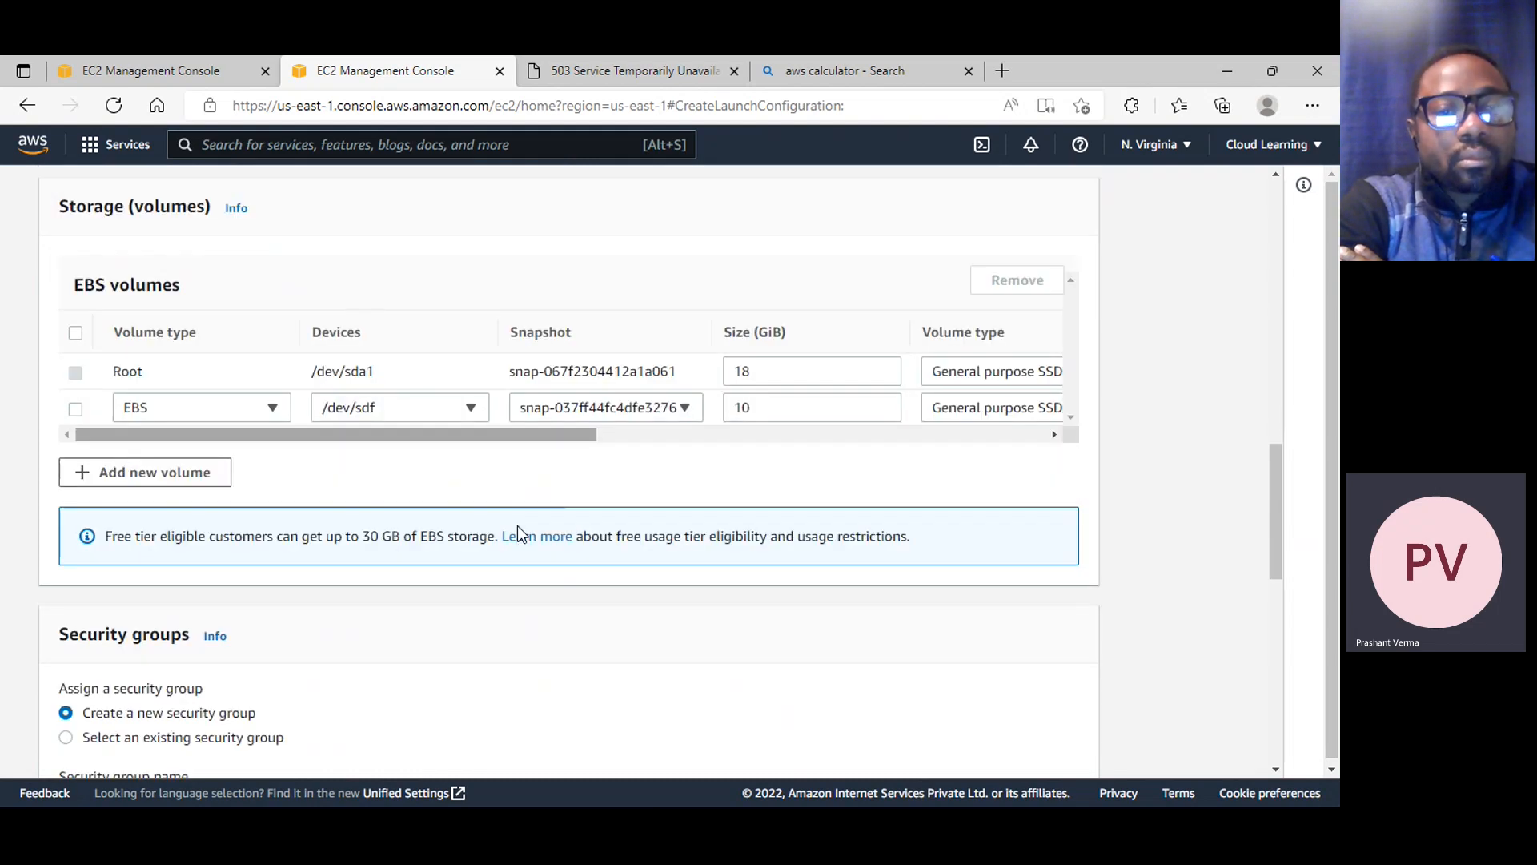
scroll(333, 507, down, 1)
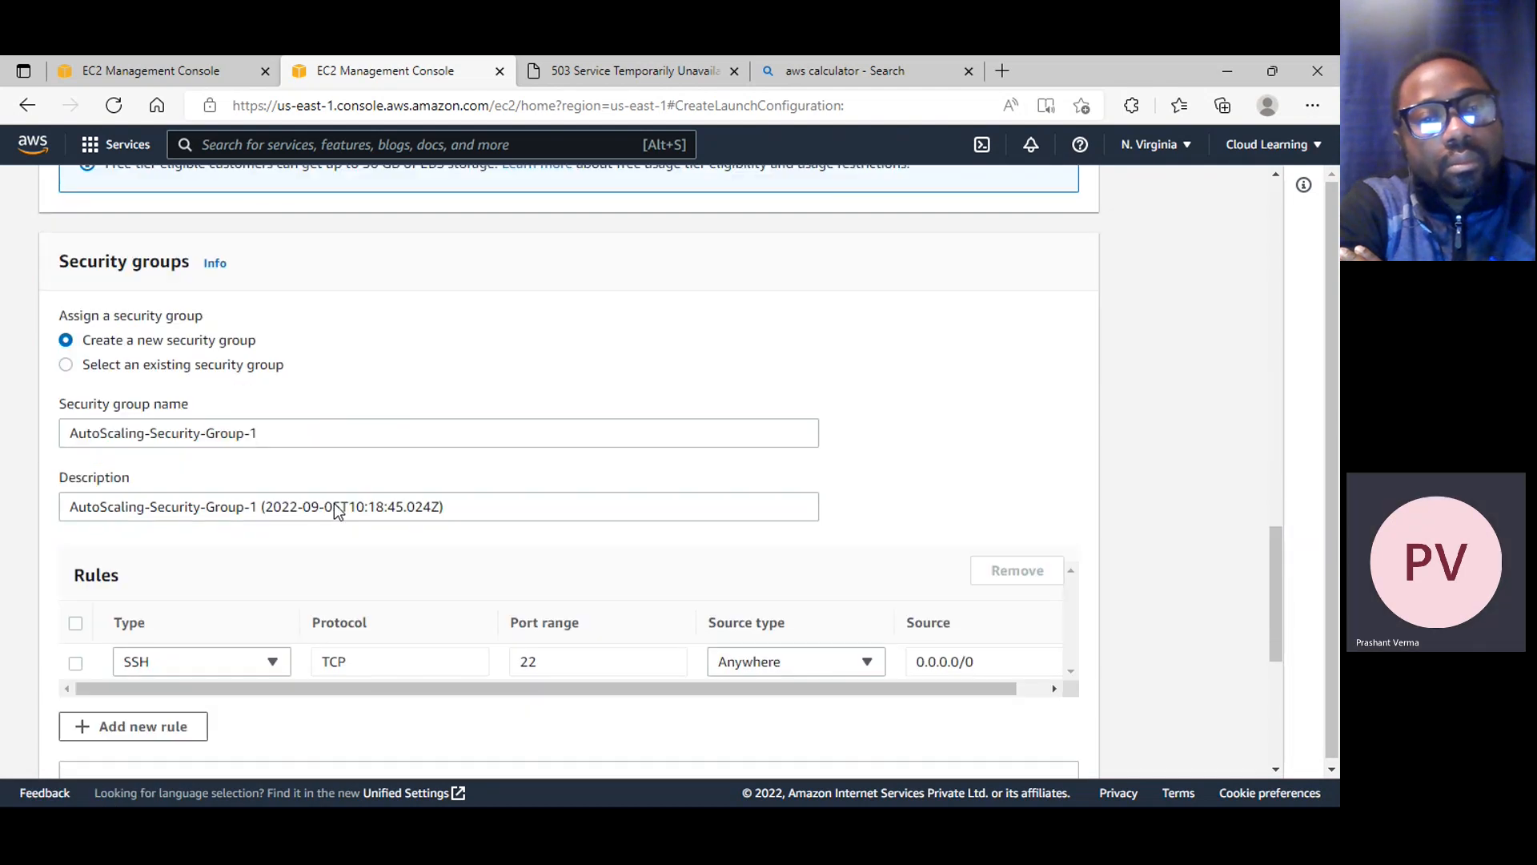
click(156, 365)
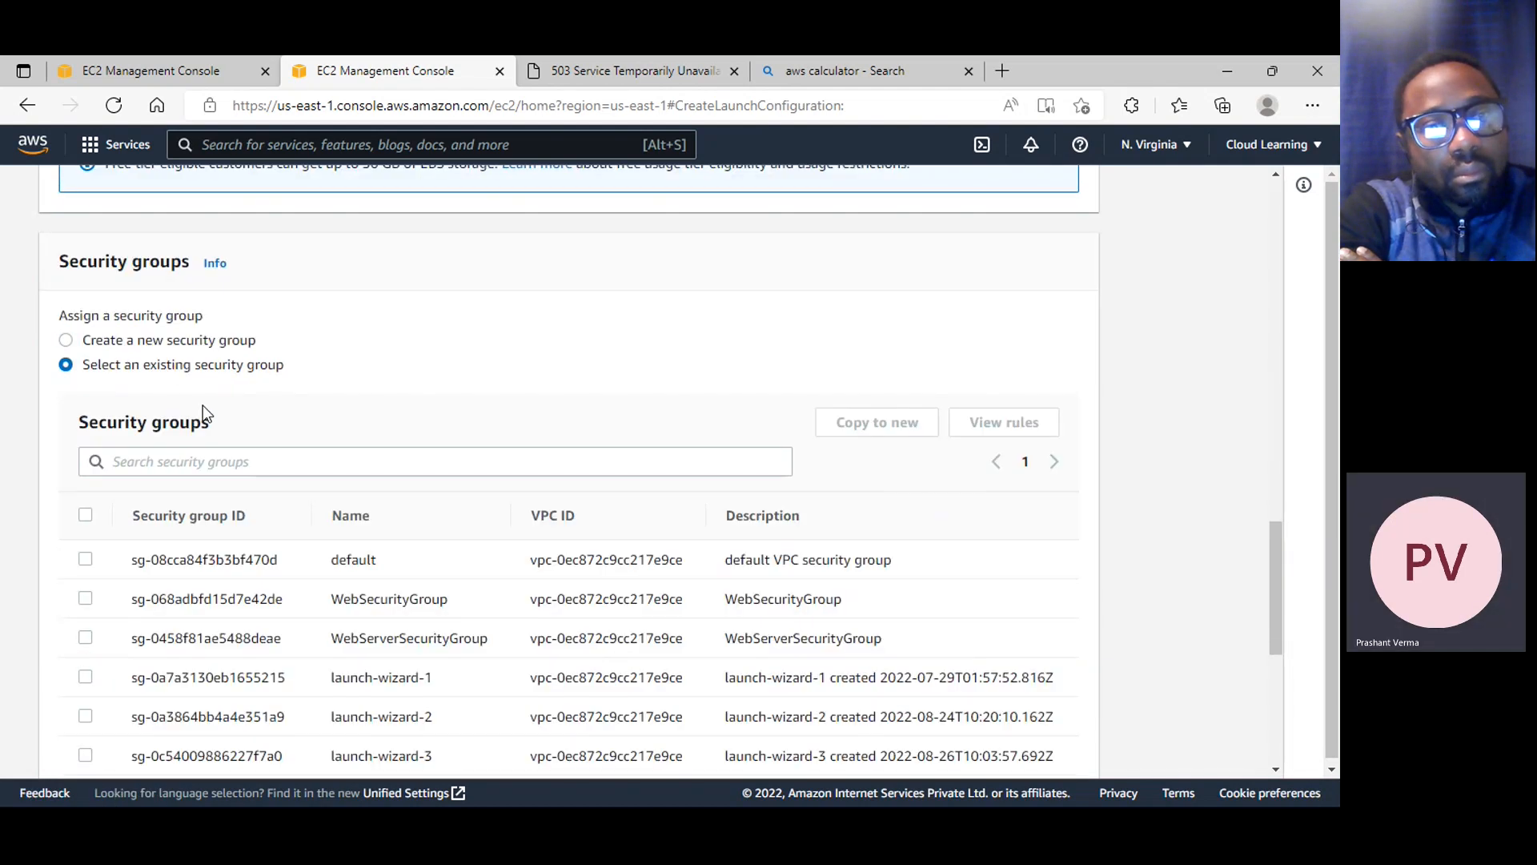
scroll(464, 525, down, 3)
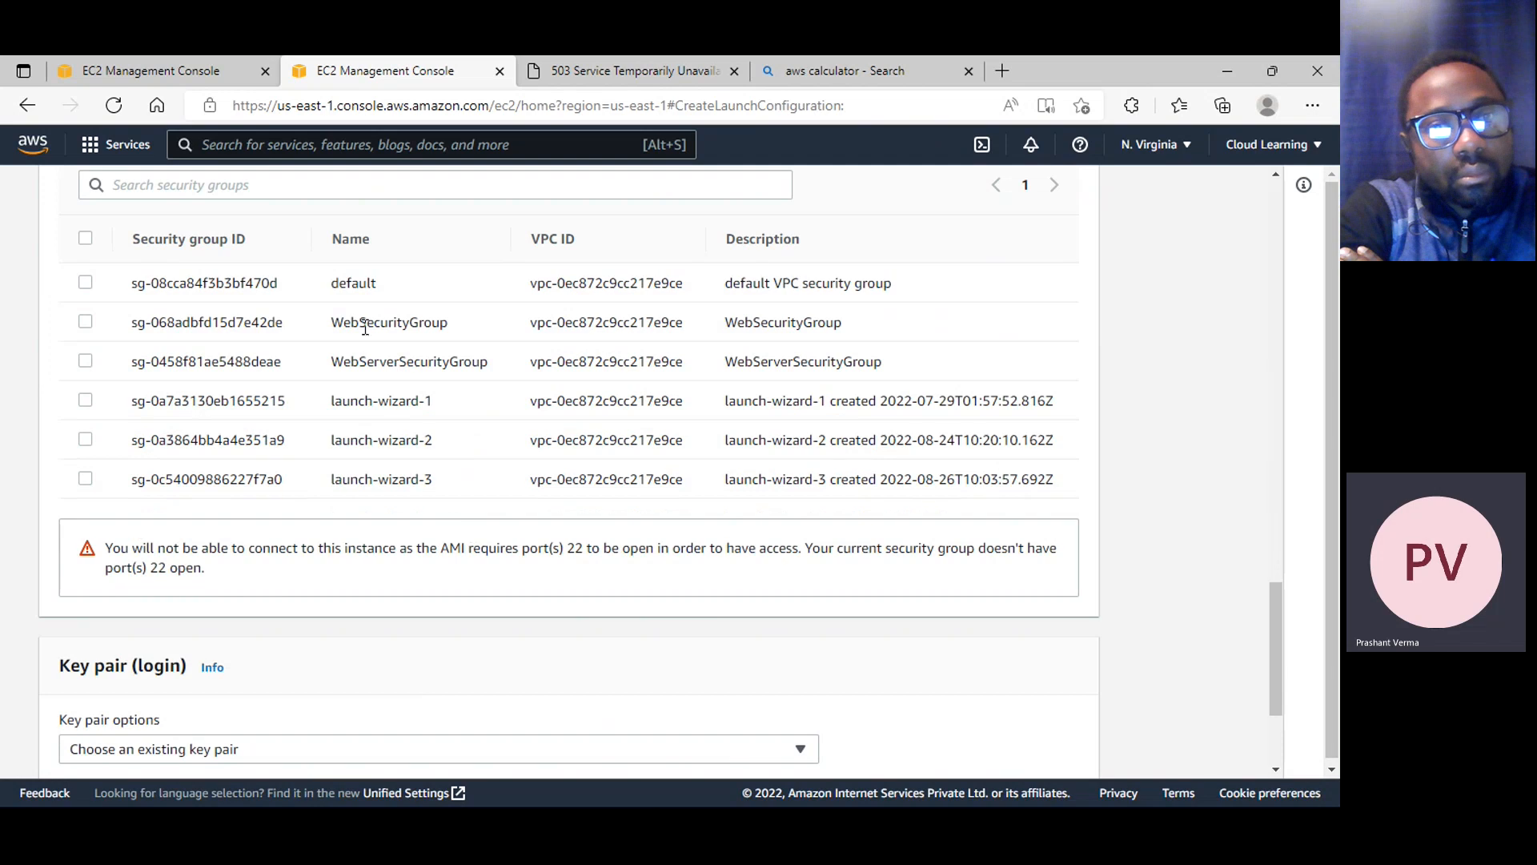
click(85, 322)
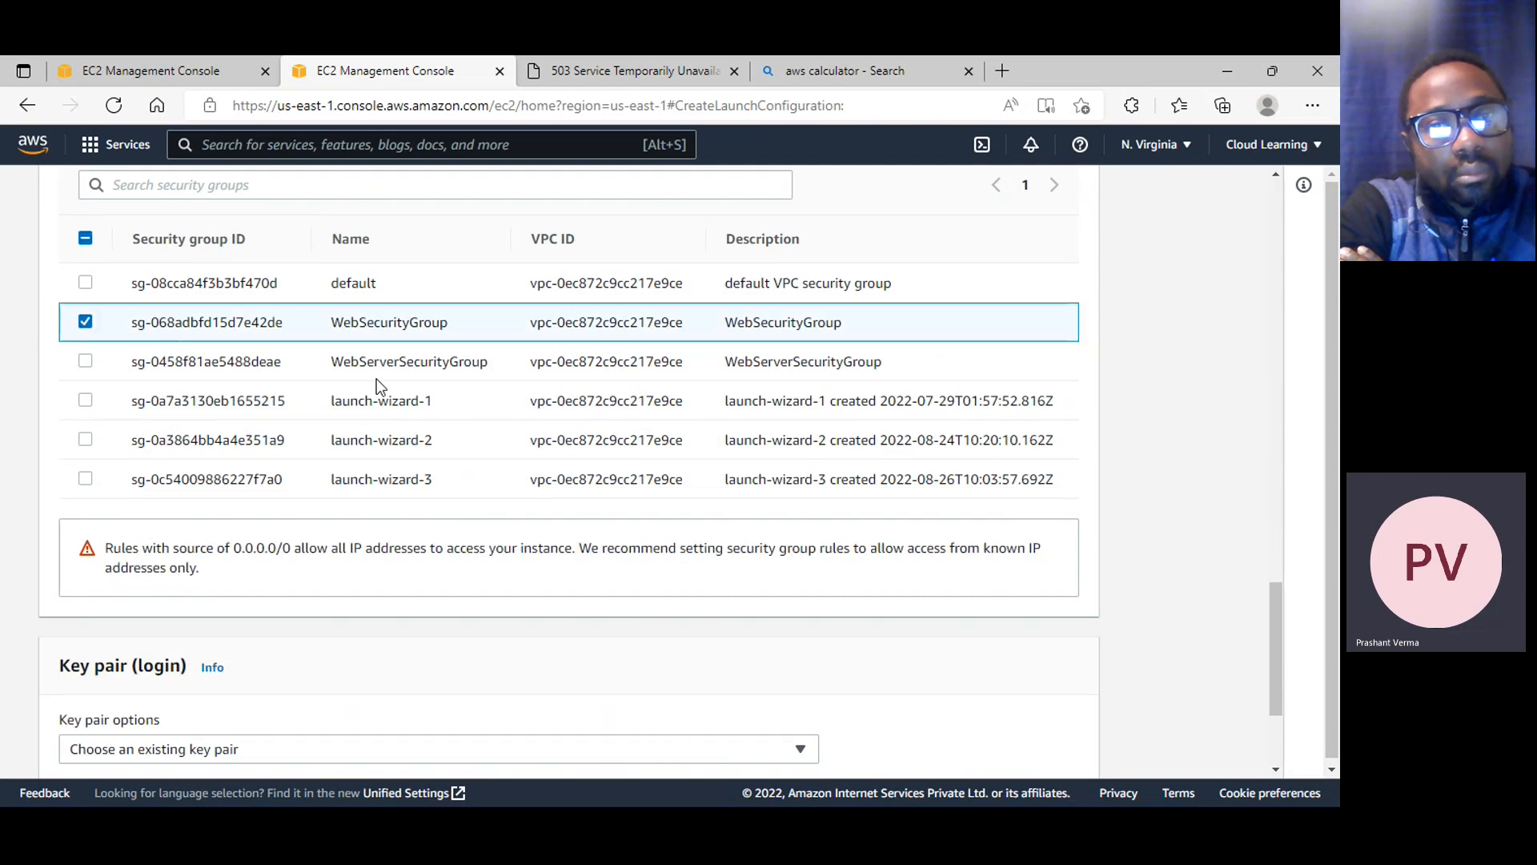
Use the existing key pair jackserverkey for login and acknowledge having access to its private key file
scroll(381, 387, down, 3)
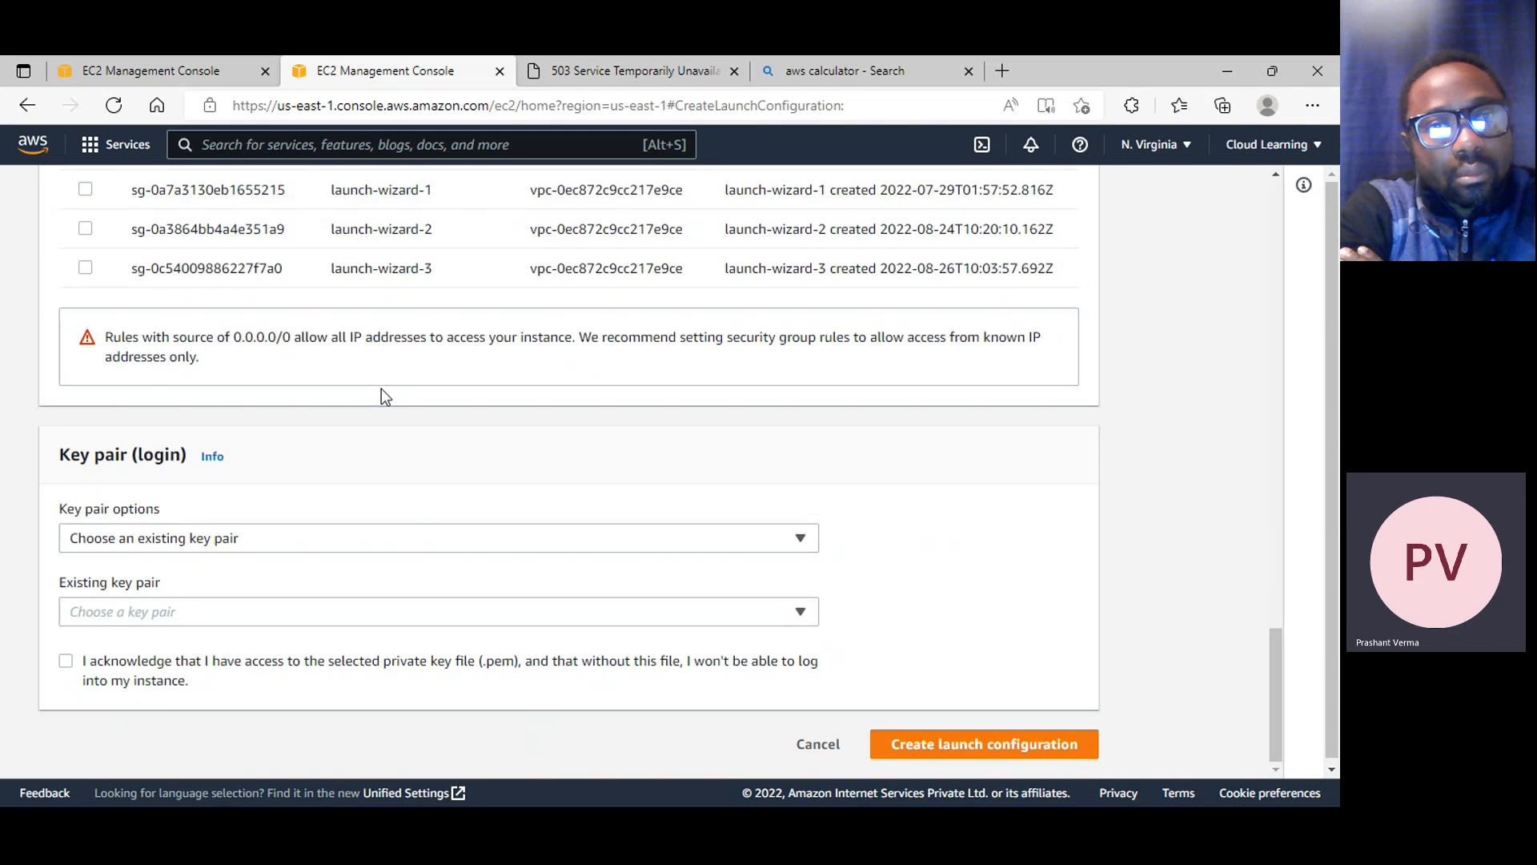
click(290, 536)
click(216, 563)
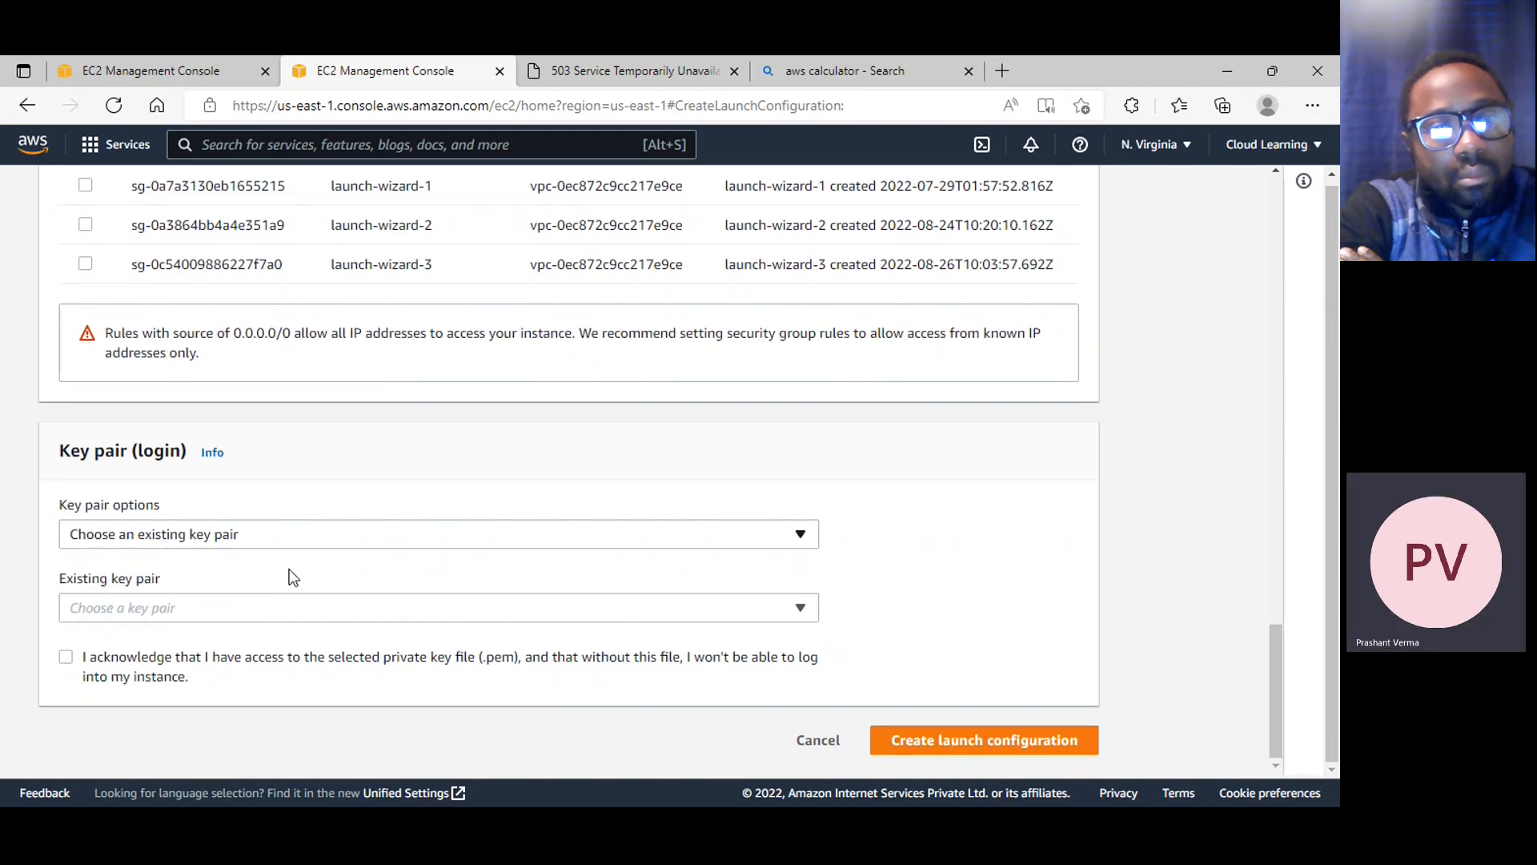
click(203, 618)
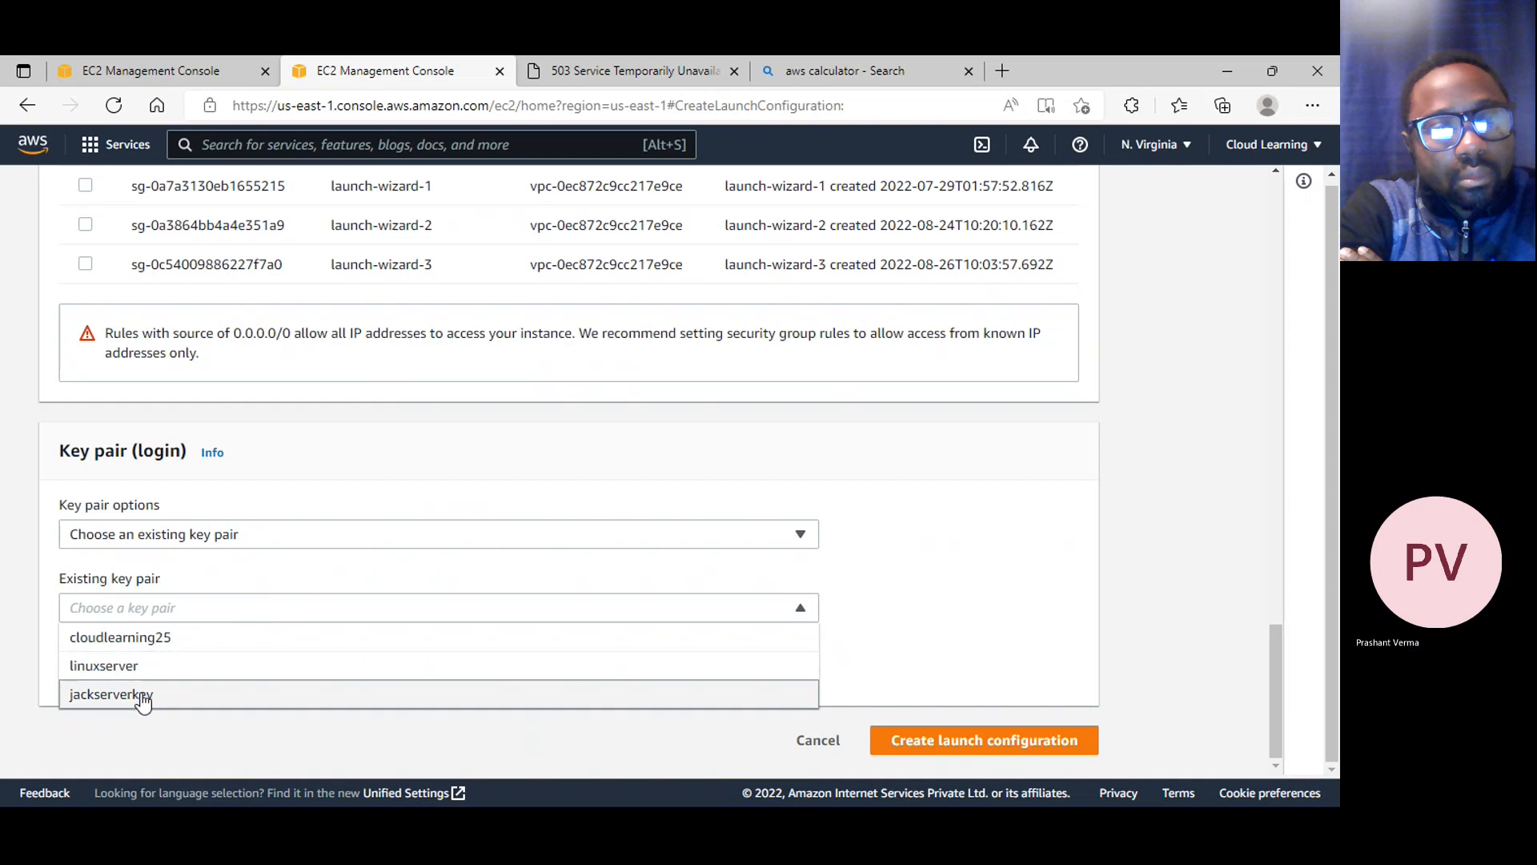
click(141, 695)
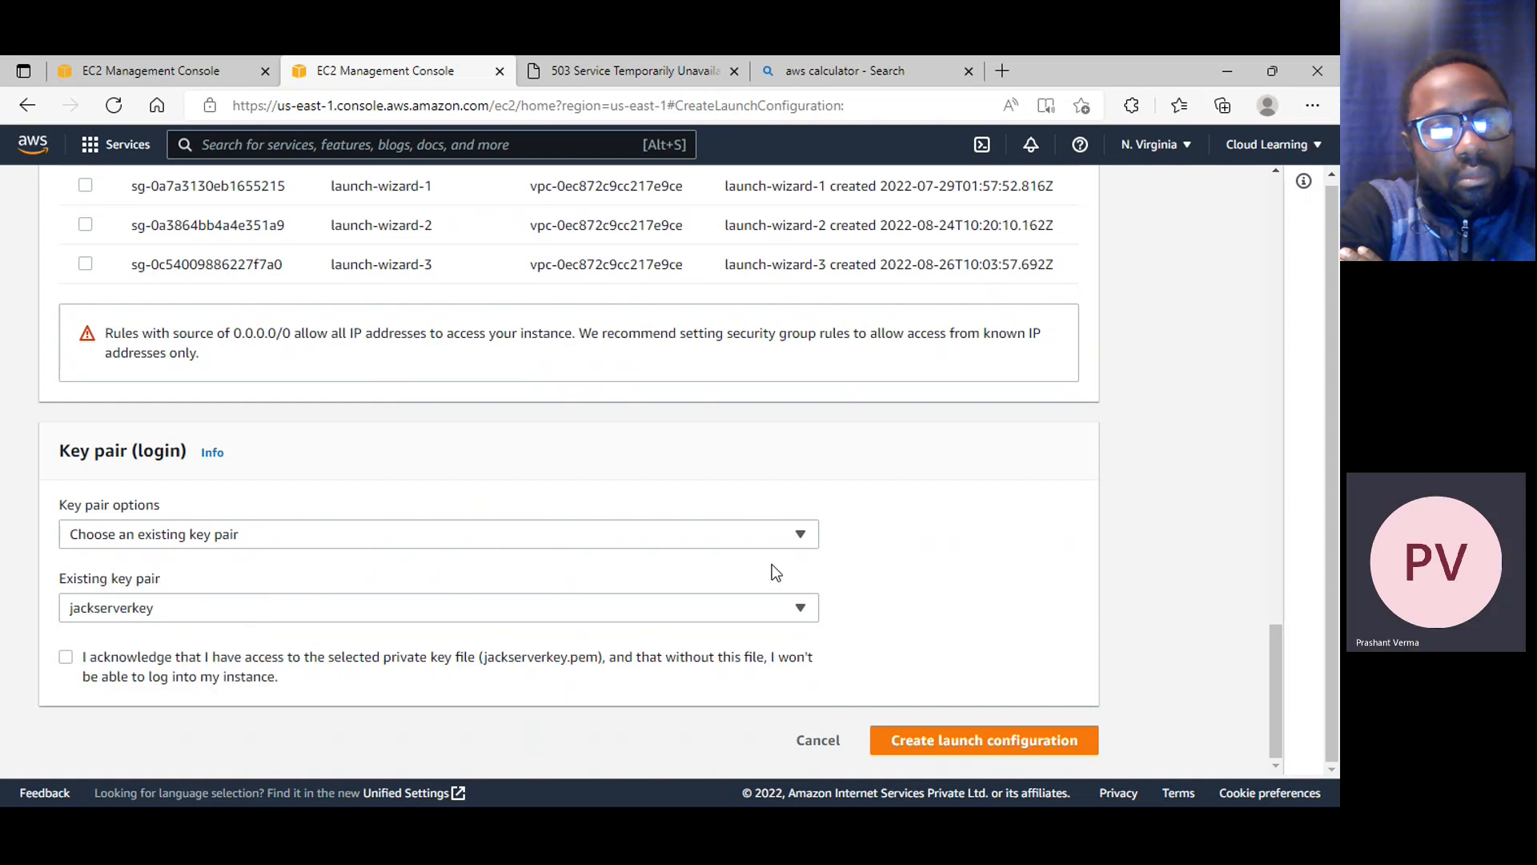
click(66, 657)
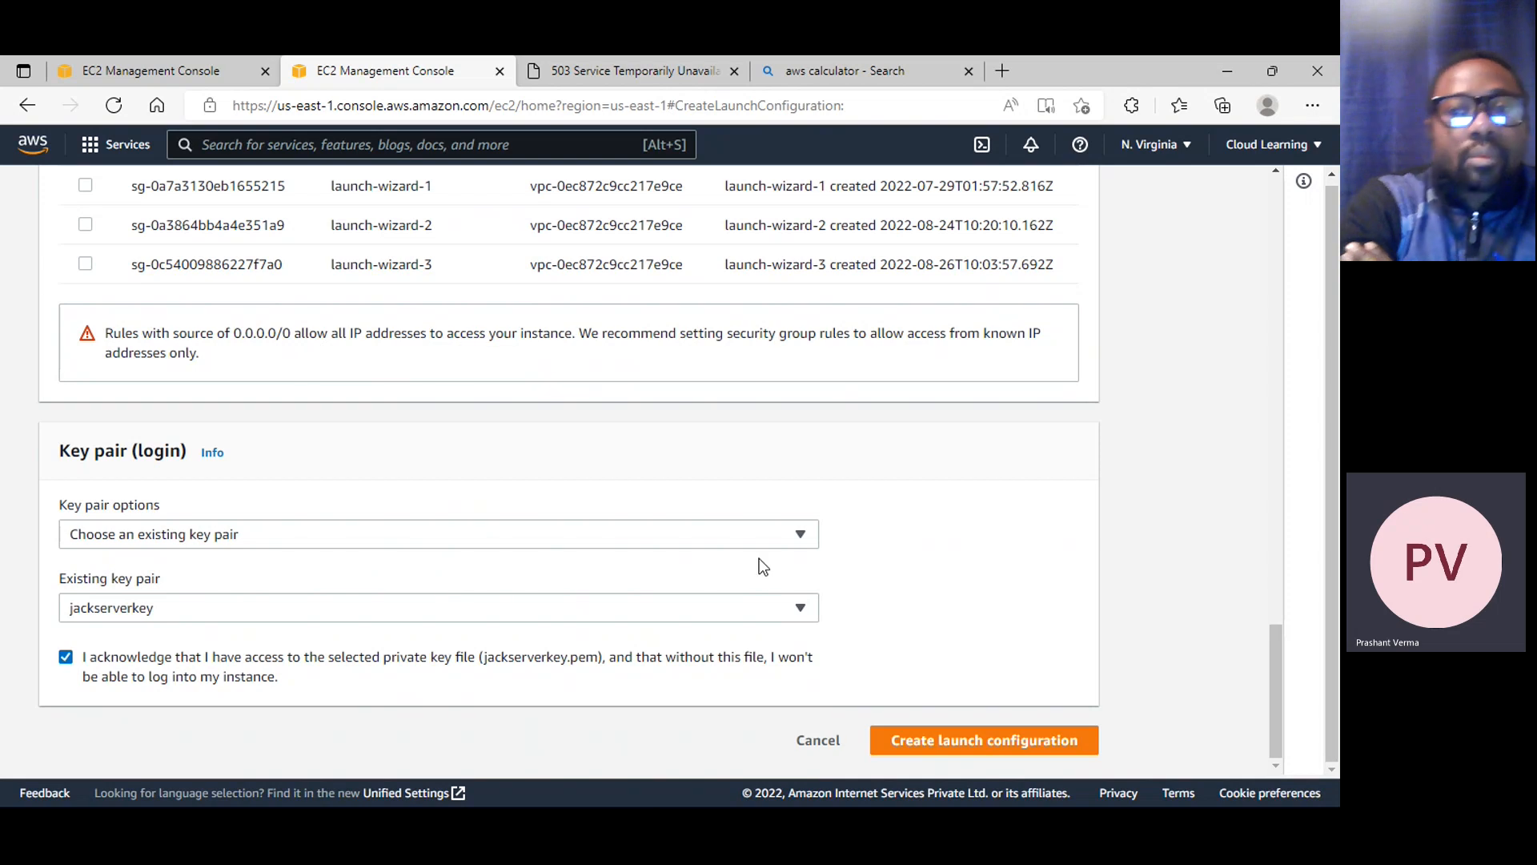
Review all settings of the JackWebsiteConfig launch configuration and create it
scroll(759, 566, up, 20)
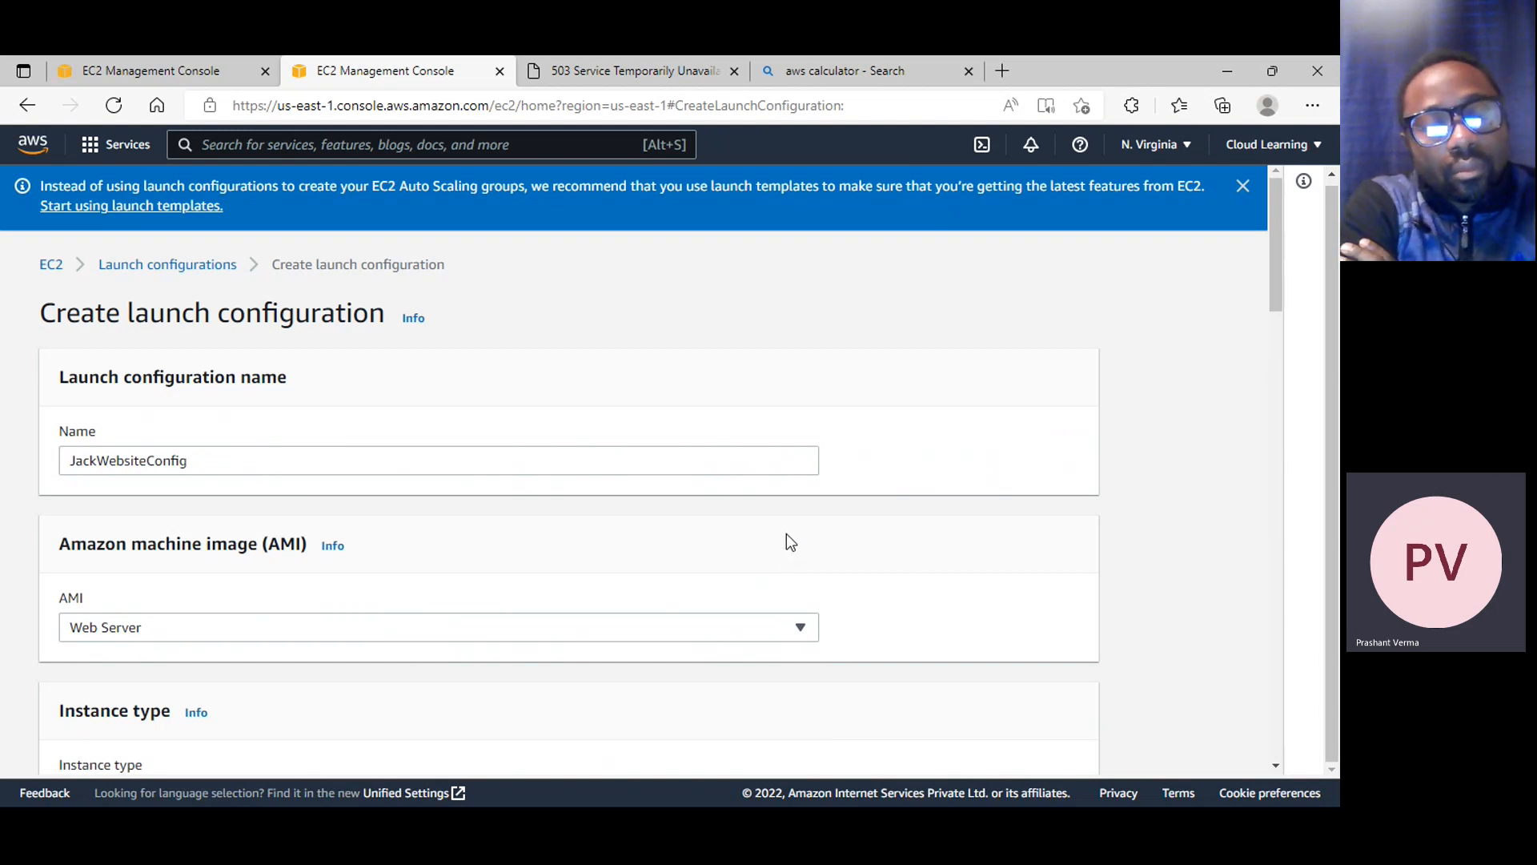
scroll(786, 533, down, 3)
scroll(786, 532, down, 1)
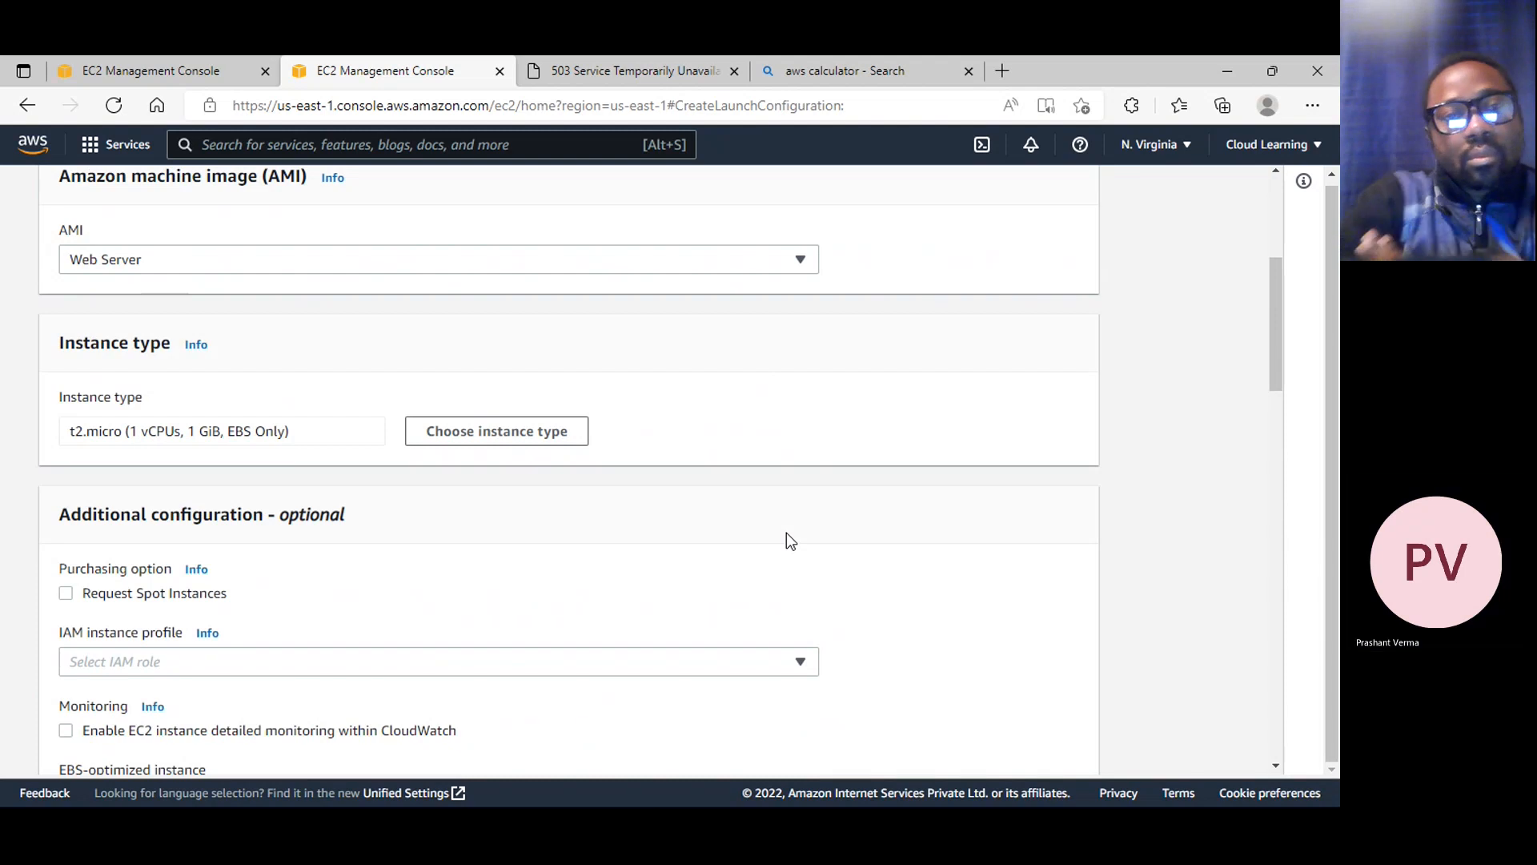
scroll(786, 532, down, 4)
scroll(787, 531, down, 12)
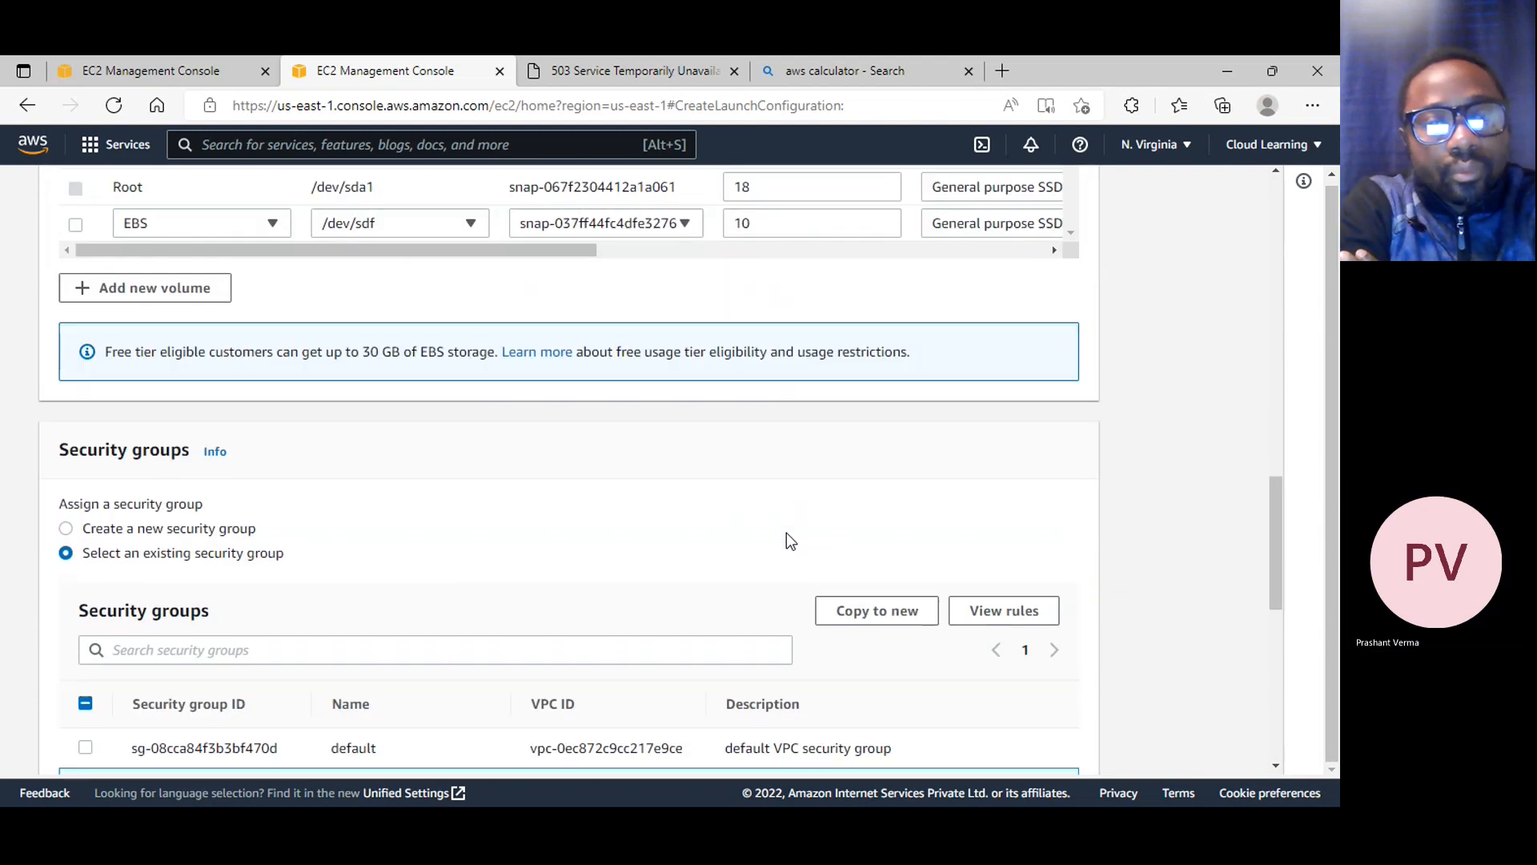
scroll(659, 476, down, 2)
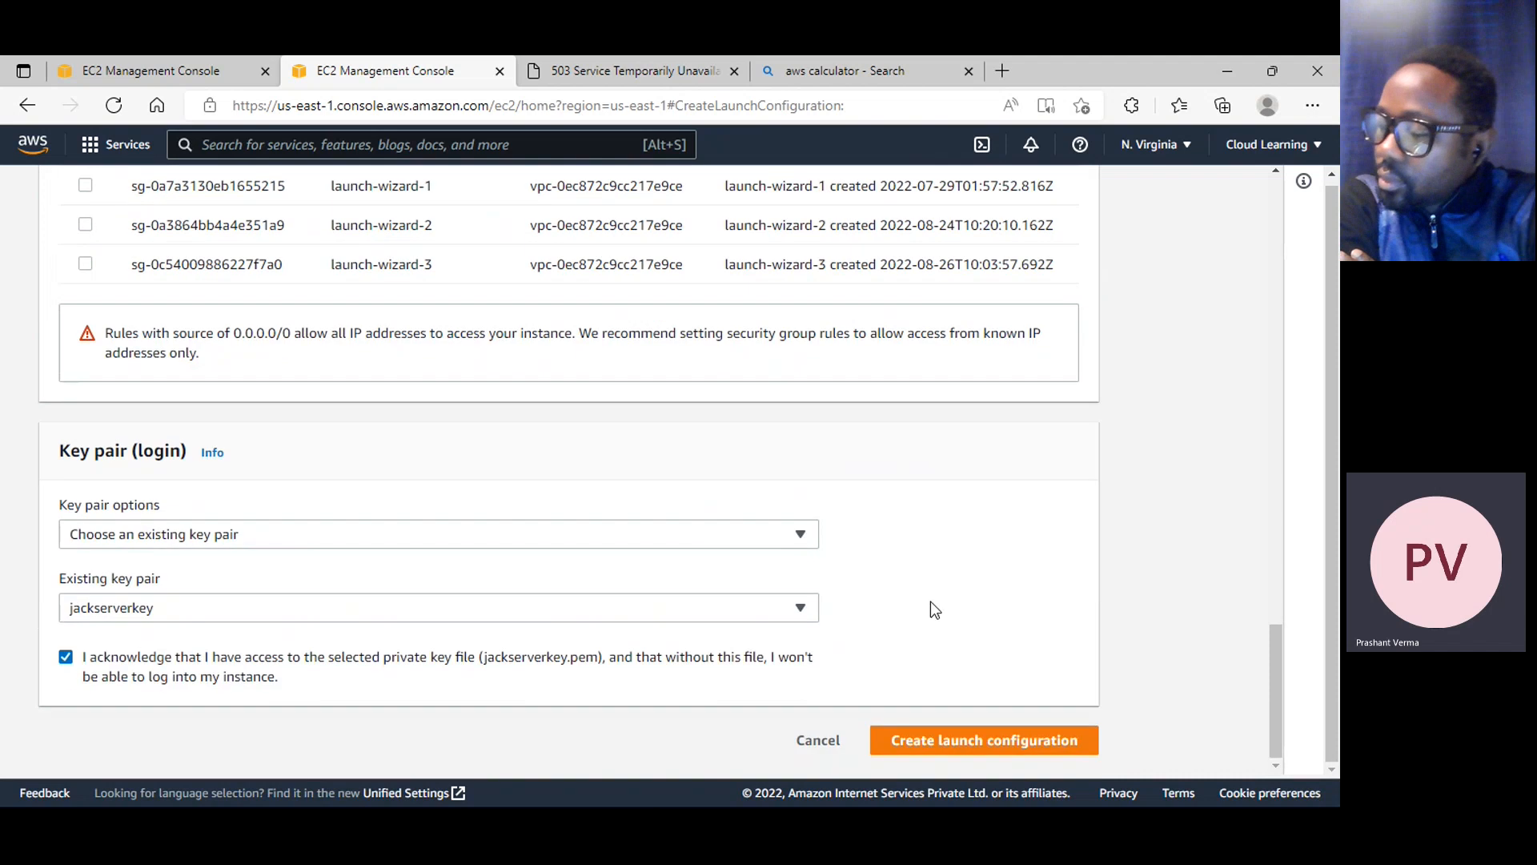
scroll(996, 737, up, 1)
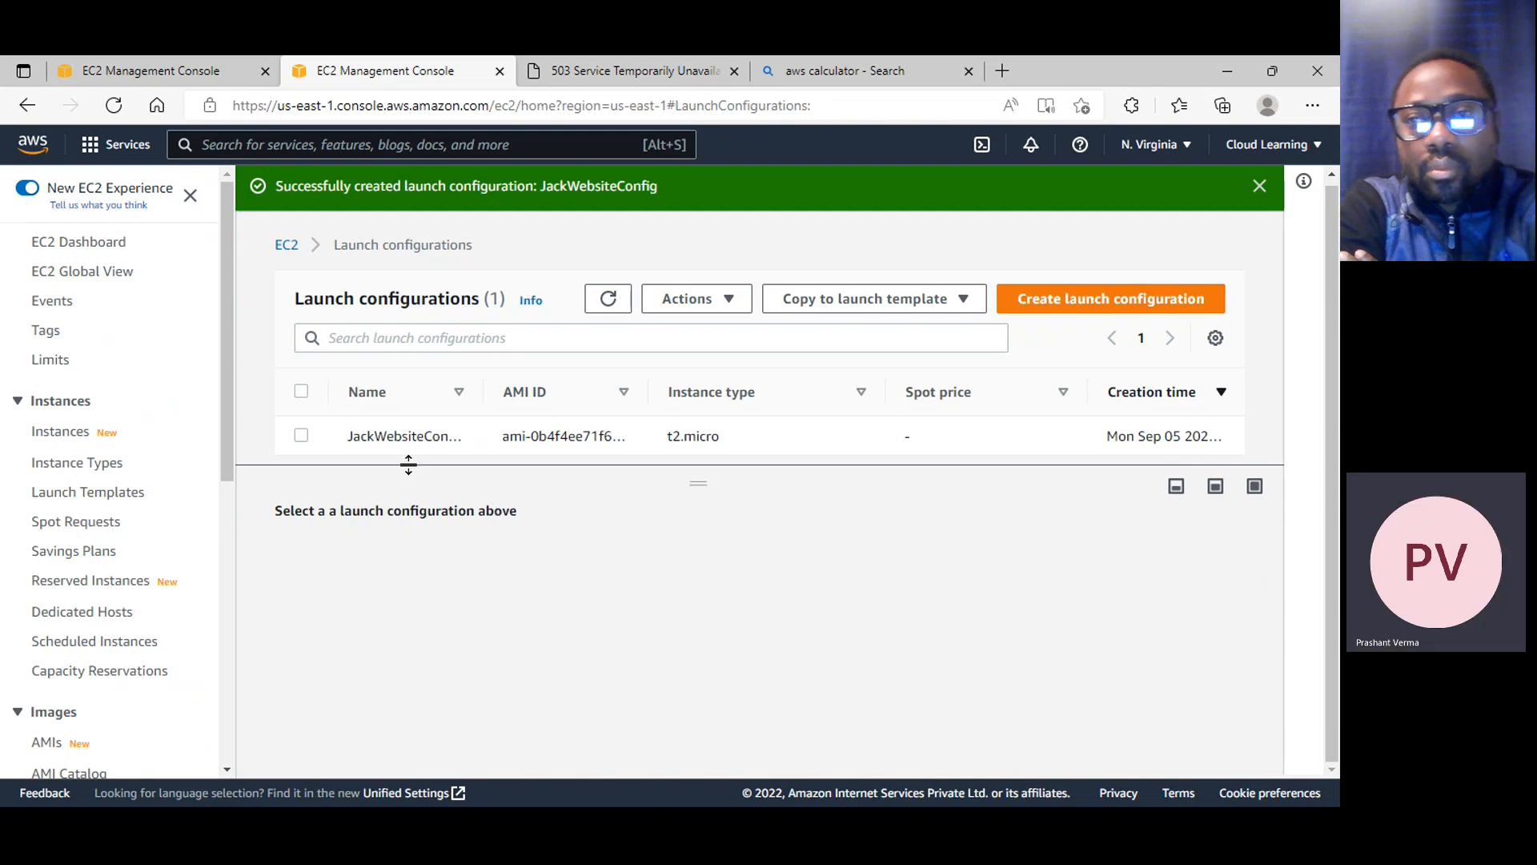
Widen the Name column of the launch configurations list and show the options for copying to a launch template
drag(478, 387, 561, 387)
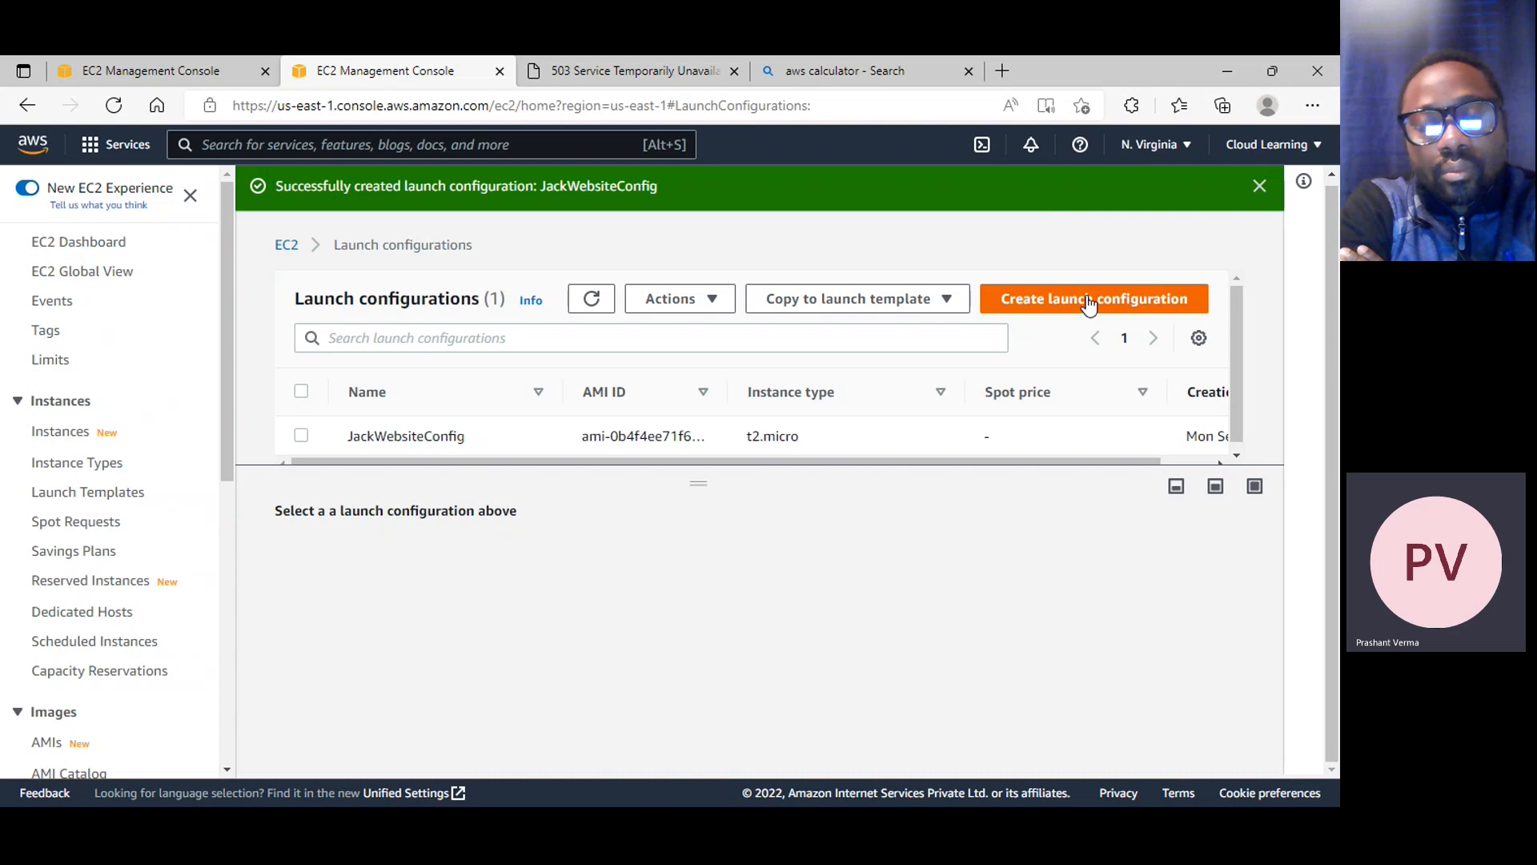
click(711, 304)
click(940, 301)
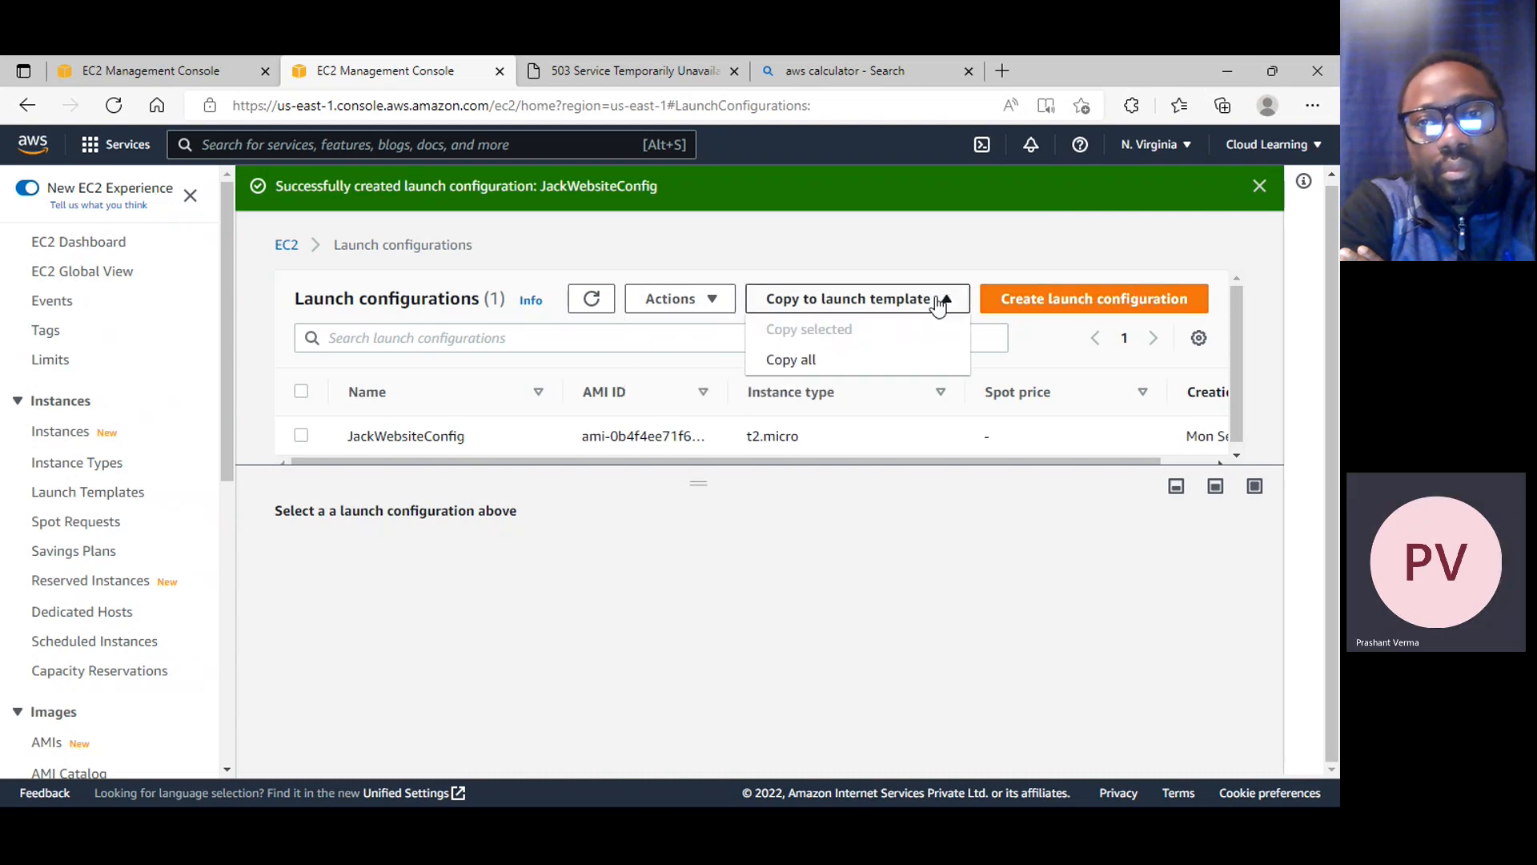
Copy all launch configurations to launch templates, checking that JackWebsiteConfig is included, and close the copy dialog
click(791, 260)
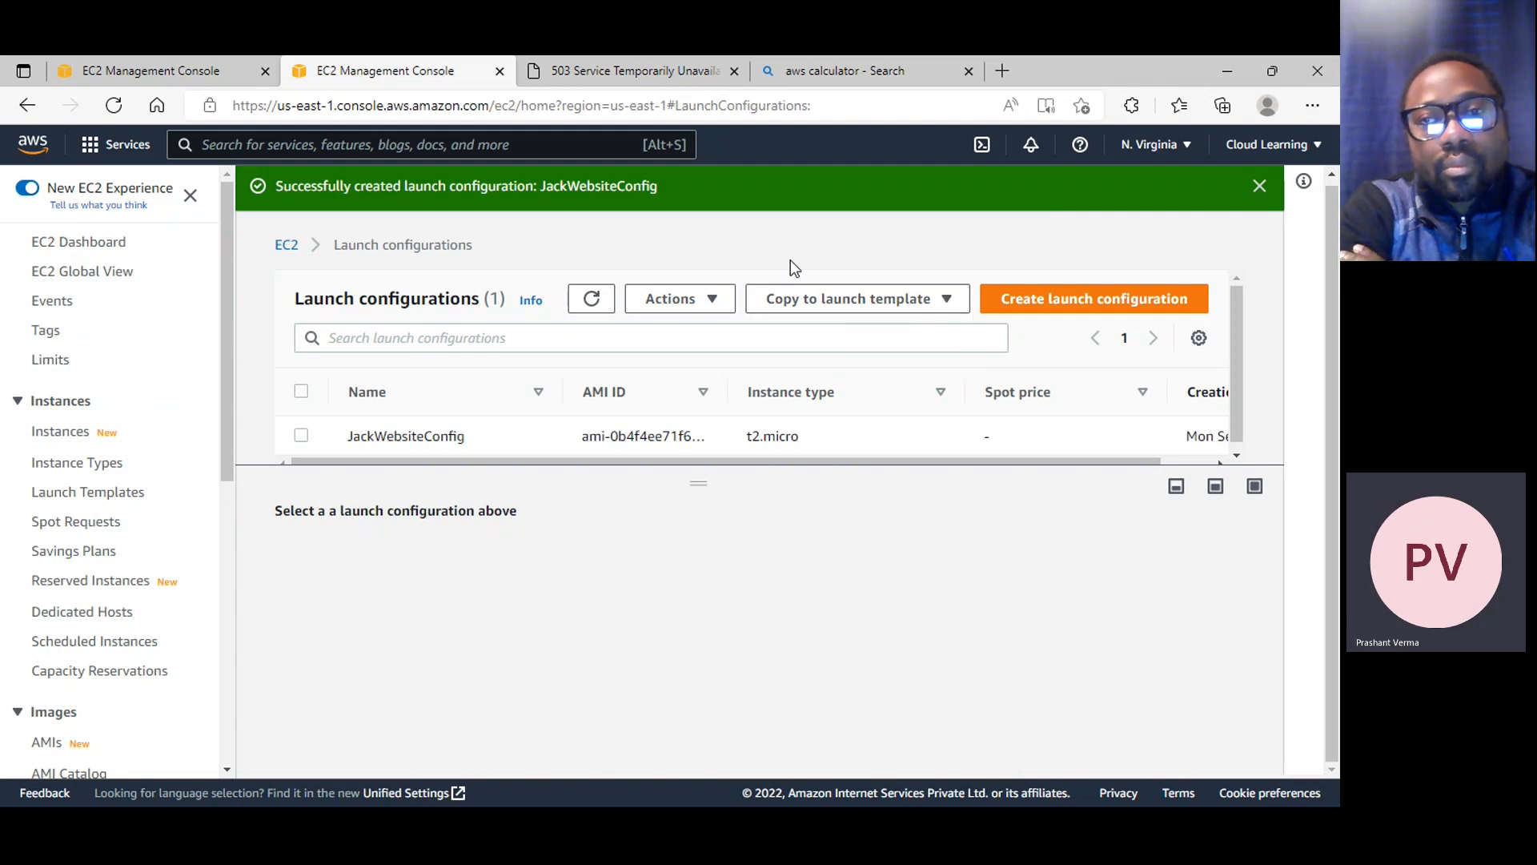
click(825, 298)
click(830, 365)
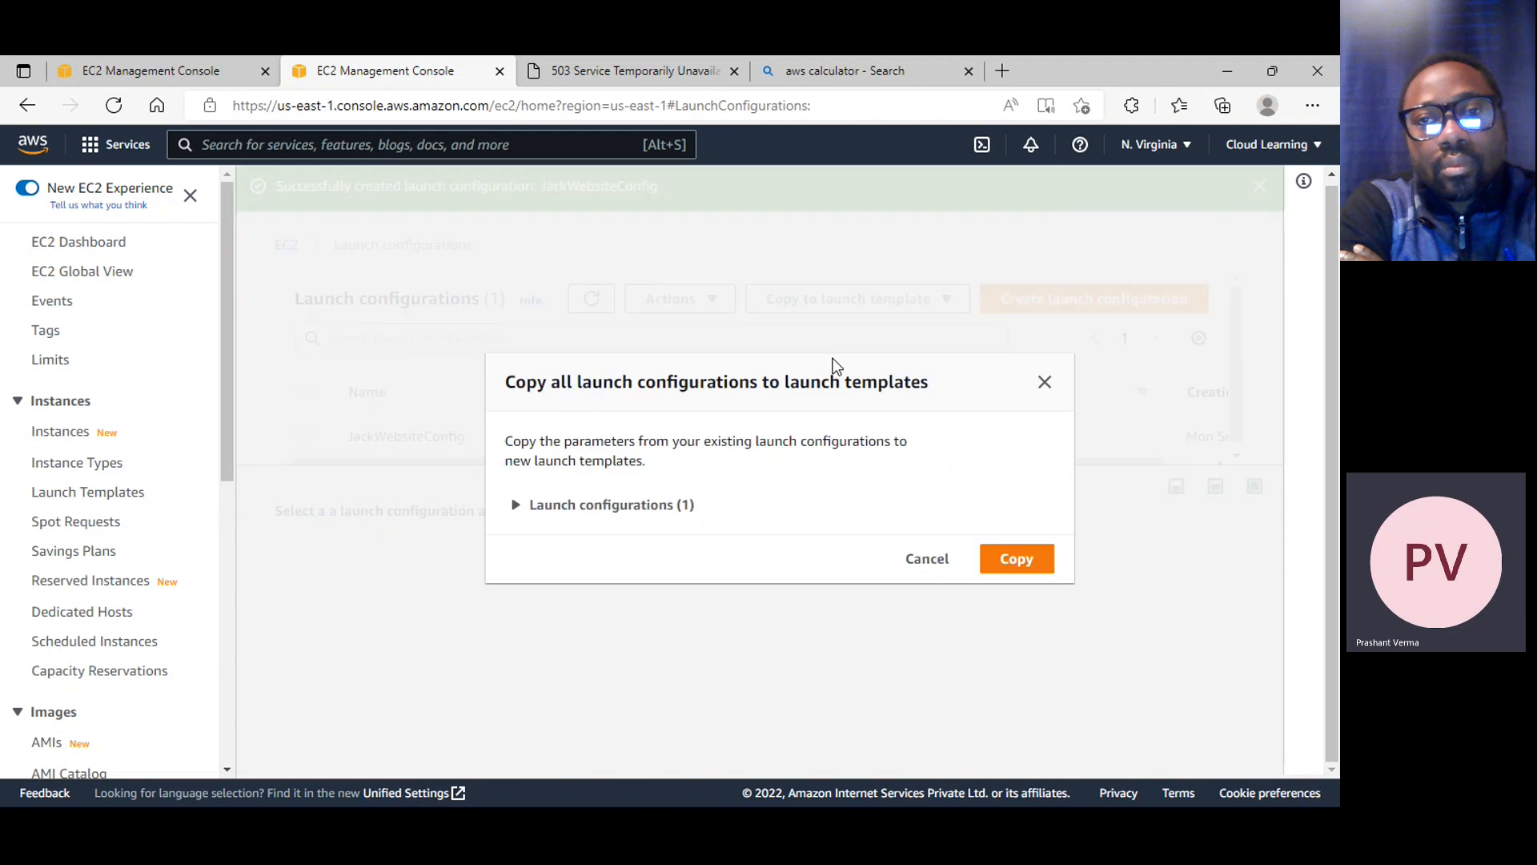
click(642, 505)
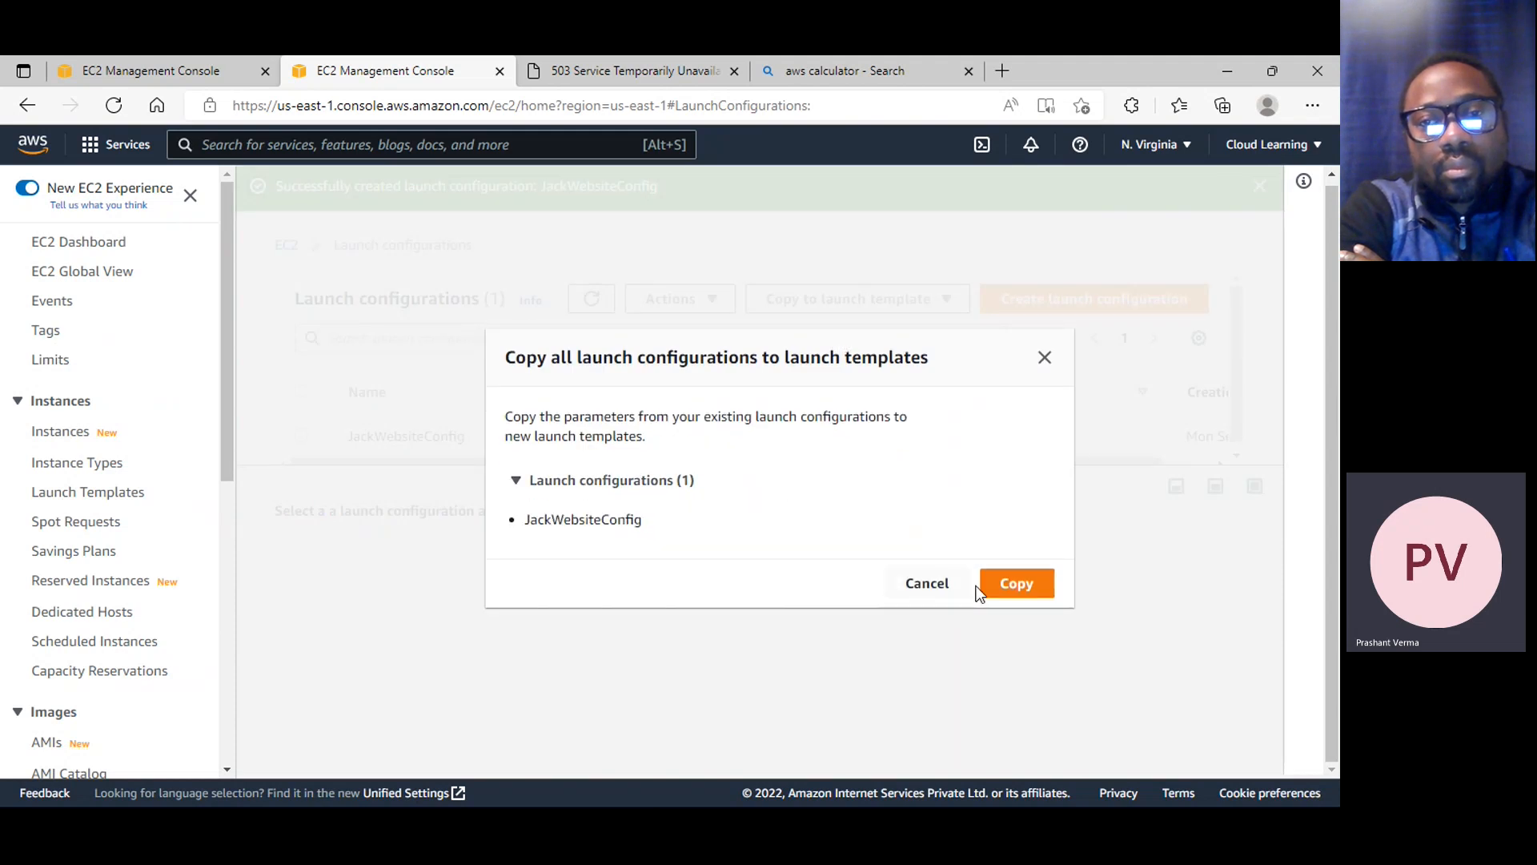
click(1034, 586)
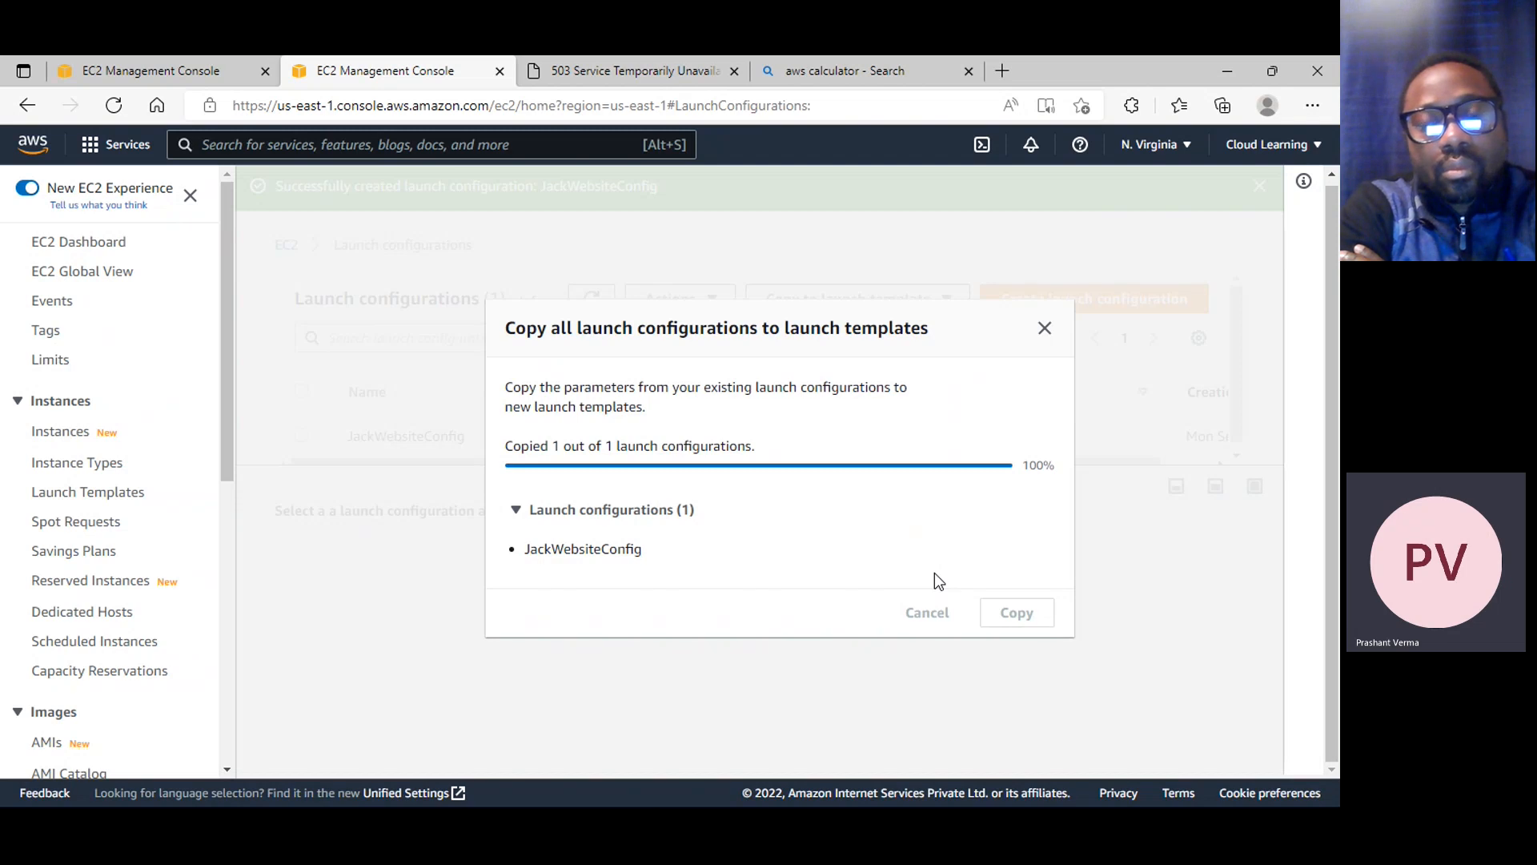
click(624, 512)
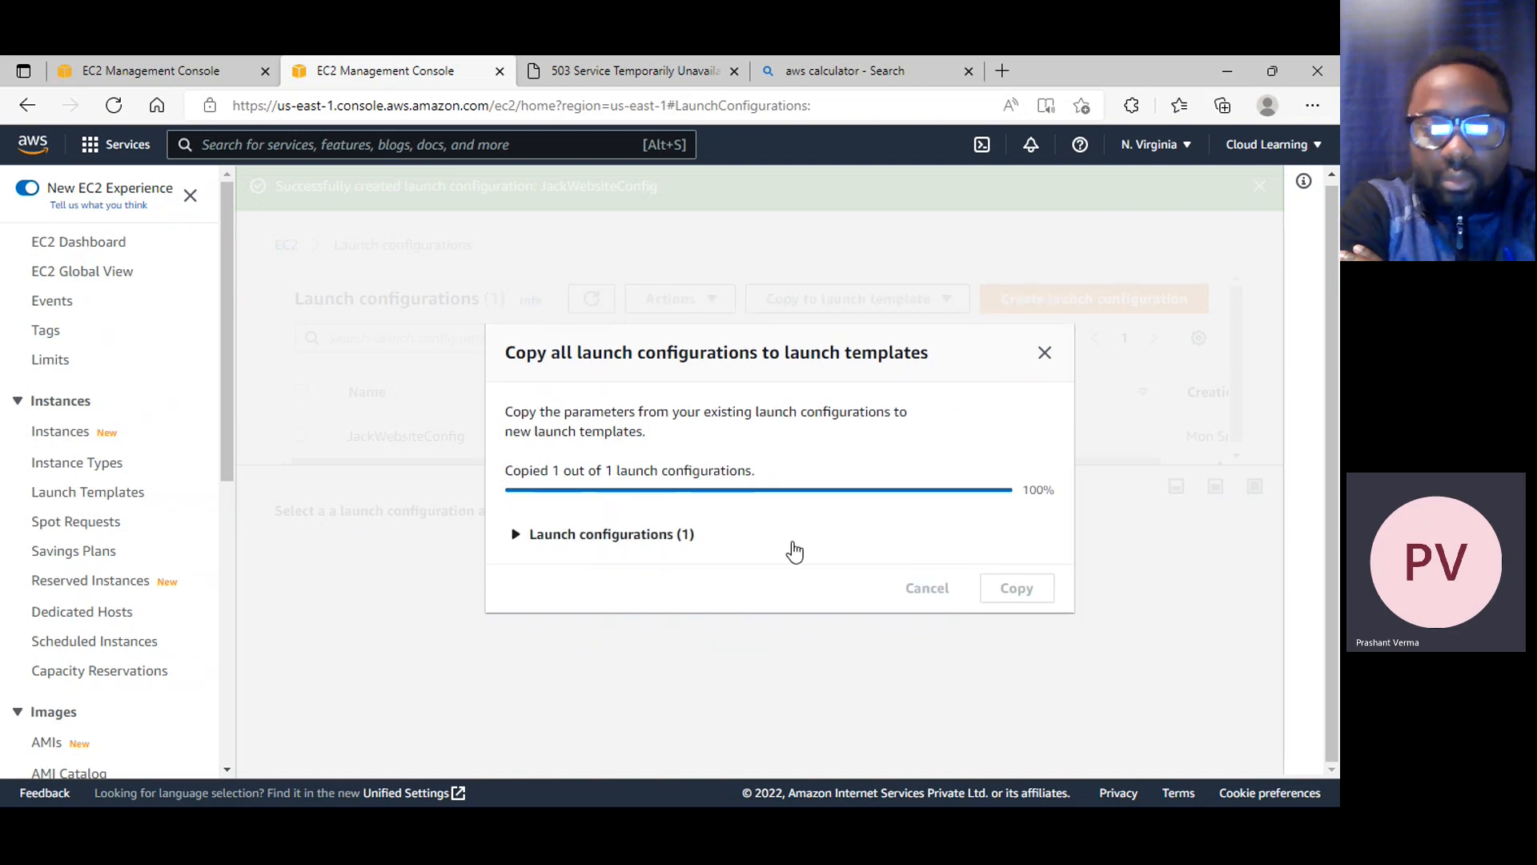
click(623, 535)
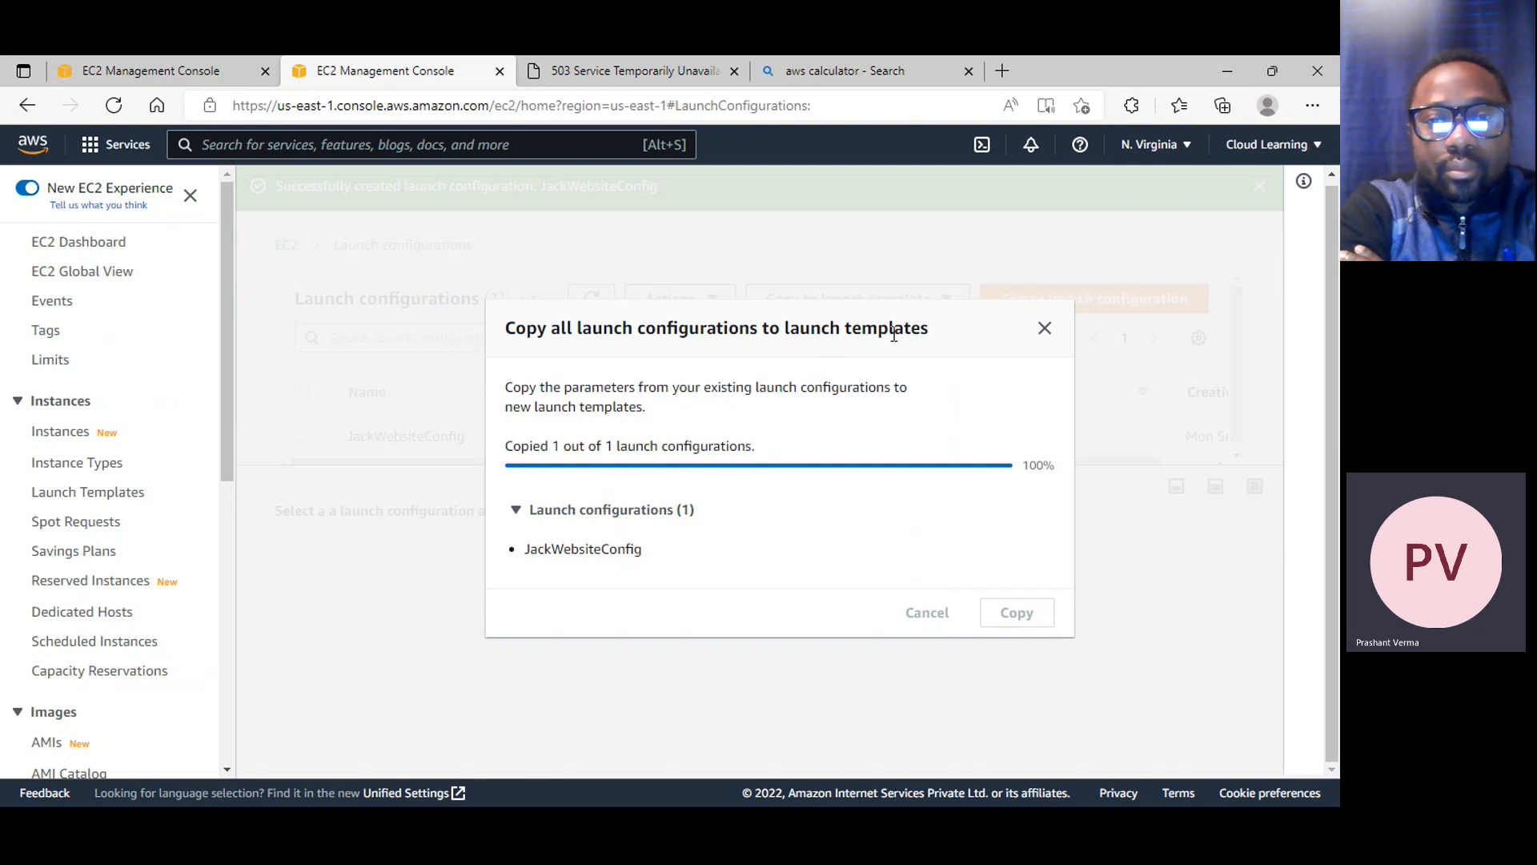
click(1046, 330)
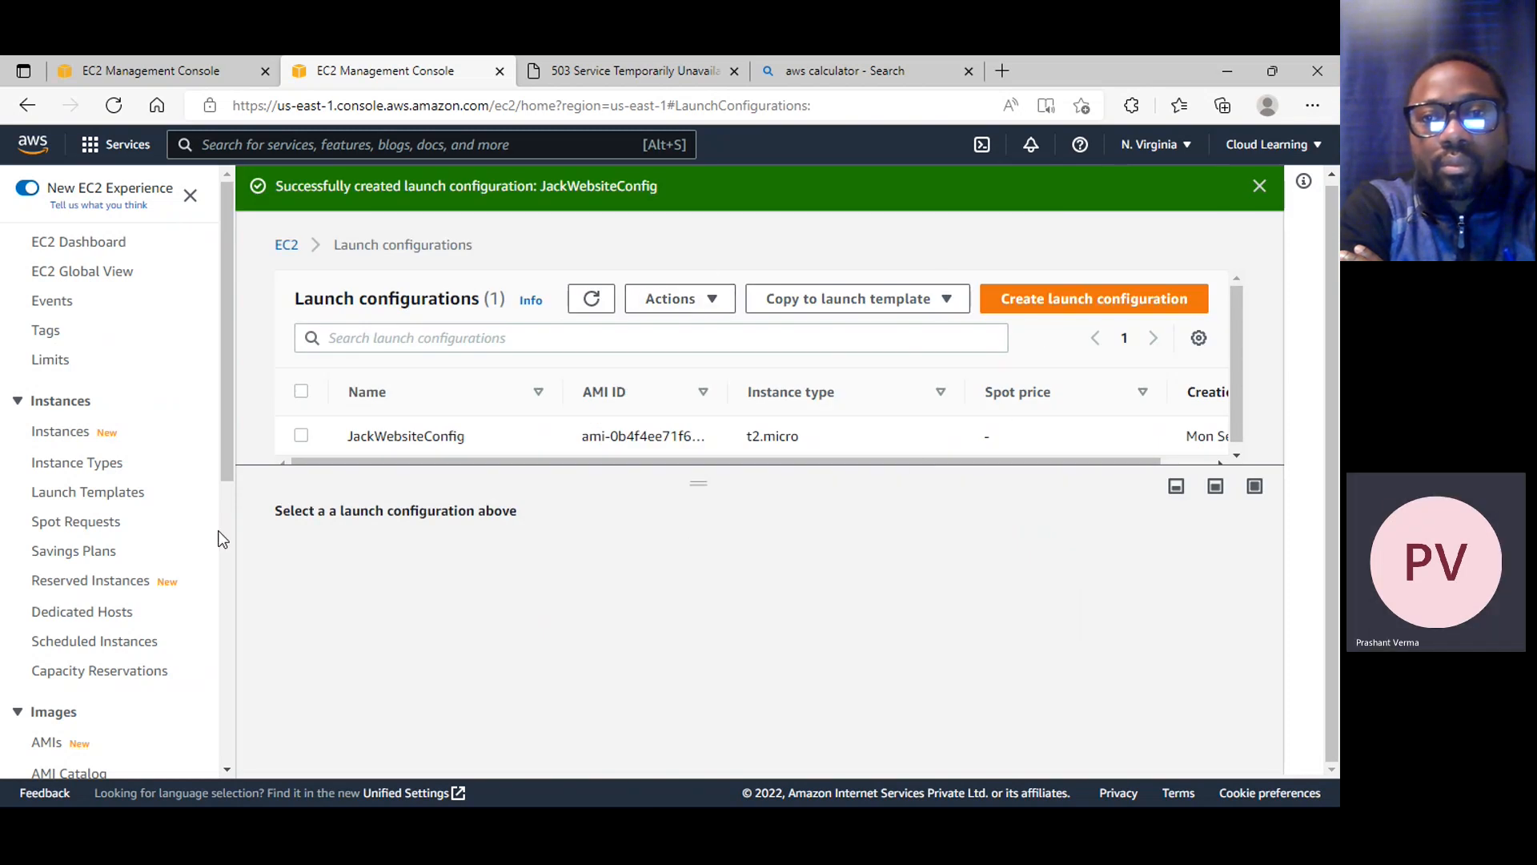
Select JackWebsiteConfig in the launch configurations list and examine its details
scroll(213, 536, down, 3)
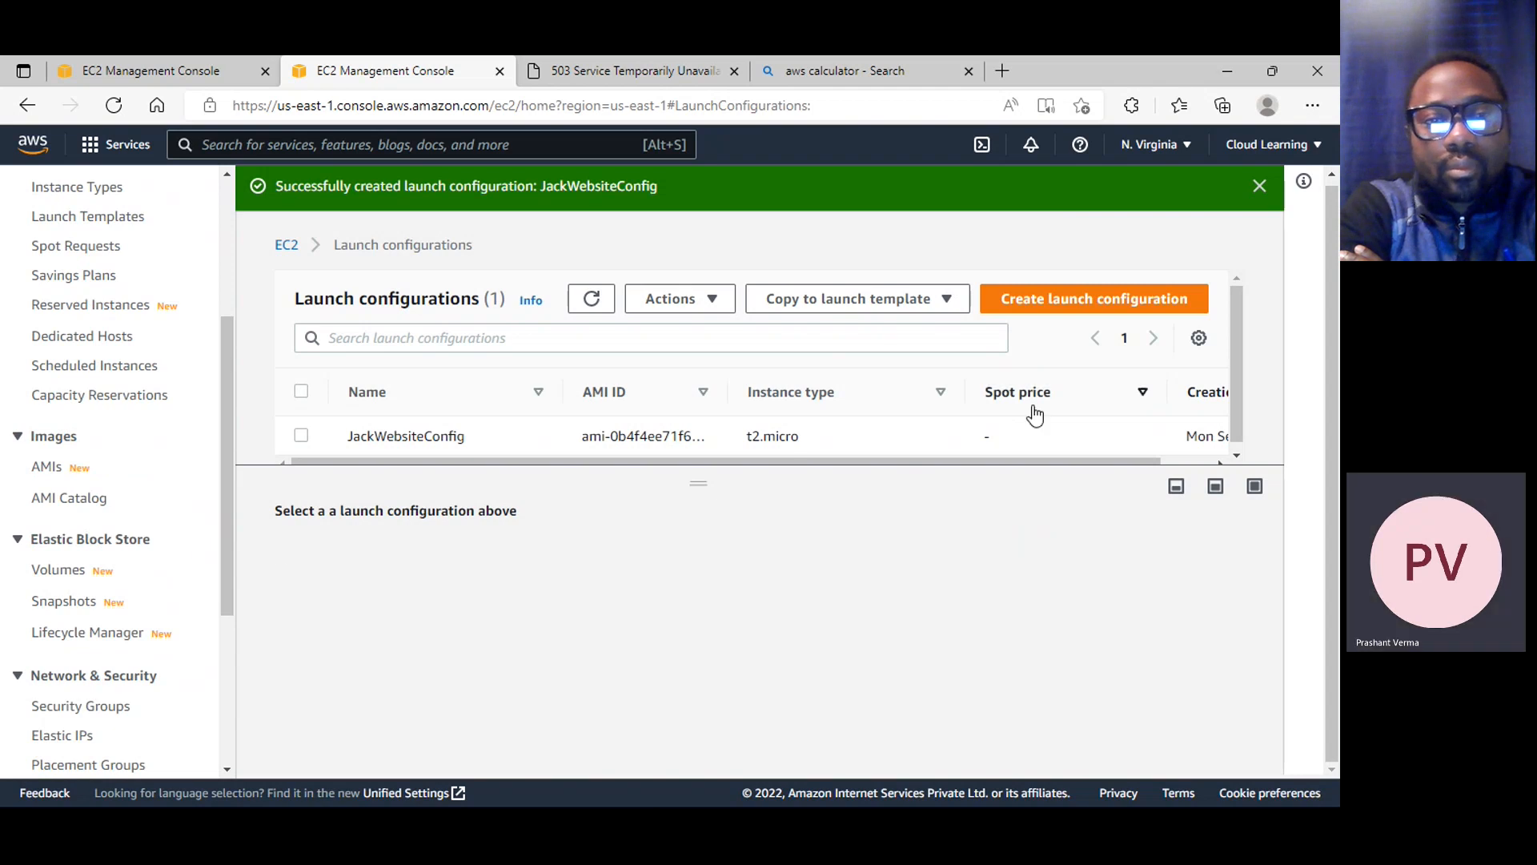
scroll(453, 453, down, 1)
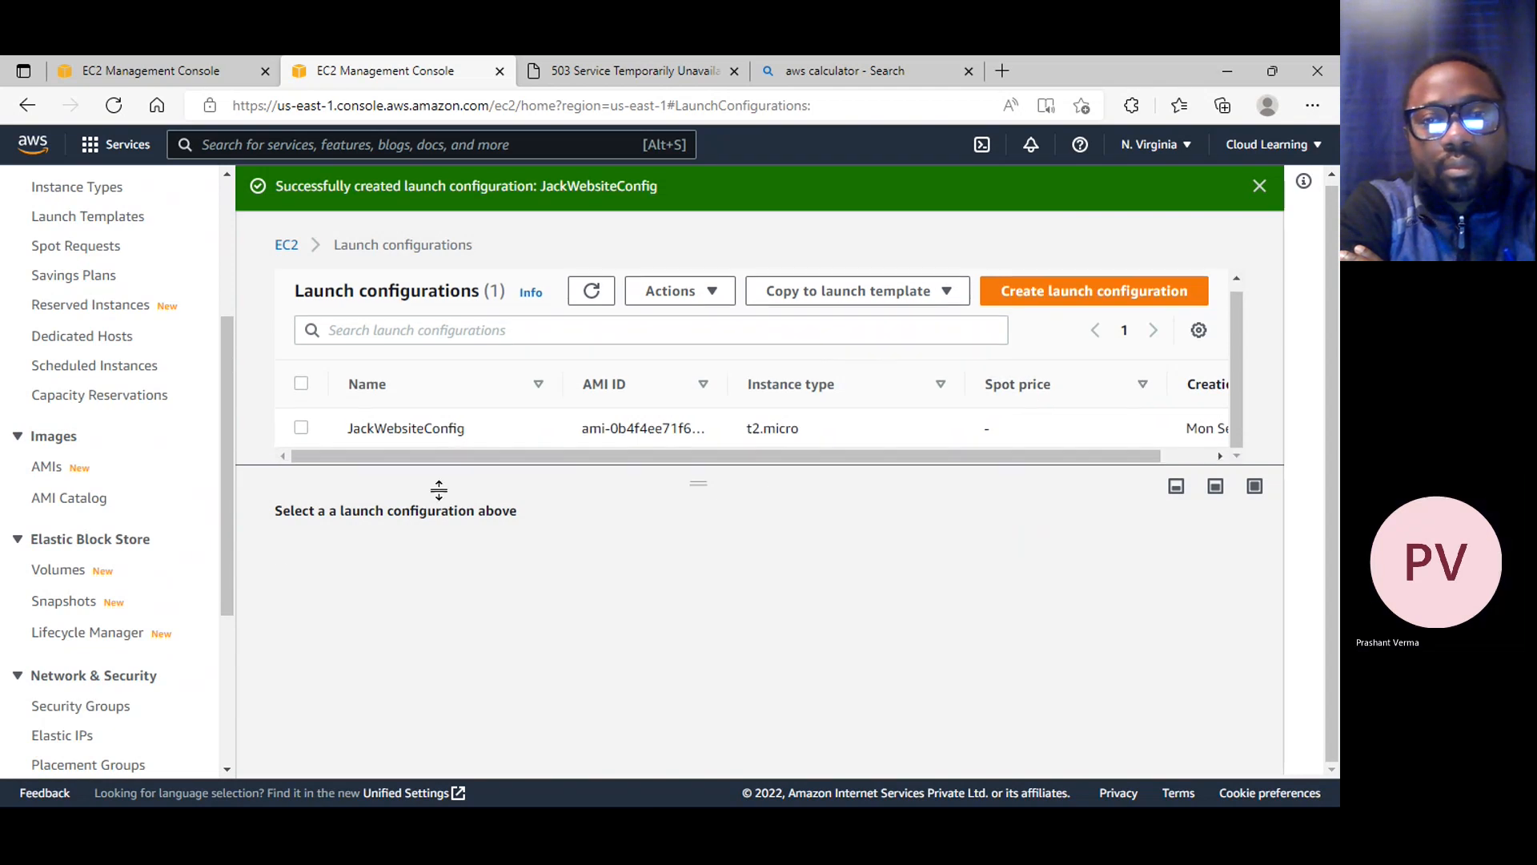
click(302, 429)
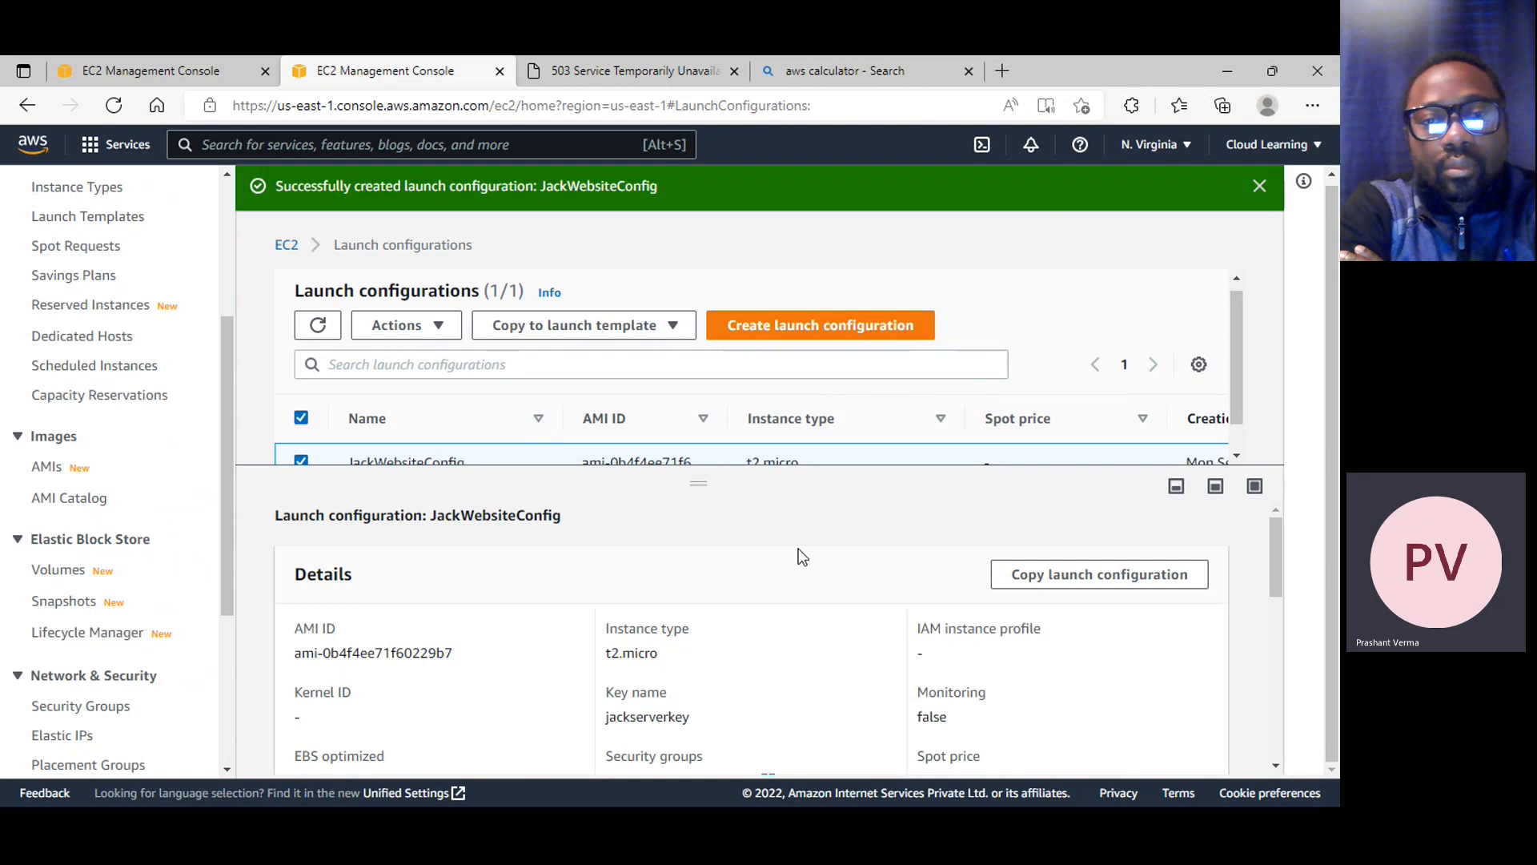
scroll(801, 592, down, 3)
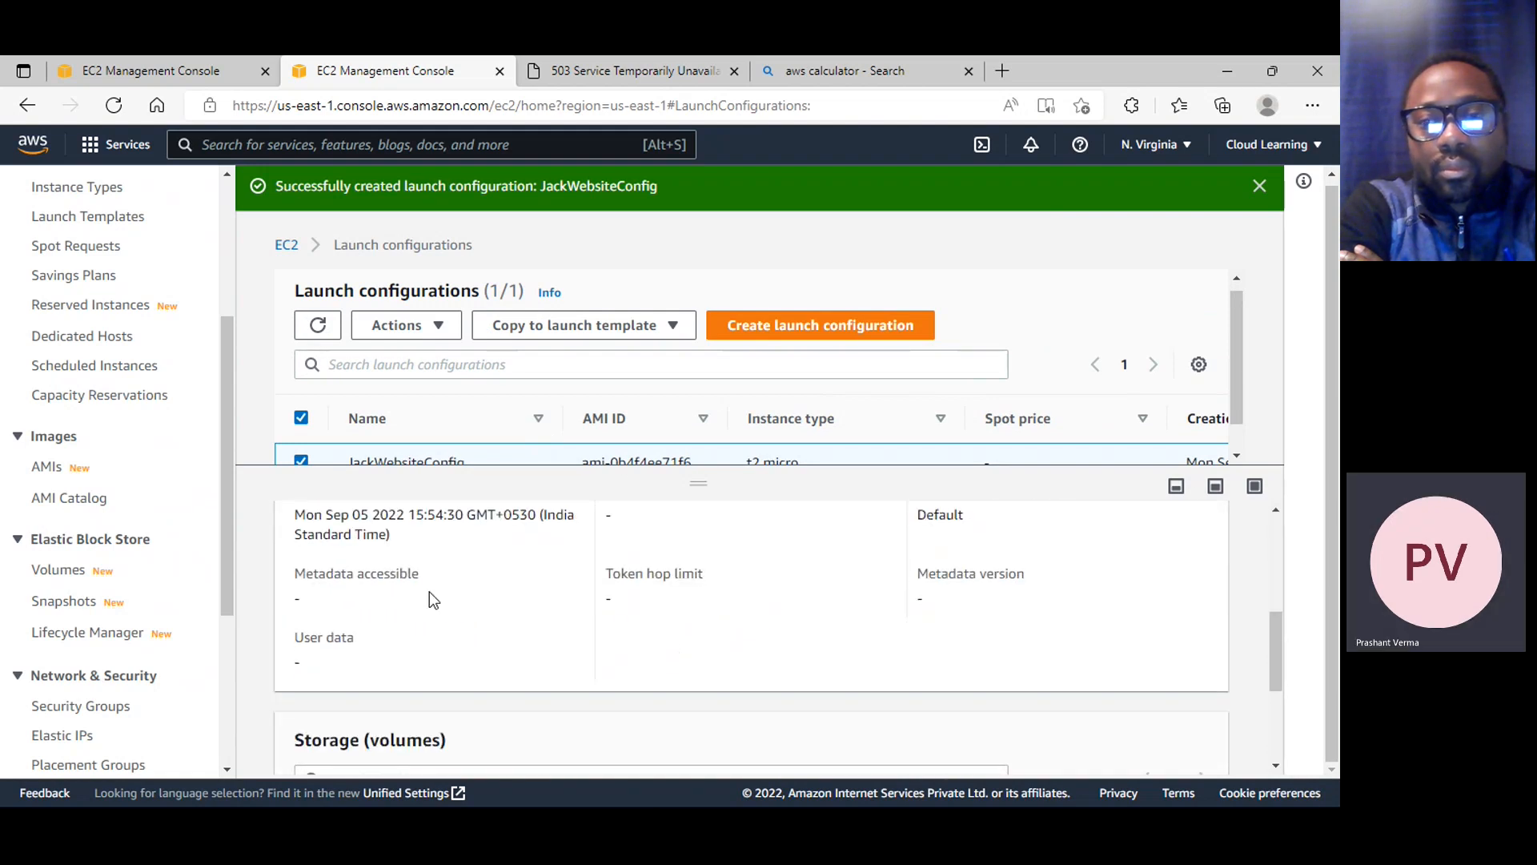
scroll(429, 593, down, 2)
Go to the EC2 Auto Scaling Groups page and view its overview of how scaling works
scroll(159, 583, down, 3)
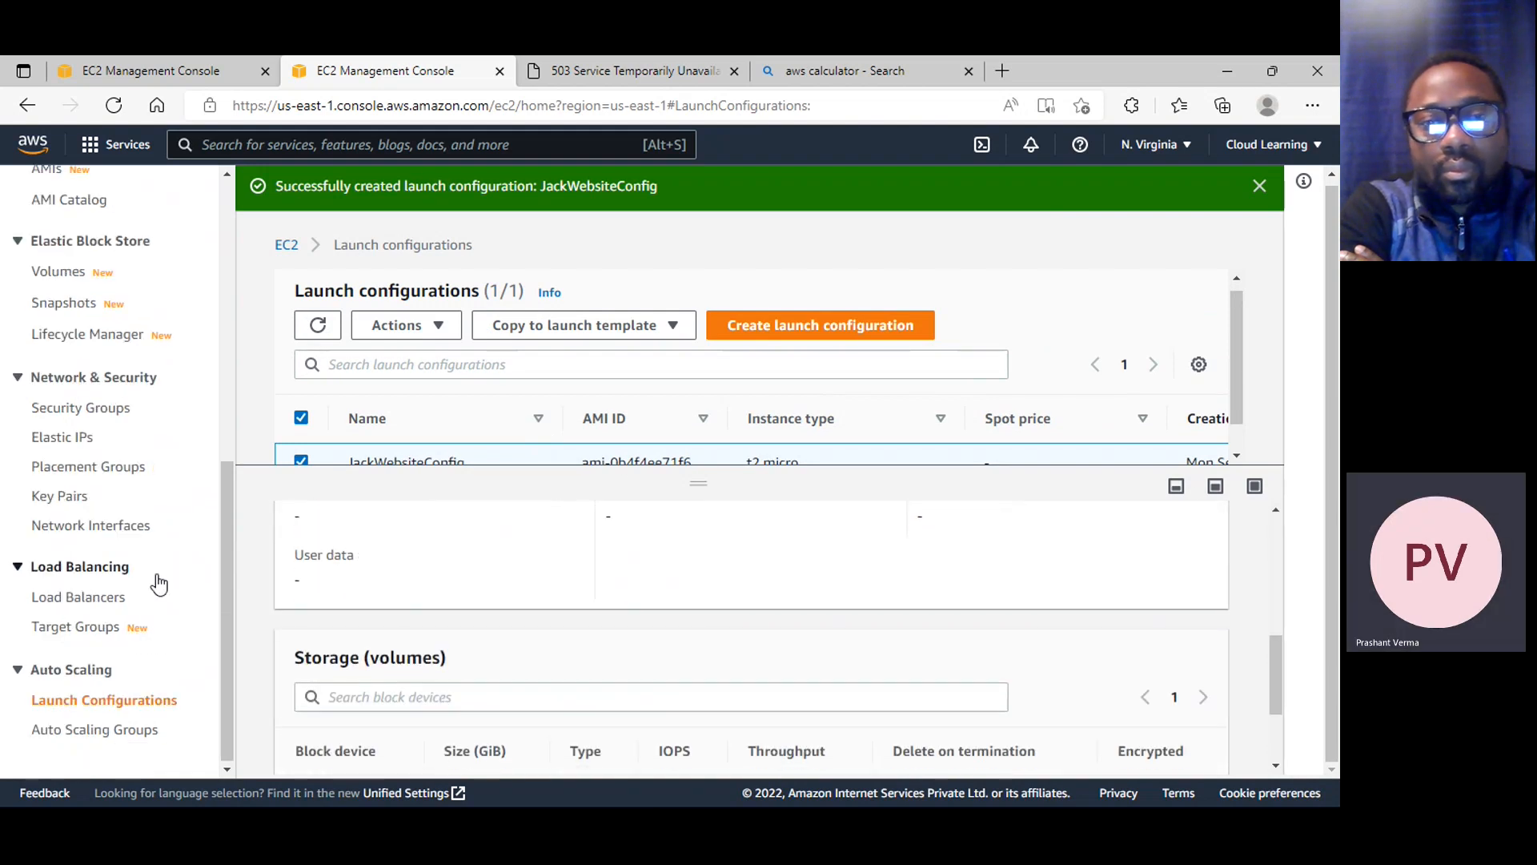
click(128, 740)
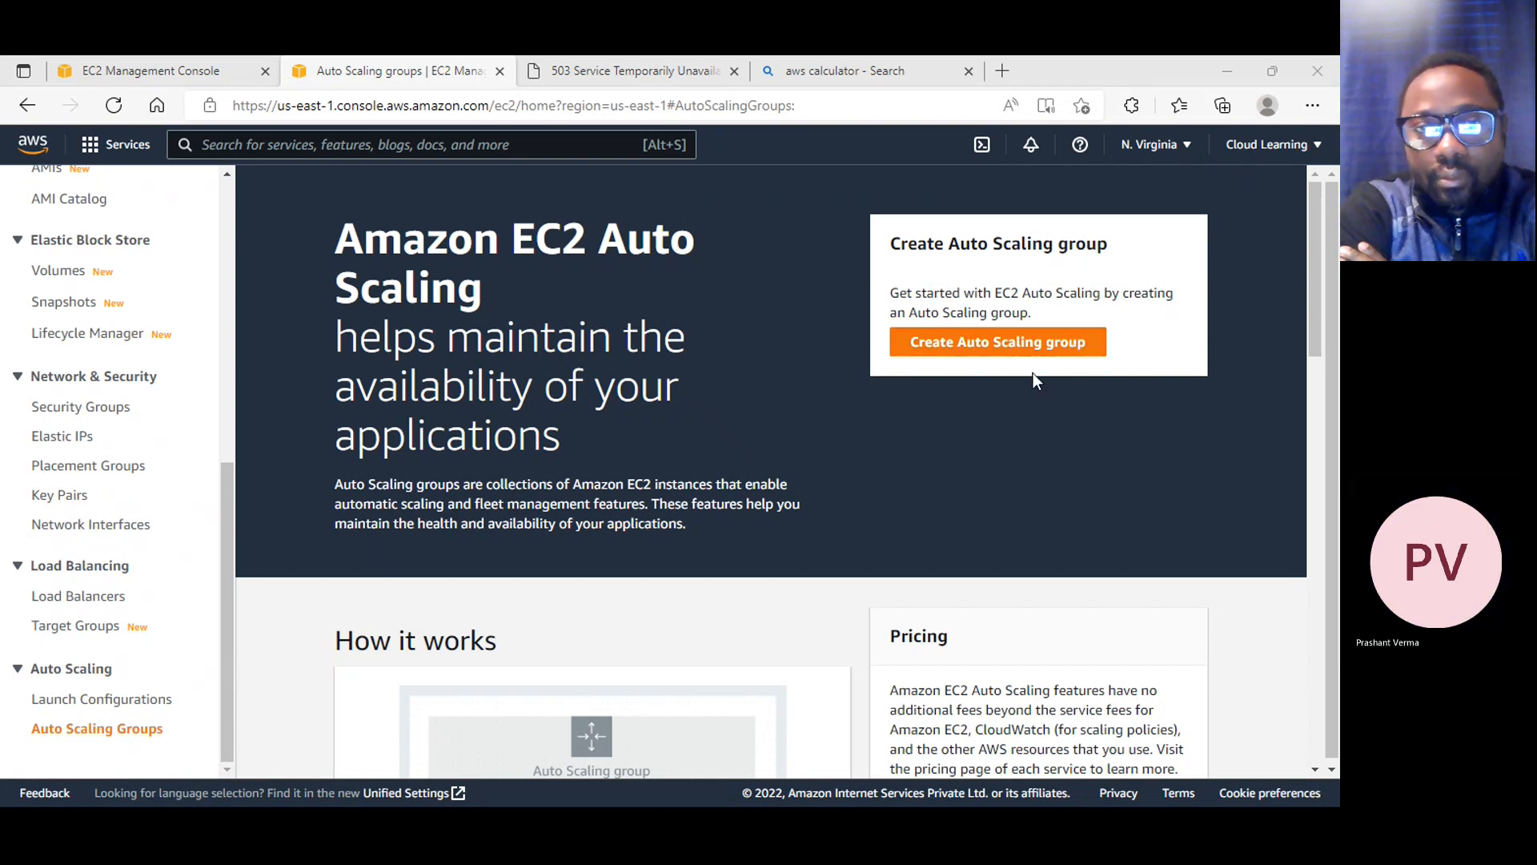
scroll(863, 441, down, 5)
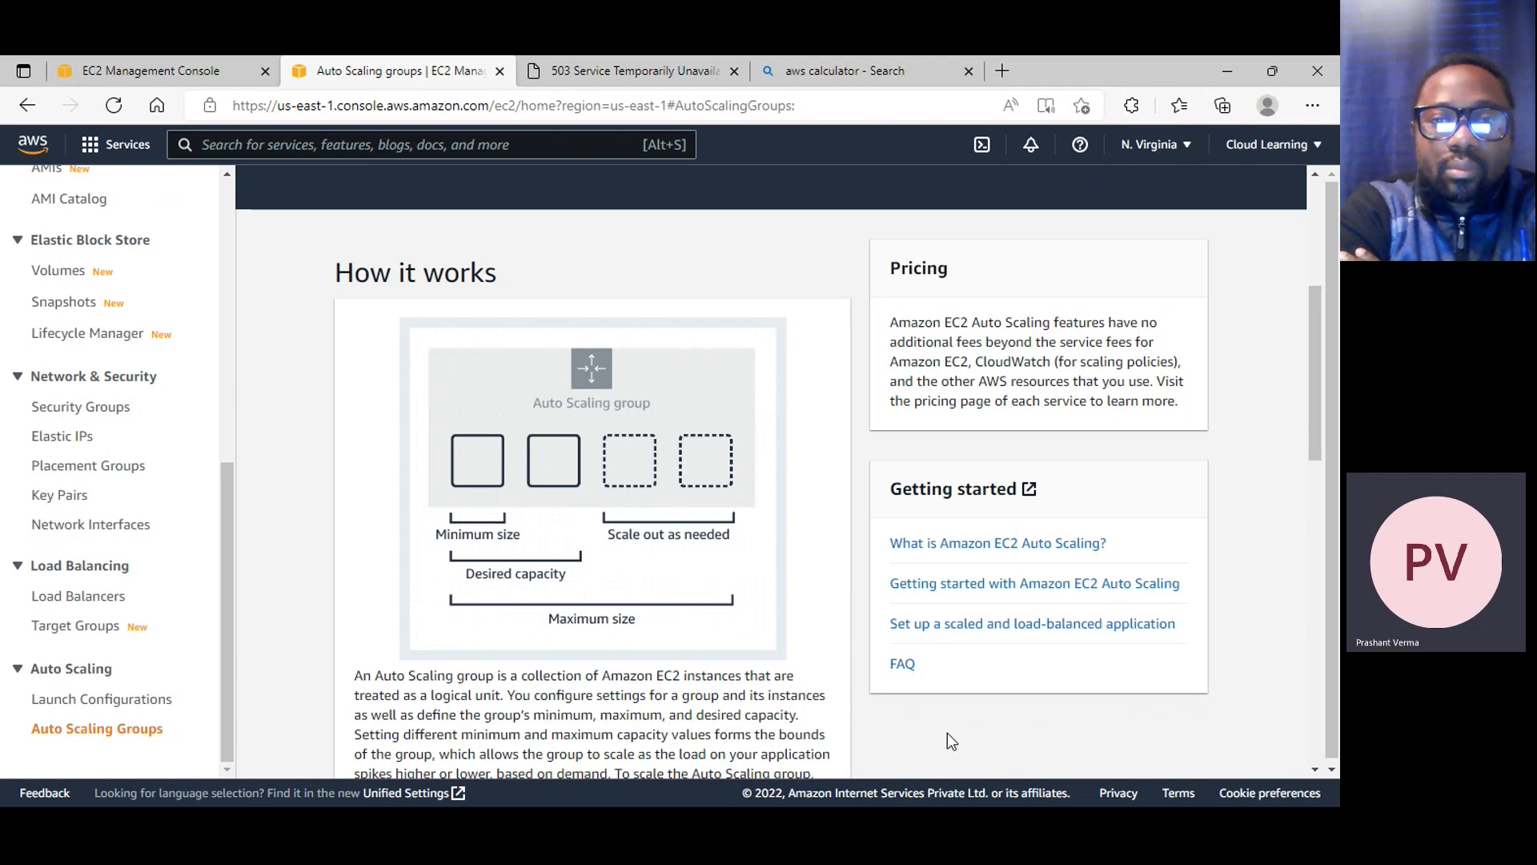
Switch to the Microsoft Teams meeting, turn on the camera and minimize the meeting window
click(509, 152)
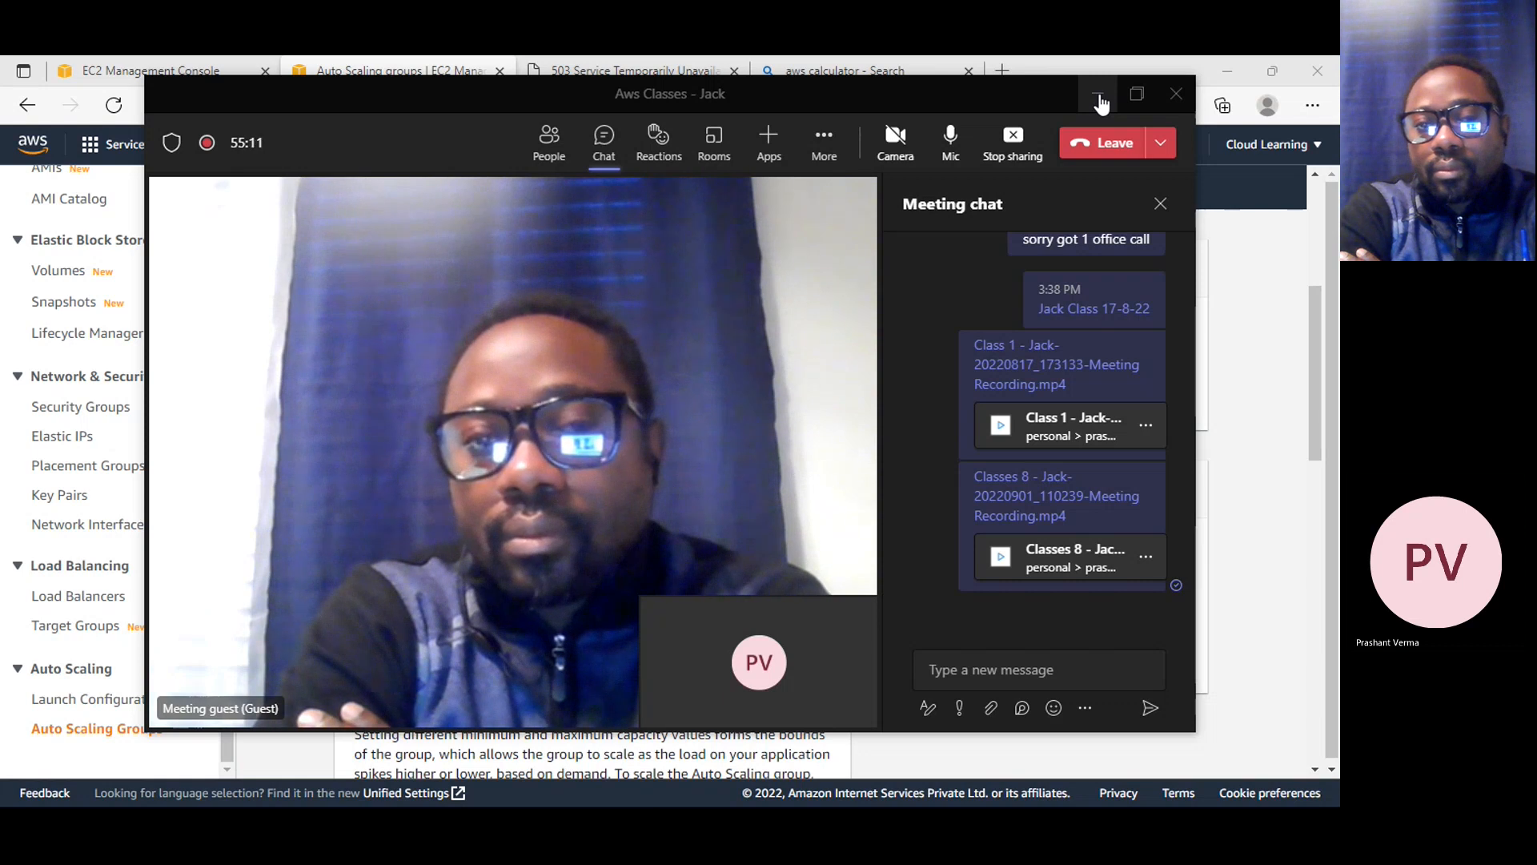
click(903, 158)
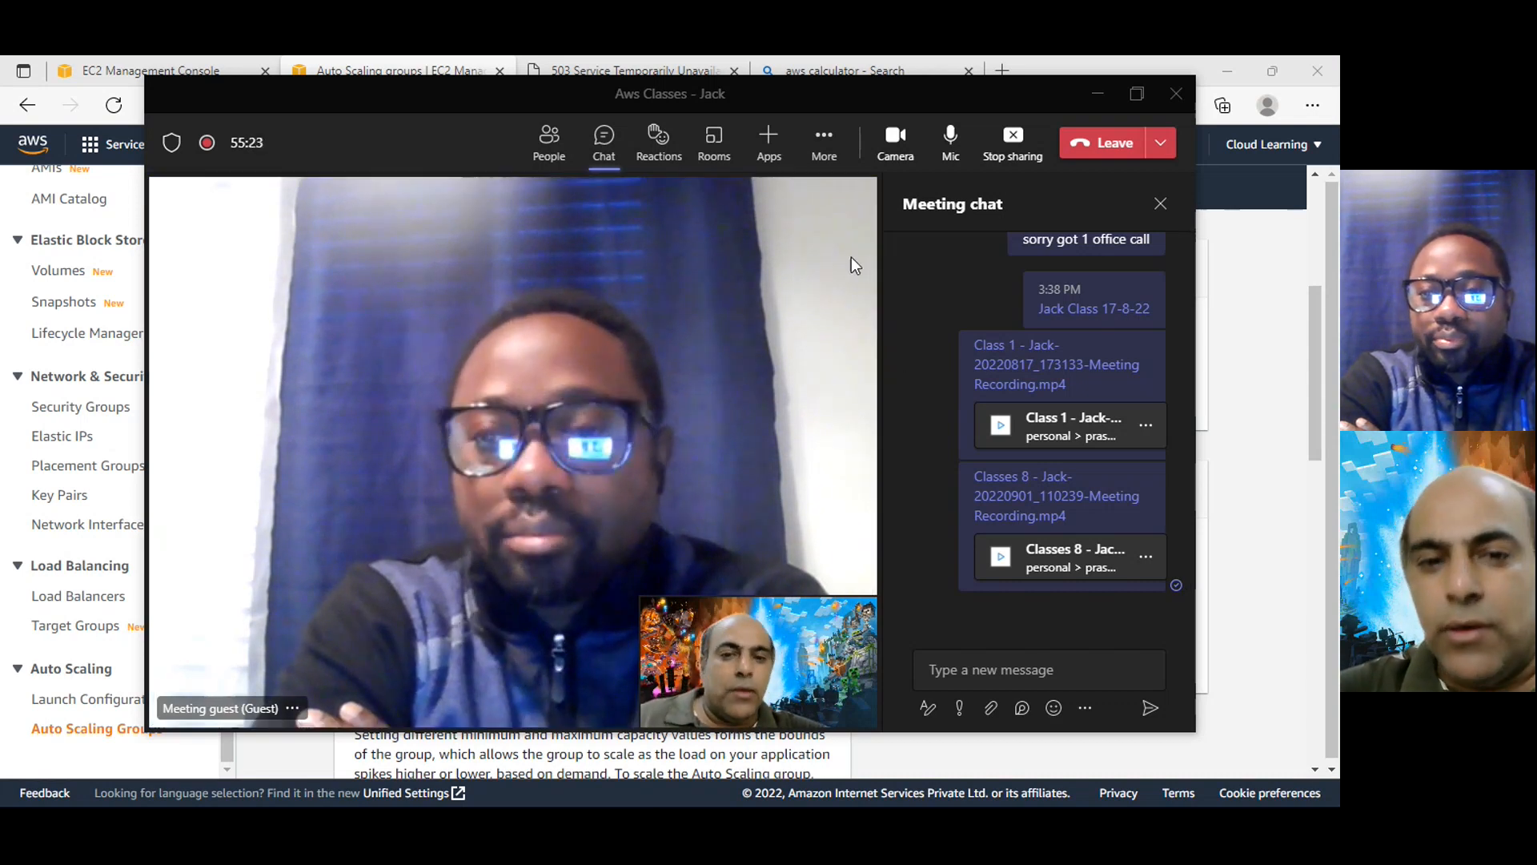
click(1097, 93)
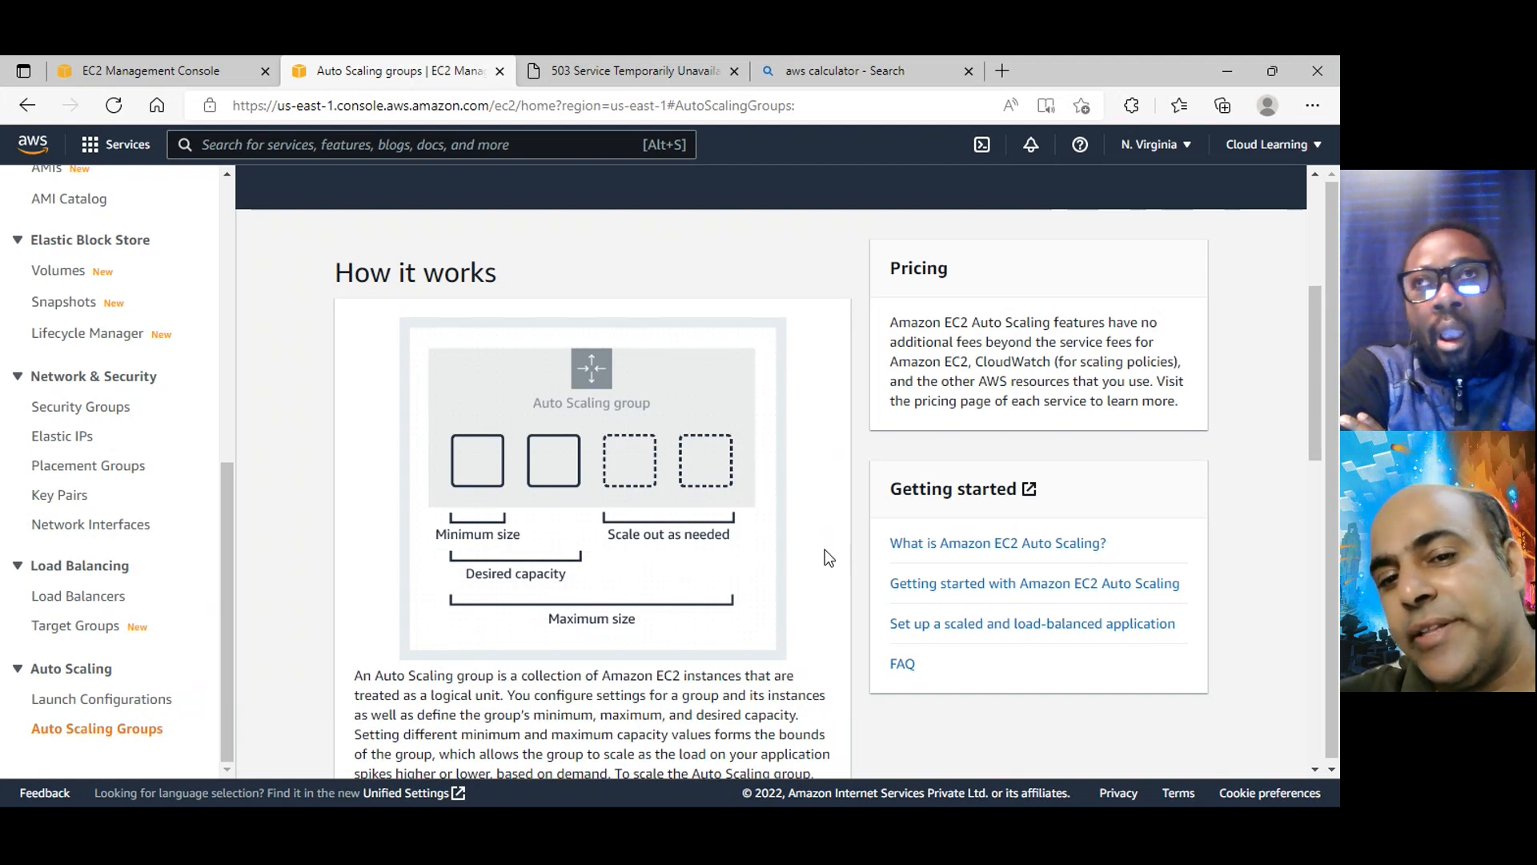
Start creating an Auto Scaling group and name it JackWebsiteAG
scroll(825, 553, down, 5)
scroll(833, 590, up, 10)
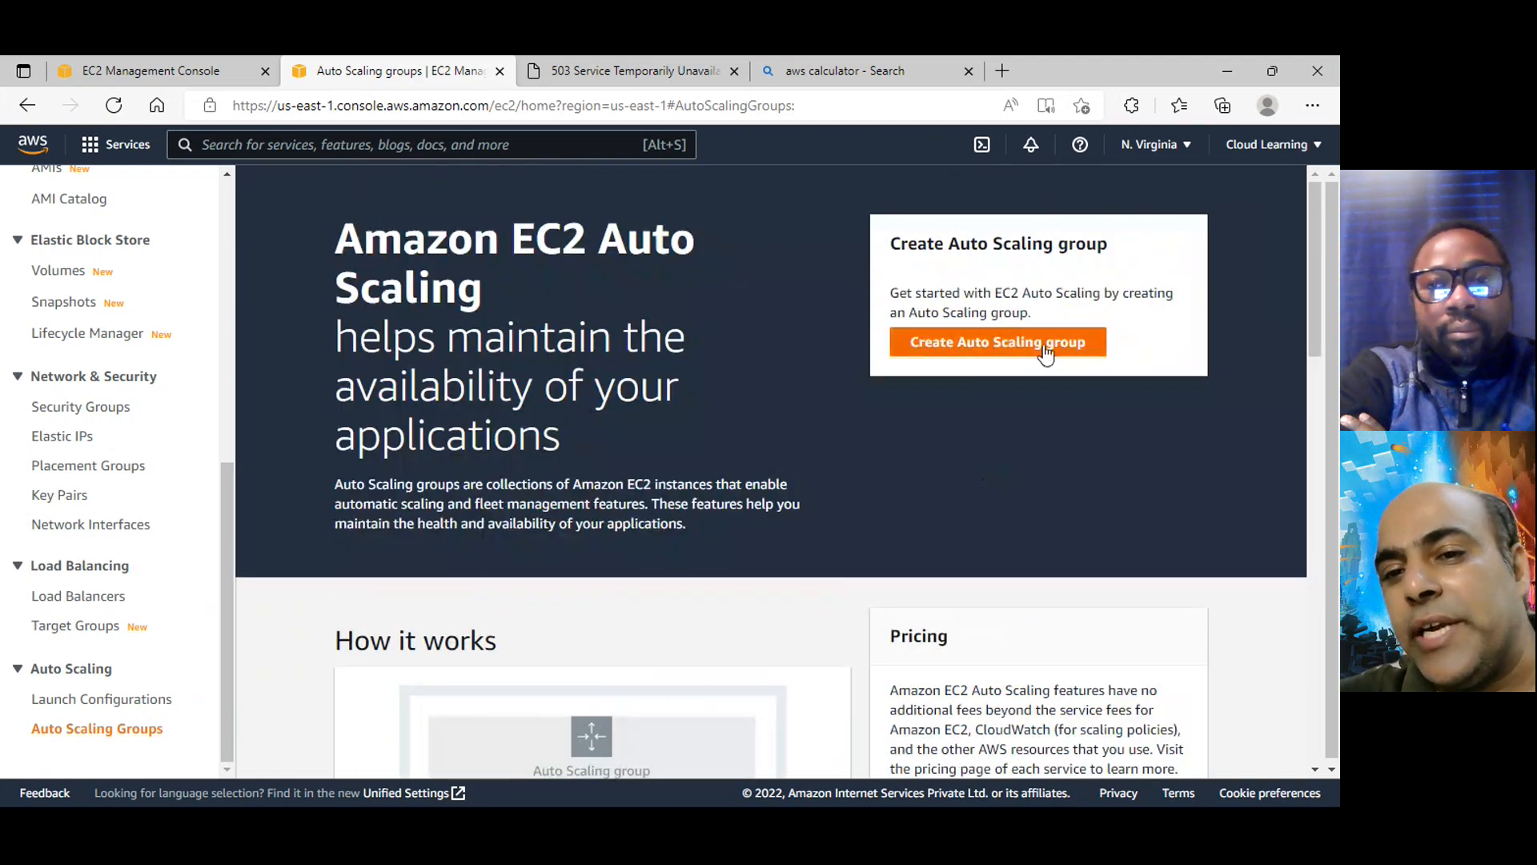
click(1045, 350)
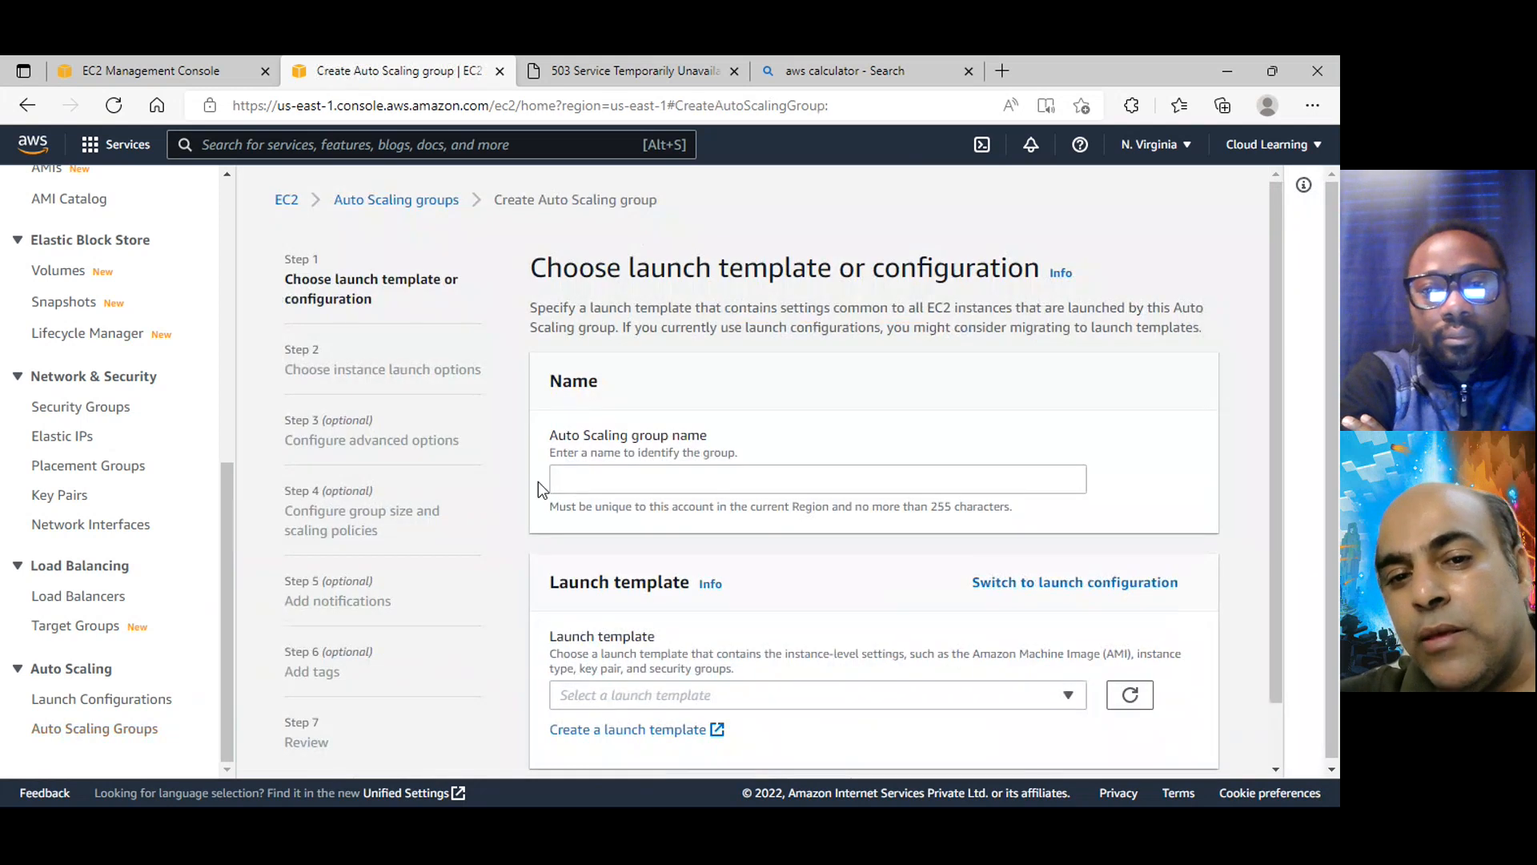
click(587, 479)
text(Jackwebsite)
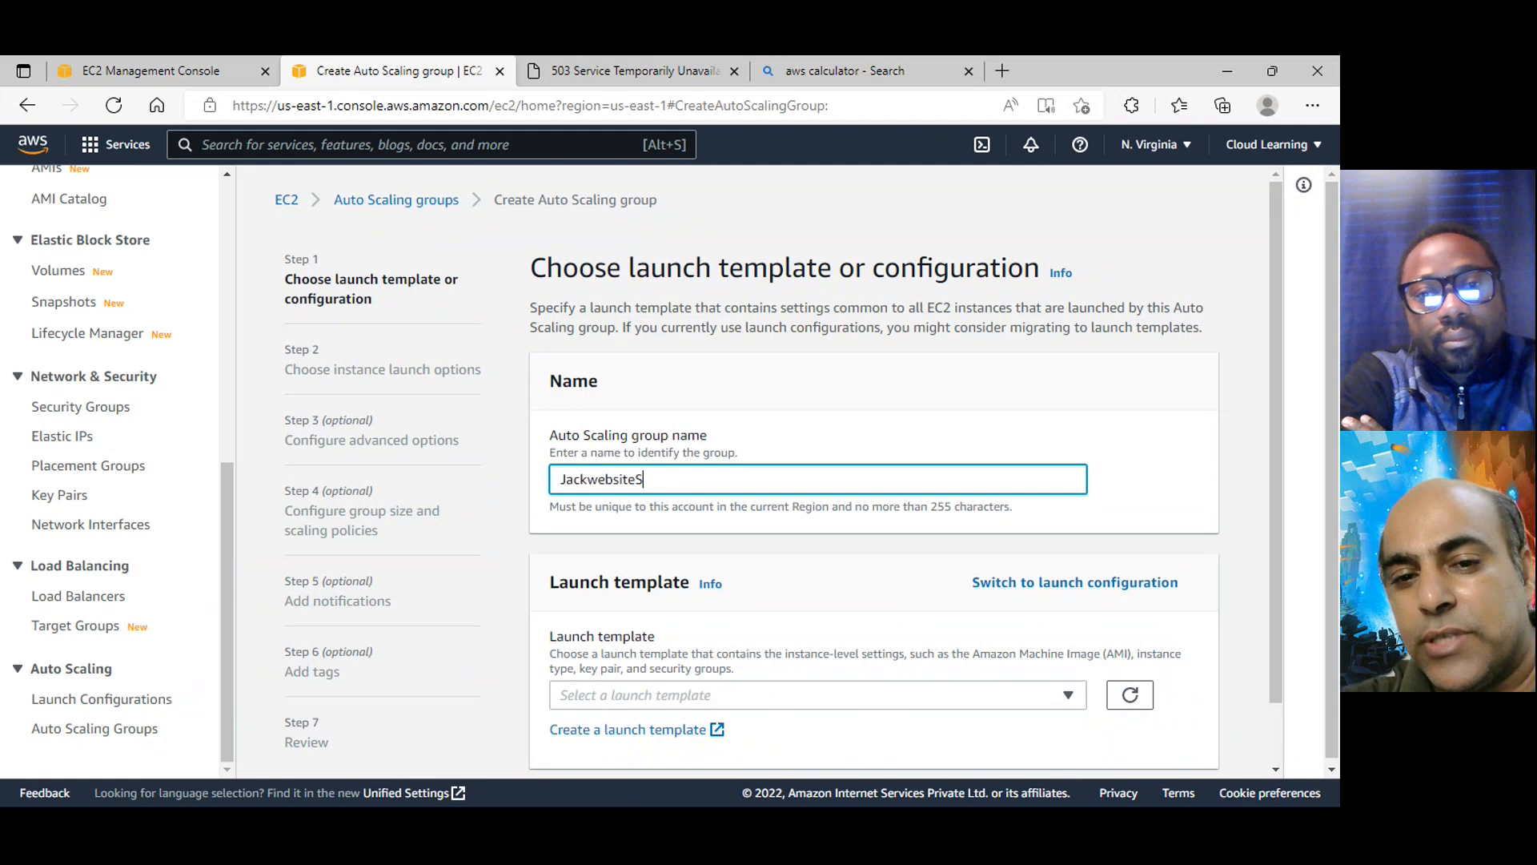
text(AG)
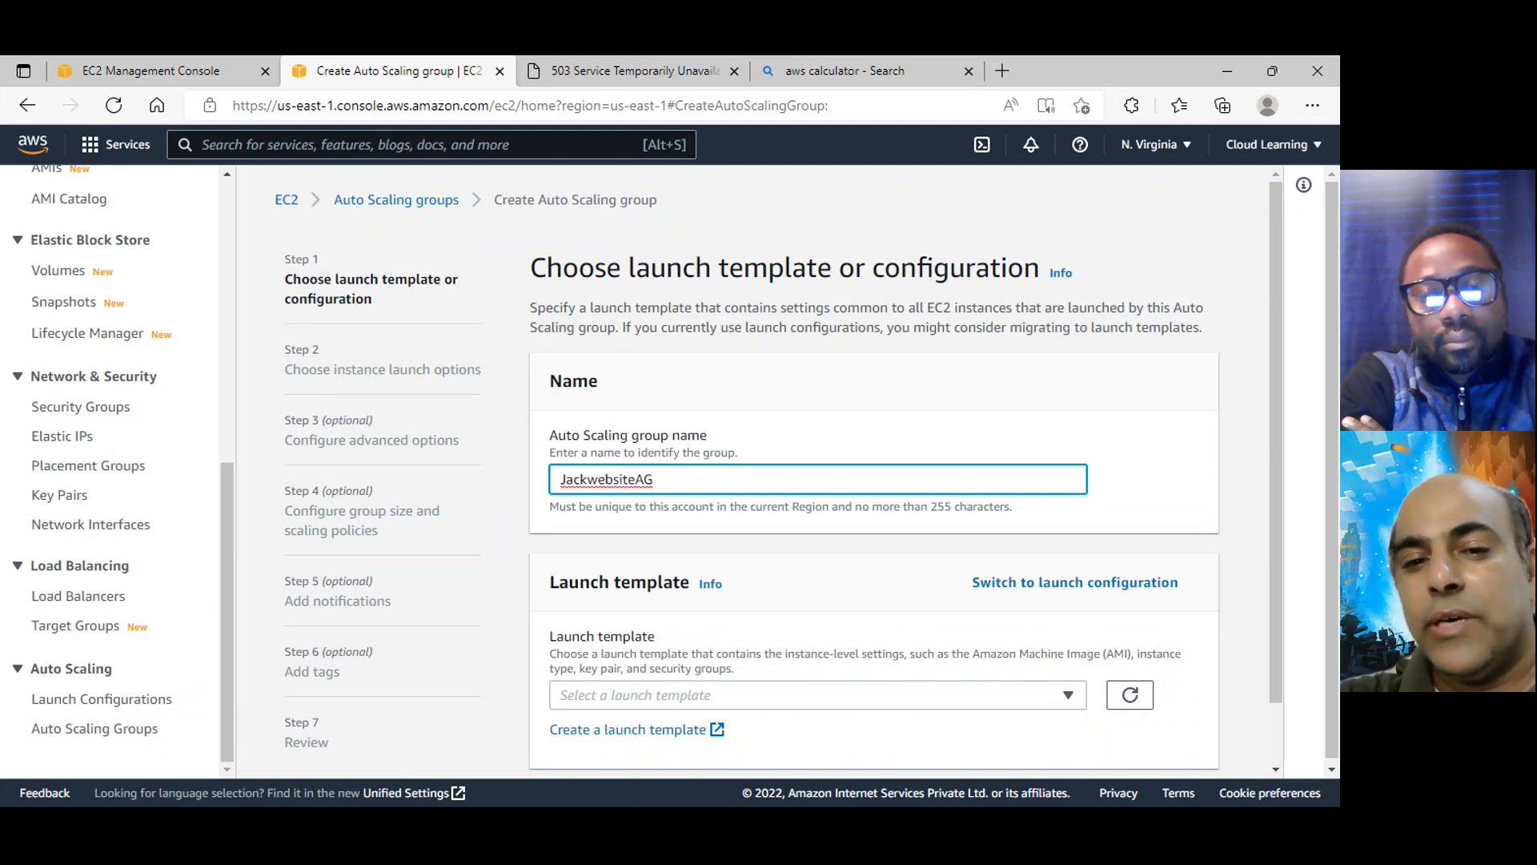
click(598, 479)
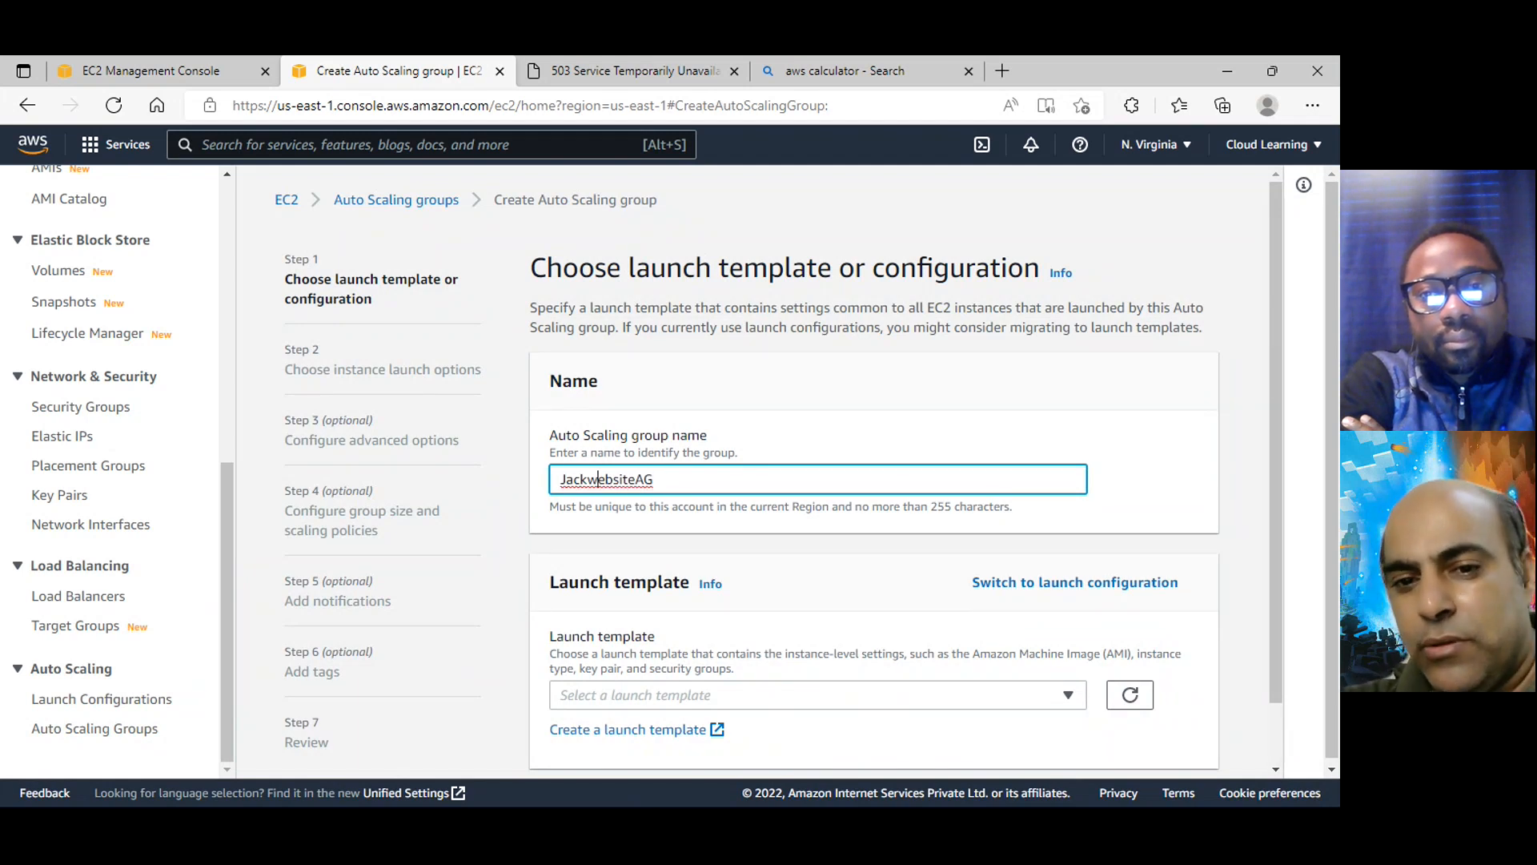
key(BackSpace)
text(W)
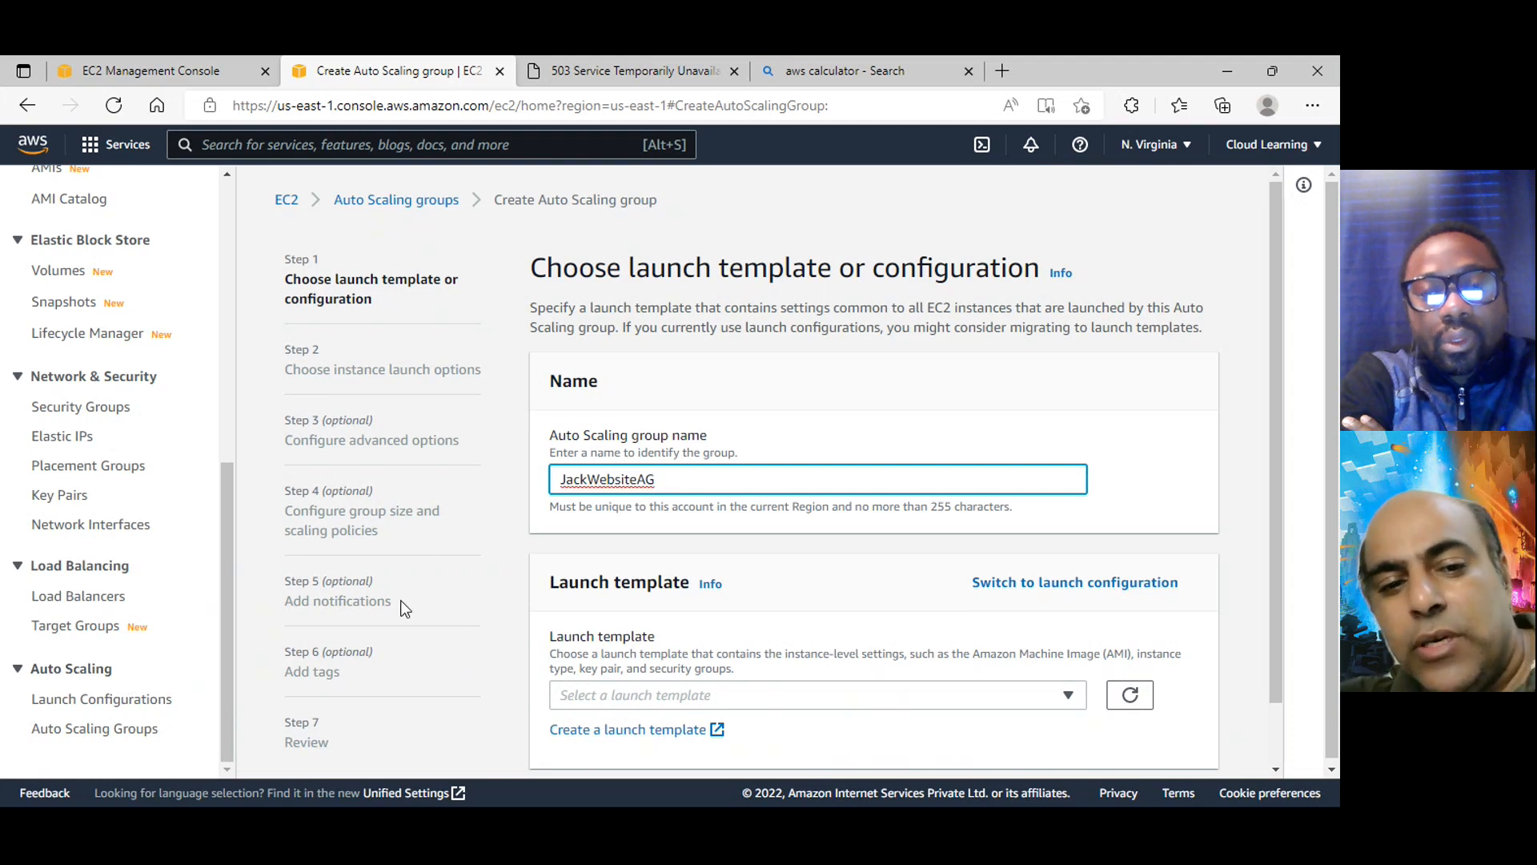
Choose JackWebsiteConfig as the launch template for the Auto Scaling group
scroll(398, 607, down, 2)
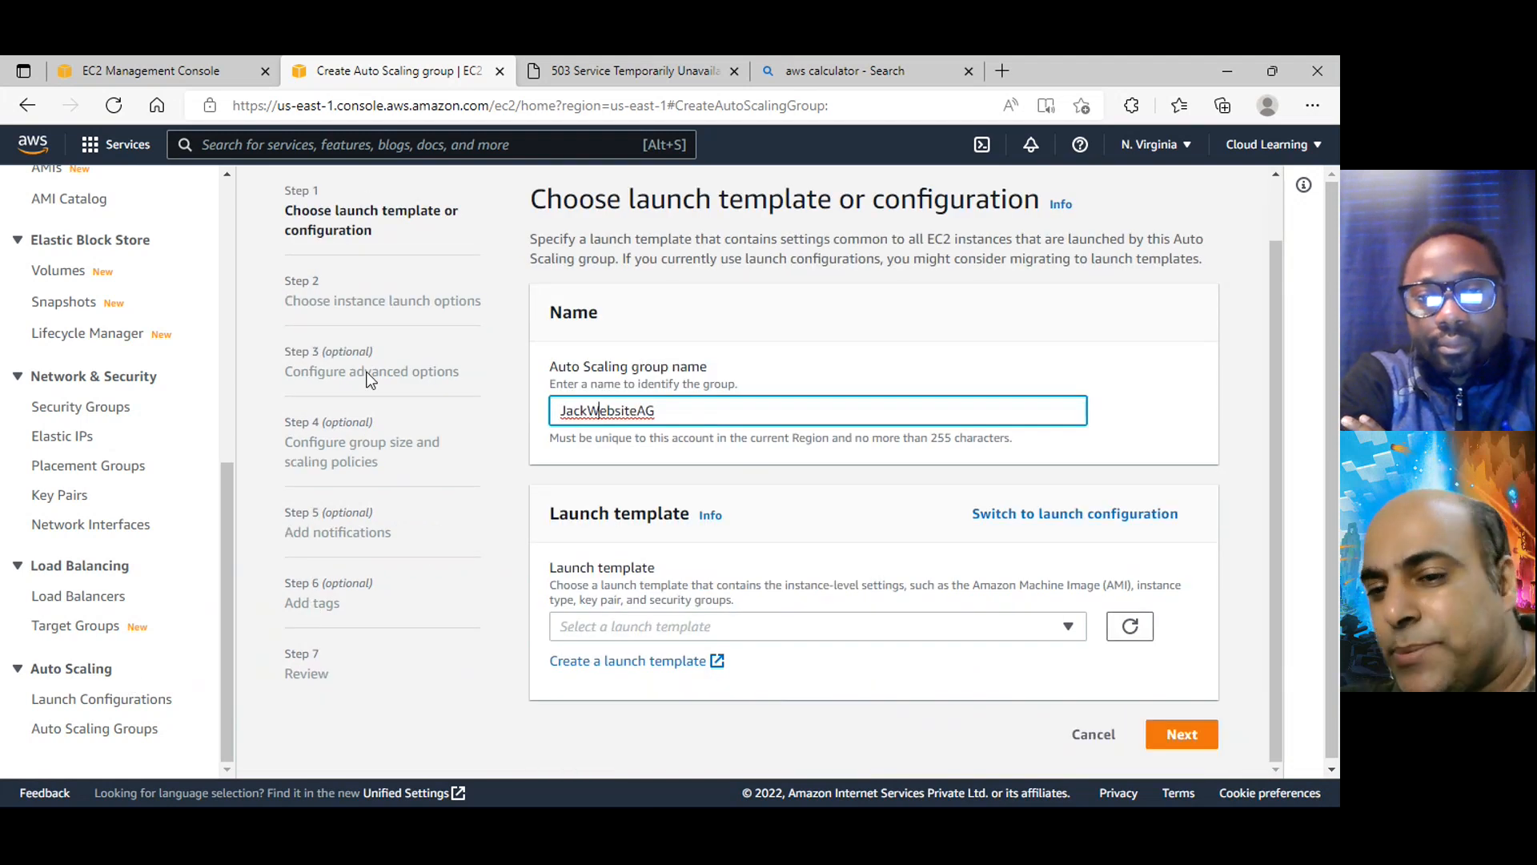
scroll(371, 377, up, 2)
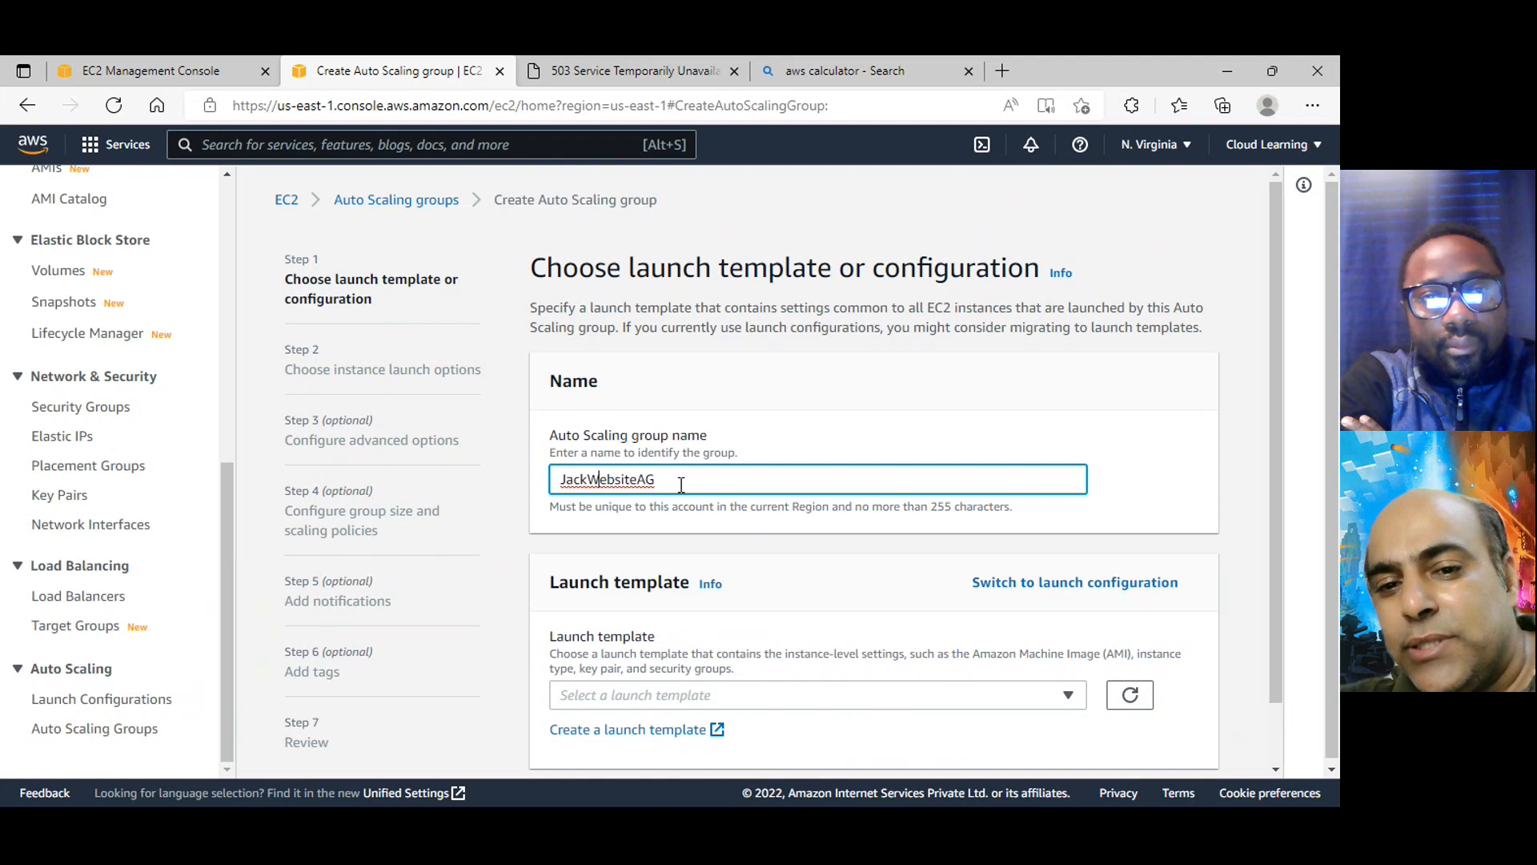
scroll(679, 480, down, 2)
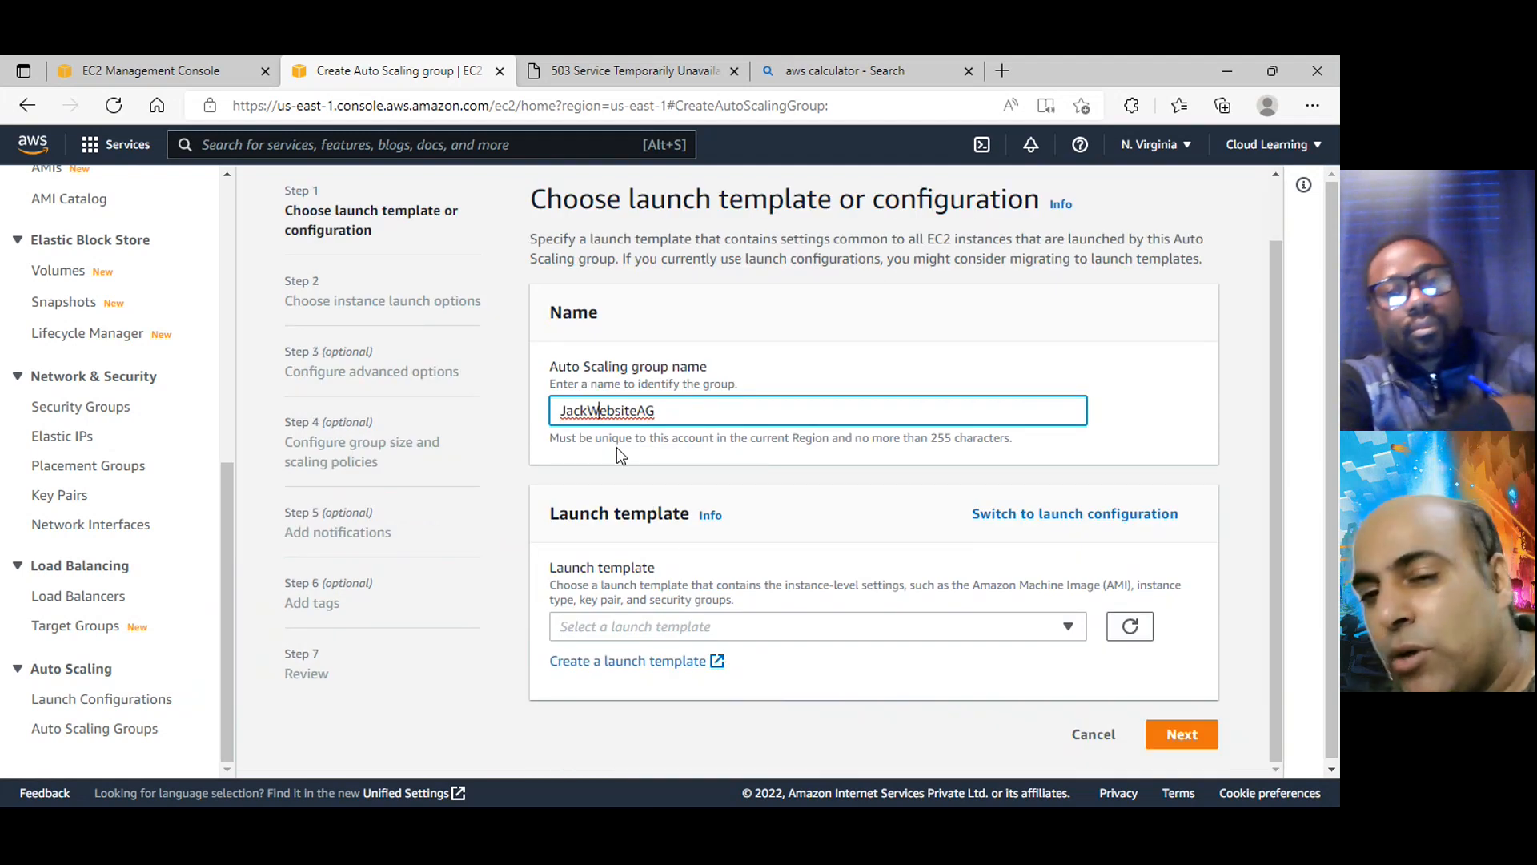
click(662, 626)
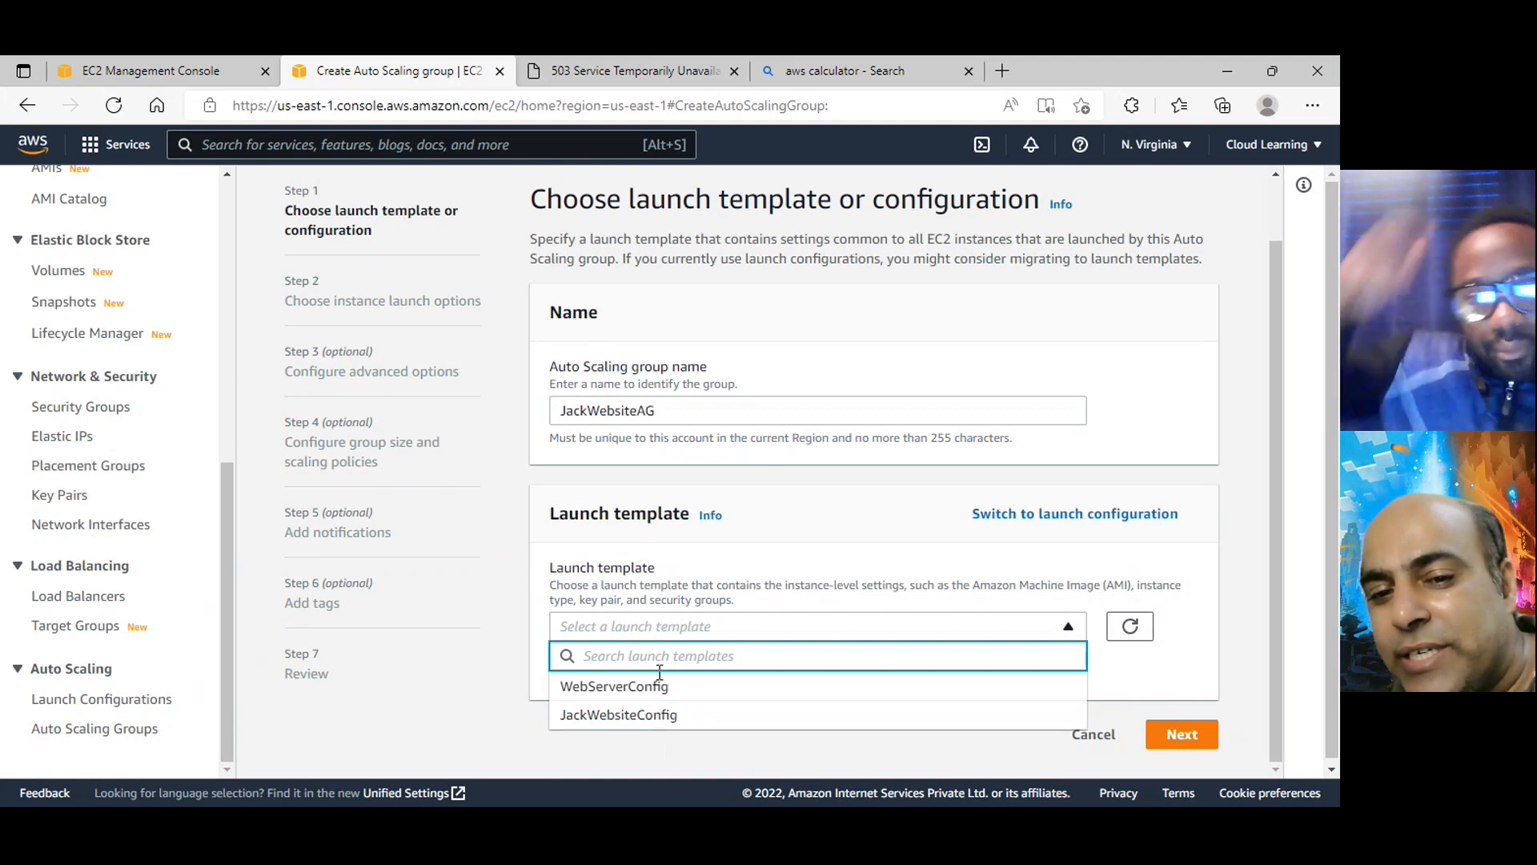
click(654, 715)
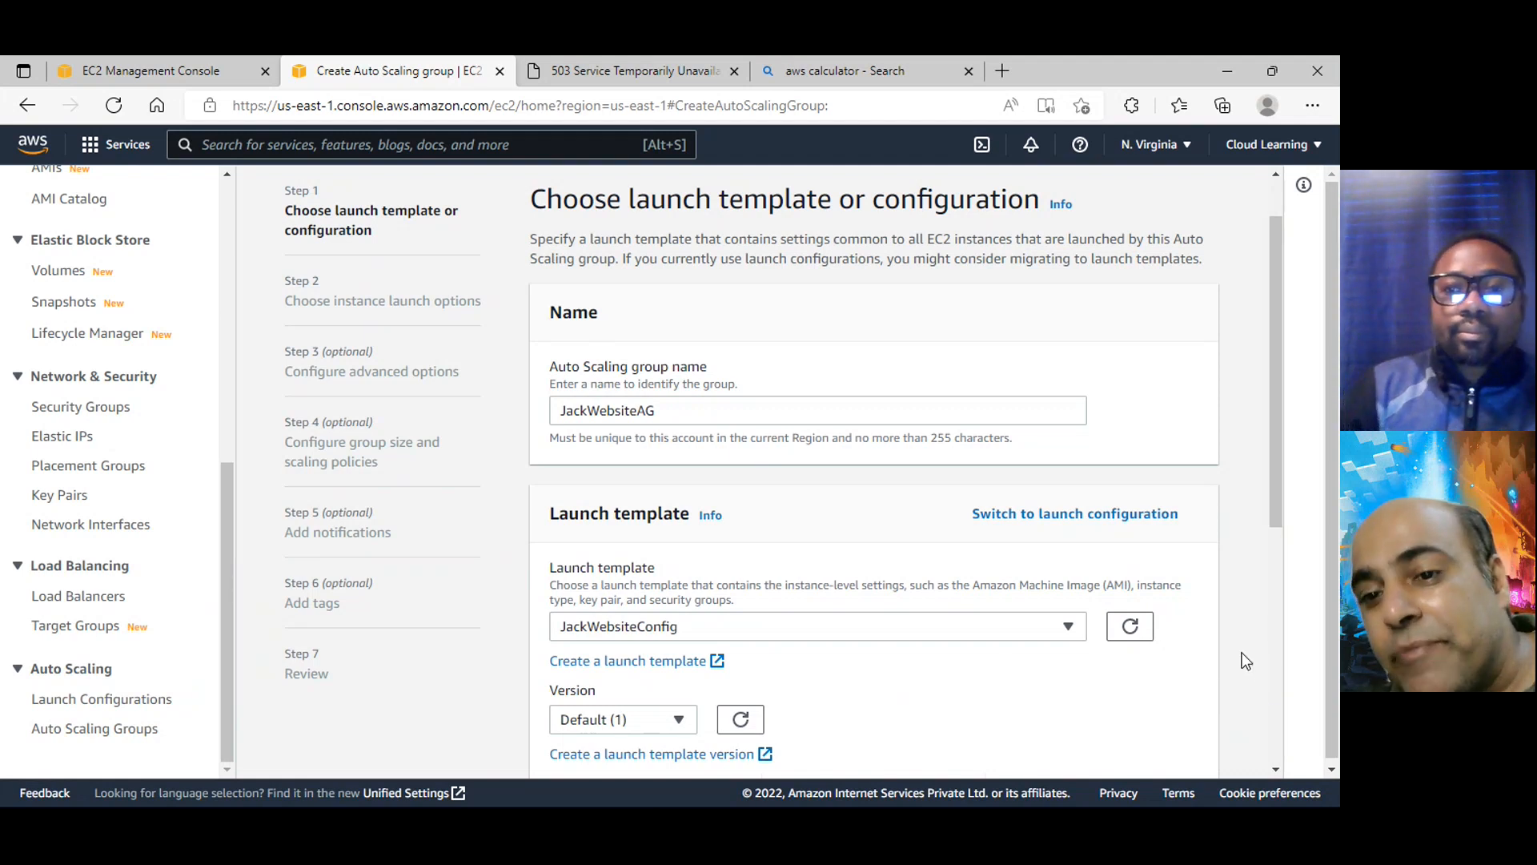
Base the Auto Scaling group on a launch configuration instead of a template and choose JackWebsiteConfig
click(1035, 518)
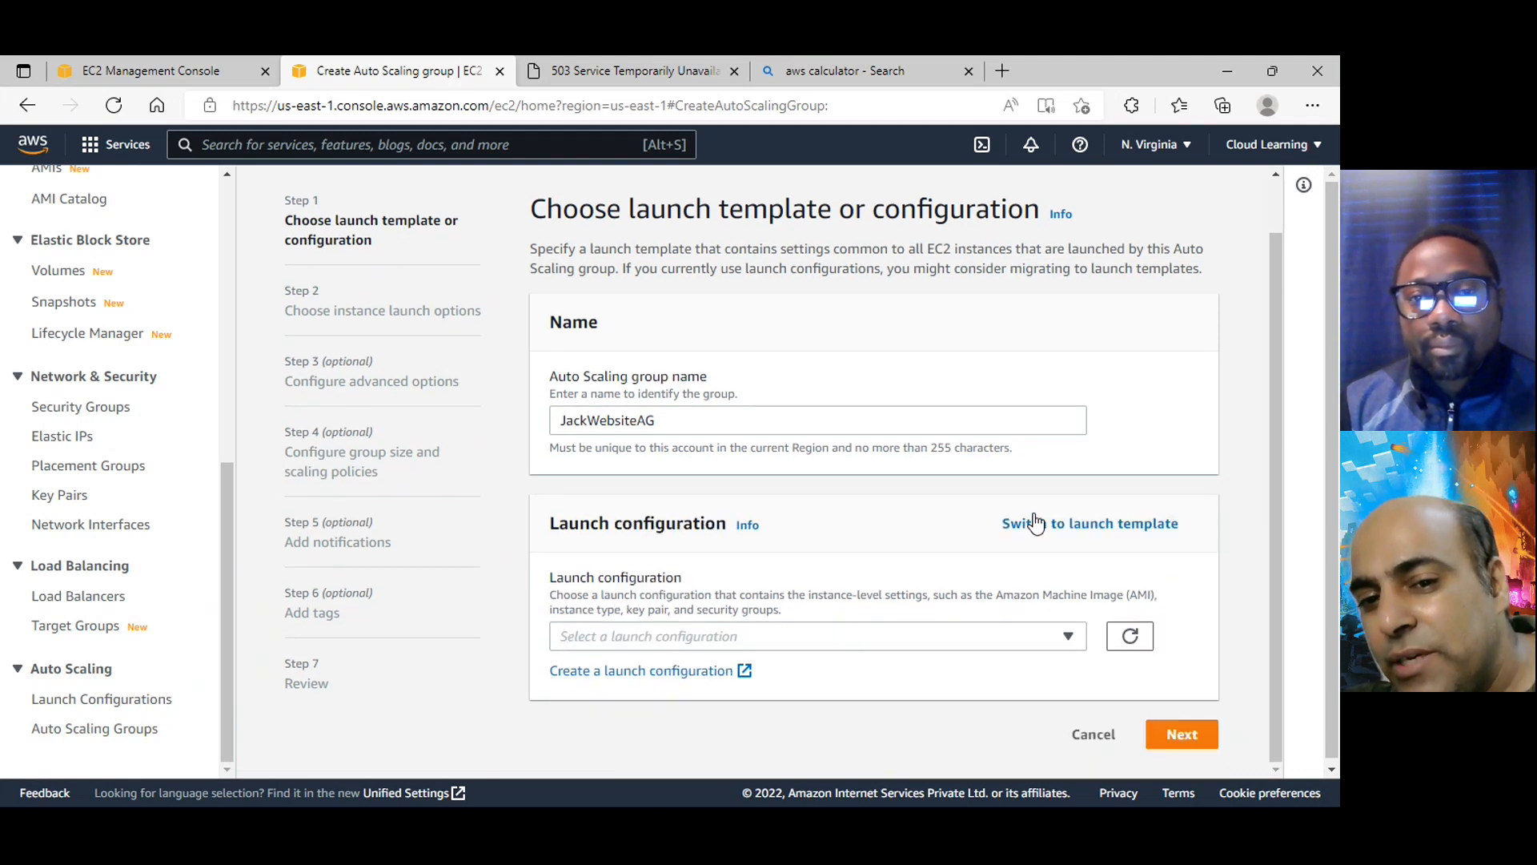
click(886, 639)
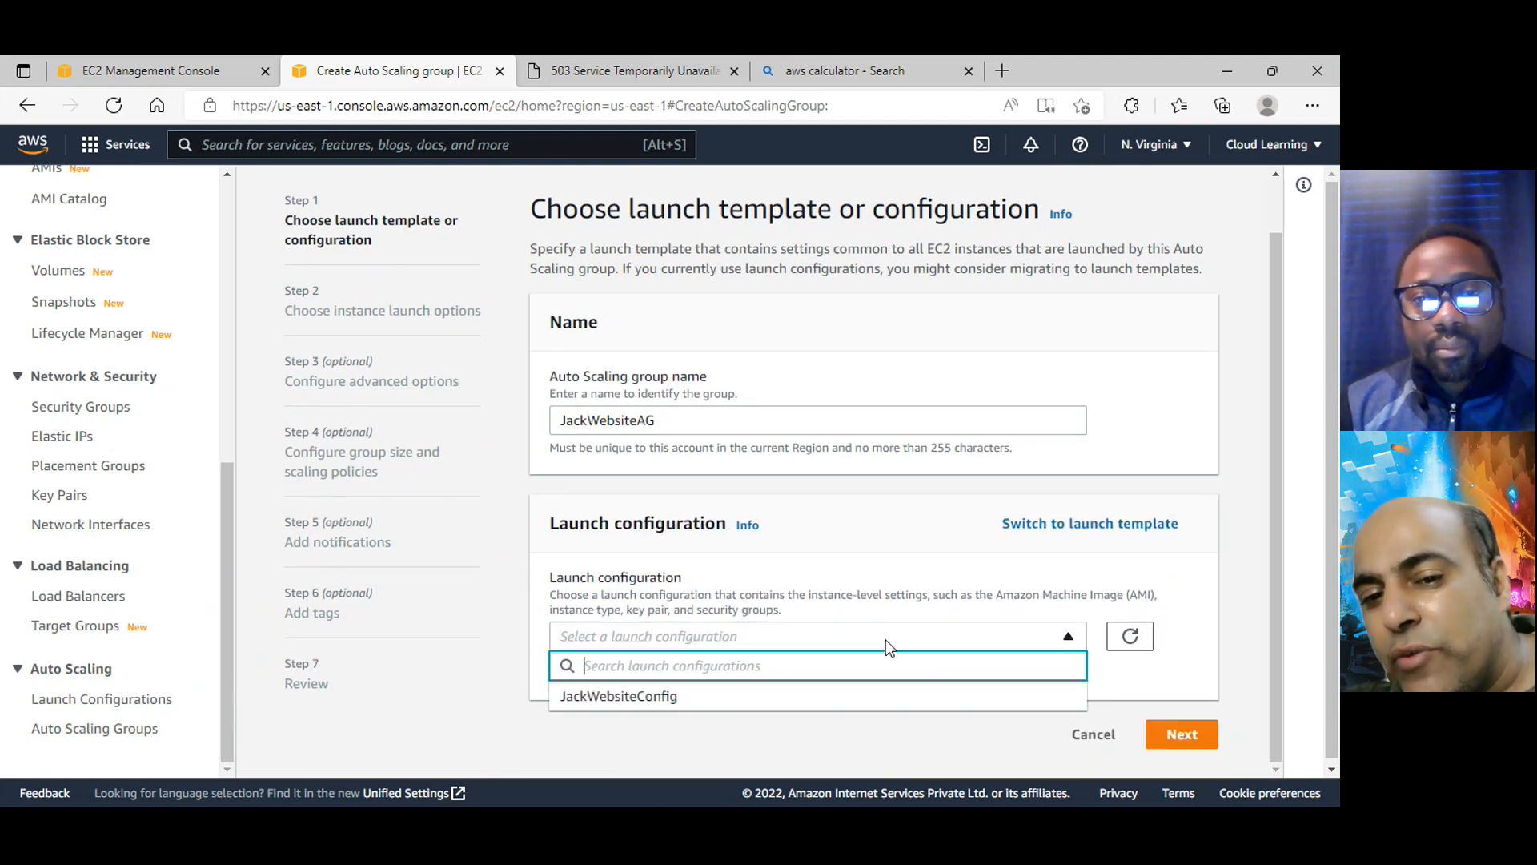
click(629, 711)
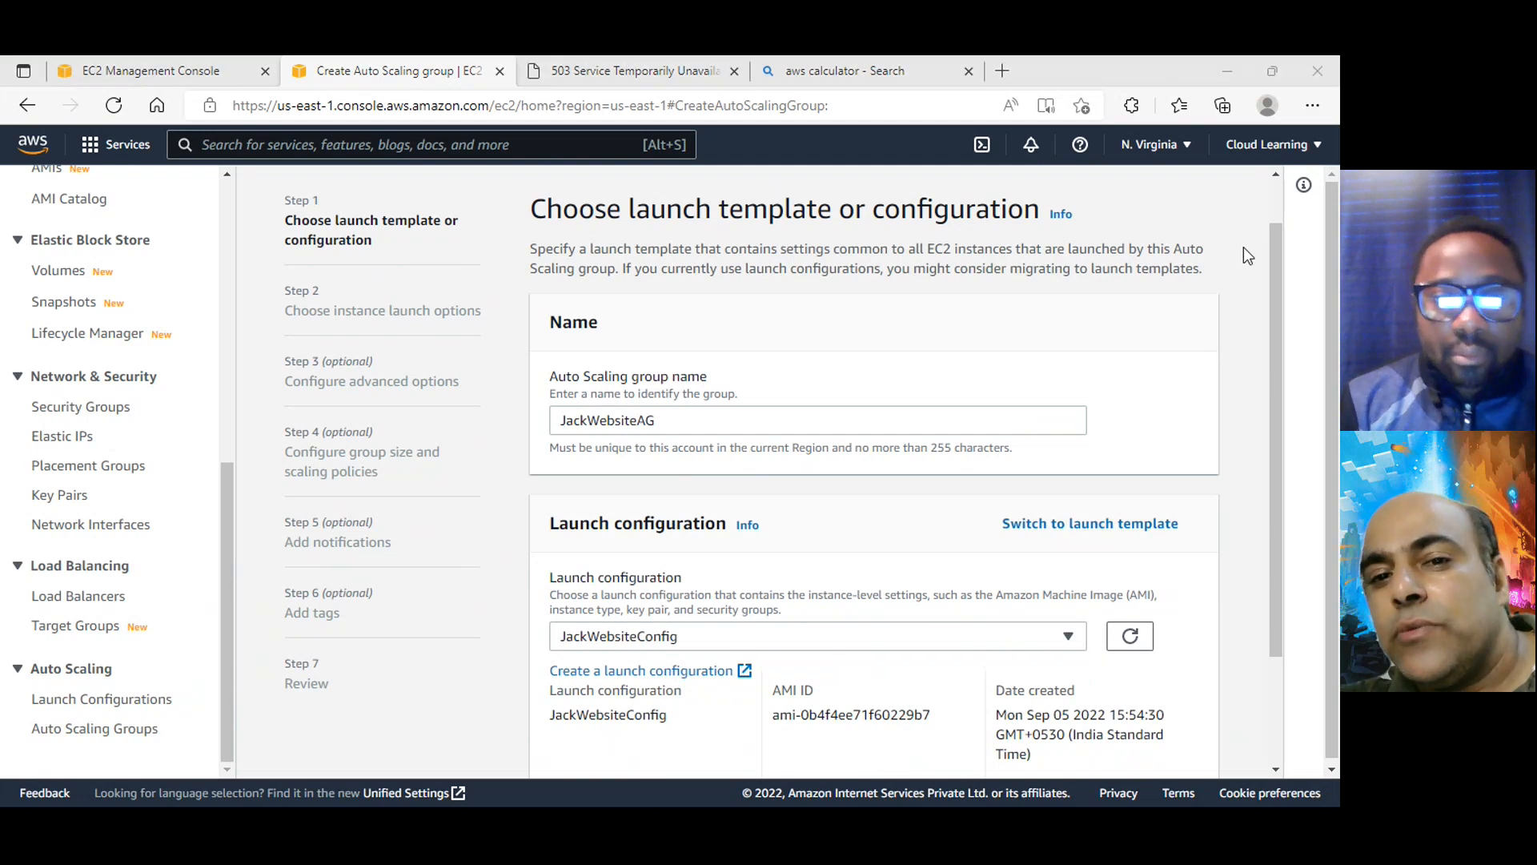
Check which launch templates are available for the group and return to using a launch configuration
scroll(1295, 602, down, 1)
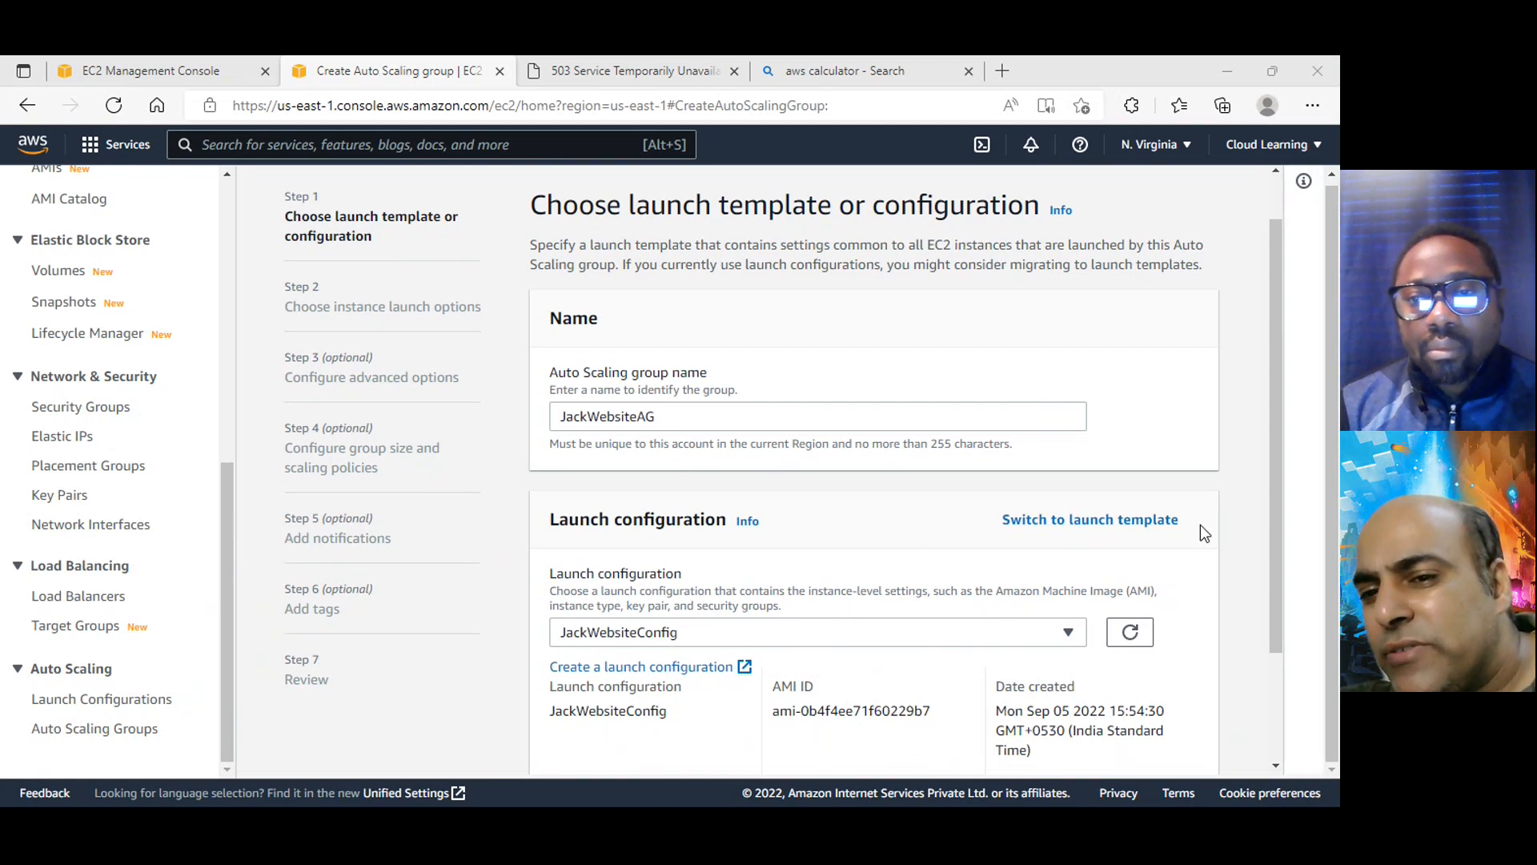
click(1097, 521)
click(868, 636)
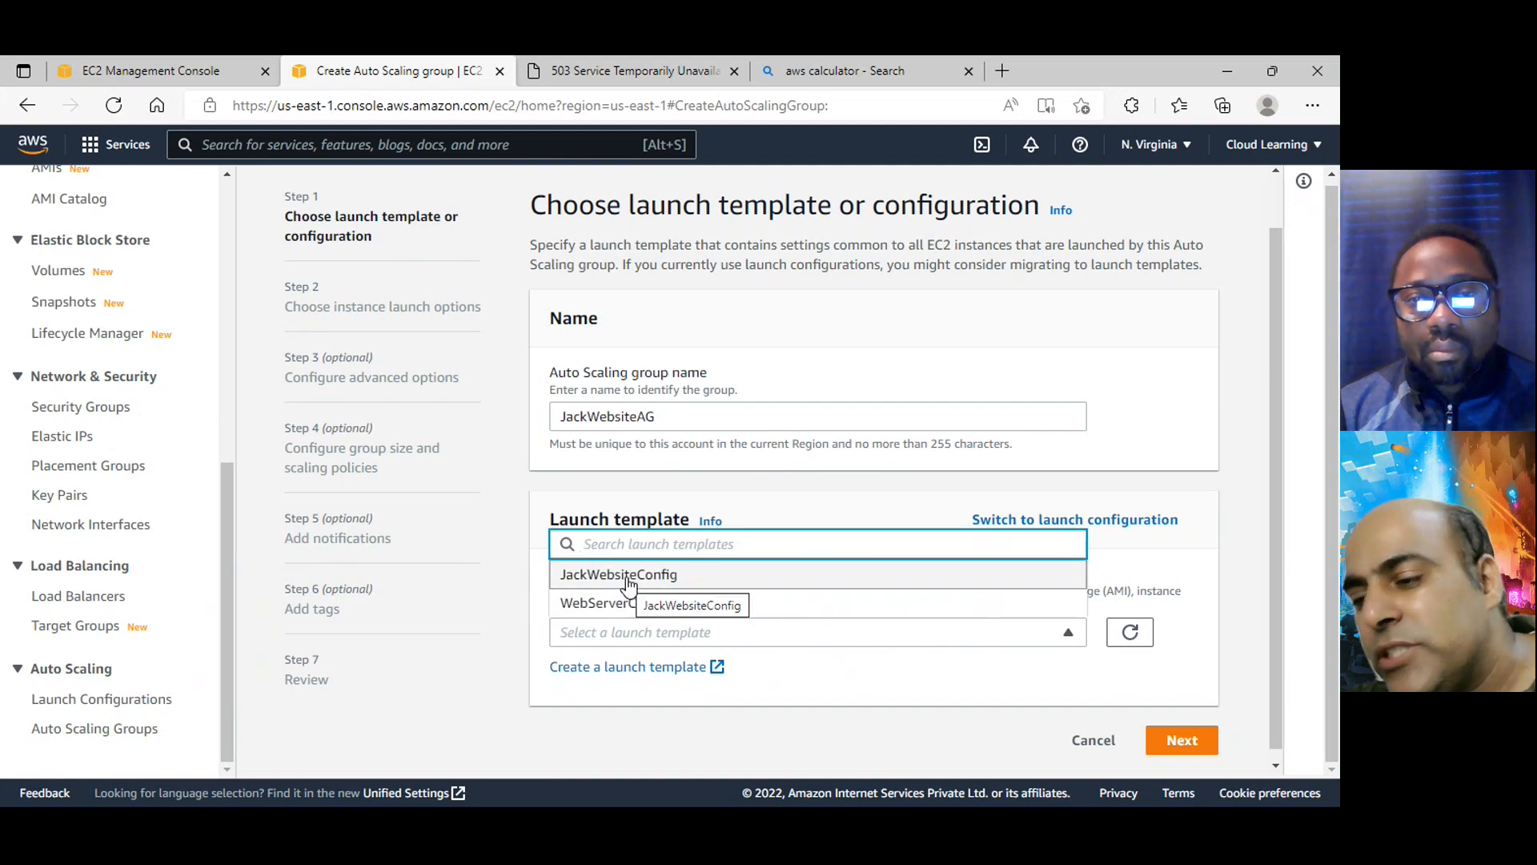
click(1156, 482)
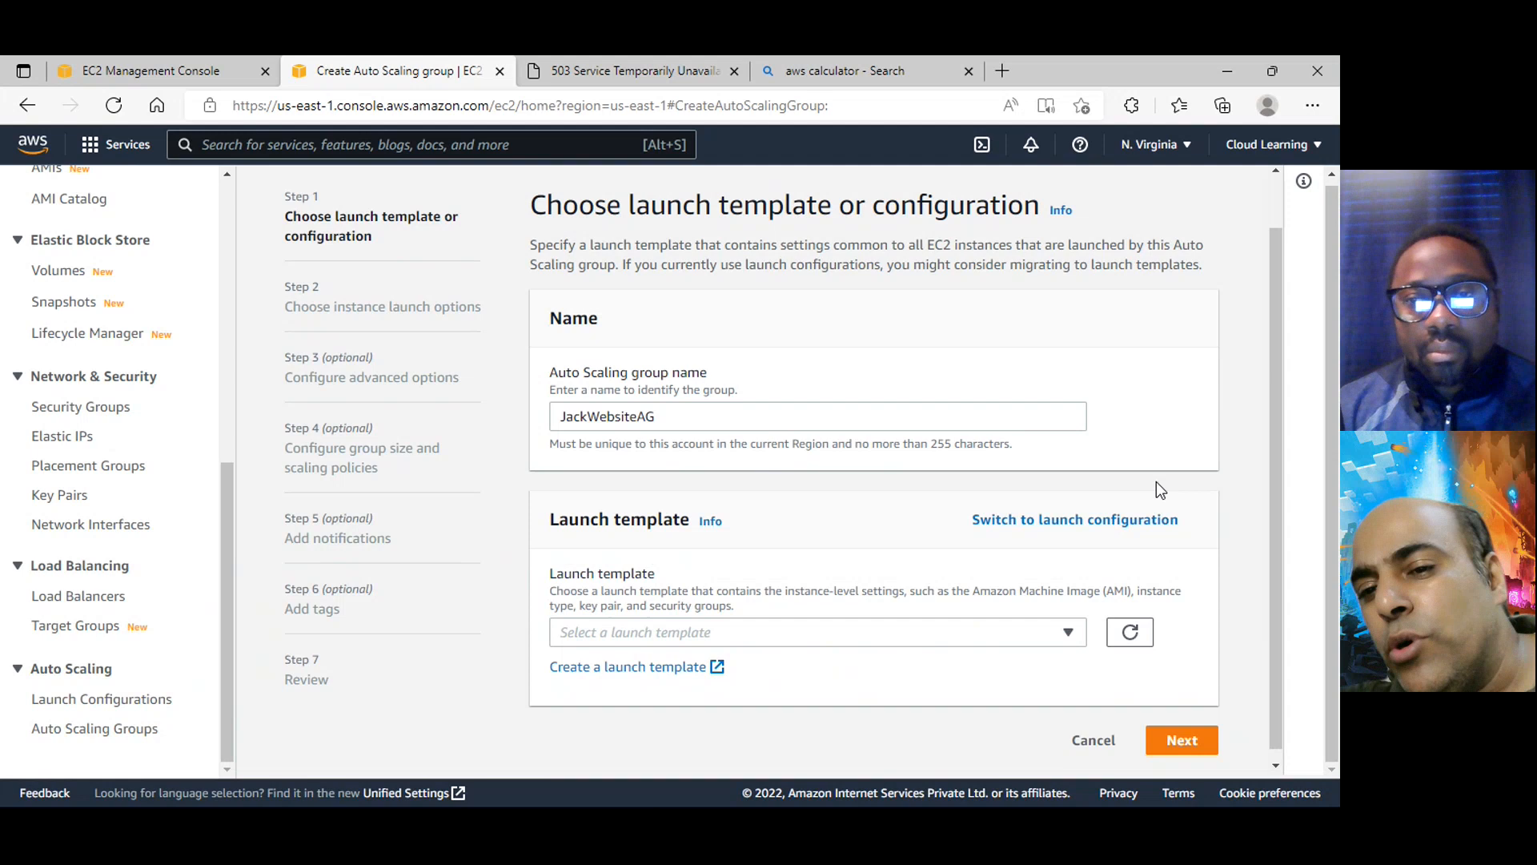
click(1109, 520)
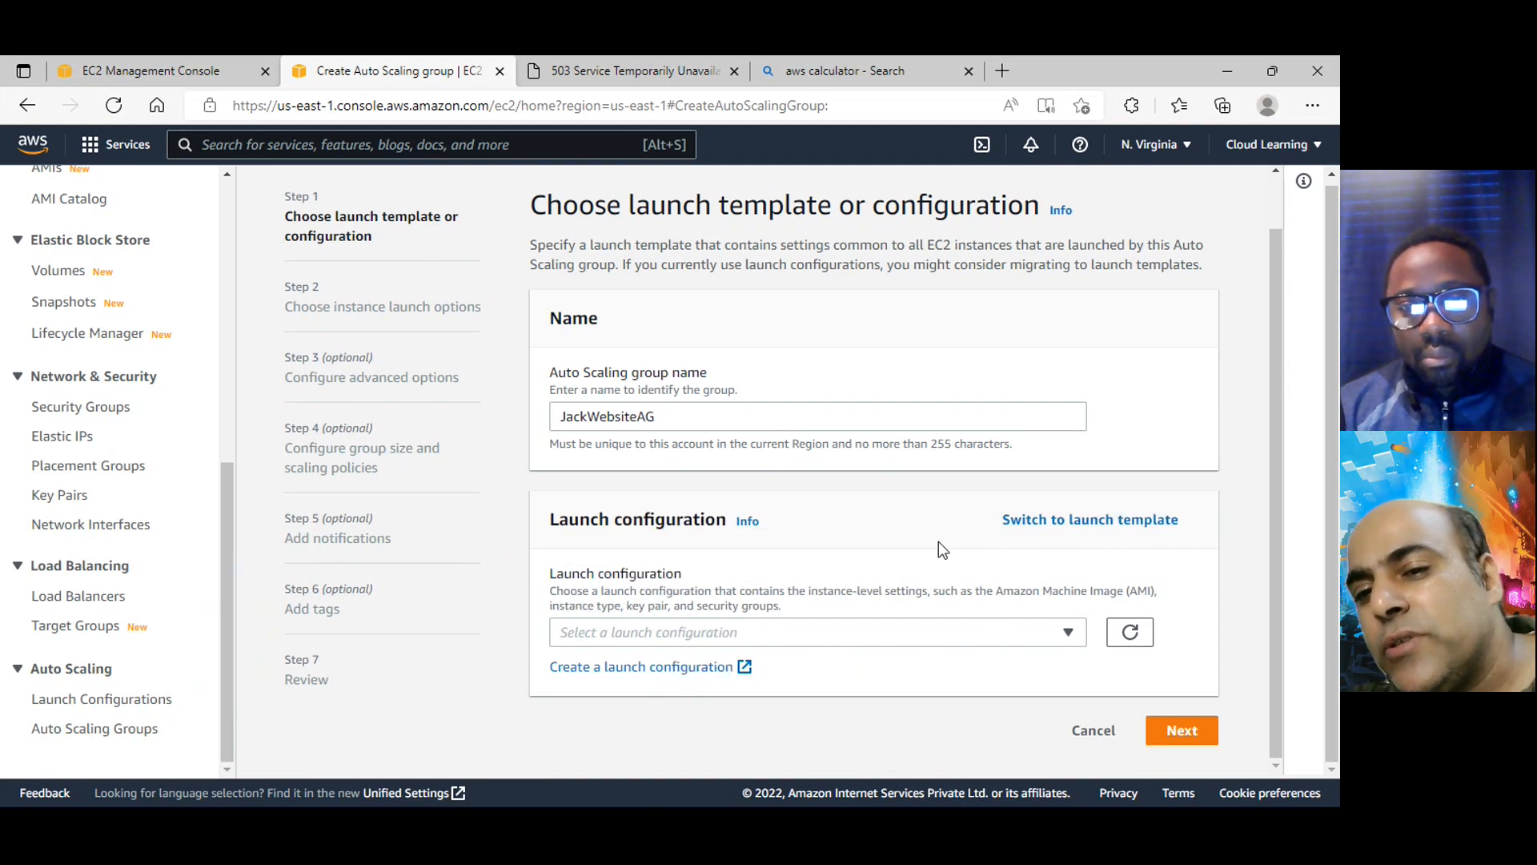
Select JackWebsiteConfig as the group's launch configuration, review its details, and continue to the instance launch options
click(929, 633)
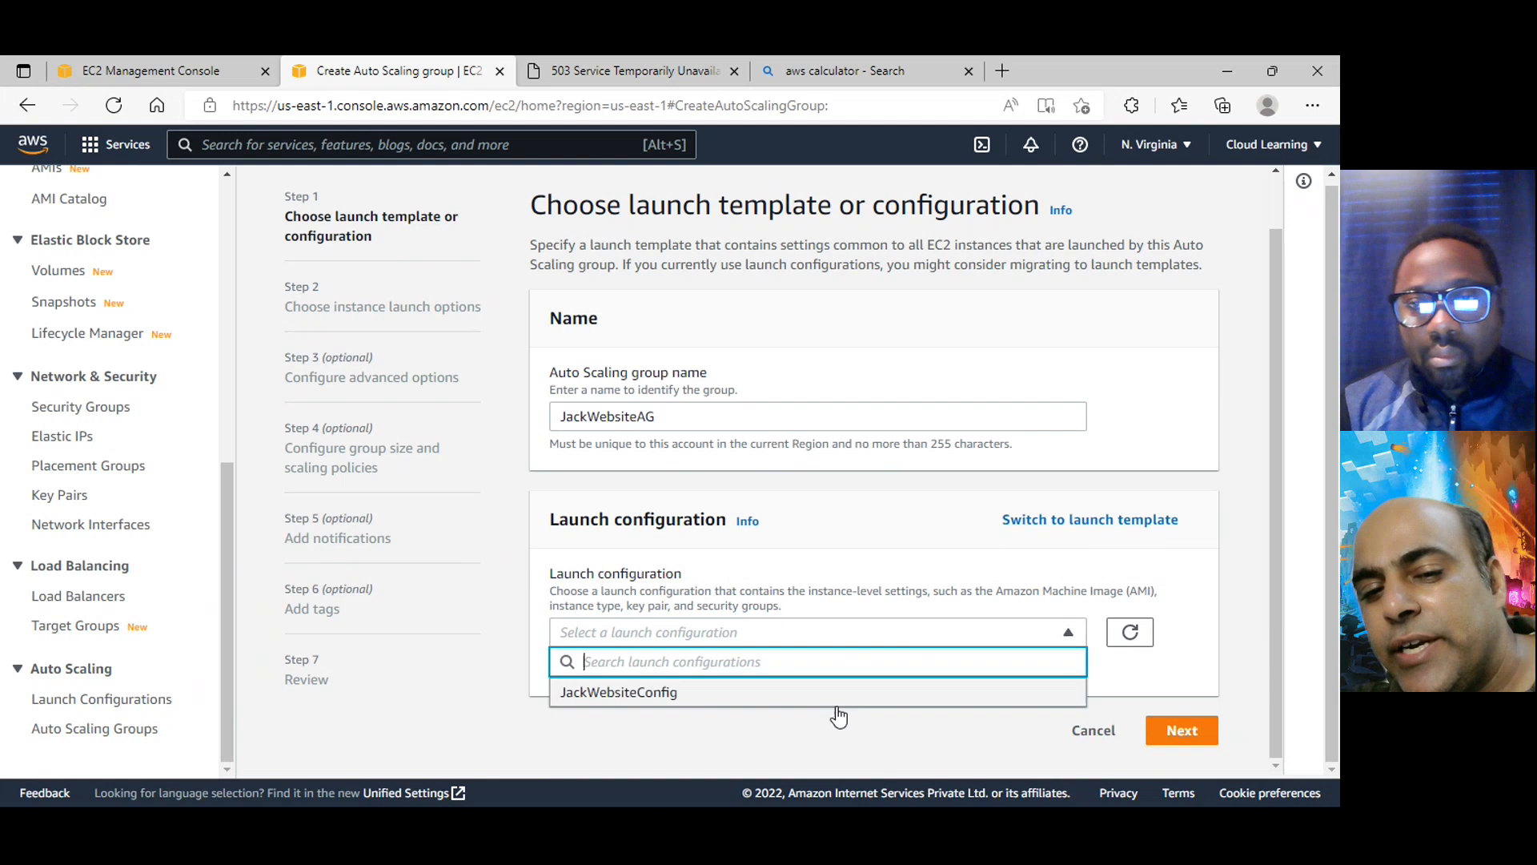
click(671, 692)
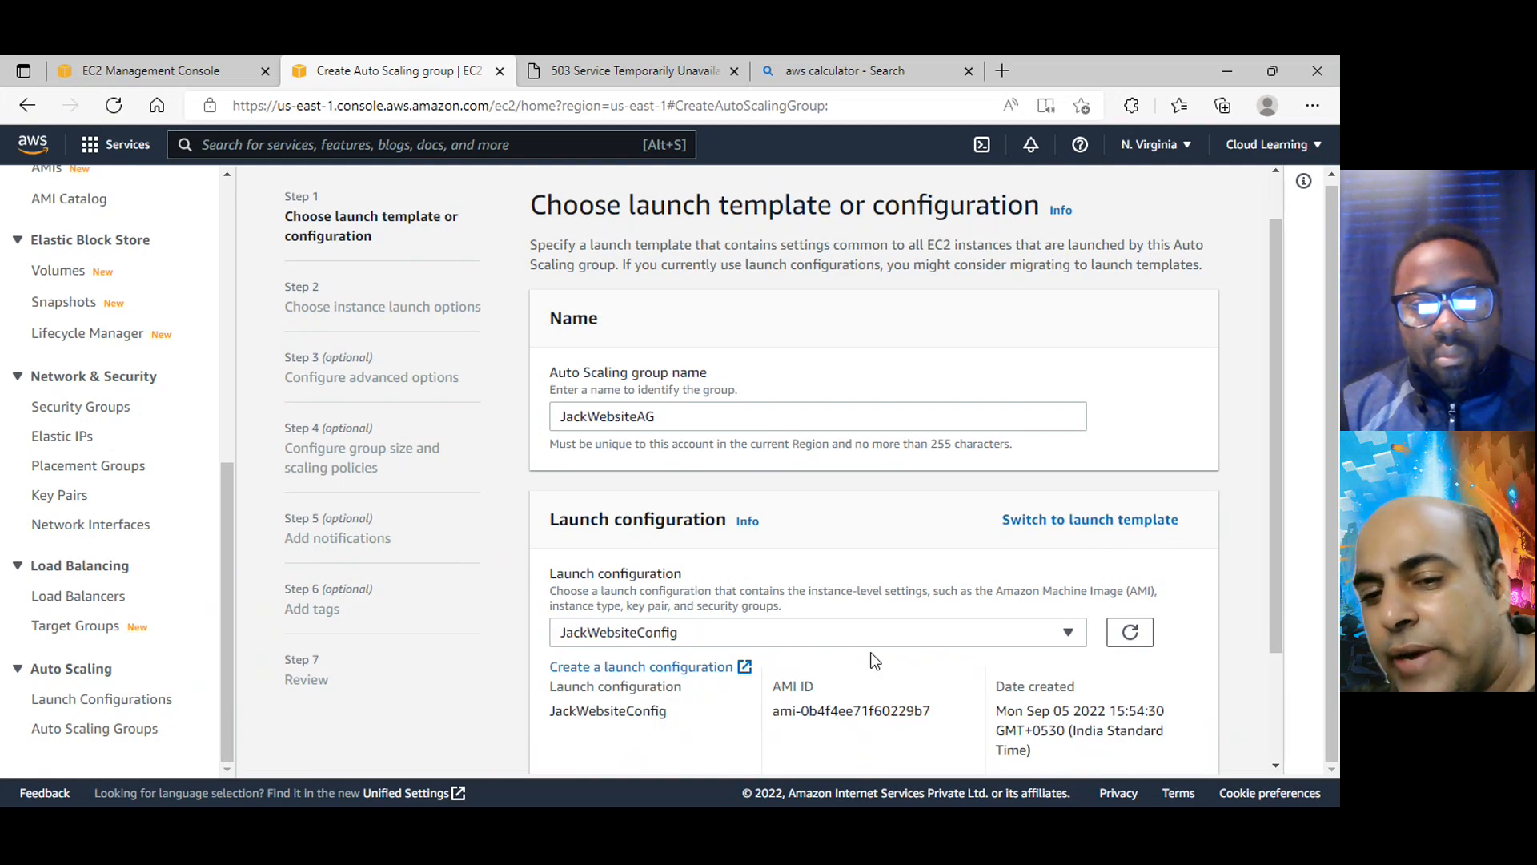
scroll(996, 685, down, 2)
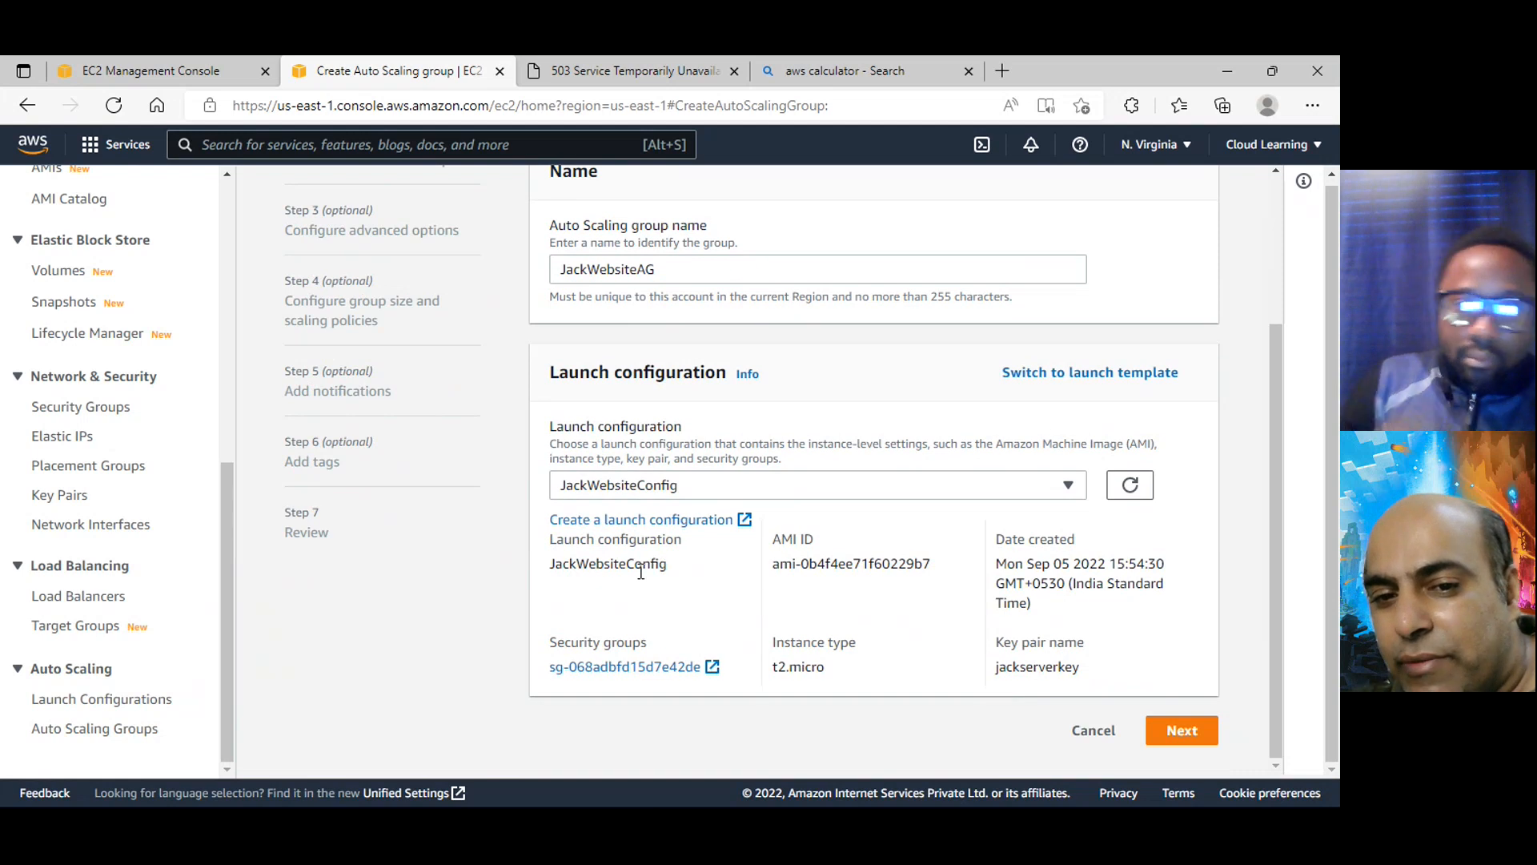
drag(540, 568, 703, 580)
drag(868, 563, 875, 566)
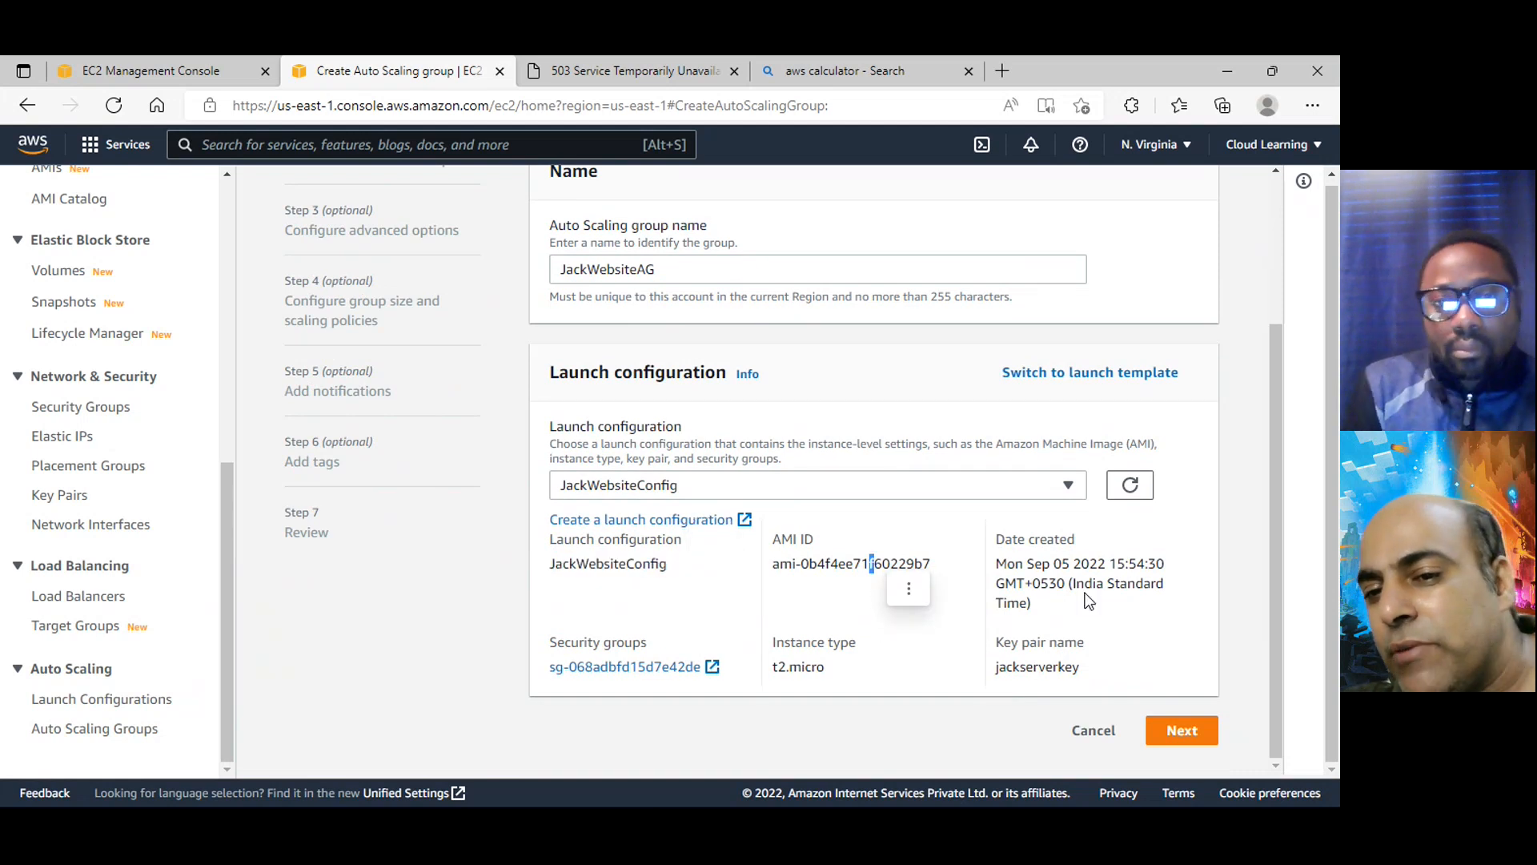
scroll(603, 532, up, 3)
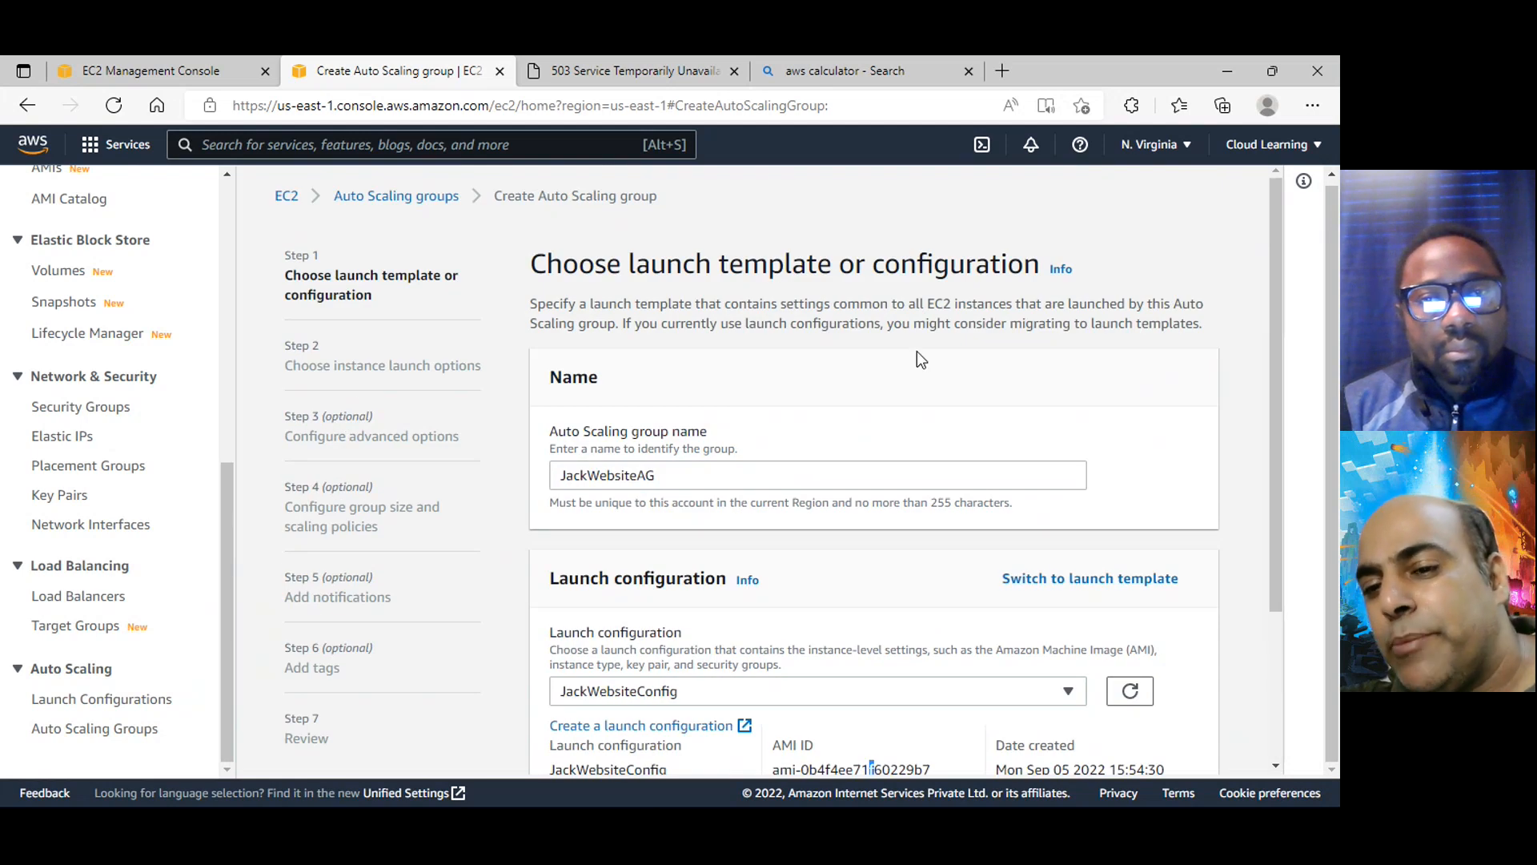
scroll(1078, 593, down, 3)
click(1180, 730)
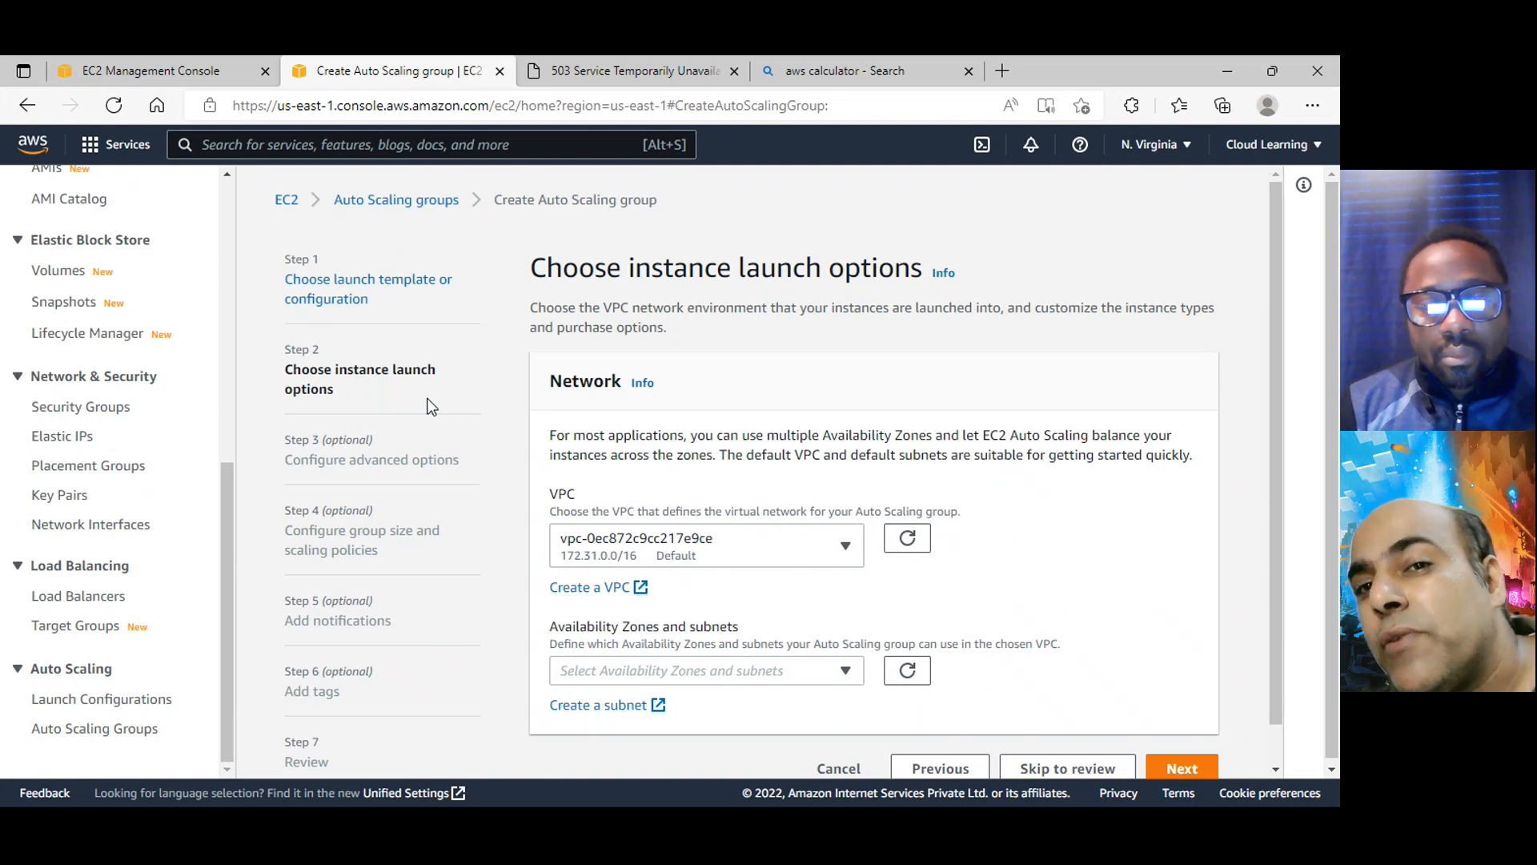
Choose the default VPC with the 172.31.0.0/16 range as the Auto Scaling group's network
click(760, 559)
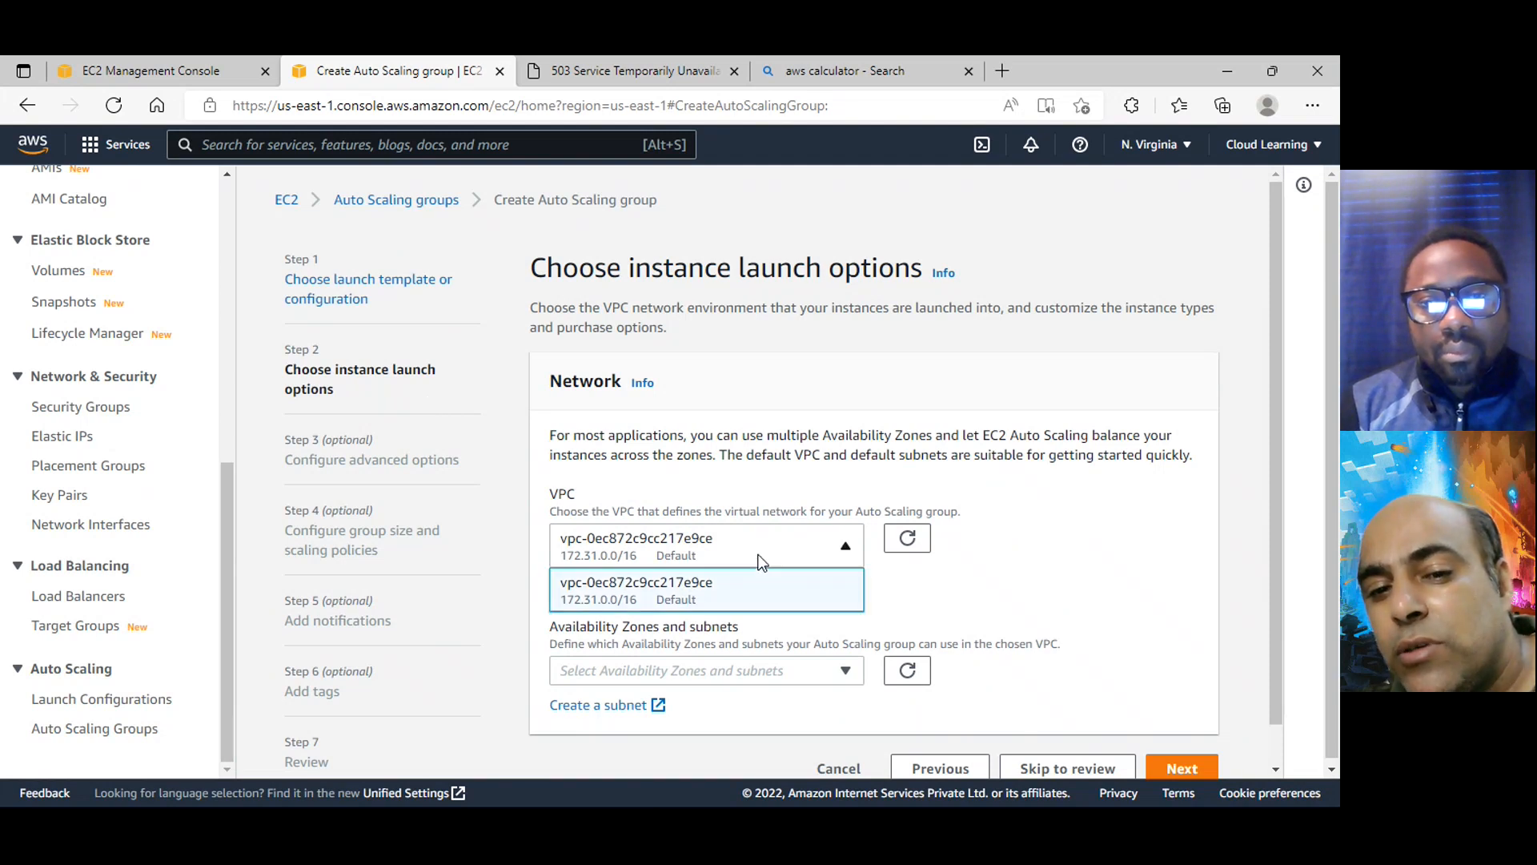
click(725, 594)
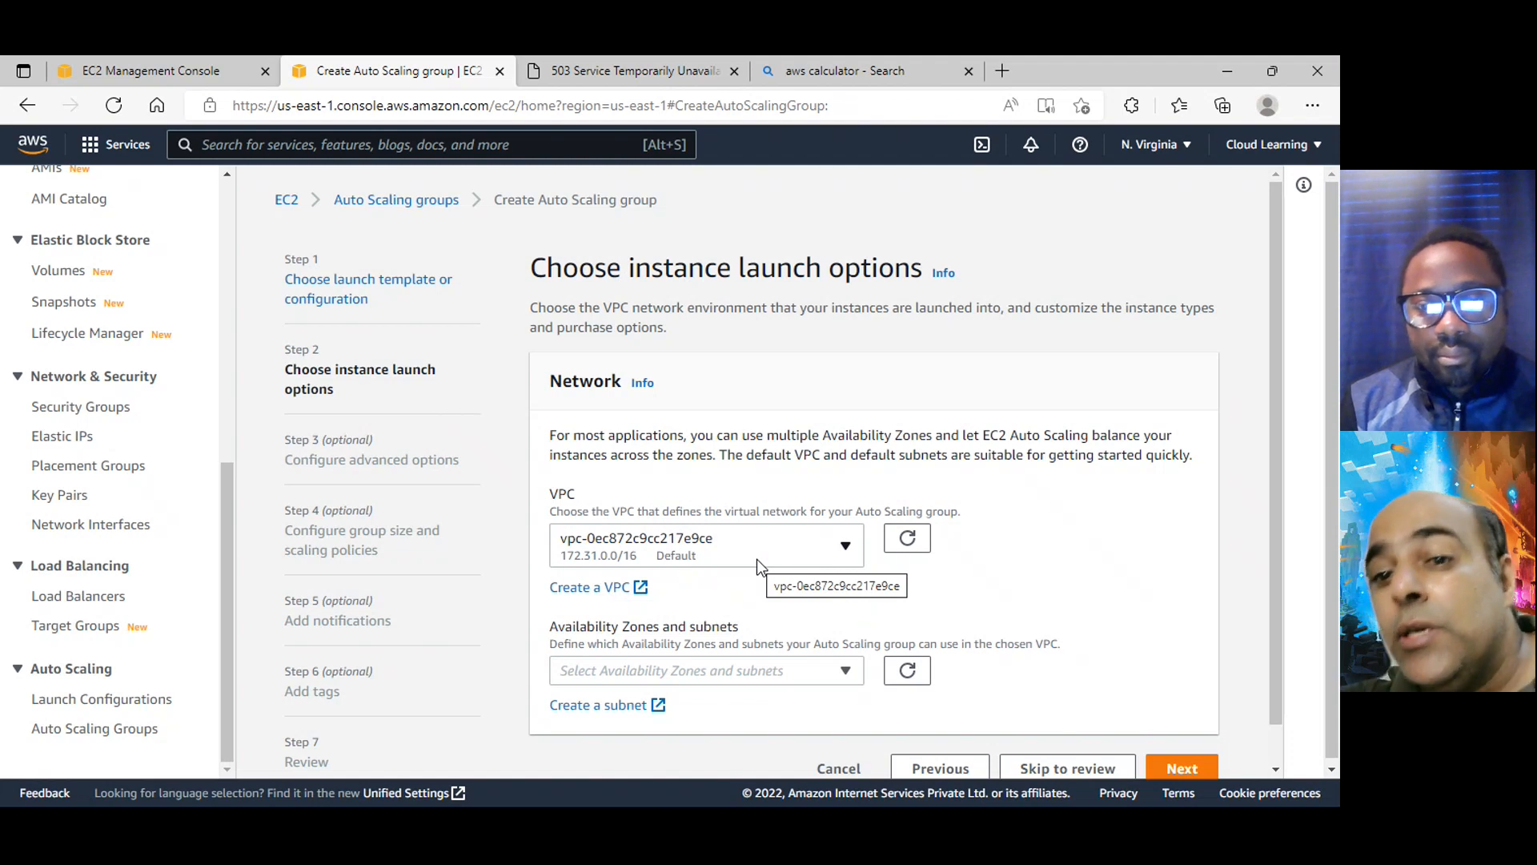
click(756, 559)
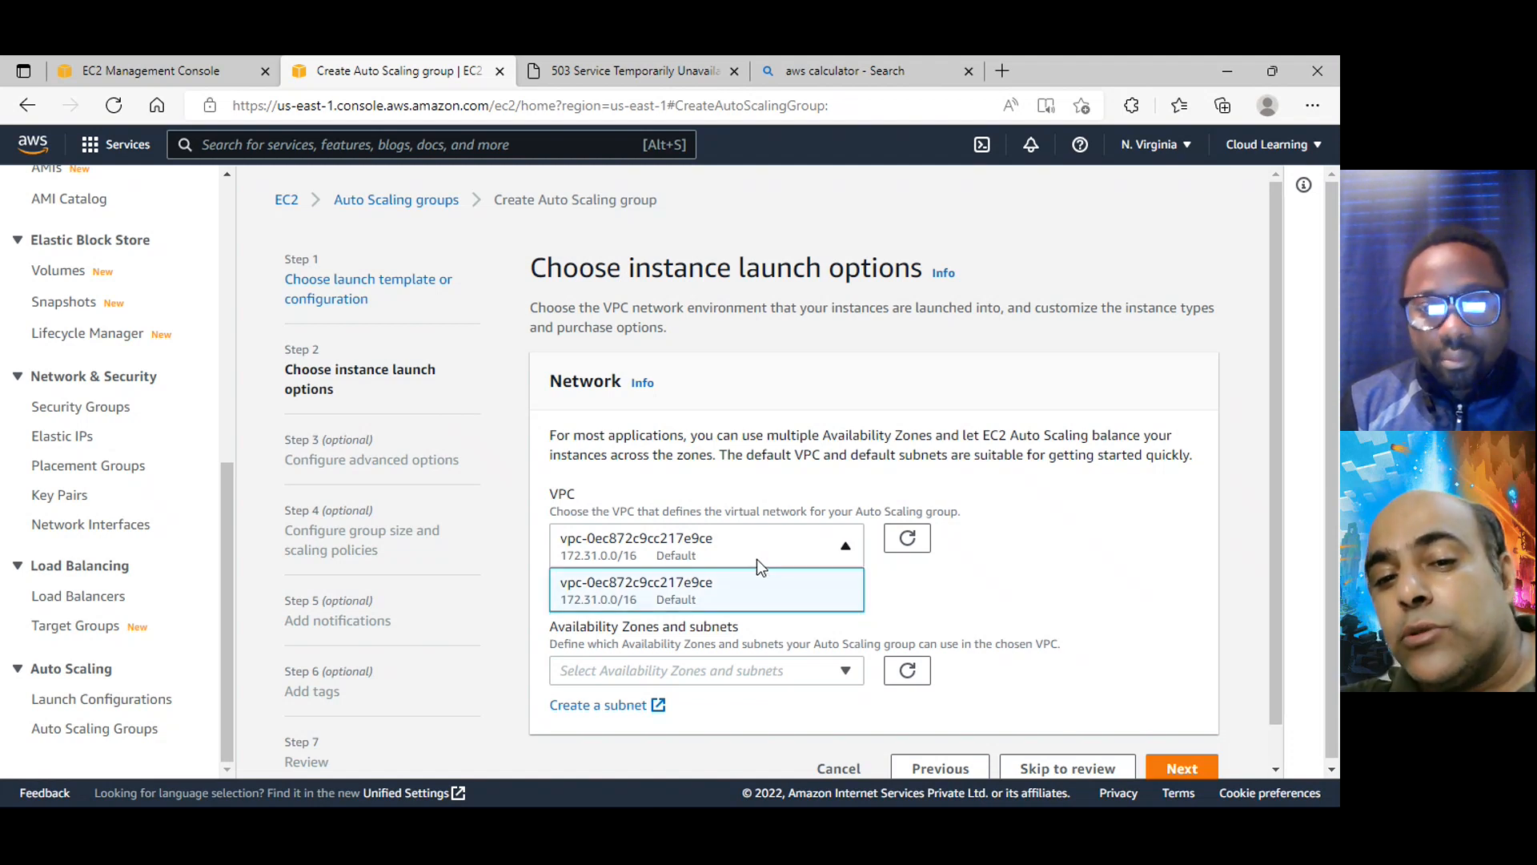
click(752, 602)
Add the default subnets in us-east-1a and us-east-1b to the group and continue to the advanced options
scroll(753, 609, down, 1)
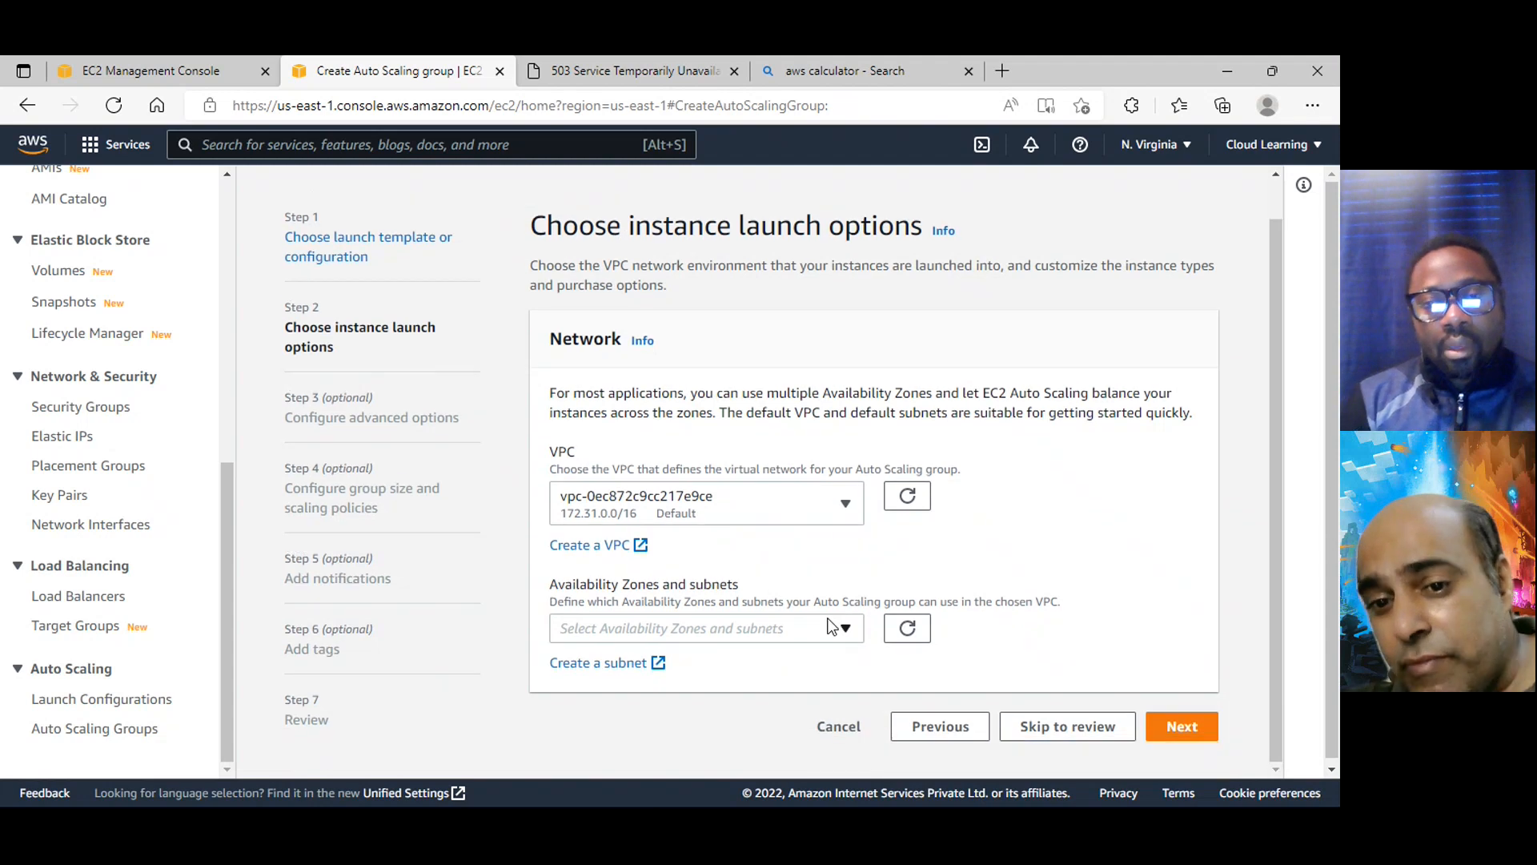
click(832, 626)
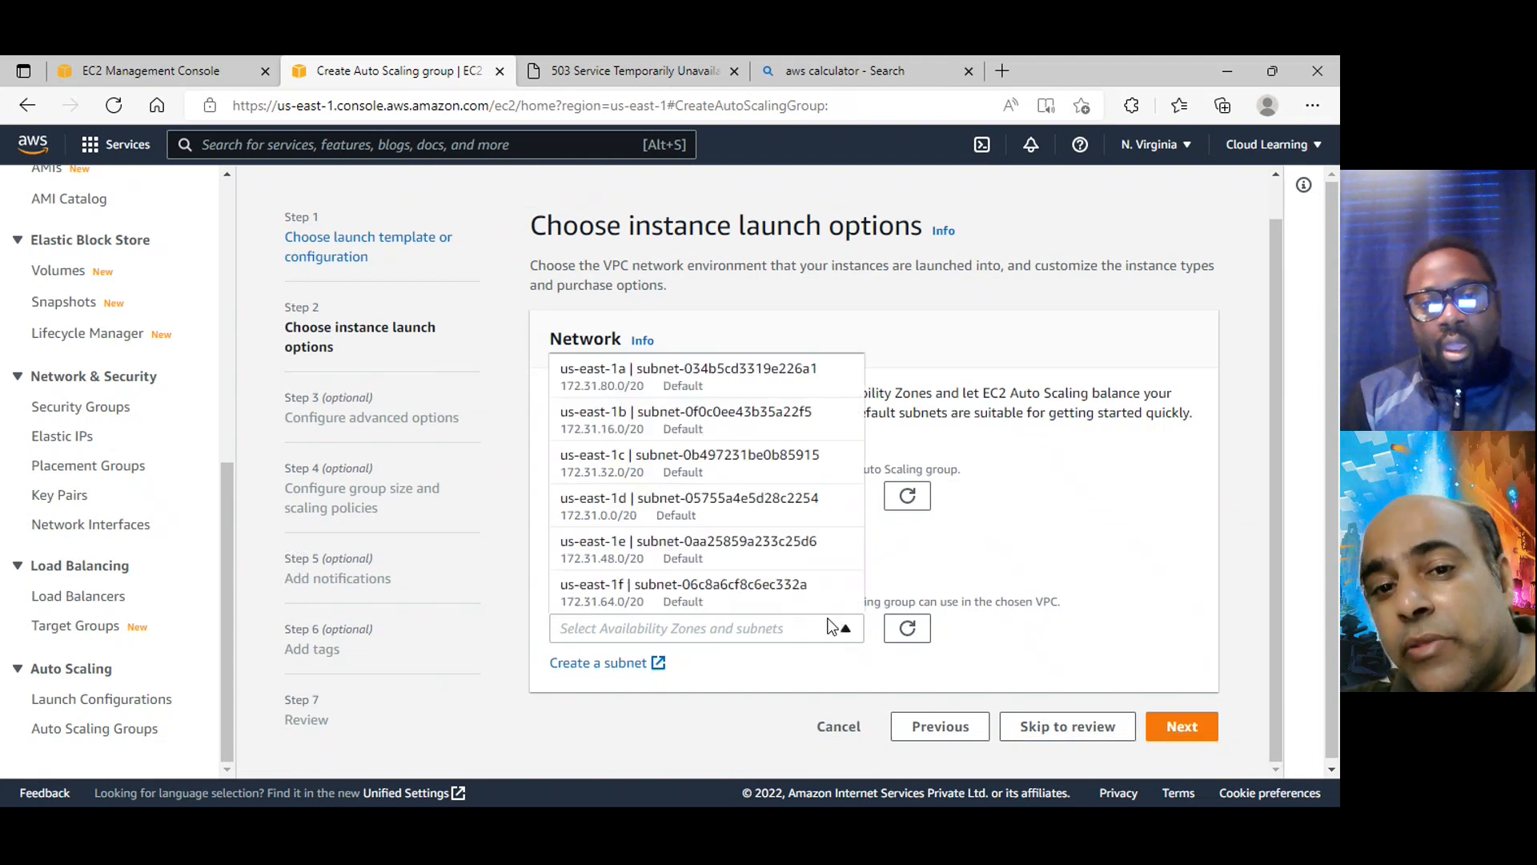
click(677, 383)
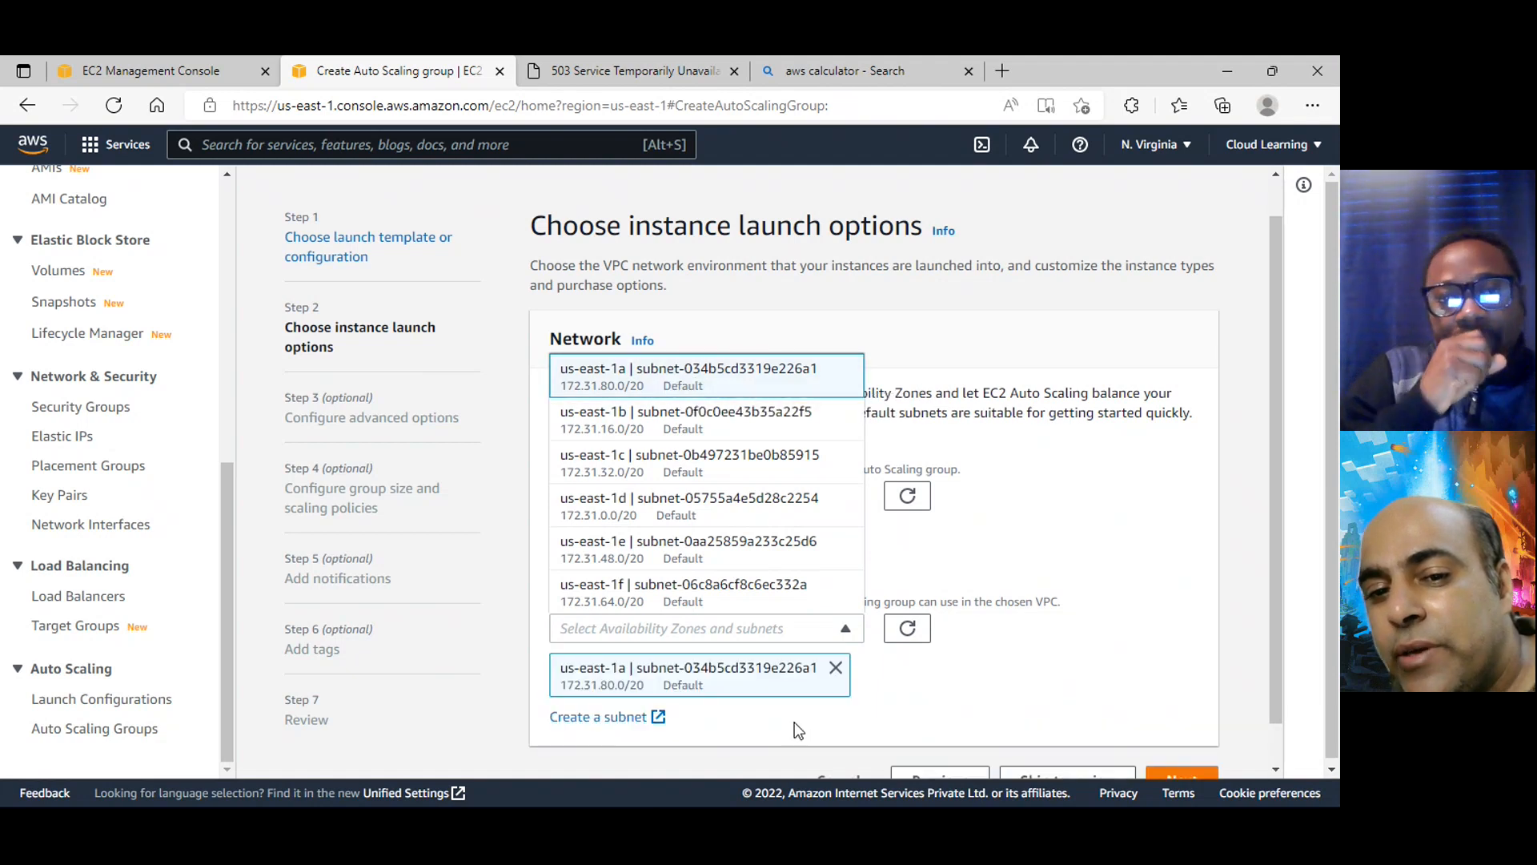
click(703, 431)
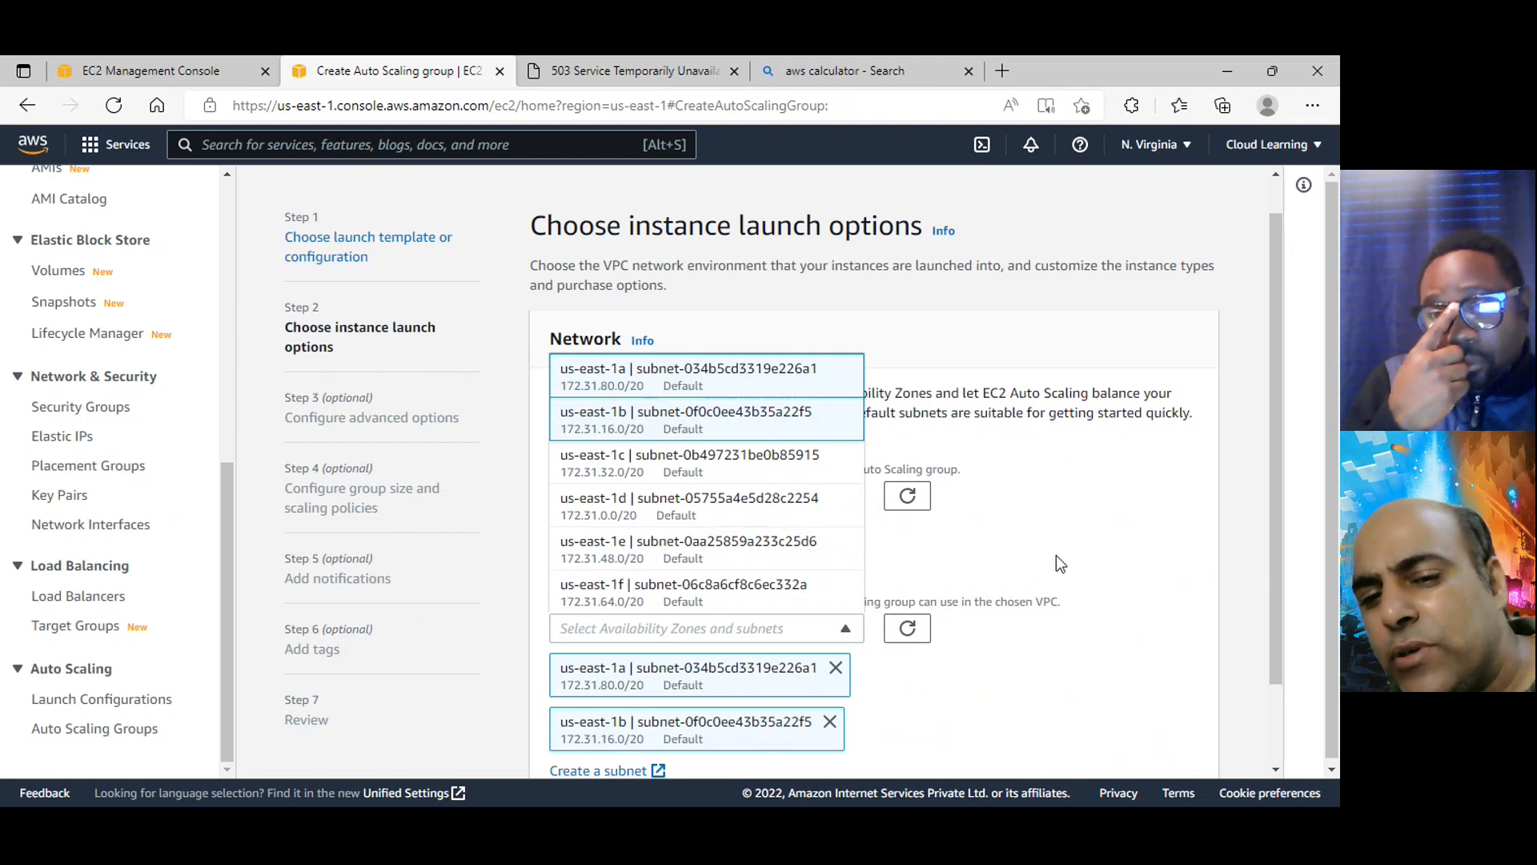
click(1054, 661)
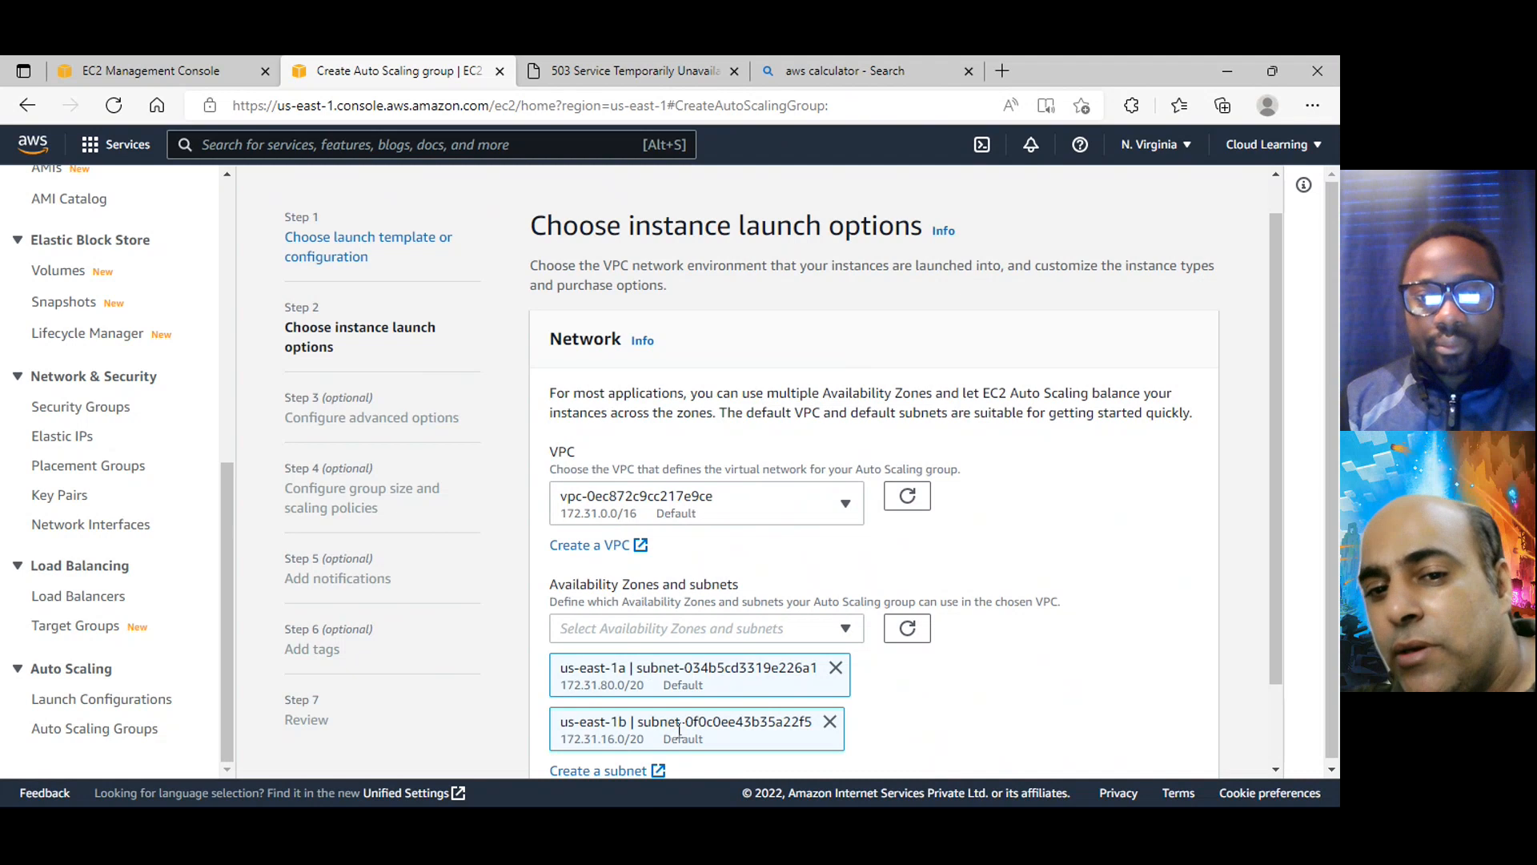
scroll(1081, 621, down, 2)
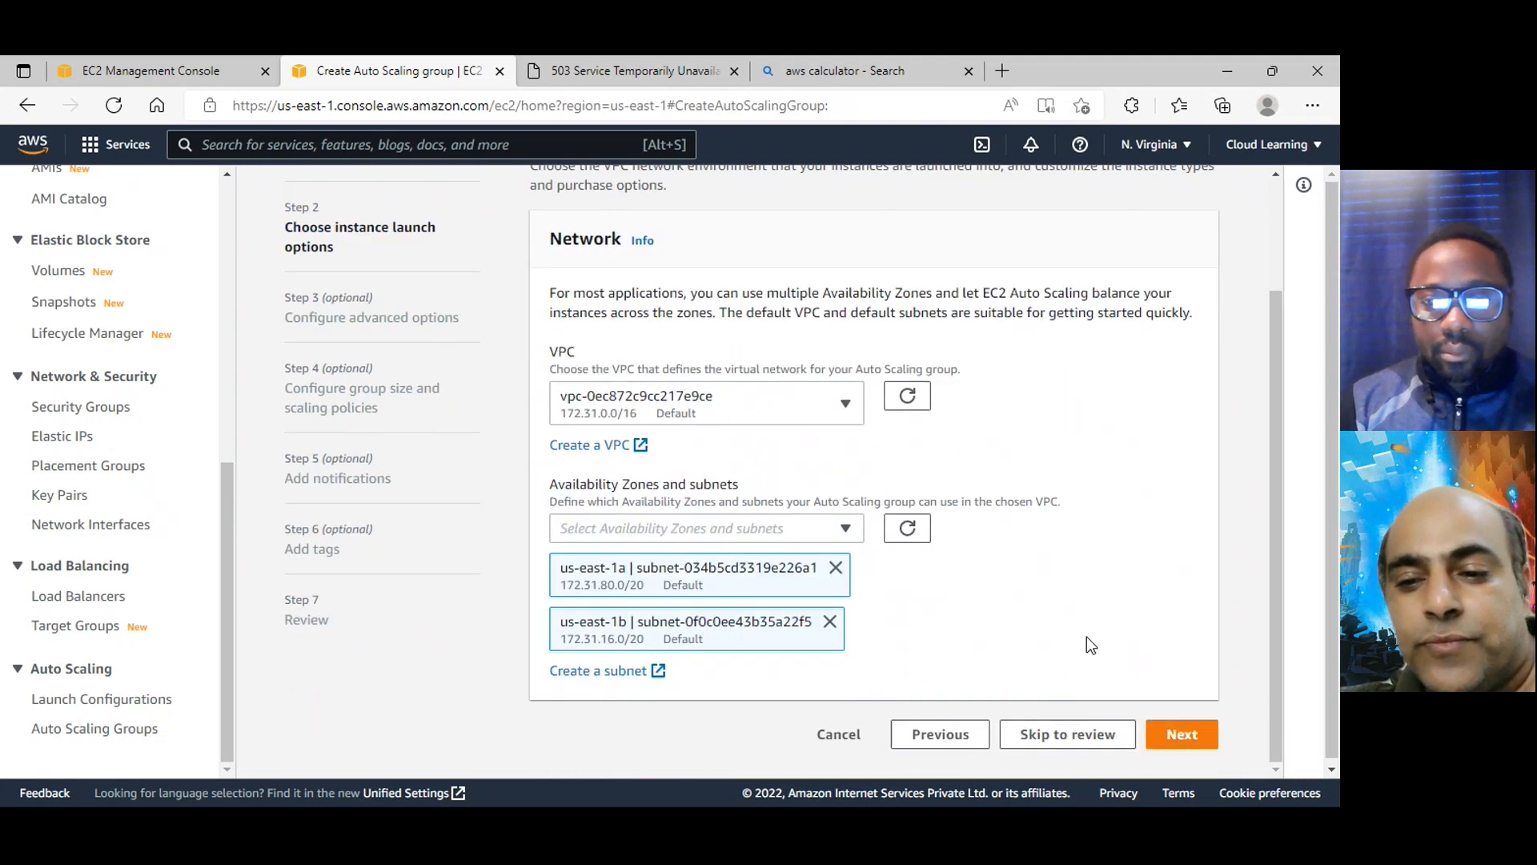
click(1182, 735)
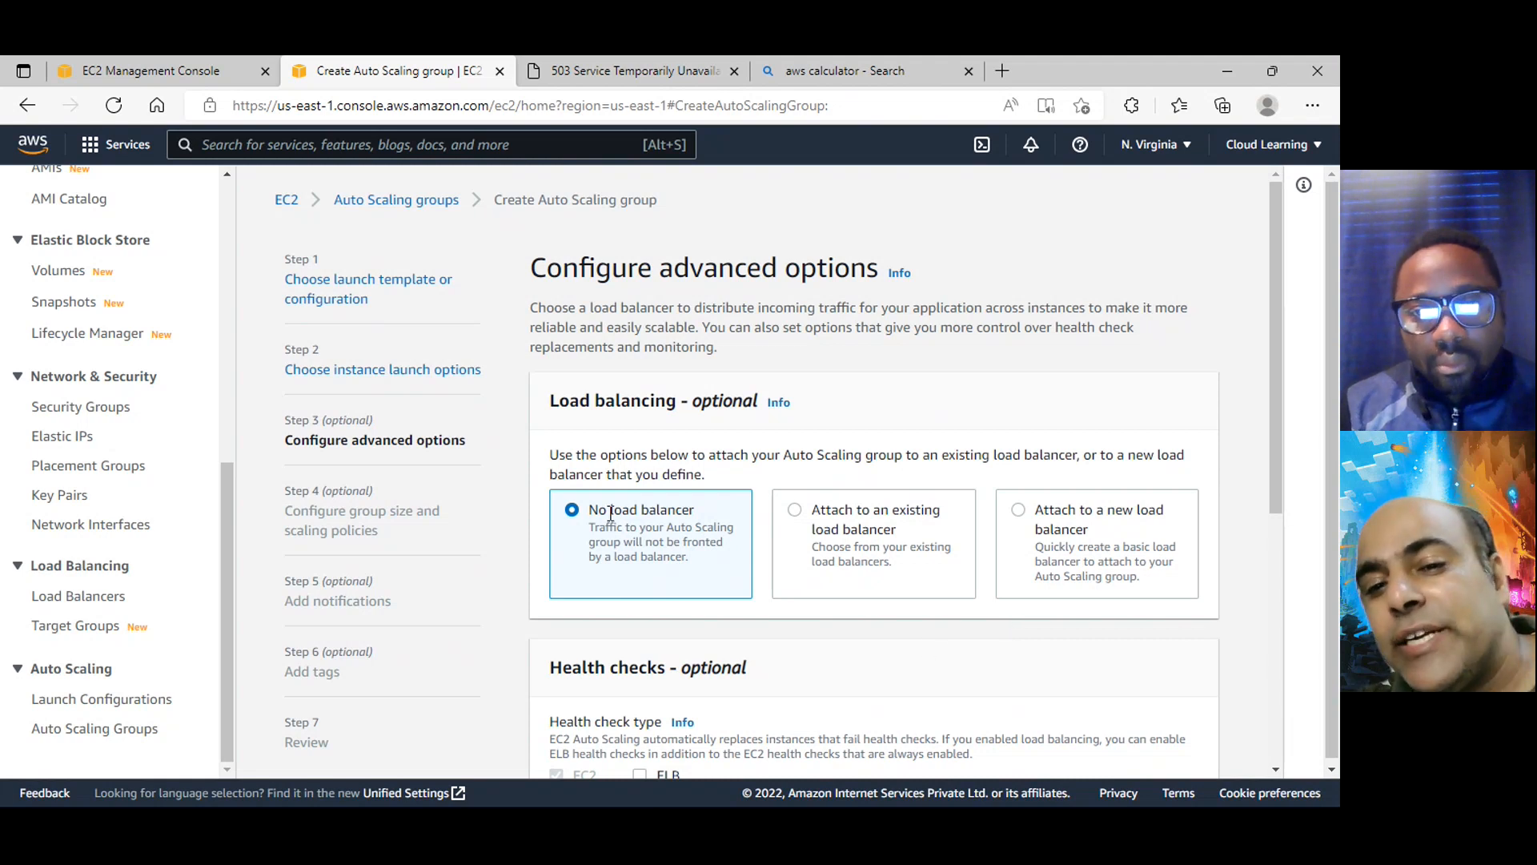
Set the group to attach to an existing load balancer through target groups, after checking the target group list and the Classic Load Balancers option
click(842, 510)
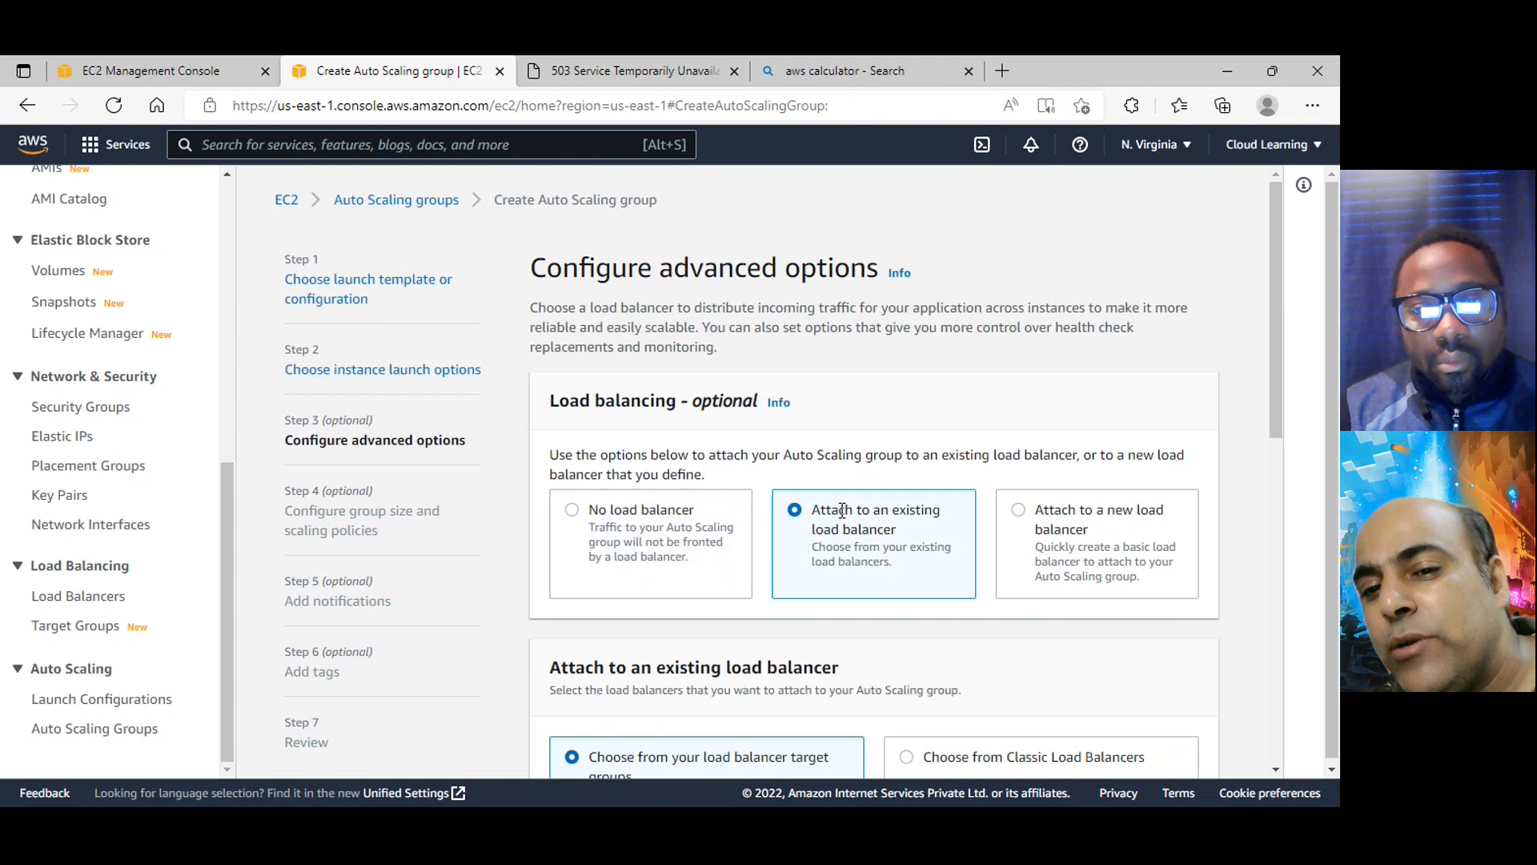
scroll(912, 516, down, 3)
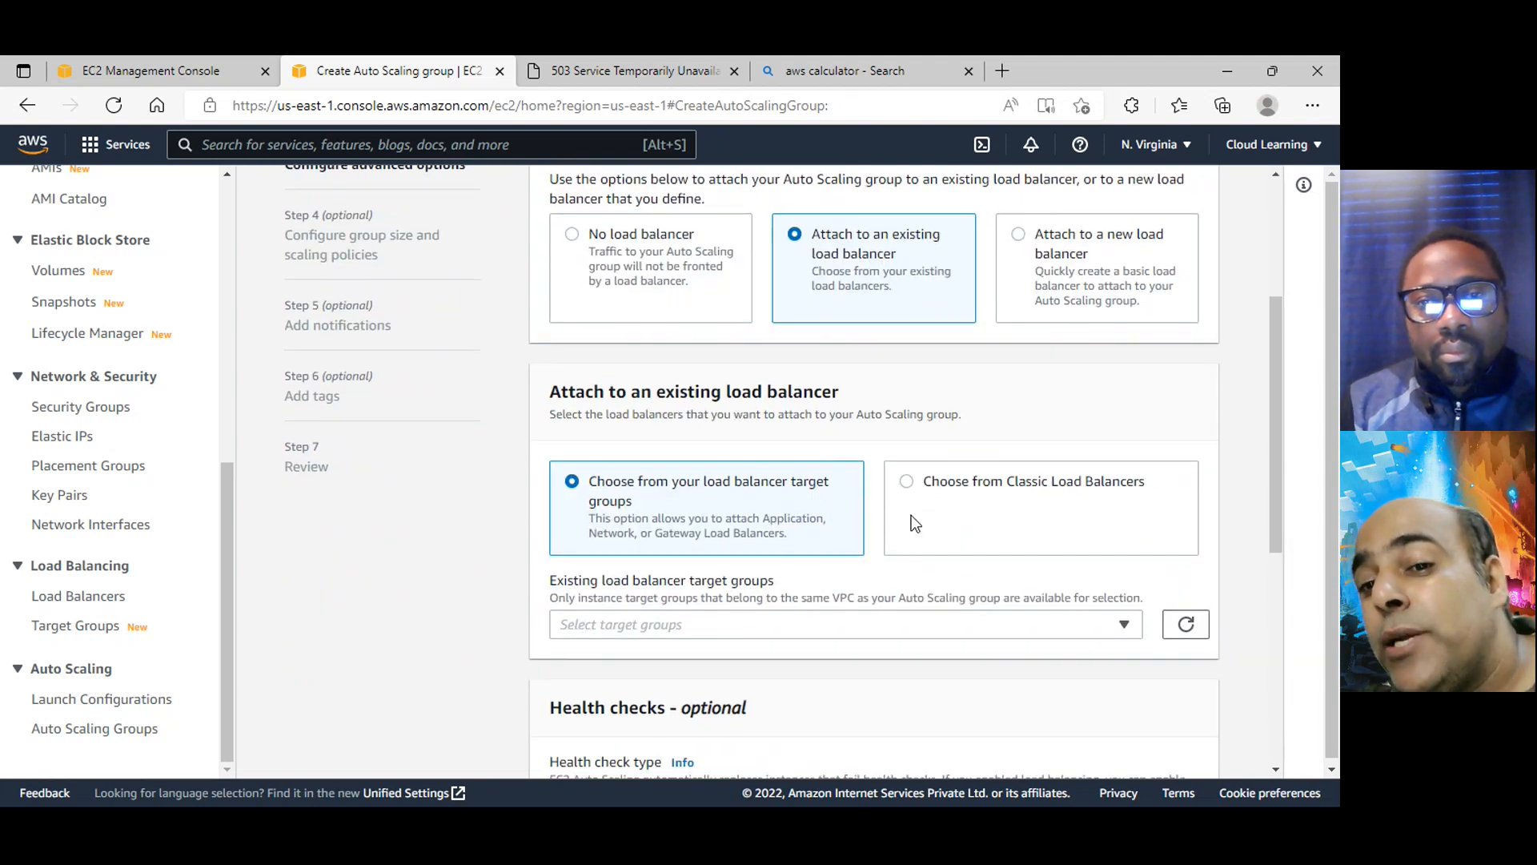
click(835, 627)
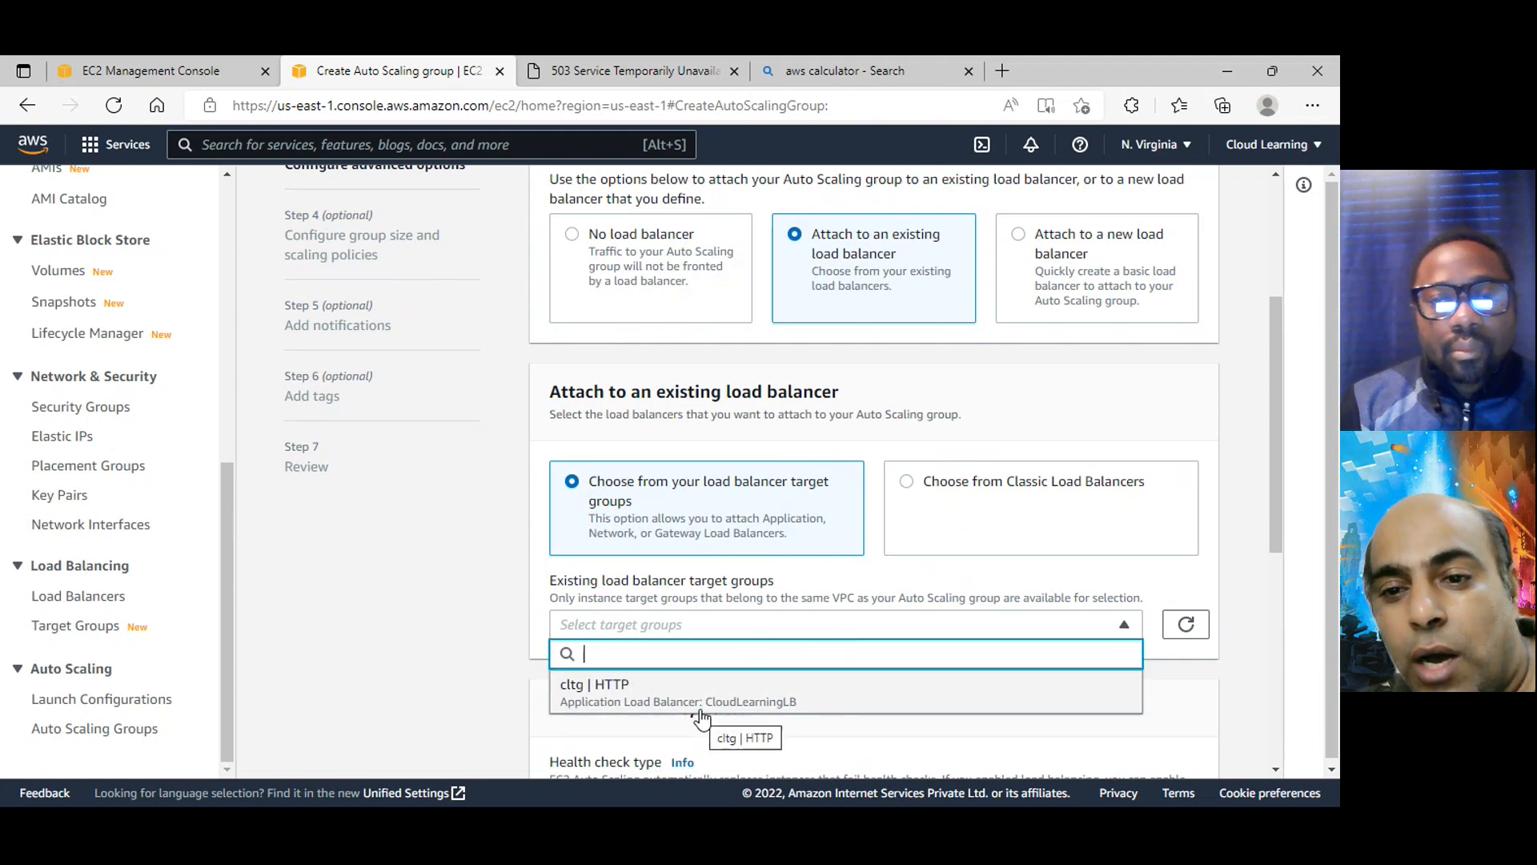
click(994, 487)
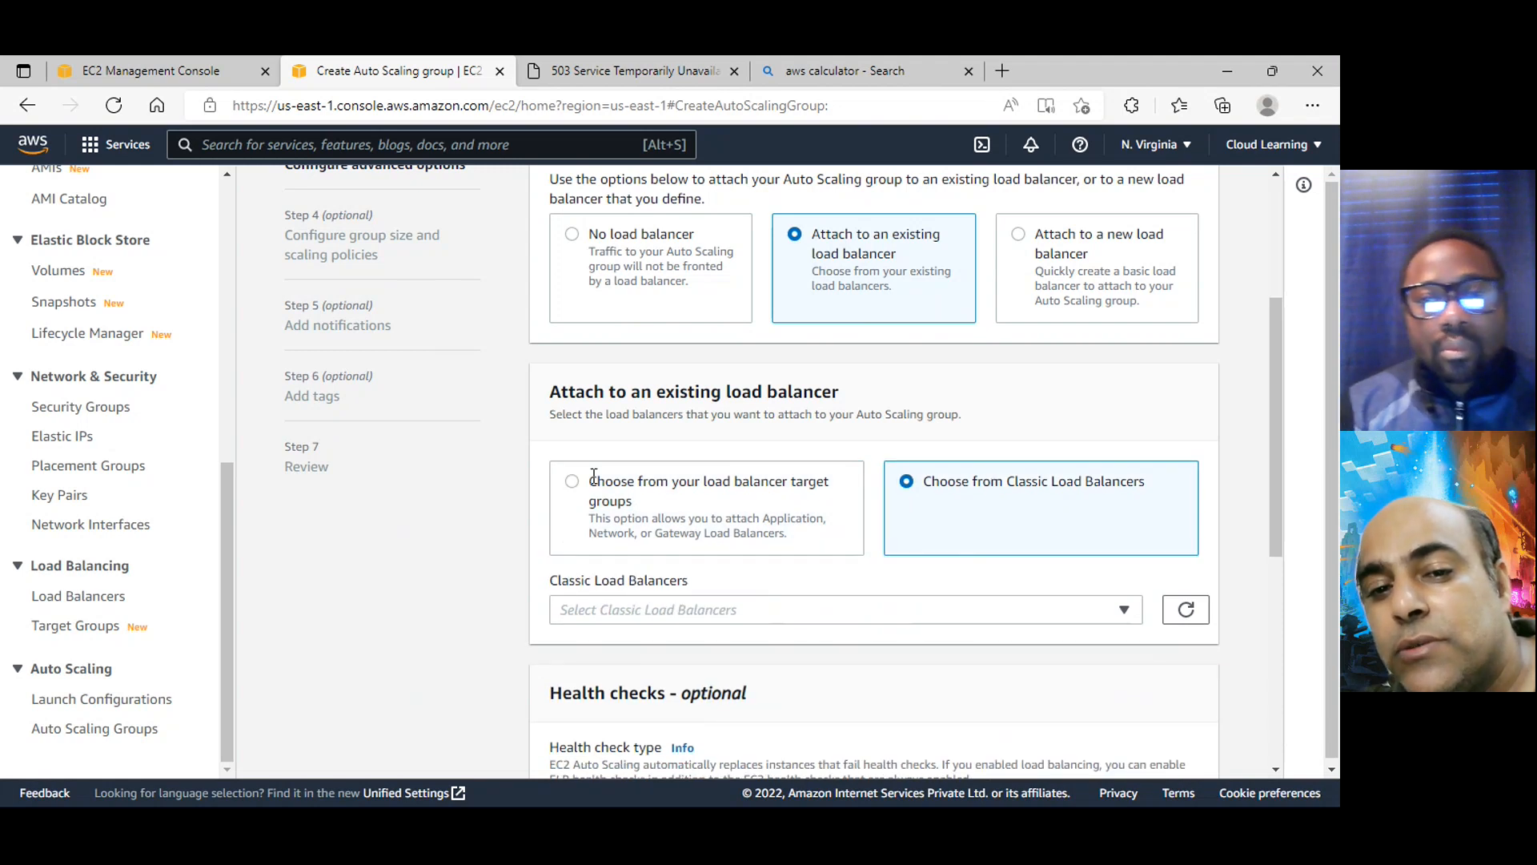
click(570, 483)
click(660, 624)
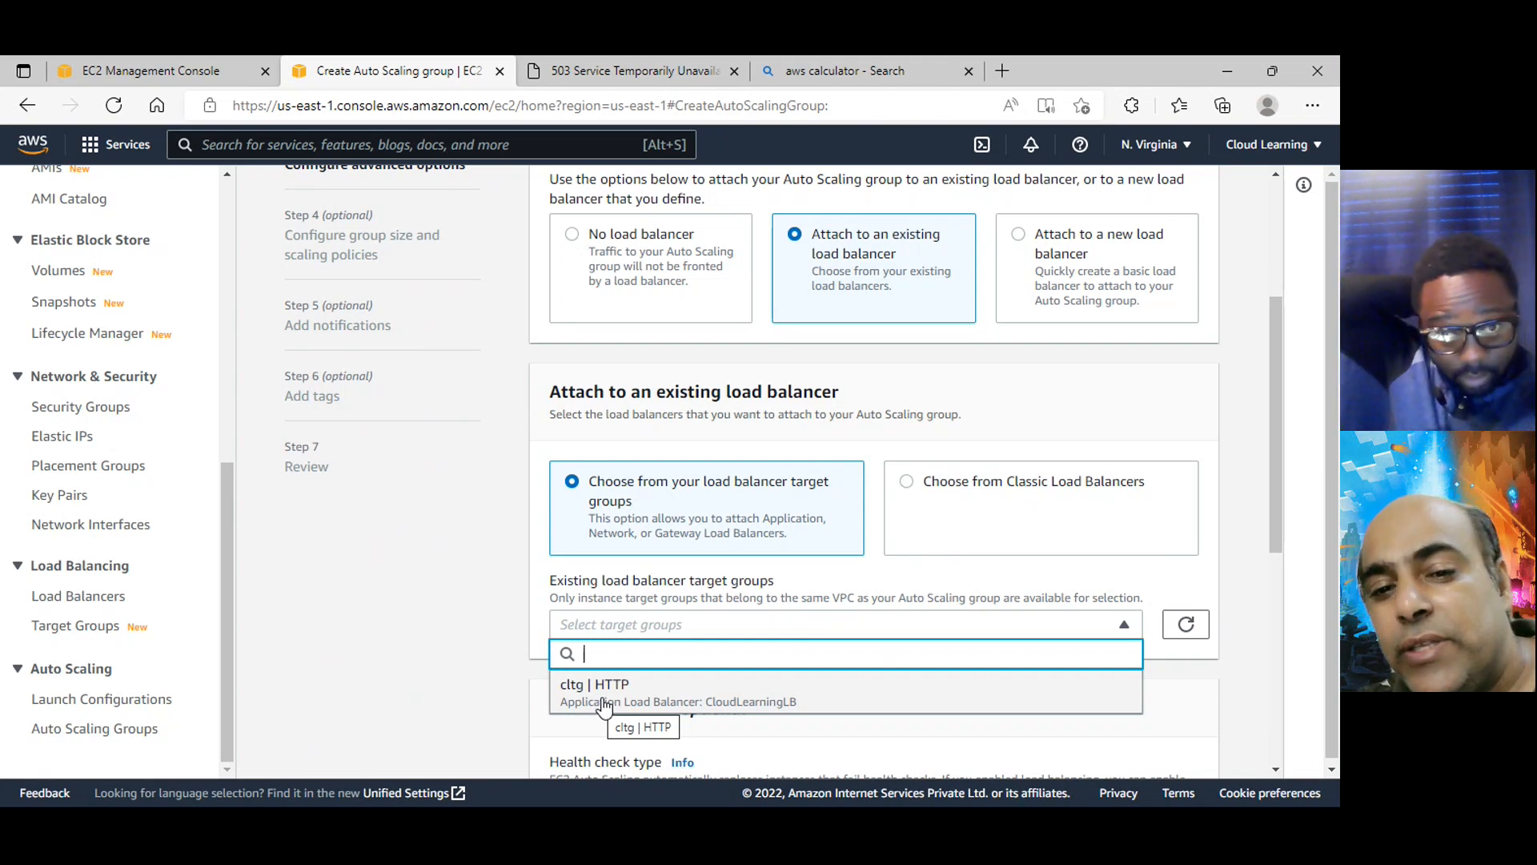
click(400, 606)
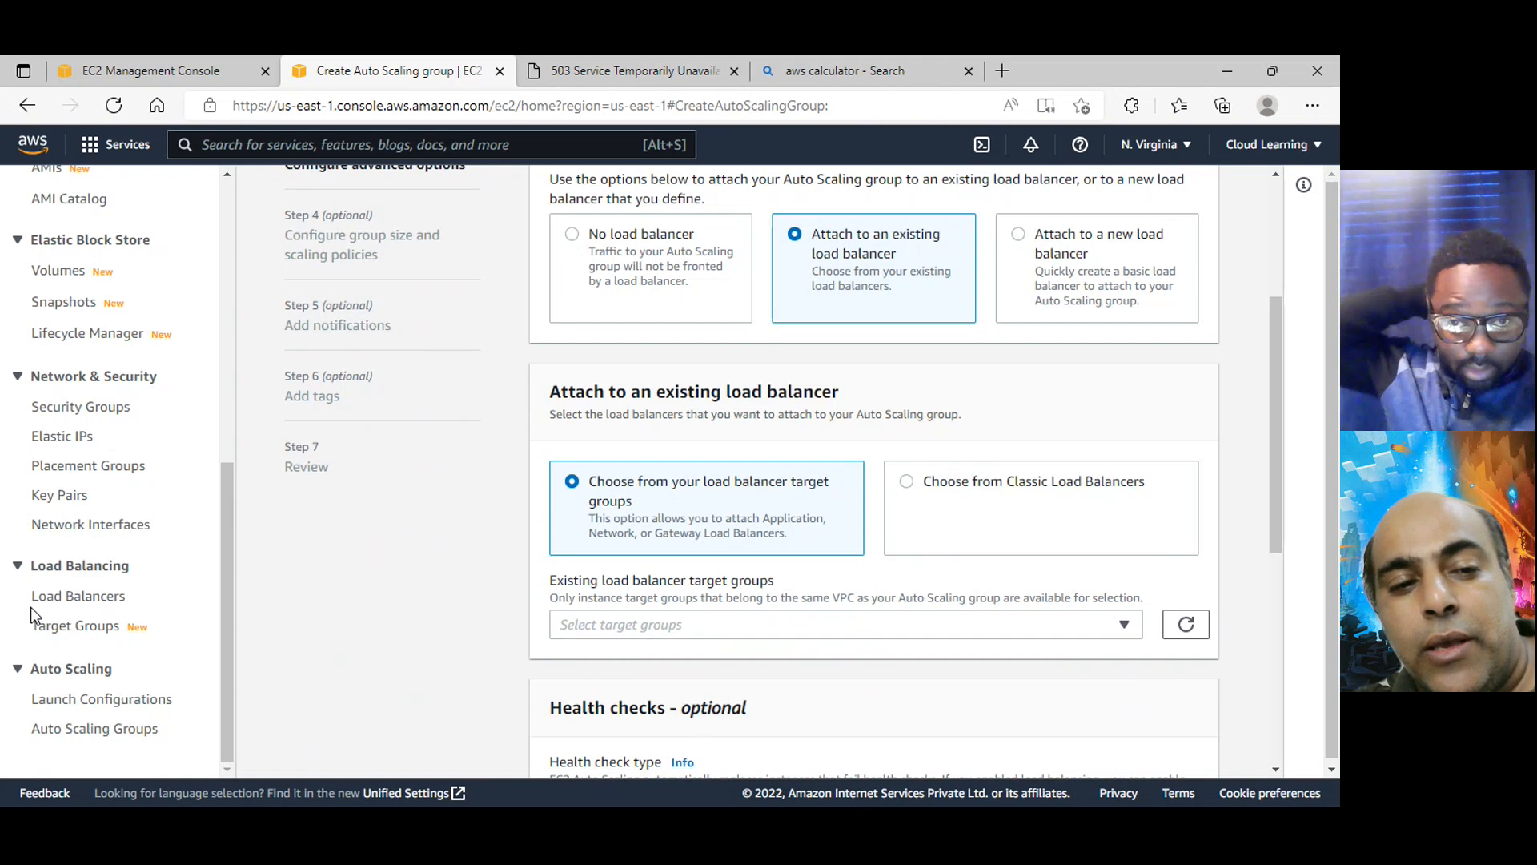
Open the EC2 target groups page in a separate browser tab and view the existing target groups
right_click(95, 636)
click(224, 211)
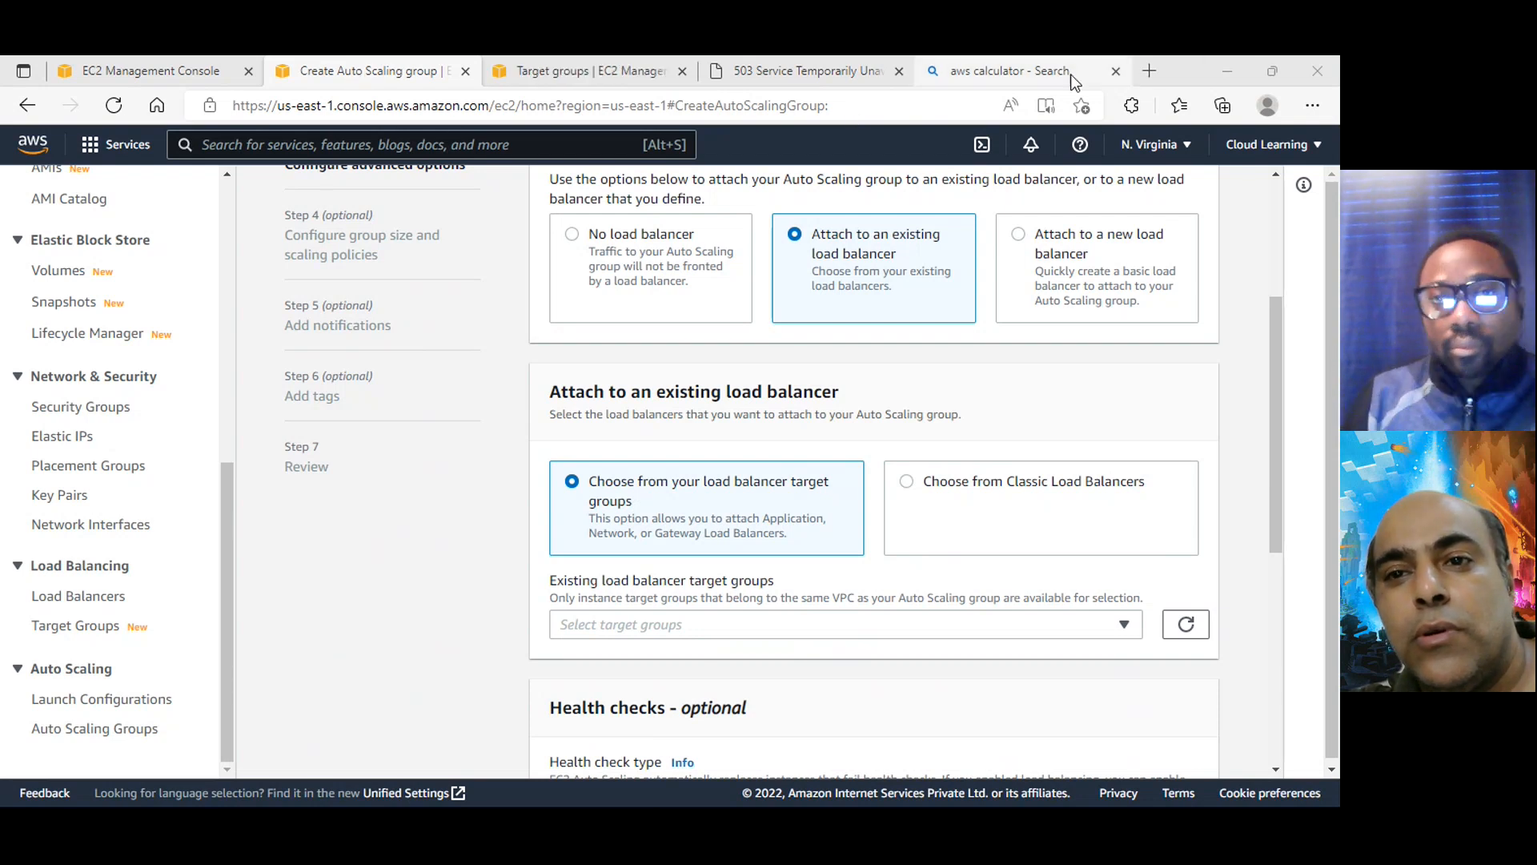
click(1041, 72)
click(372, 70)
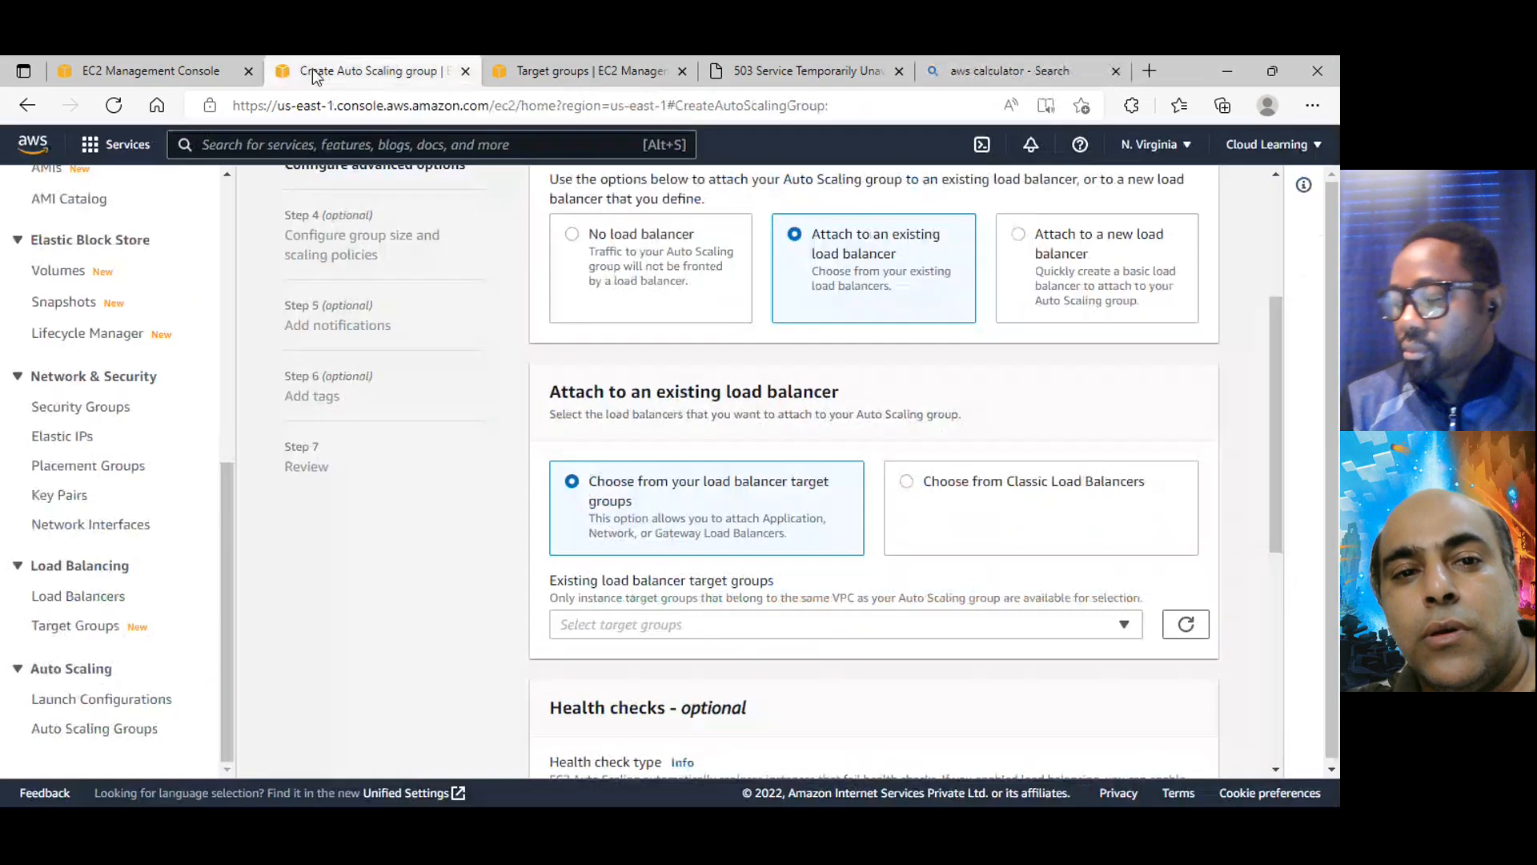
click(584, 72)
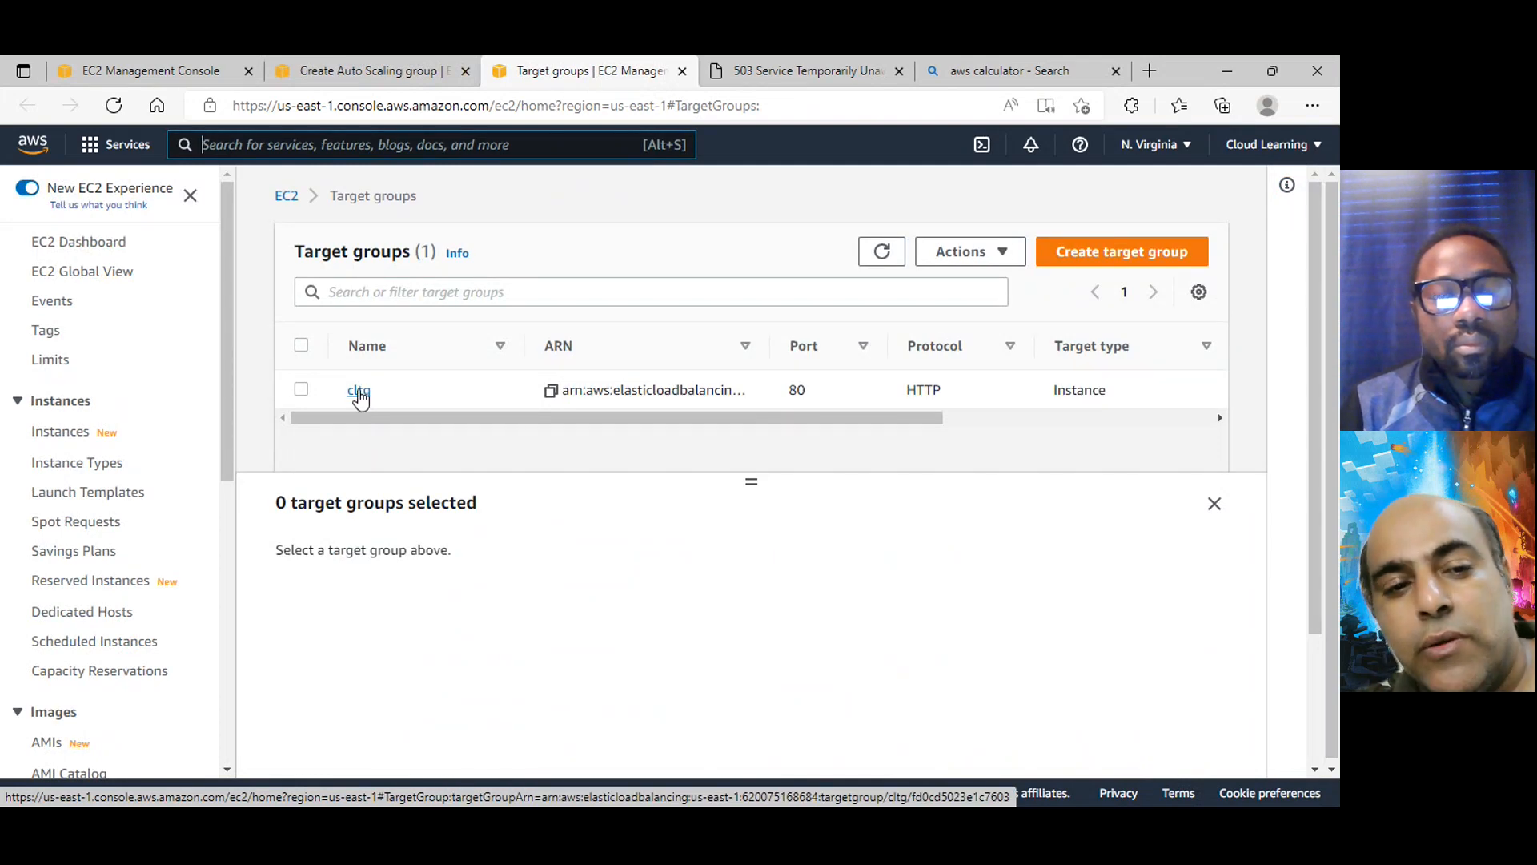
Open the load balancers list and examine which target group the CloudLearningLB listener forwards to
scroll(141, 638, down, 4)
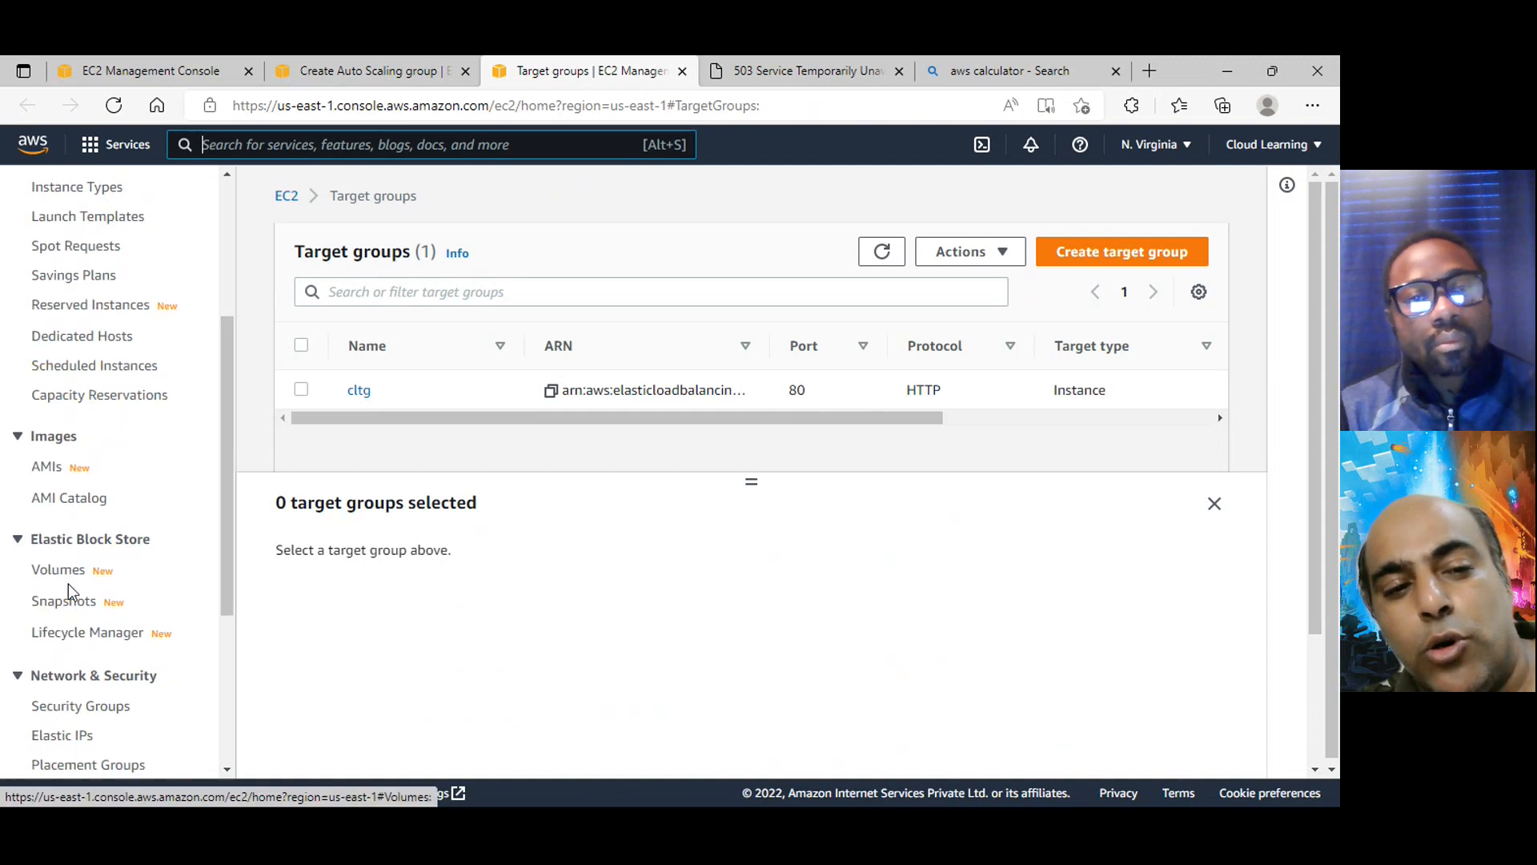
scroll(80, 641, down, 4)
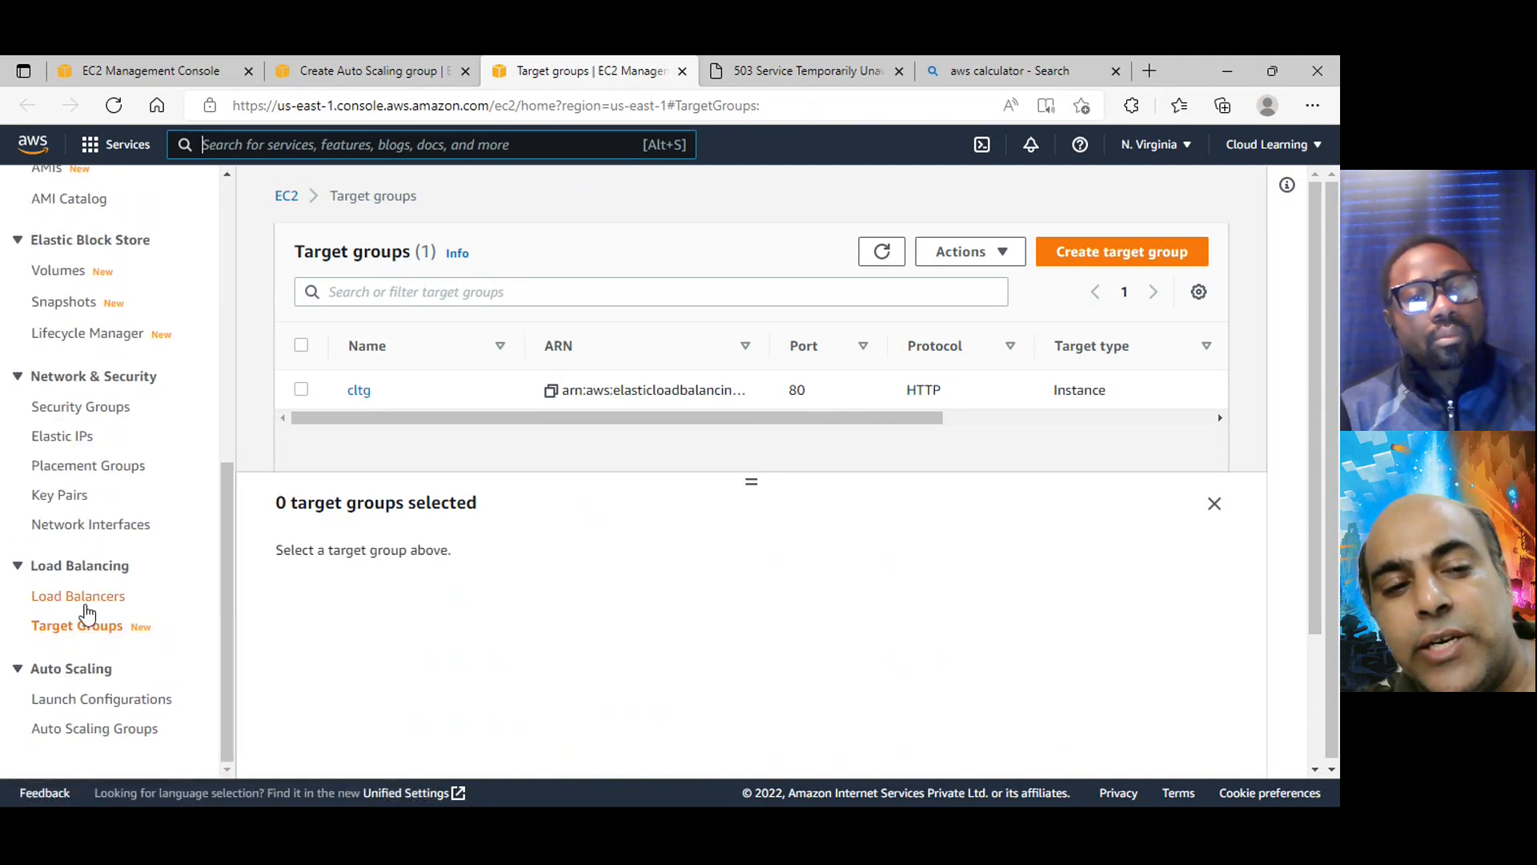
click(89, 599)
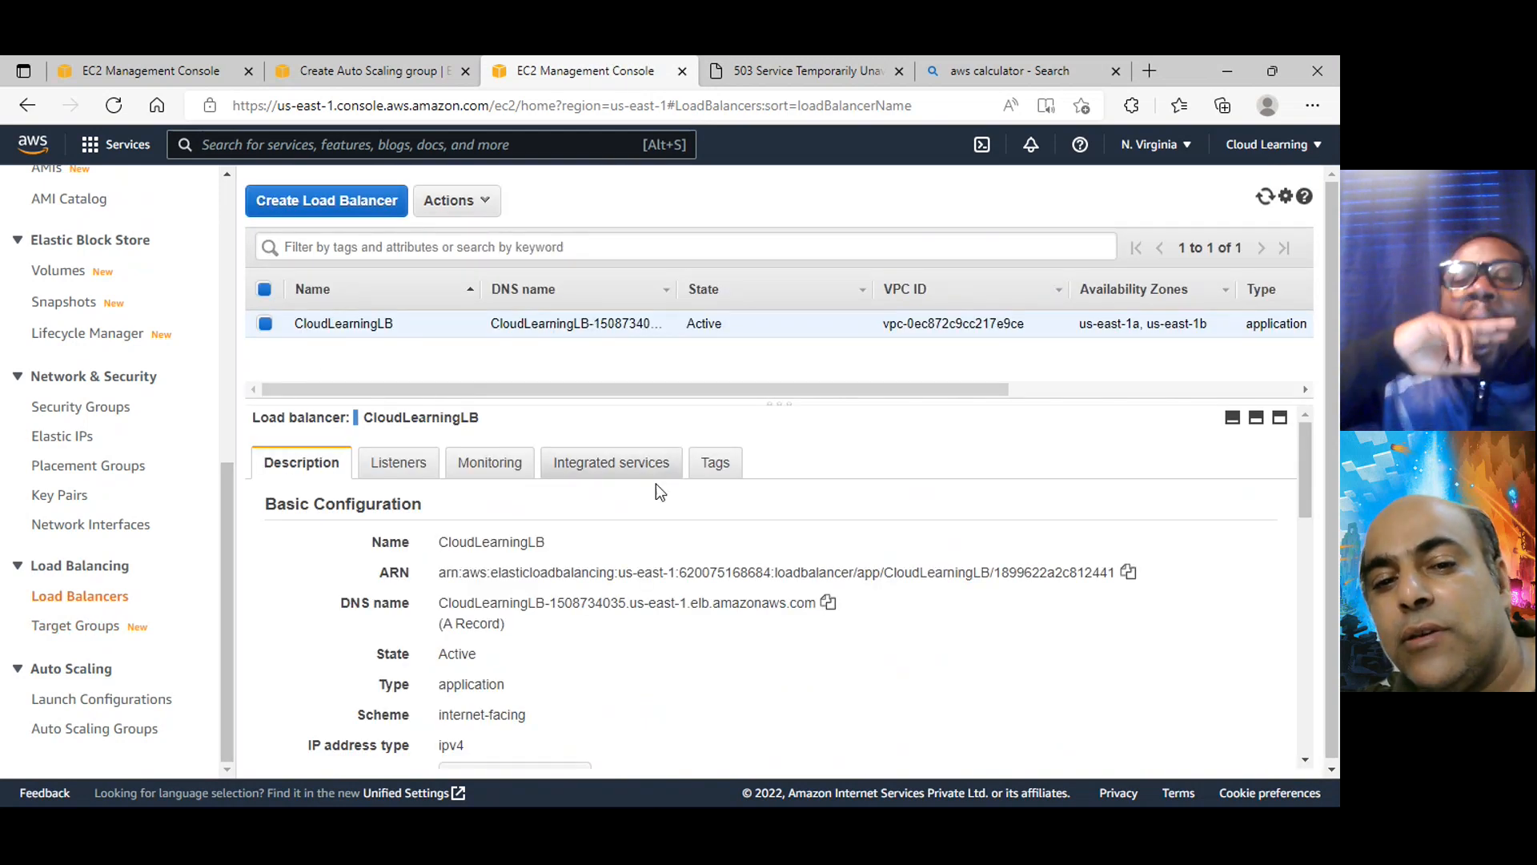
click(396, 470)
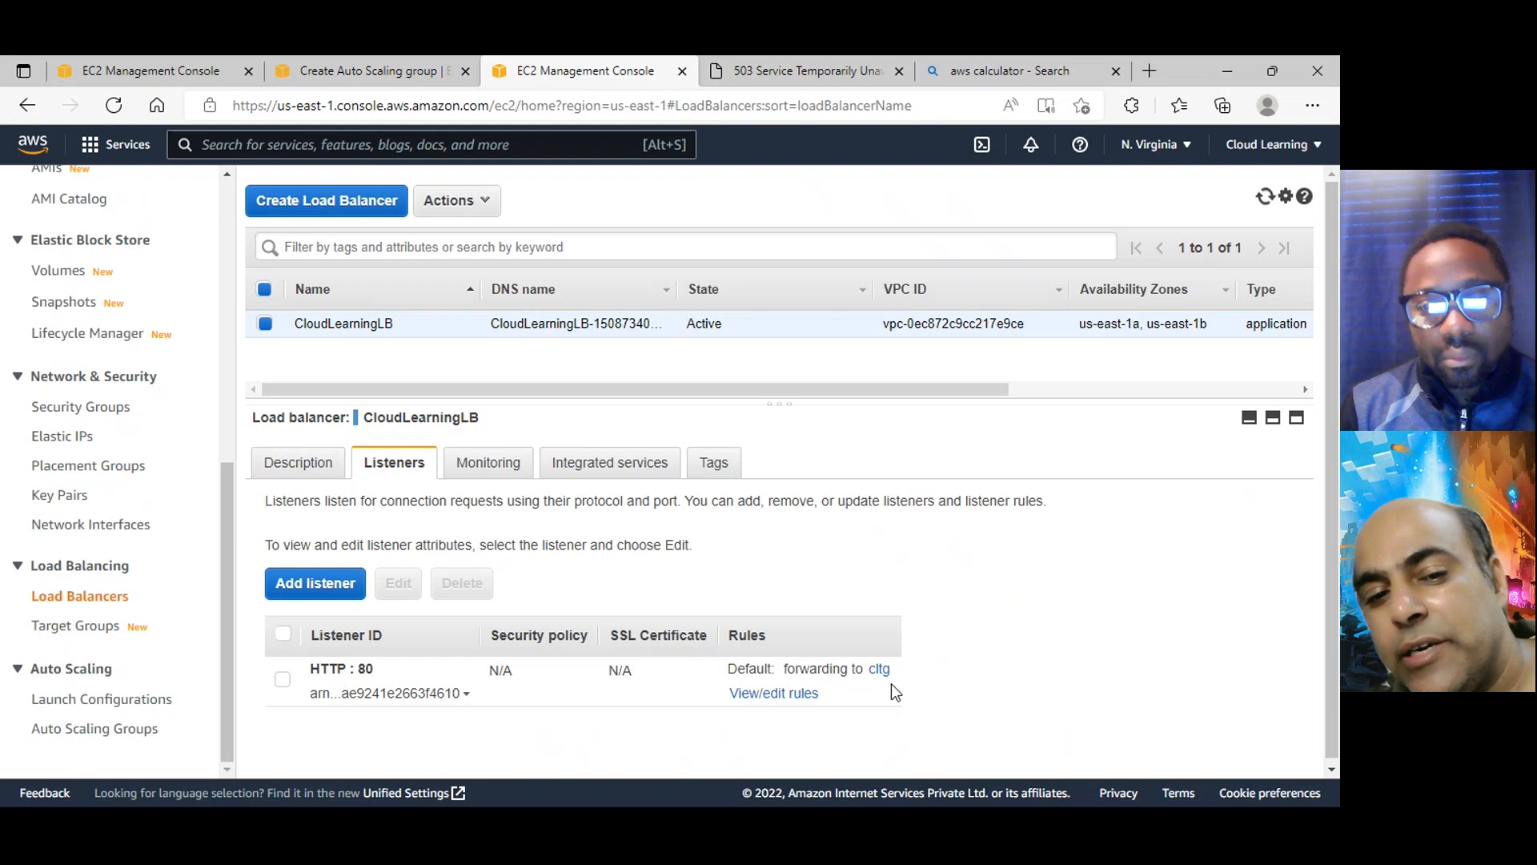
Return to the Auto Scaling group setup, attach the cltg | HTTP target group, and look over the health check settings
click(360, 70)
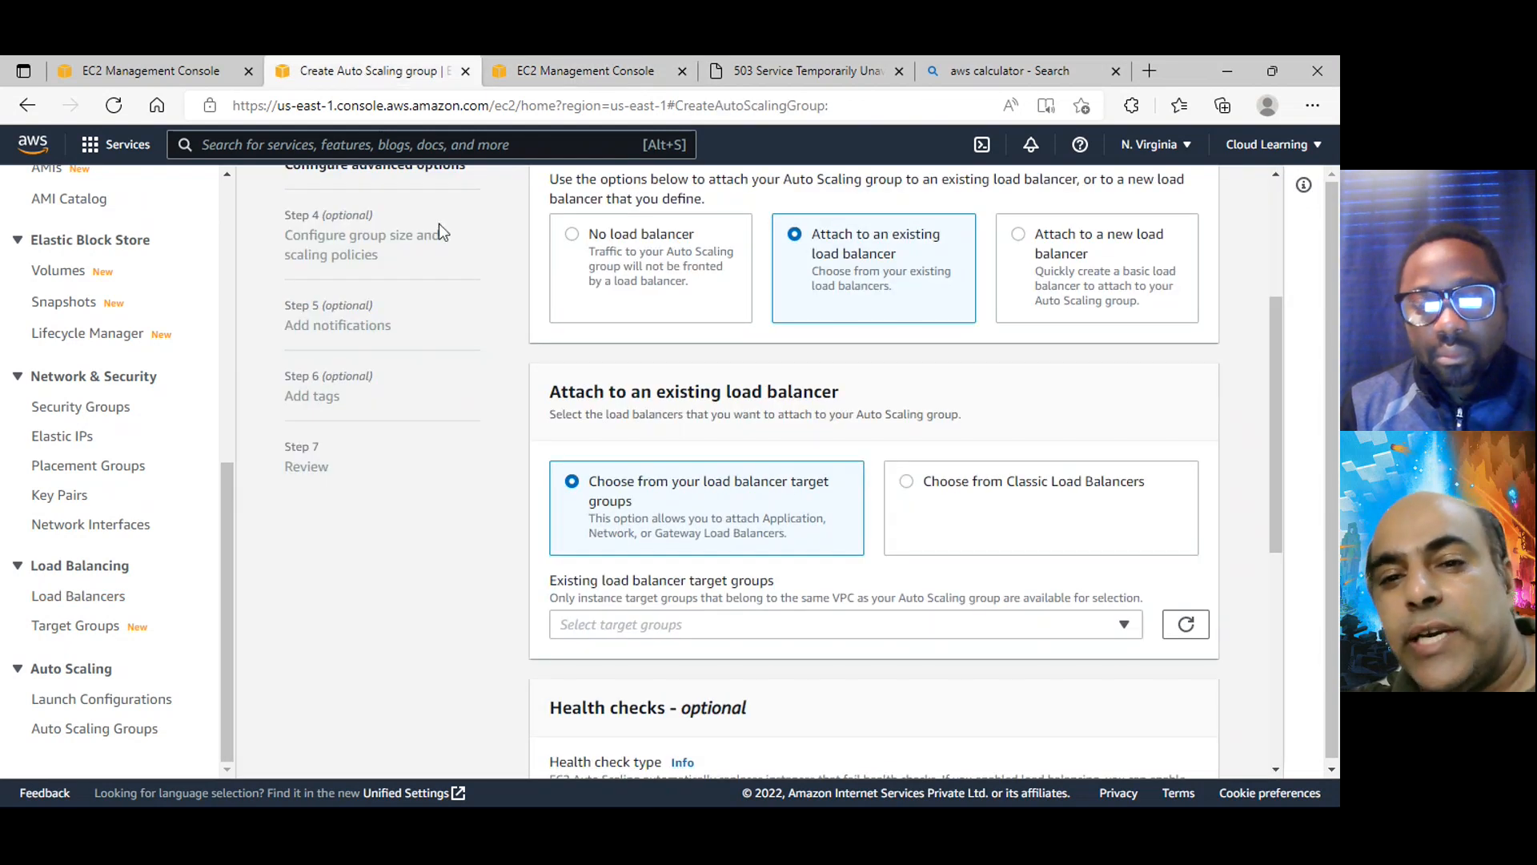
scroll(799, 484, up, 3)
scroll(919, 531, down, 4)
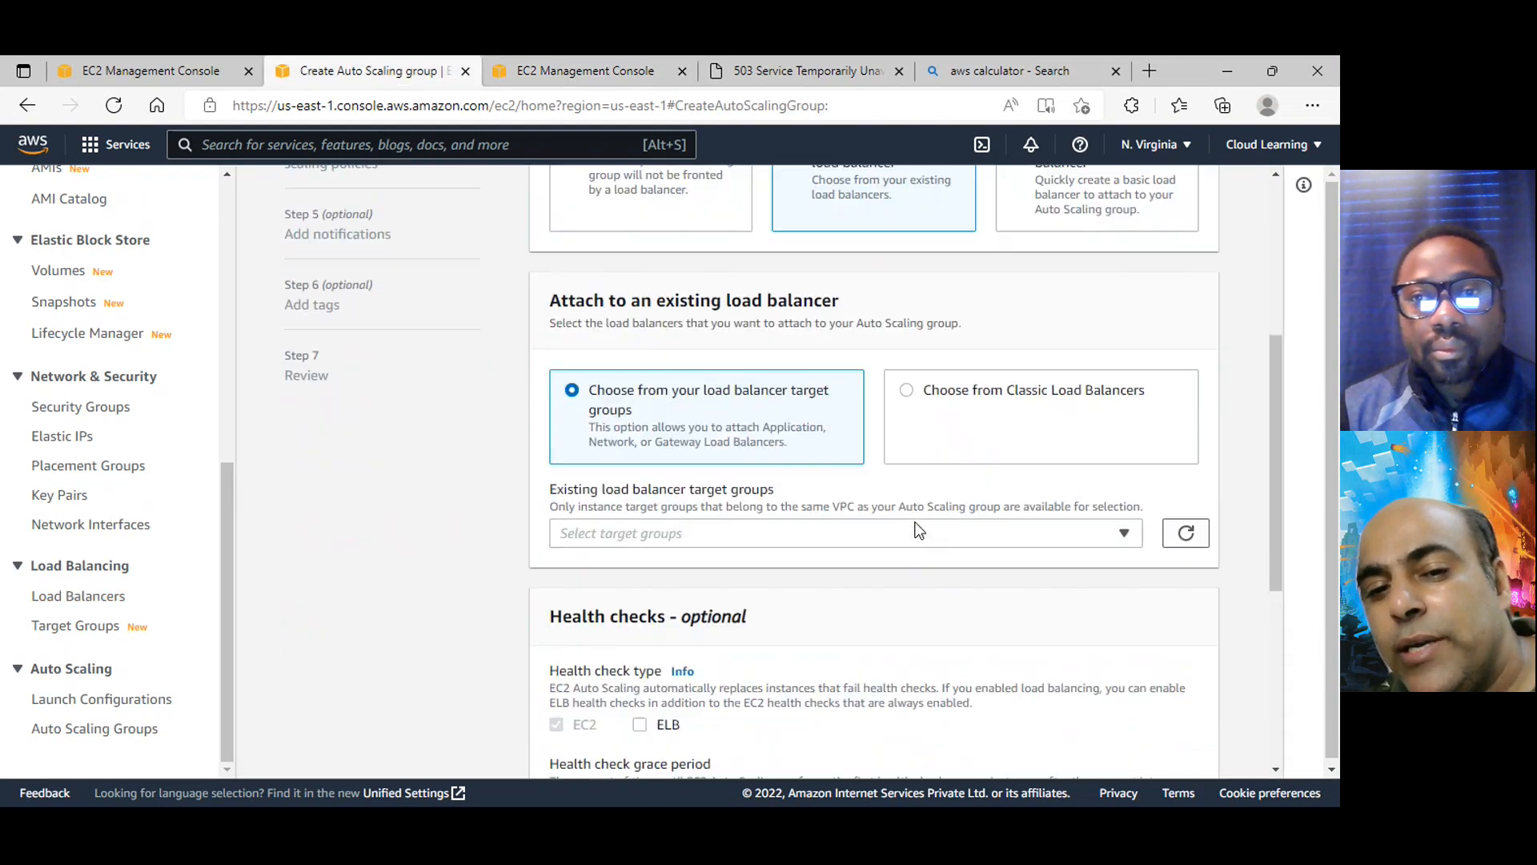
click(895, 527)
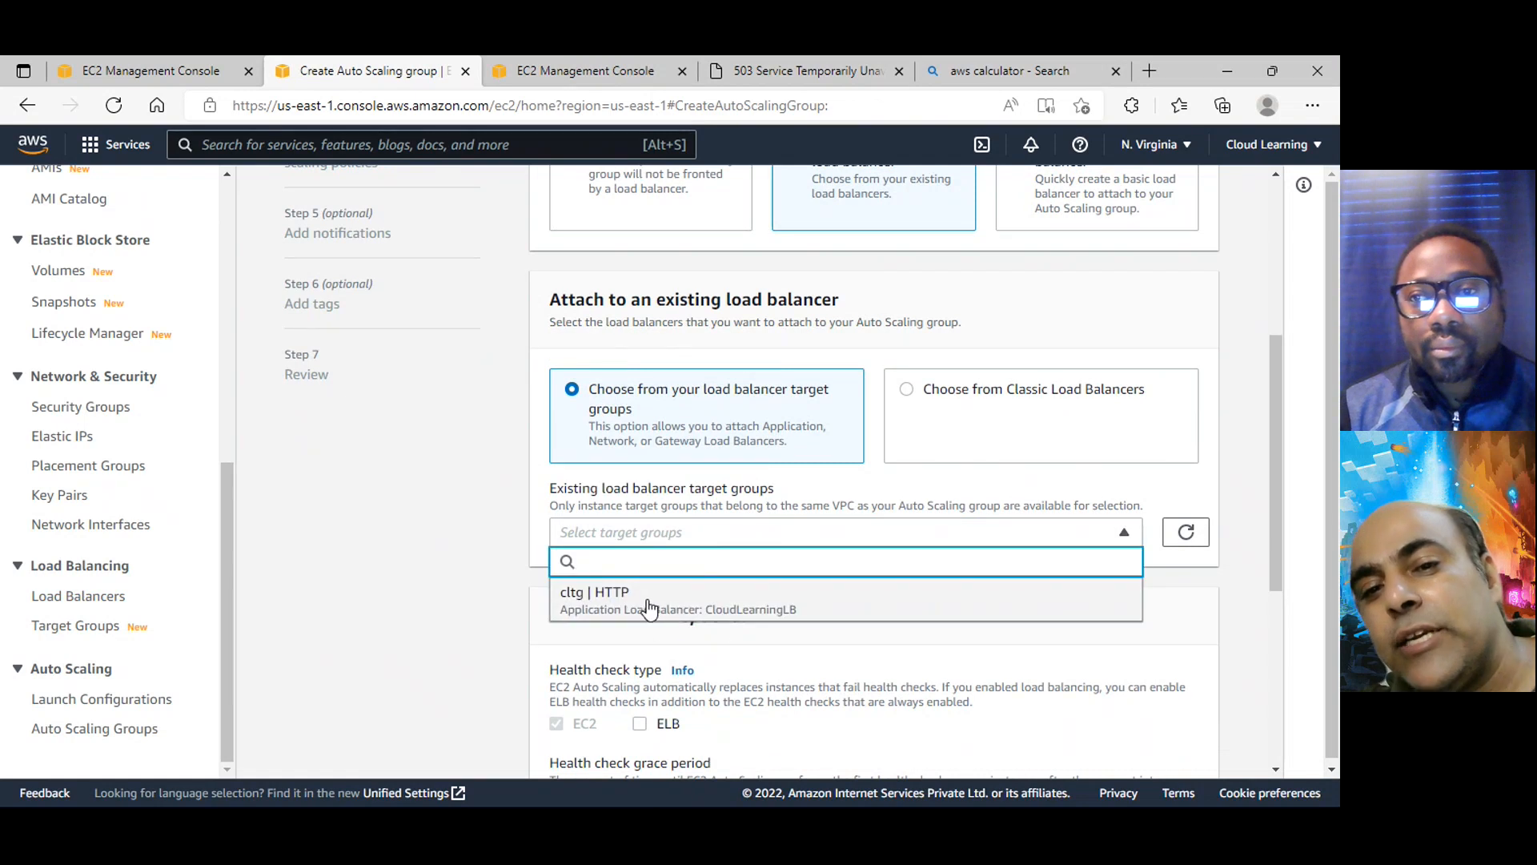
click(648, 602)
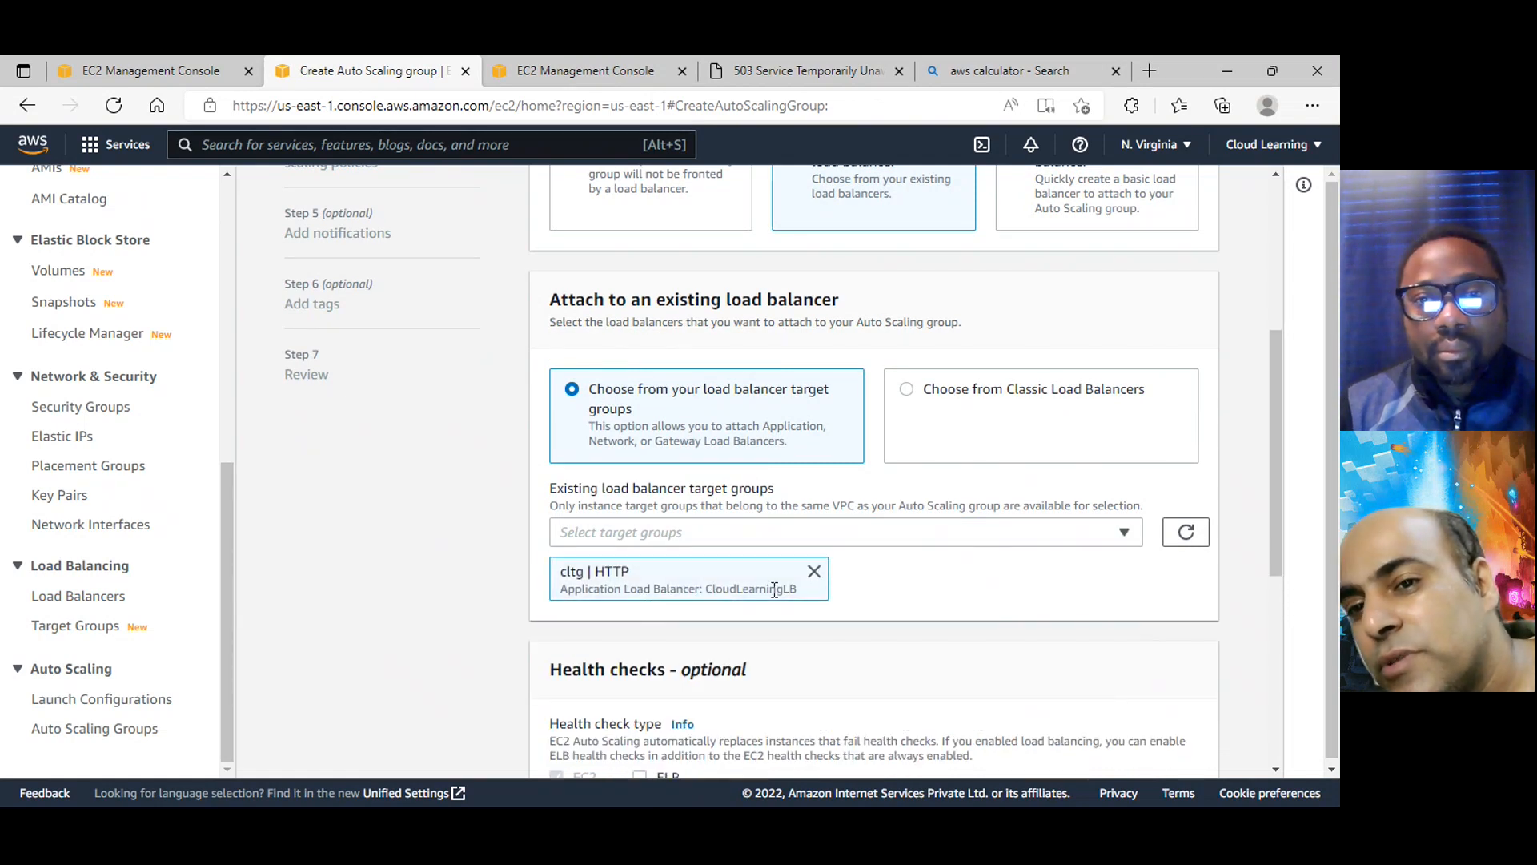
scroll(926, 497, down, 5)
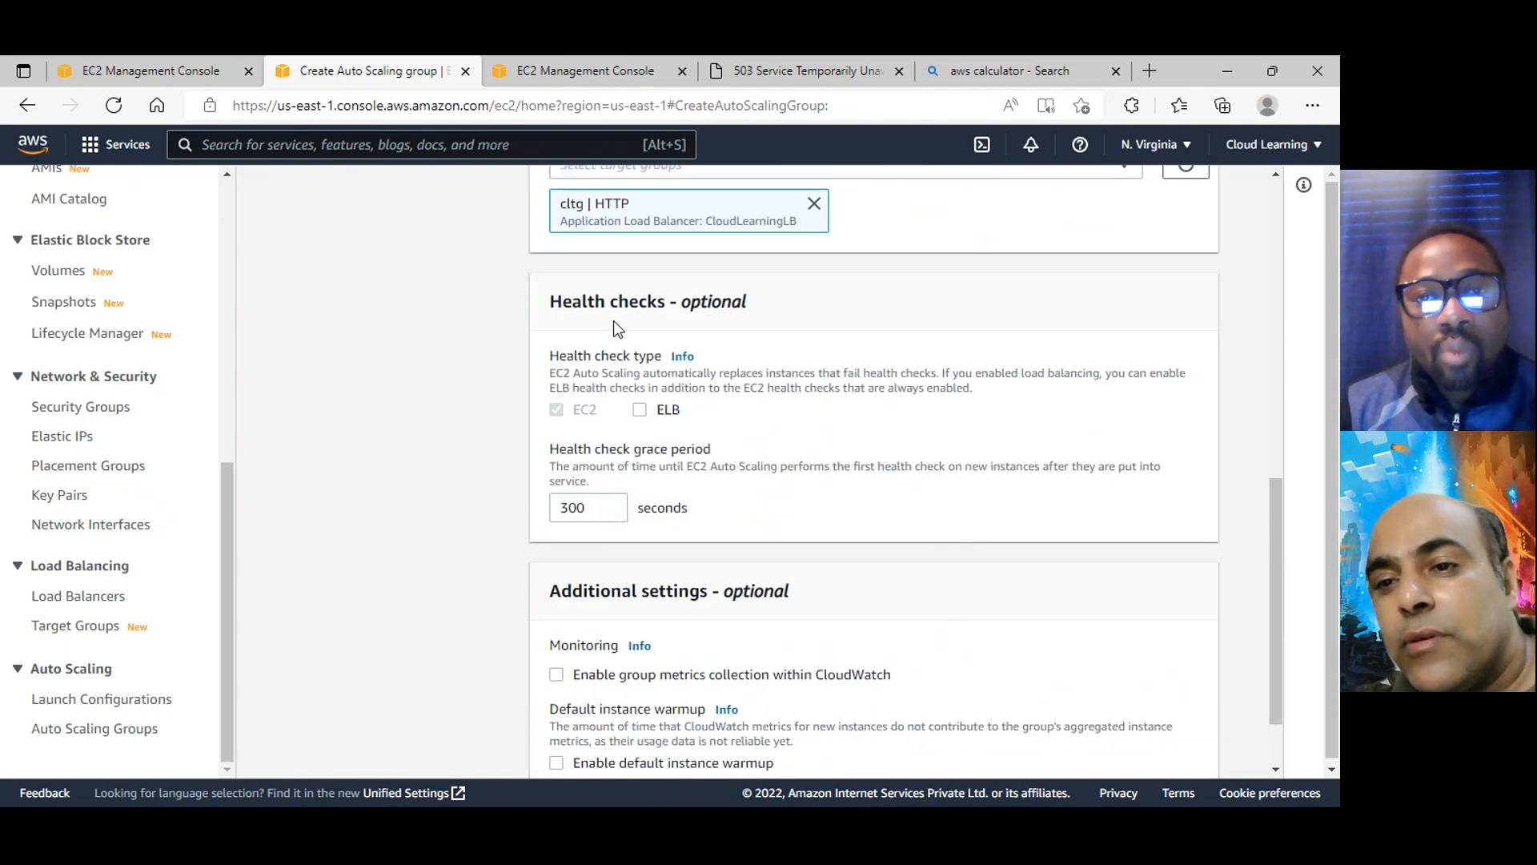
scroll(657, 353, up, 5)
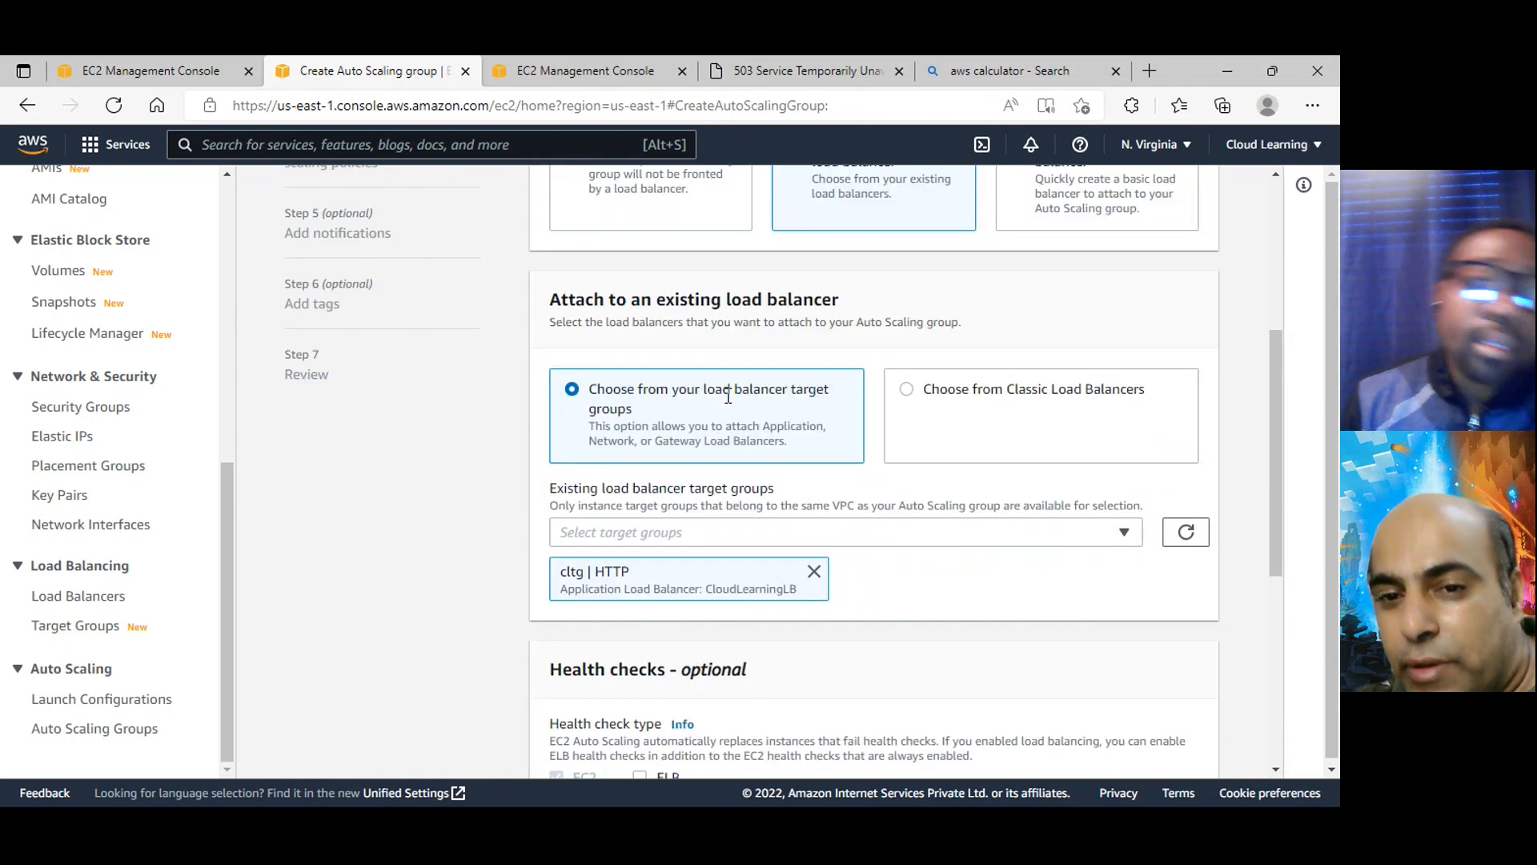
Switch the load balancing choice to attaching a new load balancer and look over the settings it offers
scroll(916, 455, up, 4)
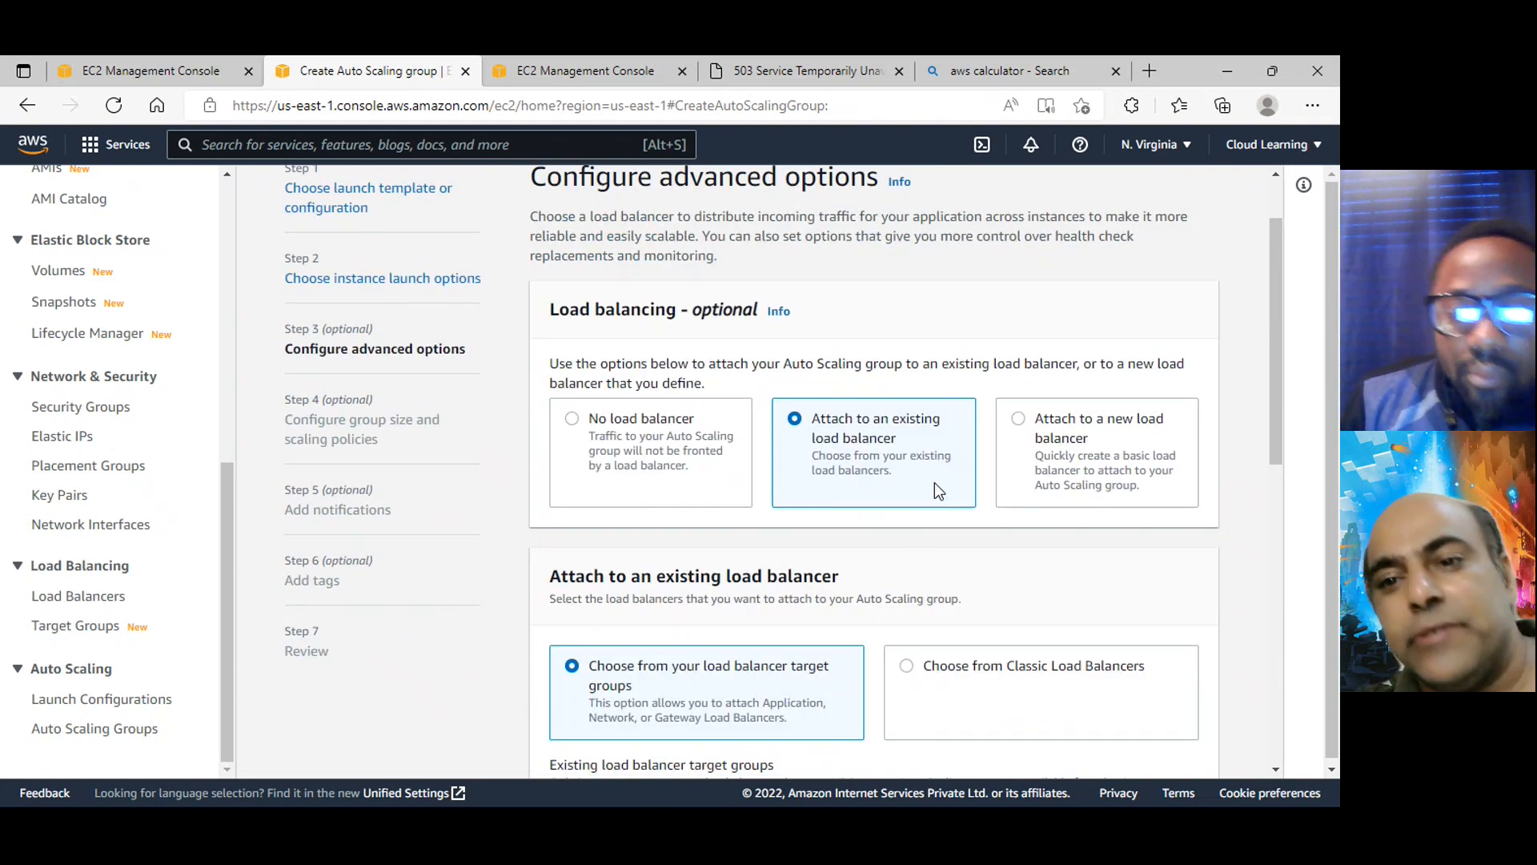
click(1021, 424)
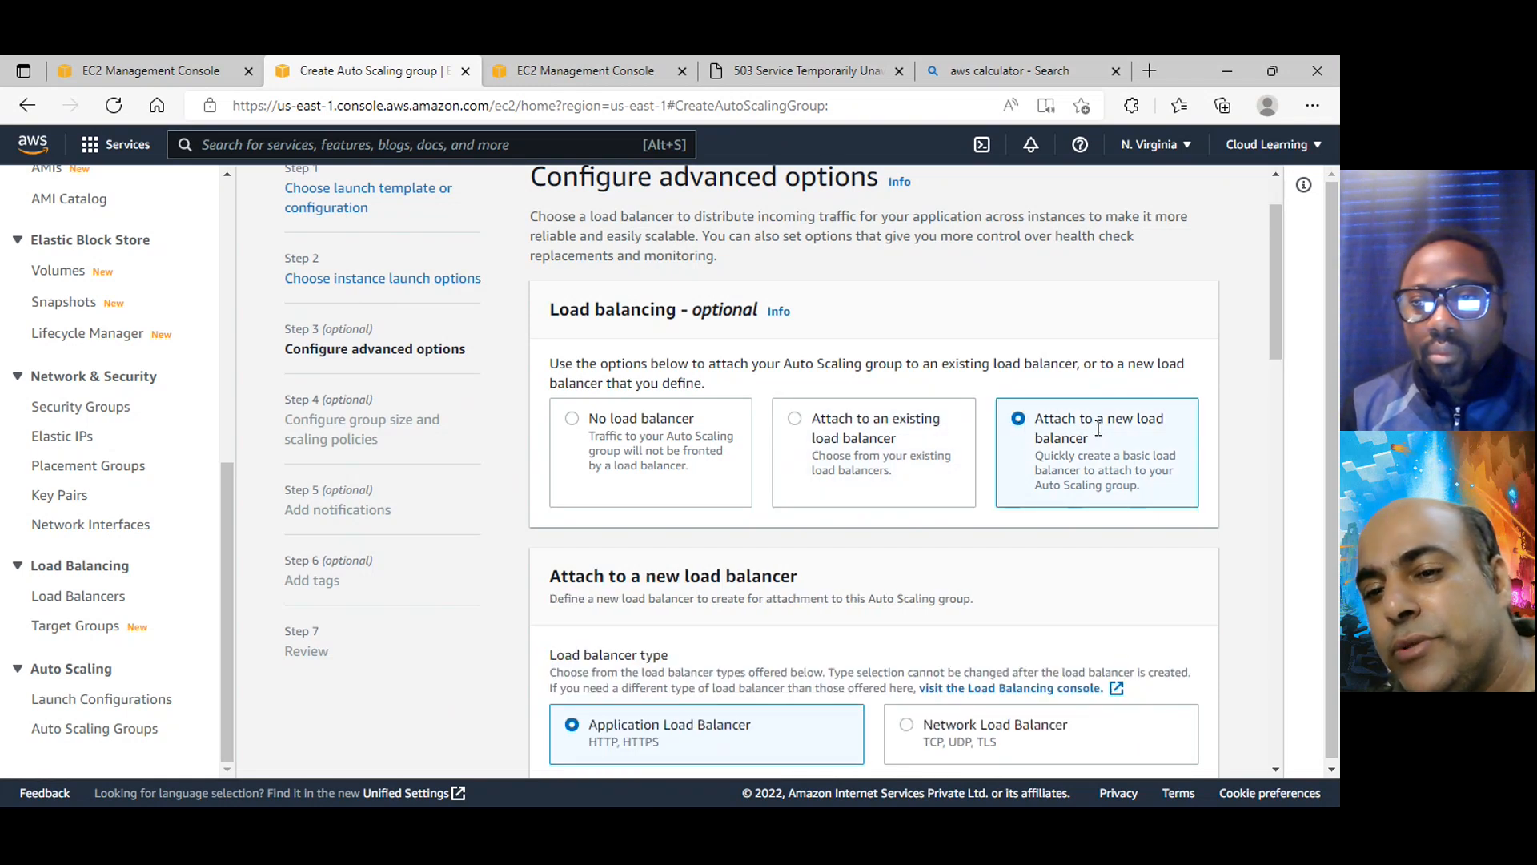
scroll(1098, 429, down, 3)
scroll(751, 590, down, 6)
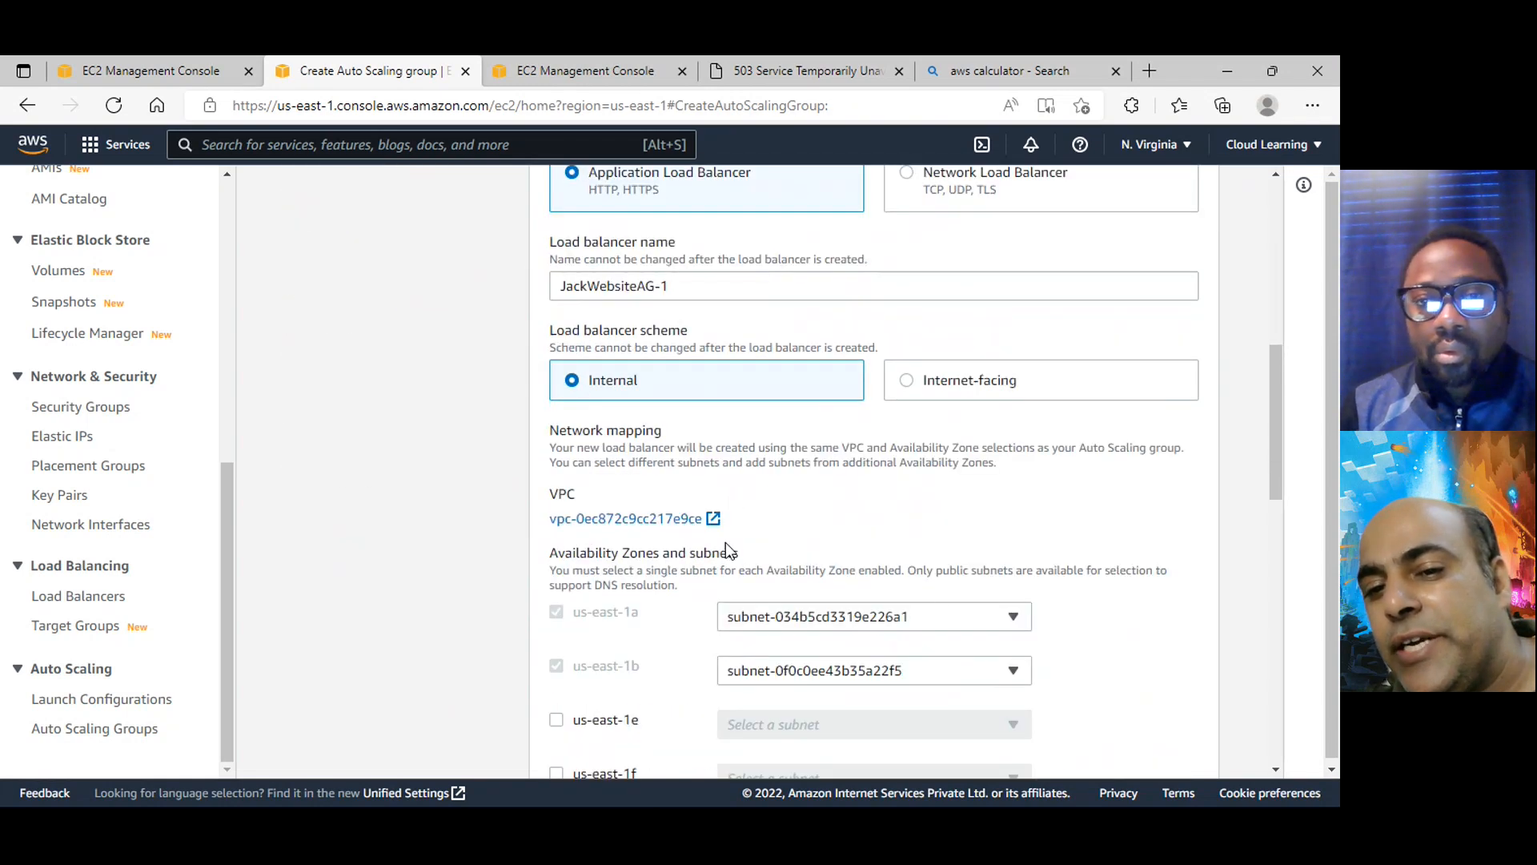
scroll(1130, 682, down, 10)
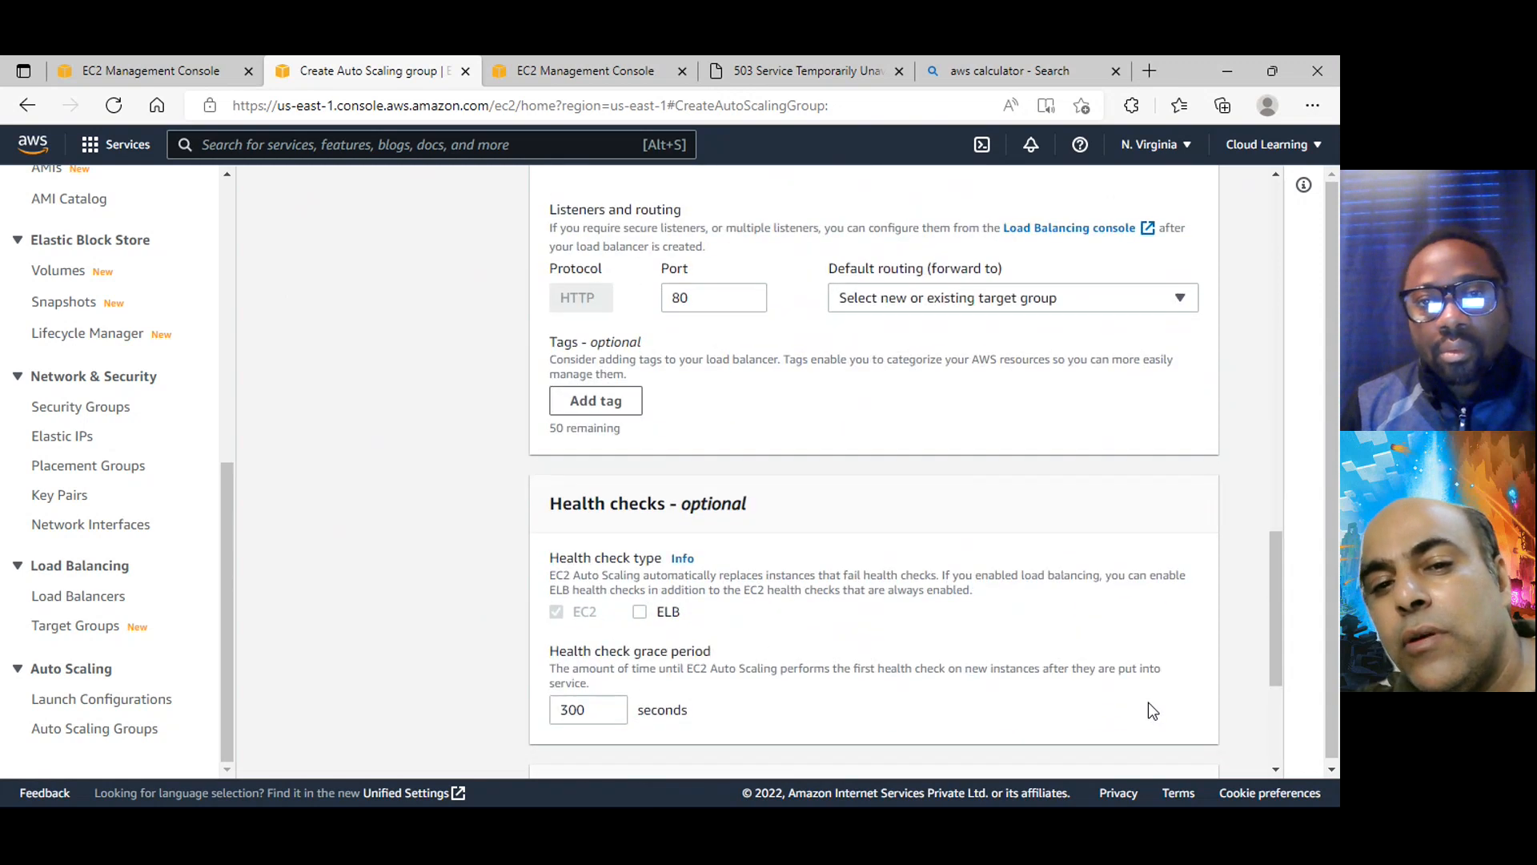
scroll(1120, 663, up, 10)
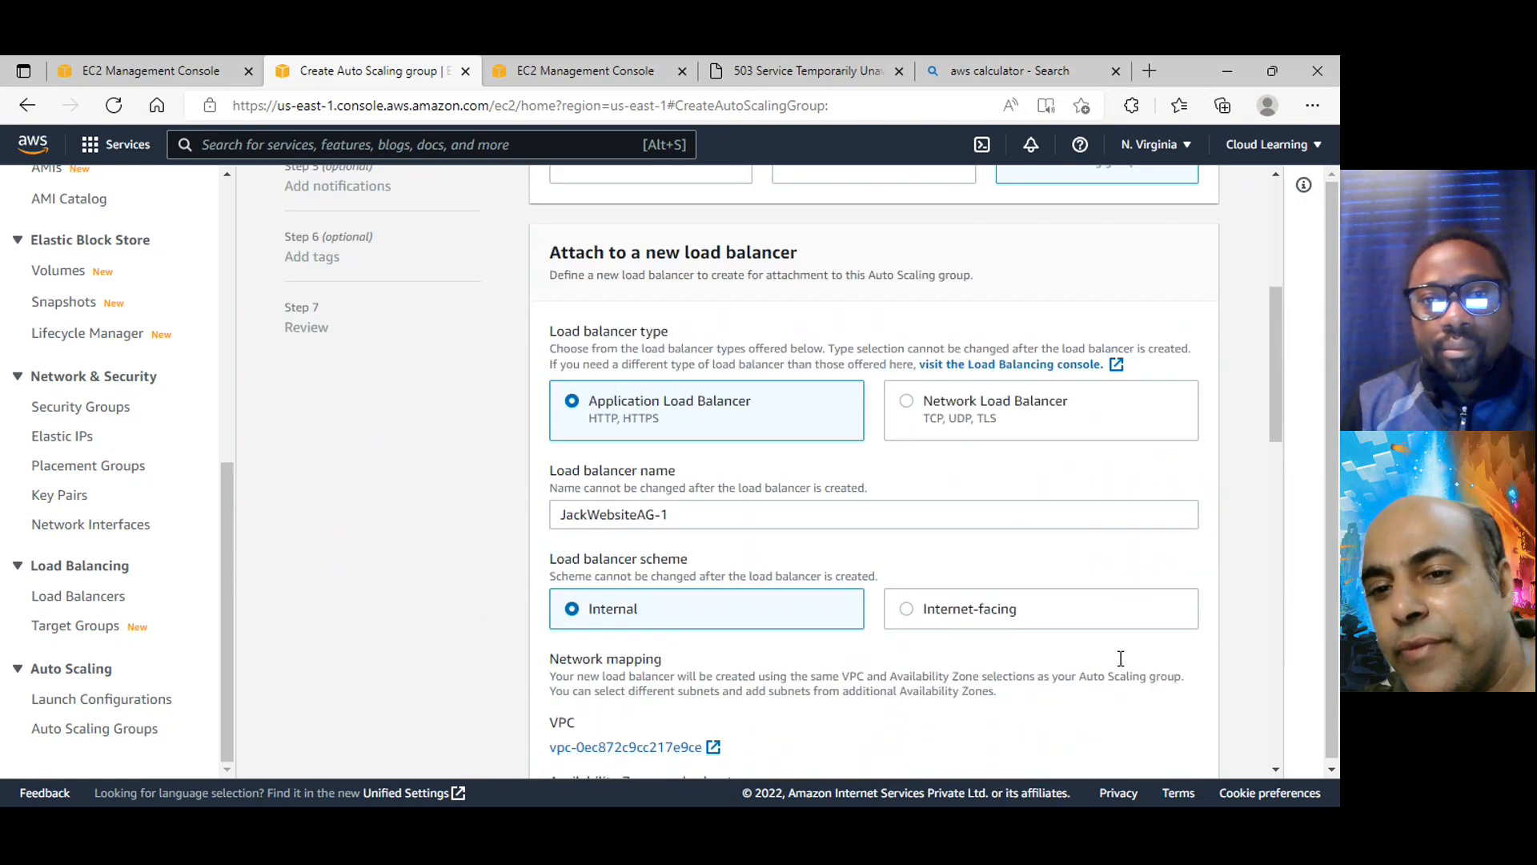
scroll(1113, 656, up, 6)
scroll(852, 281, down, 5)
scroll(852, 281, up, 5)
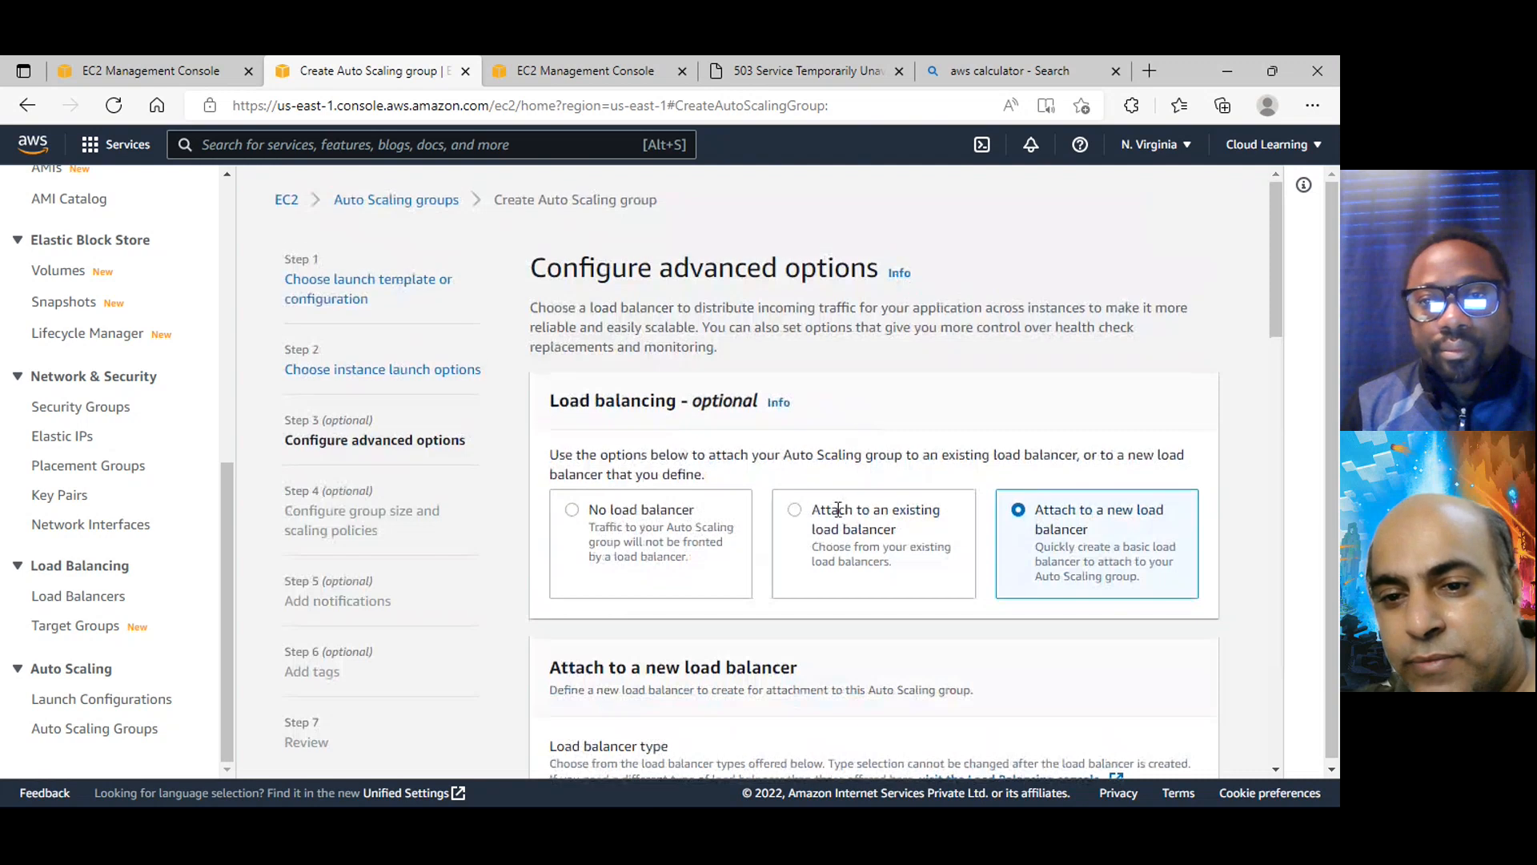
Set the group to attach to an existing load balancer and select the cltg | HTTP target group
click(838, 509)
scroll(845, 529, down, 6)
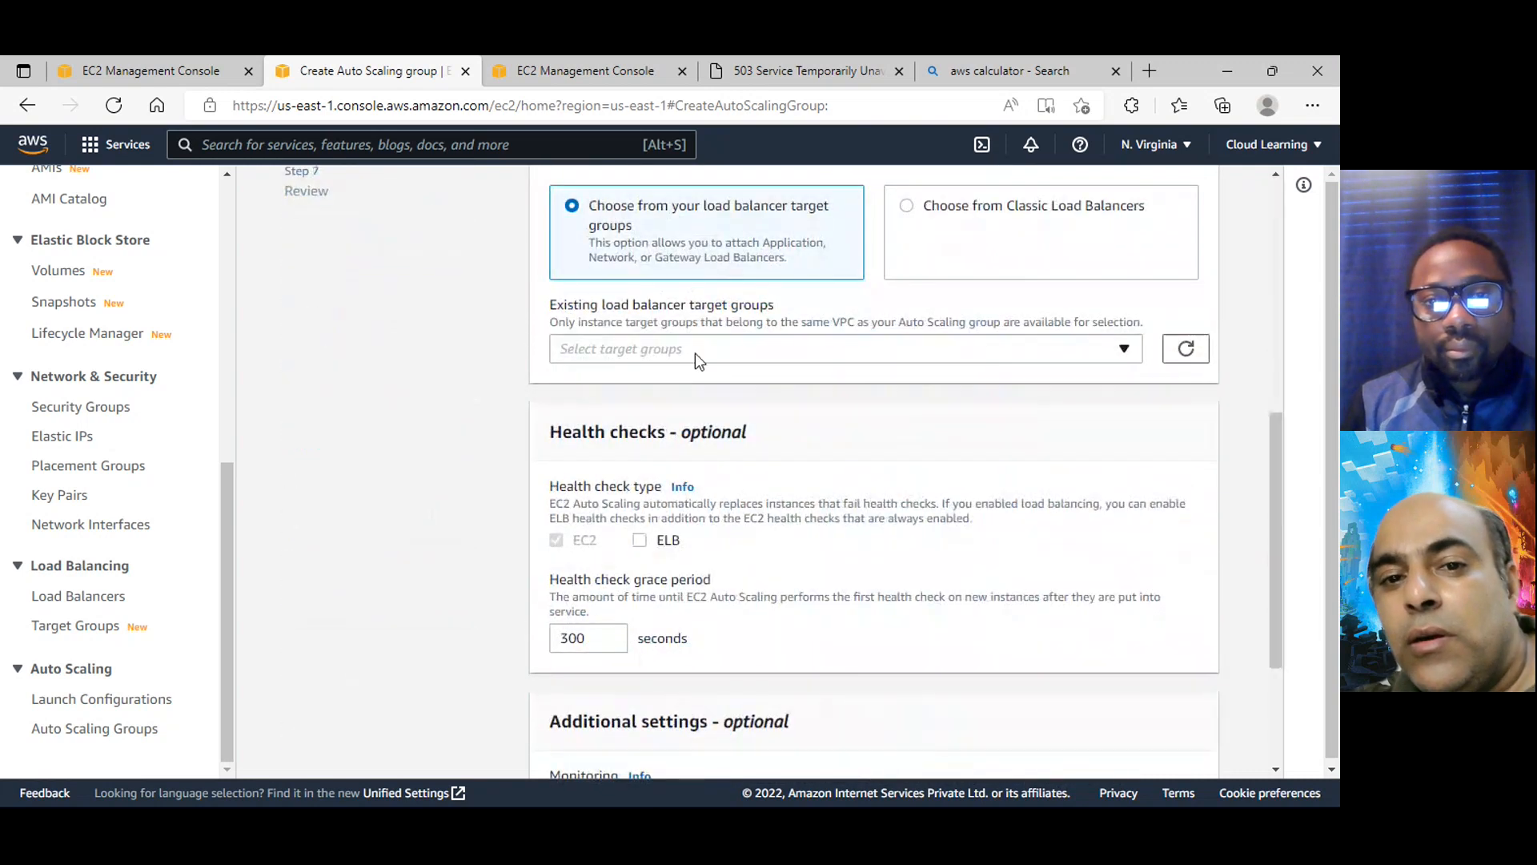
click(695, 353)
click(675, 420)
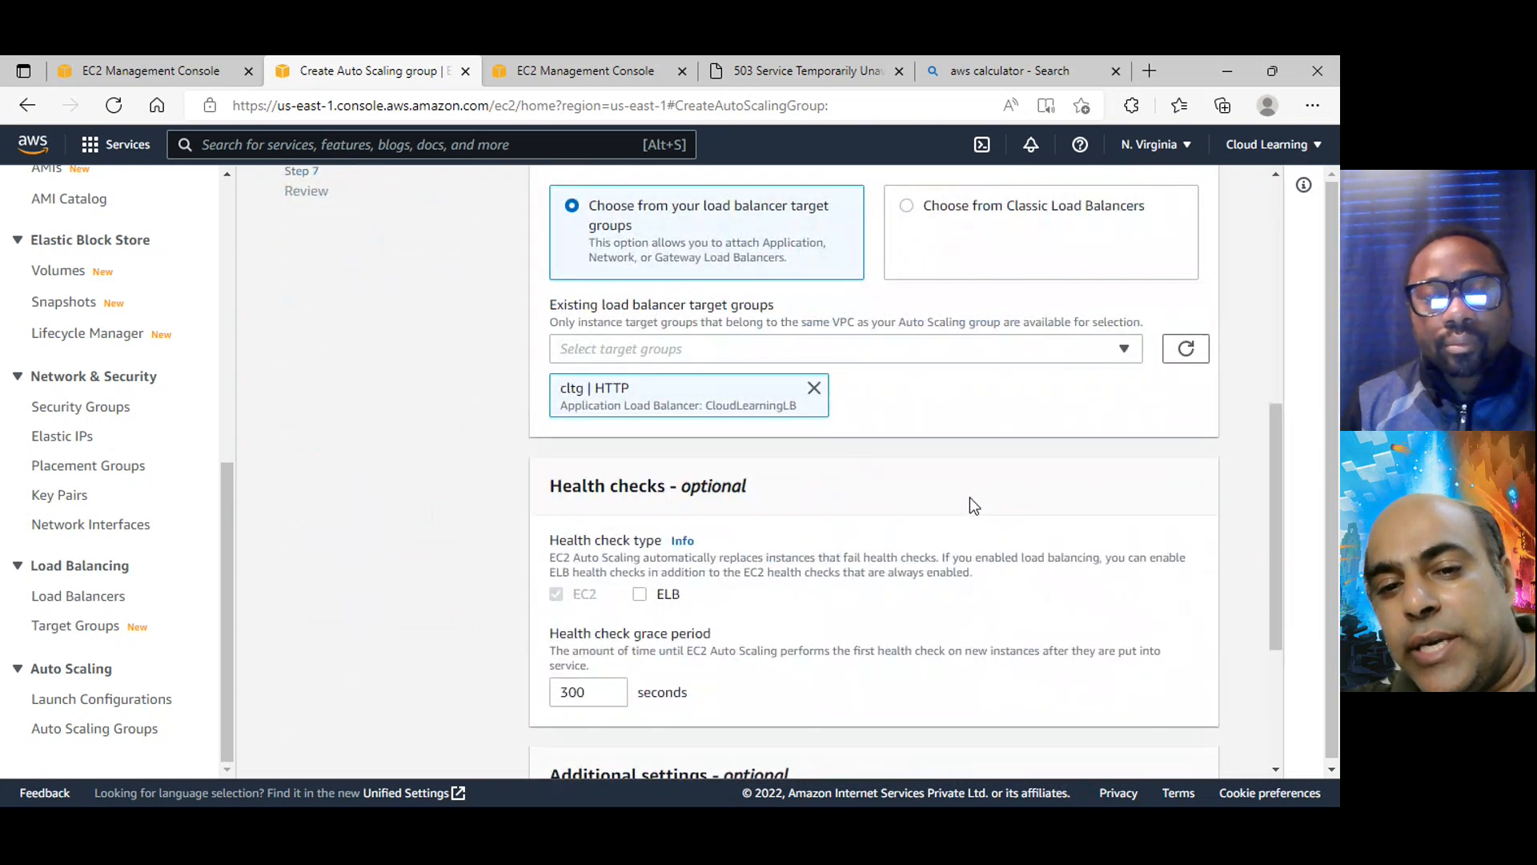
Enable ELB health checks with a grace period of 300 seconds and continue to the group size and scaling policies
scroll(971, 505, down, 2)
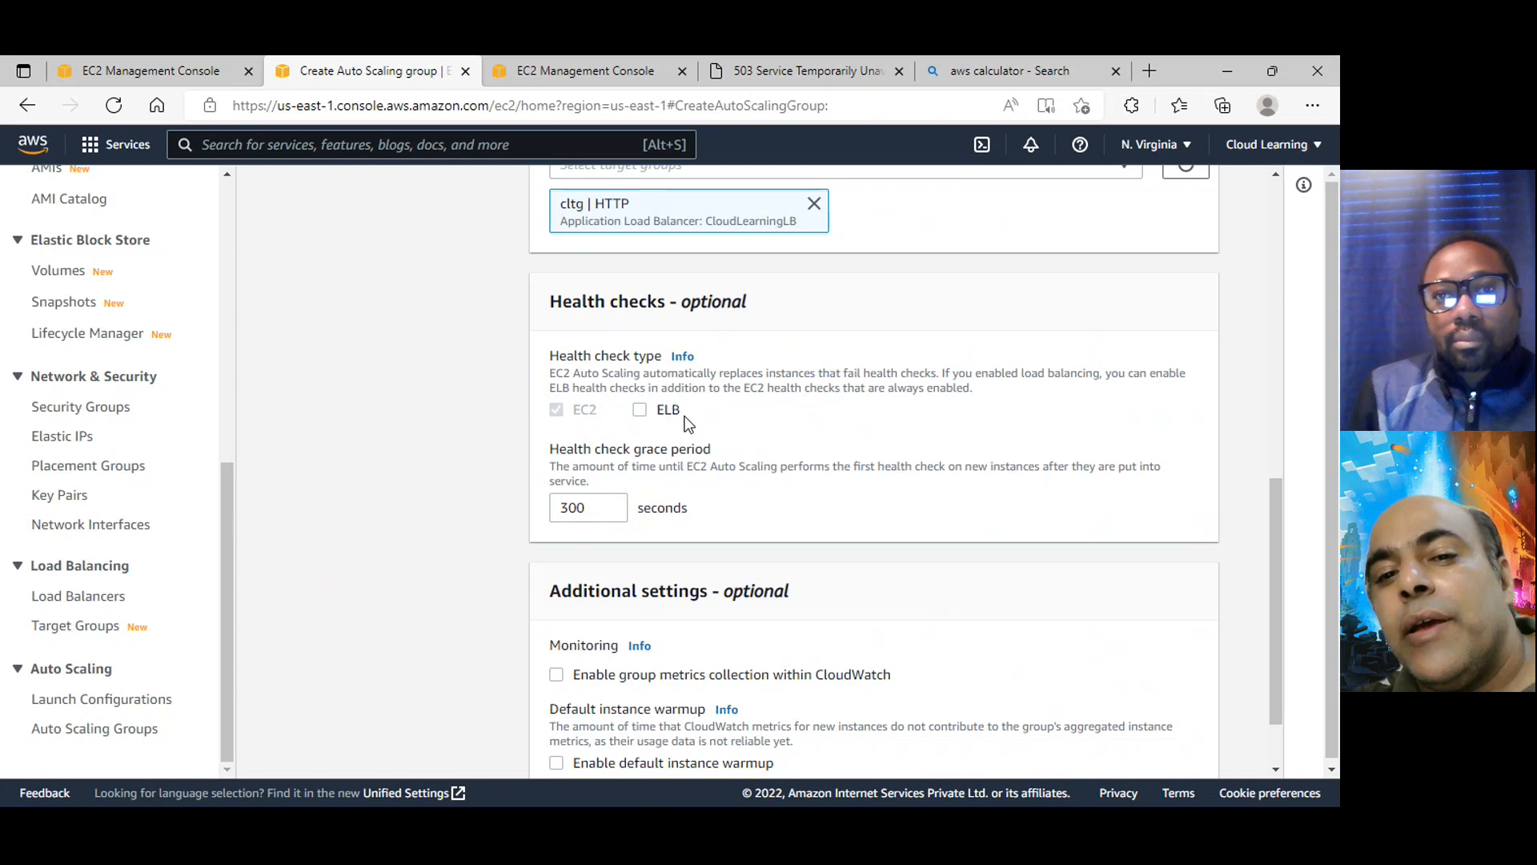
click(671, 413)
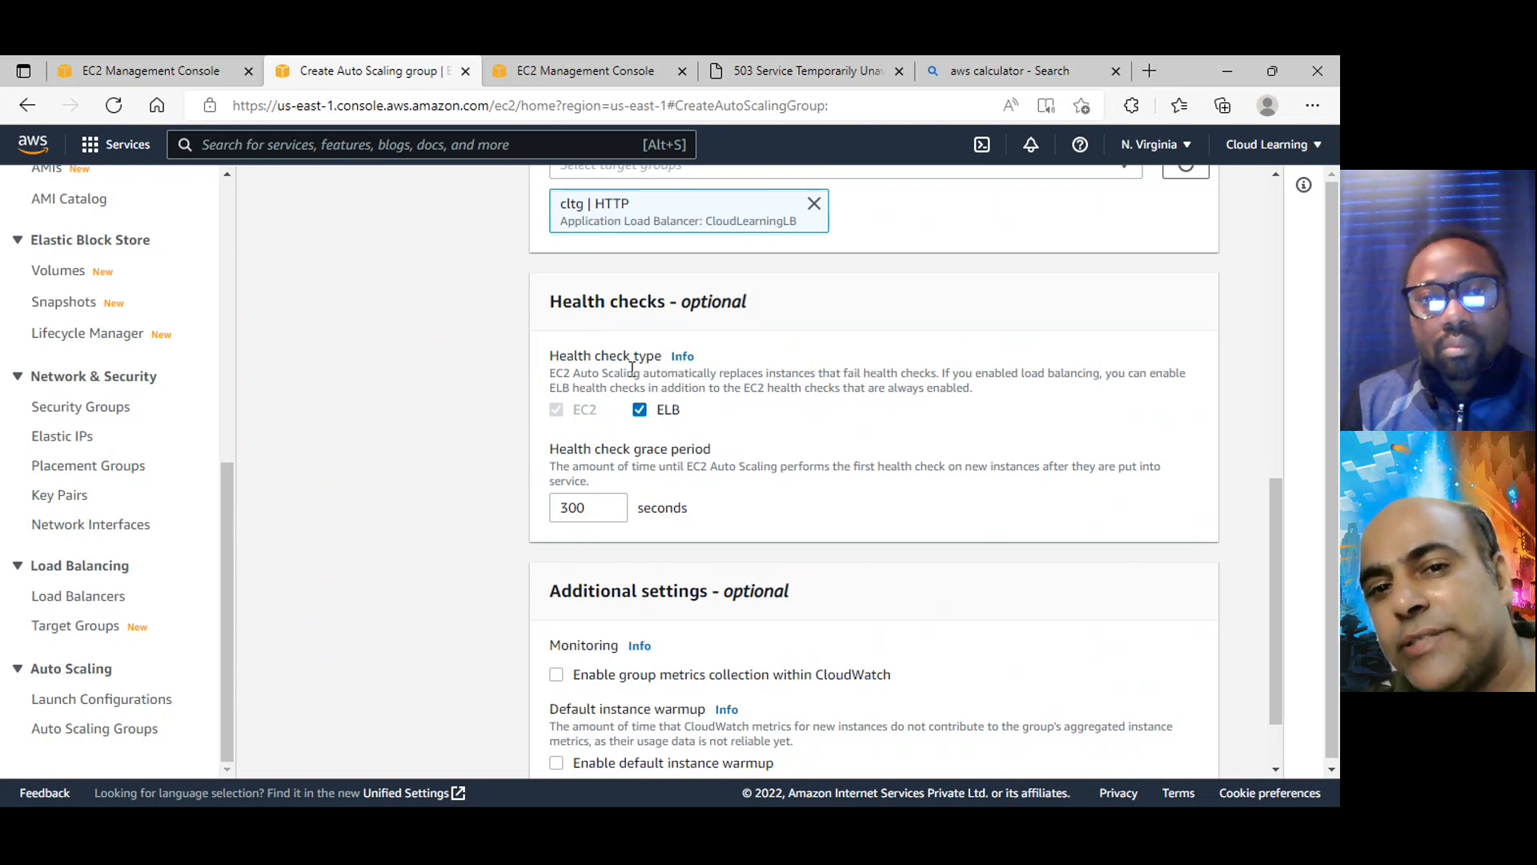
scroll(865, 429, down, 2)
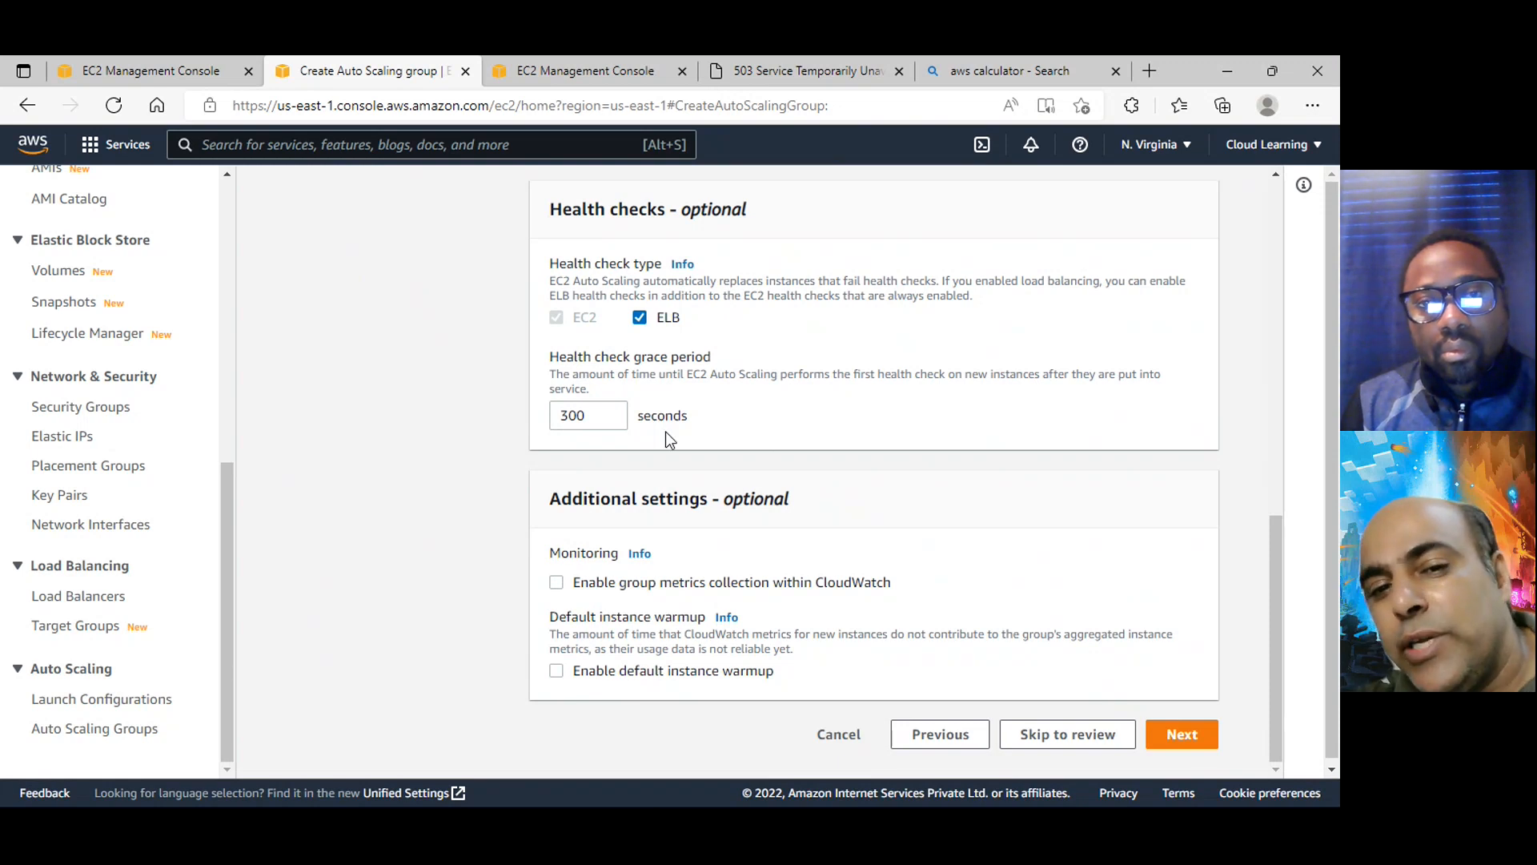
click(605, 413)
click(611, 423)
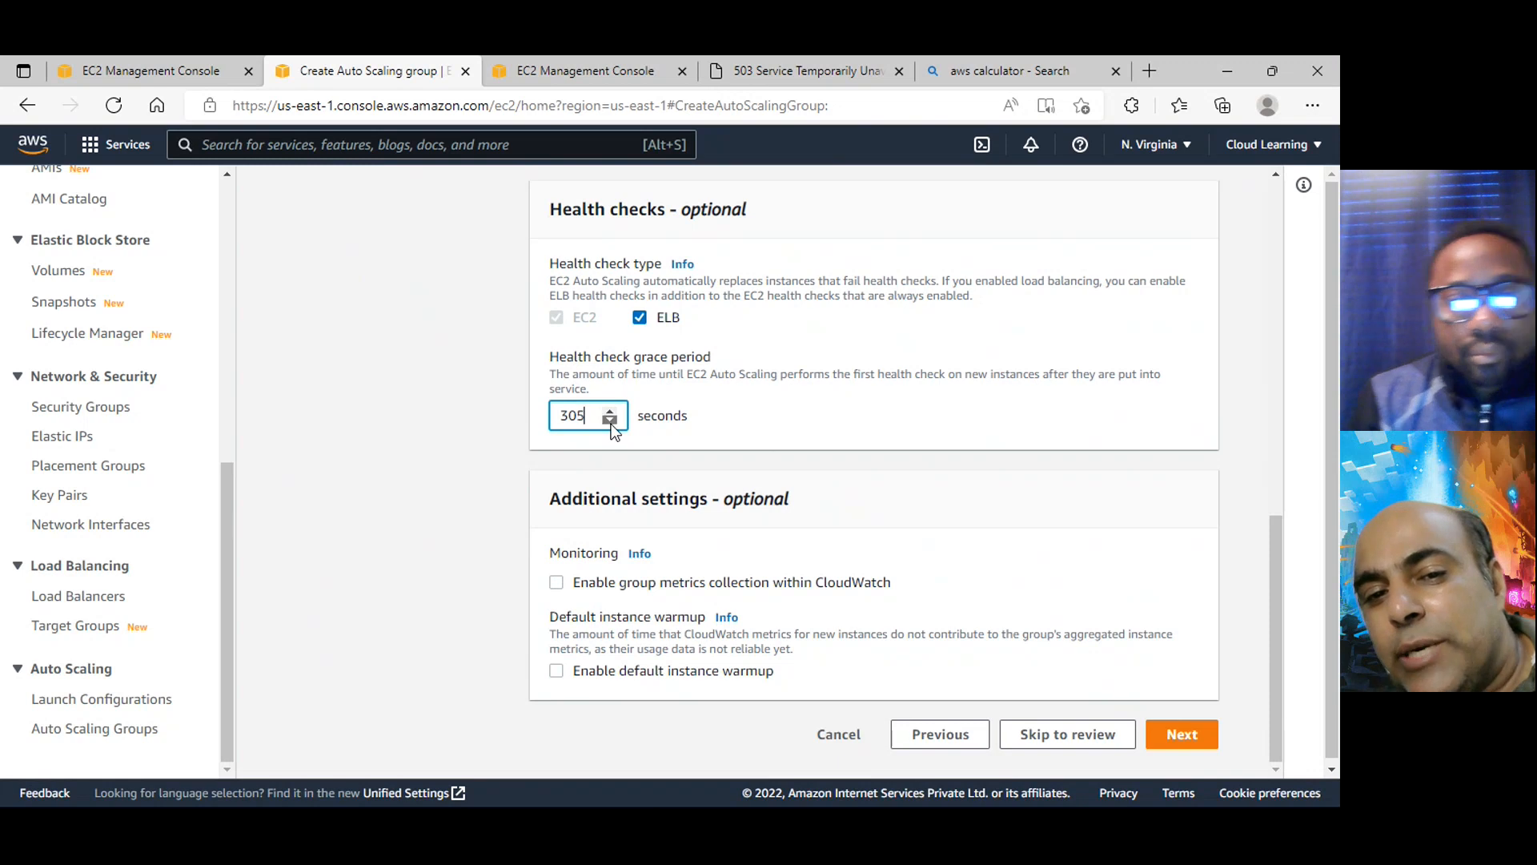
click(610, 421)
click(610, 421)
click(610, 420)
click(611, 420)
click(611, 420)
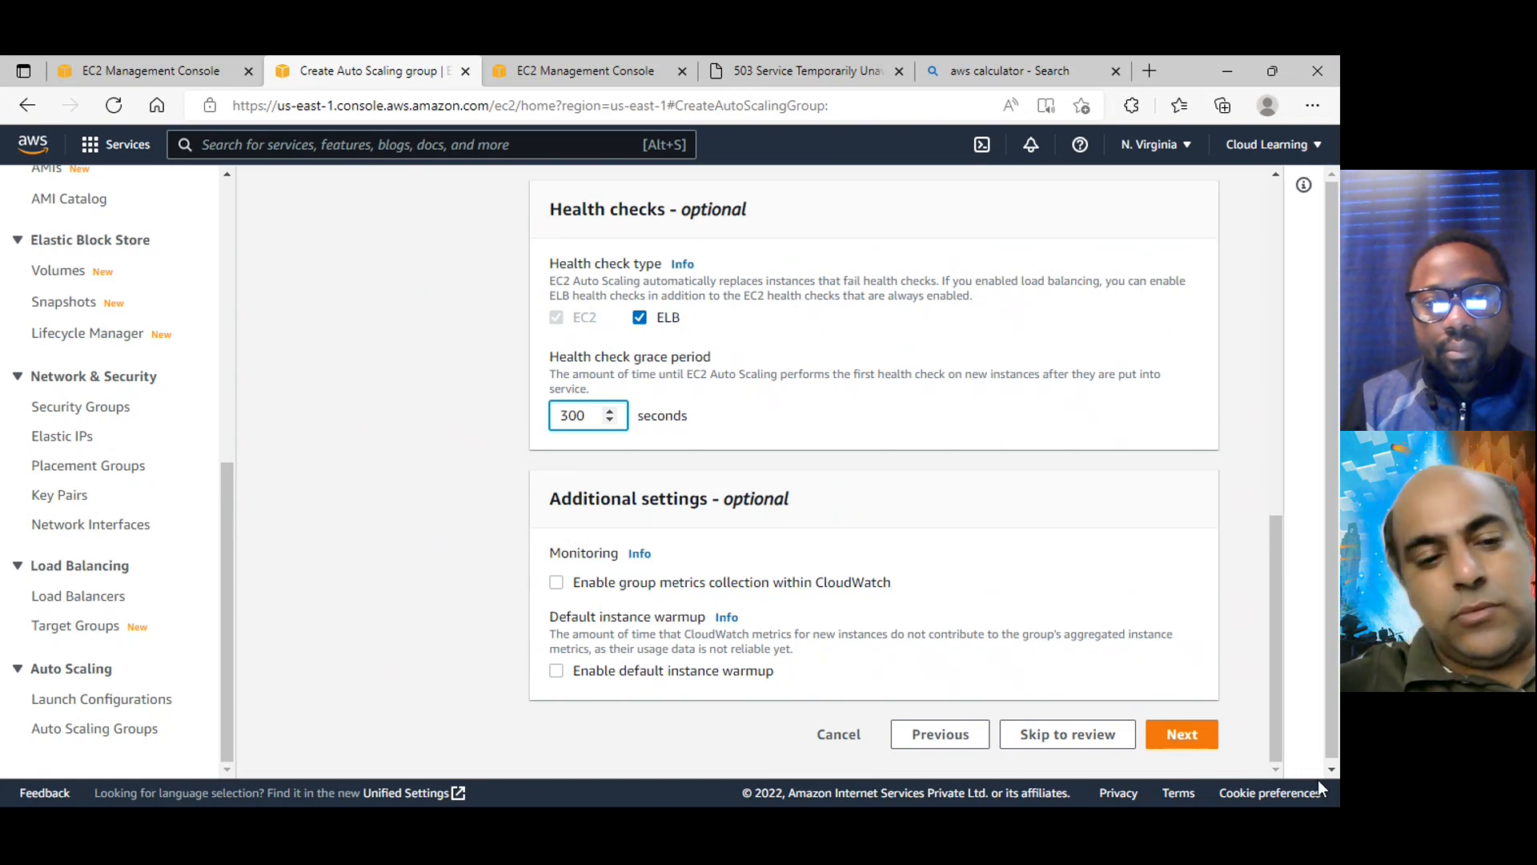
key(super)
key(super)
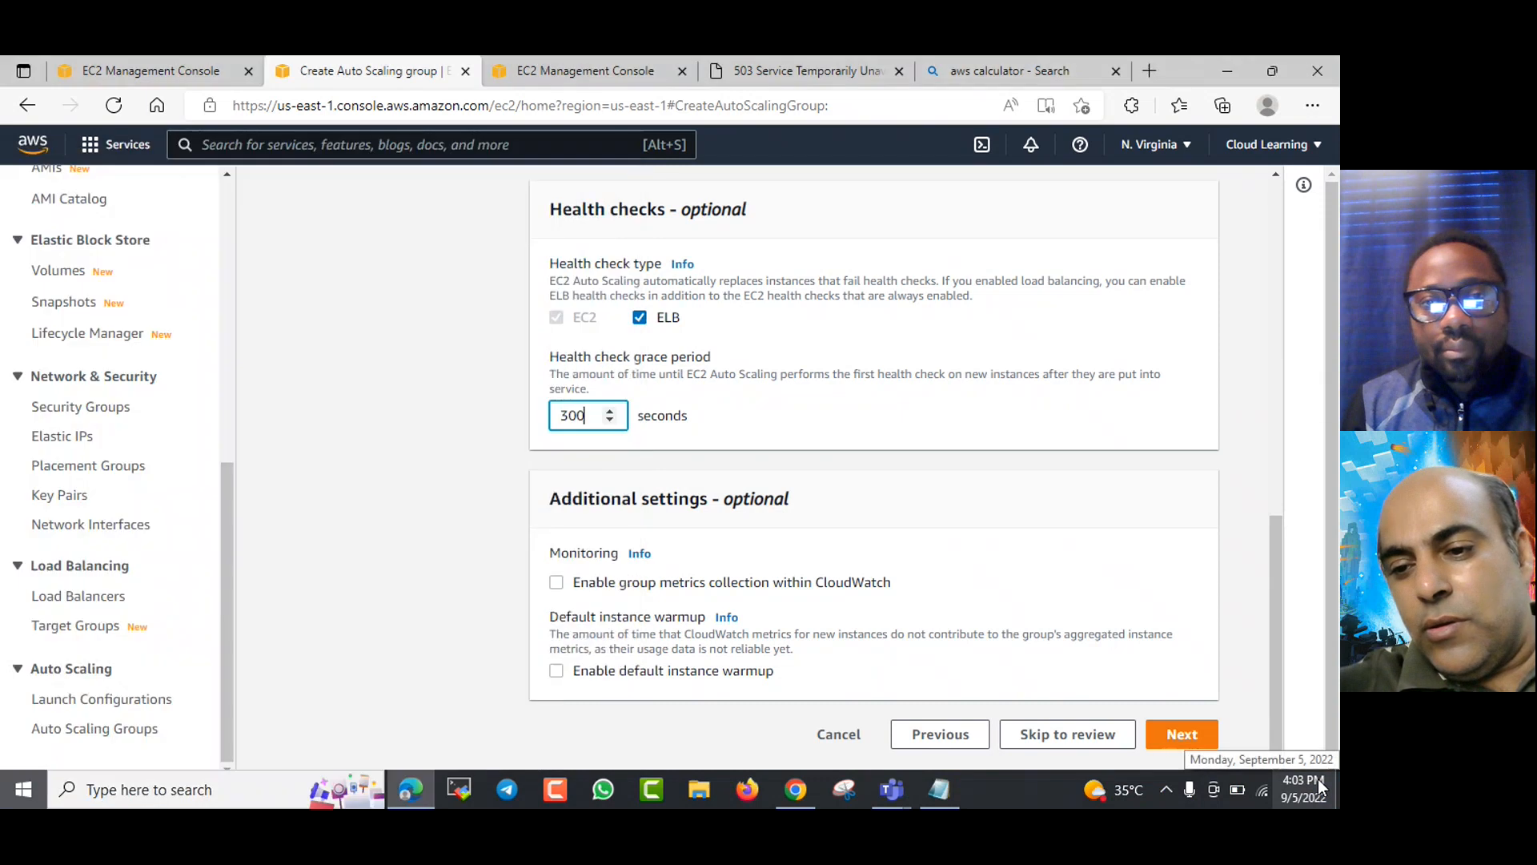
click(1204, 744)
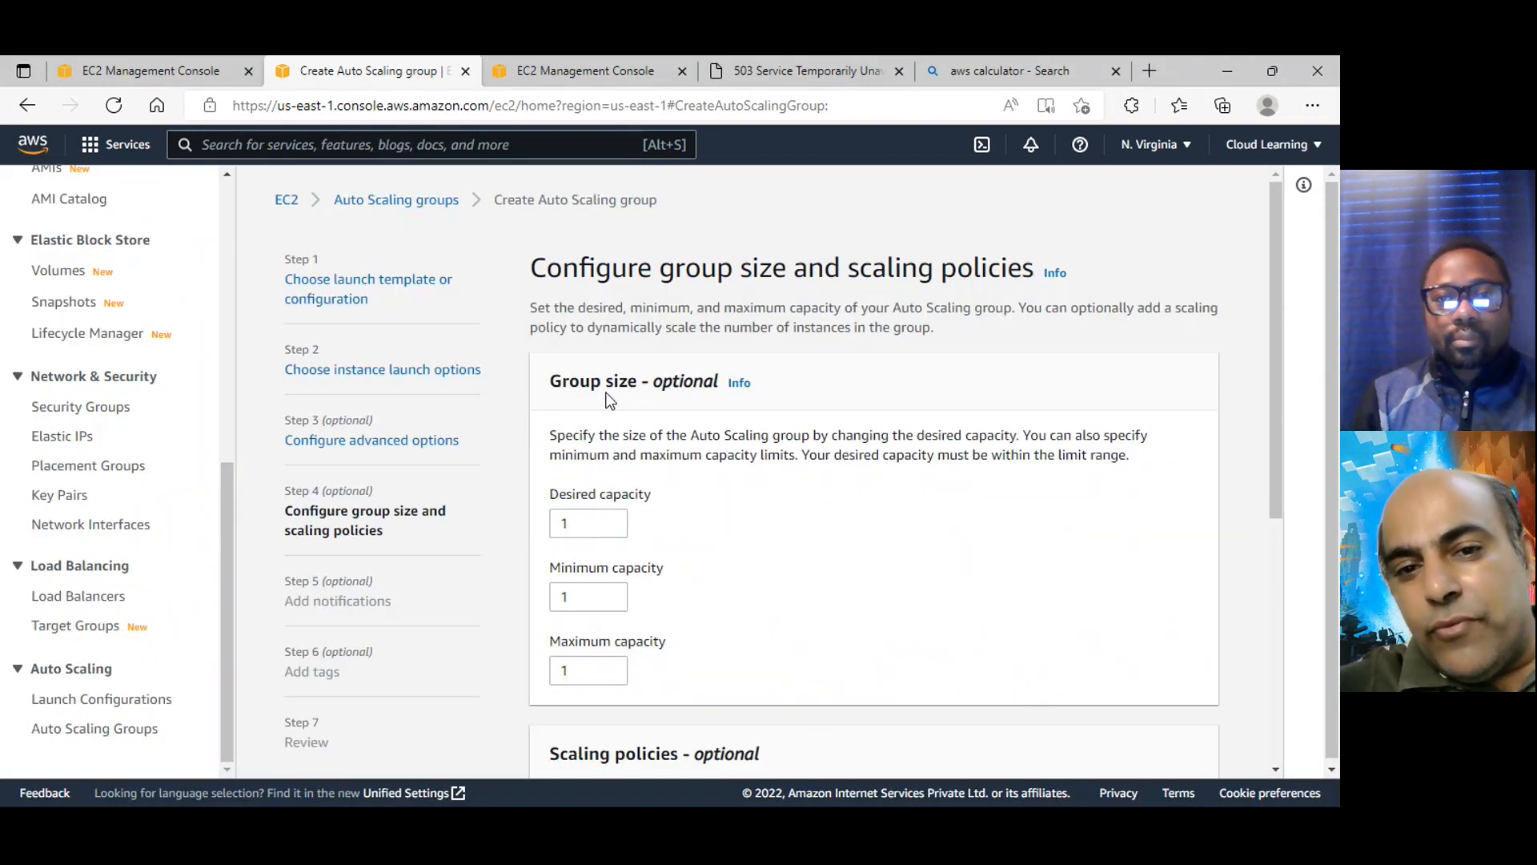
Set the group's desired capacity to 4, minimum capacity to 2 and maximum capacity to 8, and look over the scaling policy options
scroll(732, 391, down, 1)
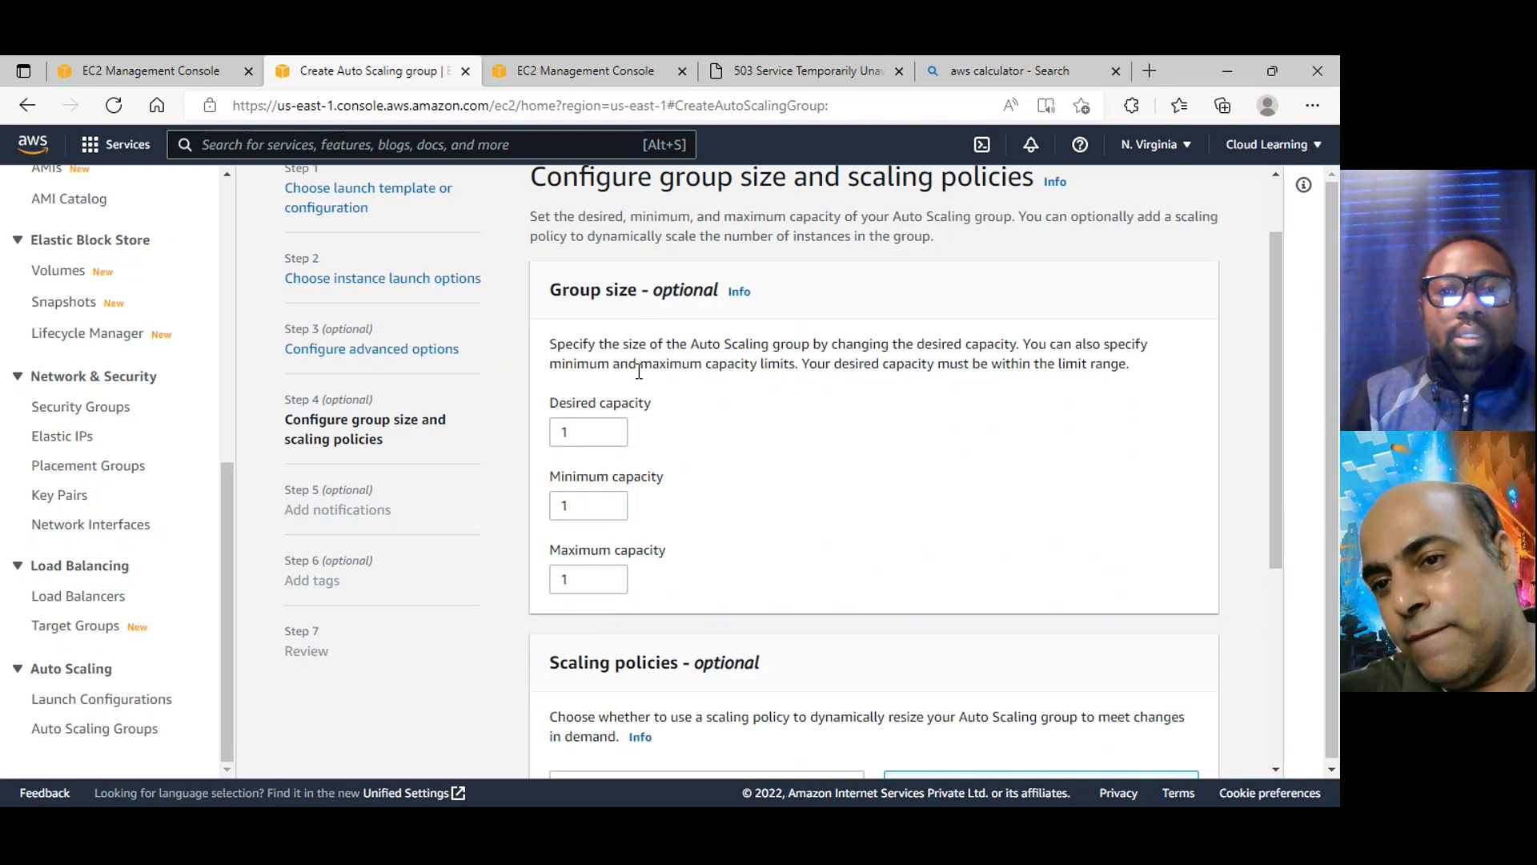
click(561, 433)
text(2)
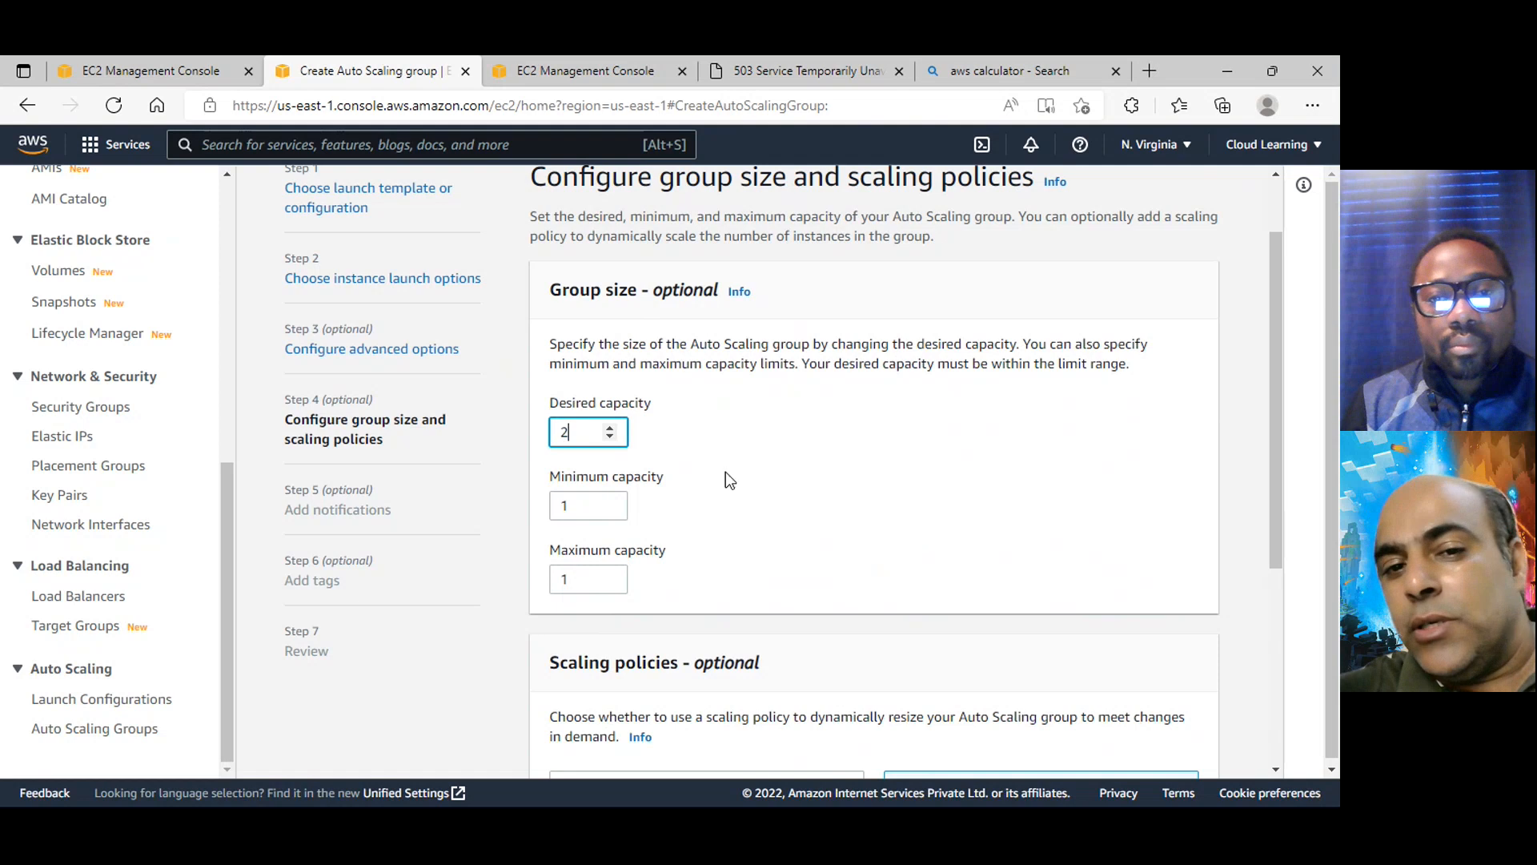
click(804, 487)
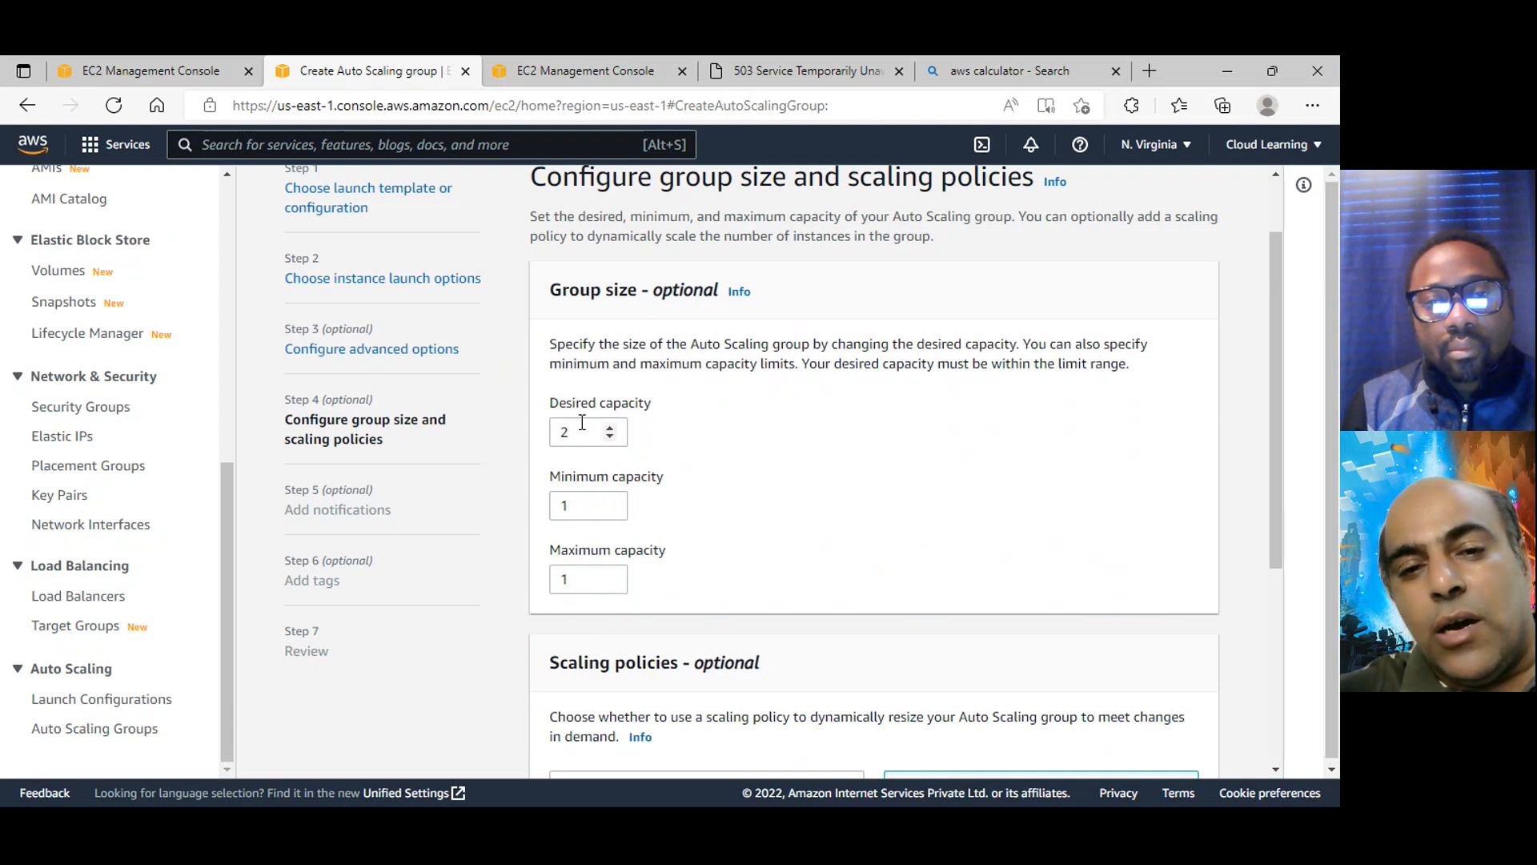
drag(582, 422, 531, 433)
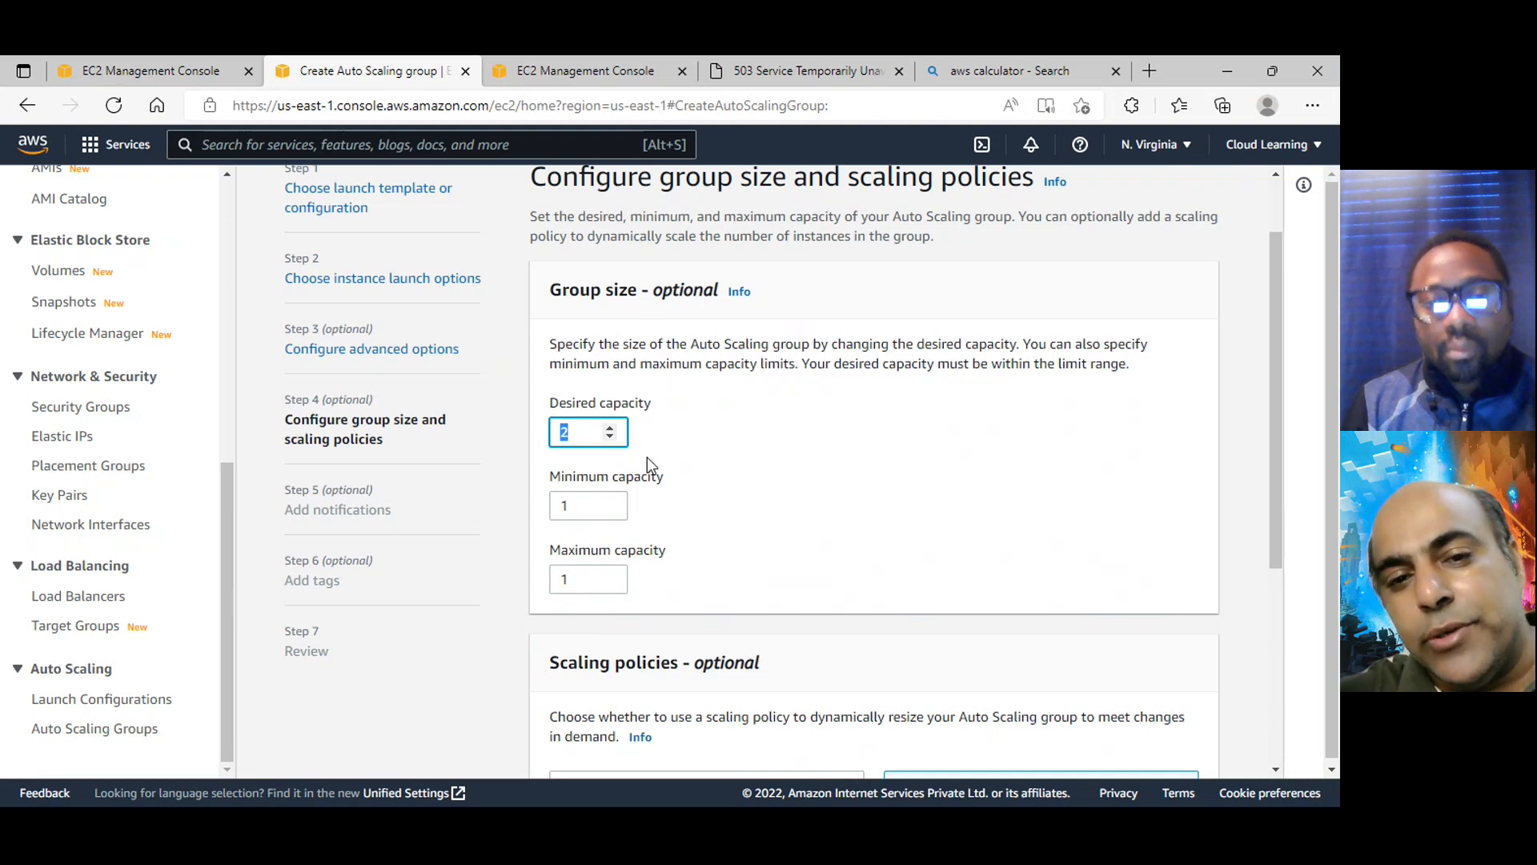
text(4)
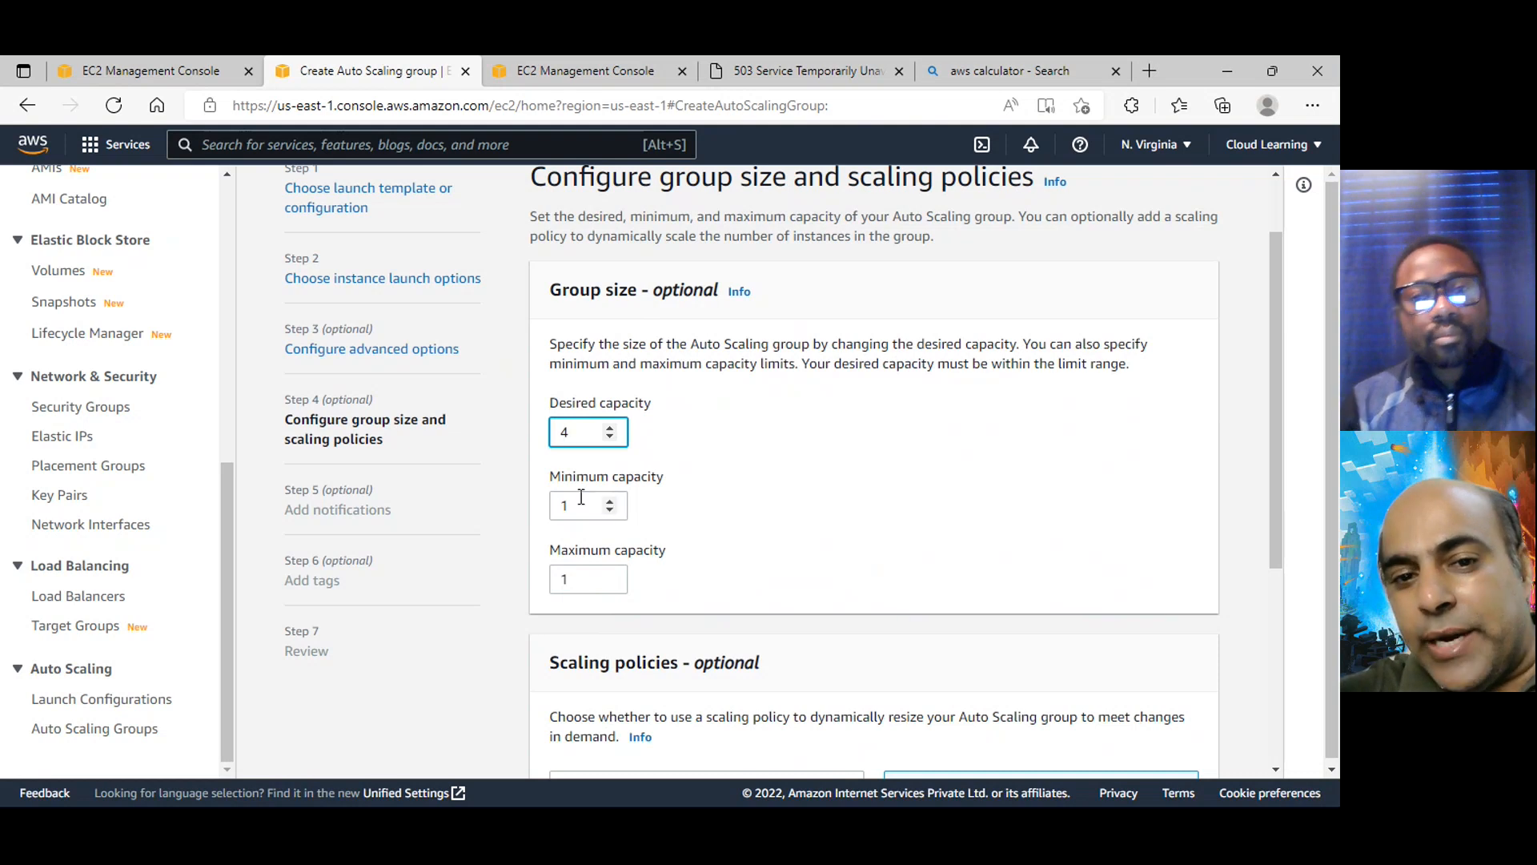
drag(593, 505, 540, 506)
text(2)
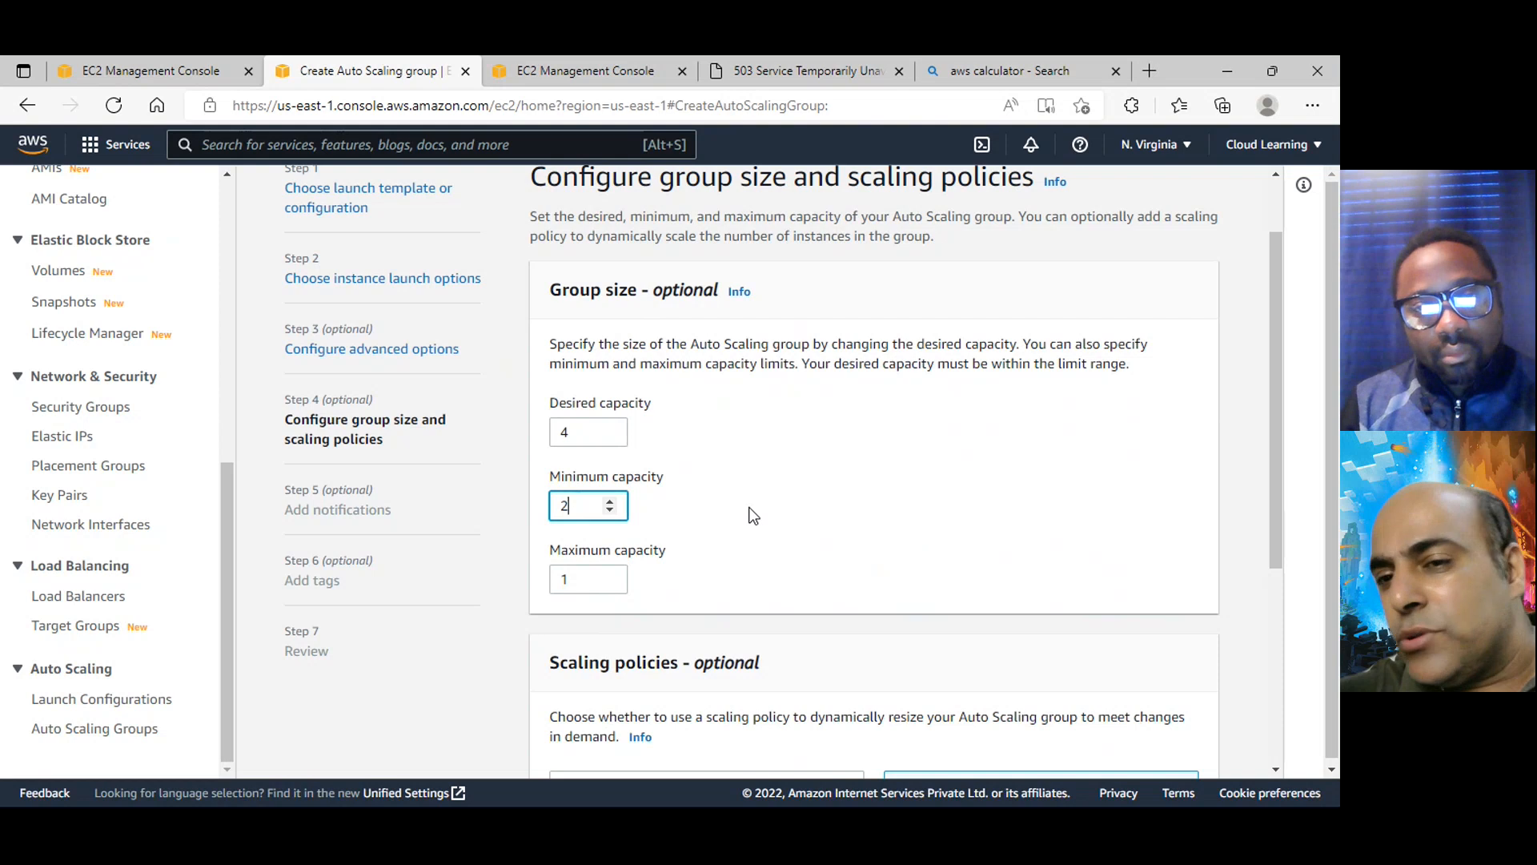
double_click(596, 581)
text(8)
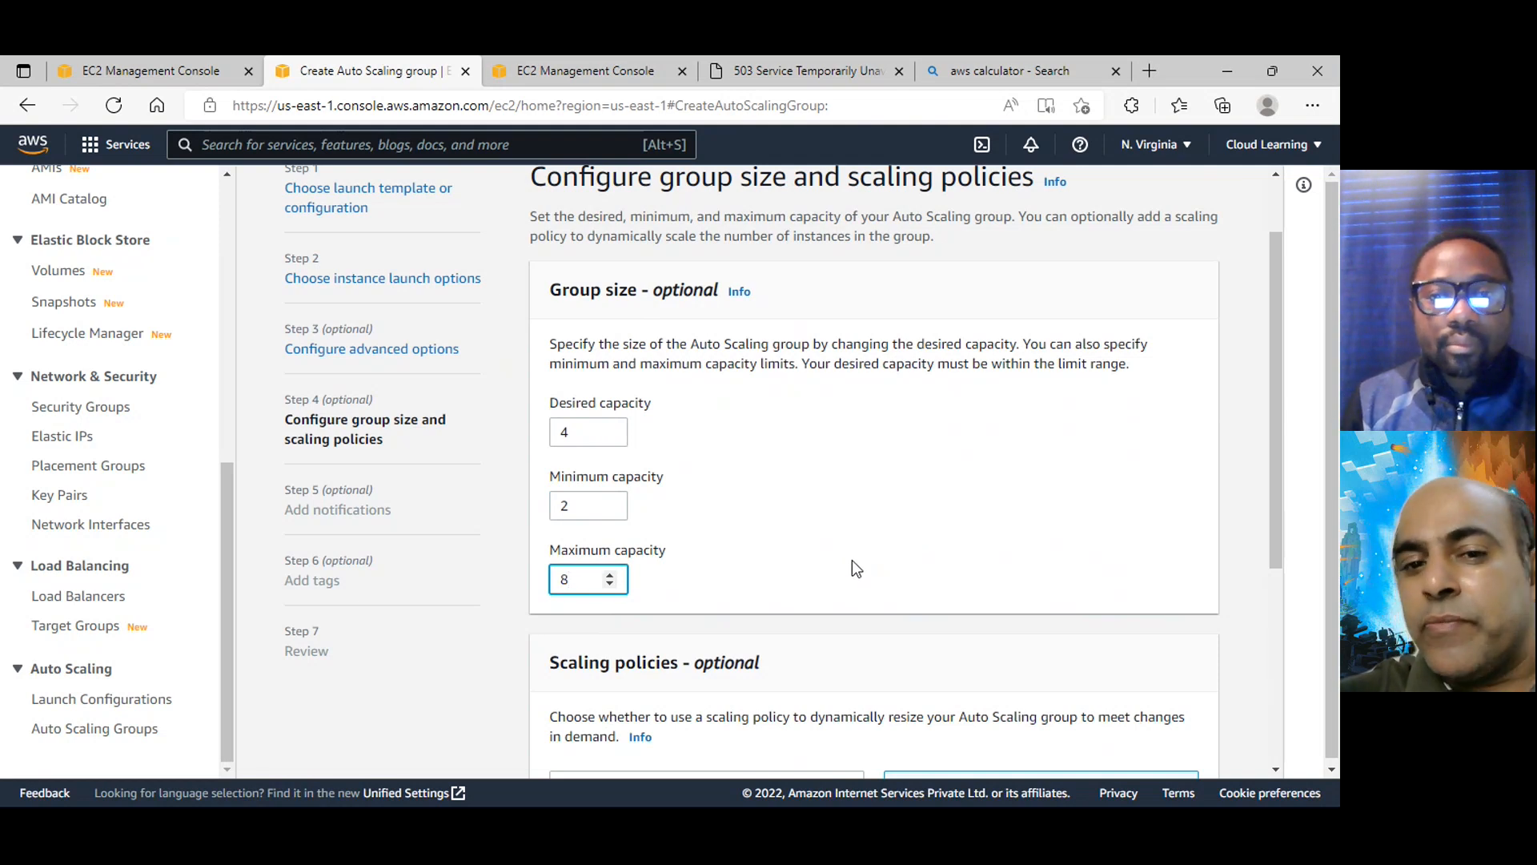
scroll(854, 562, down, 1)
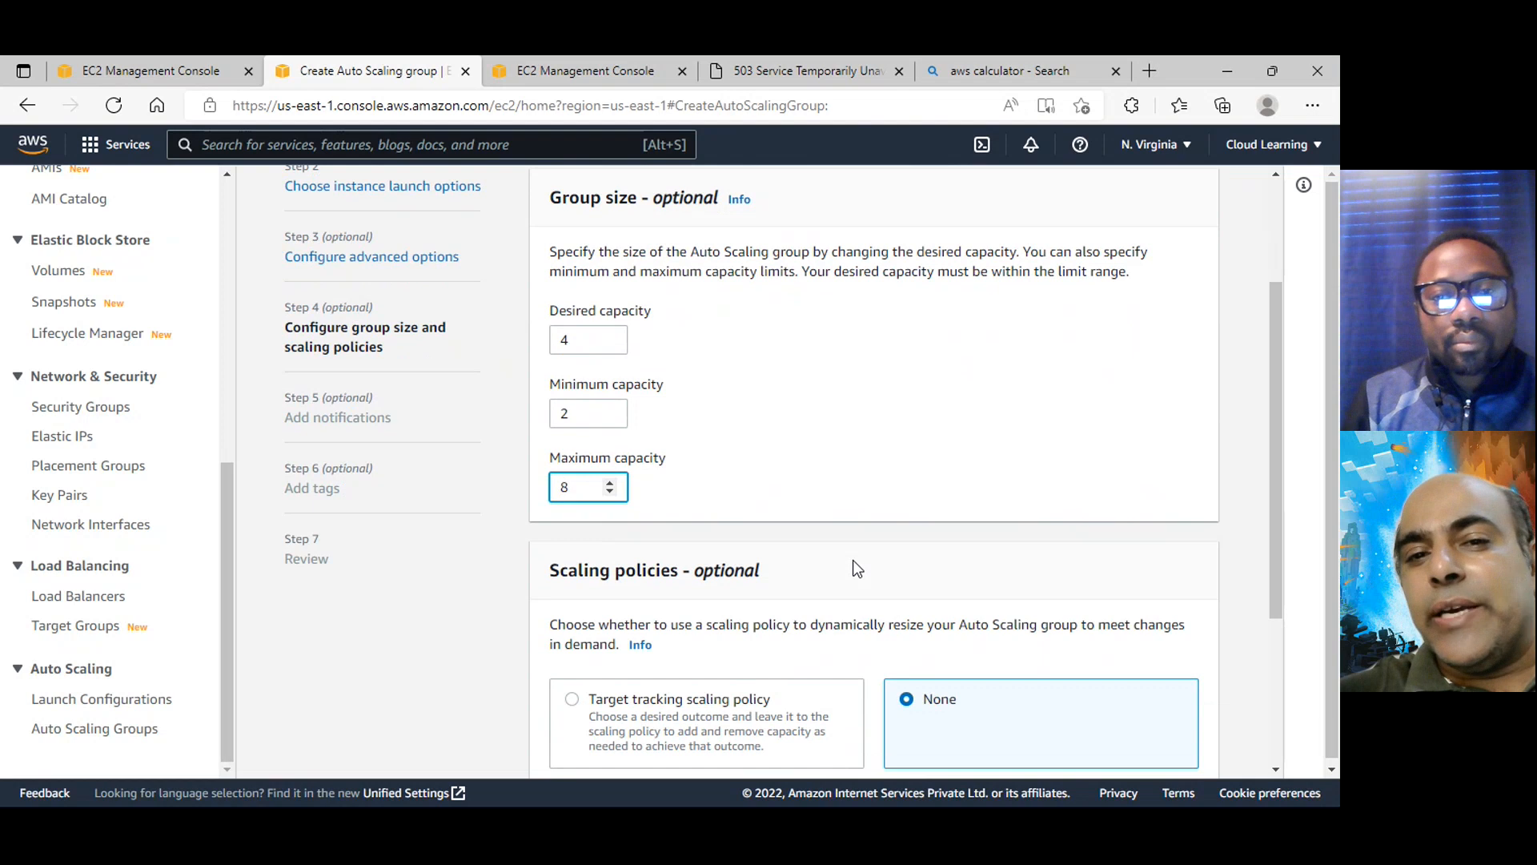
scroll(855, 567, down, 2)
scroll(855, 567, up, 1)
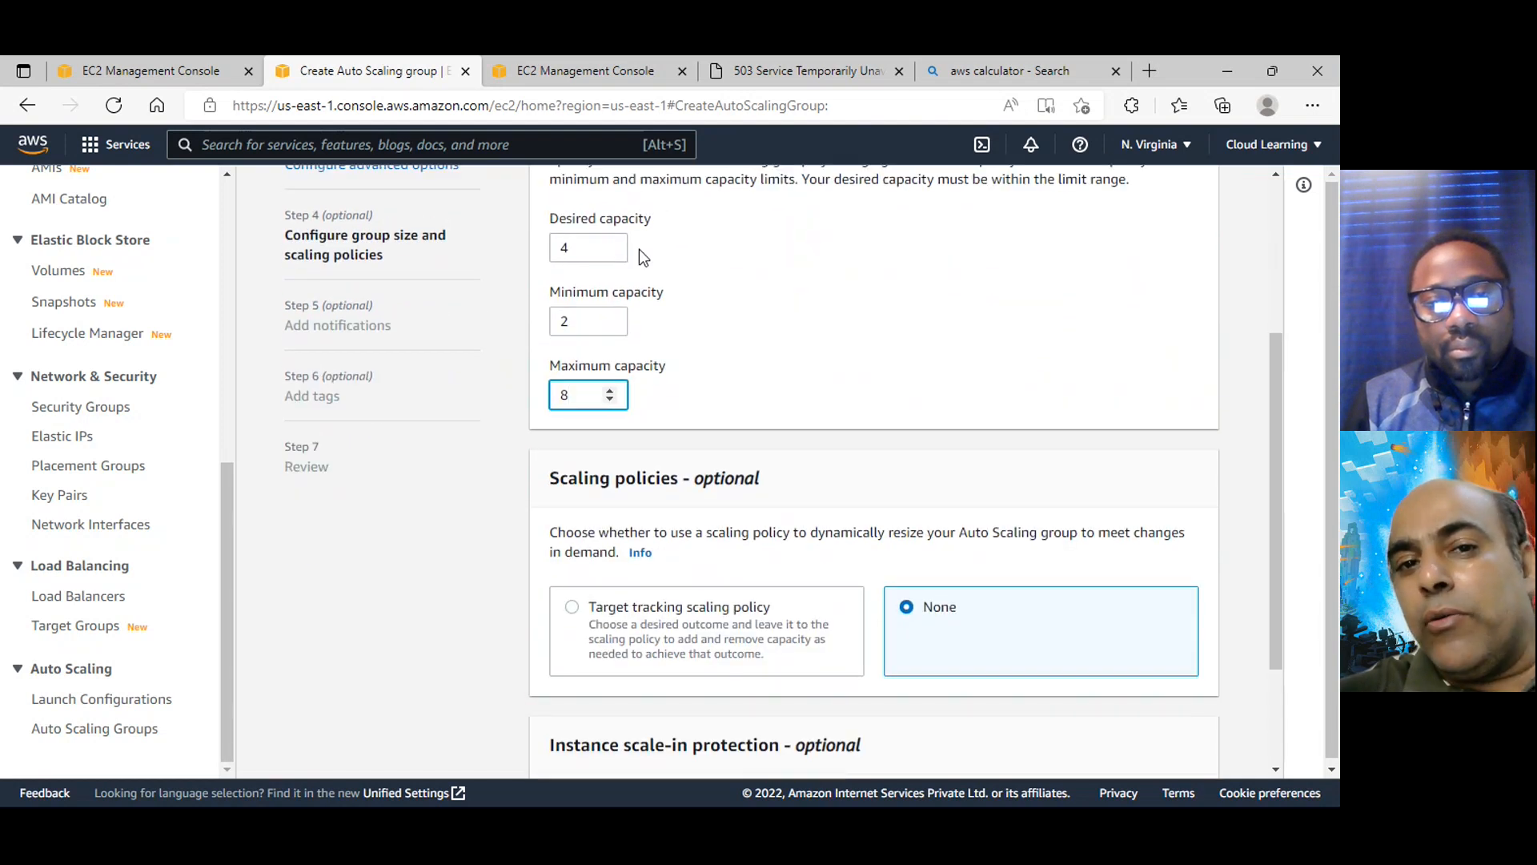
scroll(685, 297, up, 1)
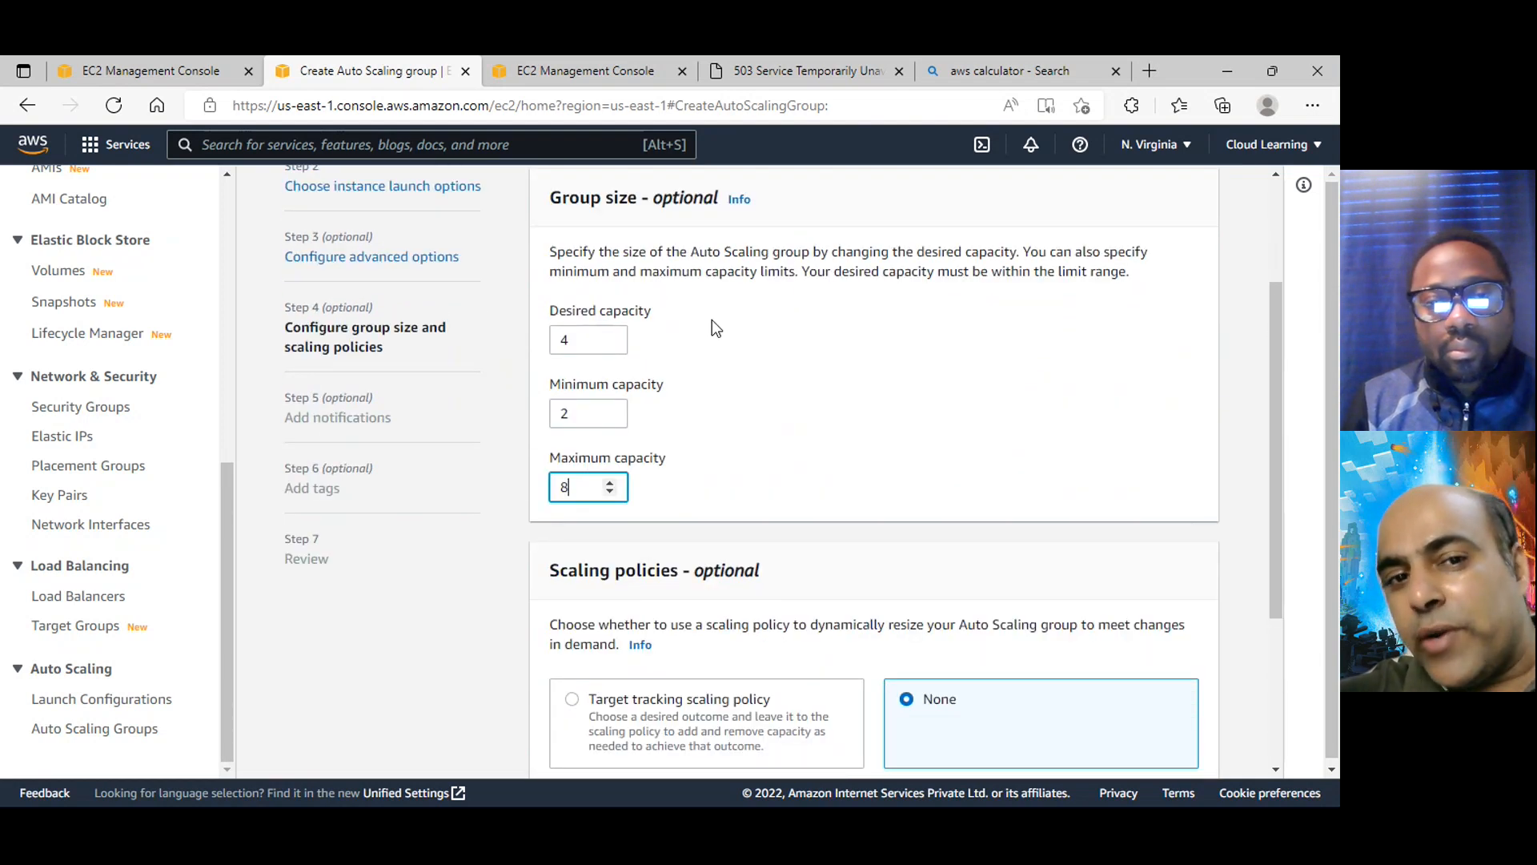
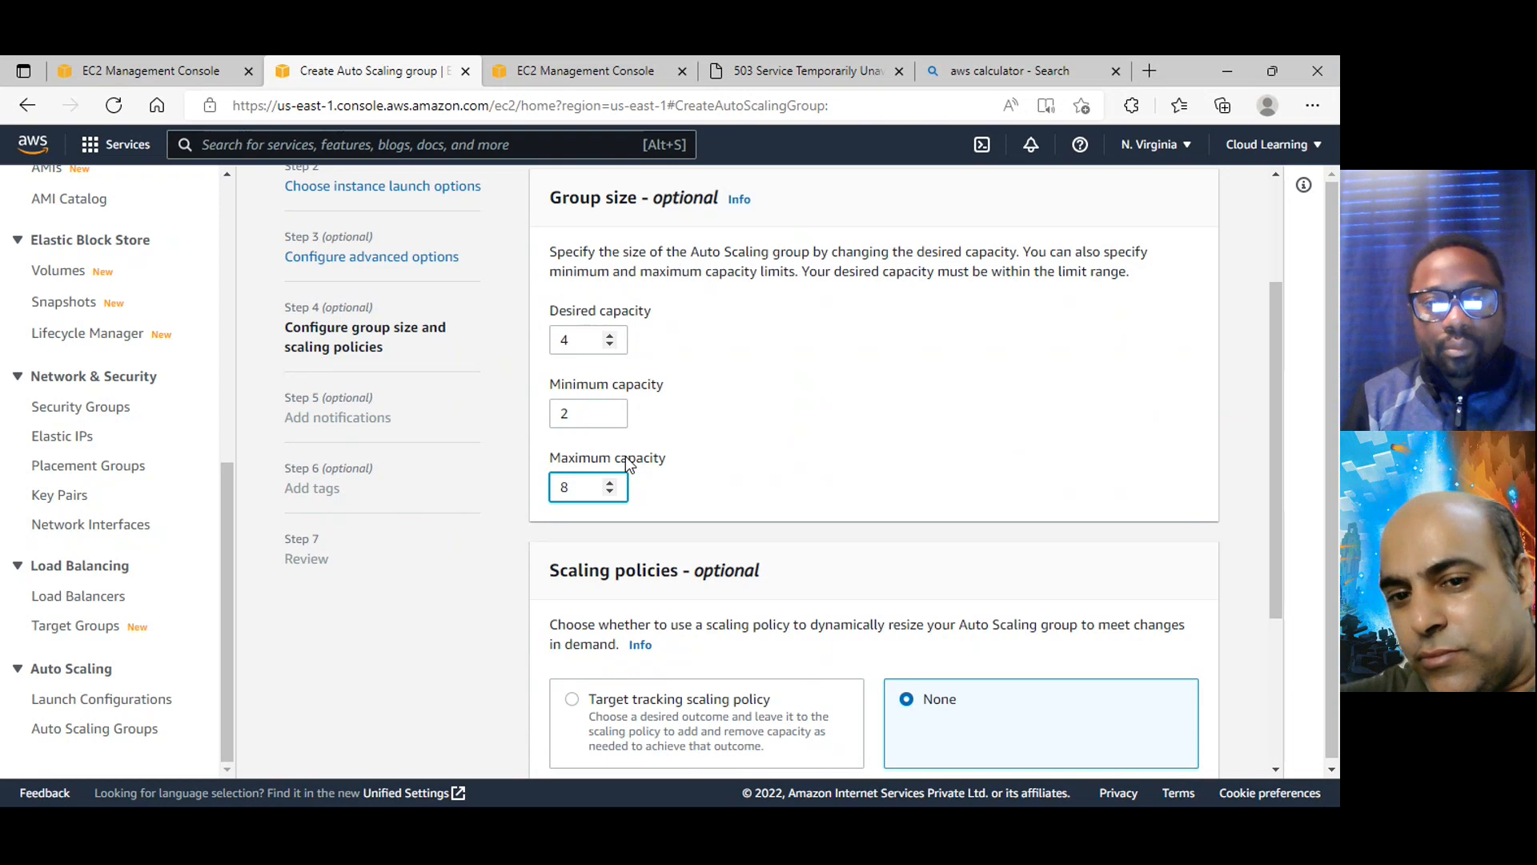
Choose a target tracking scaling policy for the group and open its list of metric types
scroll(642, 454, down, 3)
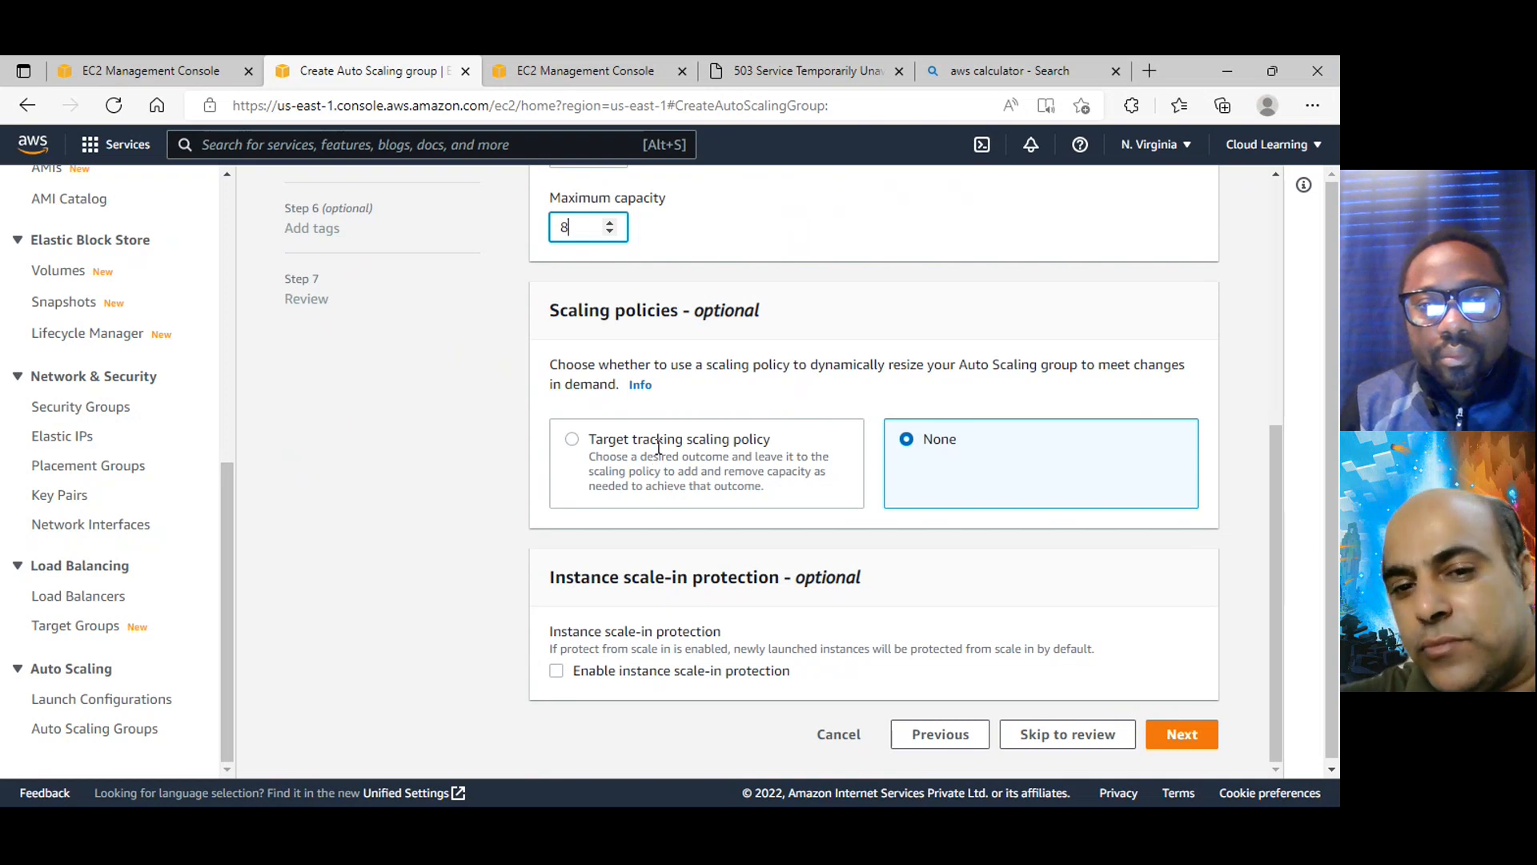
scroll(649, 436, up, 1)
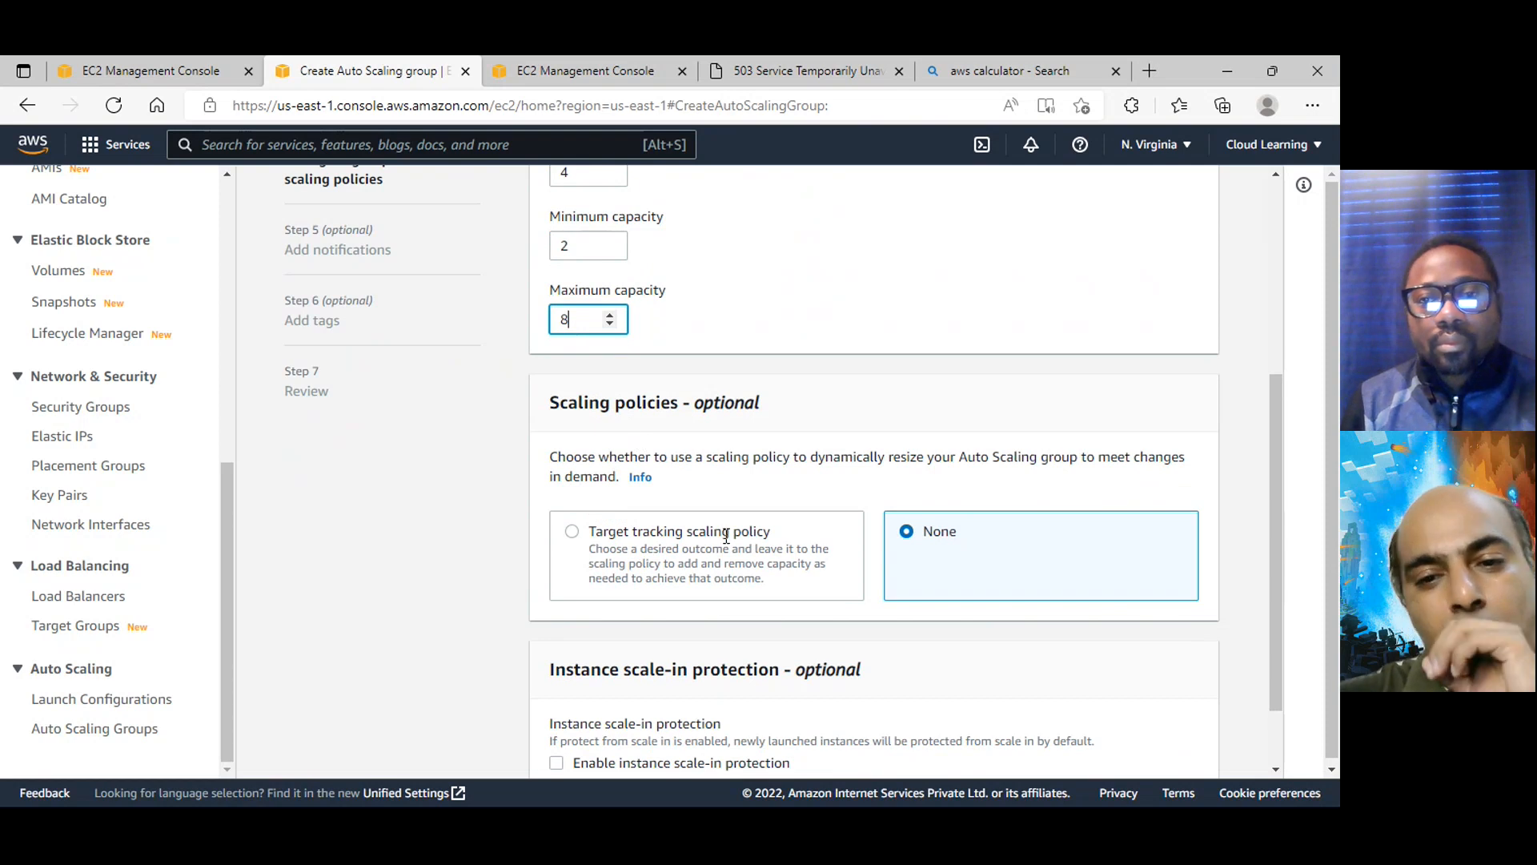
click(696, 530)
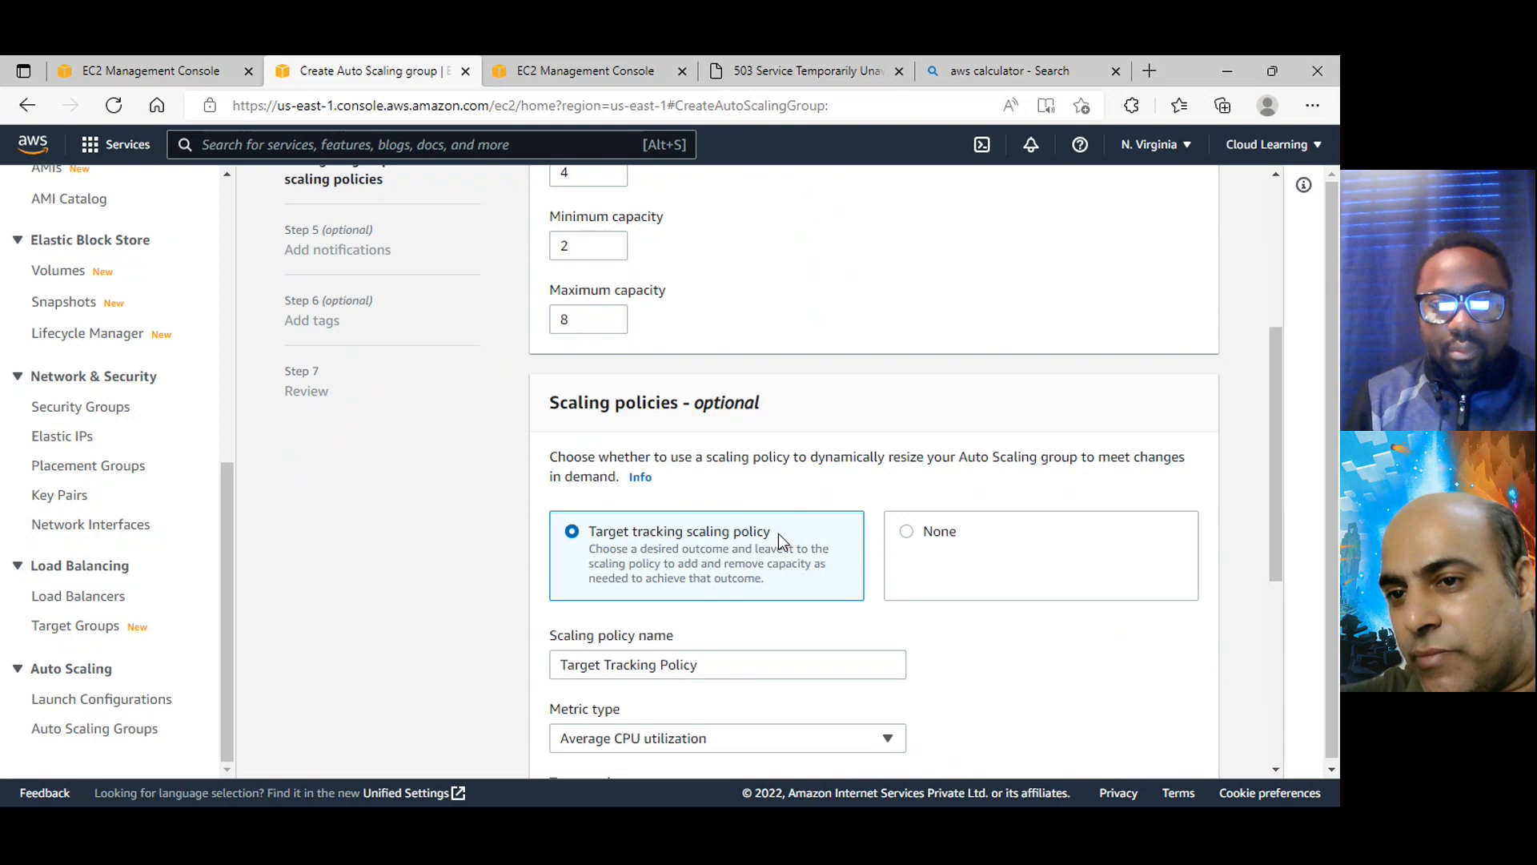
scroll(778, 533, down, 2)
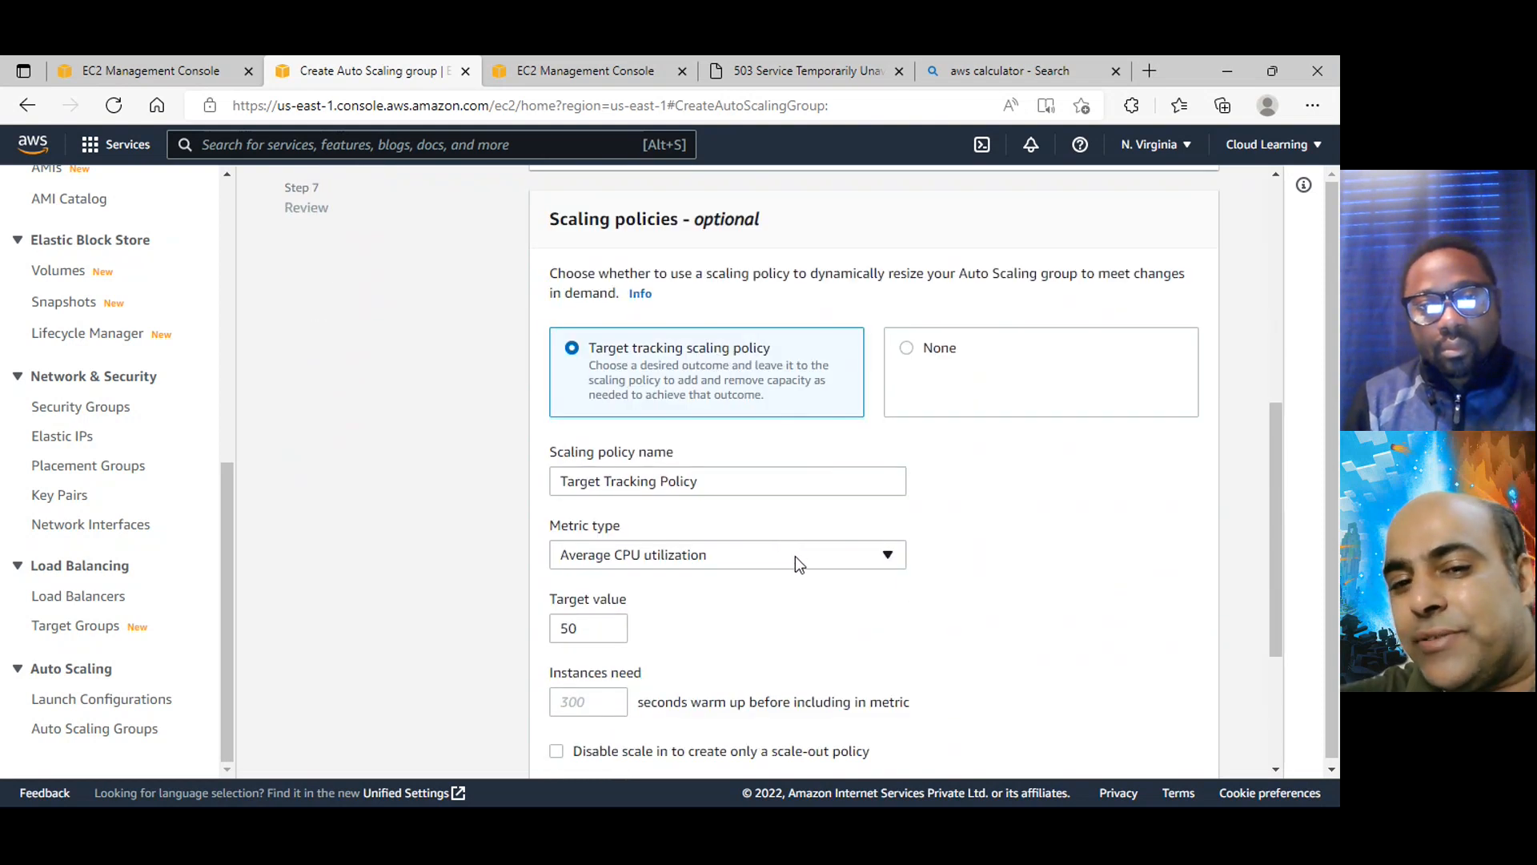
click(795, 556)
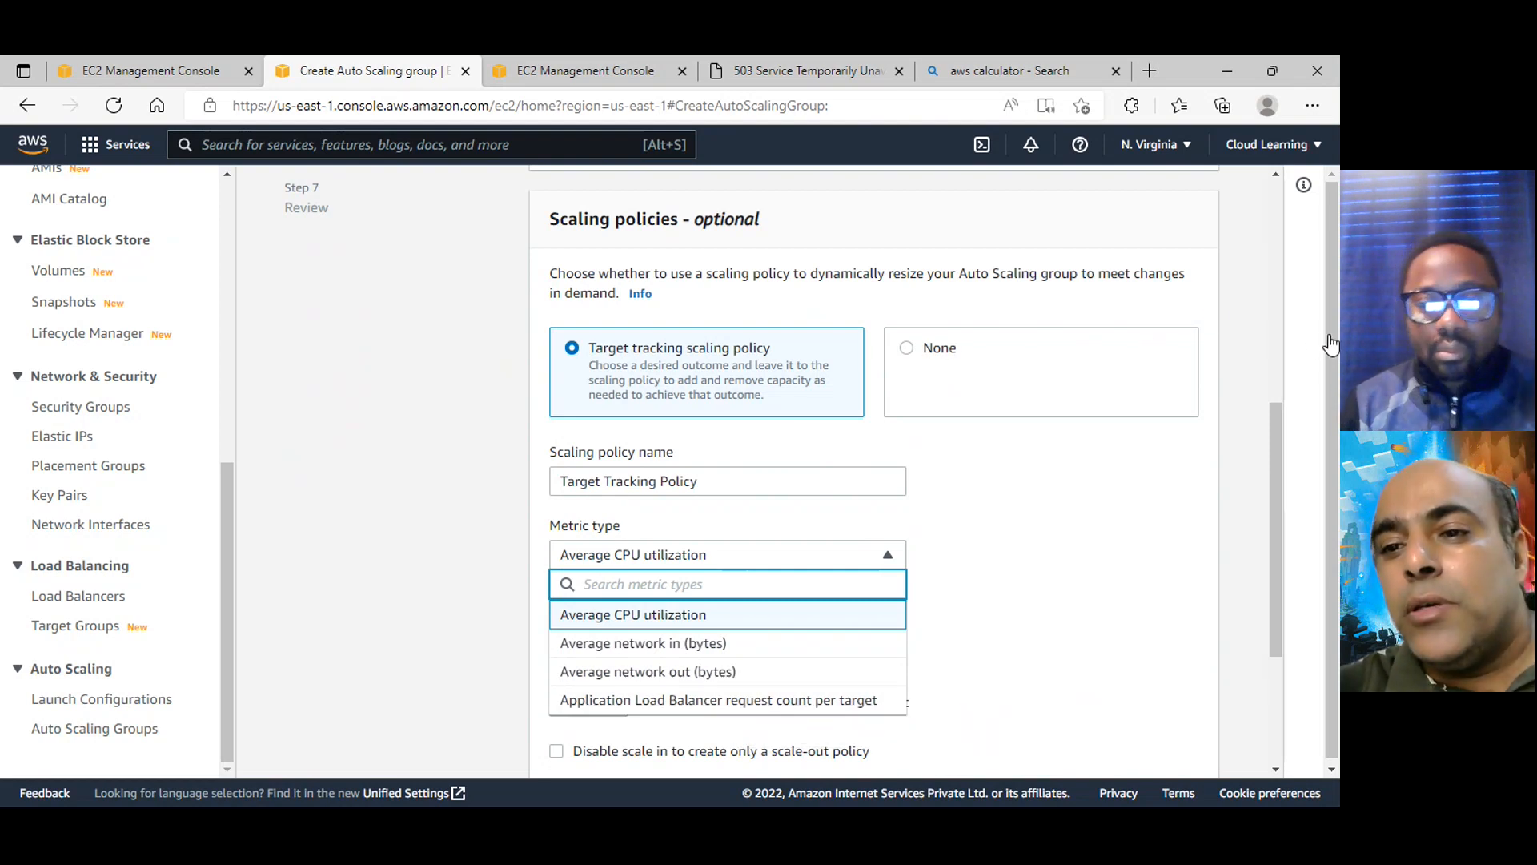
Switch to the Teams meeting, turn the camera off and return to the scaling policy form in the browser
key(alt+Tab)
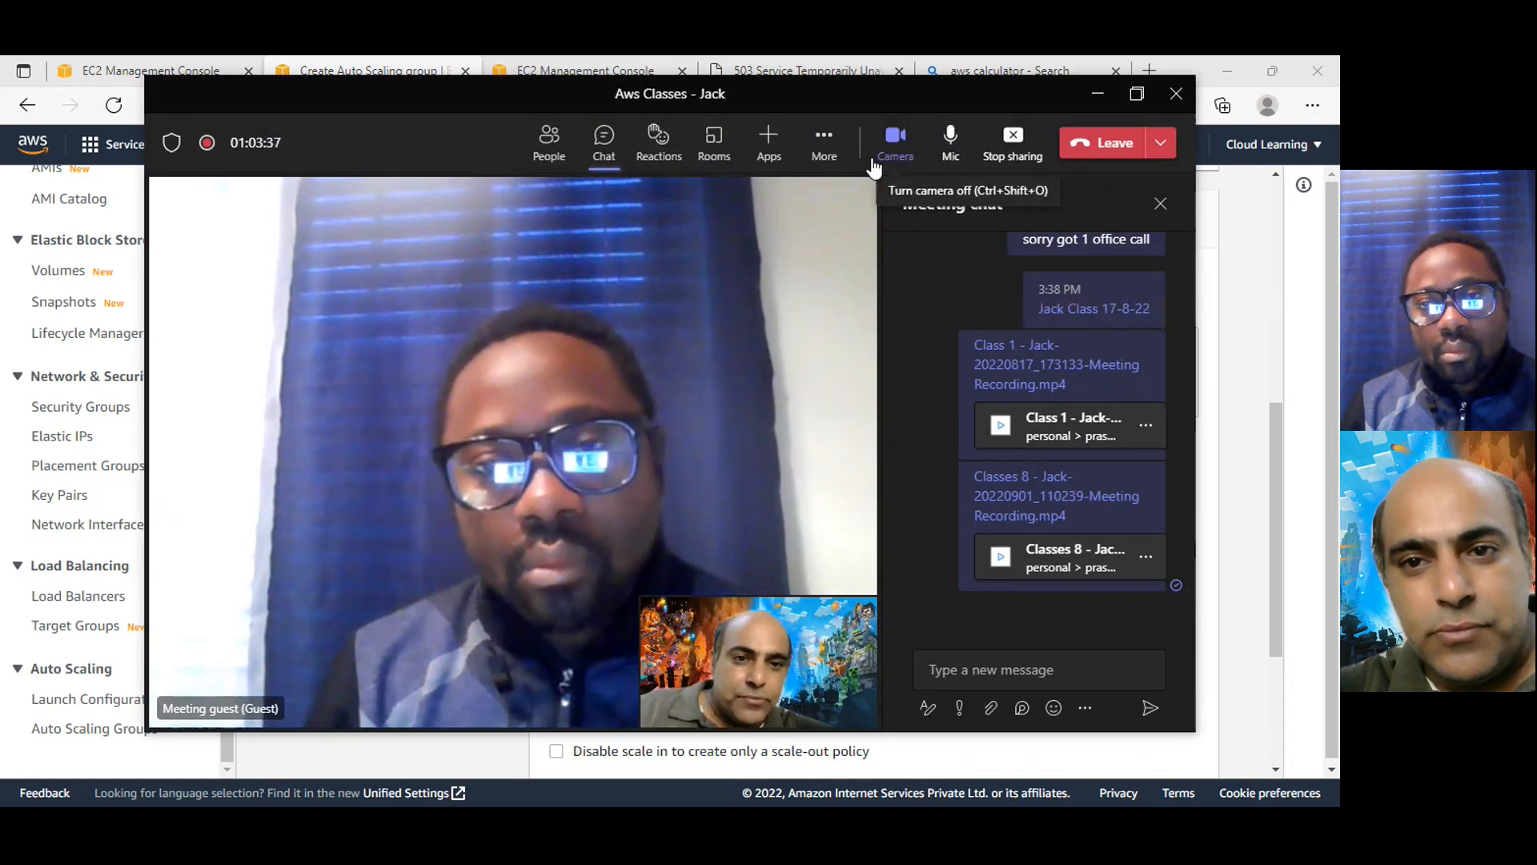
click(889, 148)
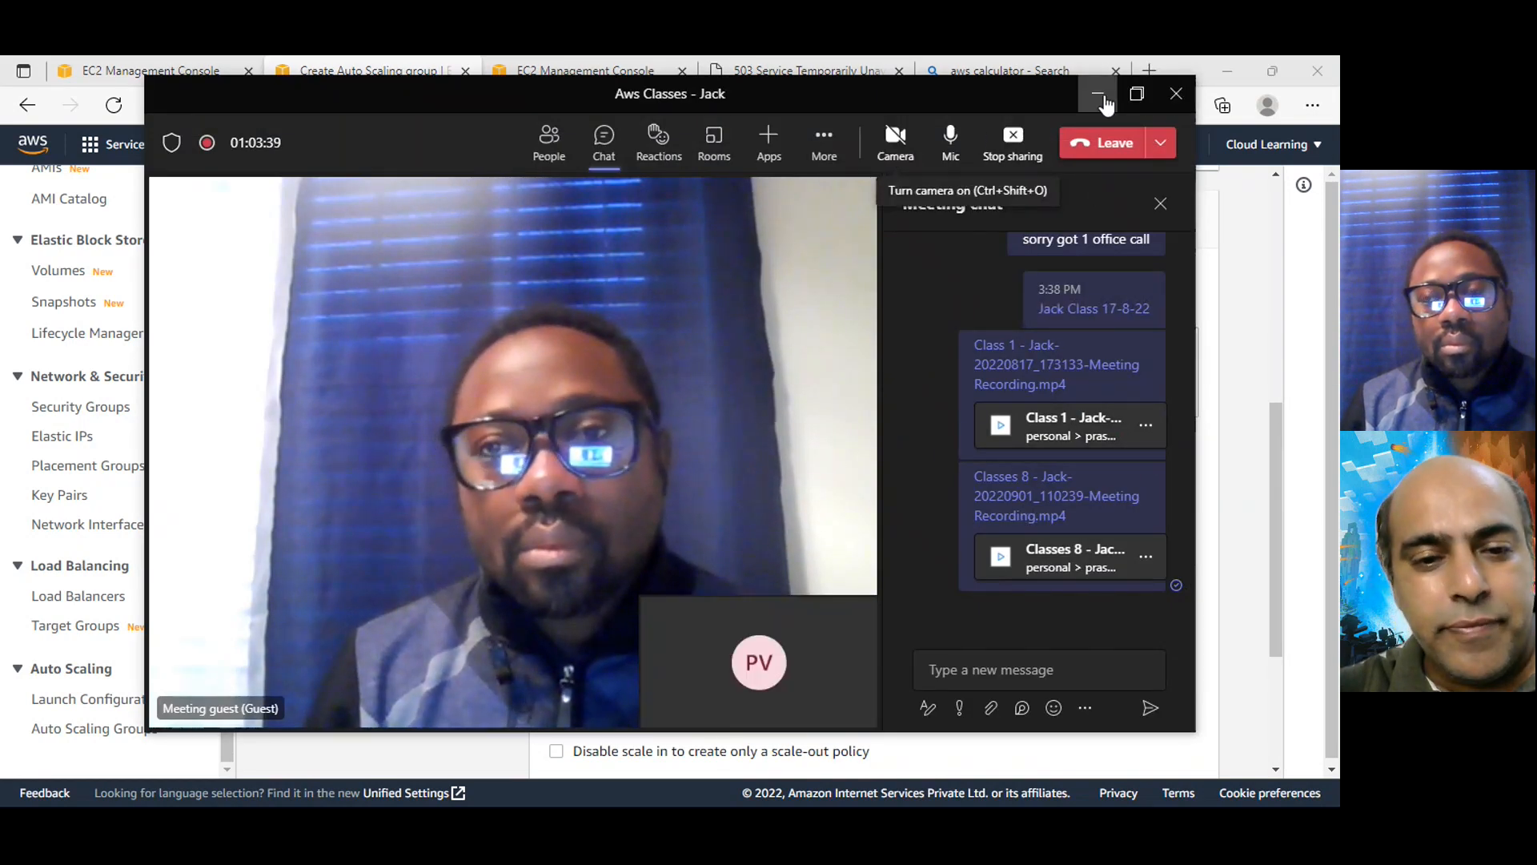
click(1099, 94)
click(1025, 507)
Set the target tracking policy's target value to 70 for average CPU utilization
scroll(1030, 541, down, 2)
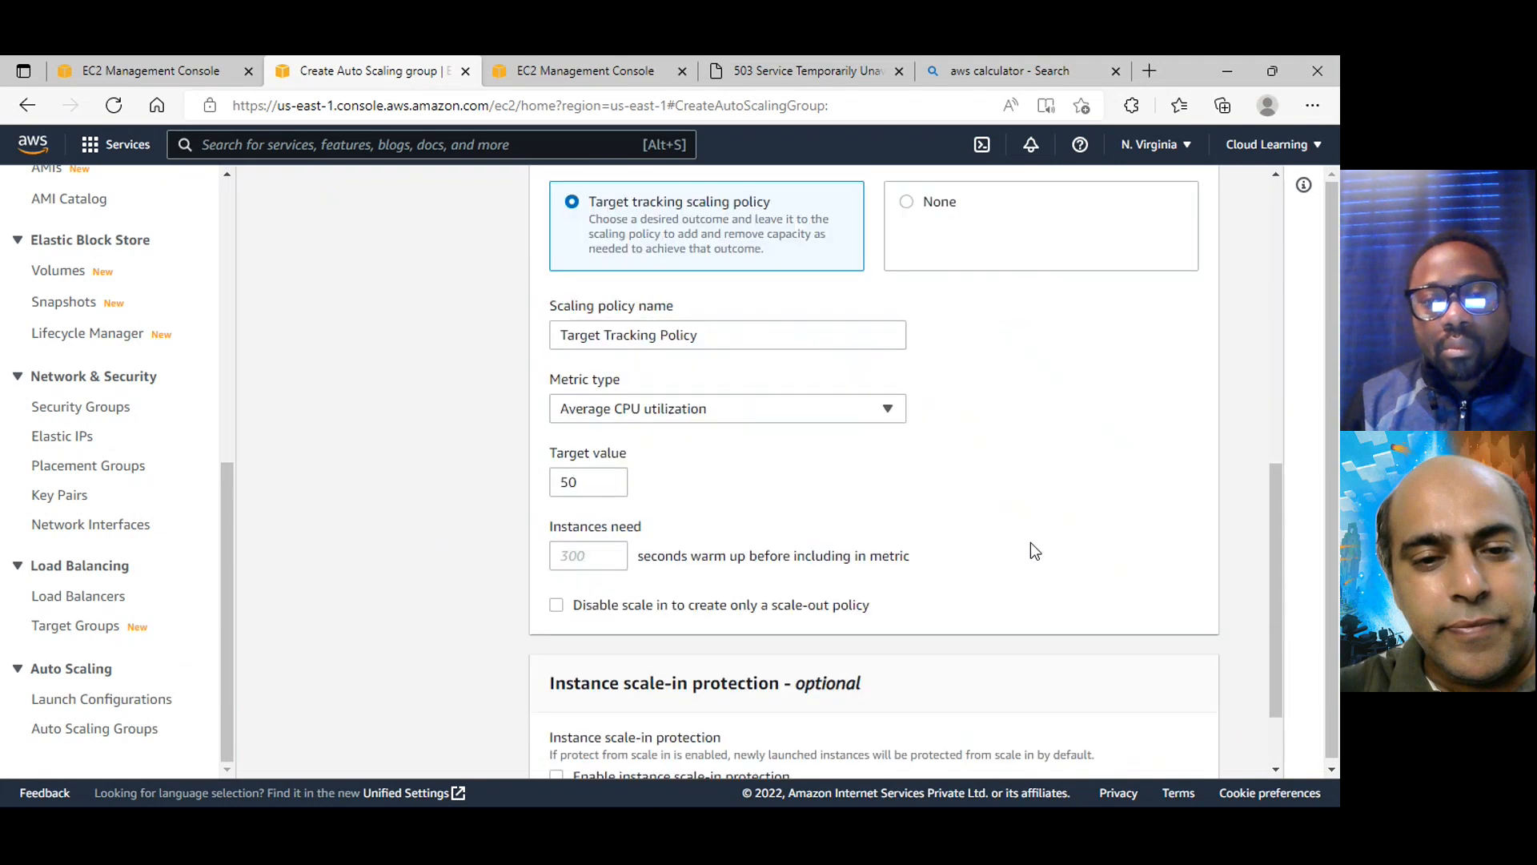
scroll(1031, 541, down, 1)
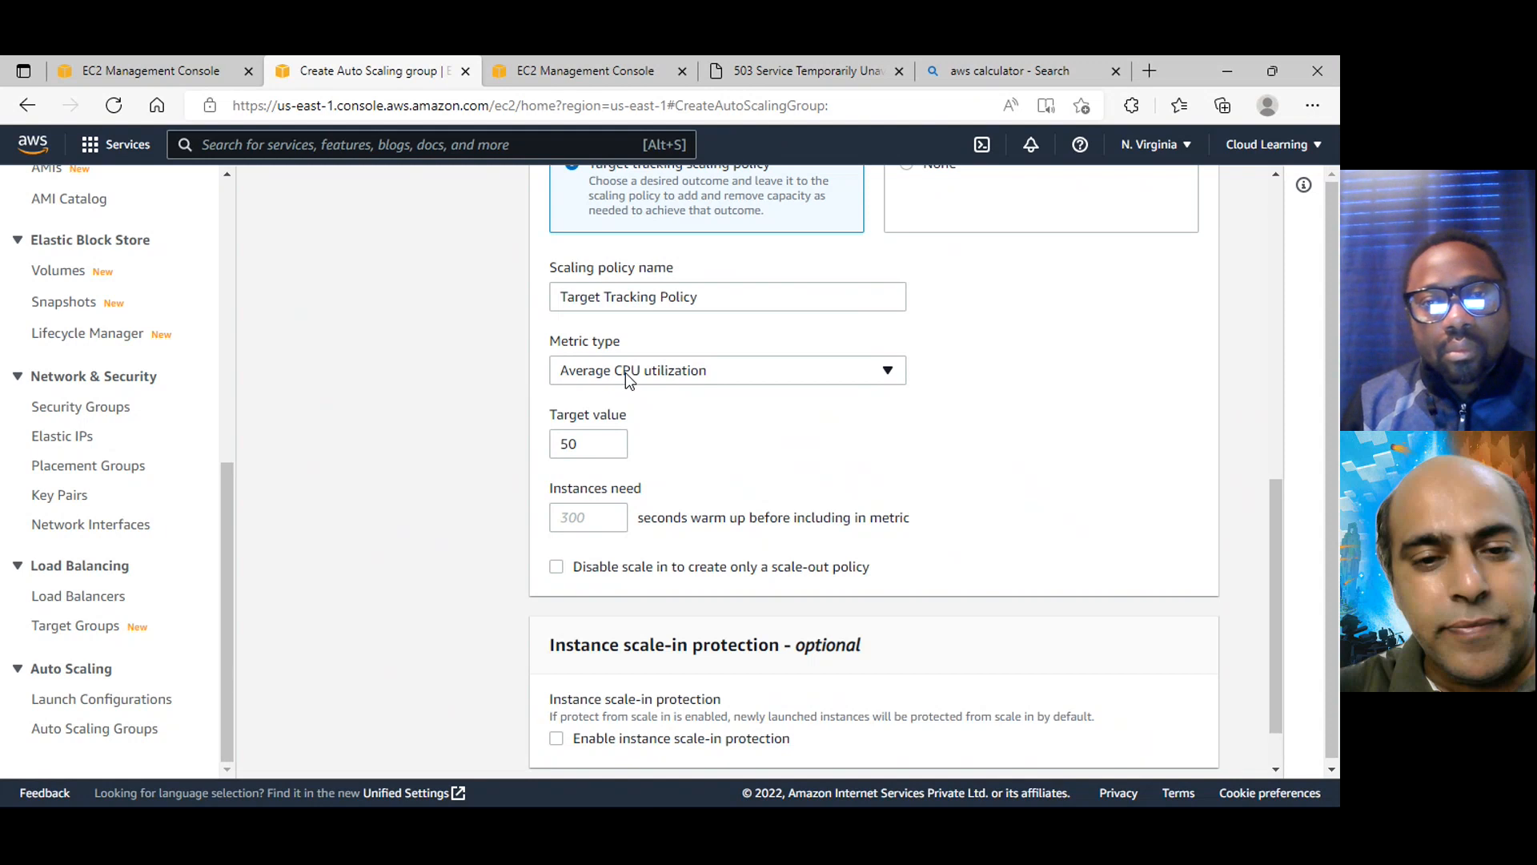
click(574, 443)
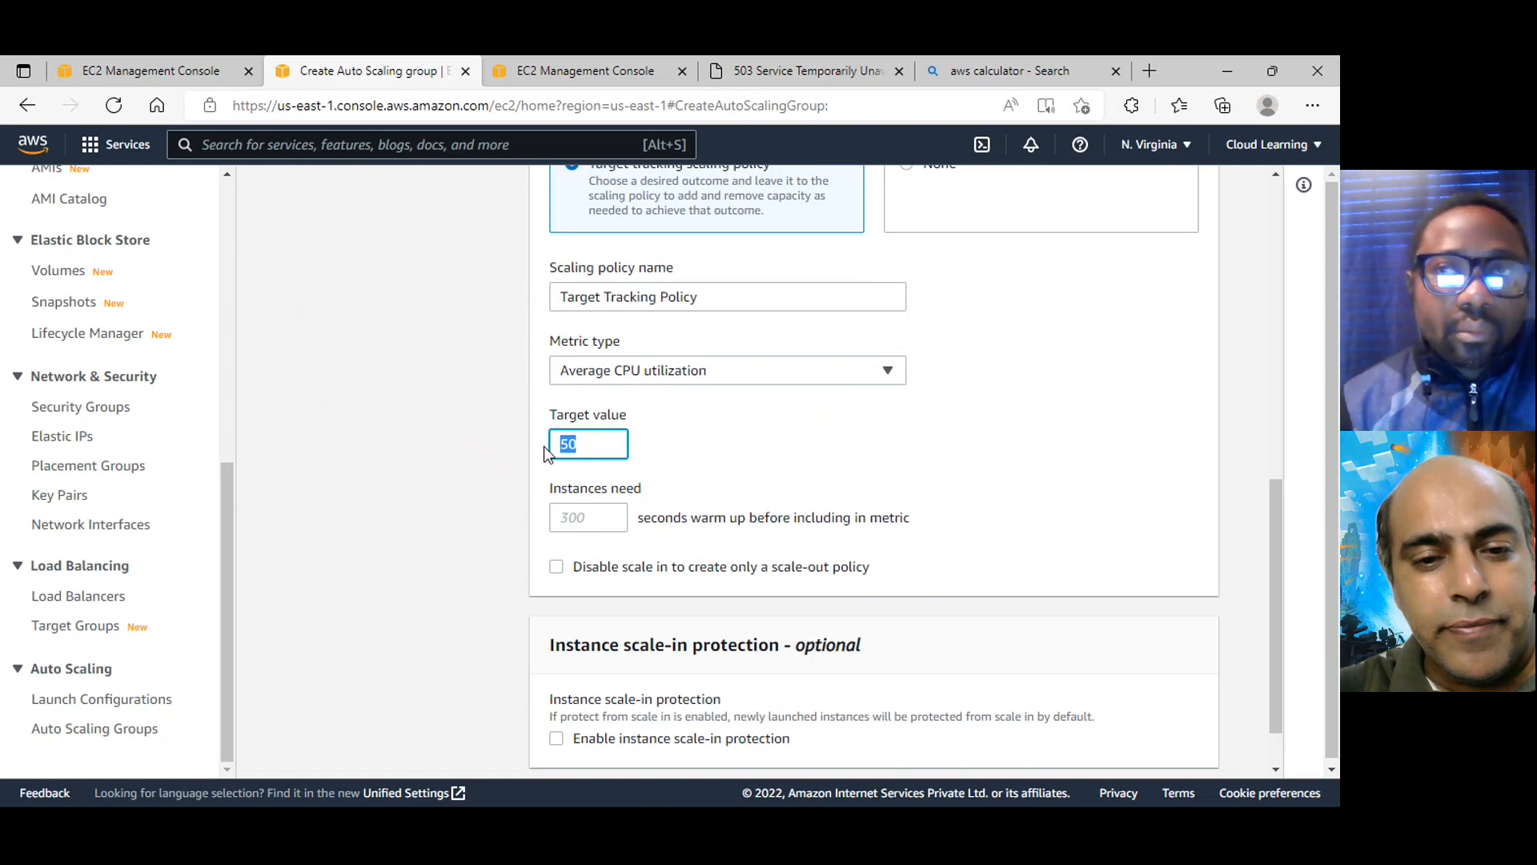
text(7)
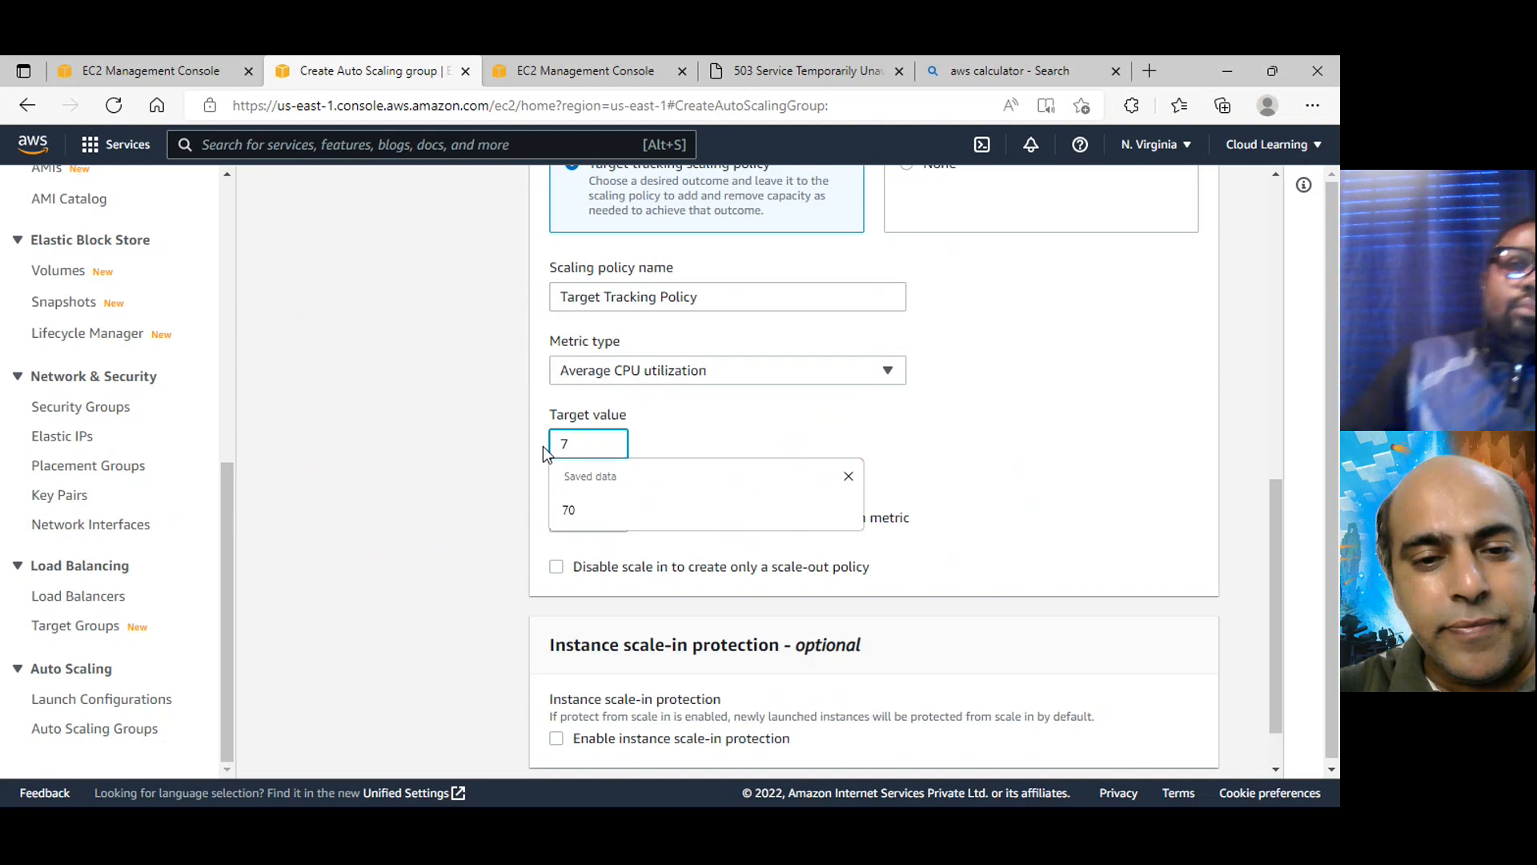
text(0)
click(1033, 416)
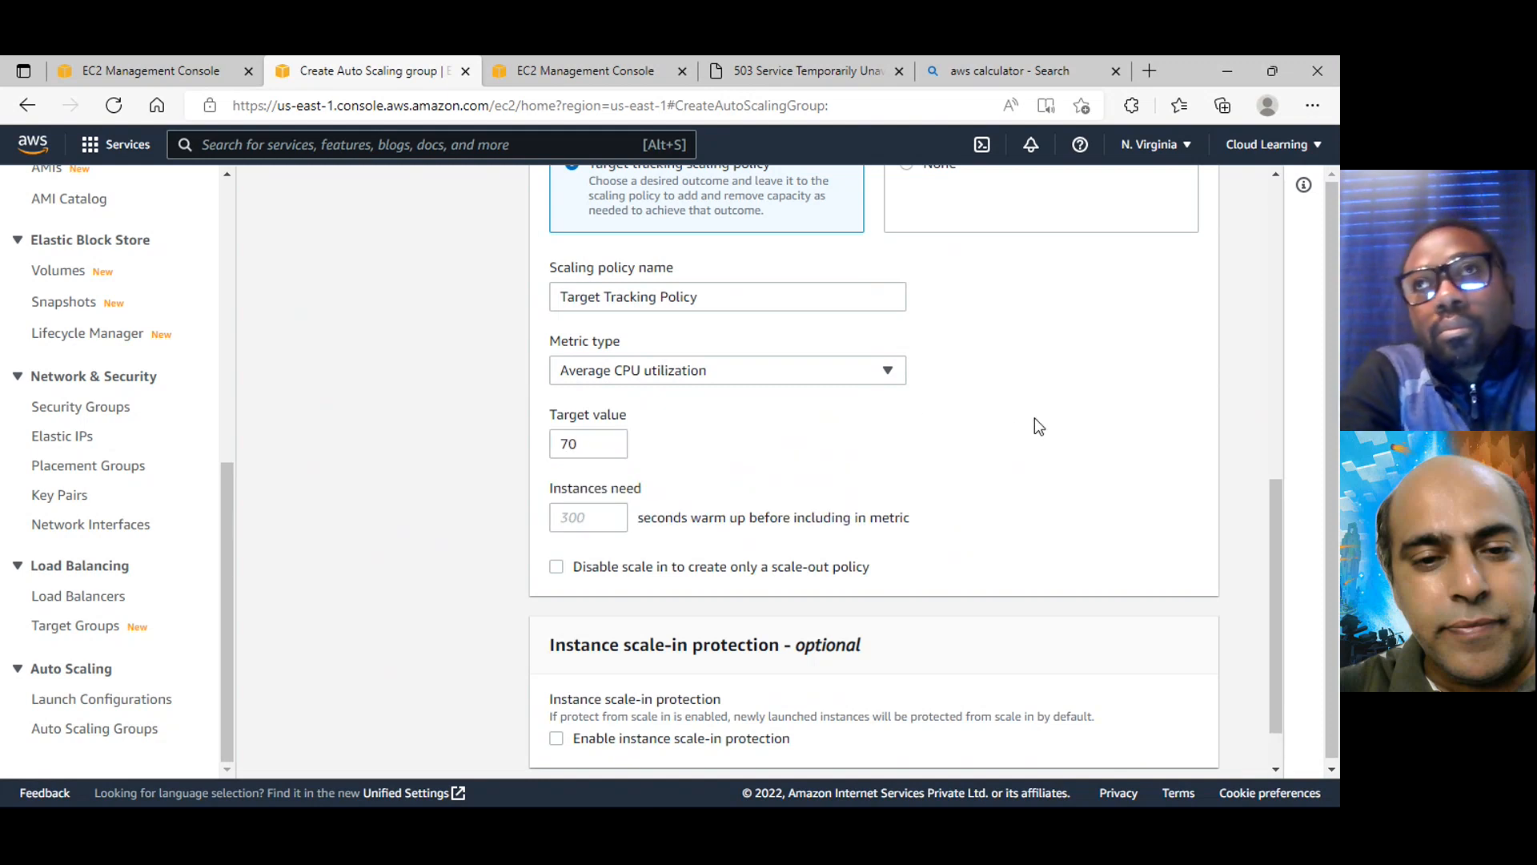
Review the group's capacity settings against the target tracking policy and look over the available metric types
scroll(1038, 419, up, 6)
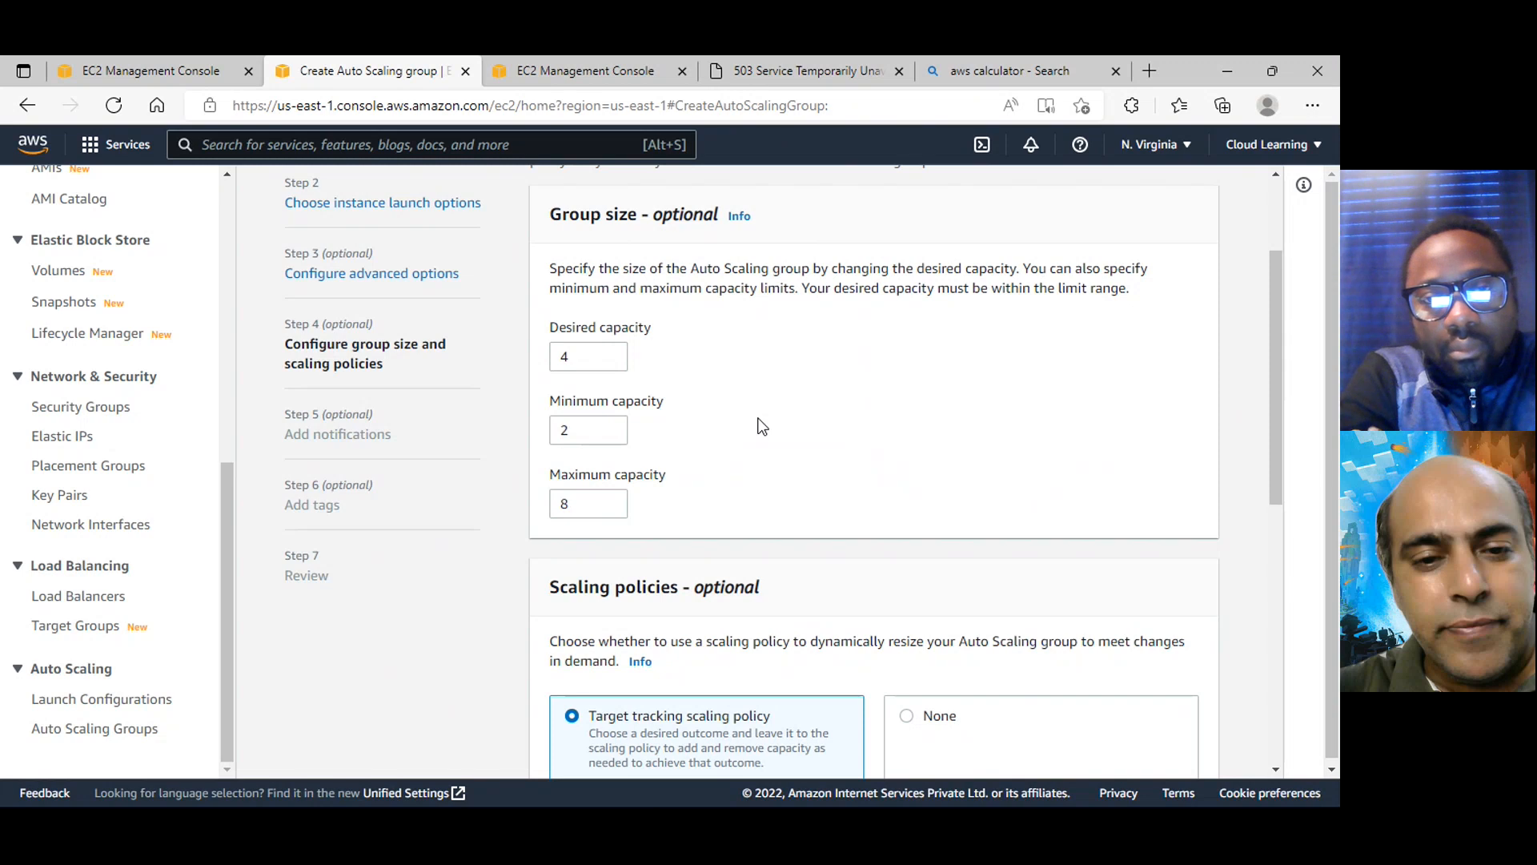
scroll(856, 483, down, 5)
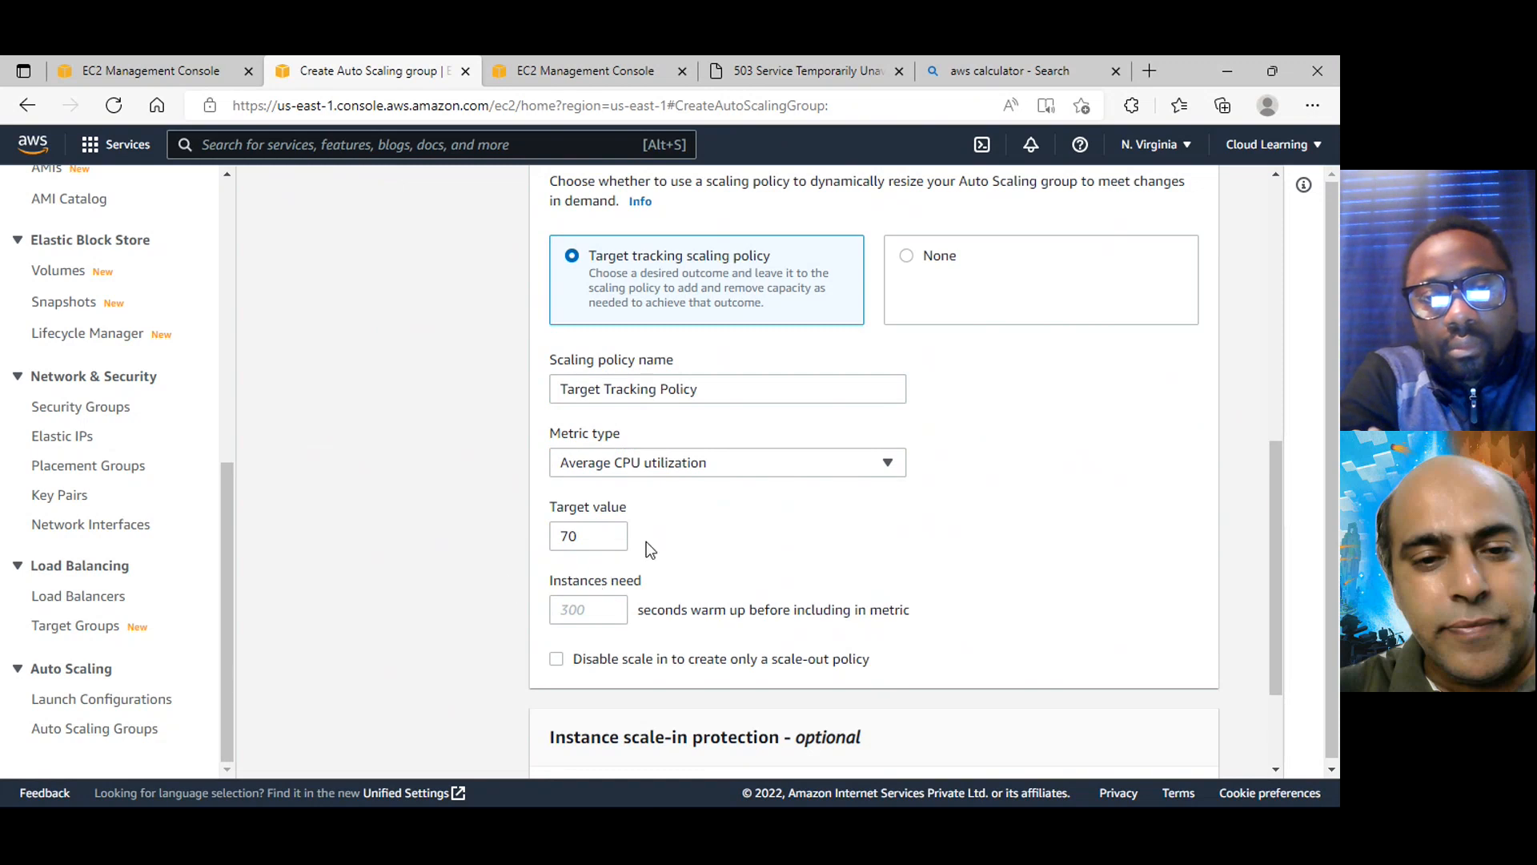
scroll(770, 493, up, 10)
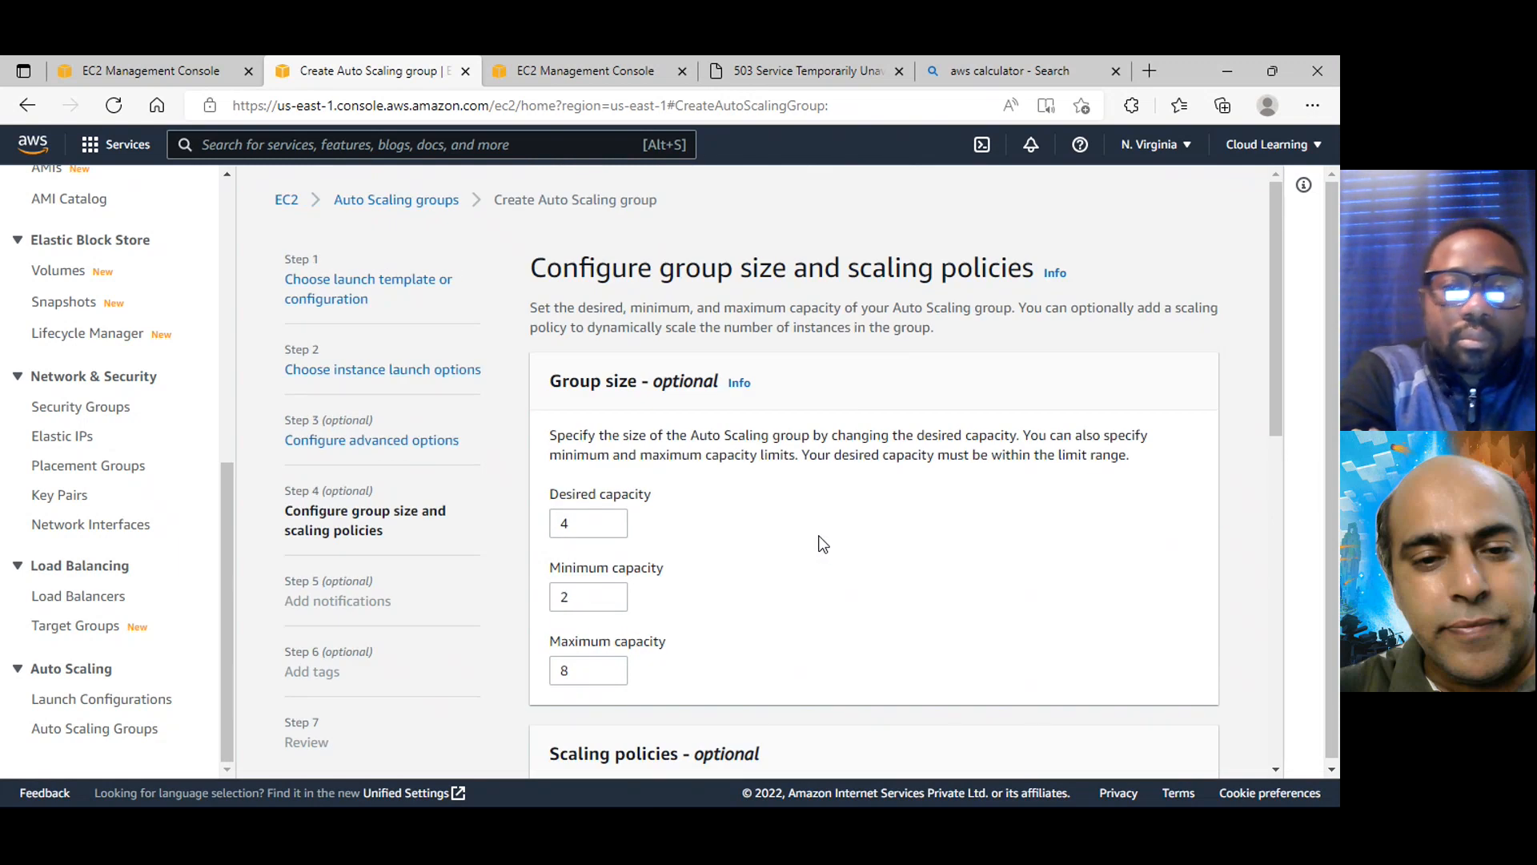
scroll(705, 400, down, 5)
scroll(616, 280, up, 3)
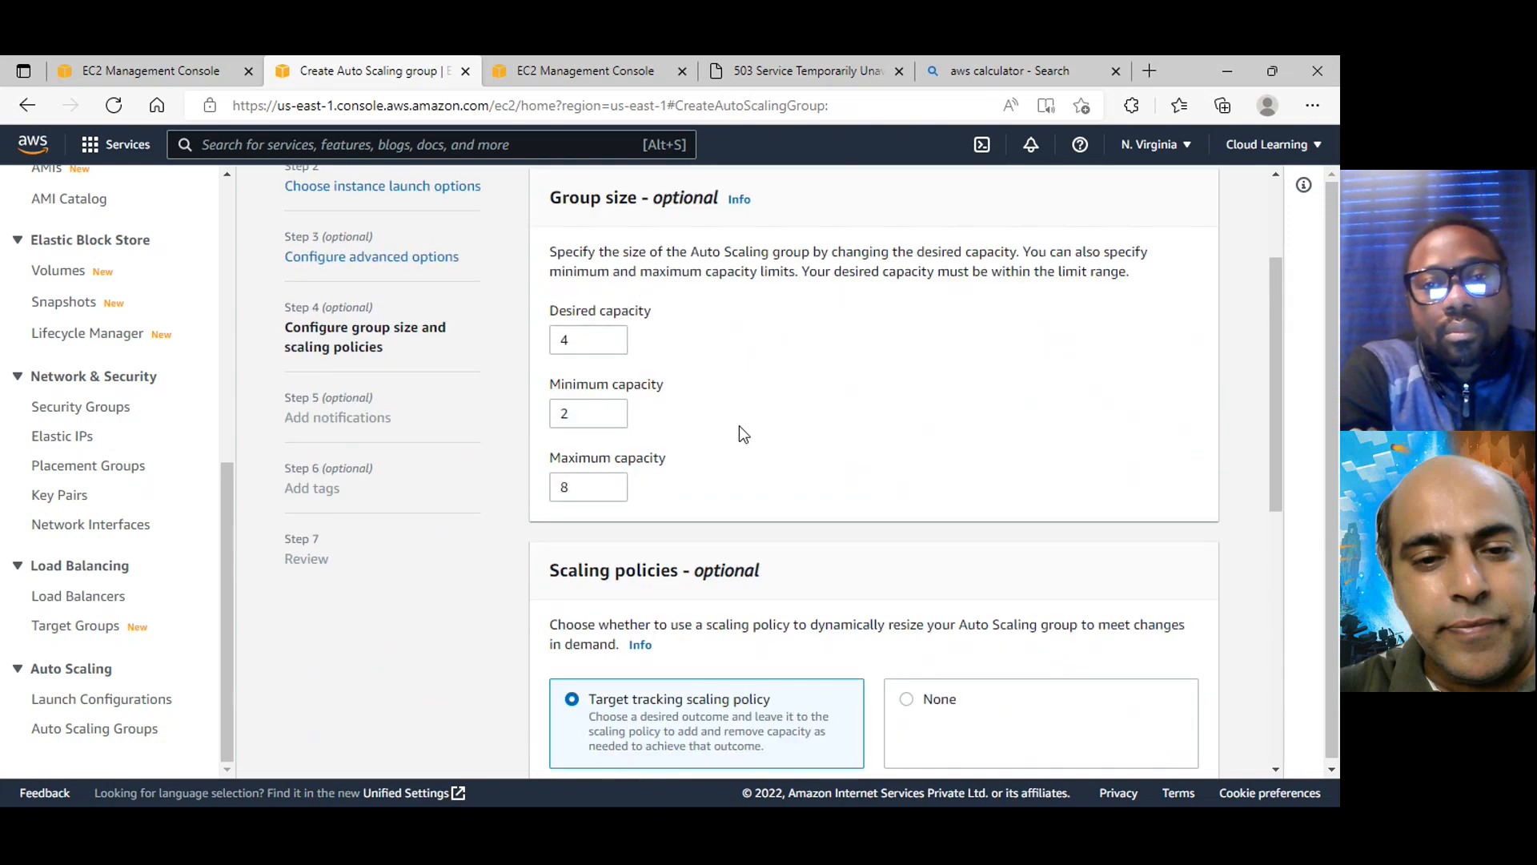
scroll(738, 426, down, 3)
scroll(782, 436, up, 2)
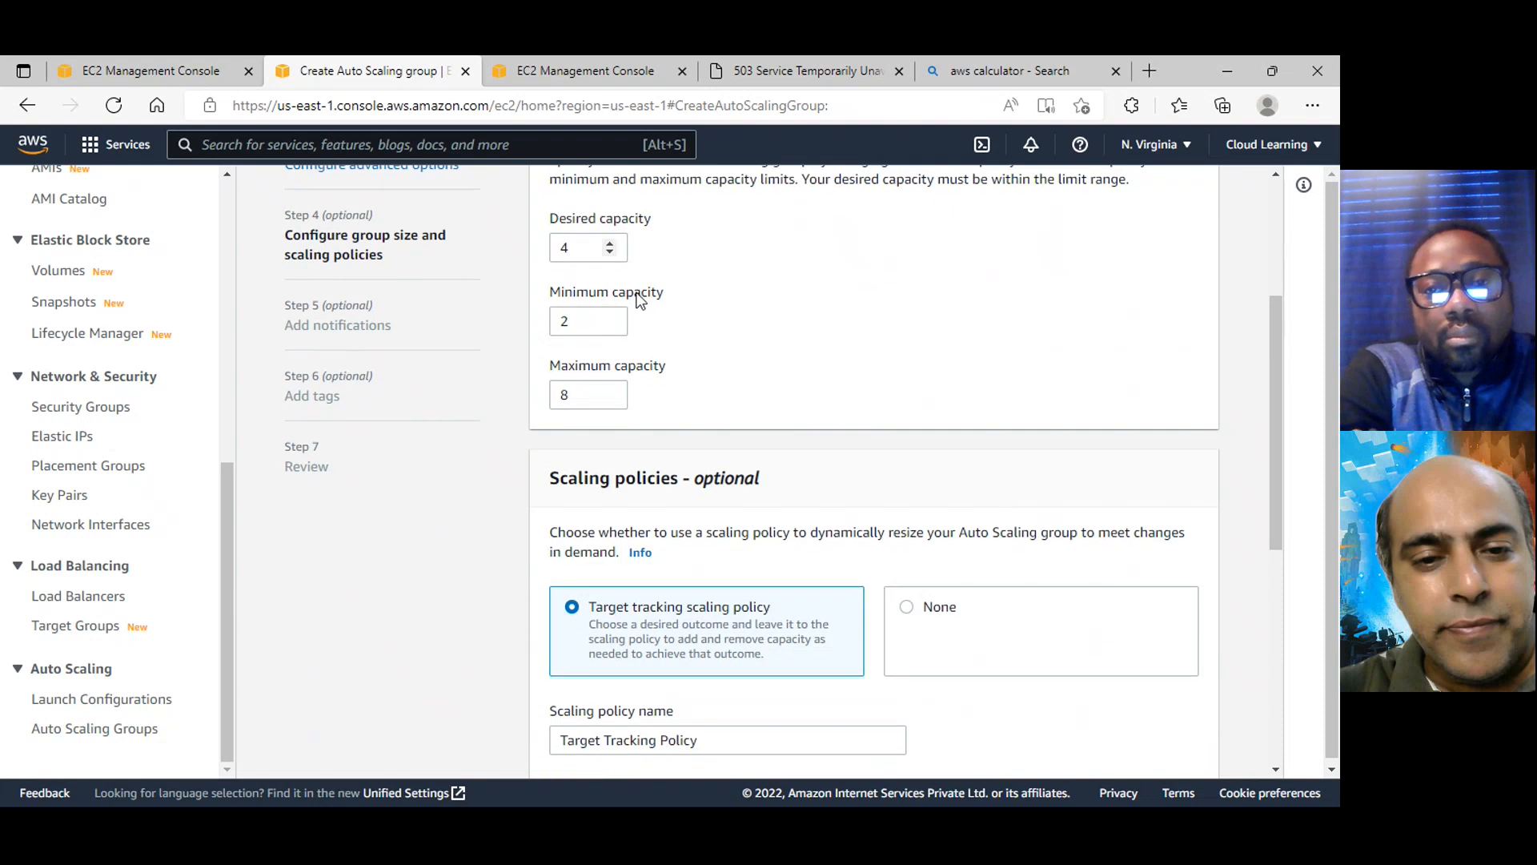
scroll(665, 337, down, 4)
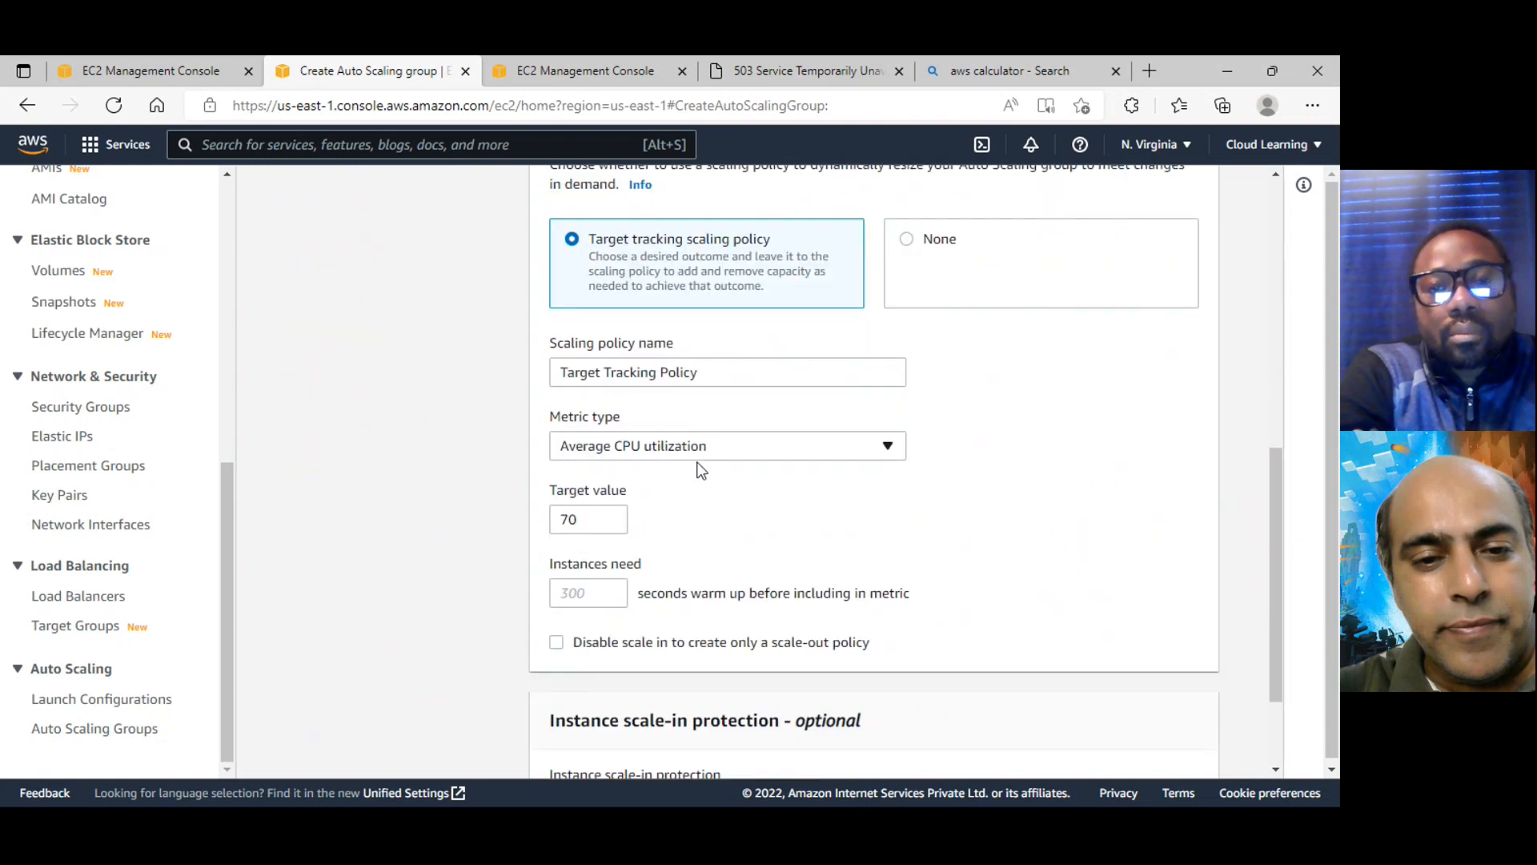
scroll(700, 470, down, 2)
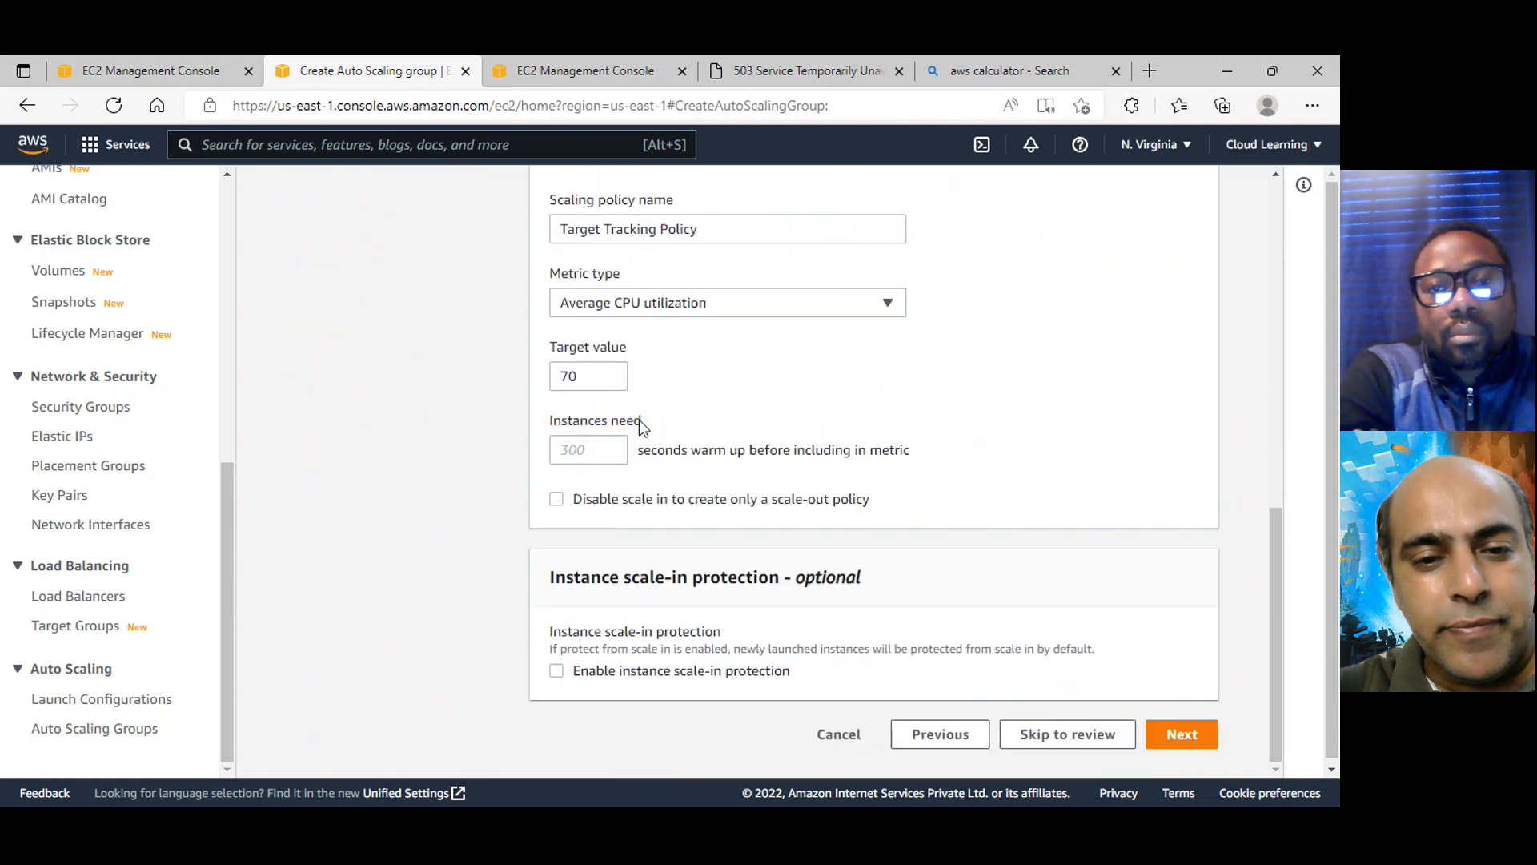
scroll(639, 419, up, 2)
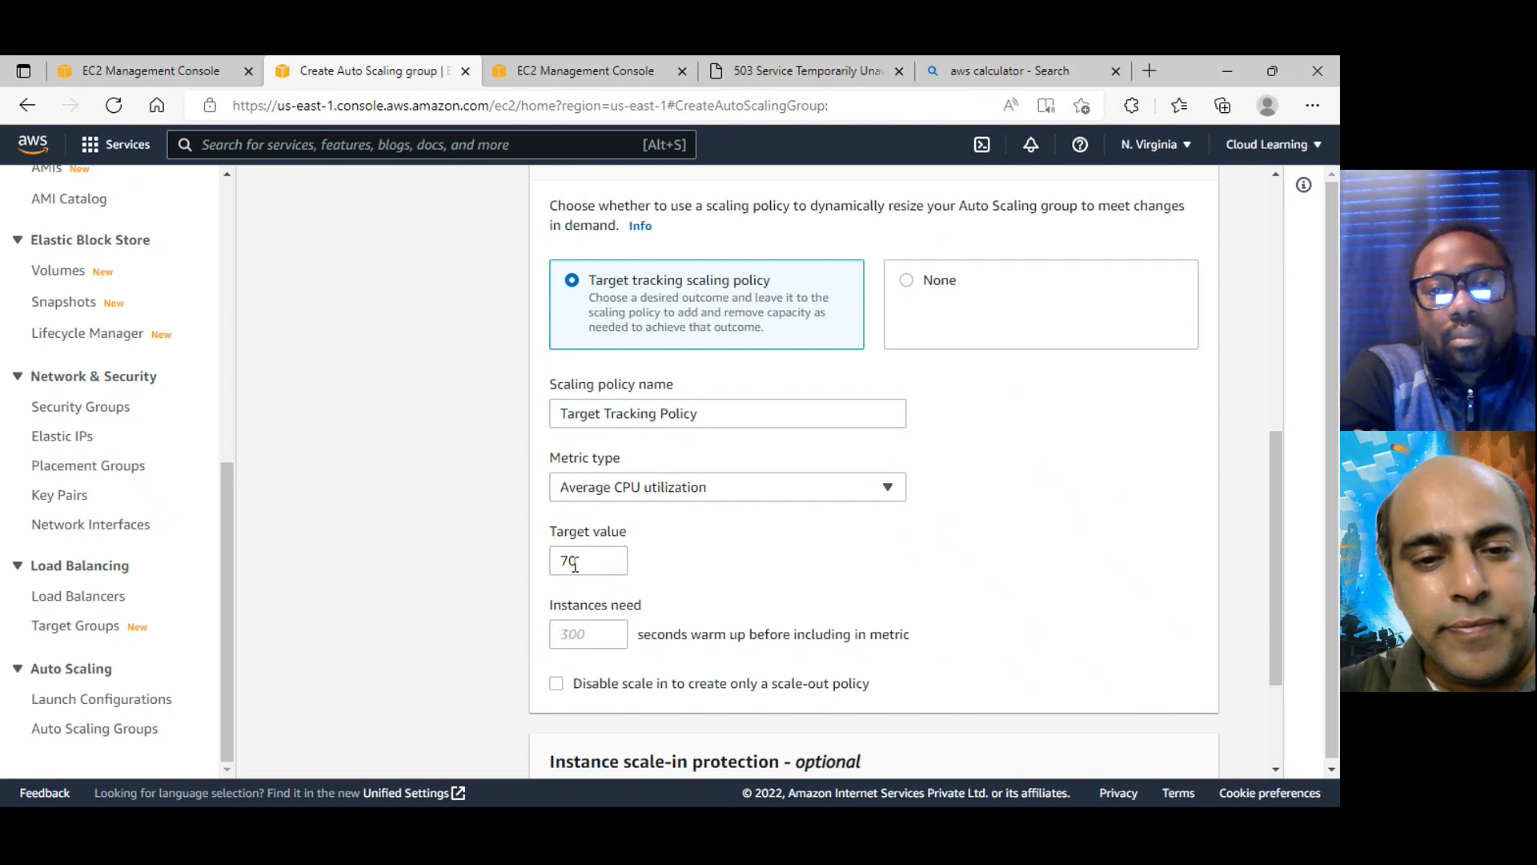
click(661, 502)
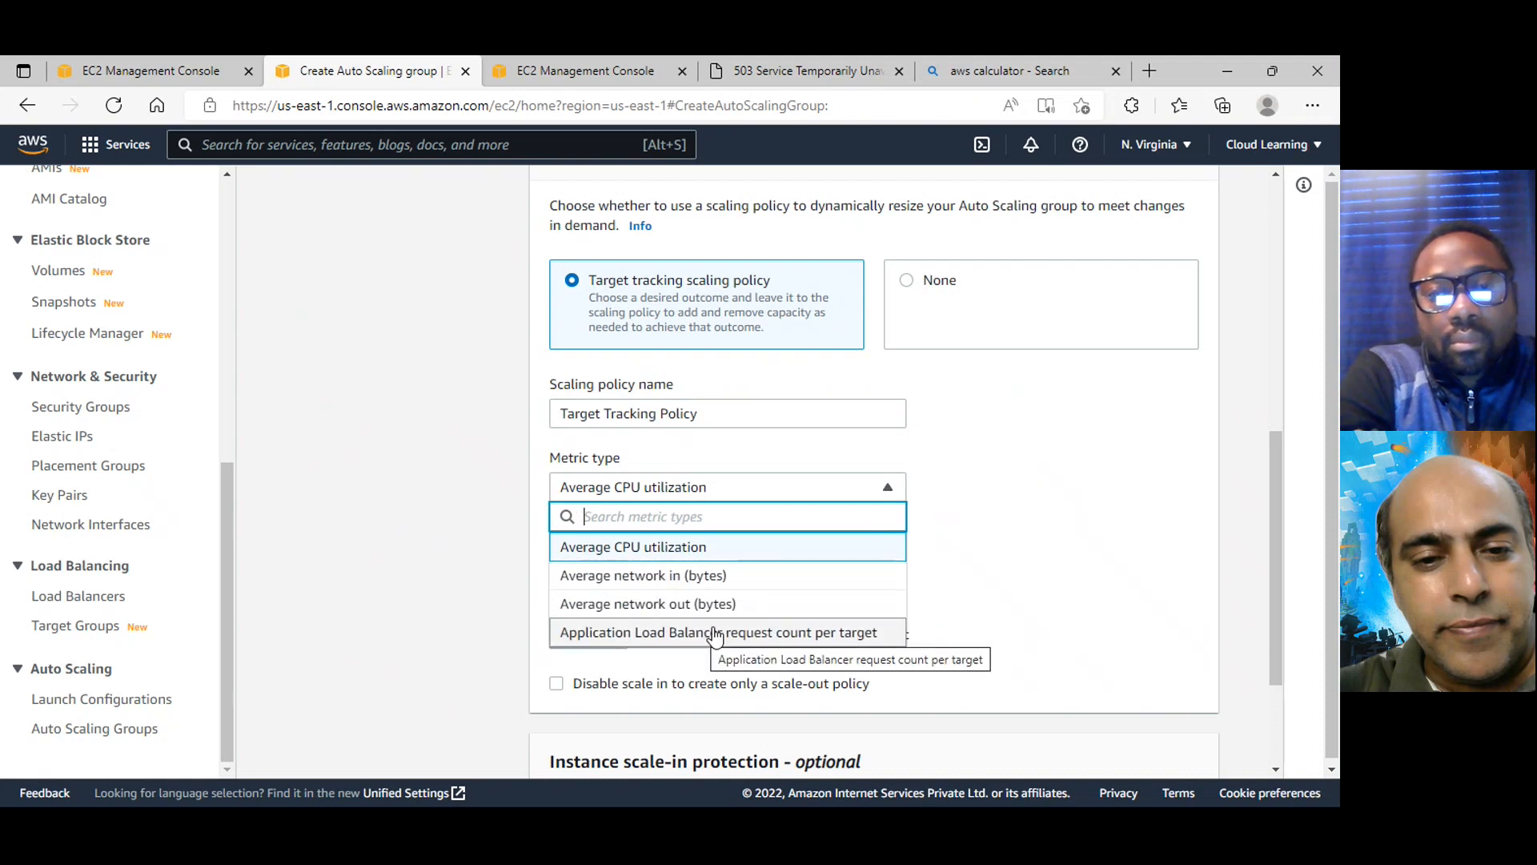
click(1044, 483)
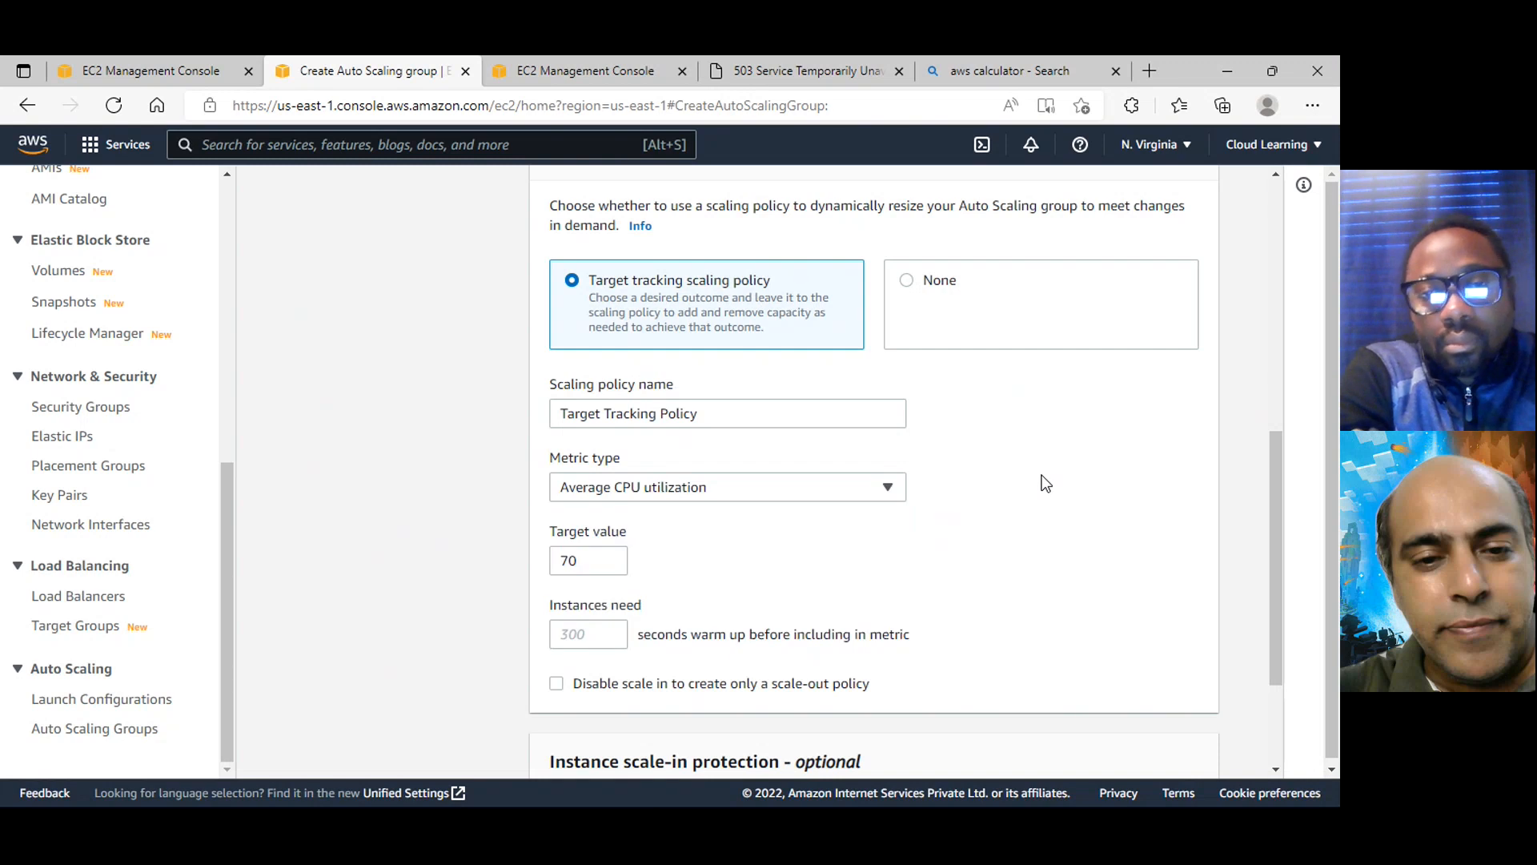
Leave instance scale-in protection disabled and continue to the notification settings
scroll(1045, 483, down, 3)
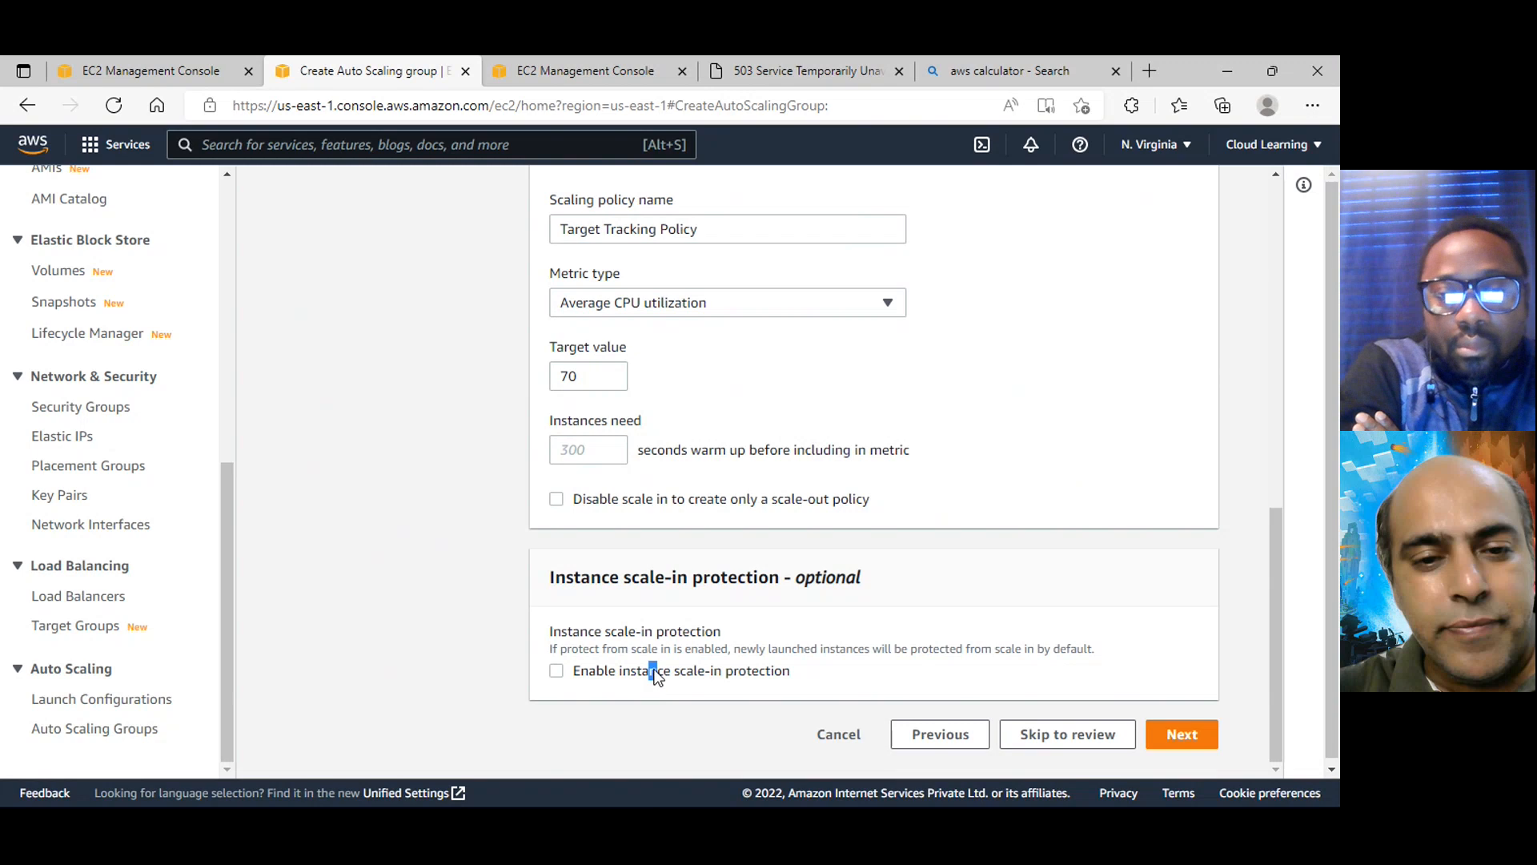
click(583, 677)
click(583, 679)
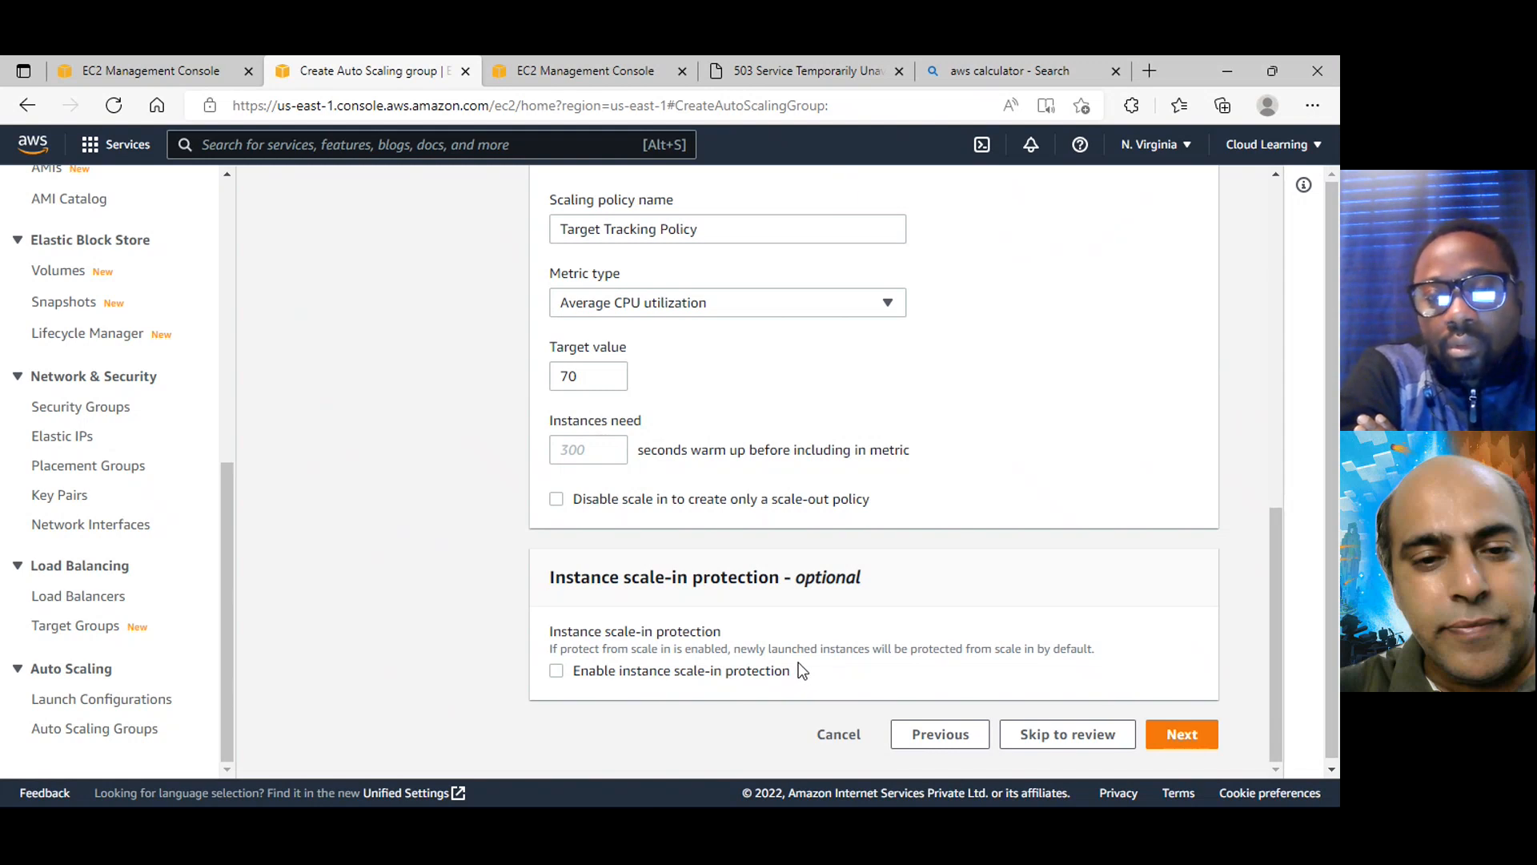
scroll(837, 670, down, 1)
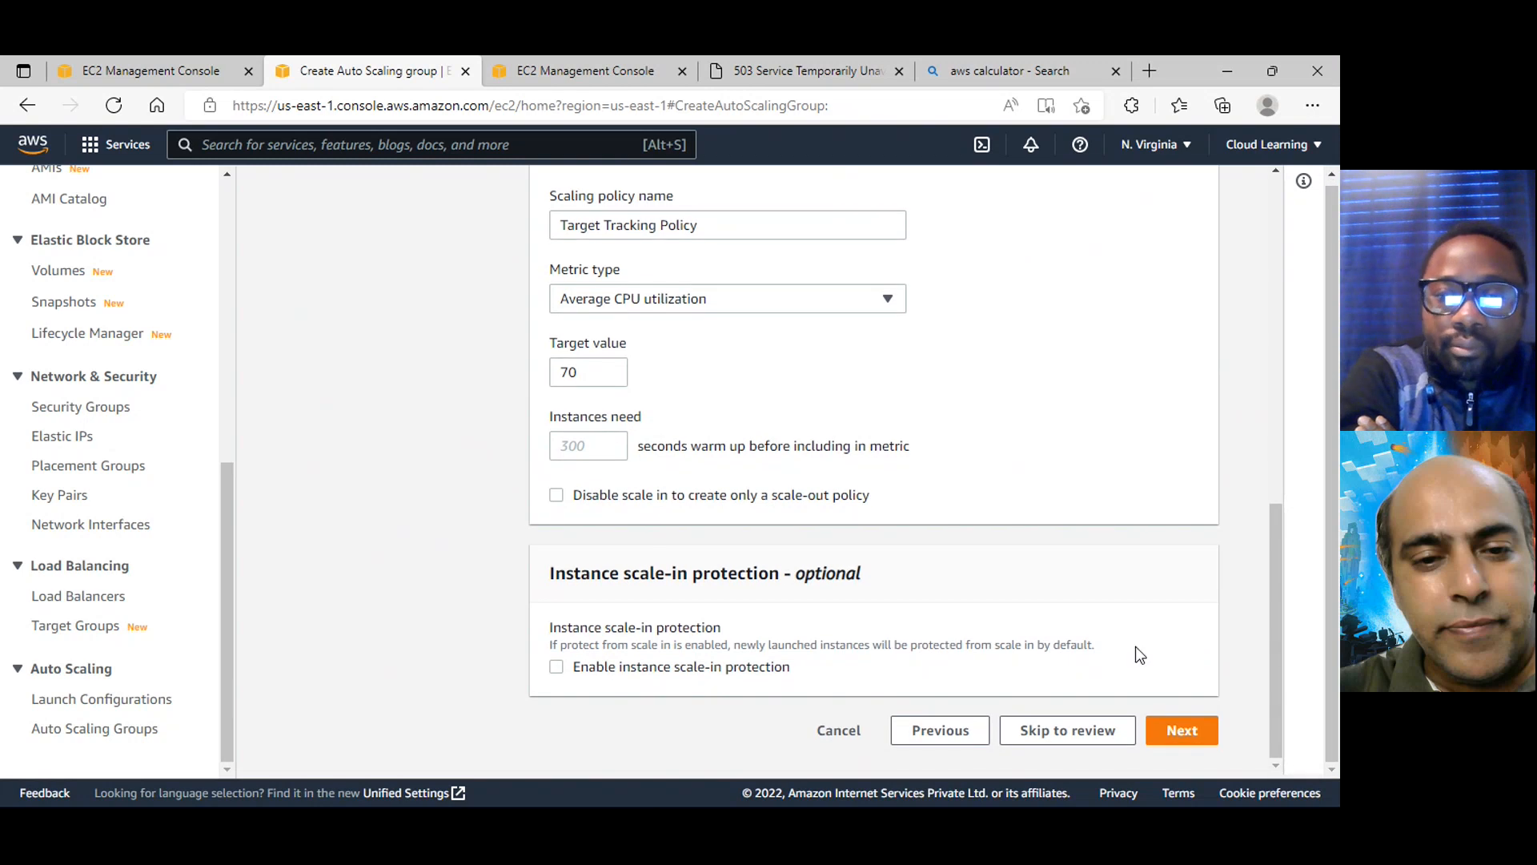
click(1213, 748)
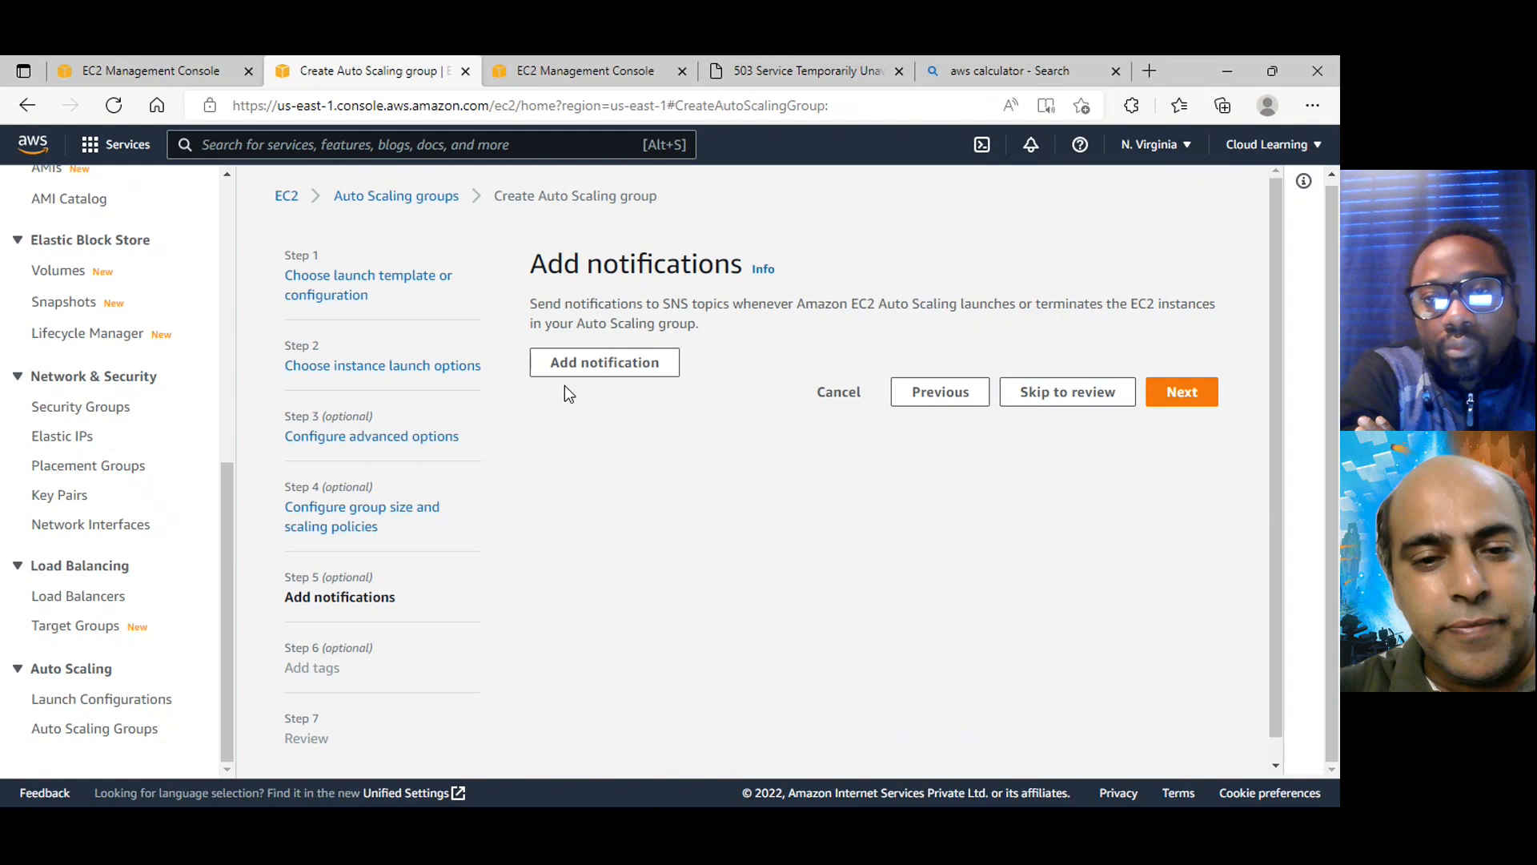
Add a notification to the group that creates a new SNS topic named AutoScalingAlert
click(640, 370)
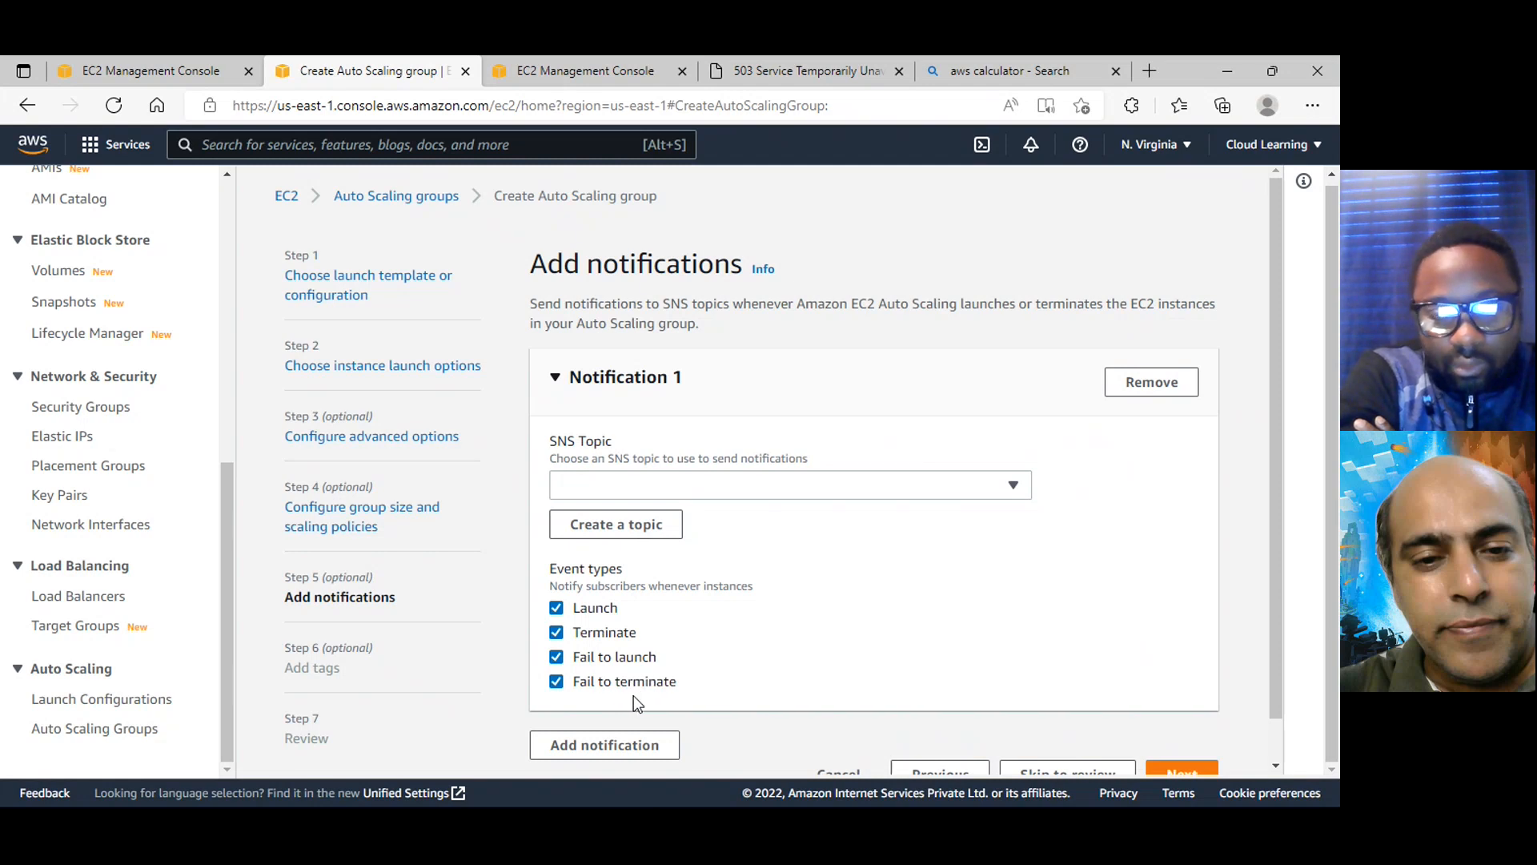
click(638, 525)
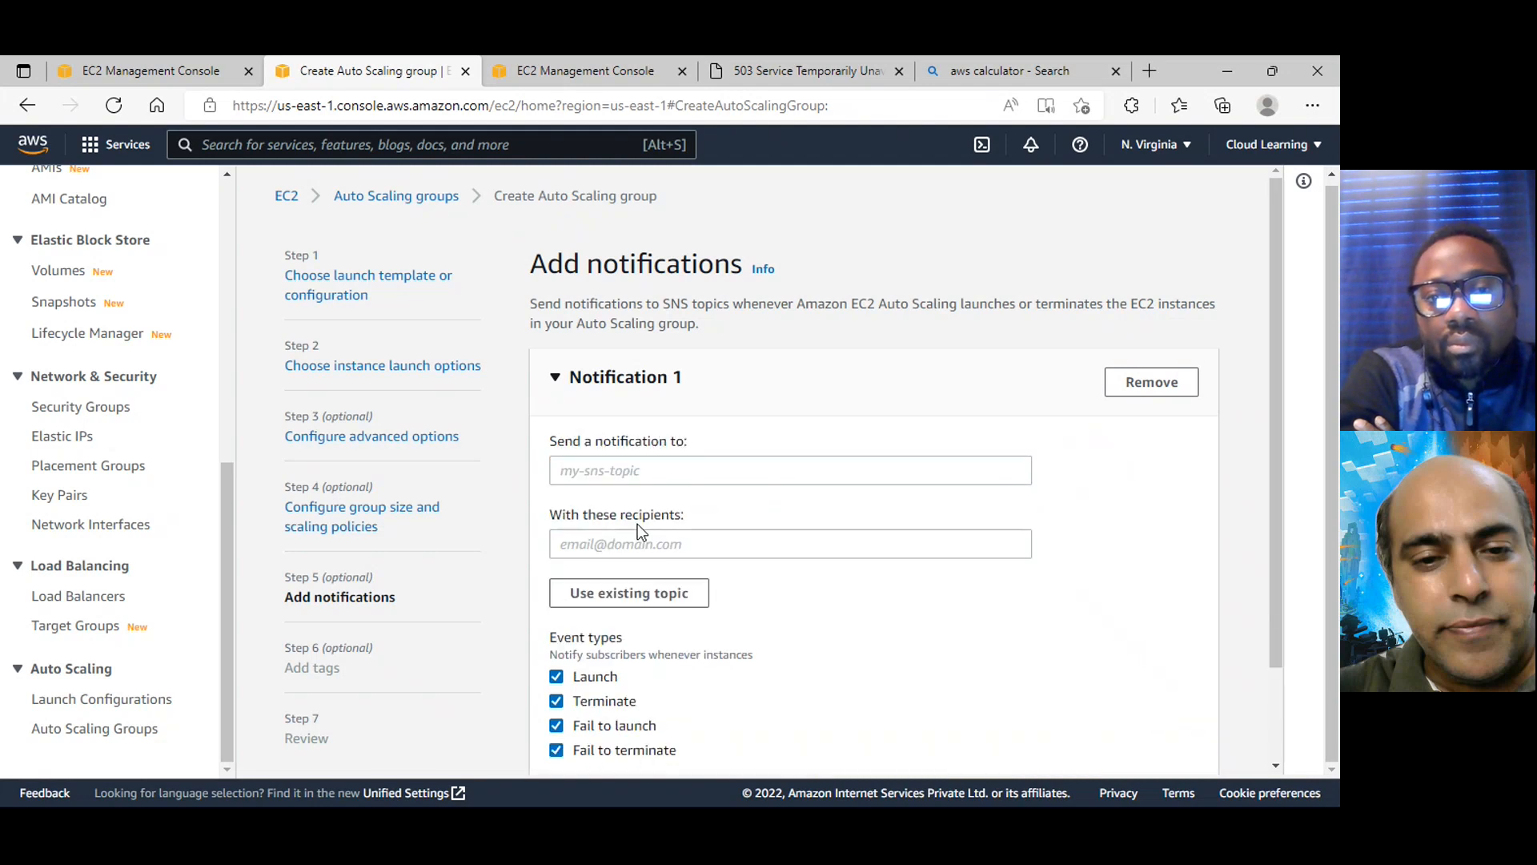
click(648, 466)
text(Autso)
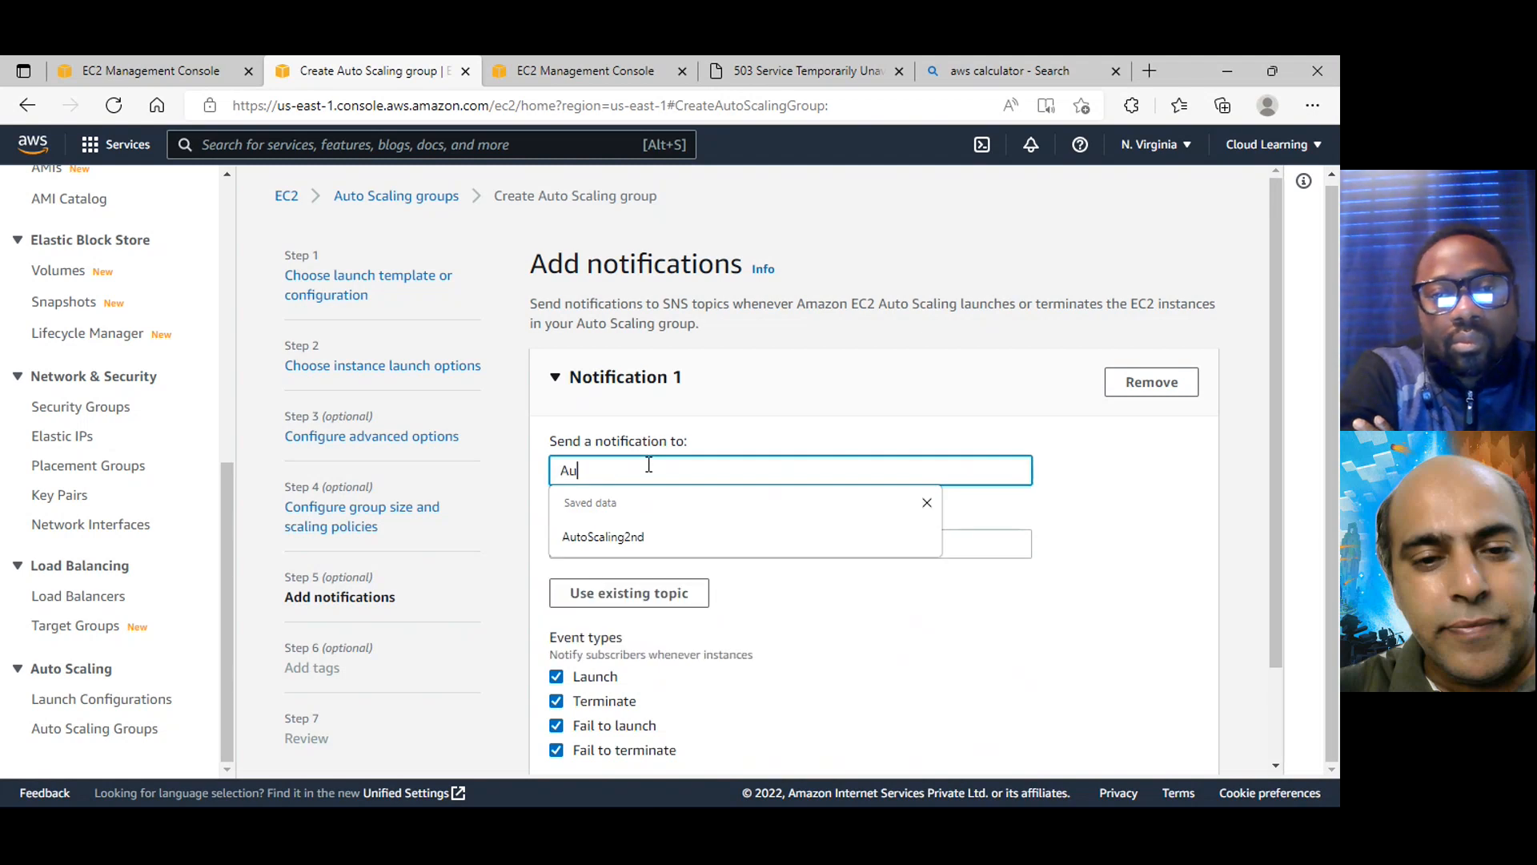
key(BackSpace)
key(BackSpace)
text(oS)
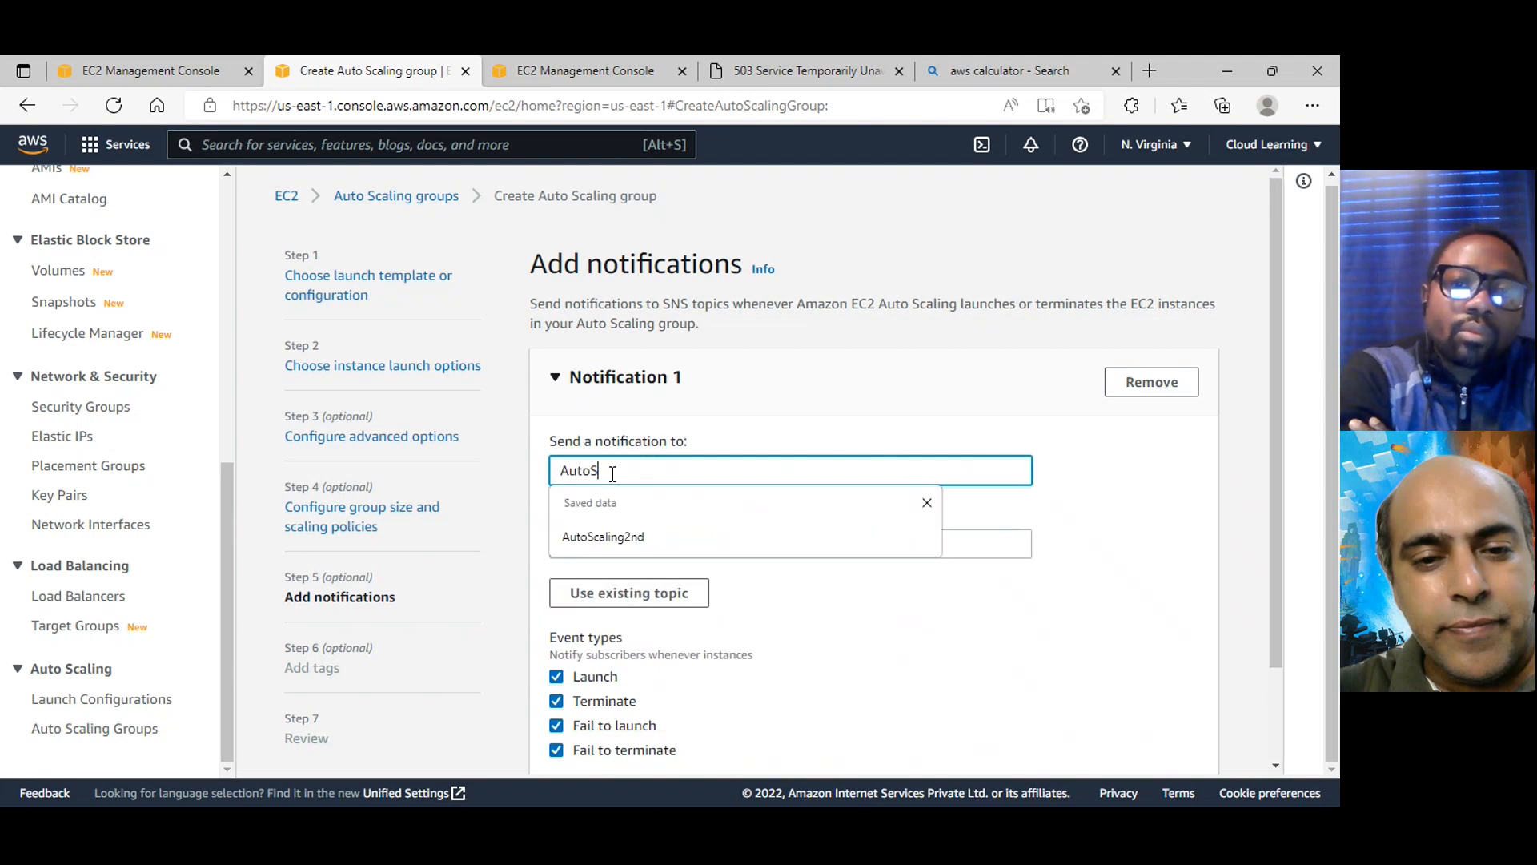
text(caling)
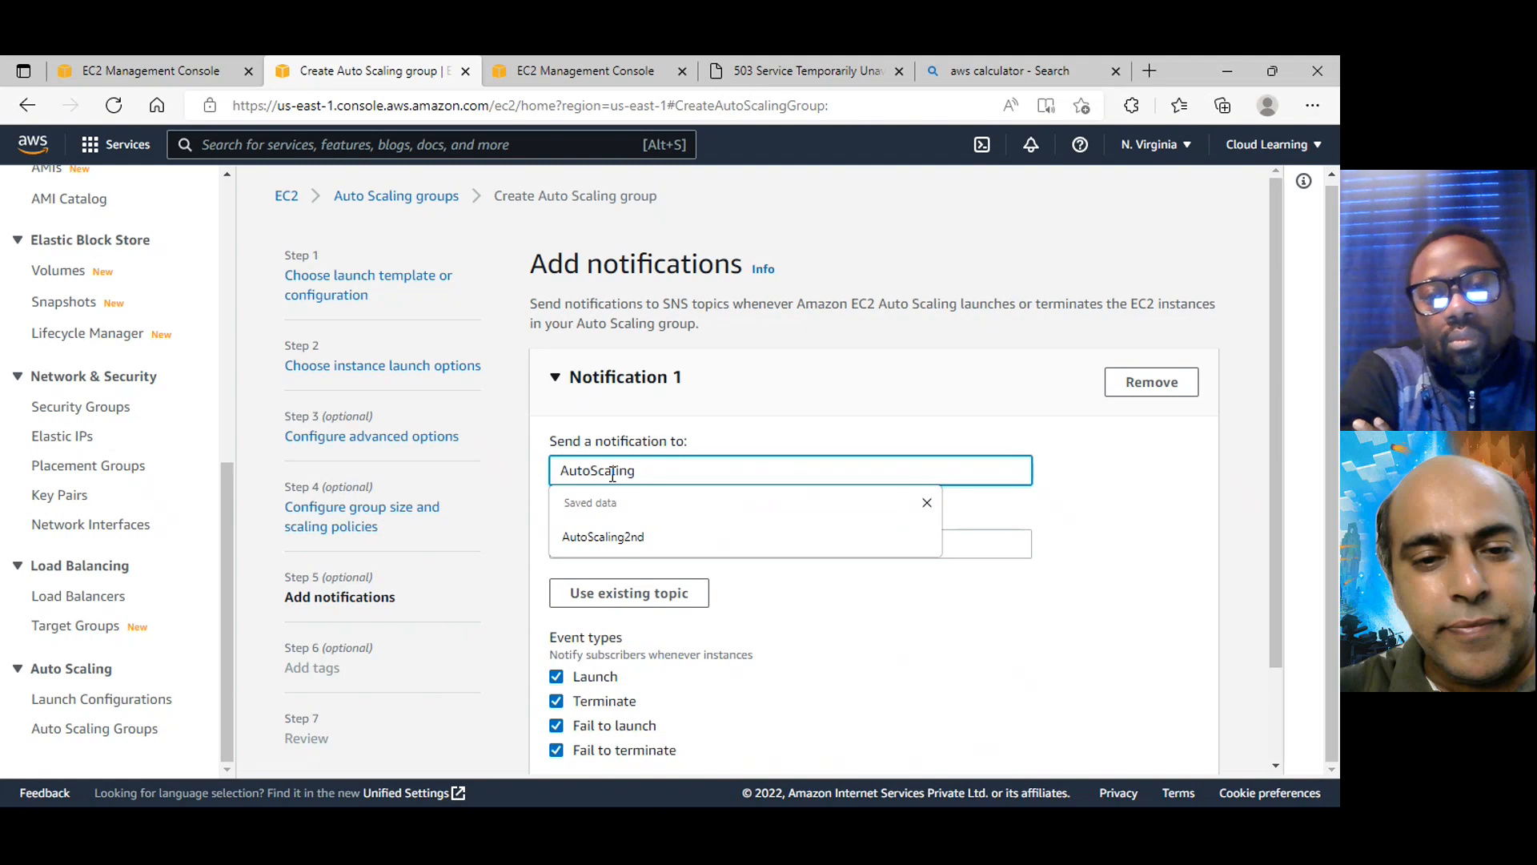
text(Alert)
key(Tab)
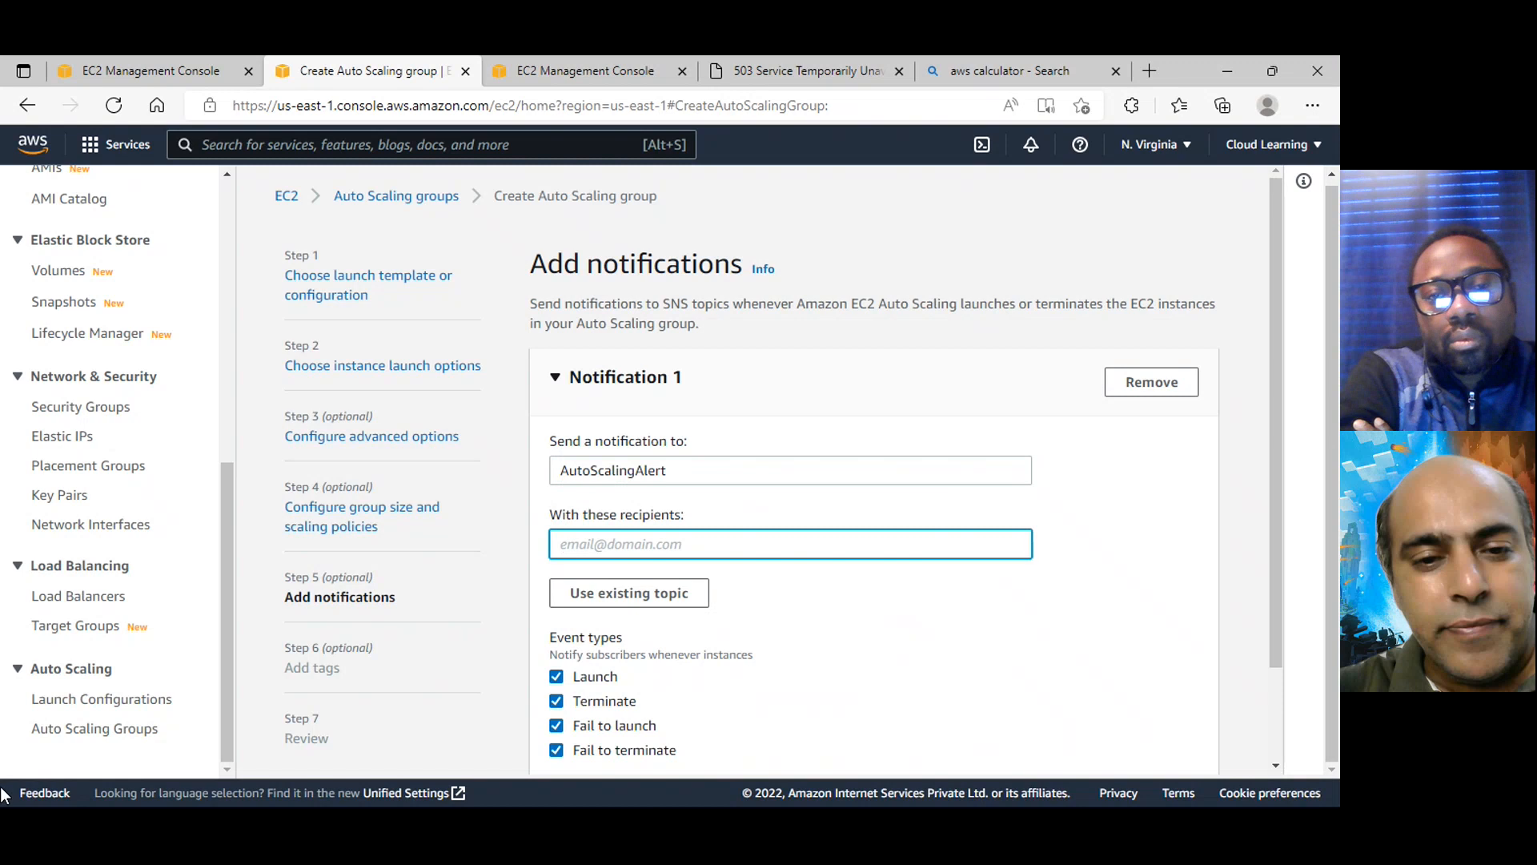
Enter the recipient's e-mail address for the AutoScalingAlert notification
text(awslear)
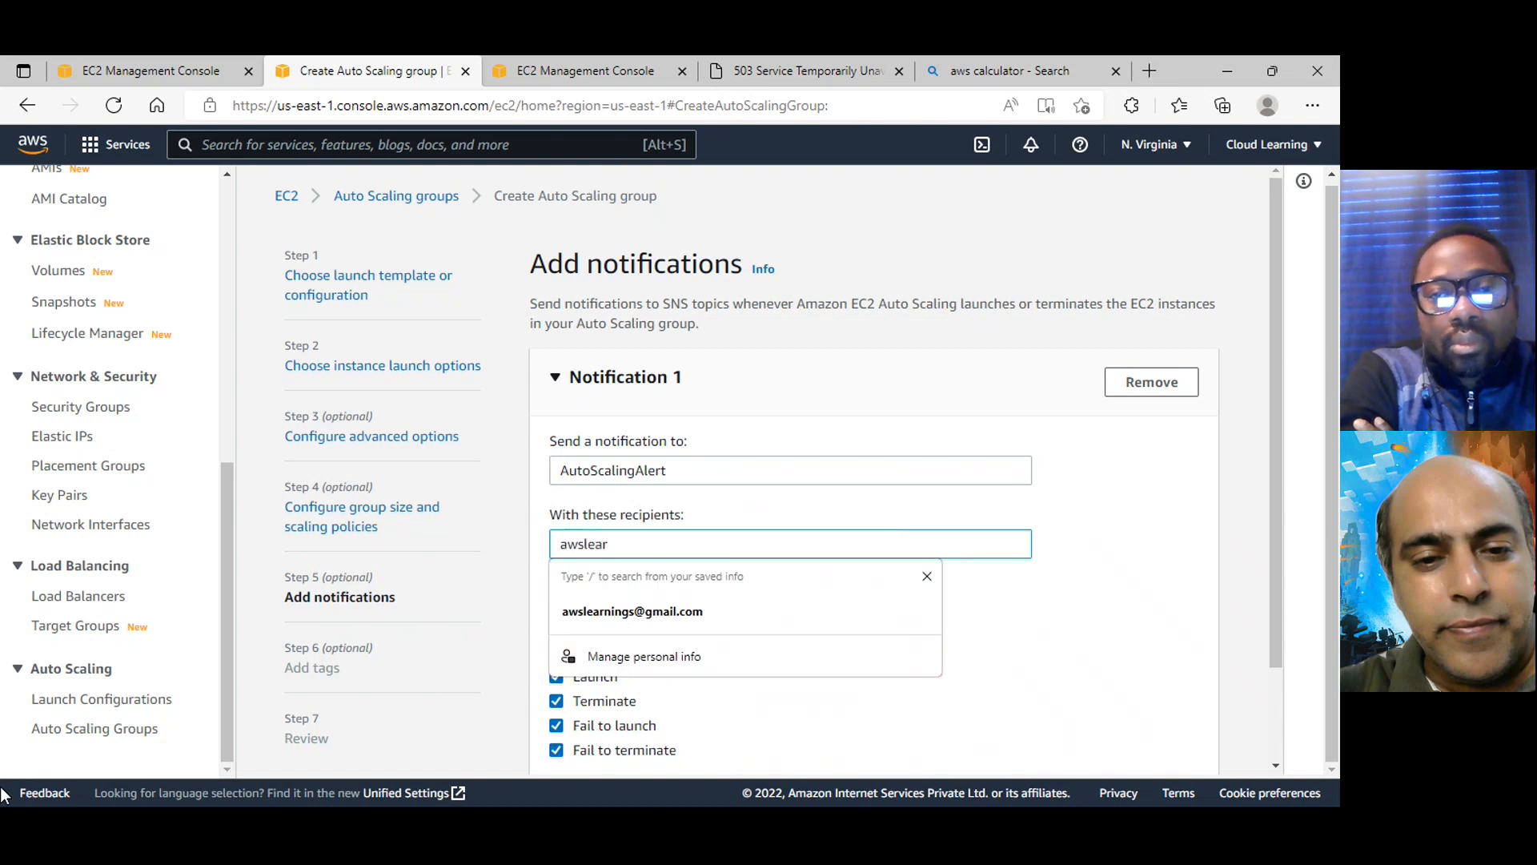
drag(706, 545, 467, 545)
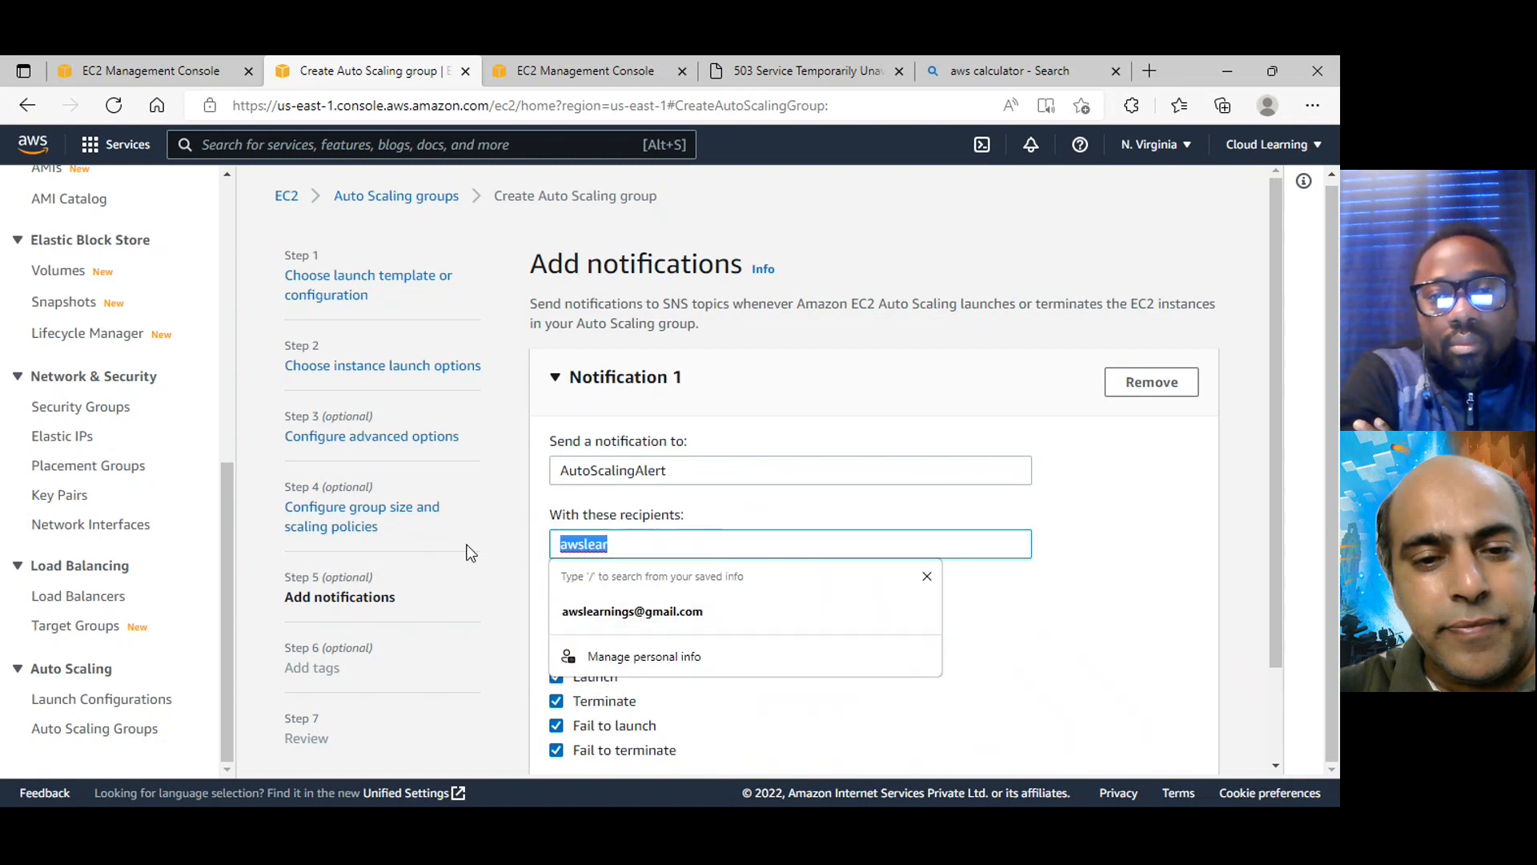
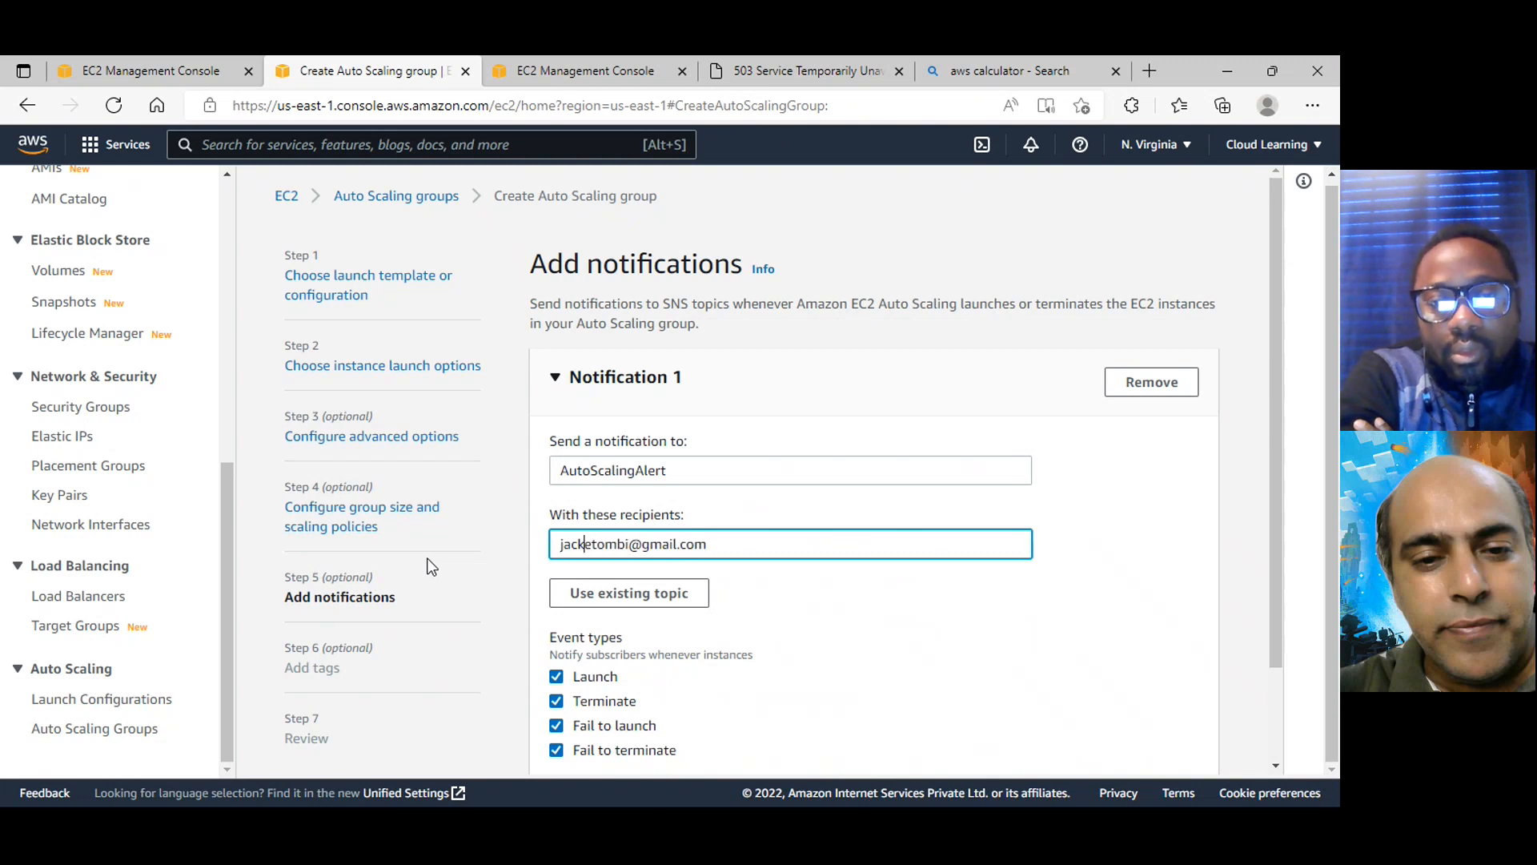
click(847, 642)
Keep the launch, terminate, fail to launch and fail to terminate events selected, add no tags, and continue to the review
scroll(847, 642, down, 2)
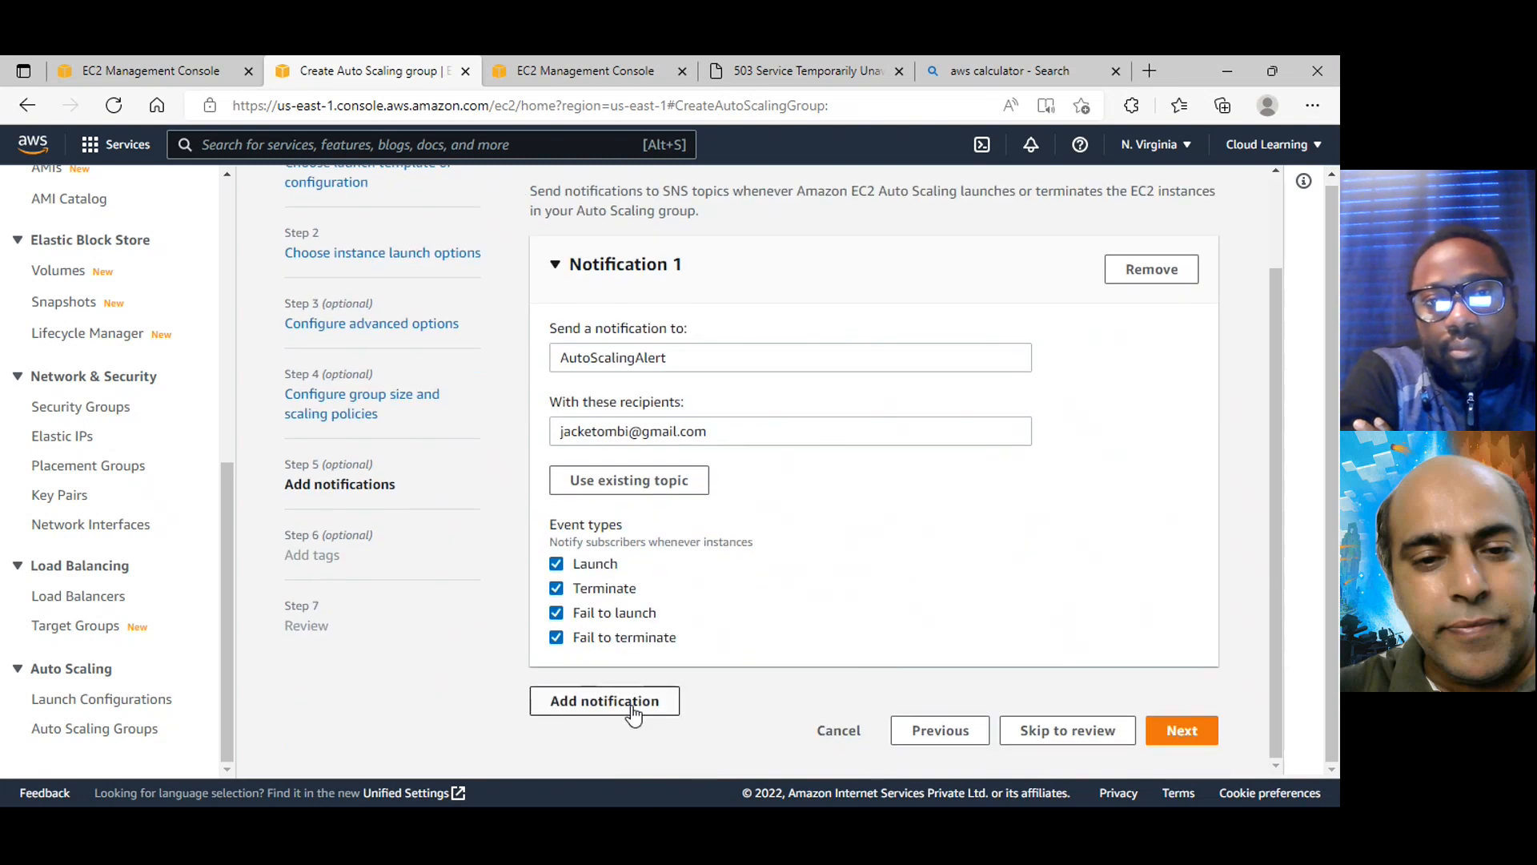
scroll(592, 536, up, 2)
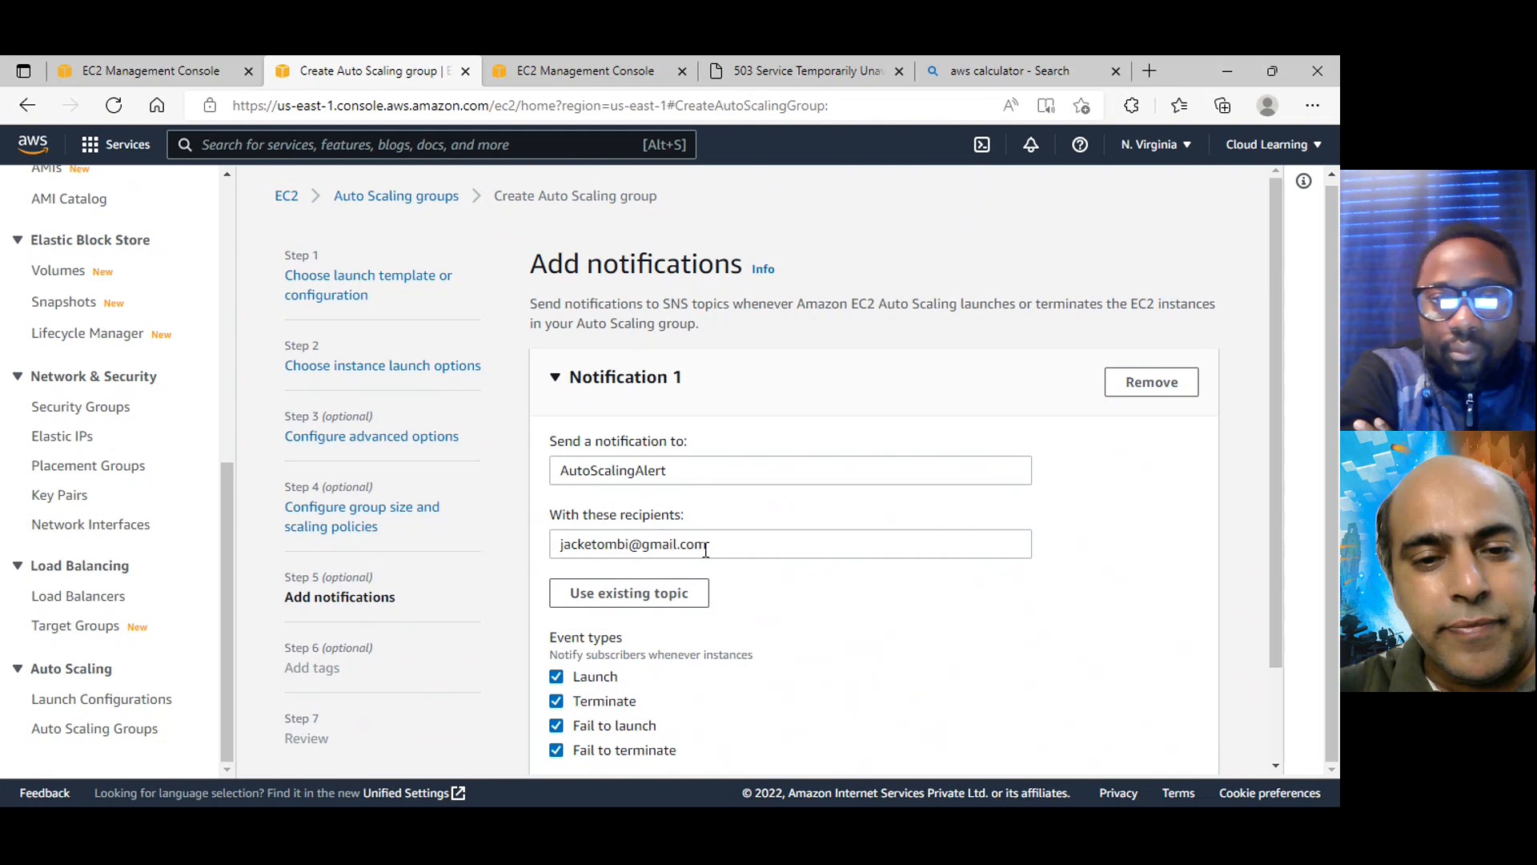
scroll(769, 609, down, 2)
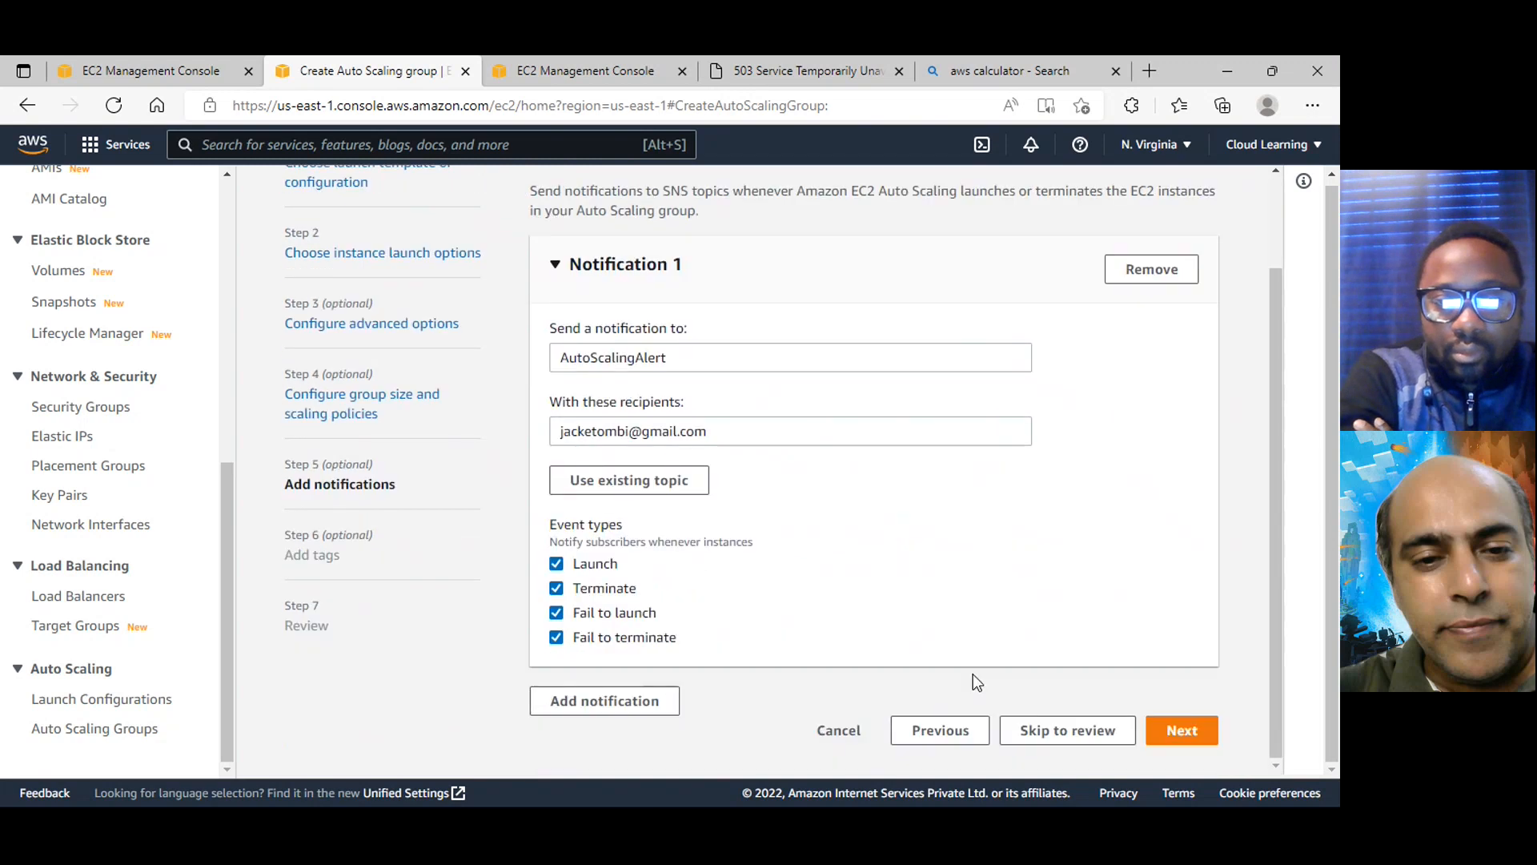
click(1182, 730)
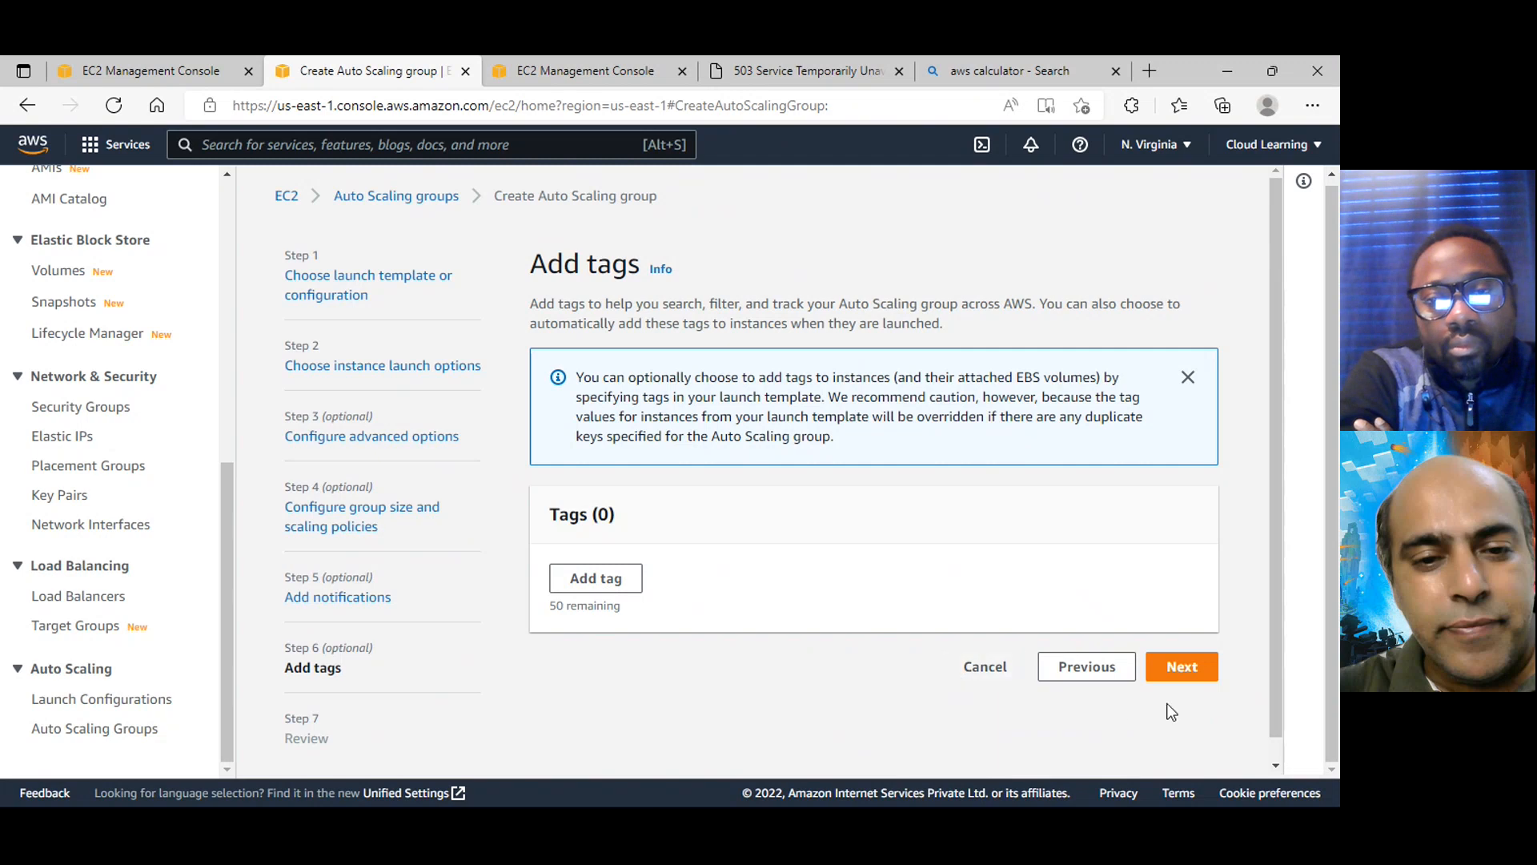
click(1201, 675)
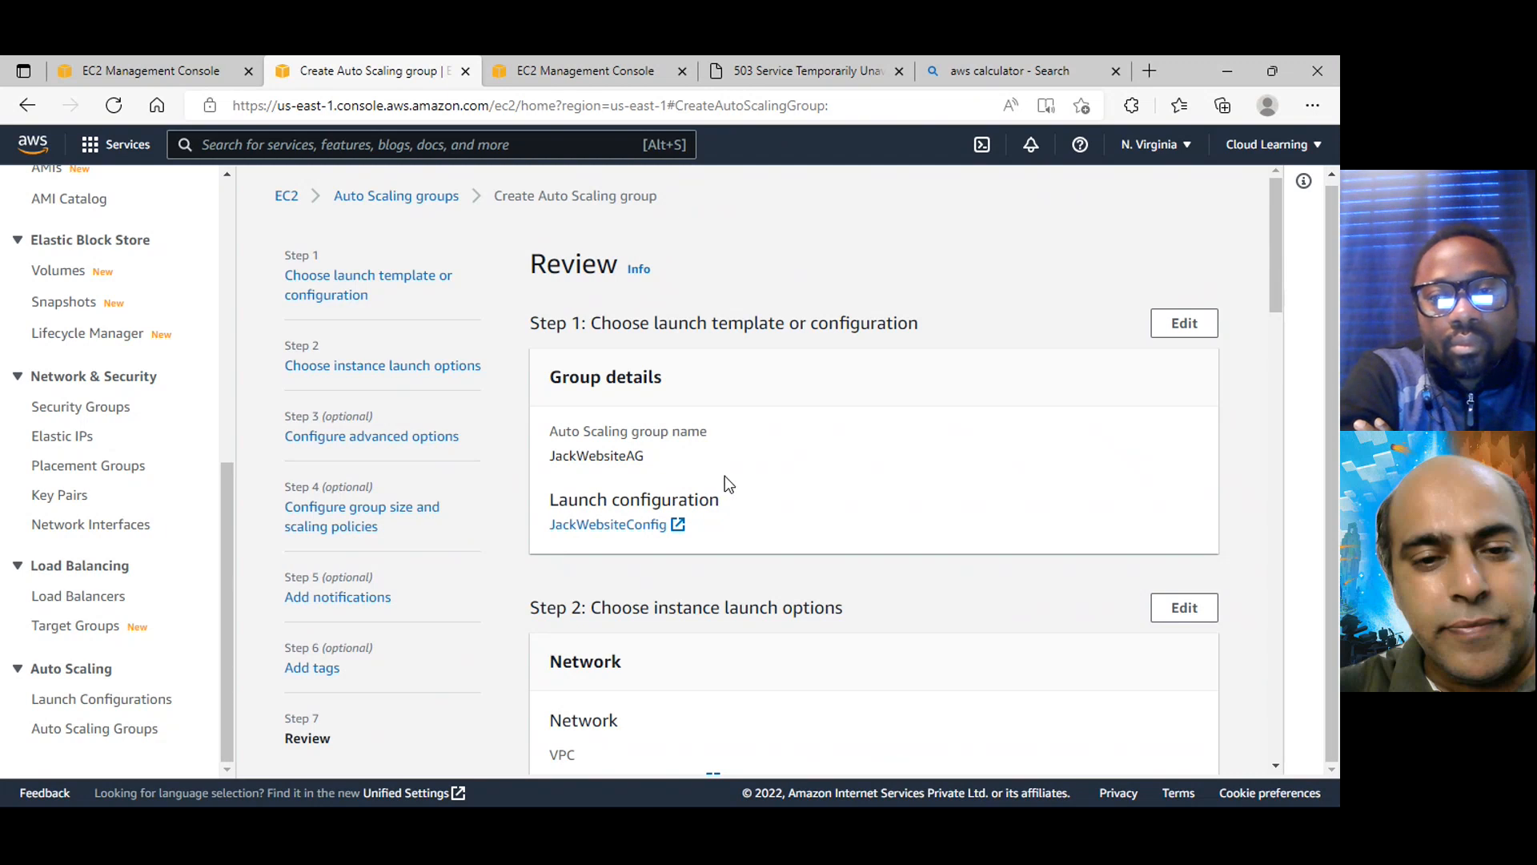
Review the group's launch configuration, network, load balancing, health check and group size settings
scroll(725, 475, down, 1)
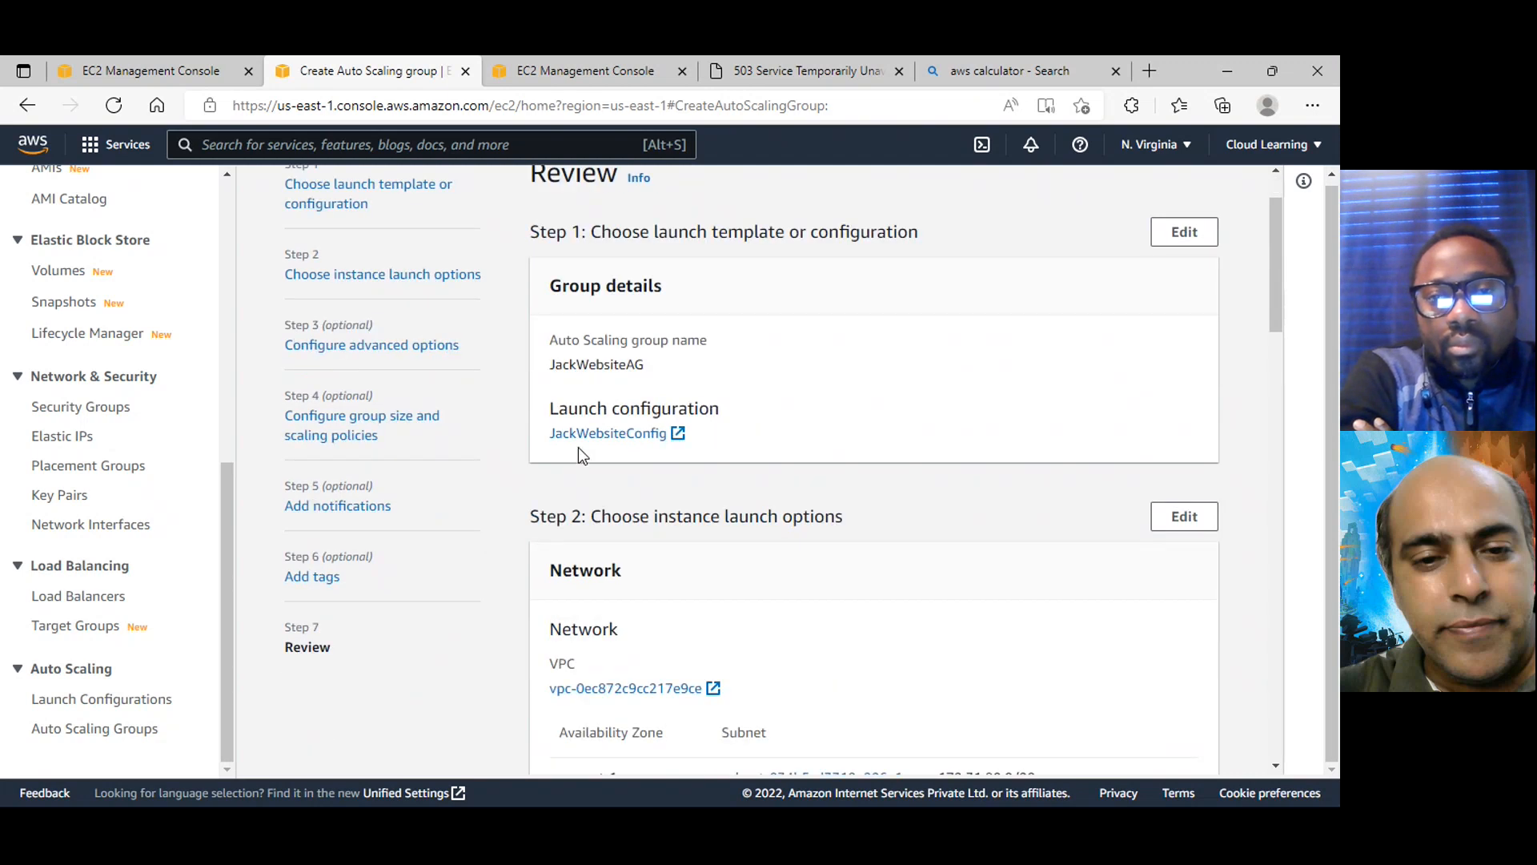
scroll(709, 480, down, 3)
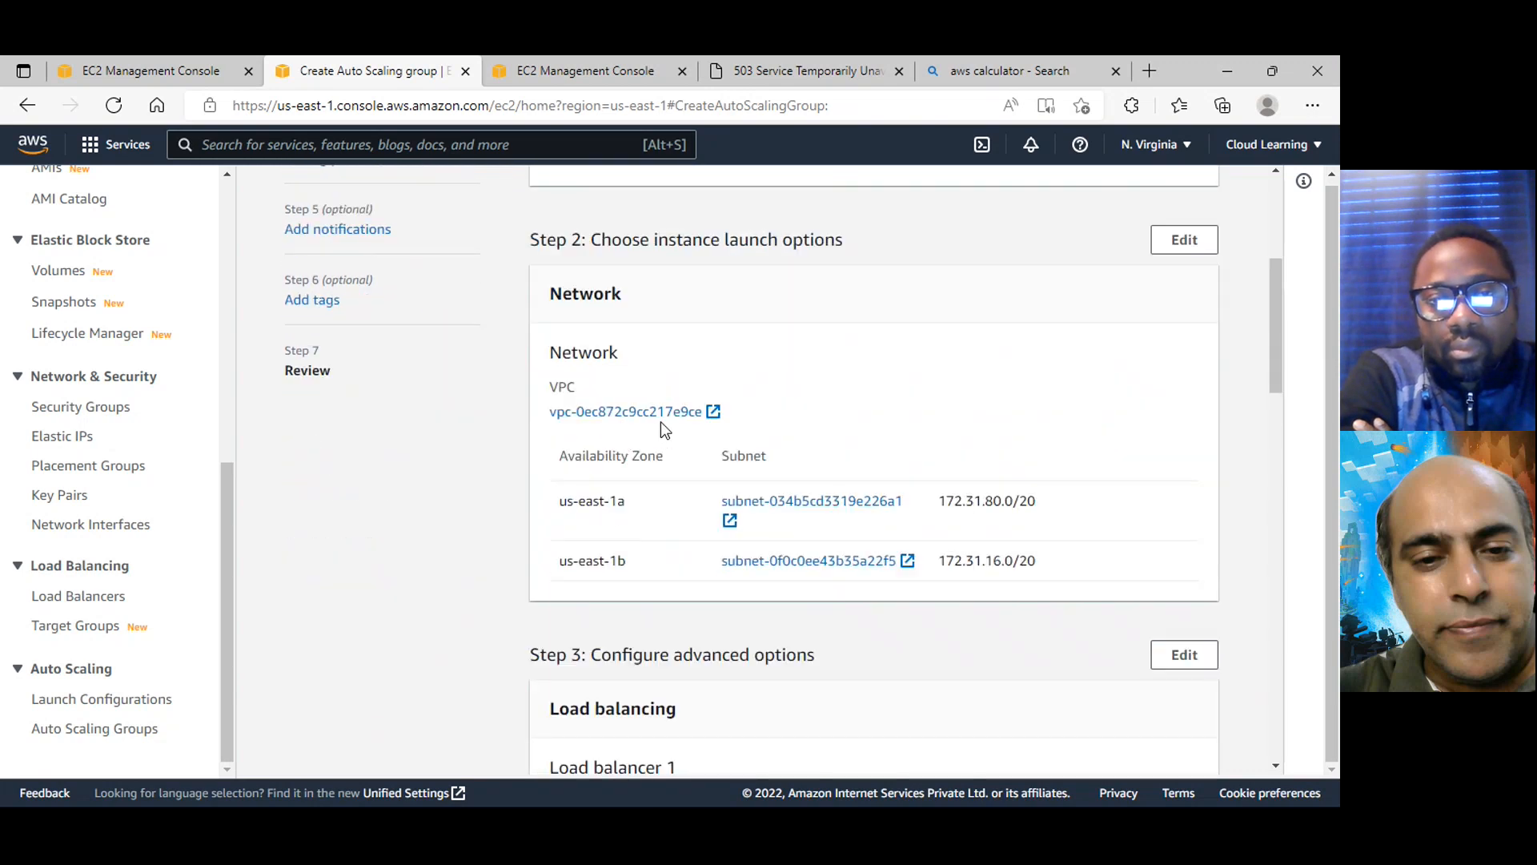
scroll(929, 530, down, 2)
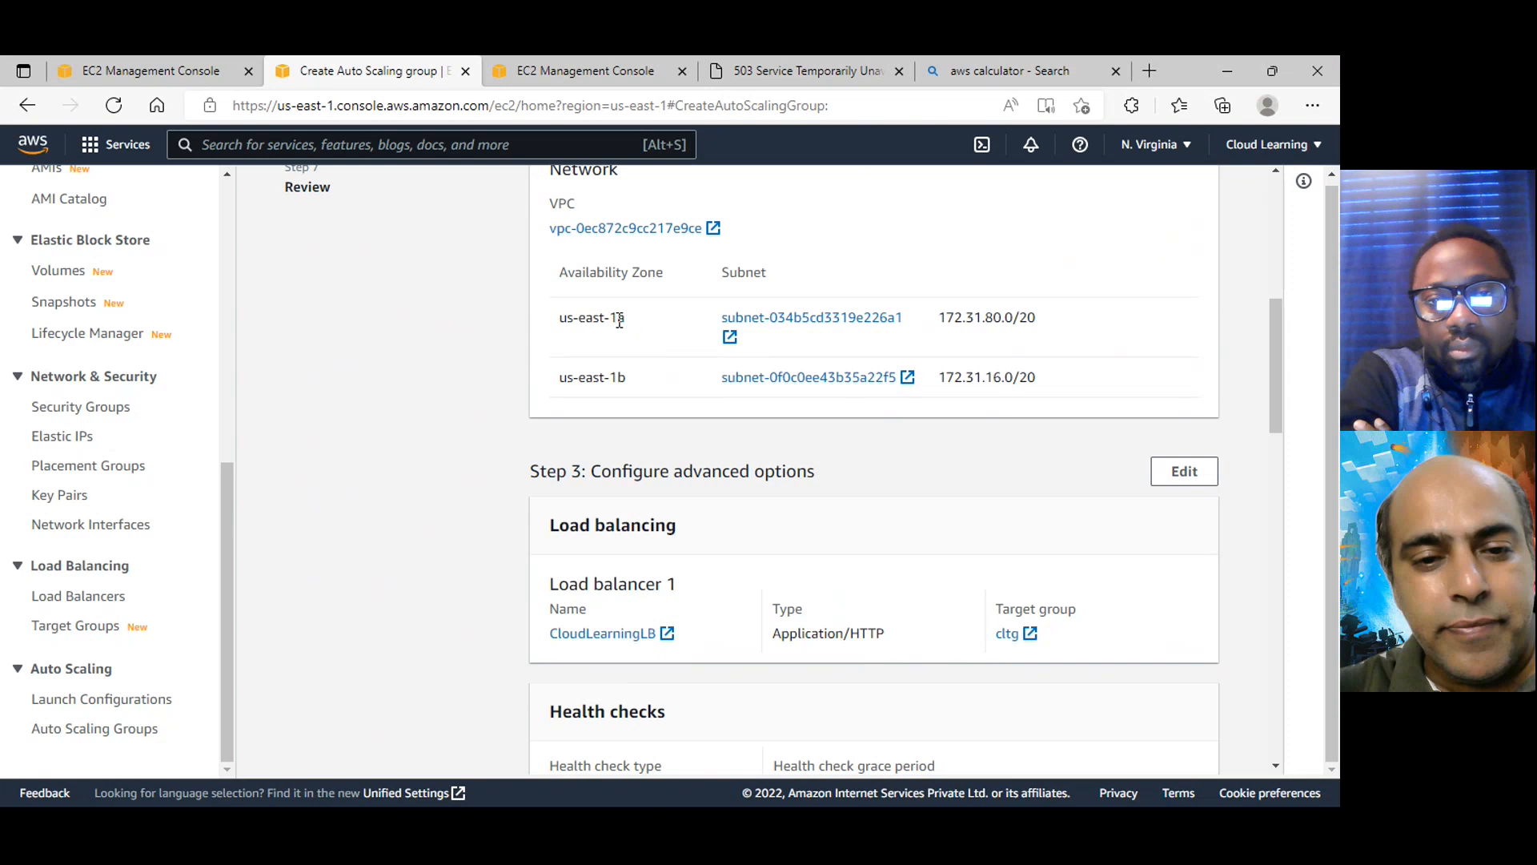
drag(619, 320, 631, 373)
scroll(631, 373, down, 2)
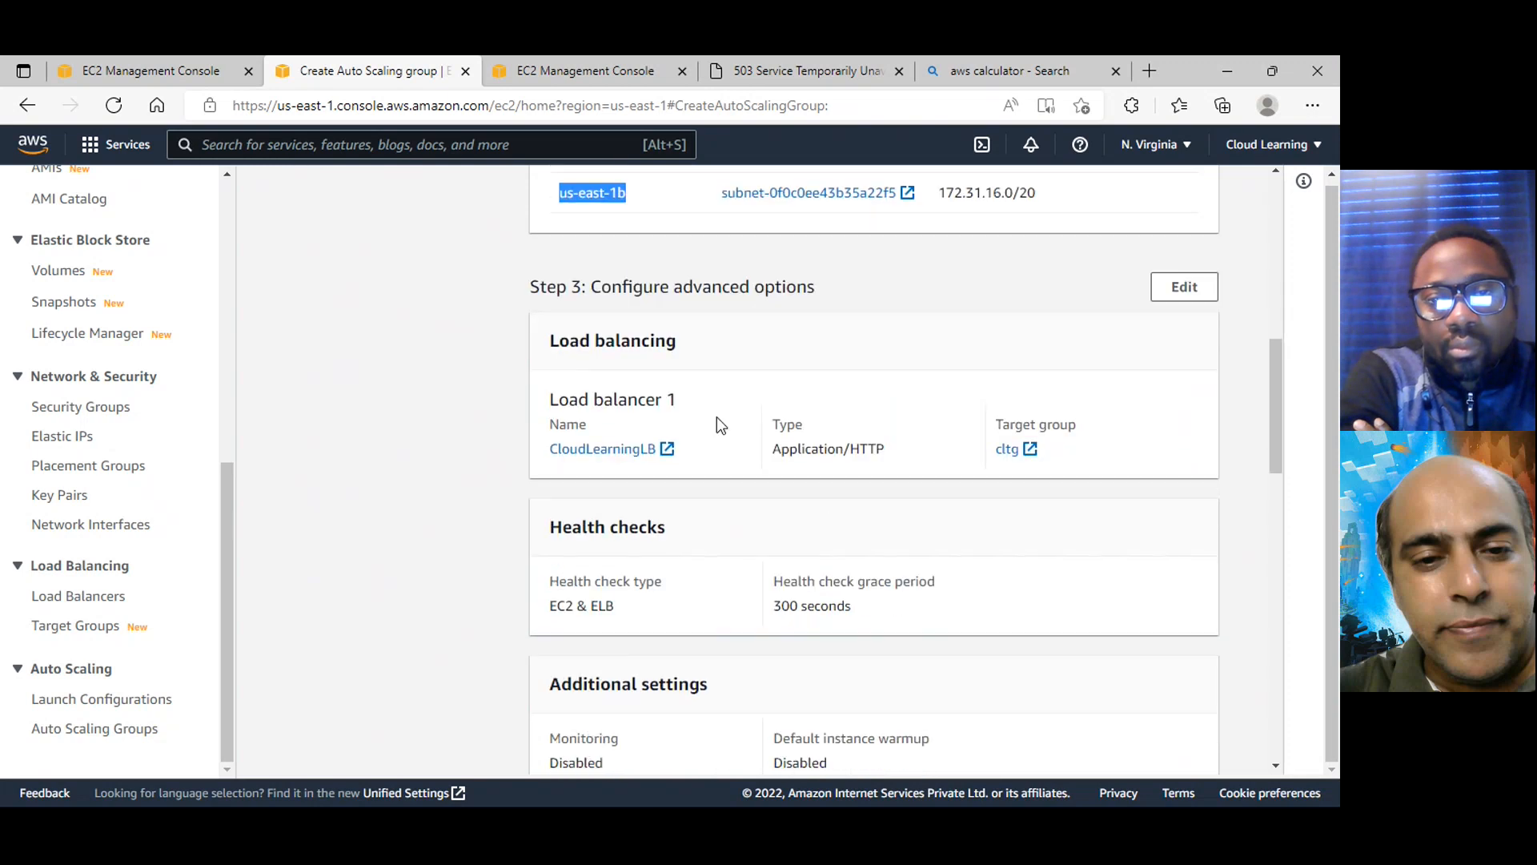
click(695, 422)
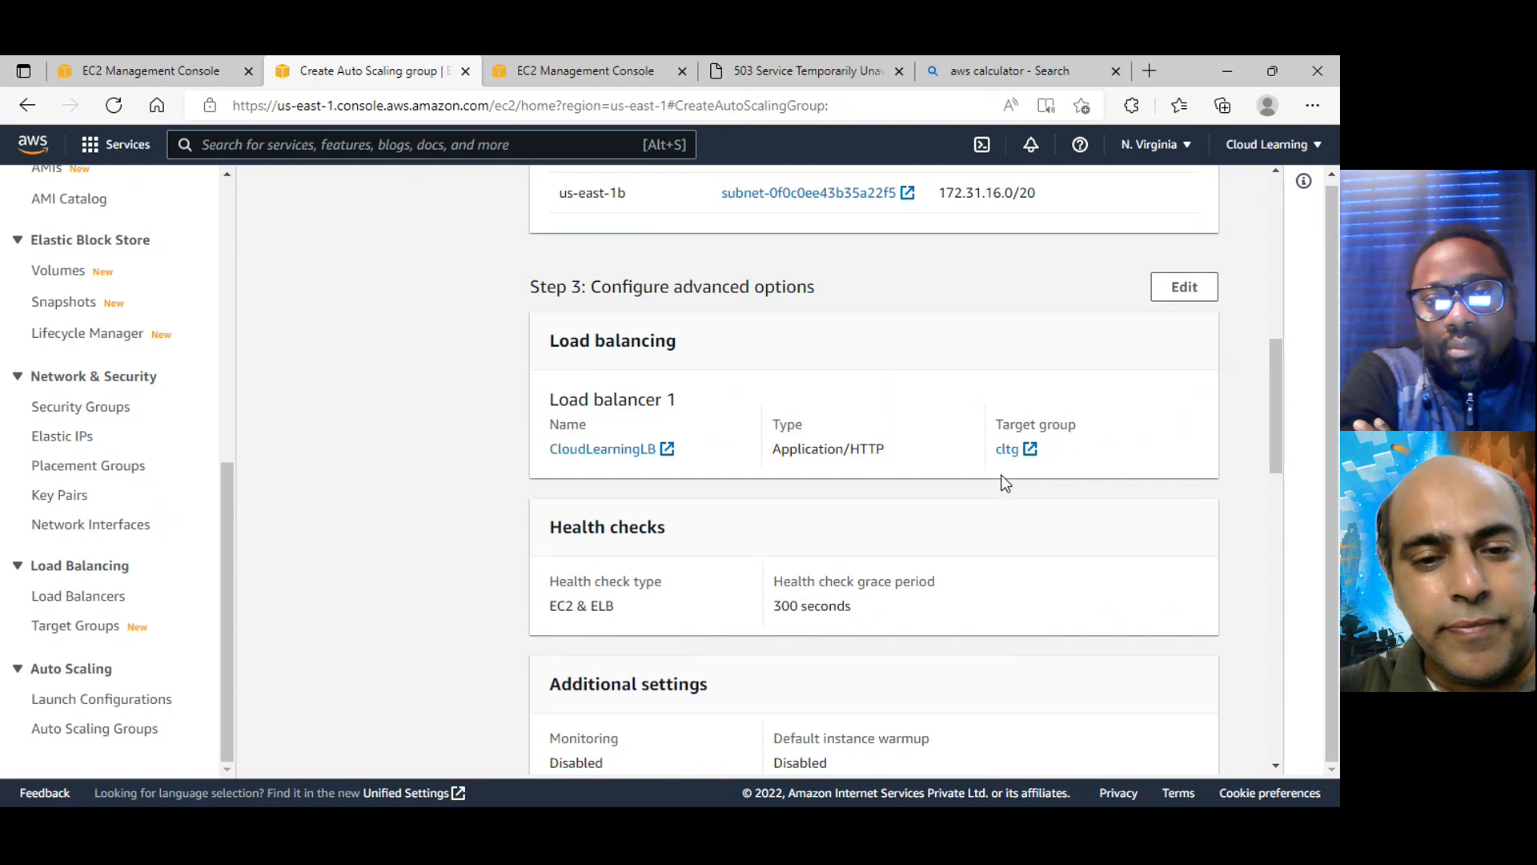
scroll(1005, 481, down, 2)
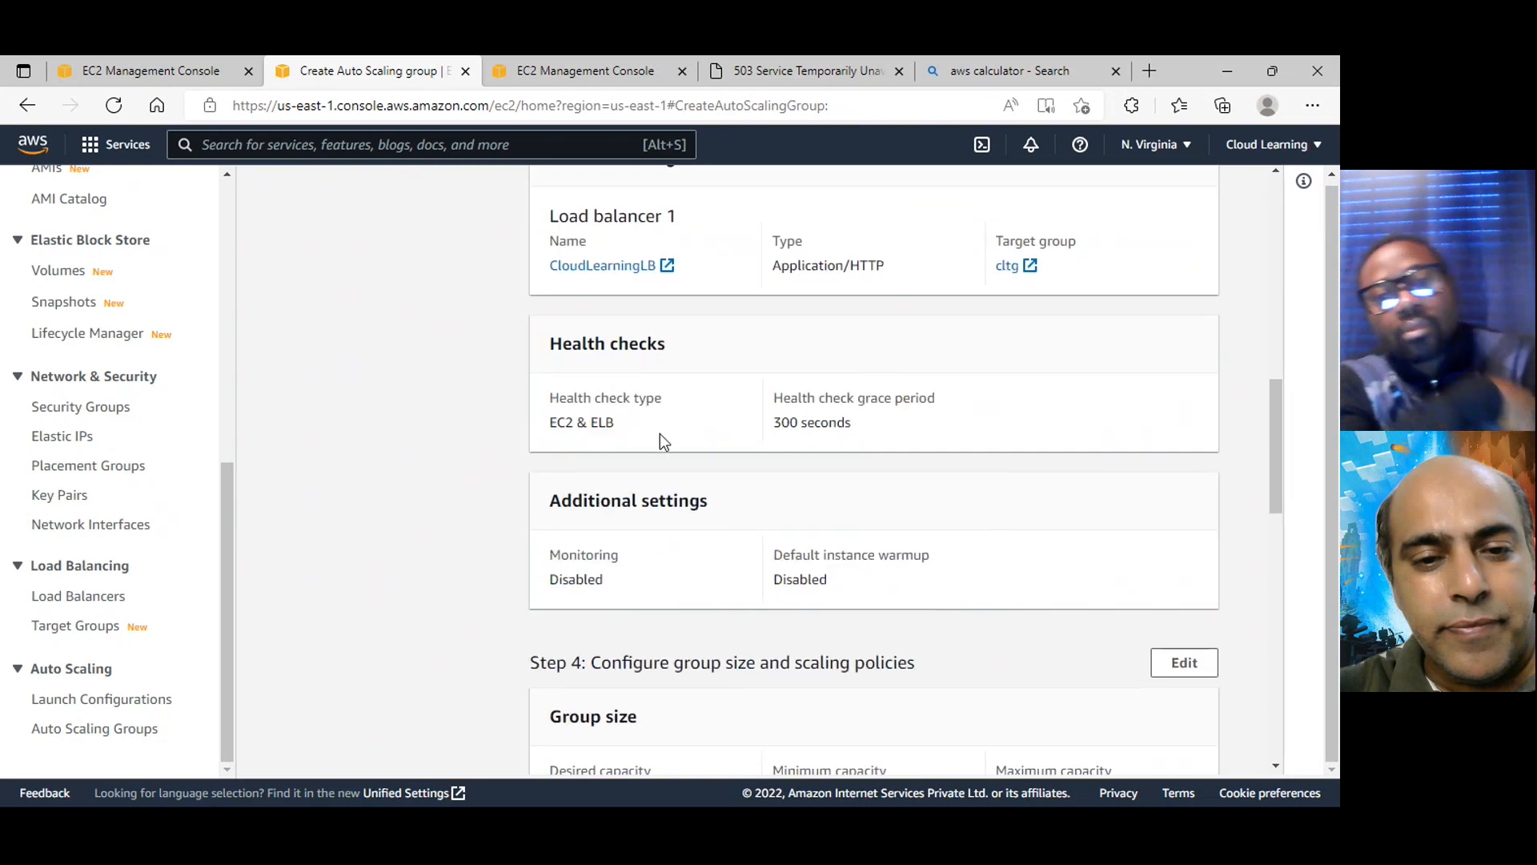
scroll(668, 444, down, 3)
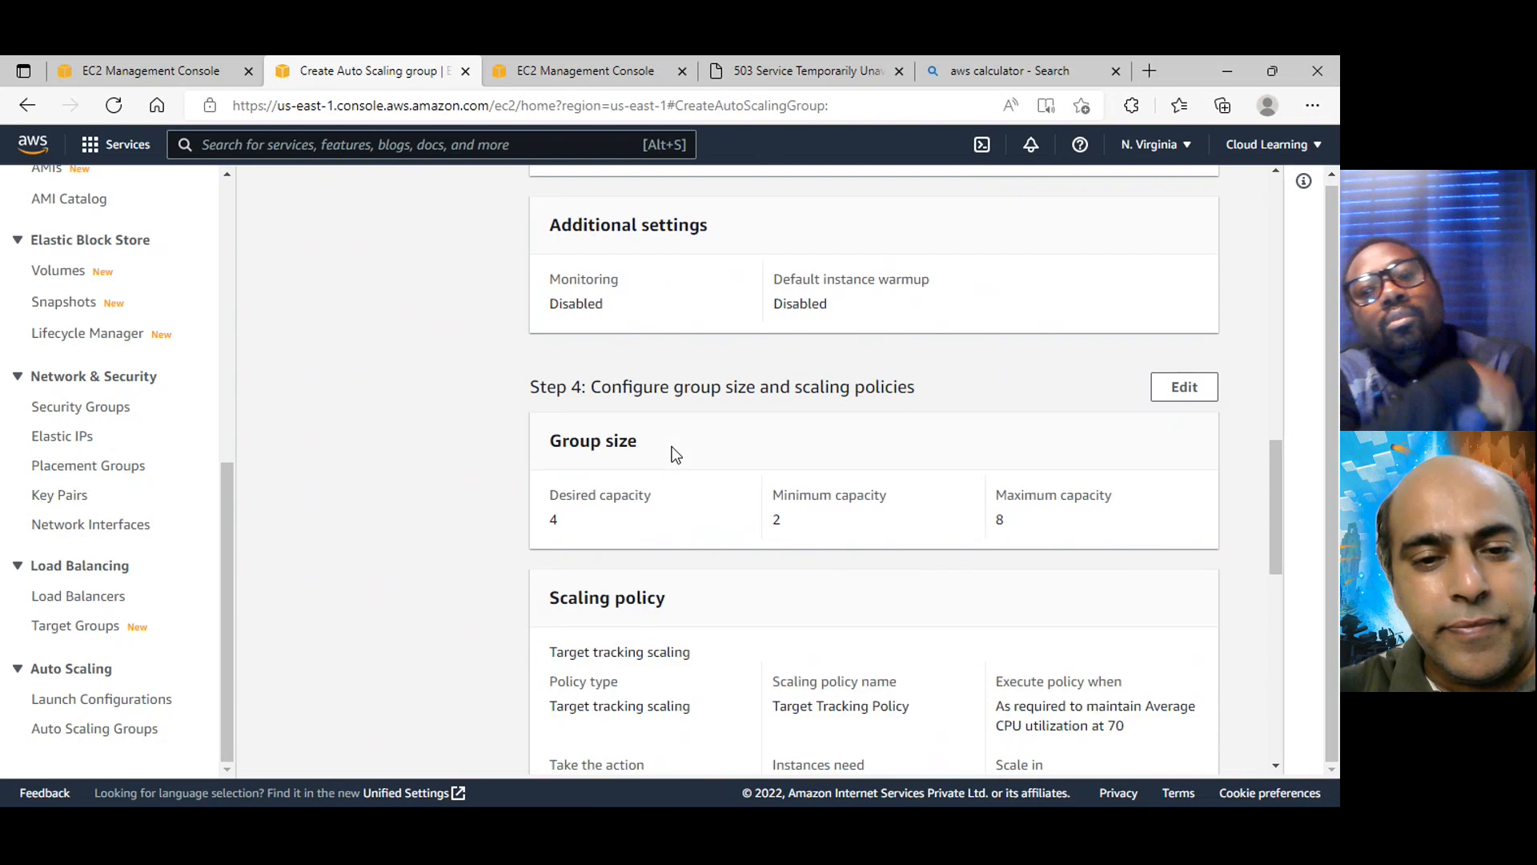
scroll(641, 536, down, 2)
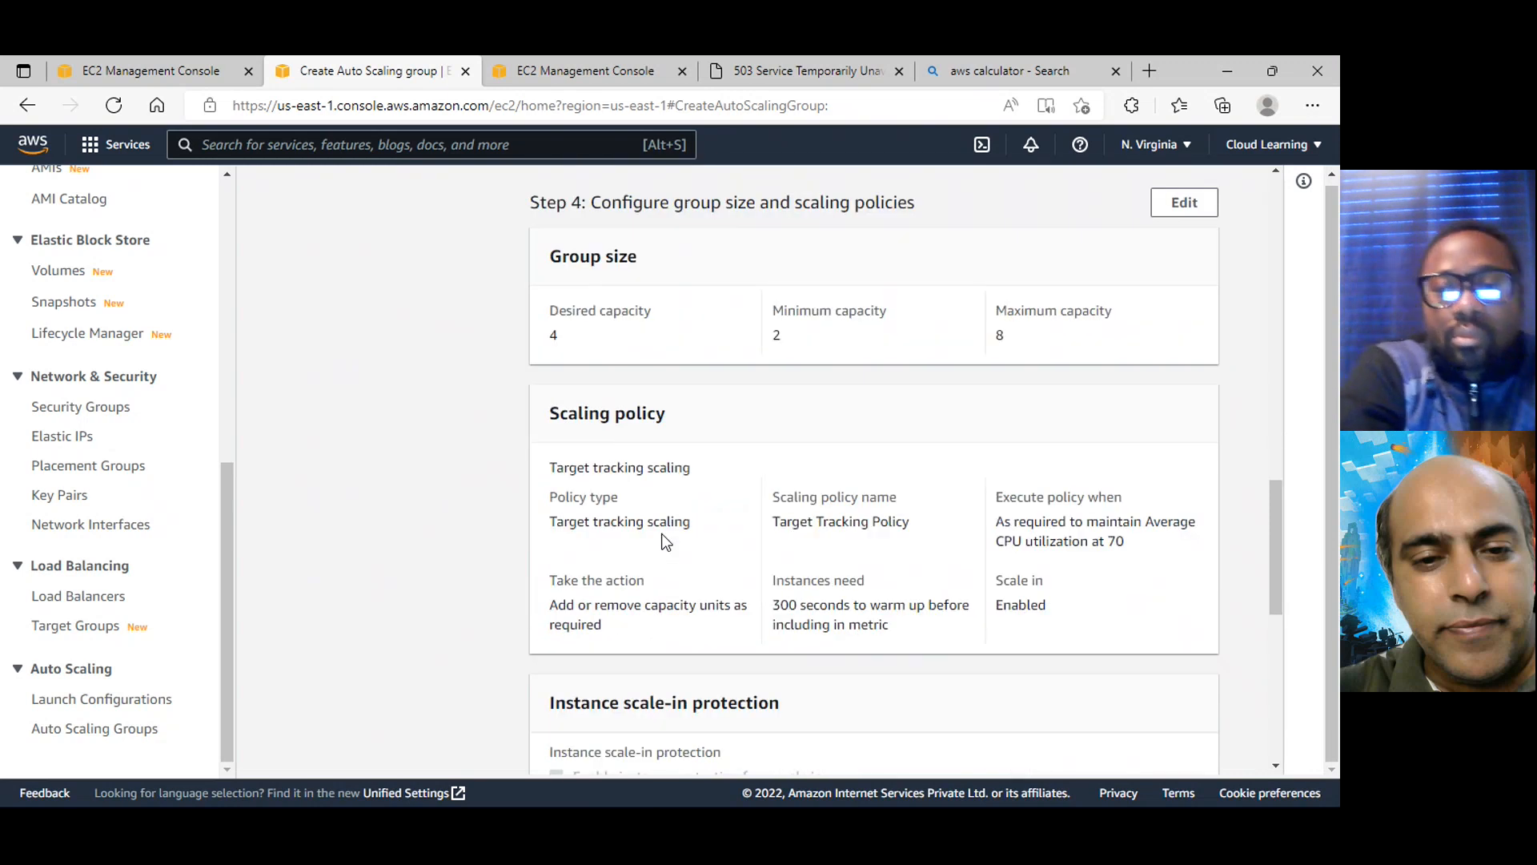
double_click(555, 336)
click(820, 354)
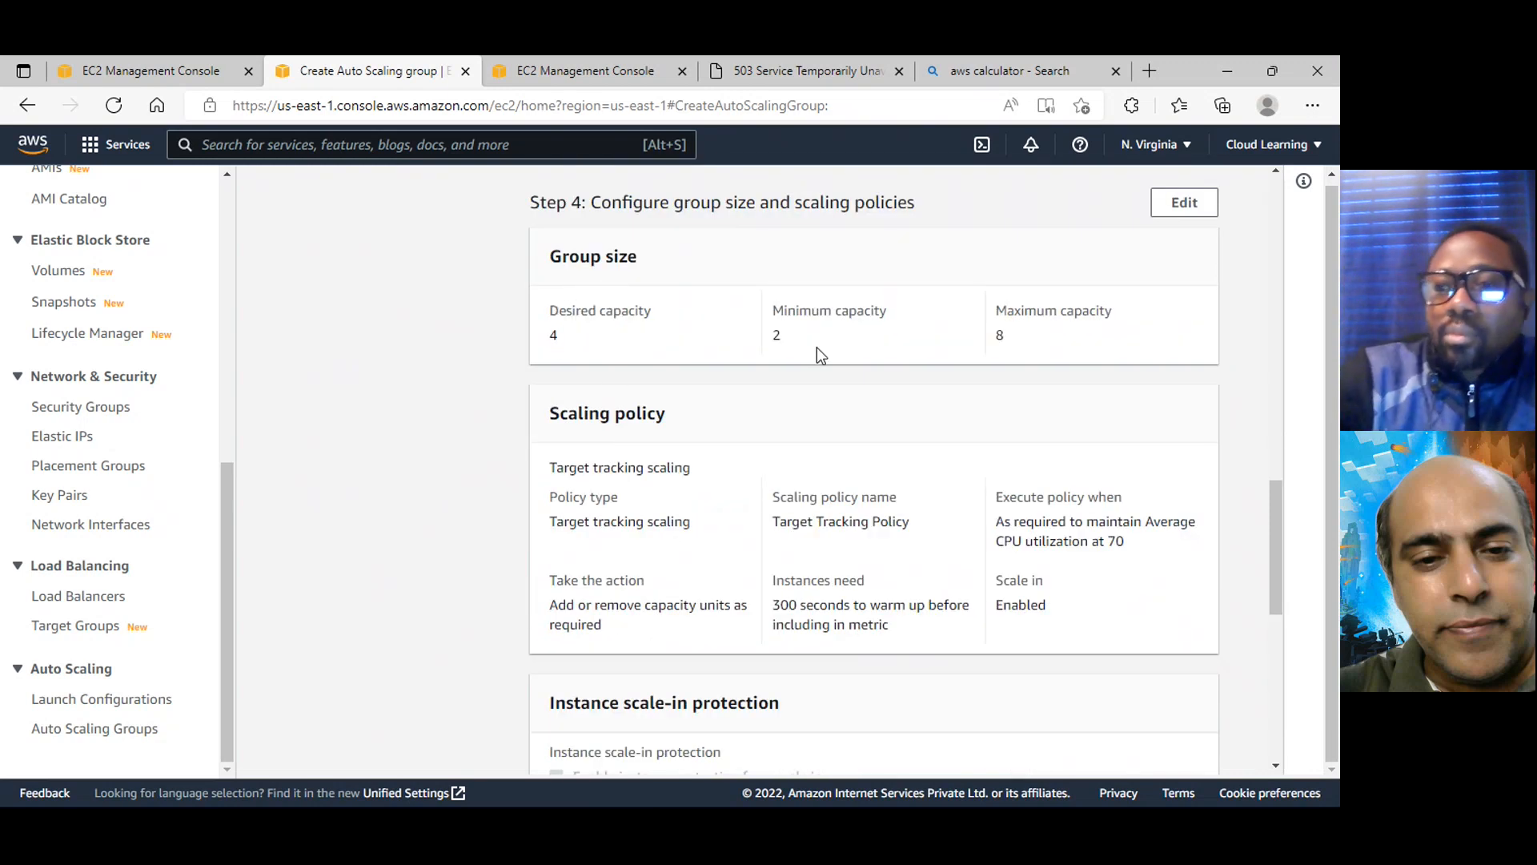
double_click(992, 335)
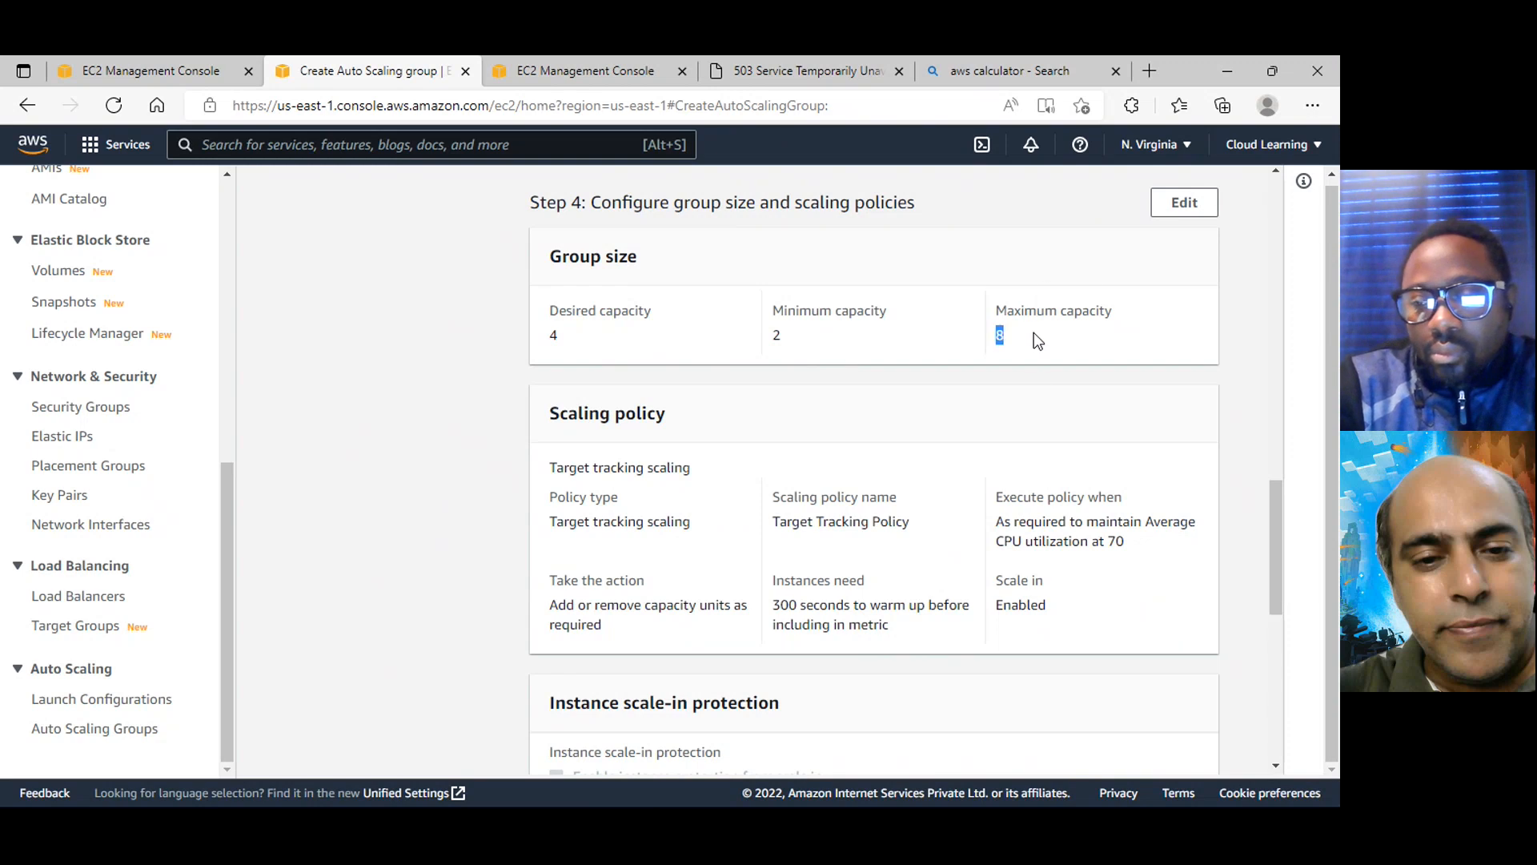
Check the scaling policy and notification summary, and create the JackWebsiteAG Auto Scaling group
scroll(801, 360, down, 2)
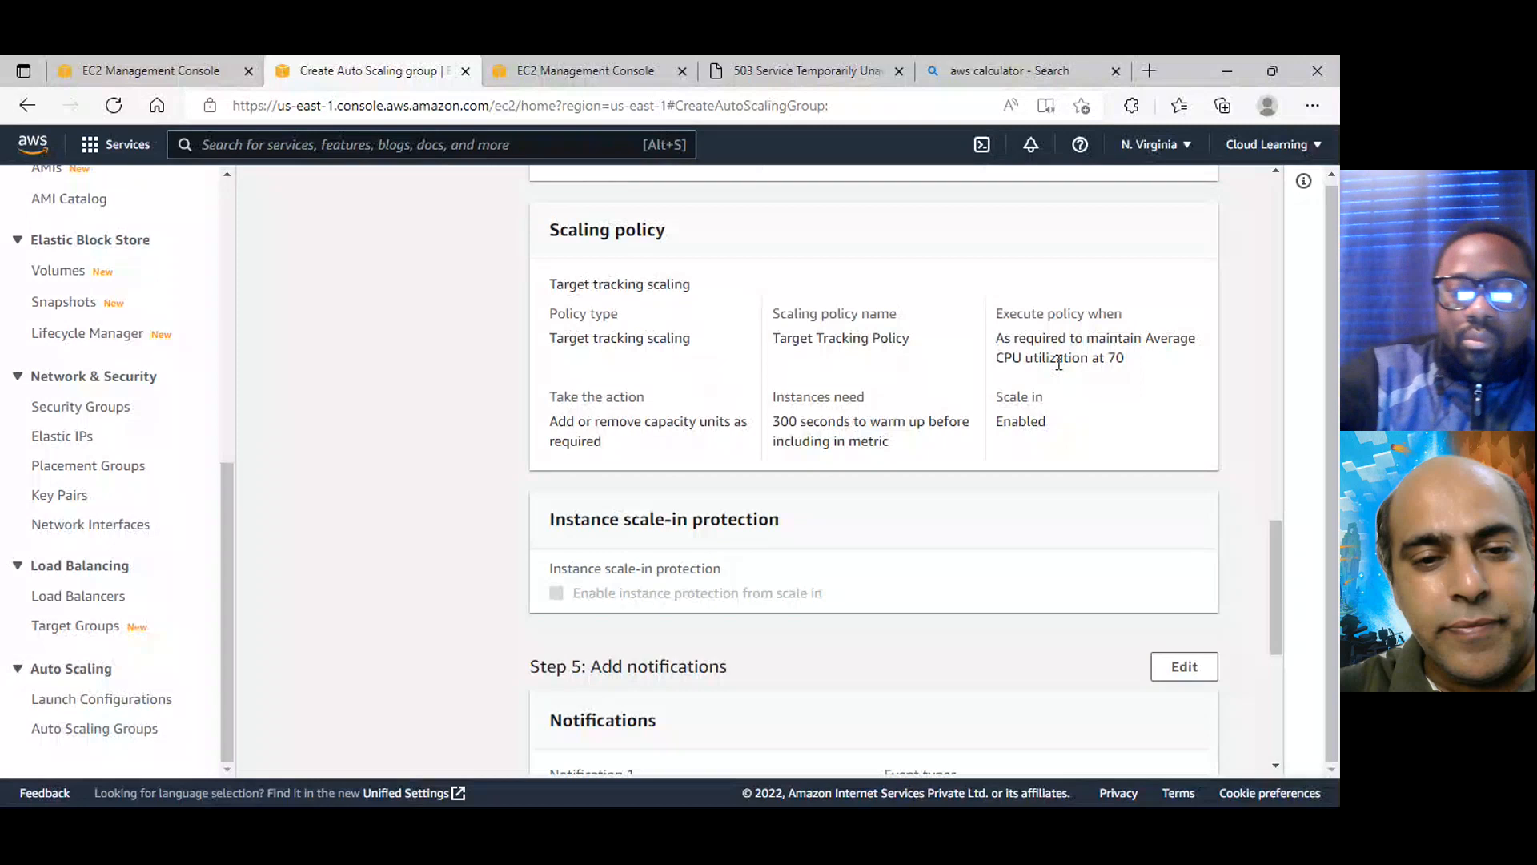
drag(1117, 358, 1142, 364)
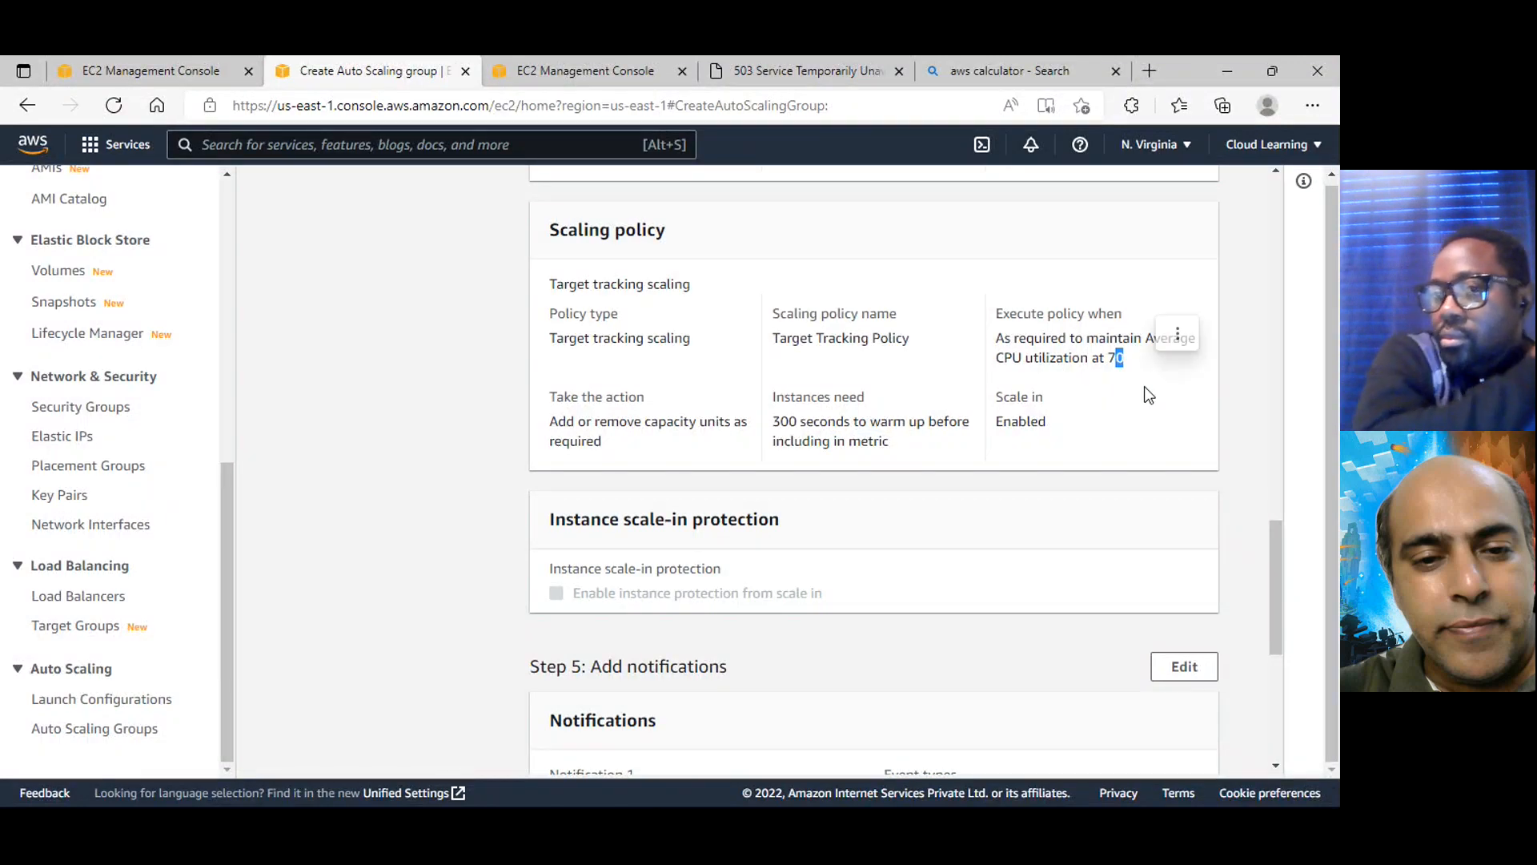
scroll(1145, 386, down, 2)
scroll(1146, 398, up, 1)
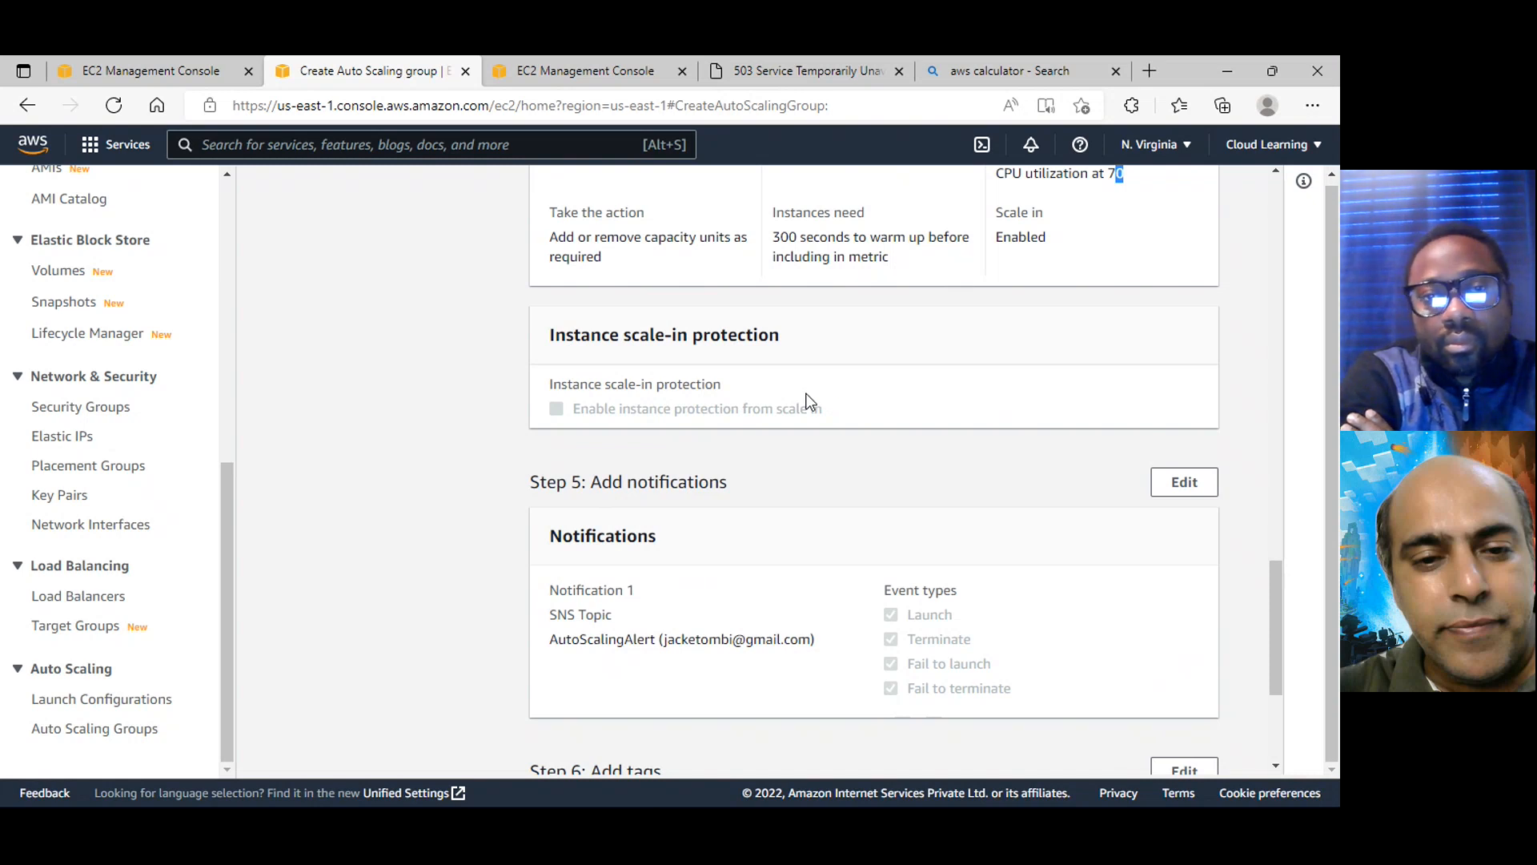
scroll(809, 402, down, 3)
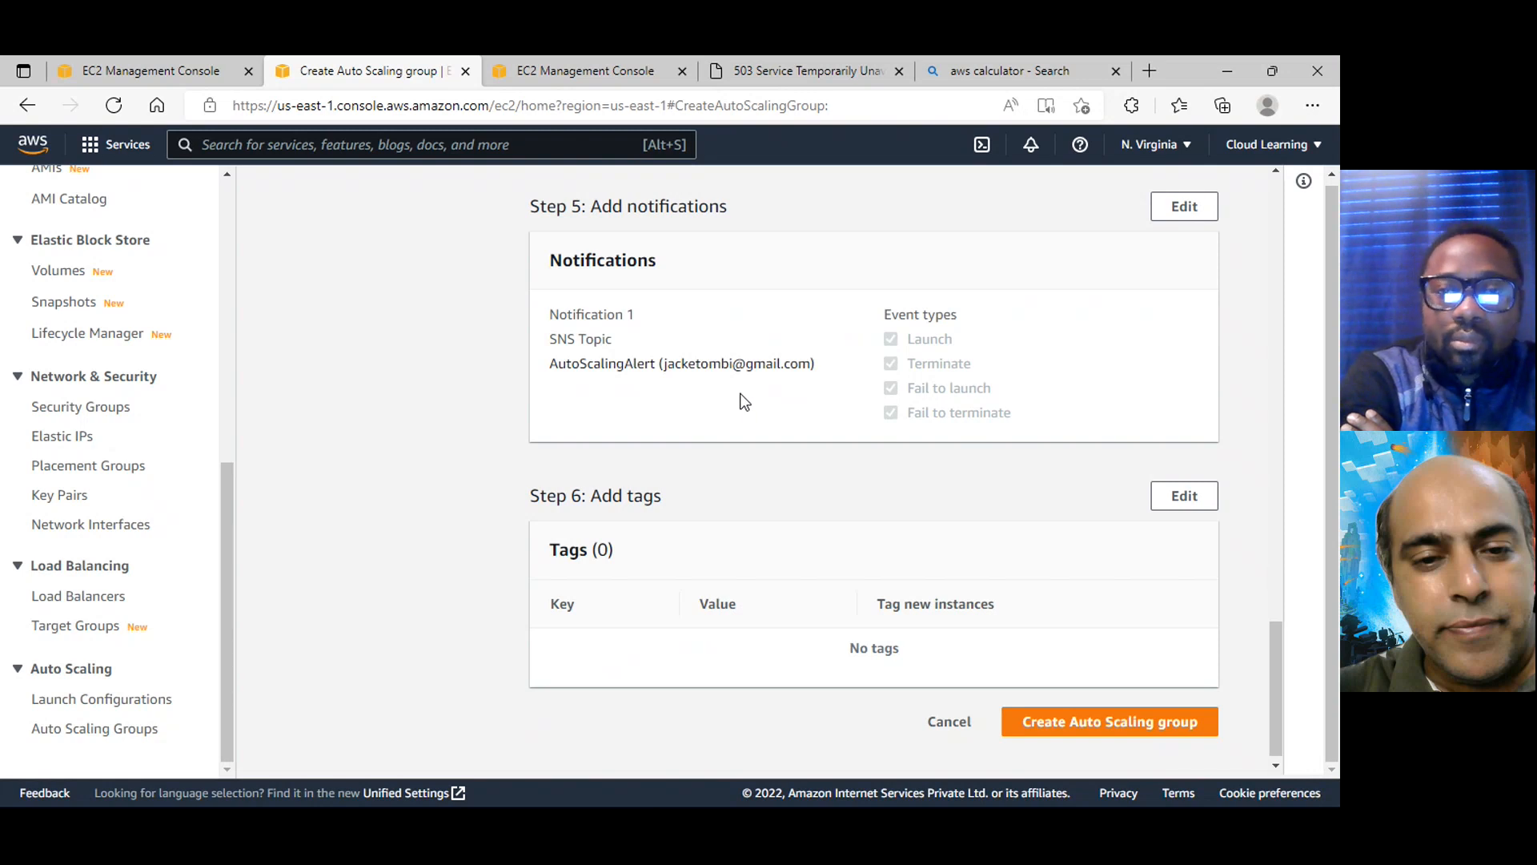
click(1083, 724)
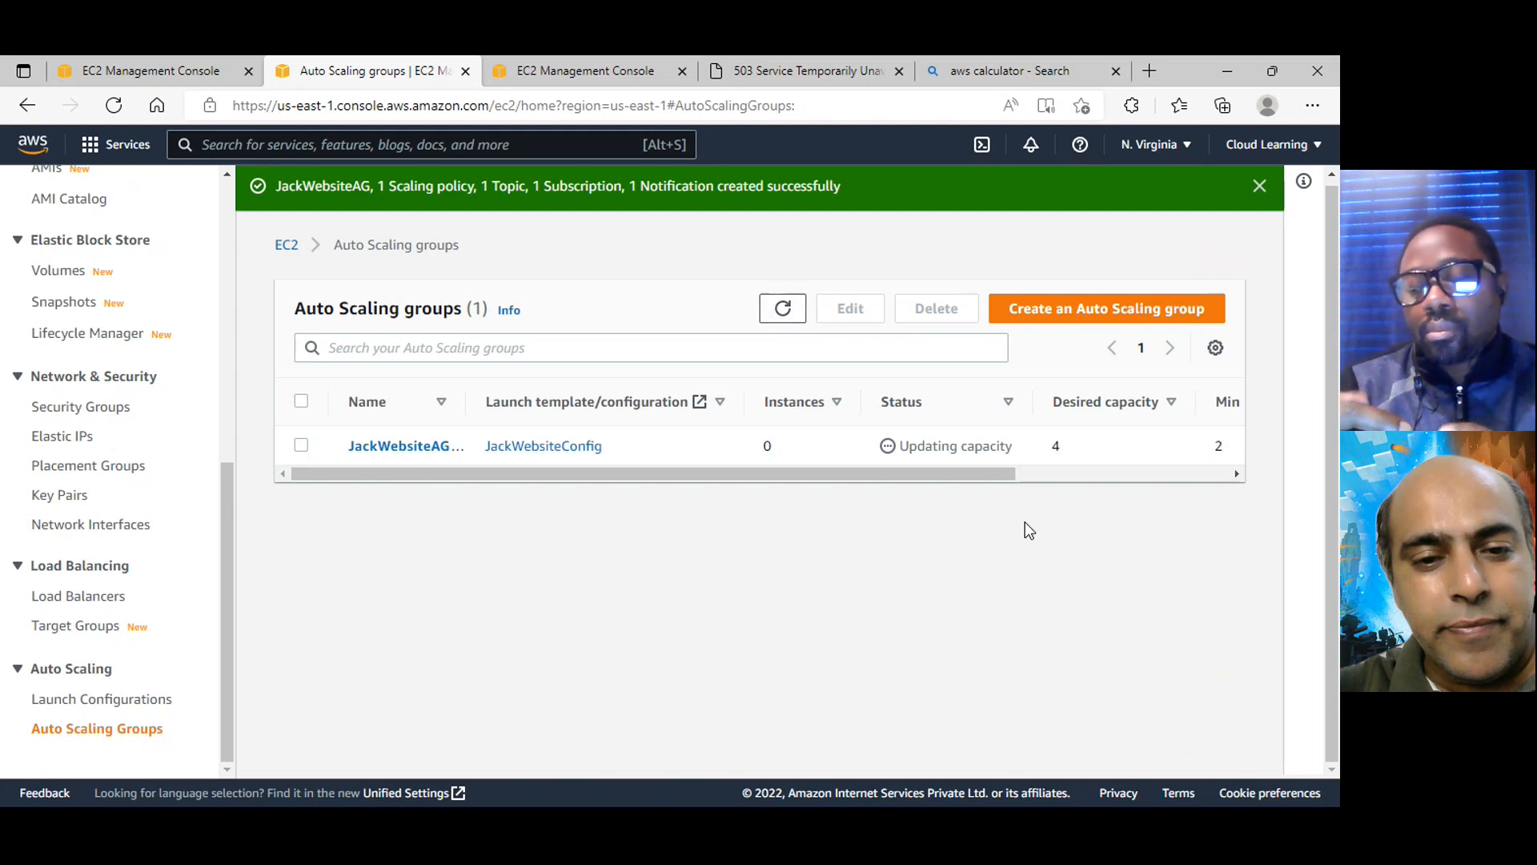
Refresh the Auto Scaling groups list and examine JackWebsiteAG's instance count, capacity limits and group details
click(783, 309)
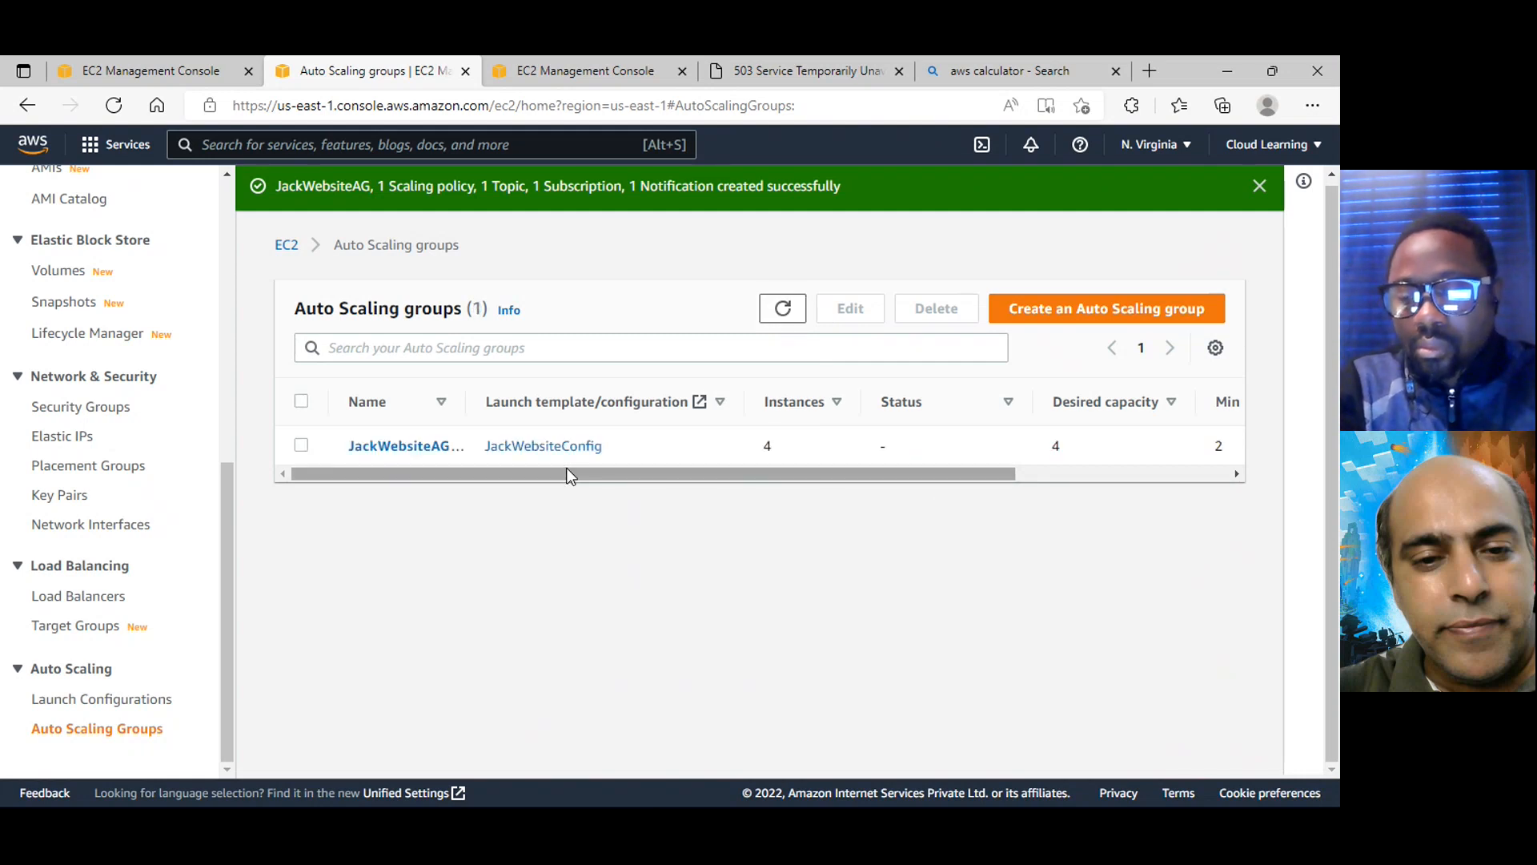
click(301, 445)
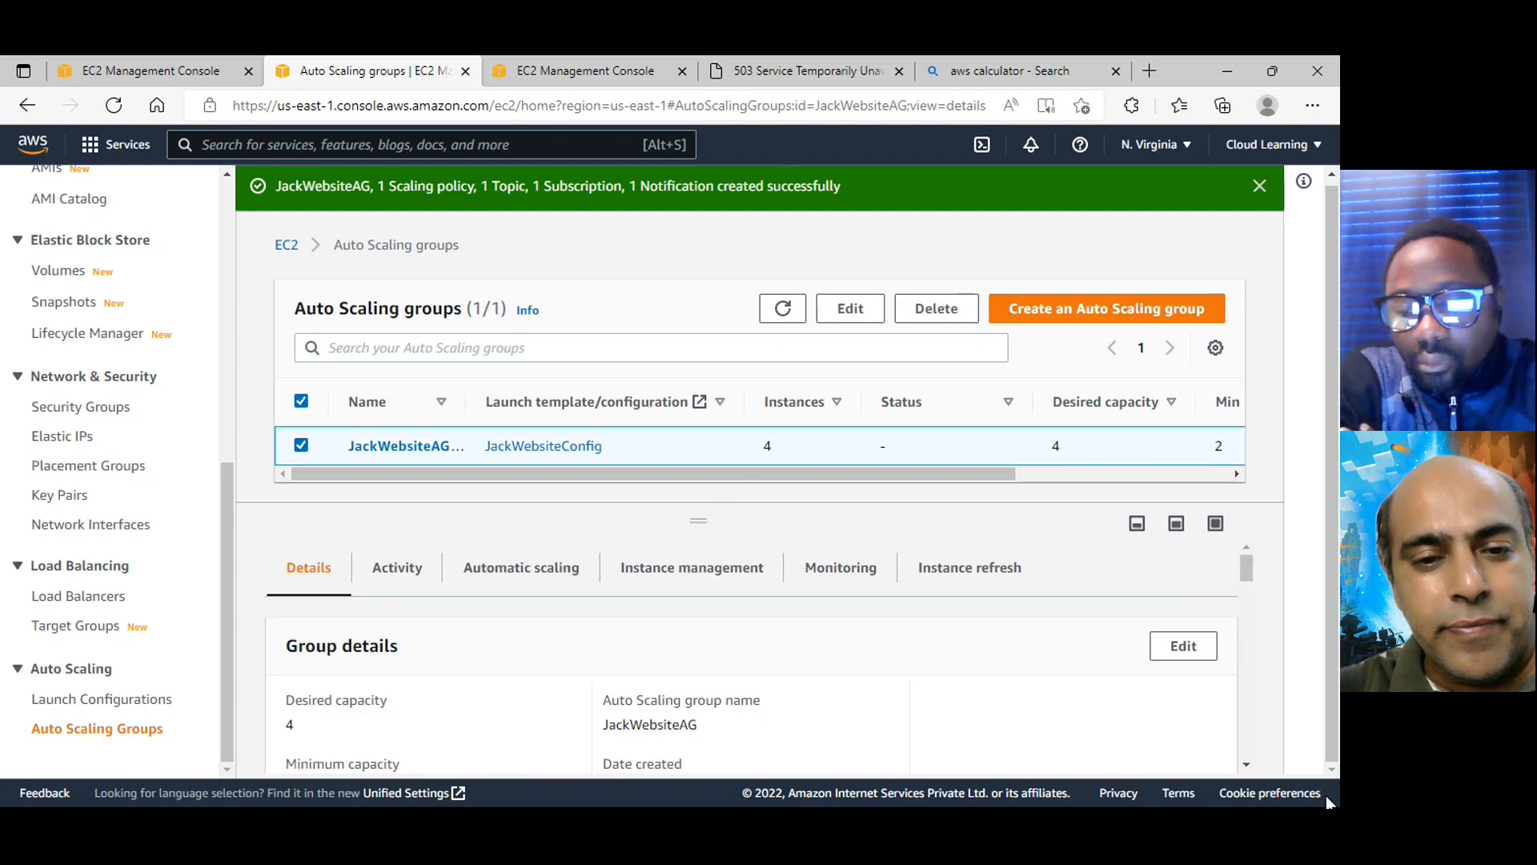
scroll(664, 663, down, 1)
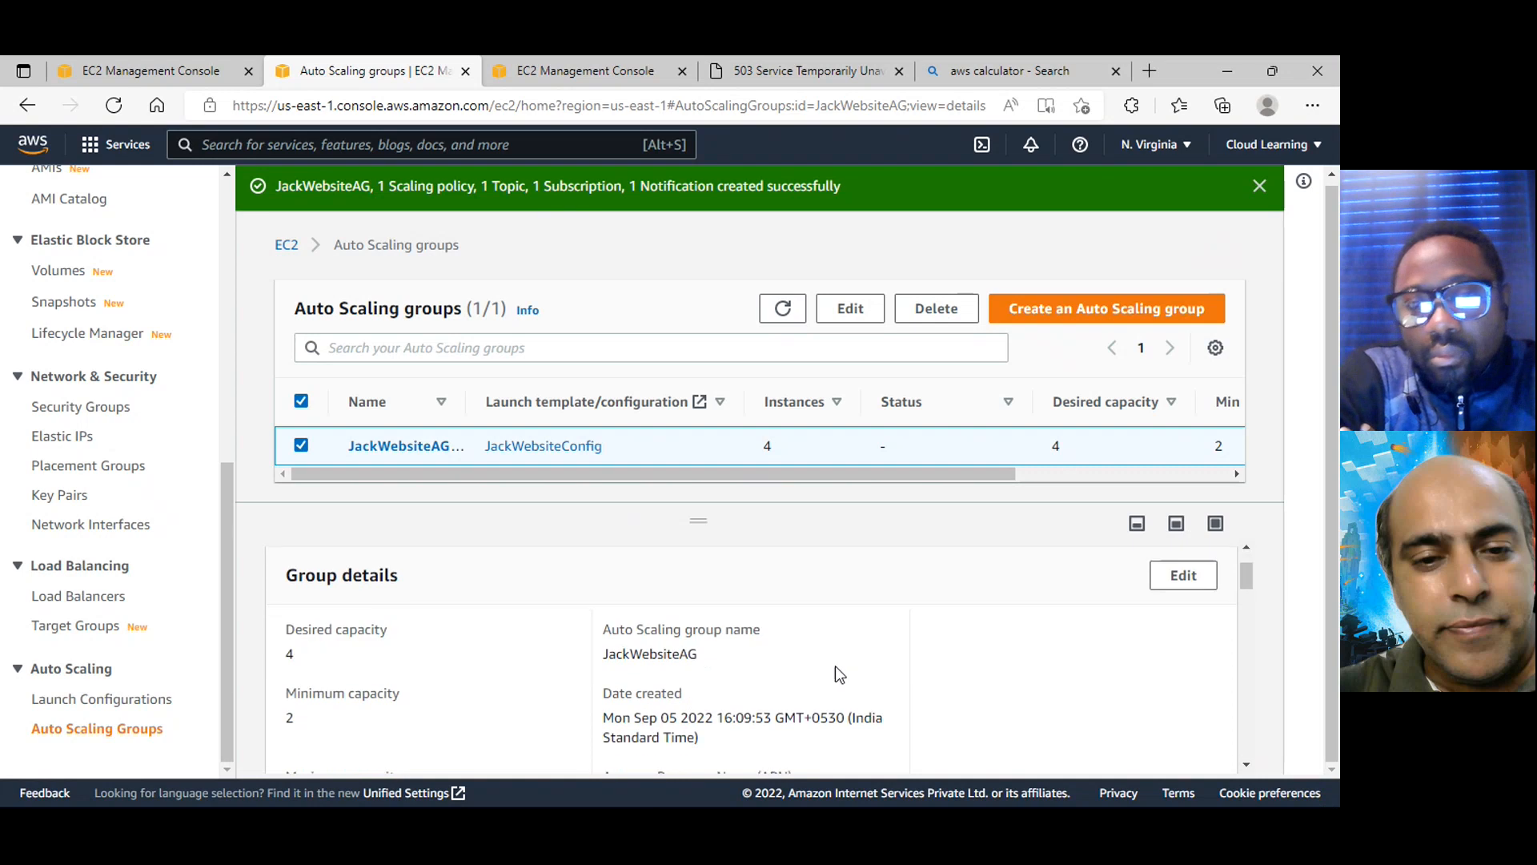
scroll(640, 576, up, 1)
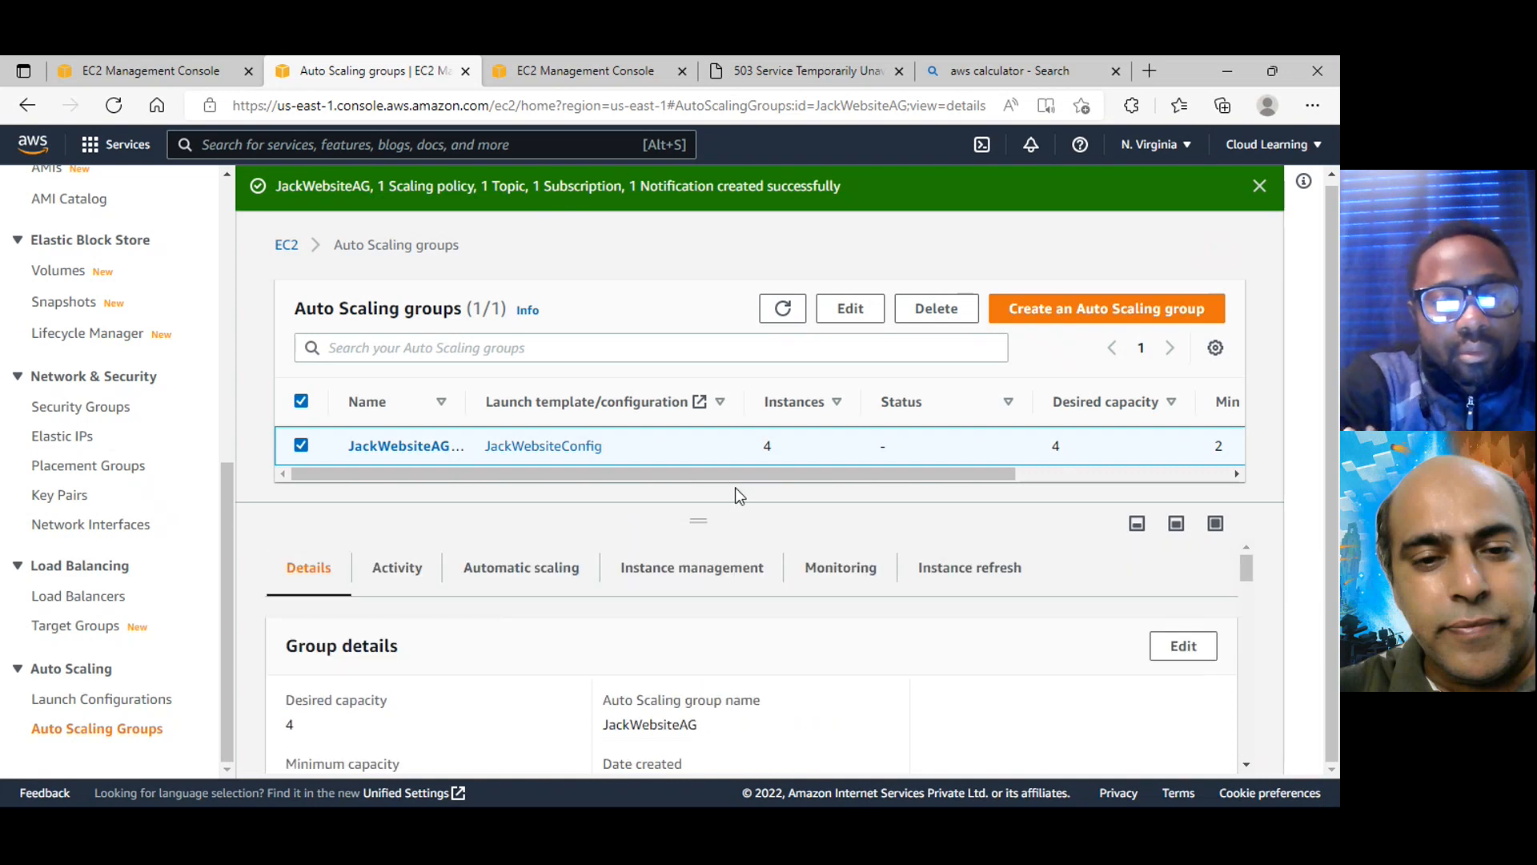
drag(751, 474, 921, 474)
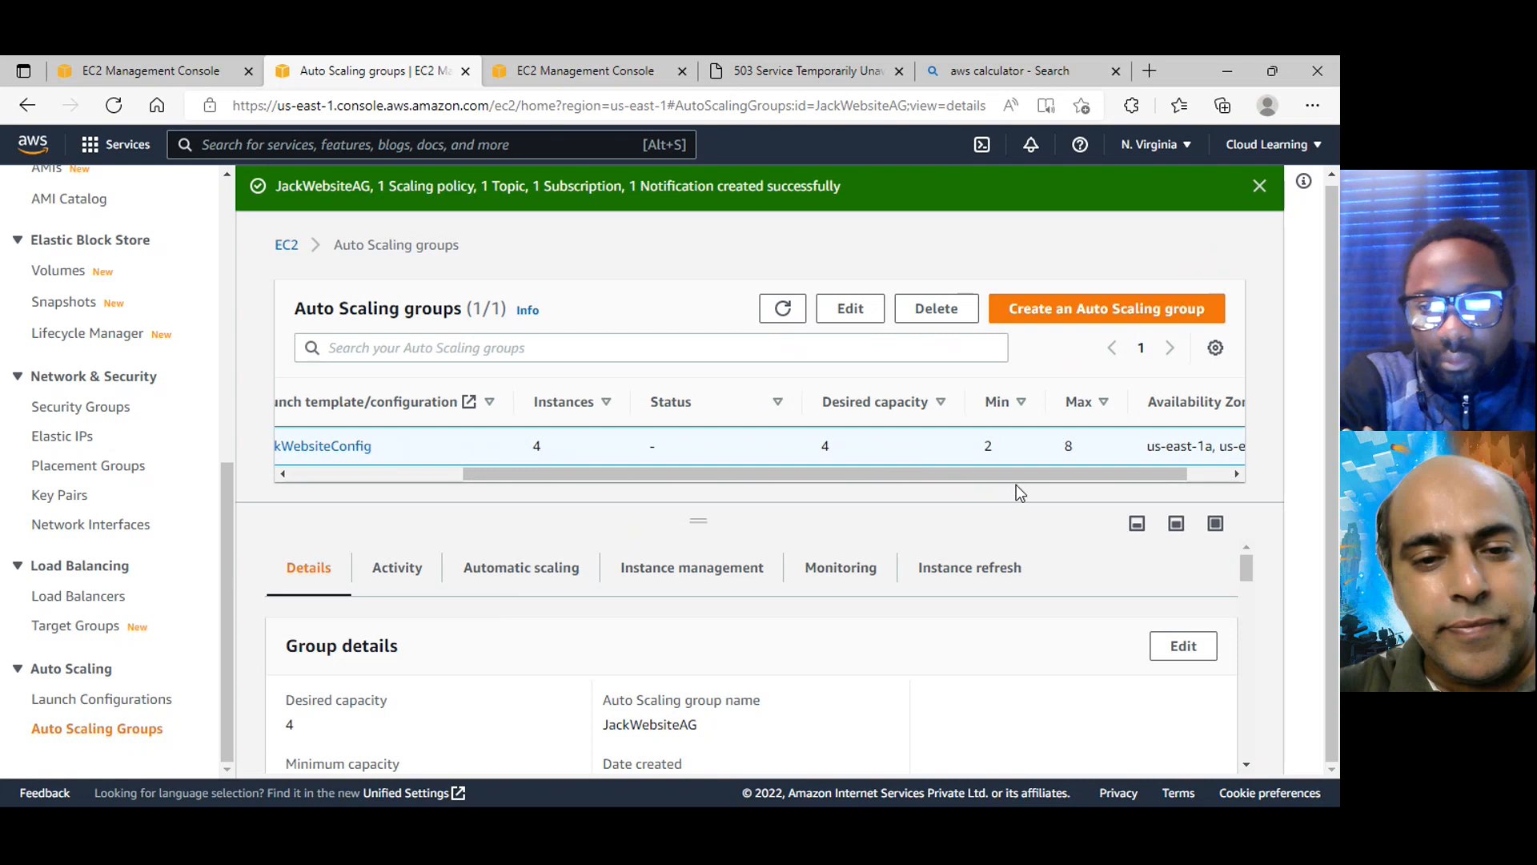
drag(1016, 477, 634, 493)
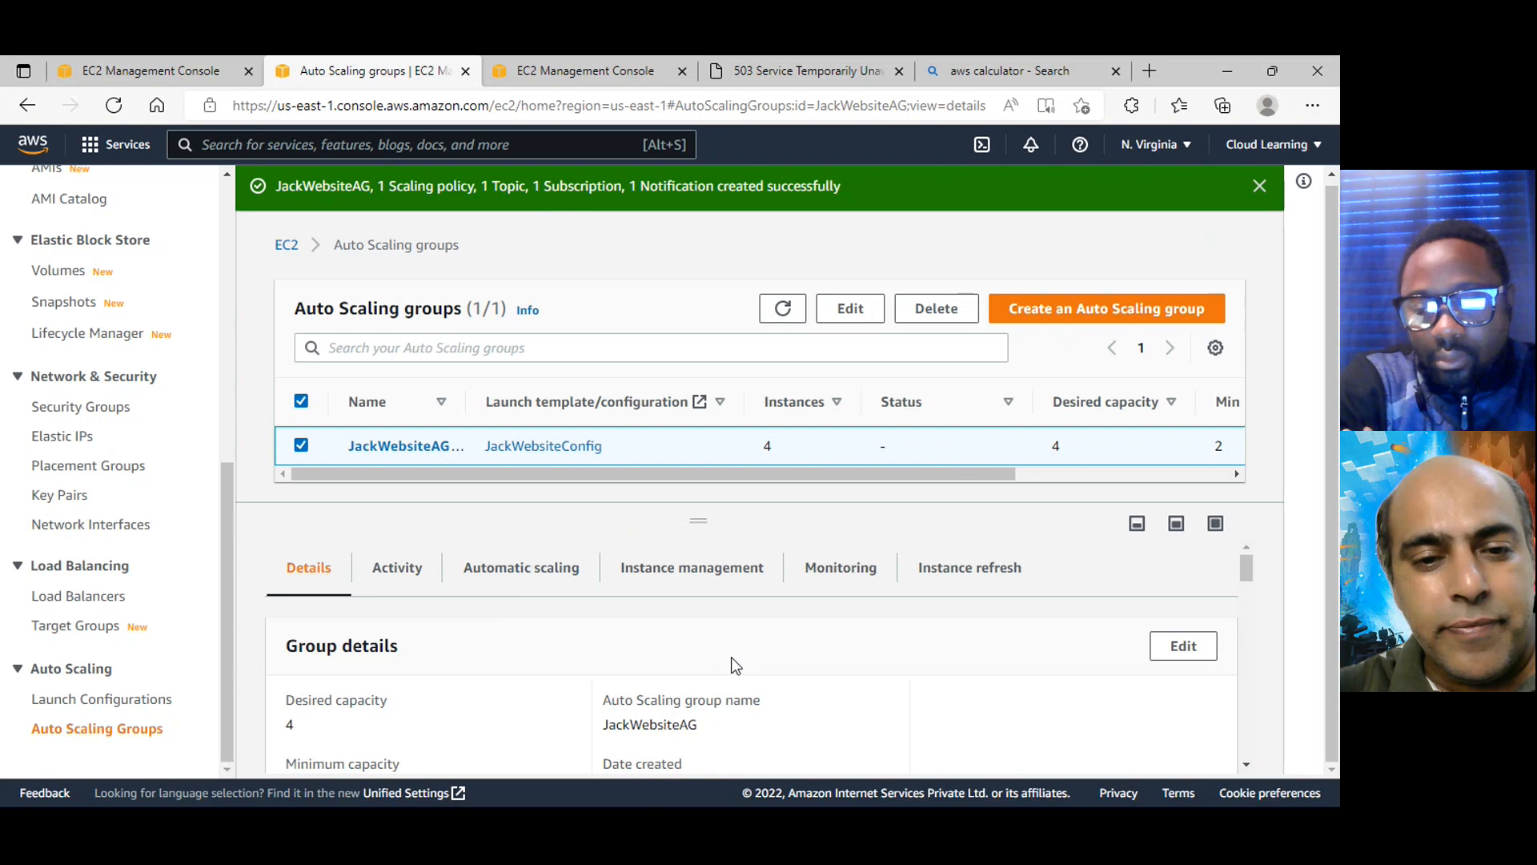
scroll(866, 712, down, 2)
scroll(866, 713, up, 2)
scroll(868, 718, down, 1)
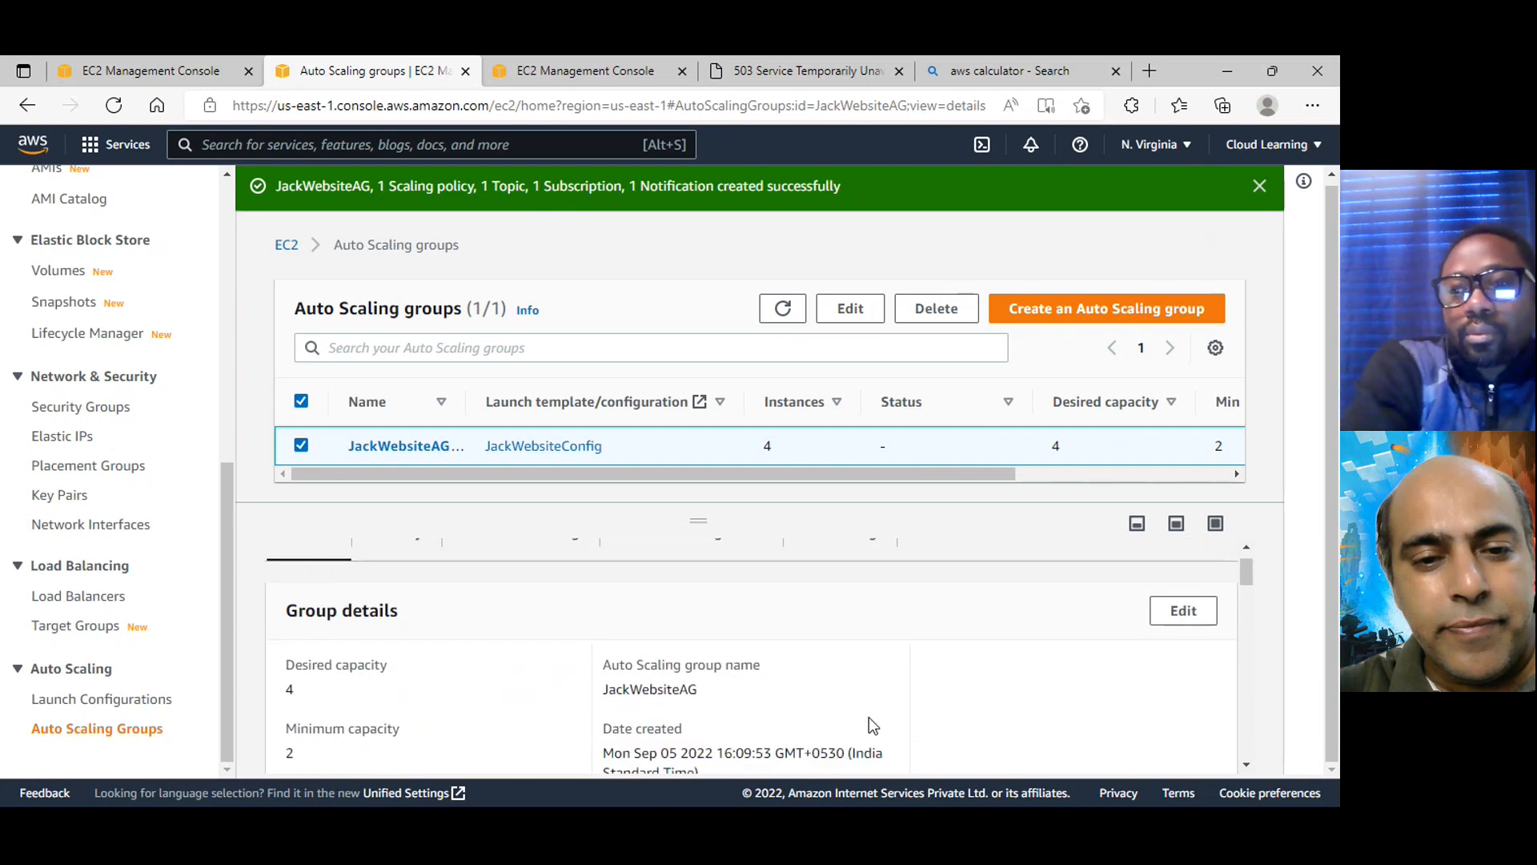
scroll(868, 717, up, 1)
Open JackWebsiteAG's activity in an enlarged details pane and examine its notifications and instance launch history
click(420, 578)
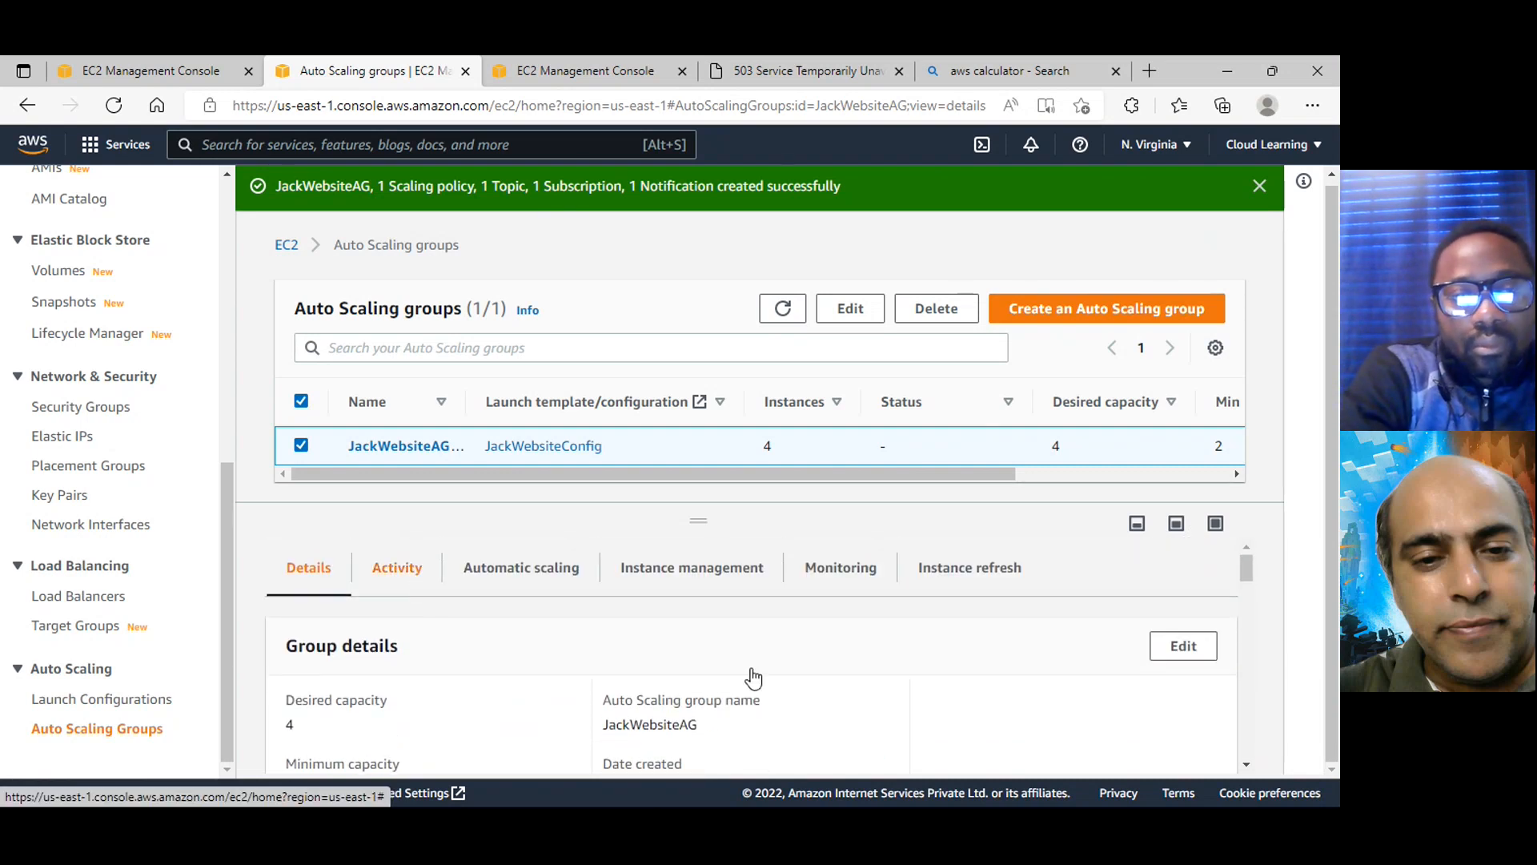
drag(704, 502, 704, 390)
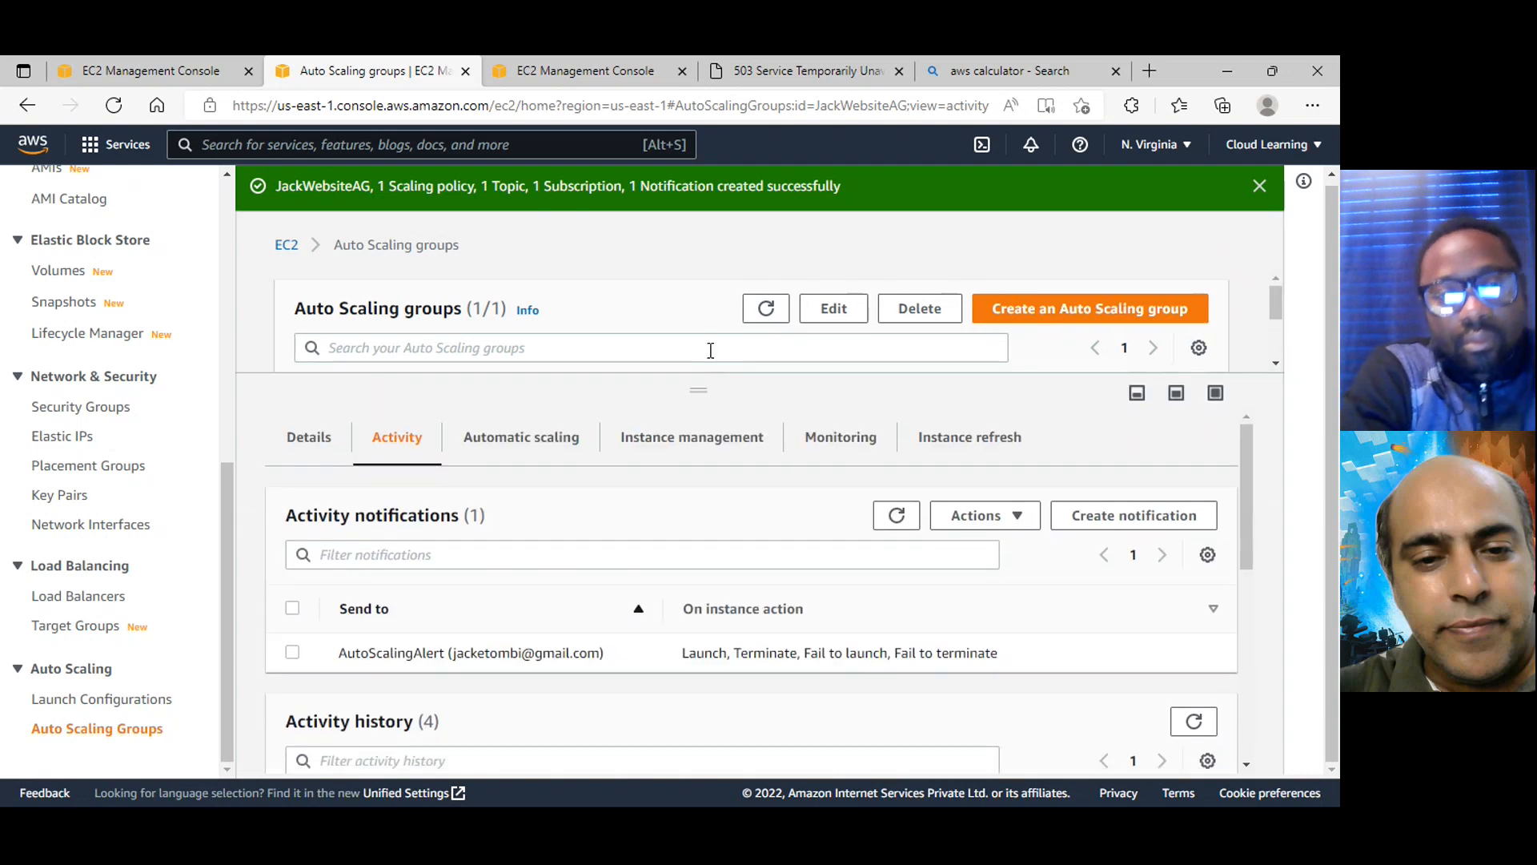
scroll(881, 720, down, 4)
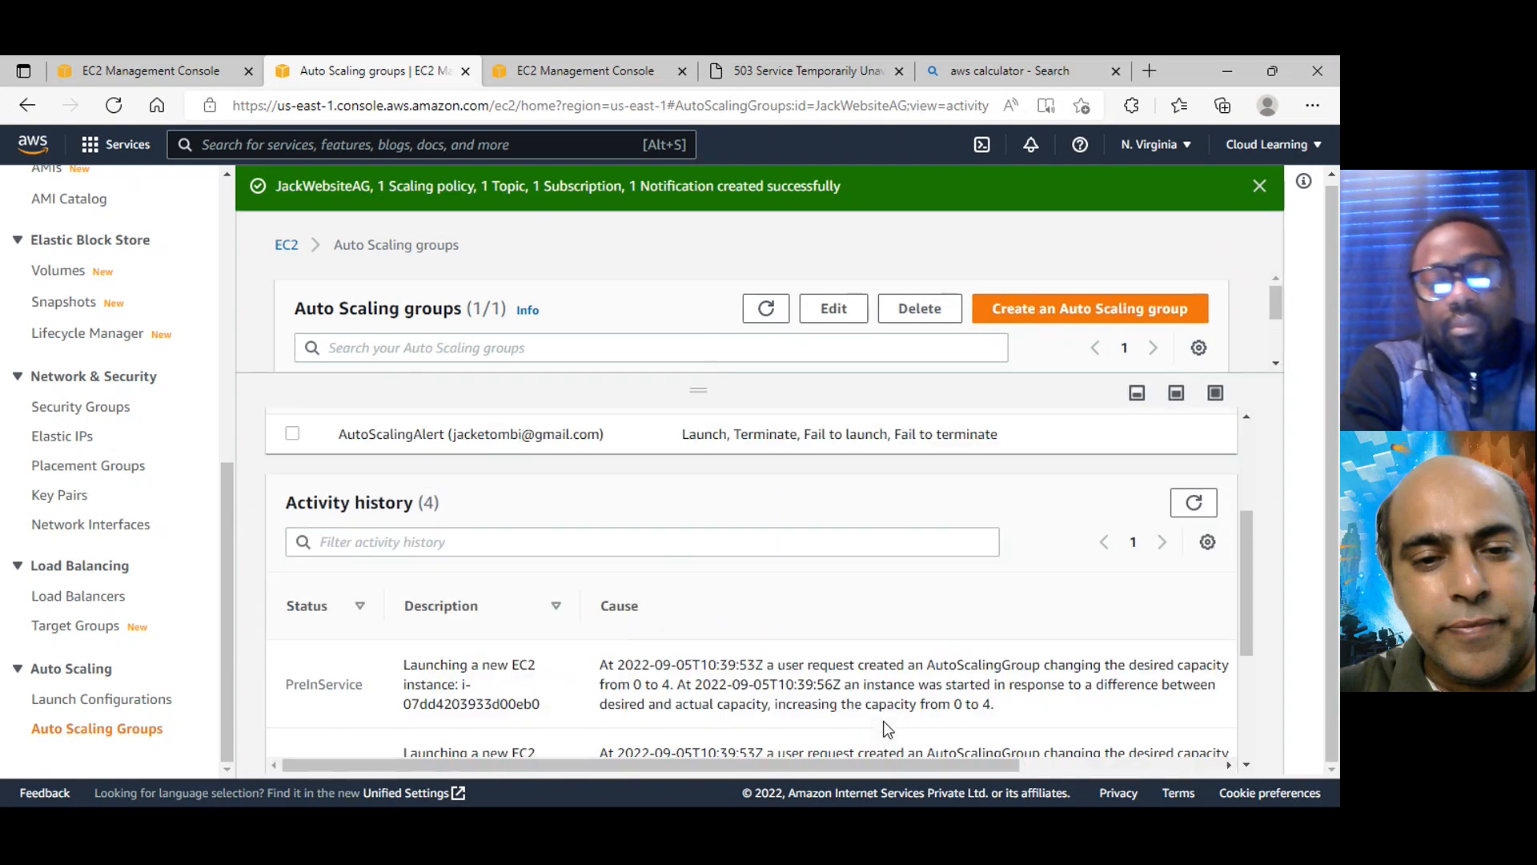
scroll(879, 730, down, 2)
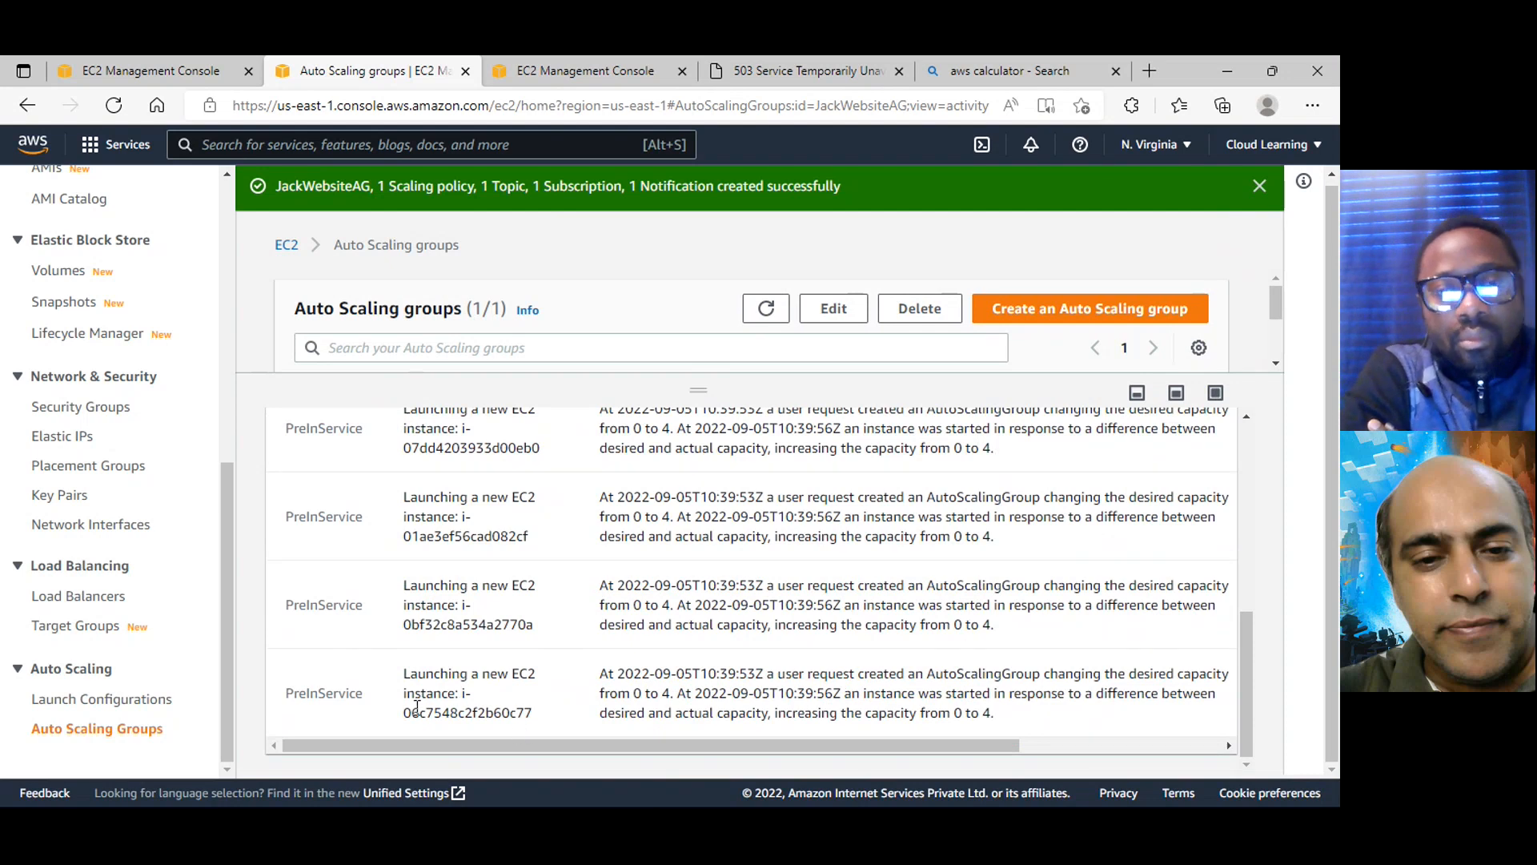
scroll(442, 584, up, 1)
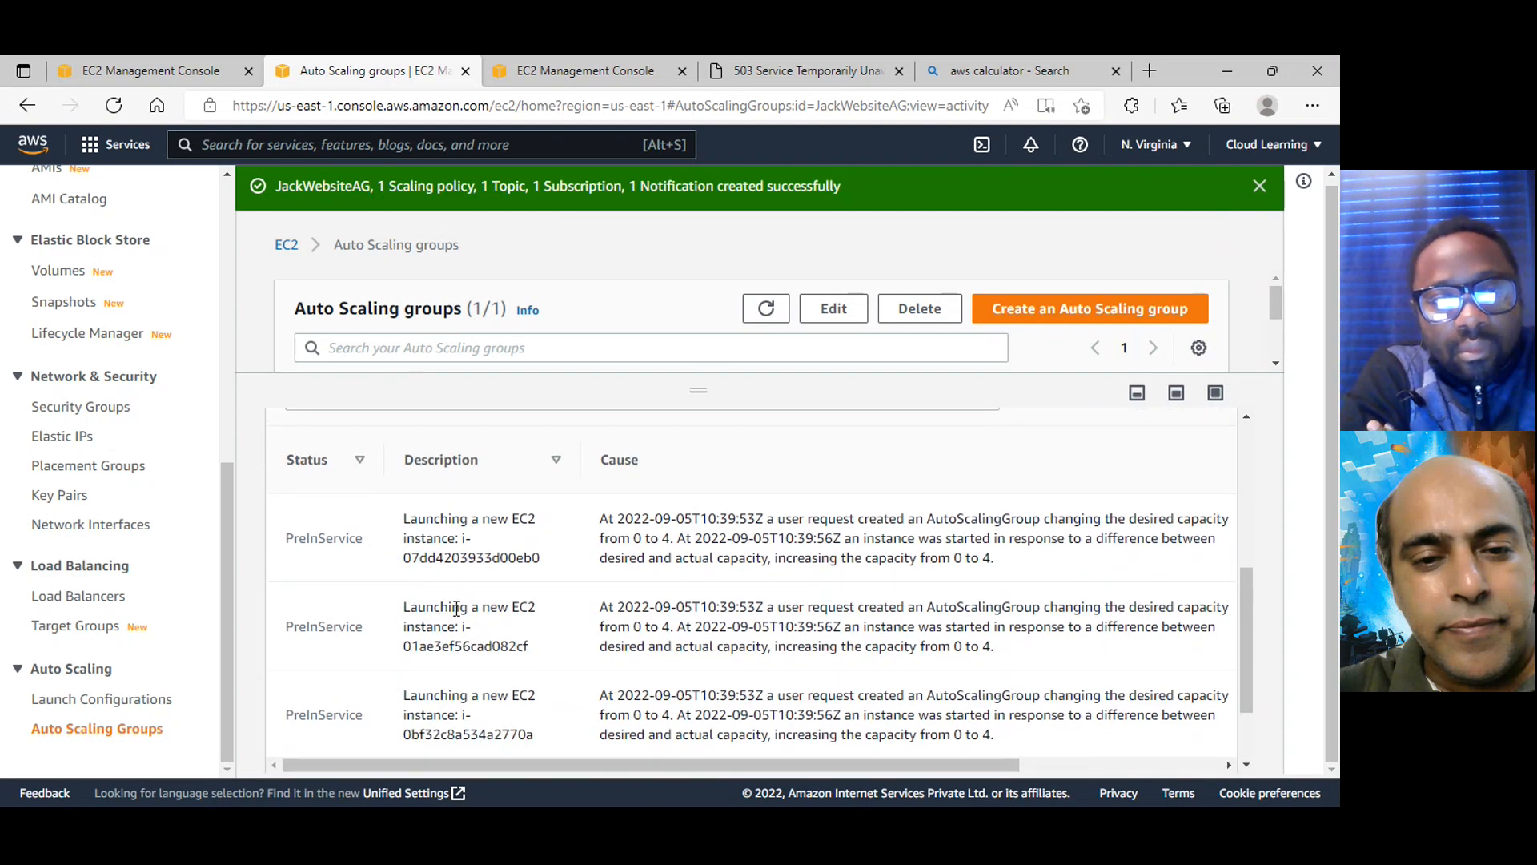
scroll(513, 657, down, 1)
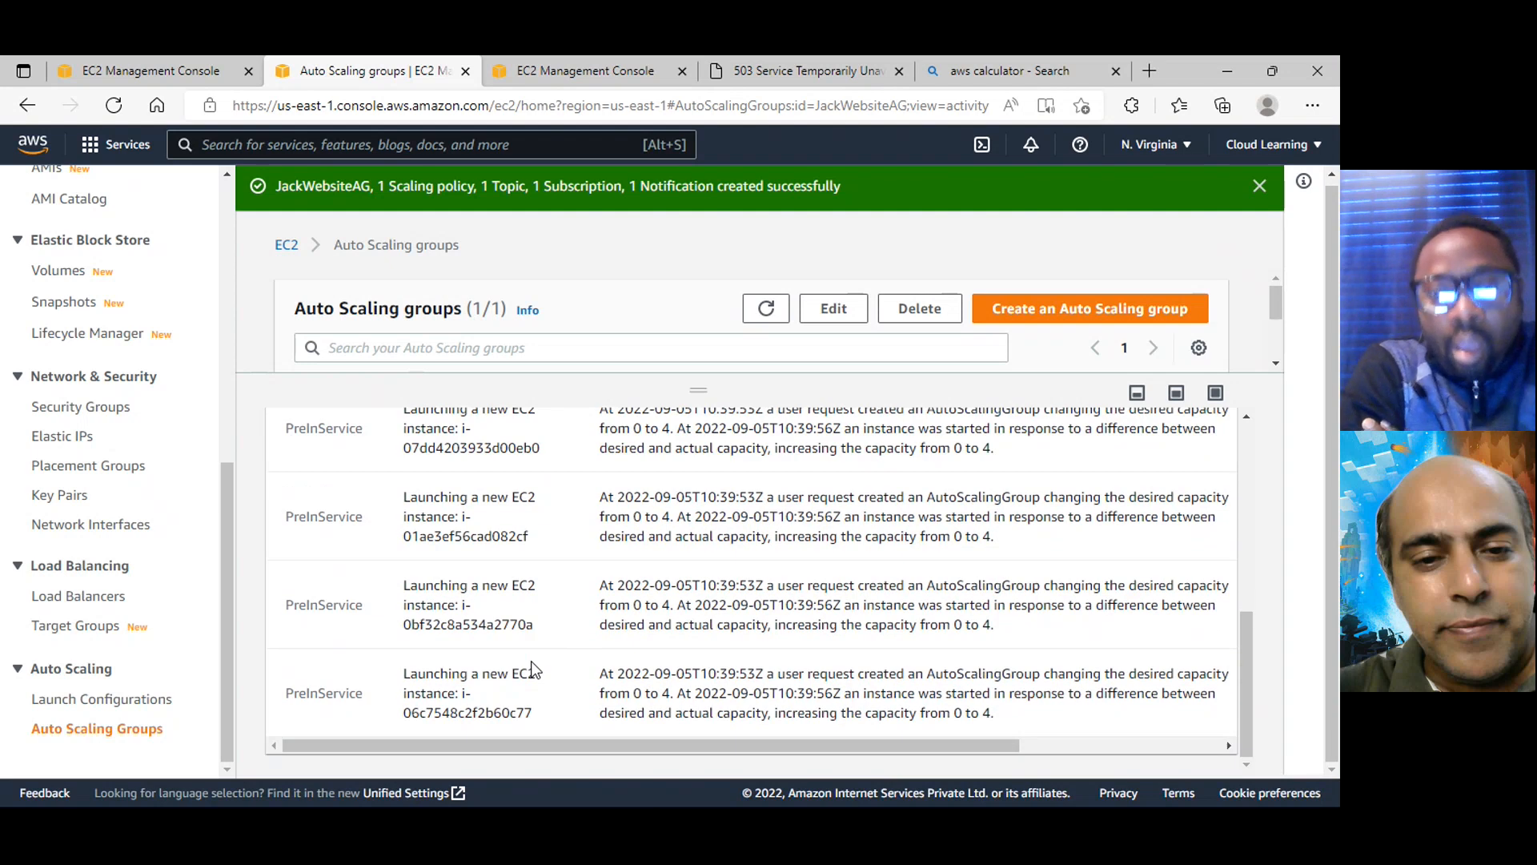
scroll(534, 670, up, 1)
scroll(534, 670, up, 2)
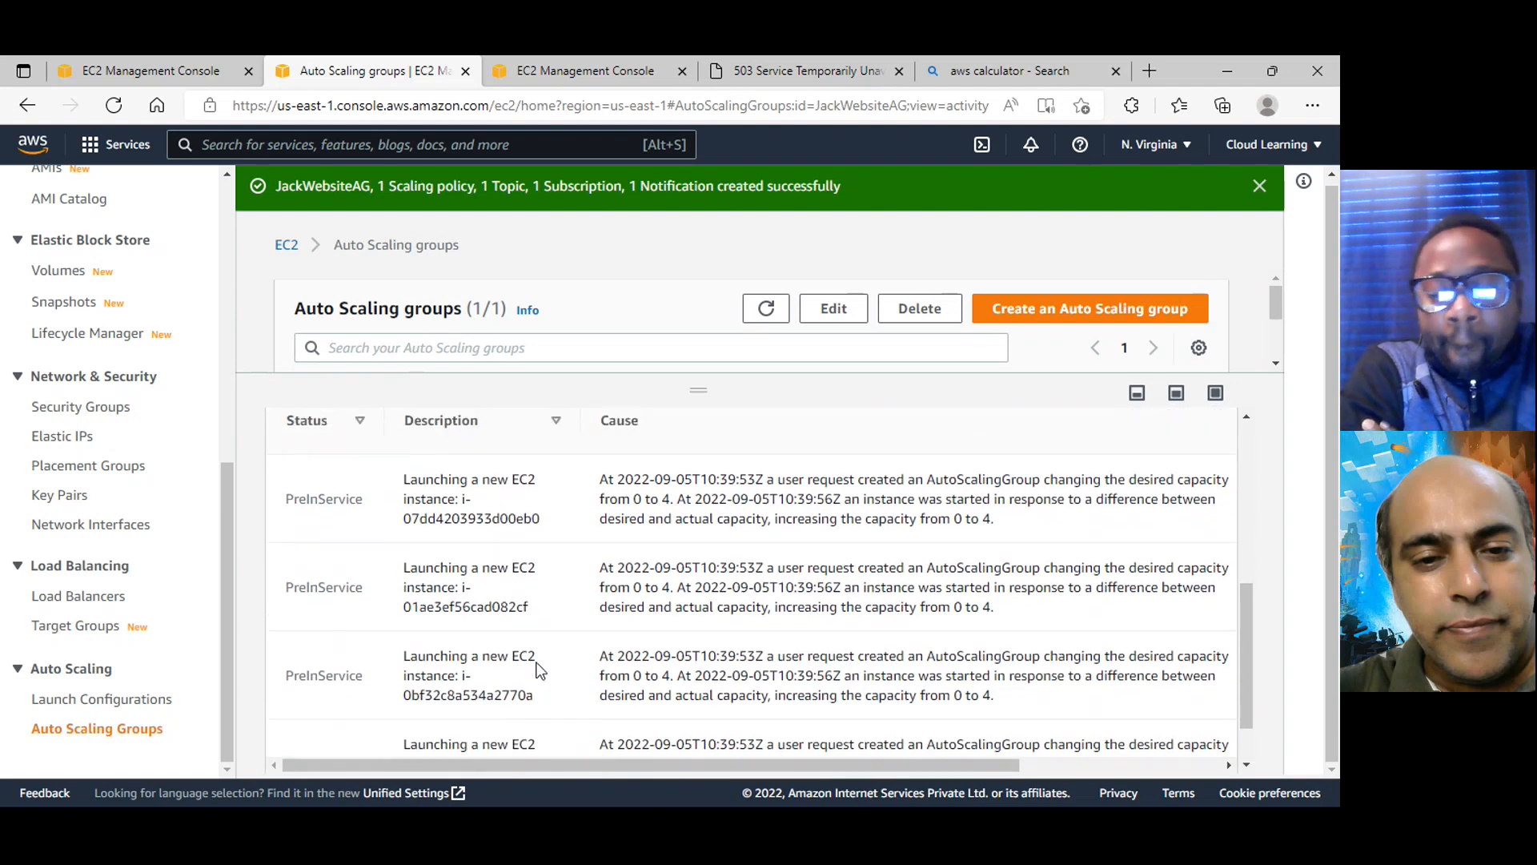
scroll(561, 672, up, 2)
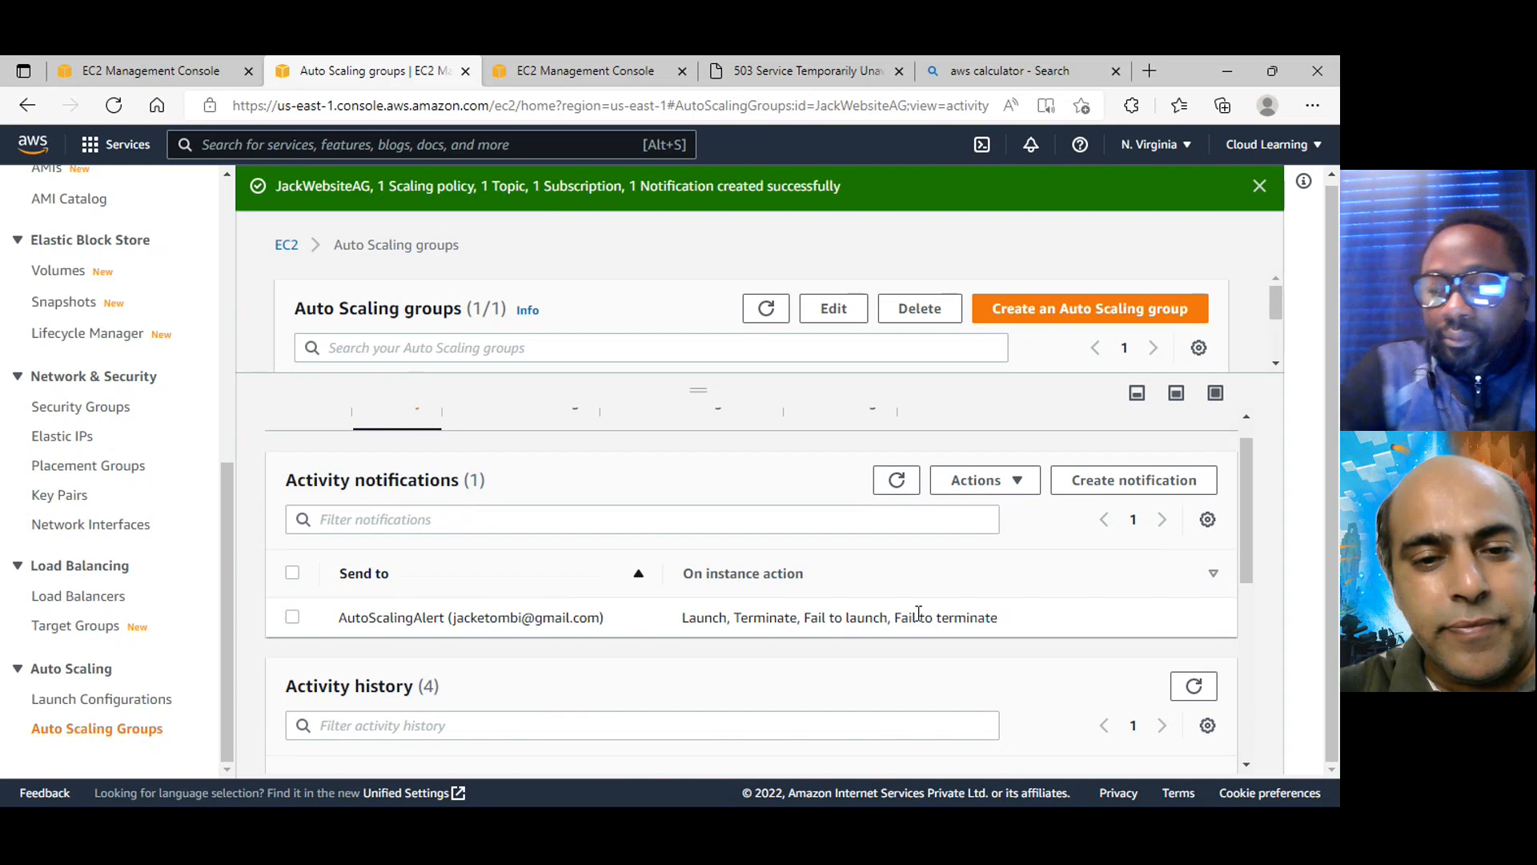
scroll(914, 617, up, 1)
Review JackWebsiteAG's automatic scaling settings, covering the dynamic and predictive scaling policies and the scheduled actions
click(548, 449)
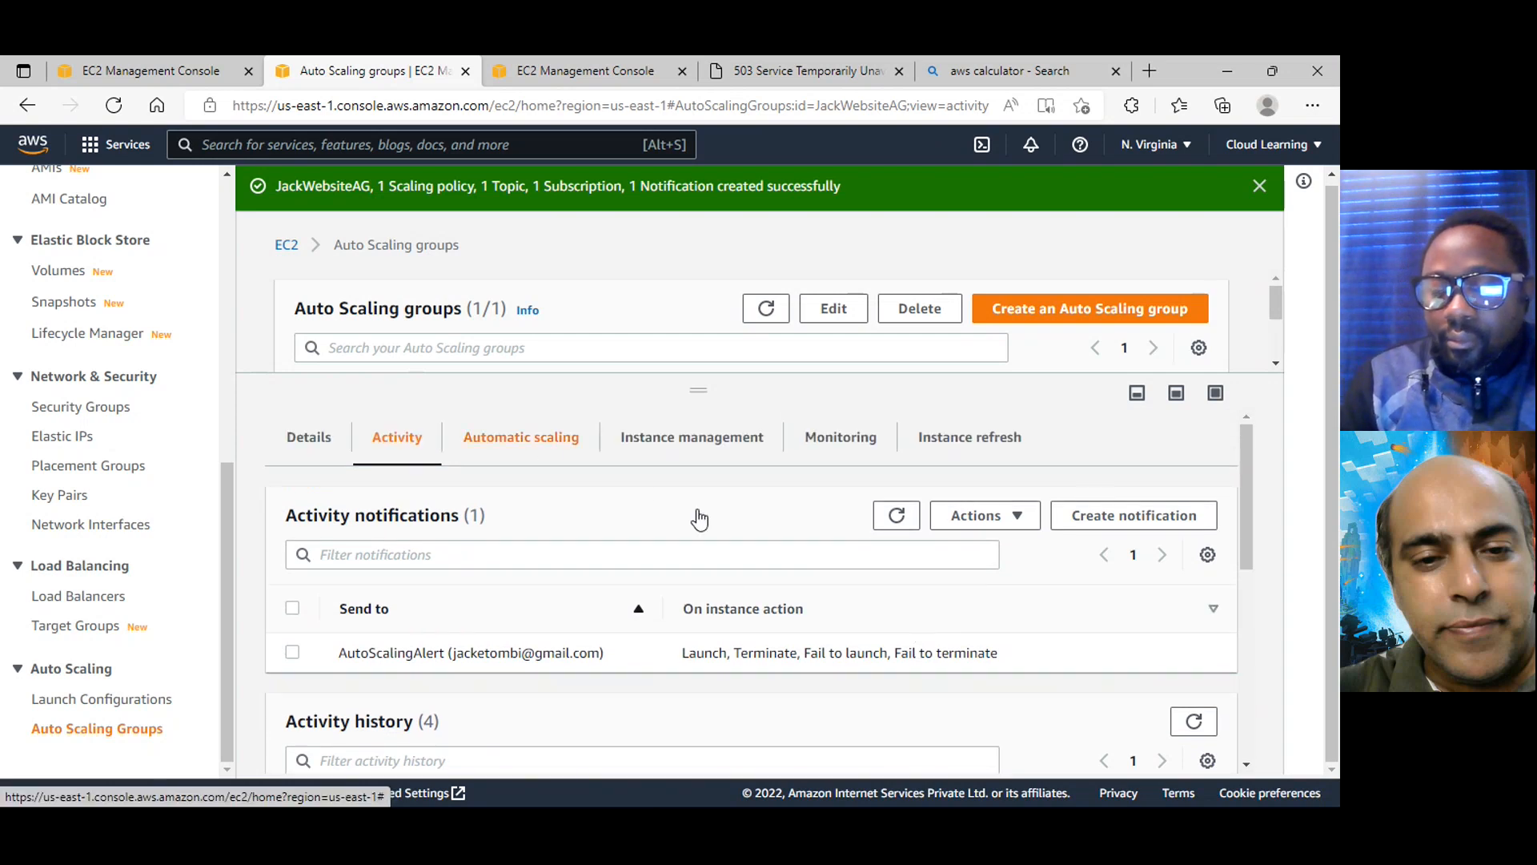
scroll(822, 570, down, 5)
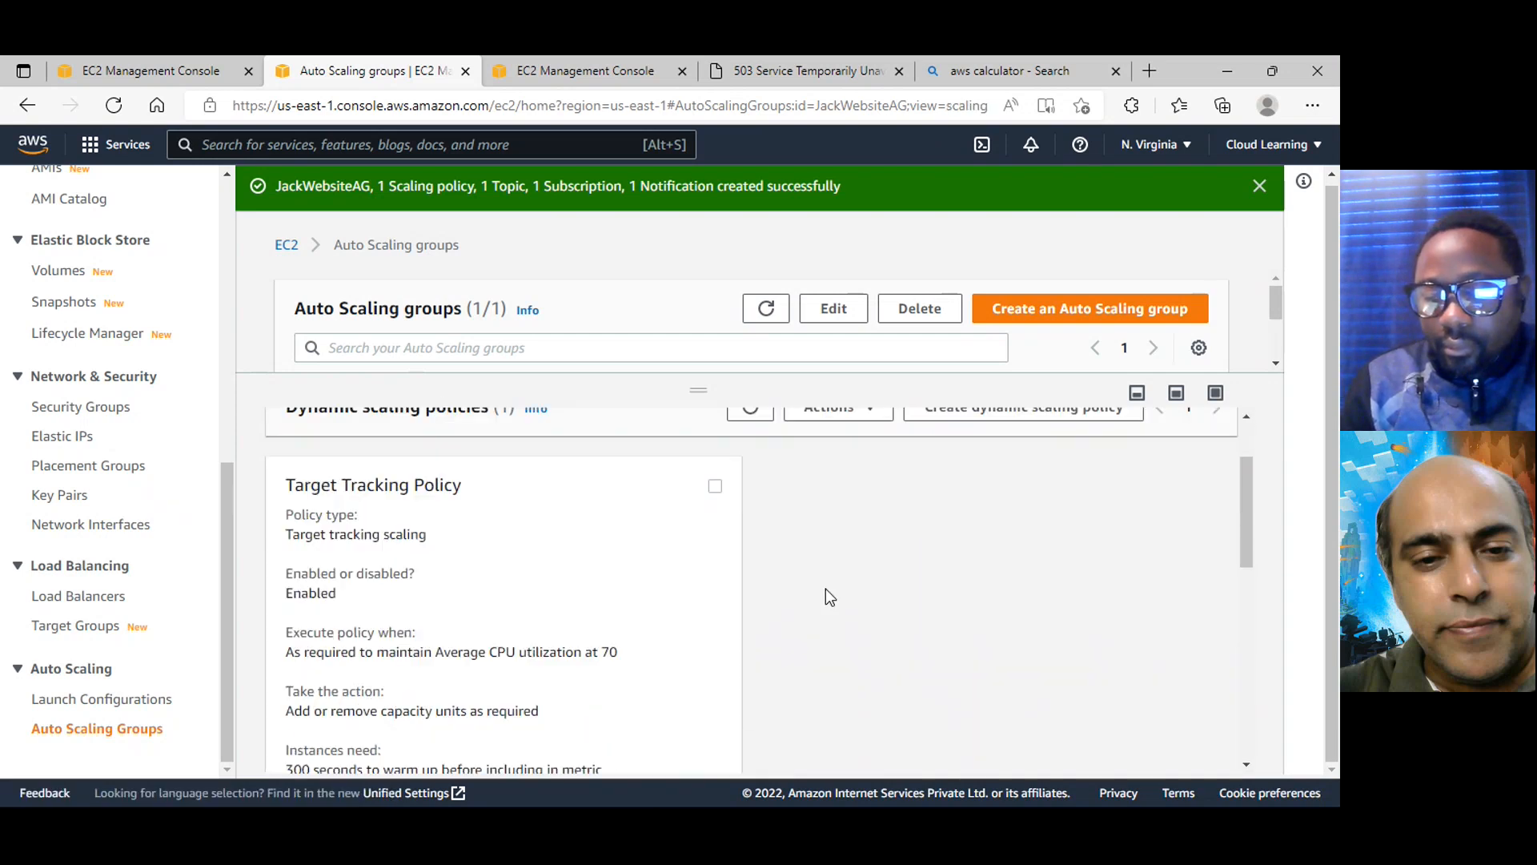
scroll(831, 603, down, 5)
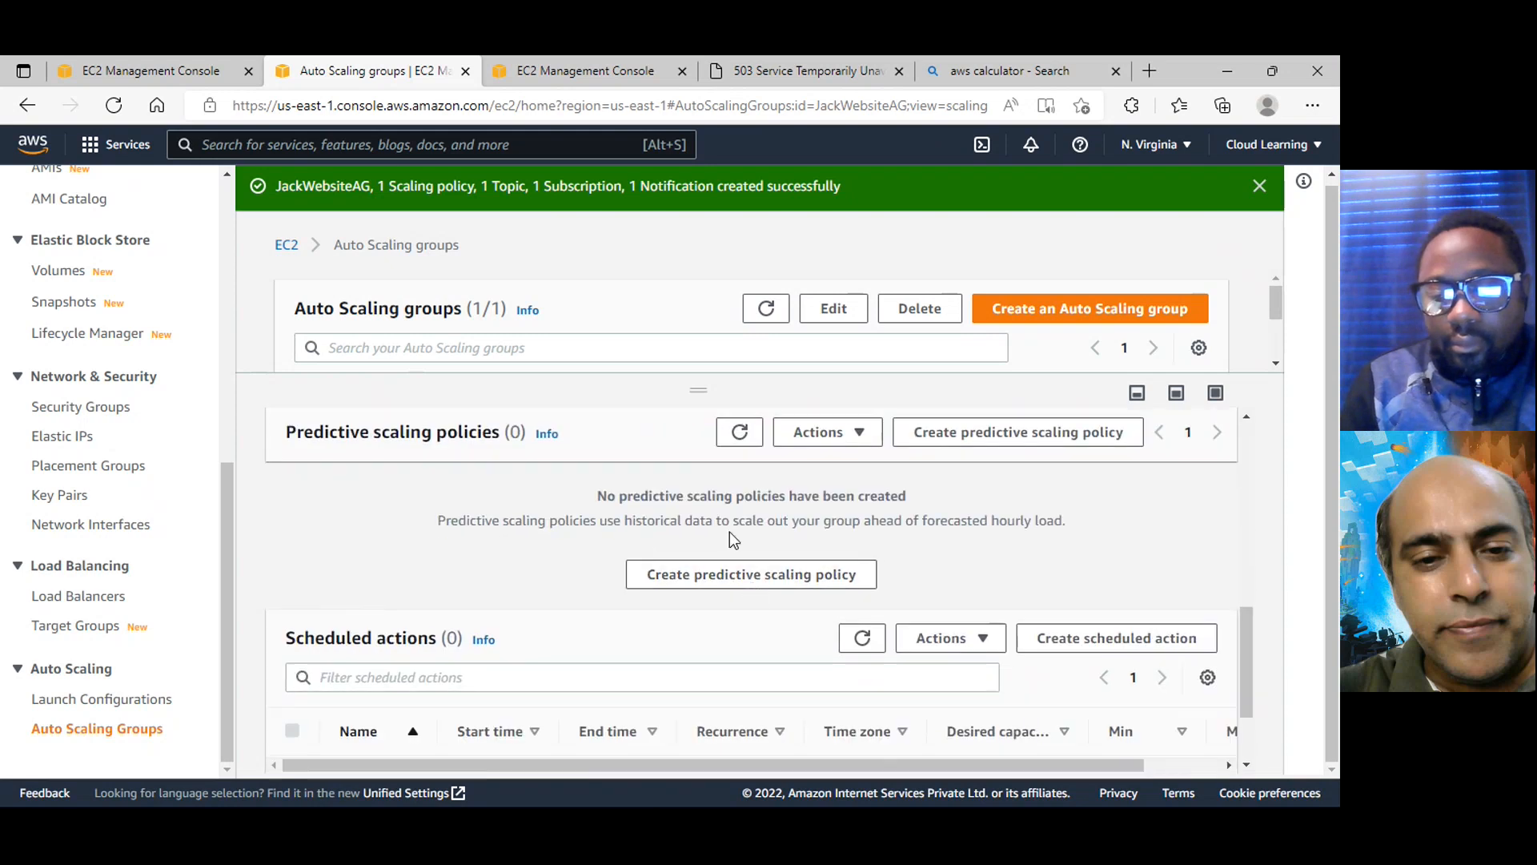
scroll(951, 667, up, 10)
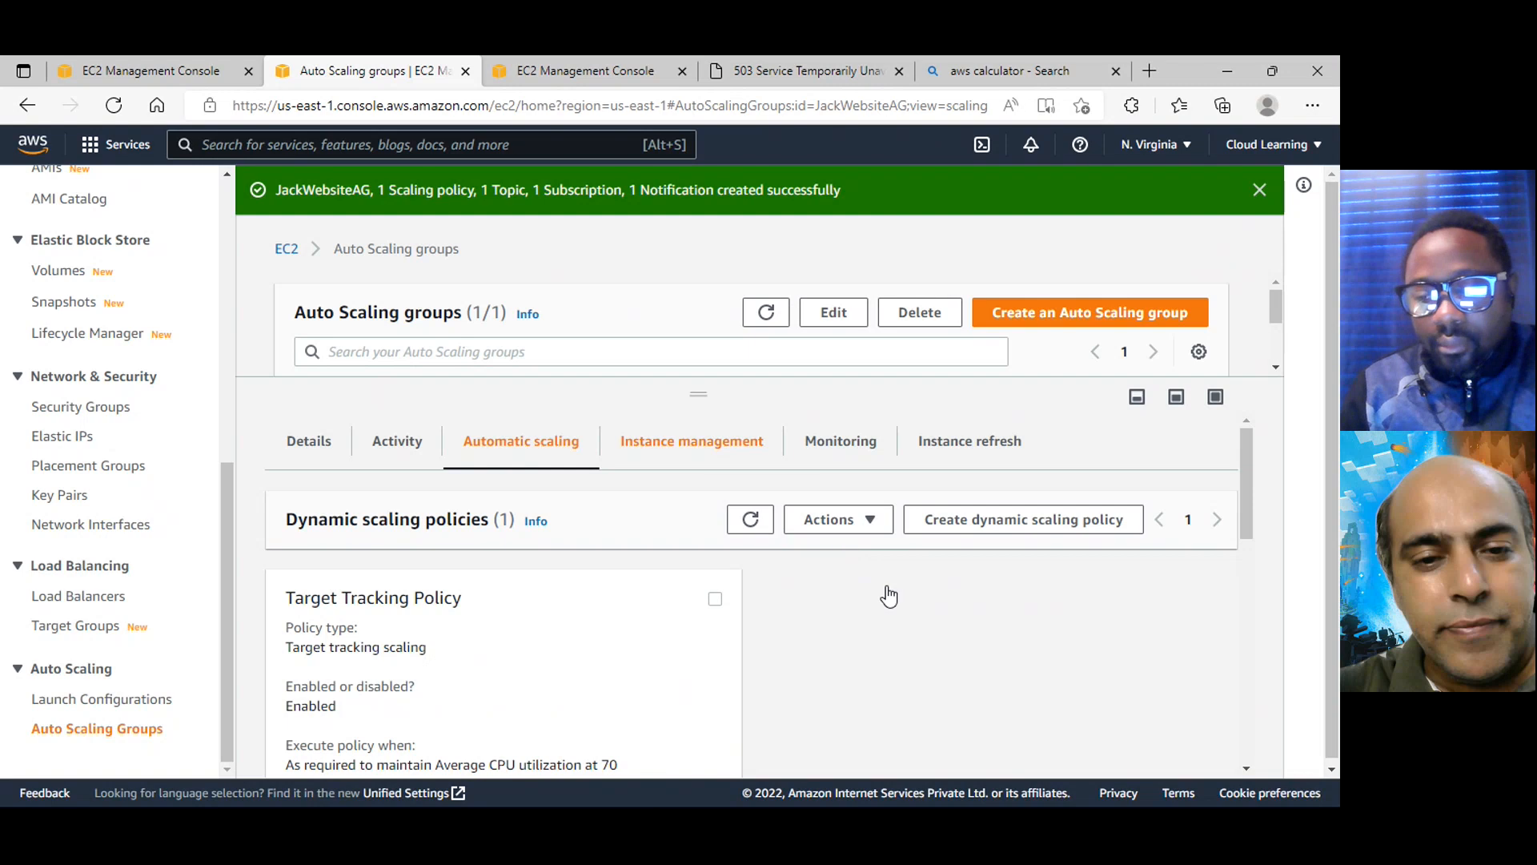
Examine JackWebsiteAG's instance management details, including each instance's lifecycle, type and launch configuration, and the lifecycle hooks
click(708, 442)
scroll(892, 585, down, 5)
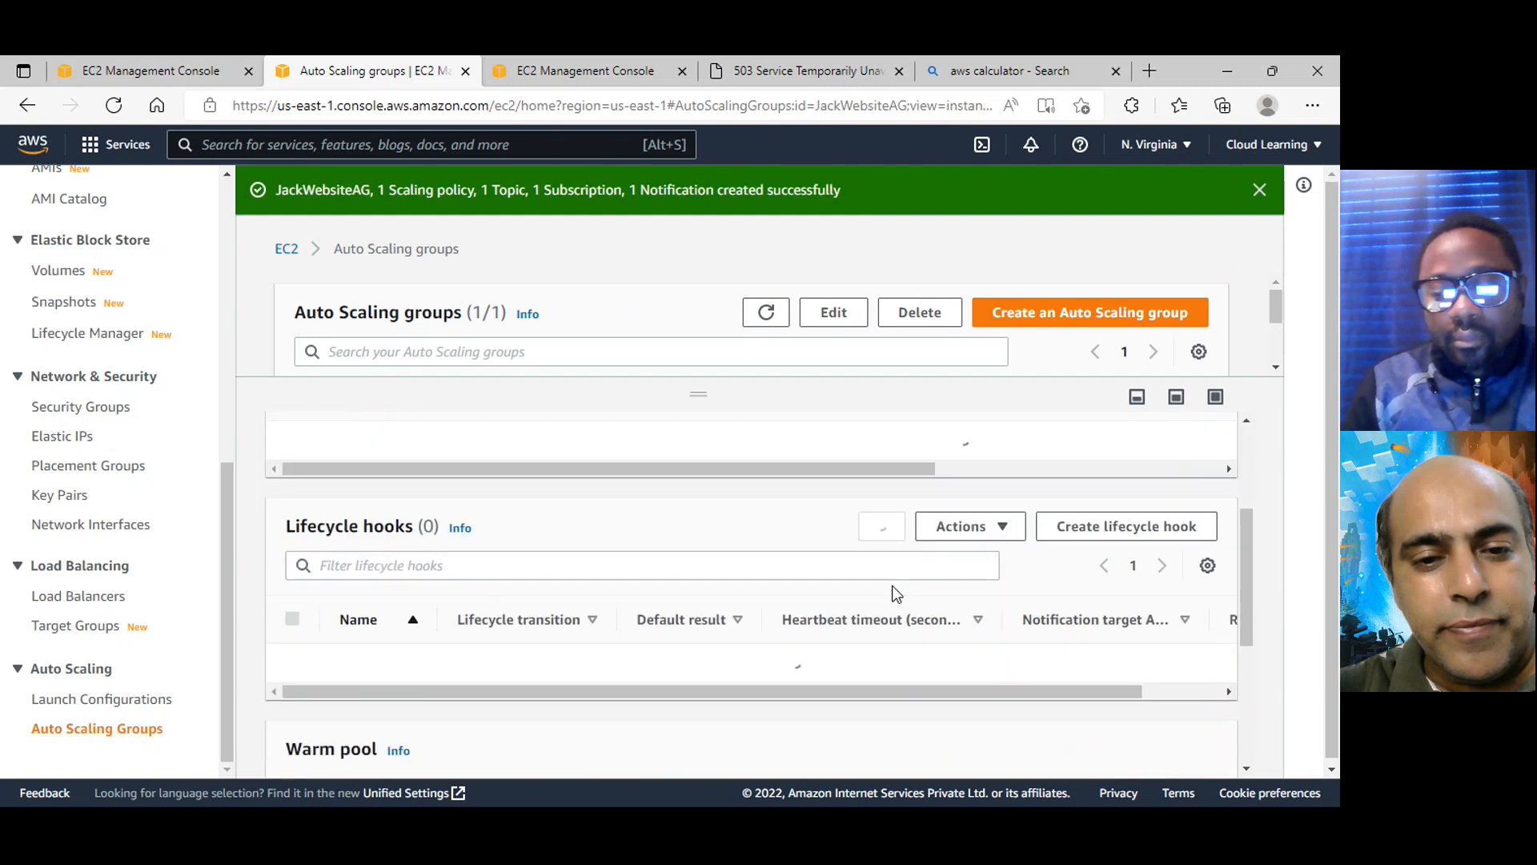
scroll(892, 591, up, 3)
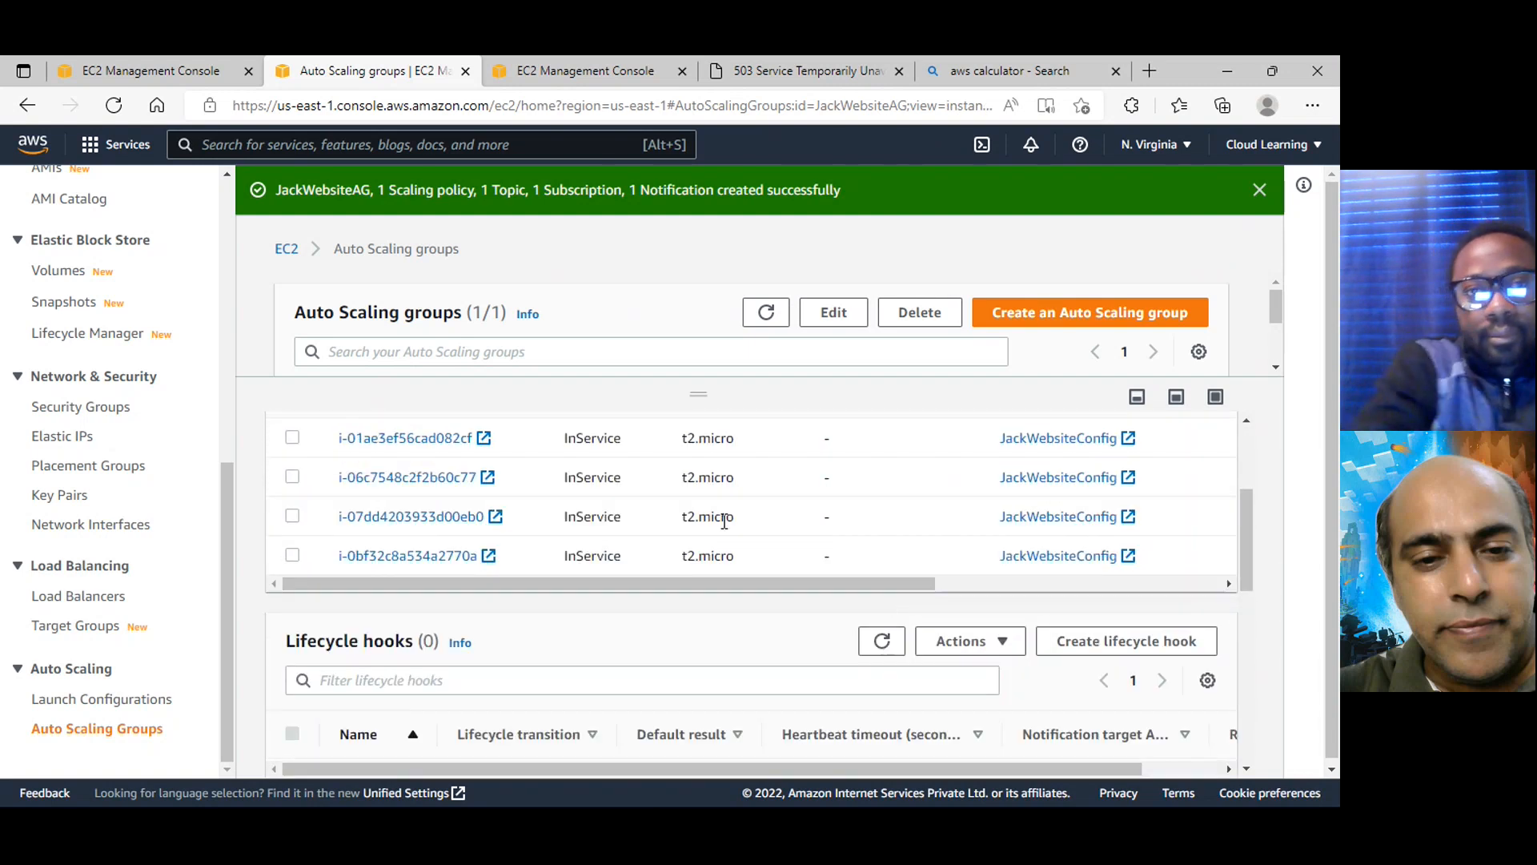
scroll(723, 521, up, 1)
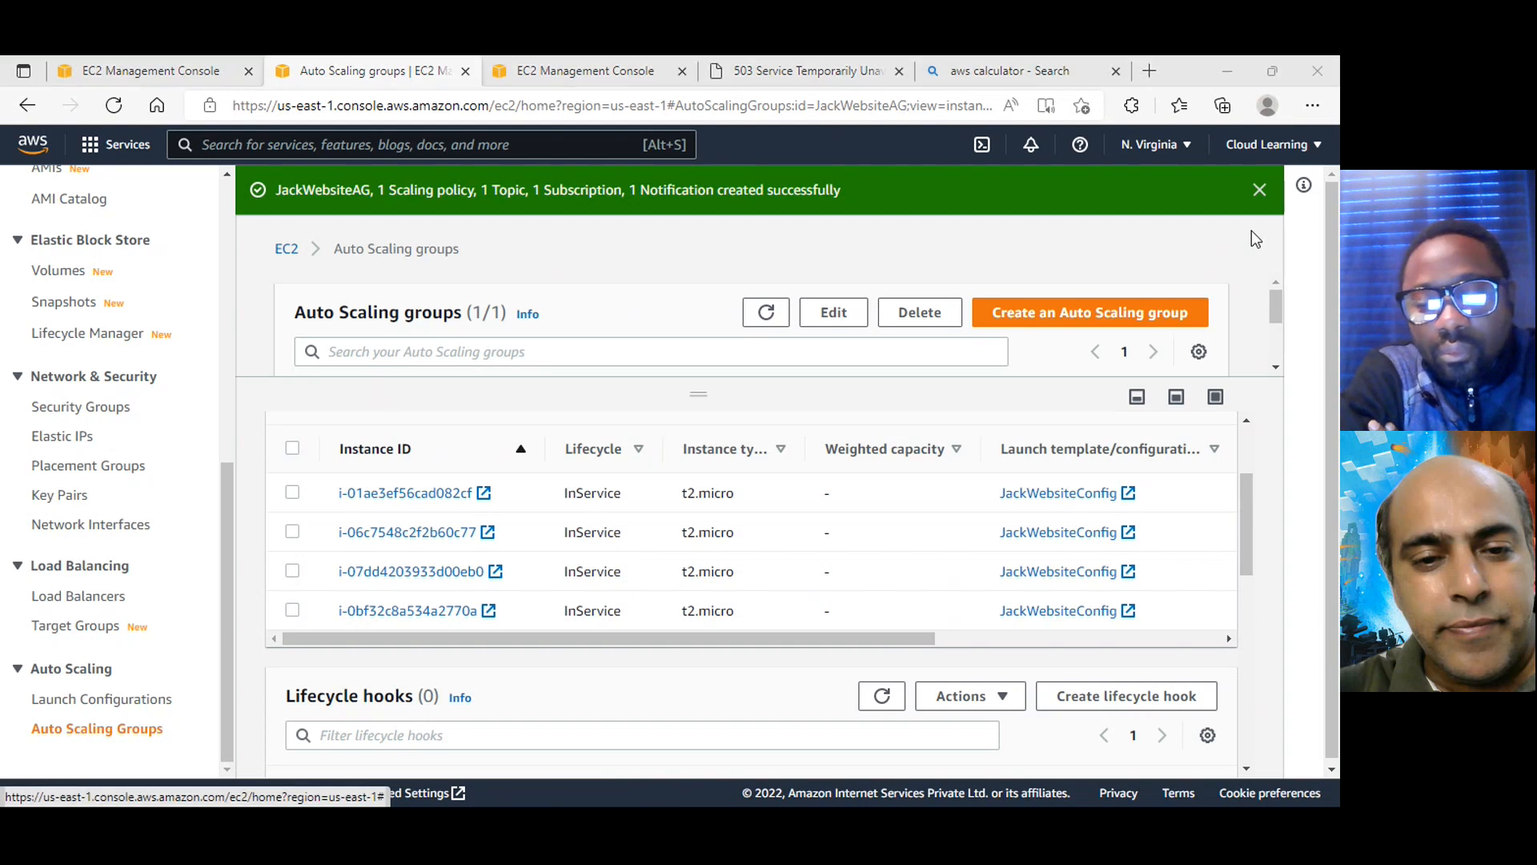
scroll(1070, 511, up, 2)
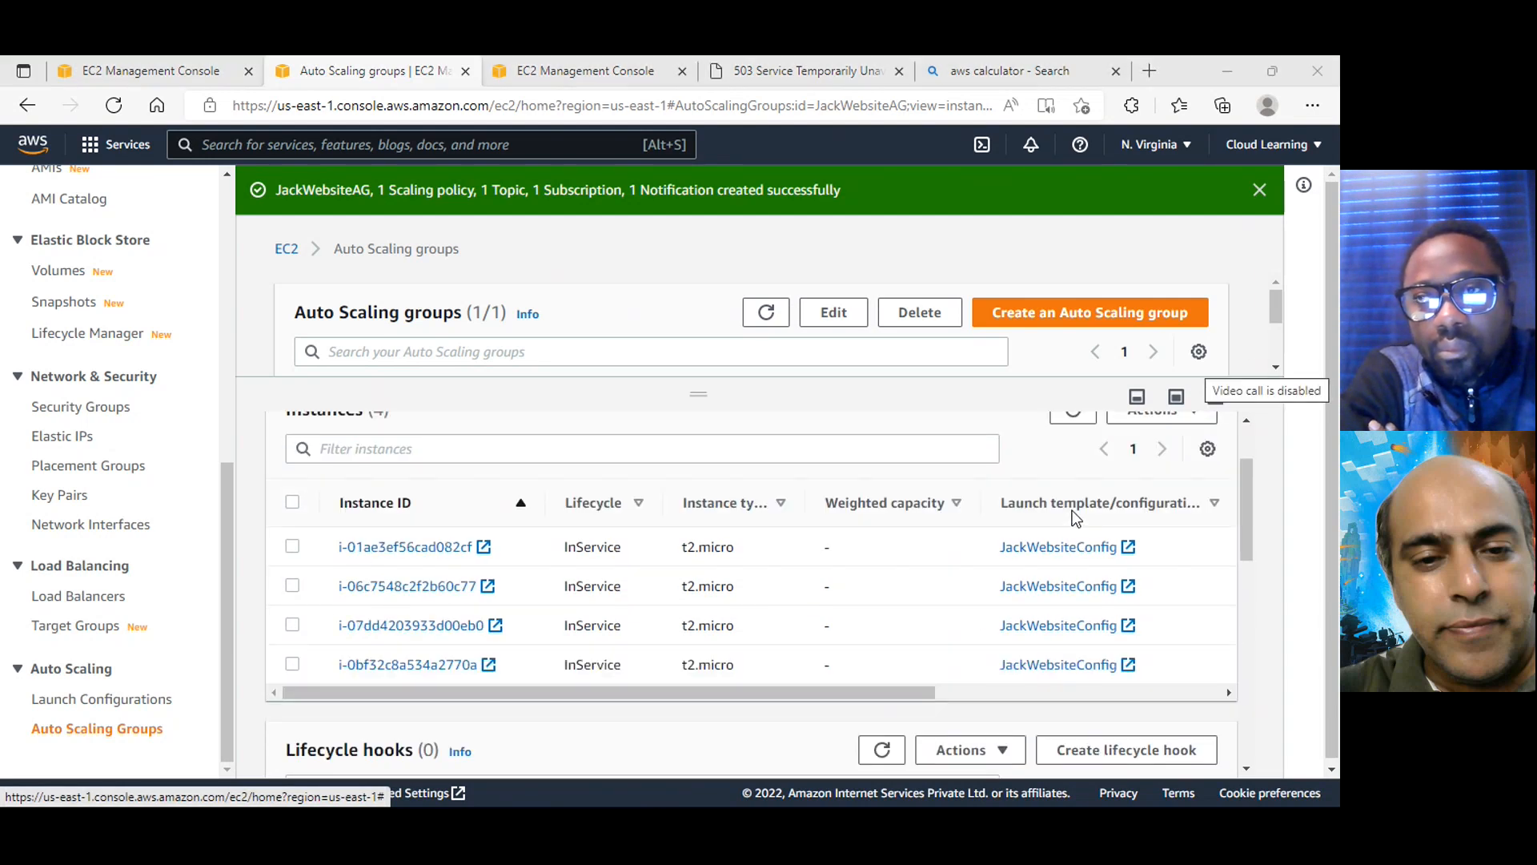
scroll(992, 631, down, 1)
scroll(992, 631, down, 3)
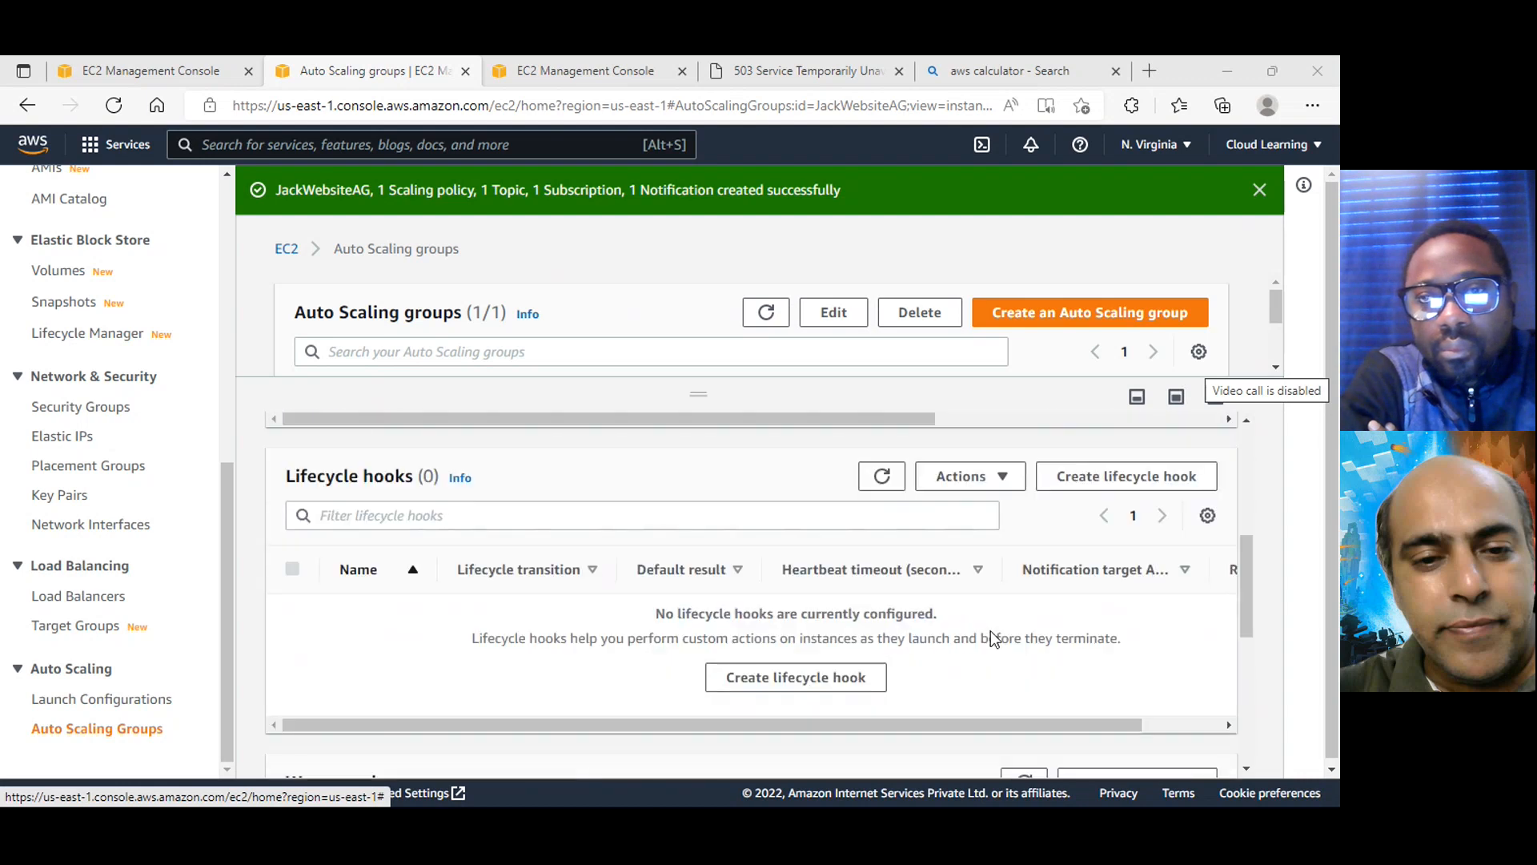
scroll(993, 638, up, 5)
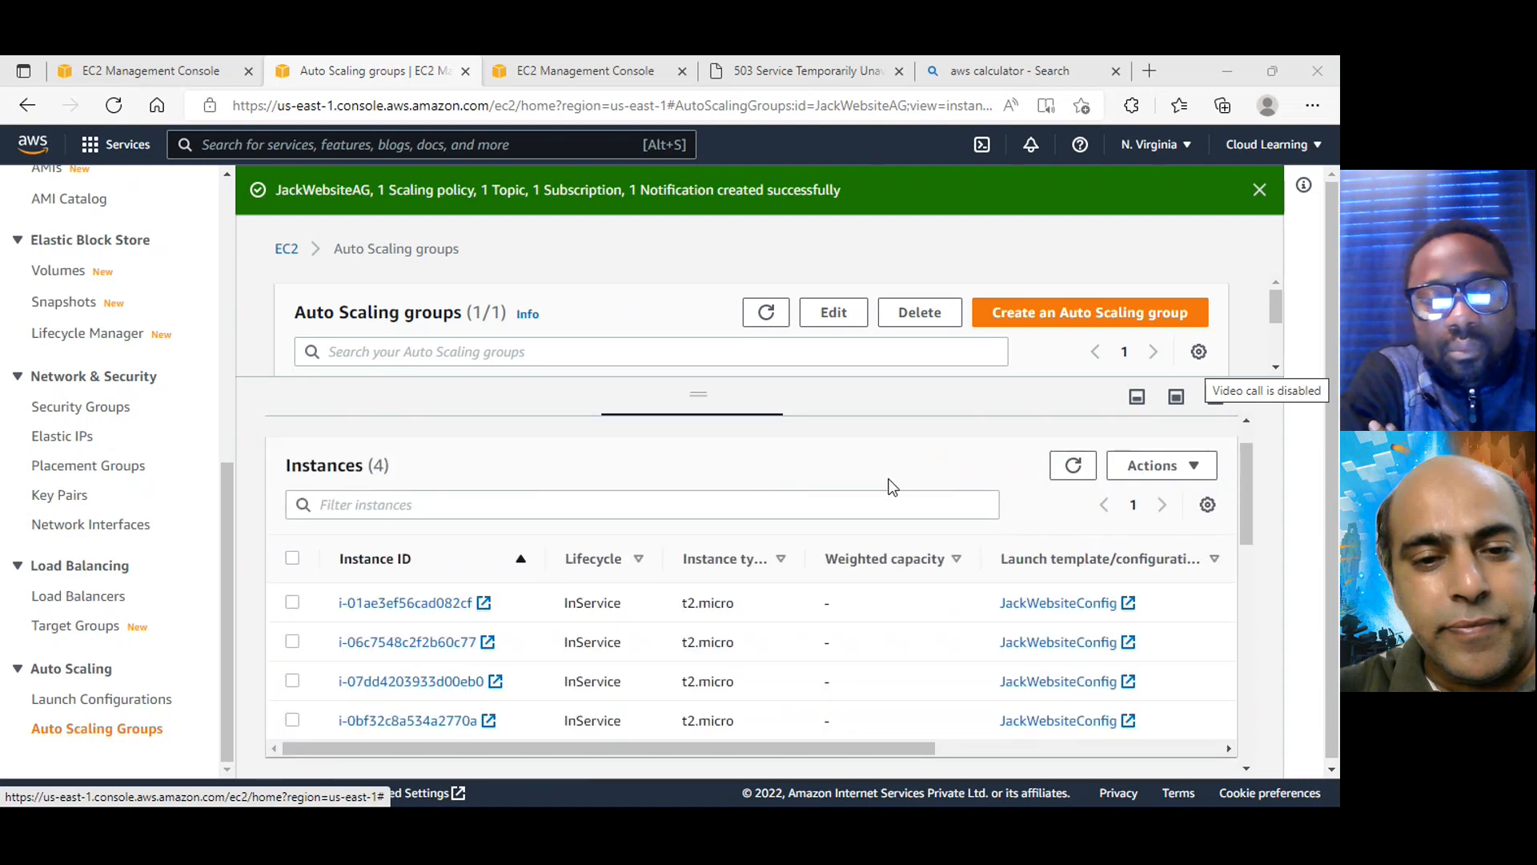
Open JackWebsiteAG's CloudWatch monitoring details and examine the EC2 metric graphs for CPU utilization and disk activity
click(835, 448)
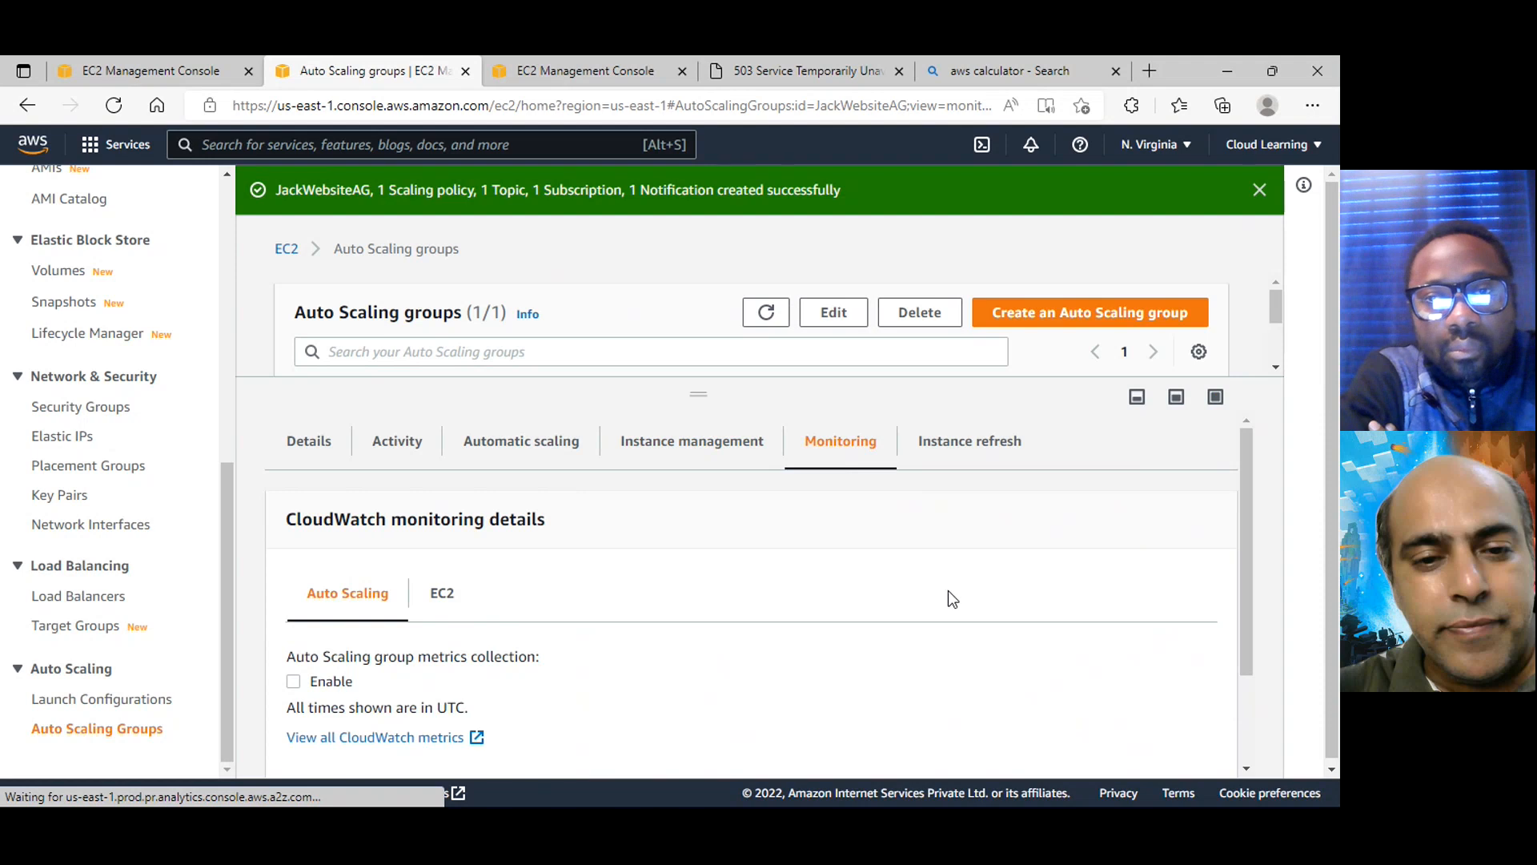
scroll(948, 591, down, 2)
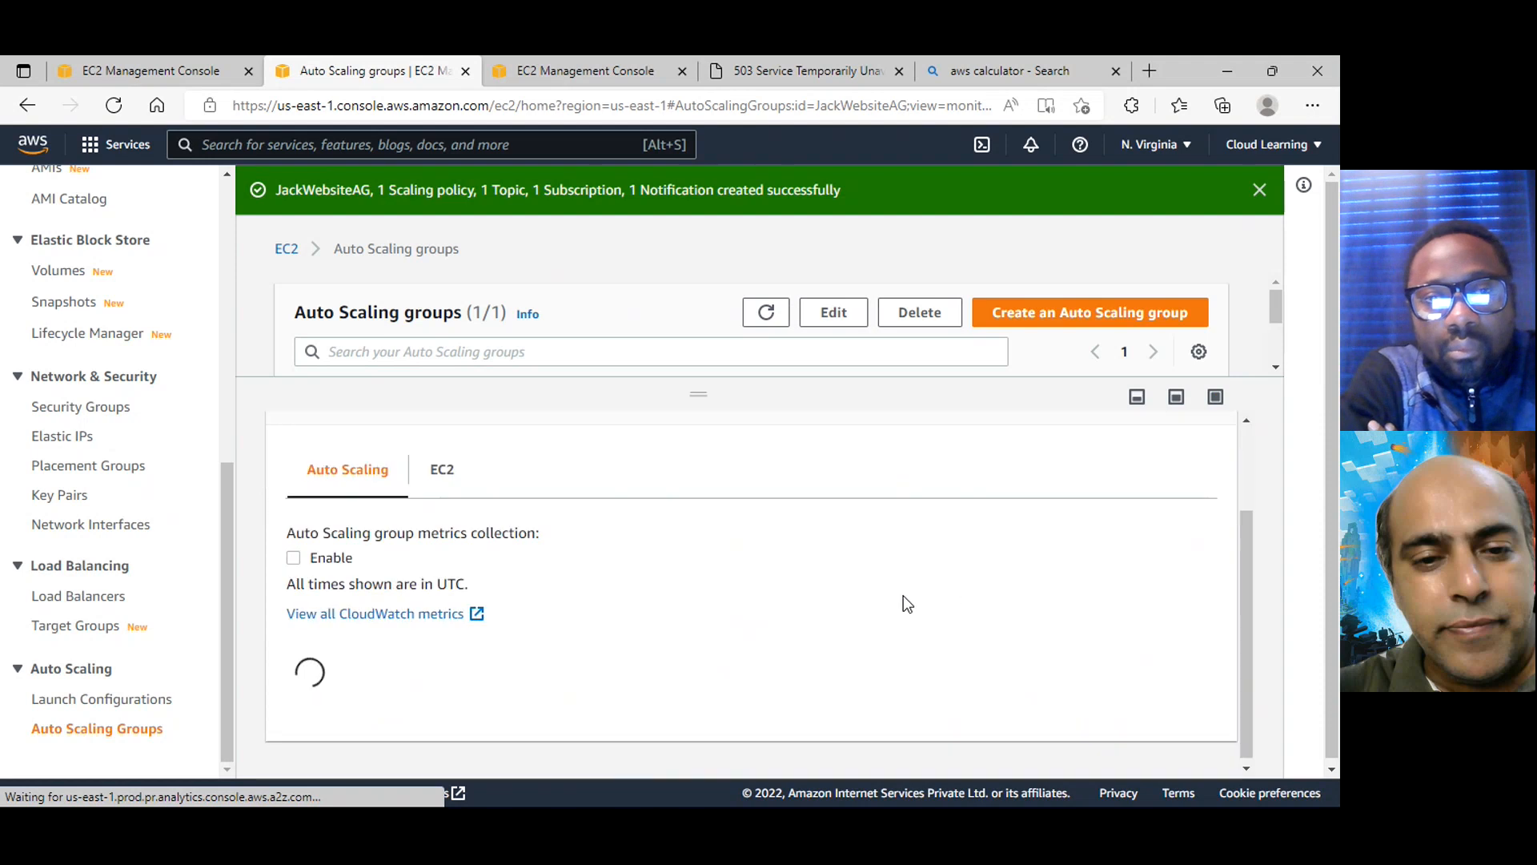
click(444, 472)
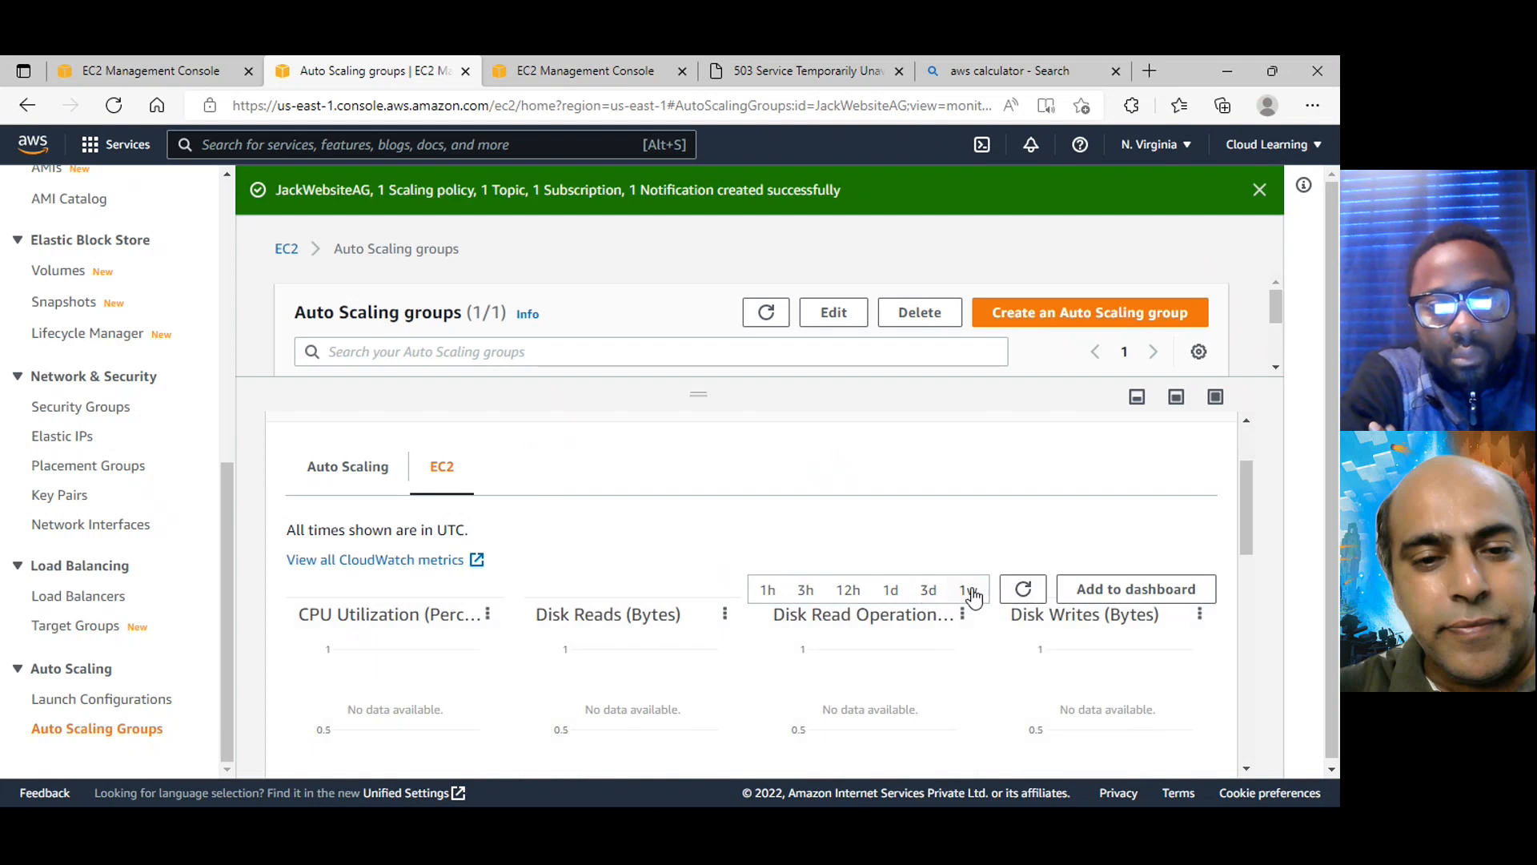
scroll(1001, 628, down, 2)
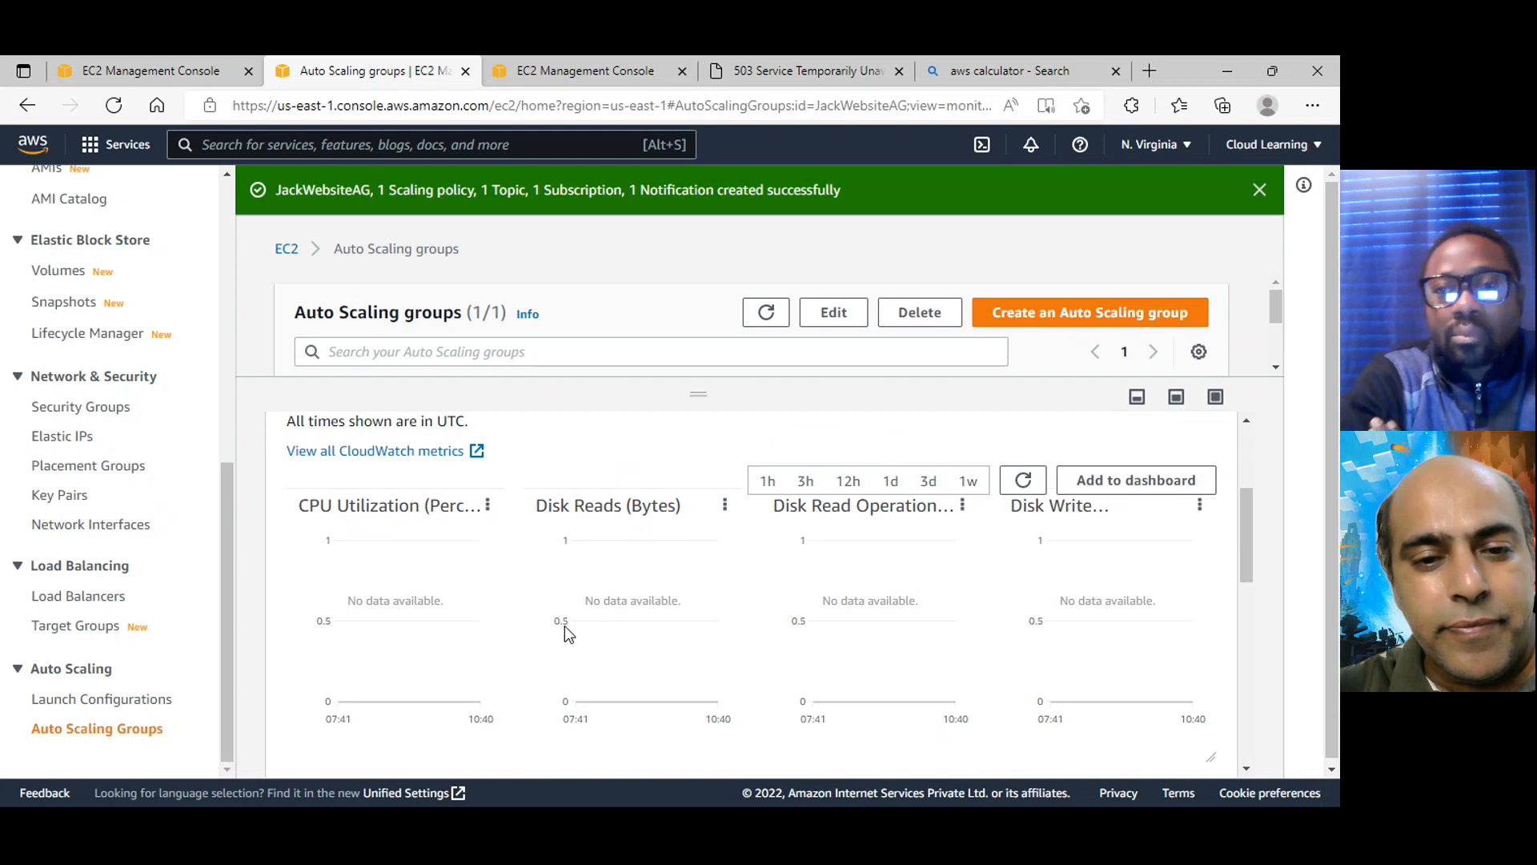
scroll(678, 599, up, 2)
scroll(678, 599, up, 2)
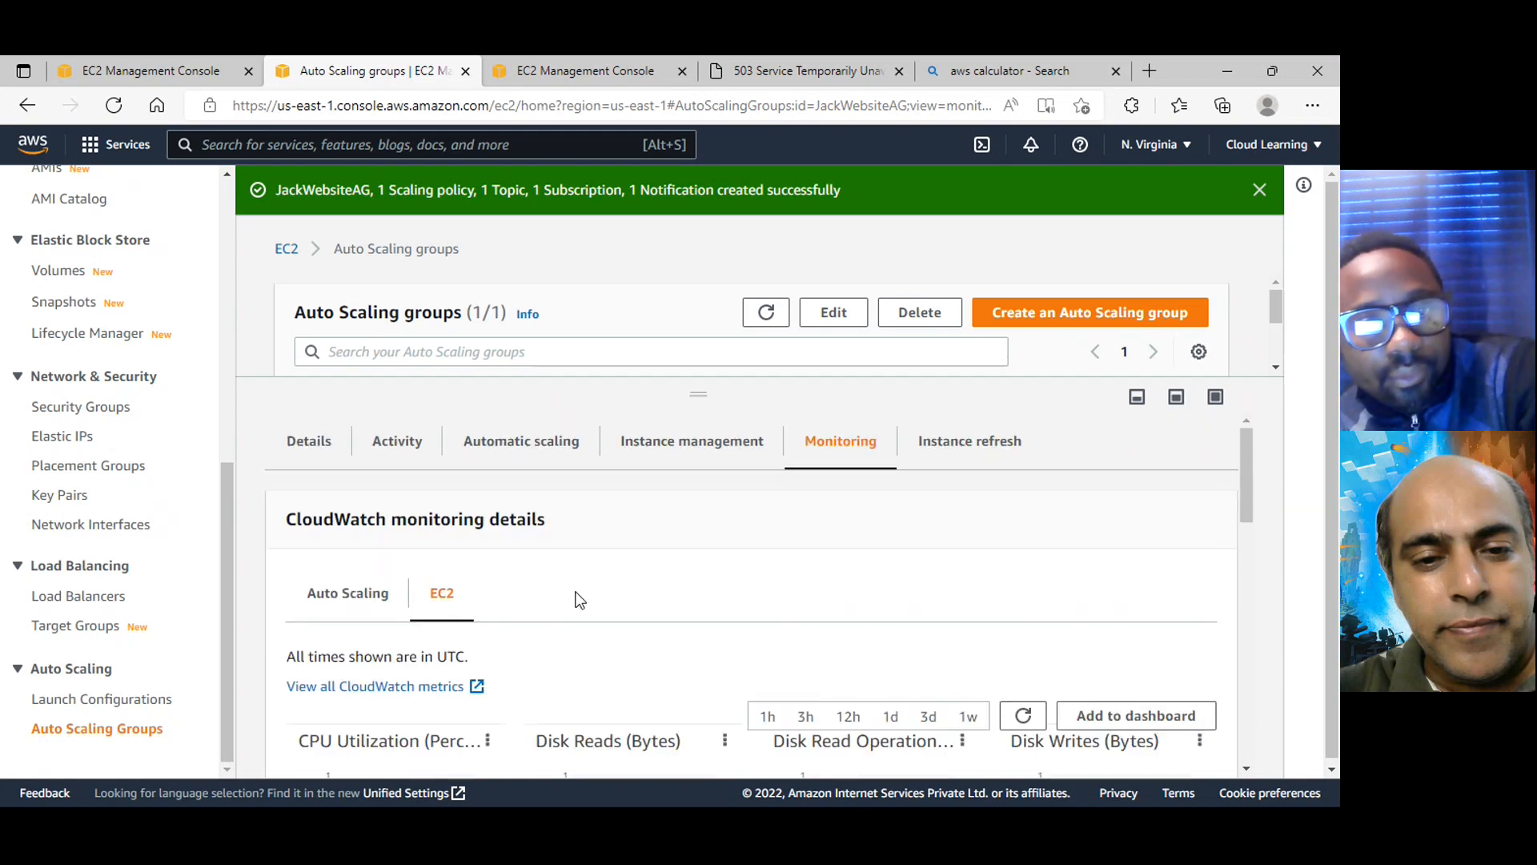
Review the Auto Scaling metrics in JackWebsiteAG's CloudWatch monitoring details
click(344, 592)
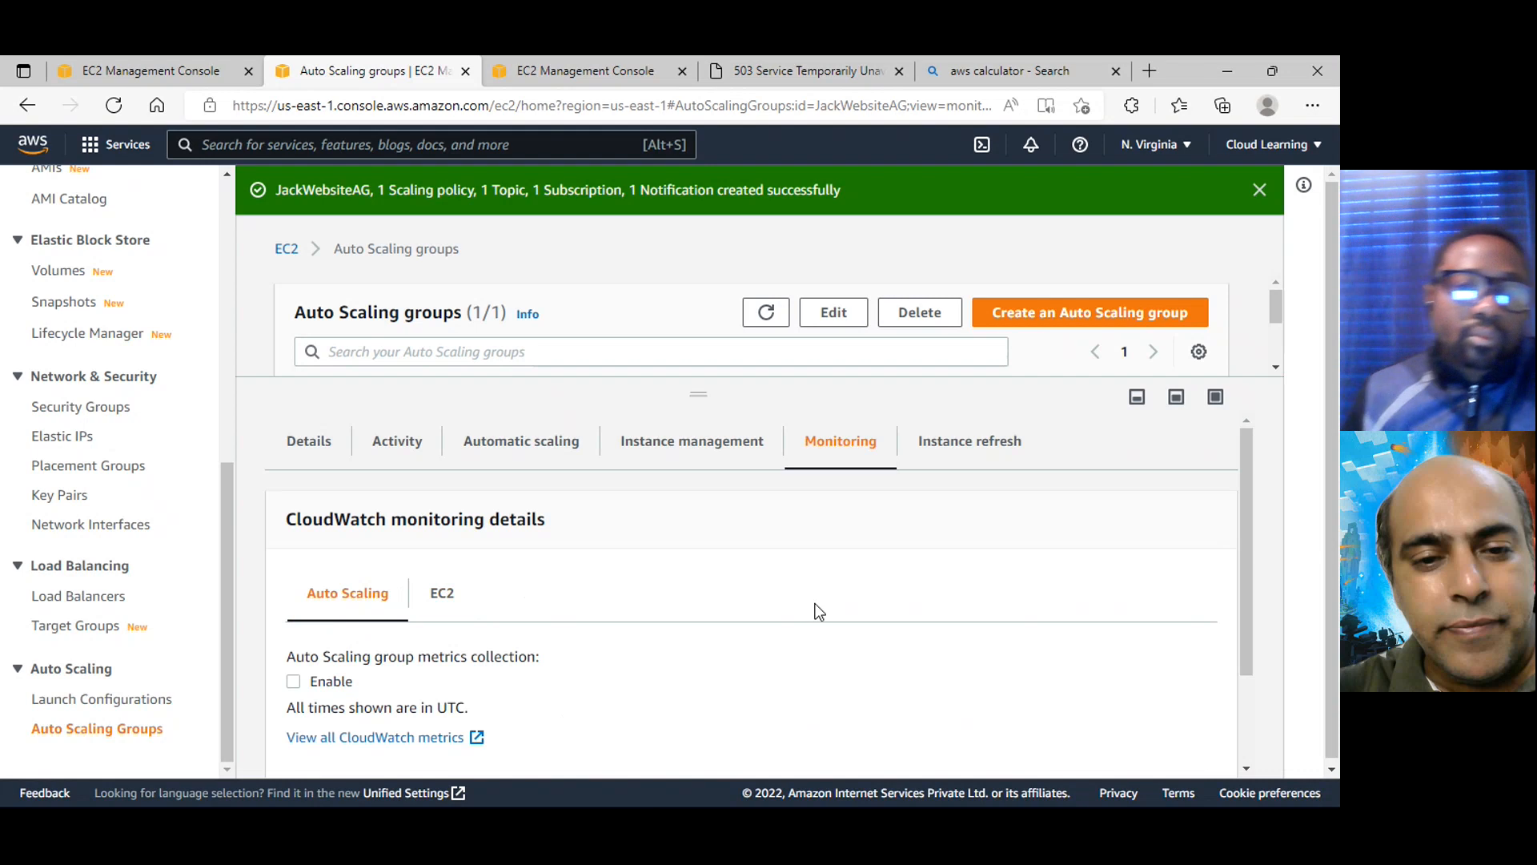
scroll(840, 616, down, 2)
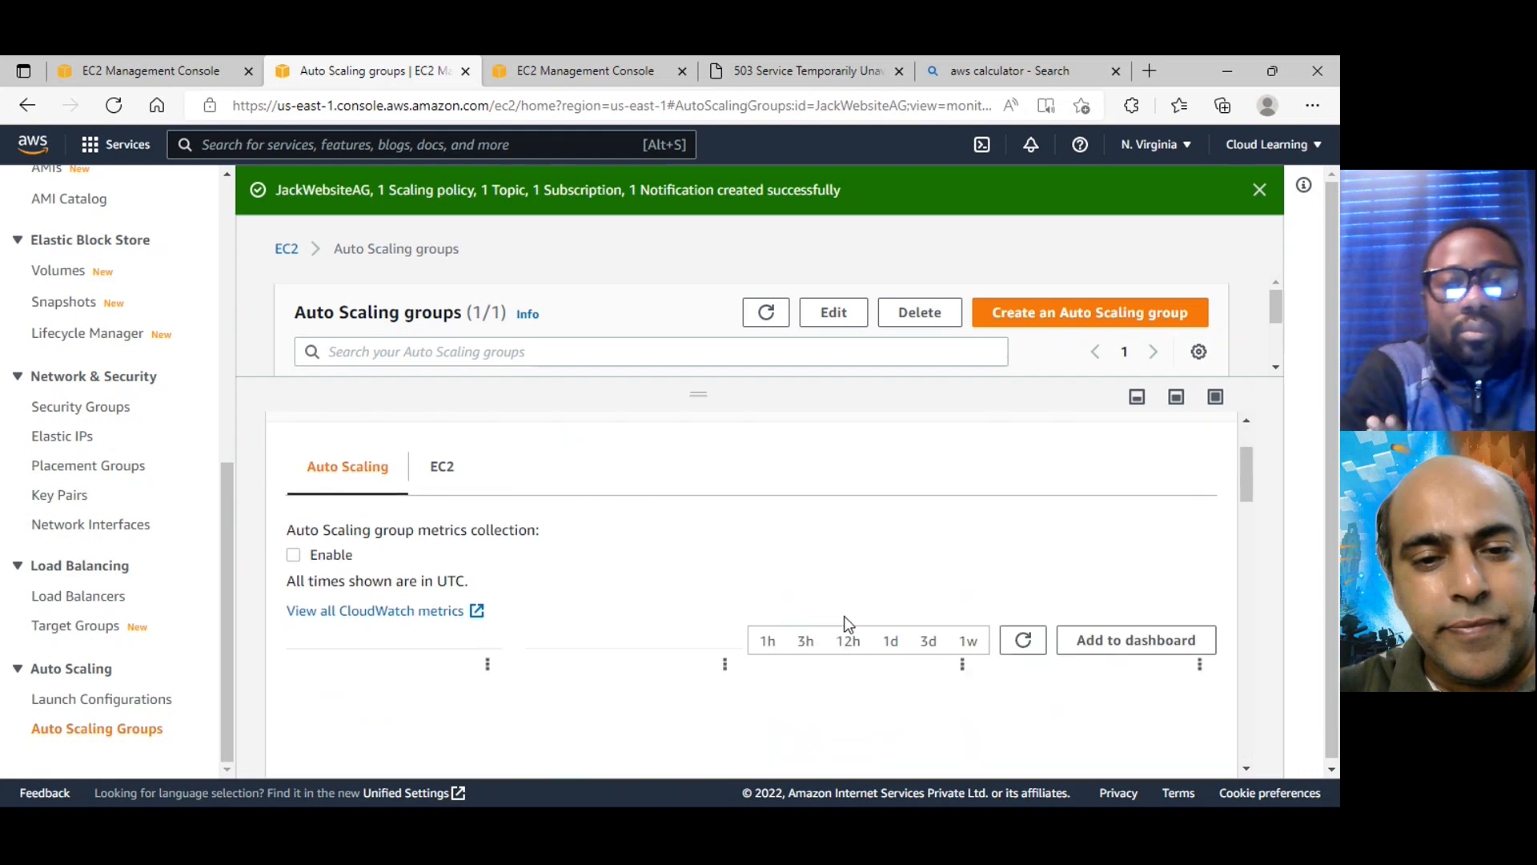
scroll(844, 617, down, 2)
scroll(833, 625, up, 2)
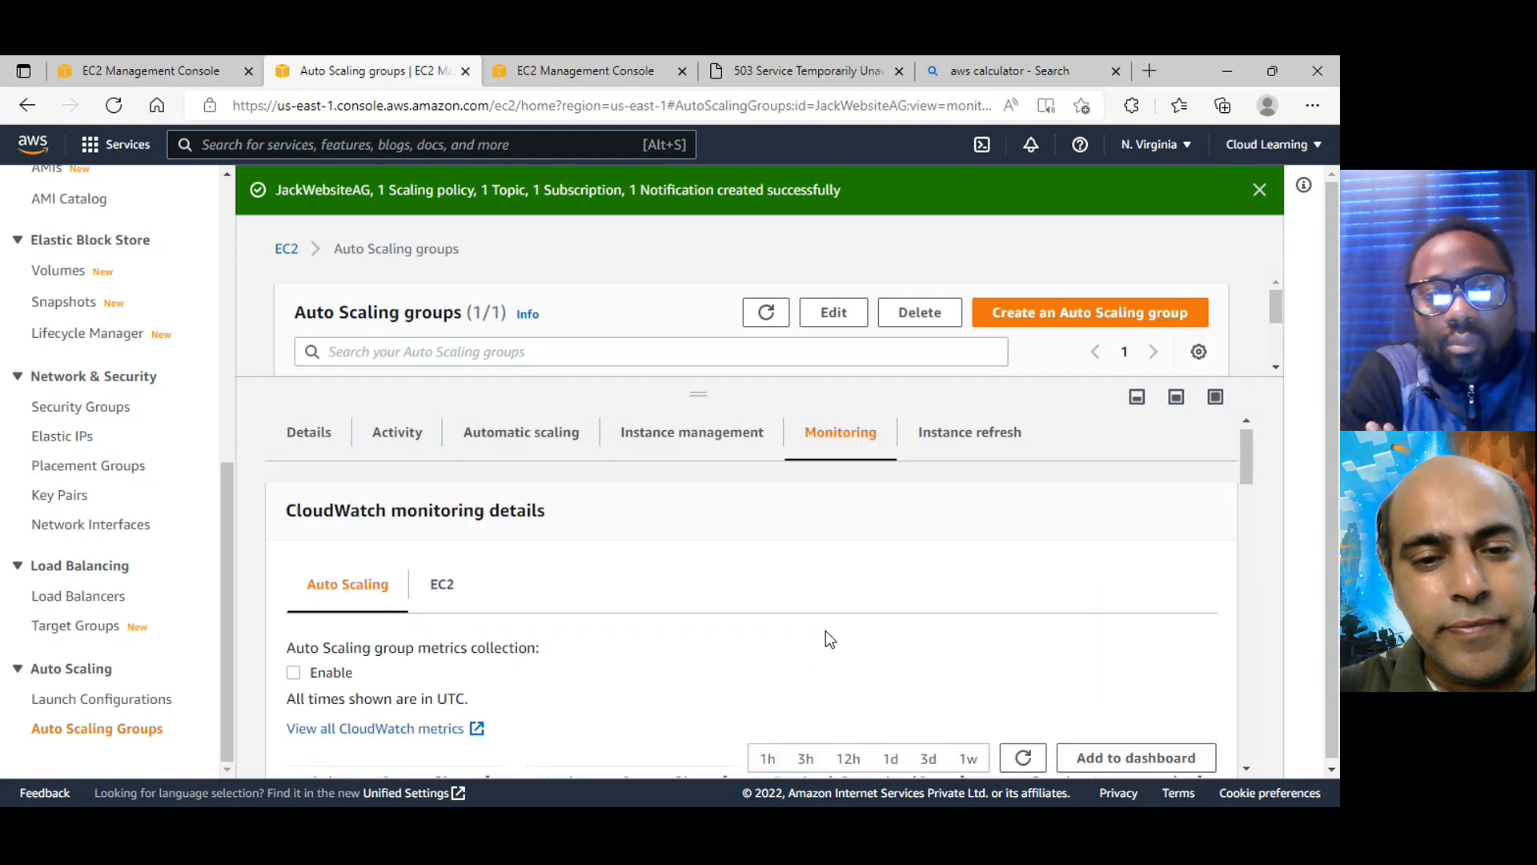
Show the EC2 instances list with more rows visible, sort it by instance state and refresh it
click(185, 69)
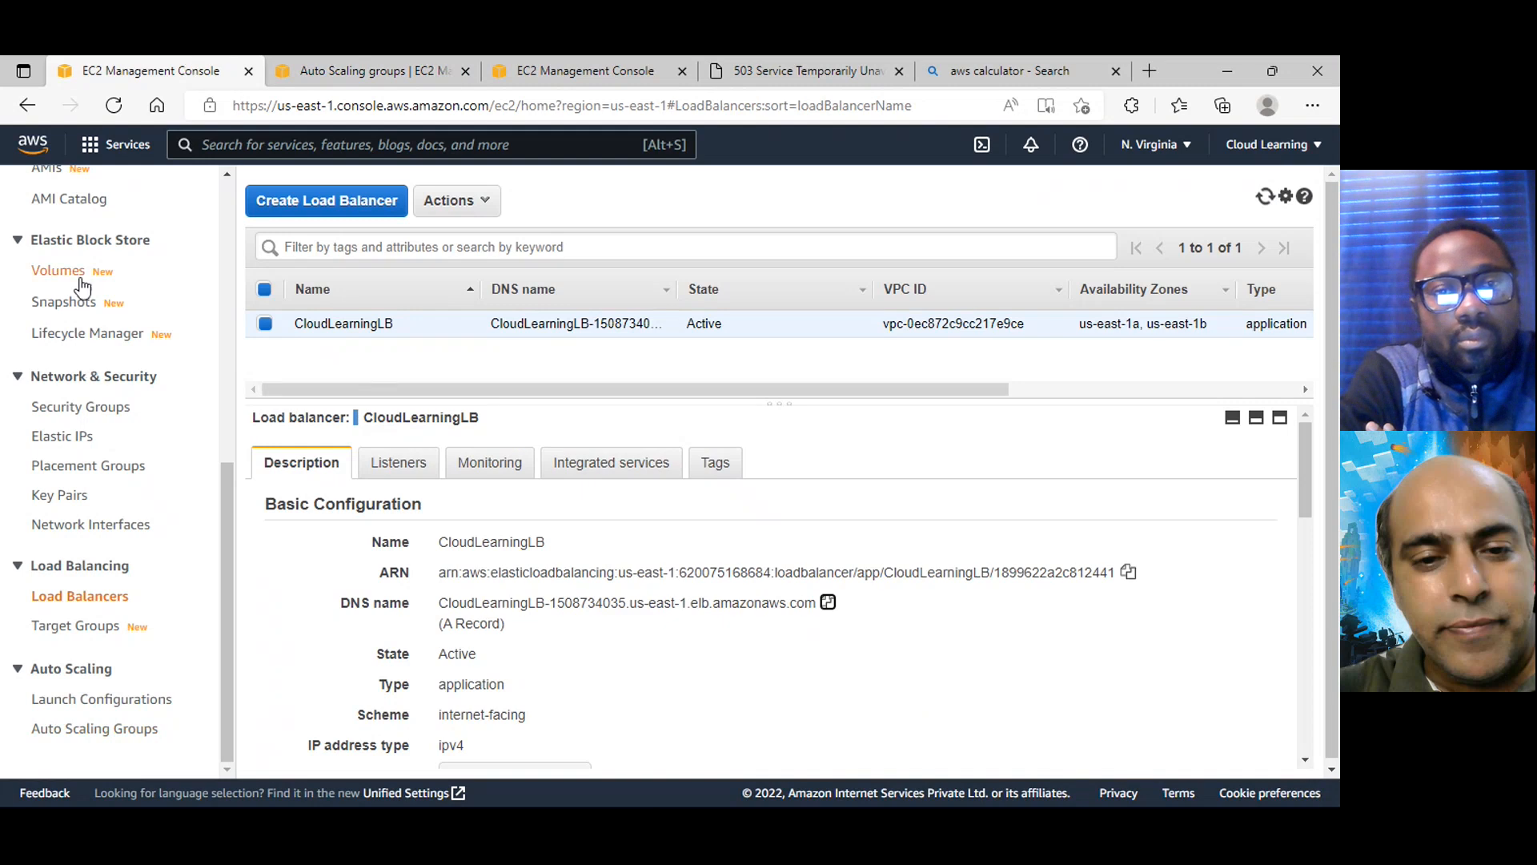
scroll(105, 312, up, 6)
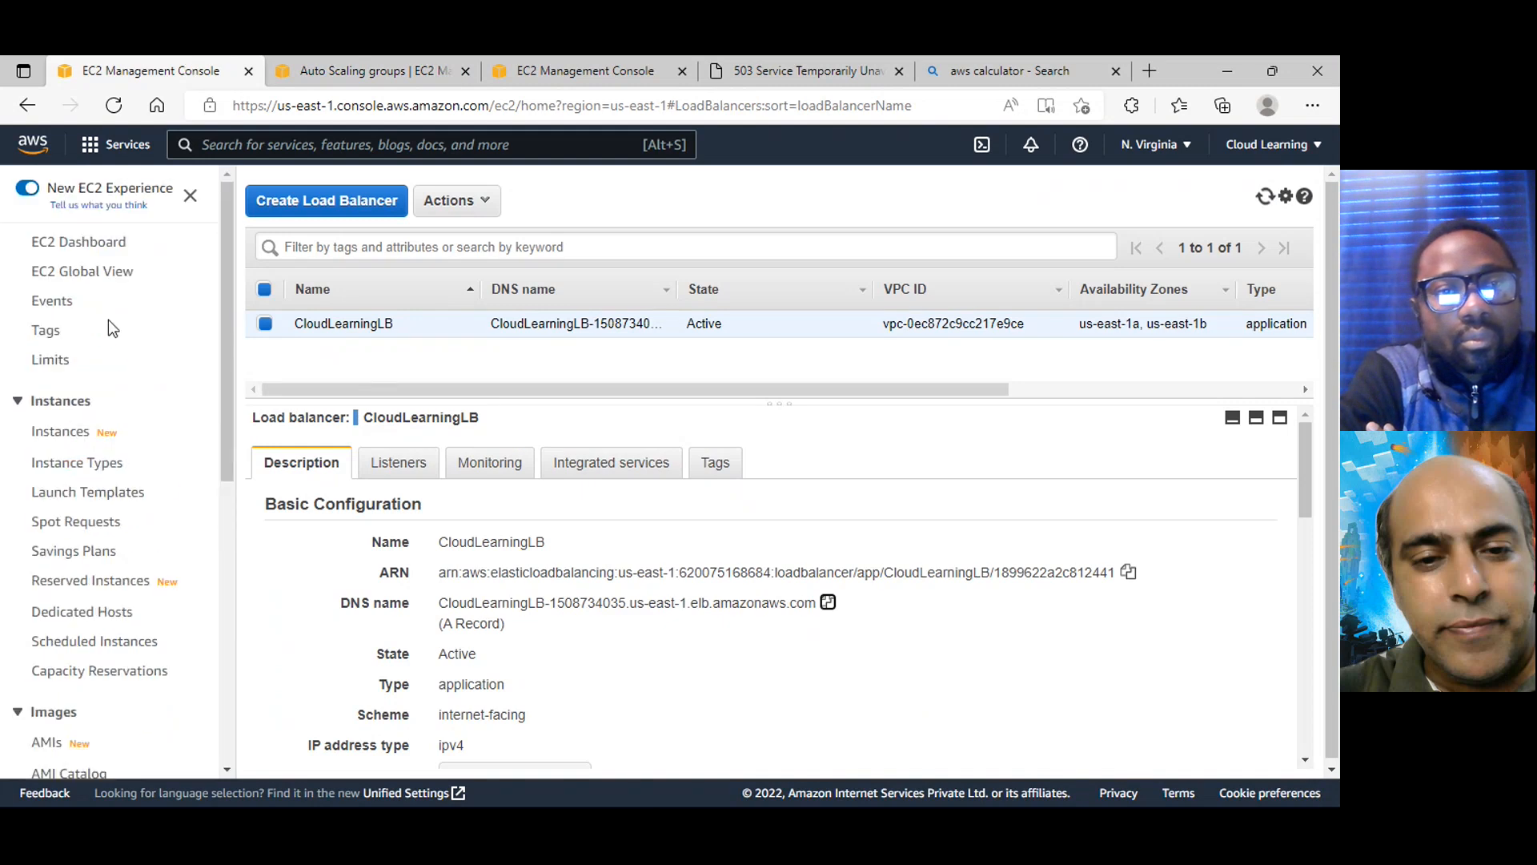
click(61, 432)
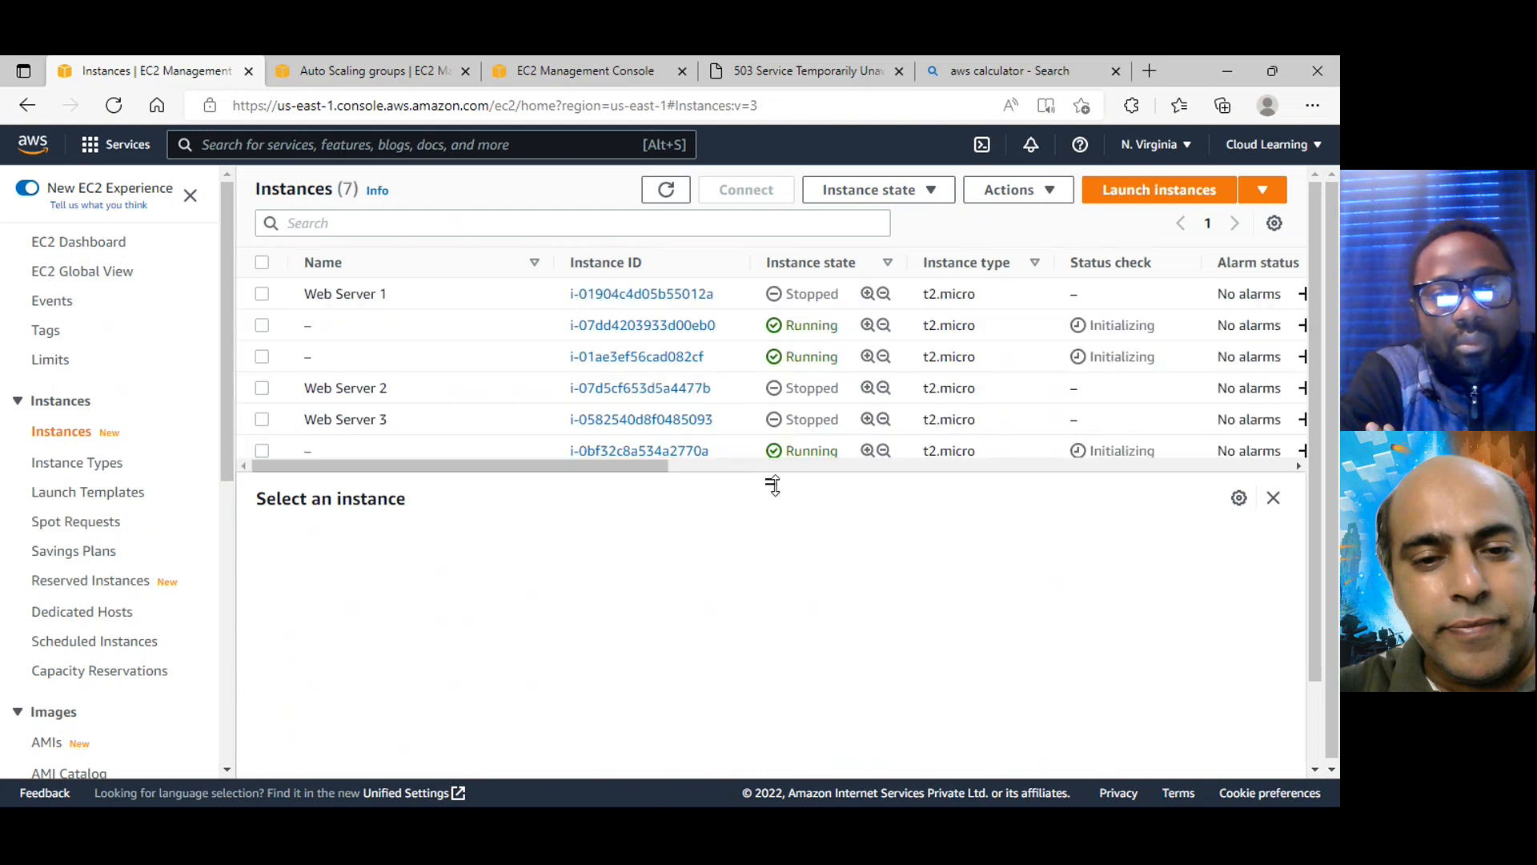
drag(773, 485, 775, 628)
click(810, 264)
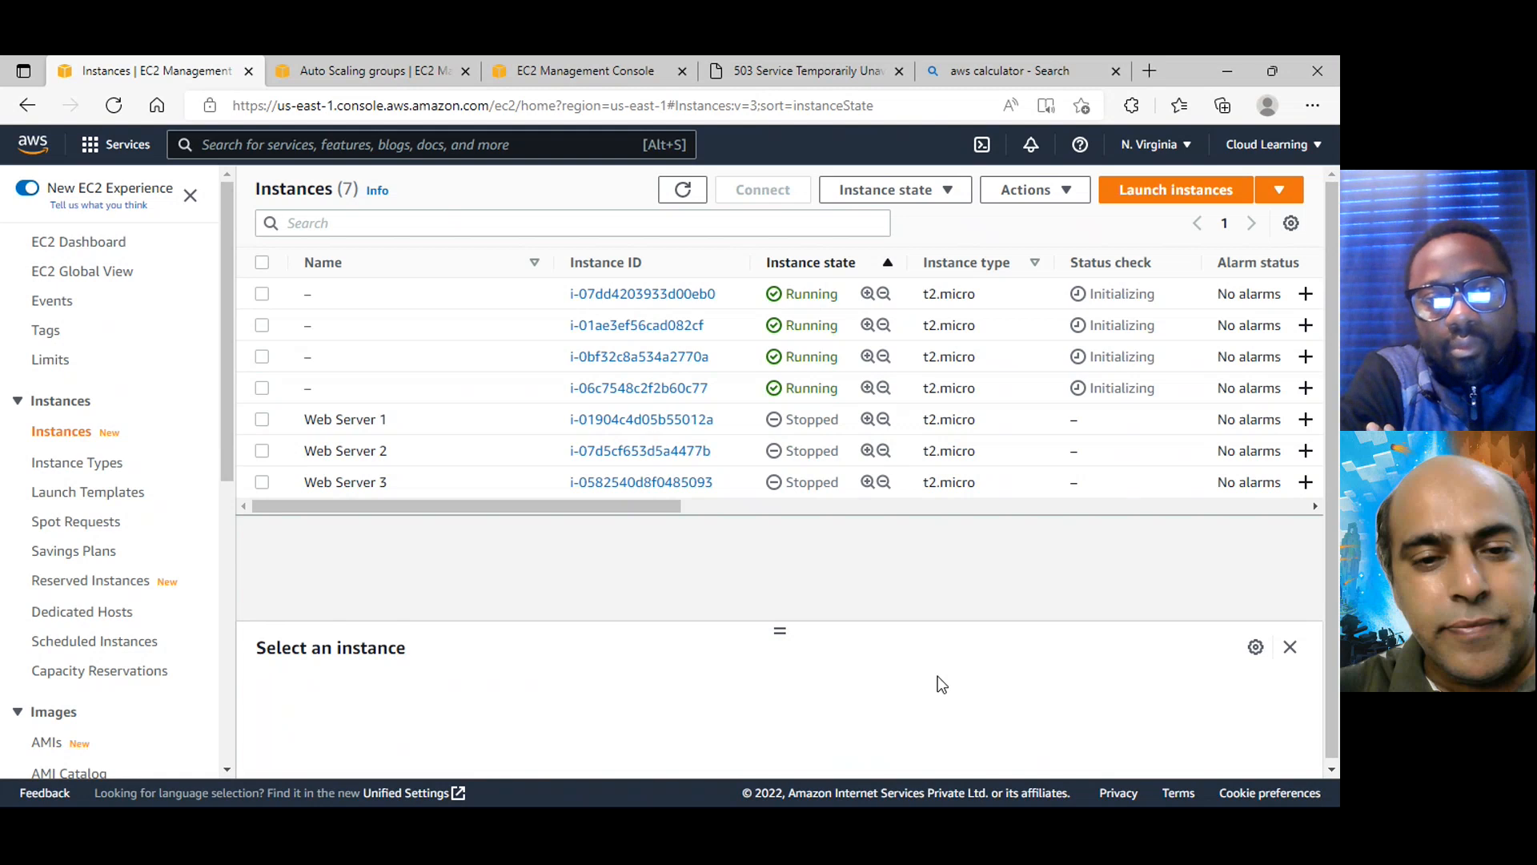
click(683, 189)
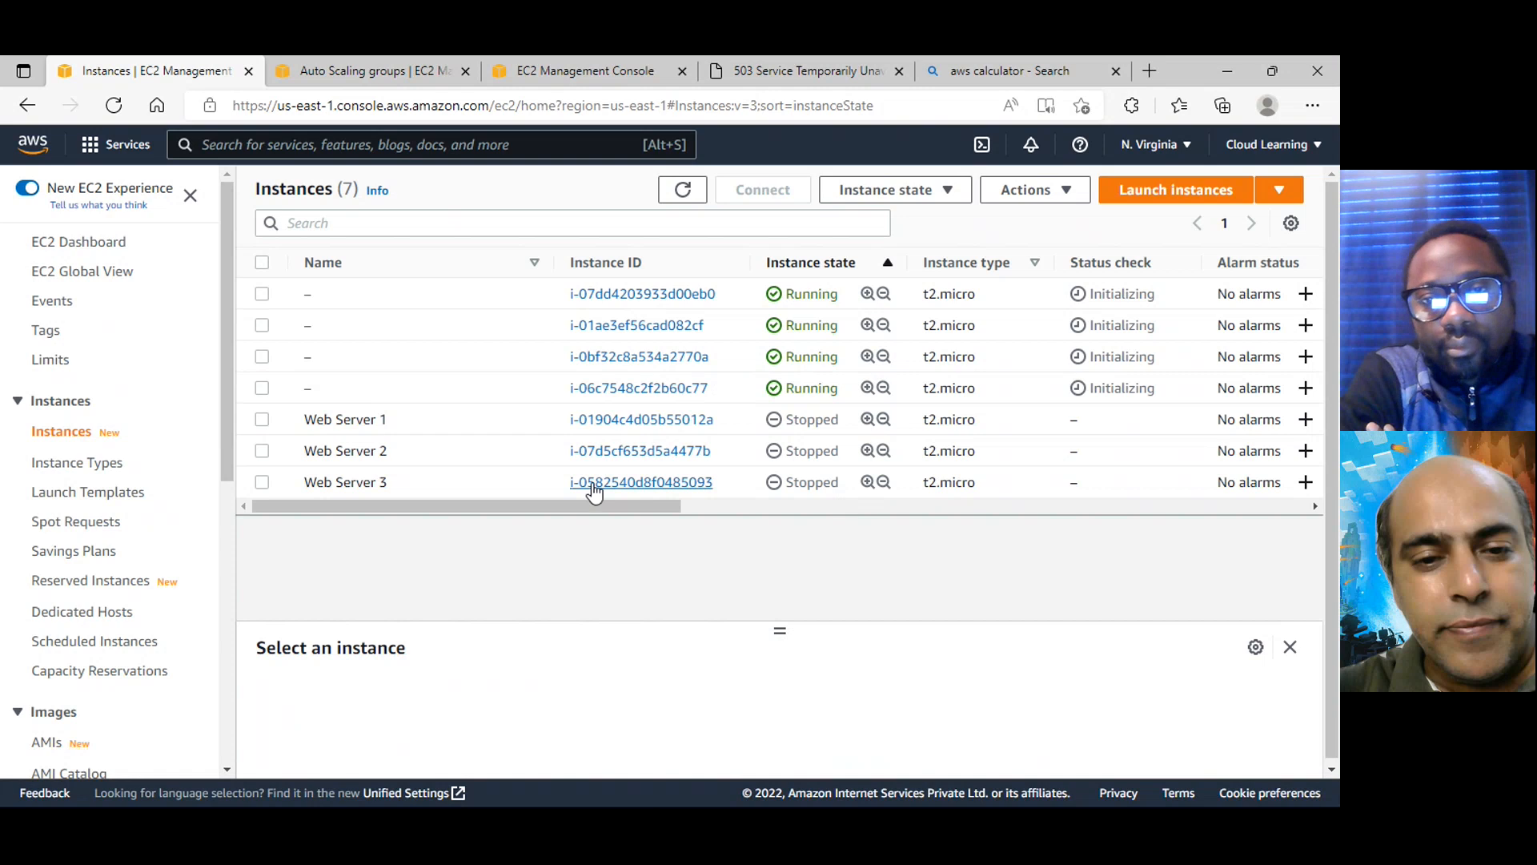
Try to terminate the stopped instances Web Server 1, Web Server 2 and Web Server 3 together
click(262, 419)
click(262, 450)
click(262, 481)
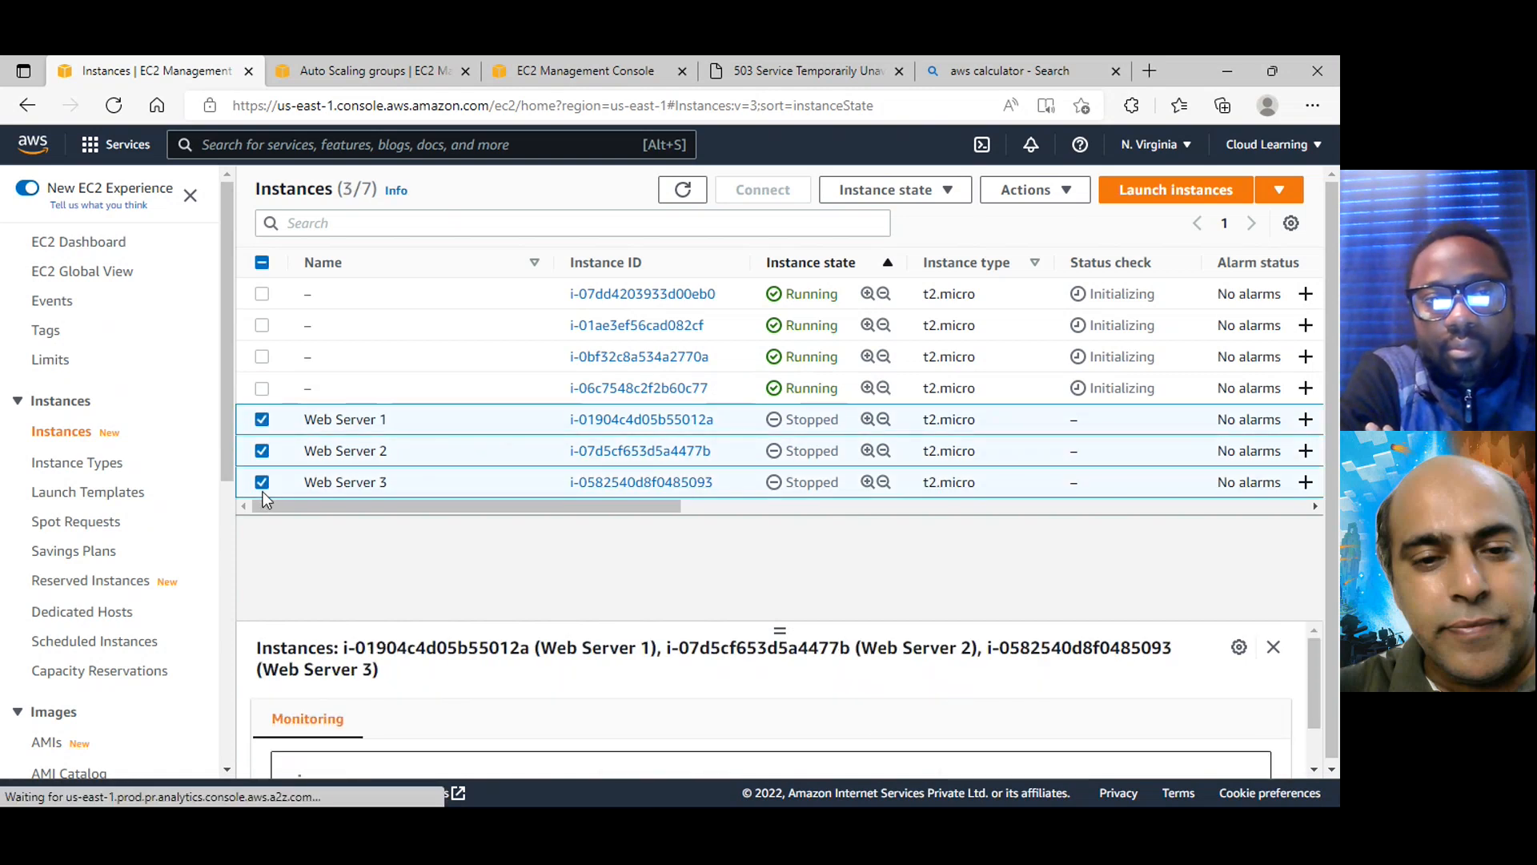
click(956, 193)
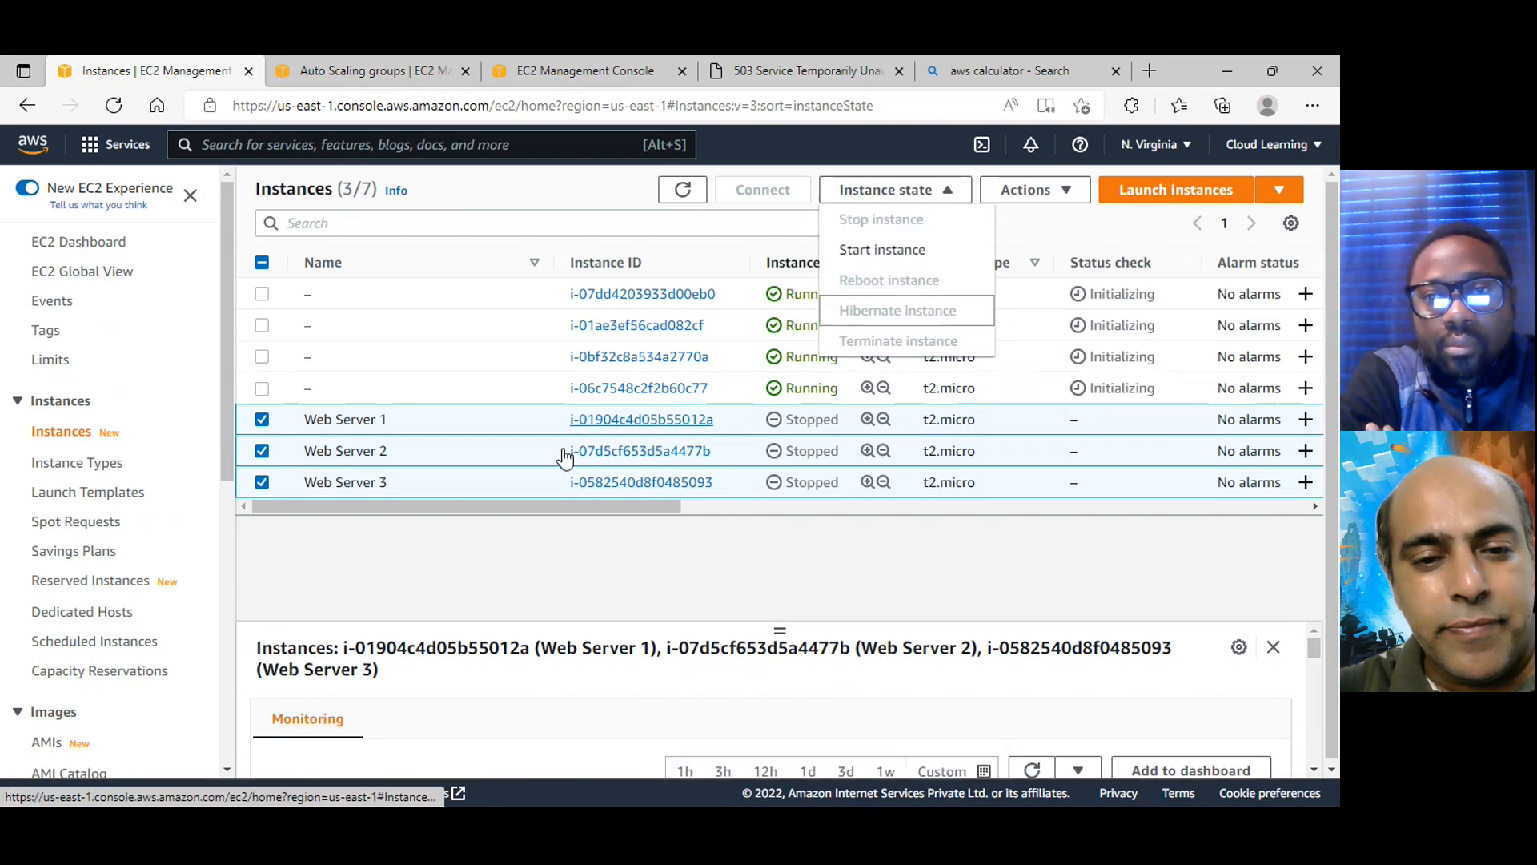
mouse_move(922, 353)
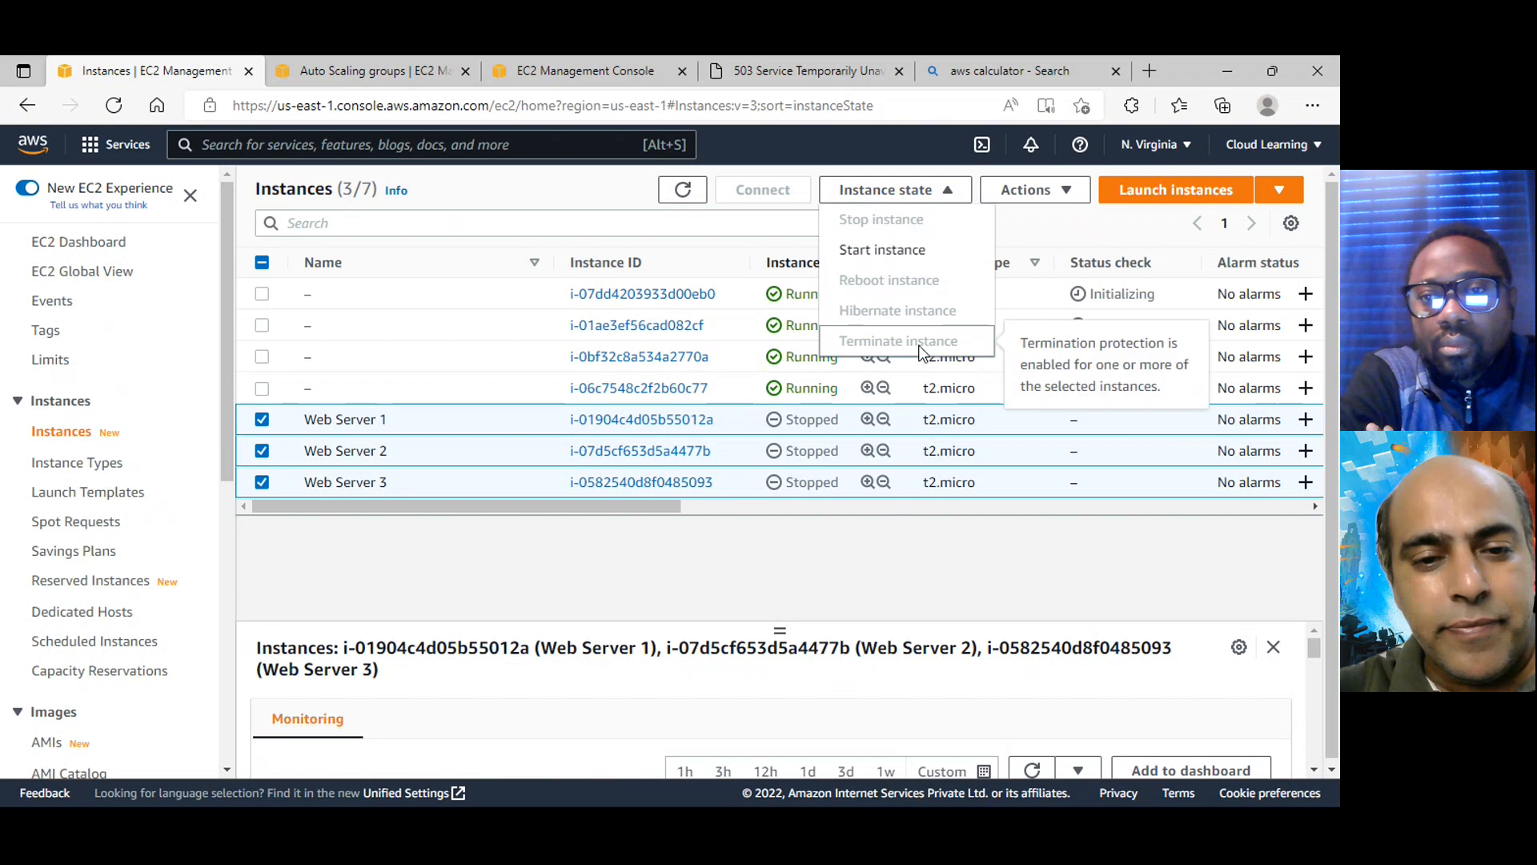
Remove Web Server 2 and Web Server 3 from the selection and try to terminate Web Server 1 alone
click(262, 451)
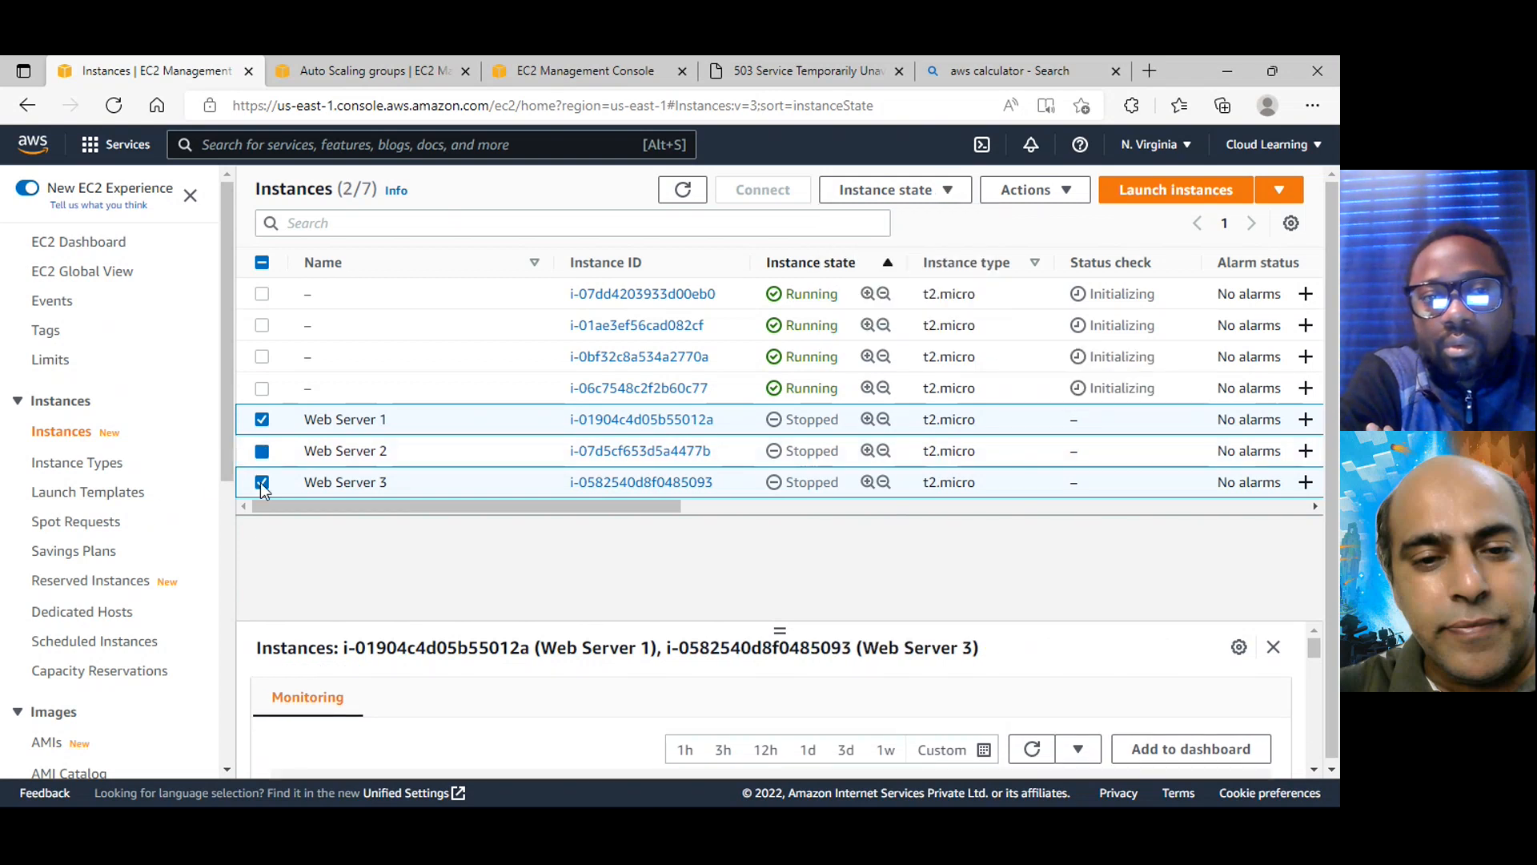
click(262, 482)
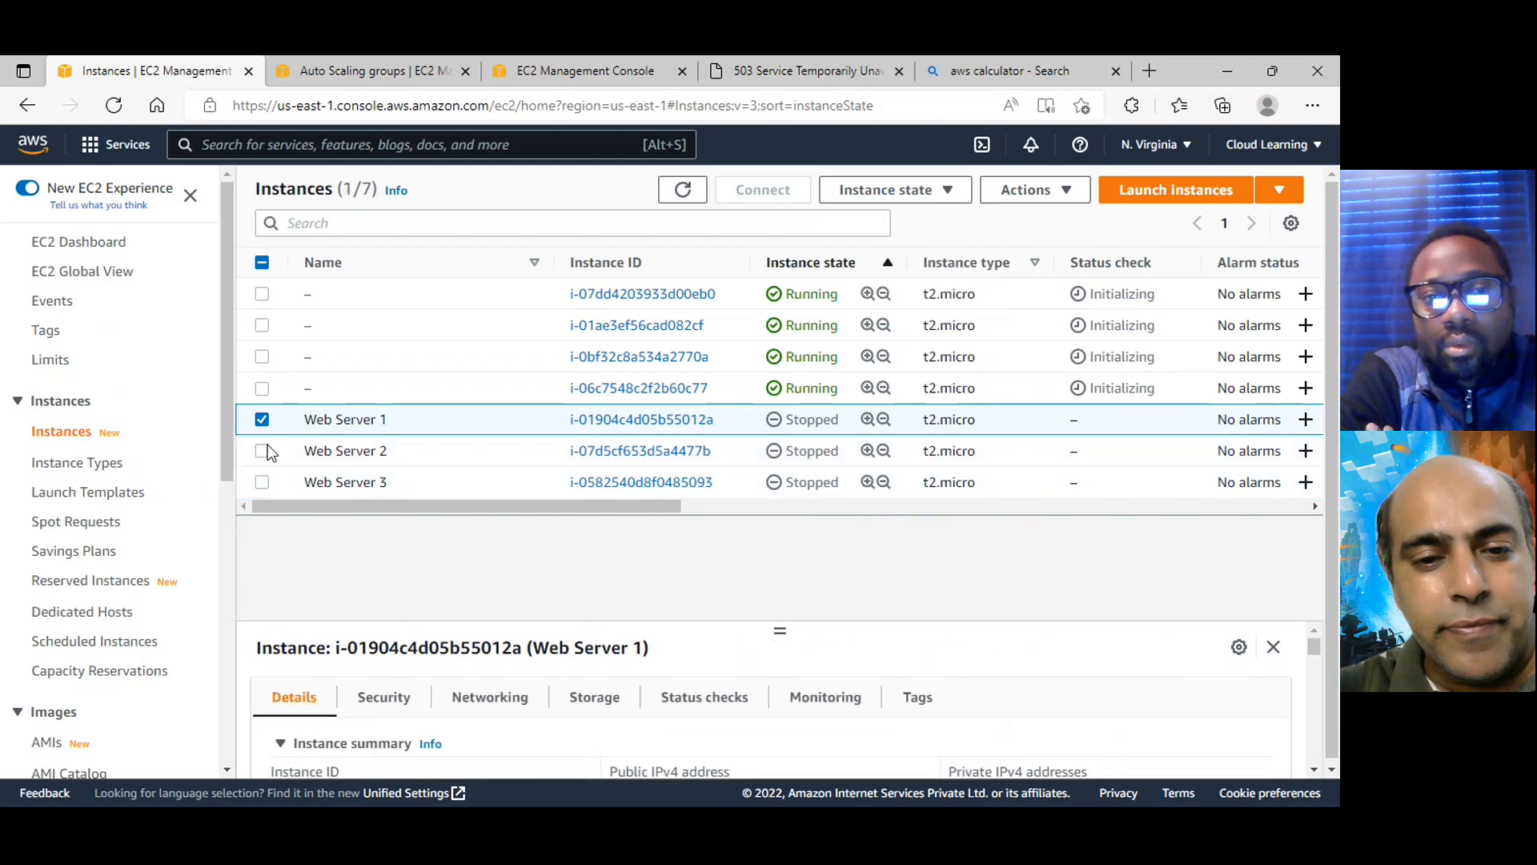
click(945, 196)
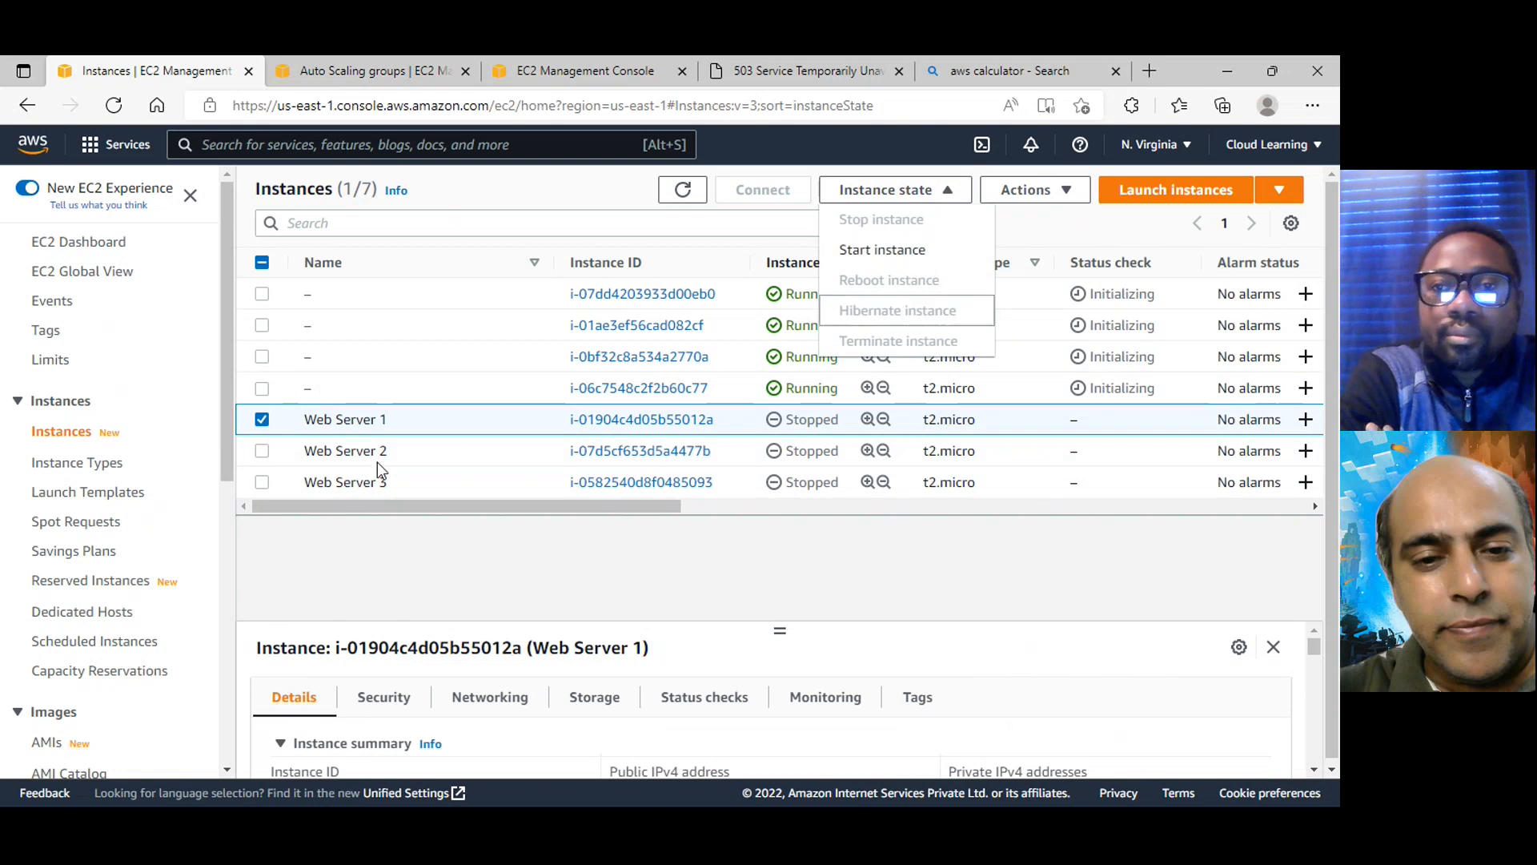
Select only the stopped instance Web Server 2 and terminate it
click(262, 419)
click(262, 450)
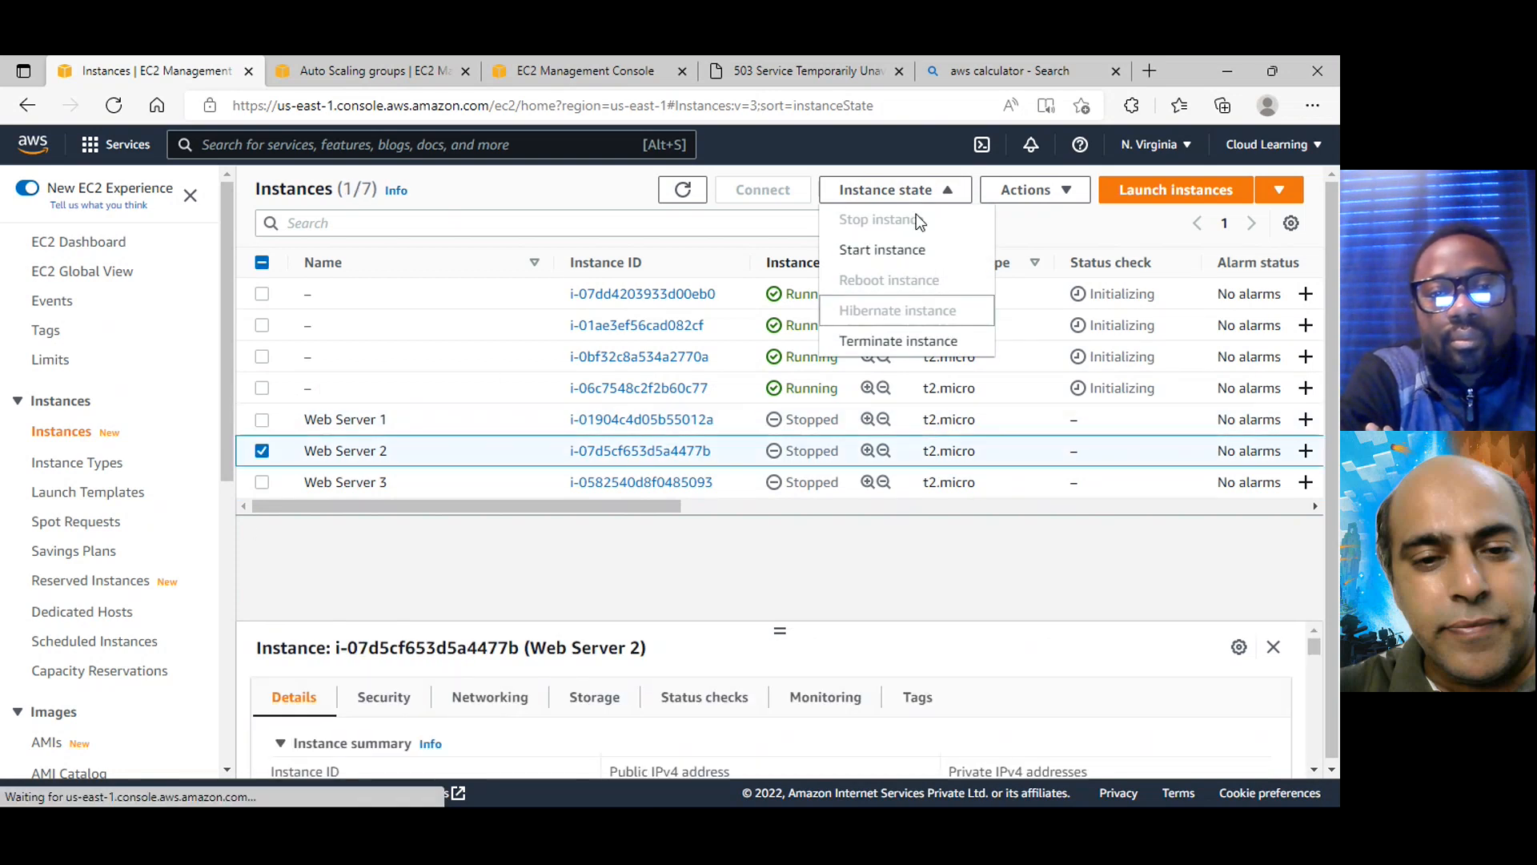
click(918, 343)
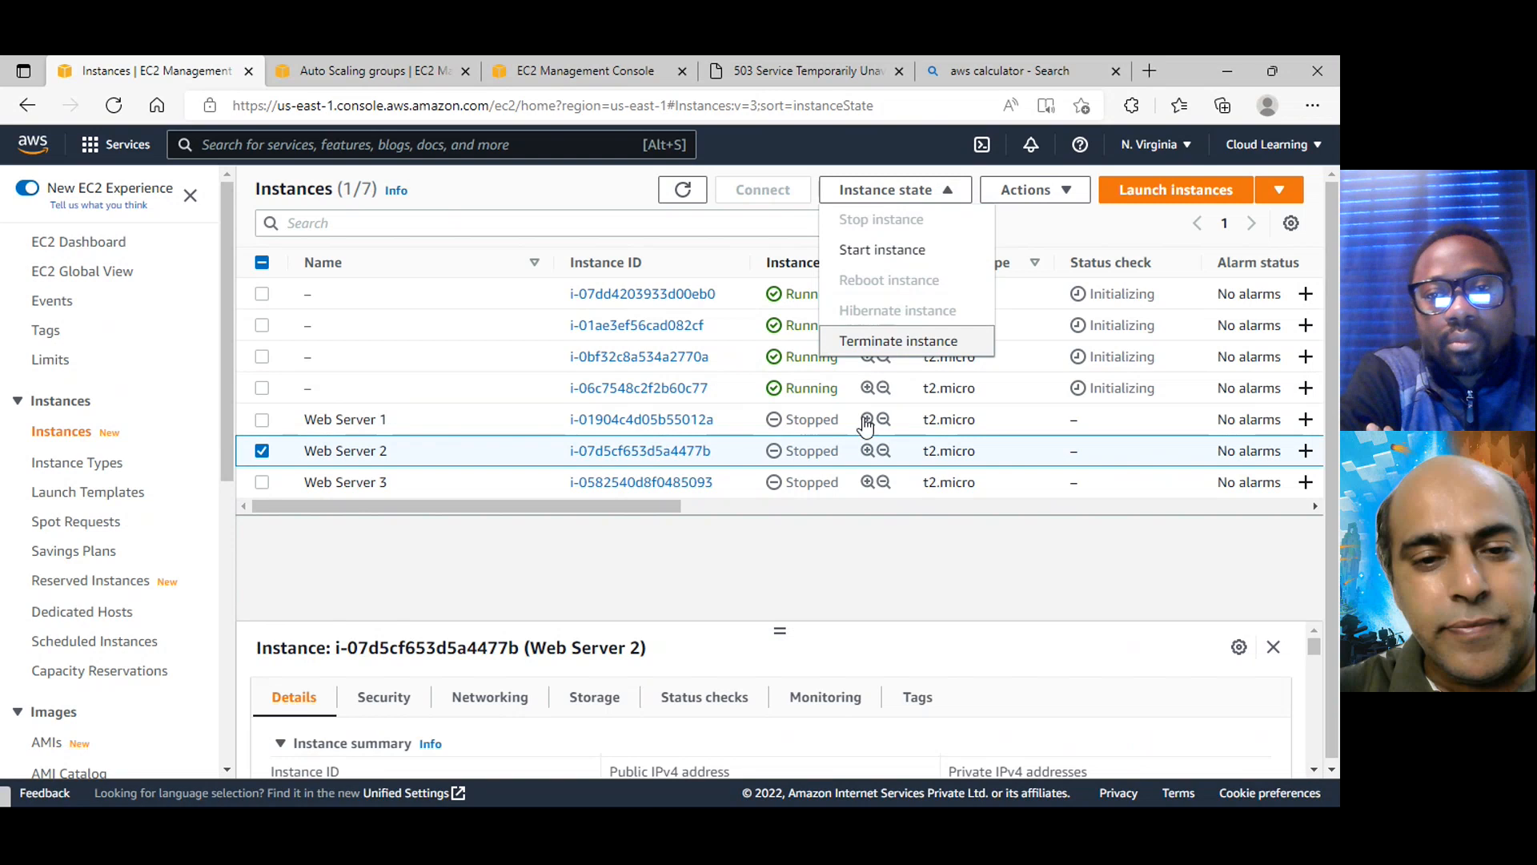
click(1006, 656)
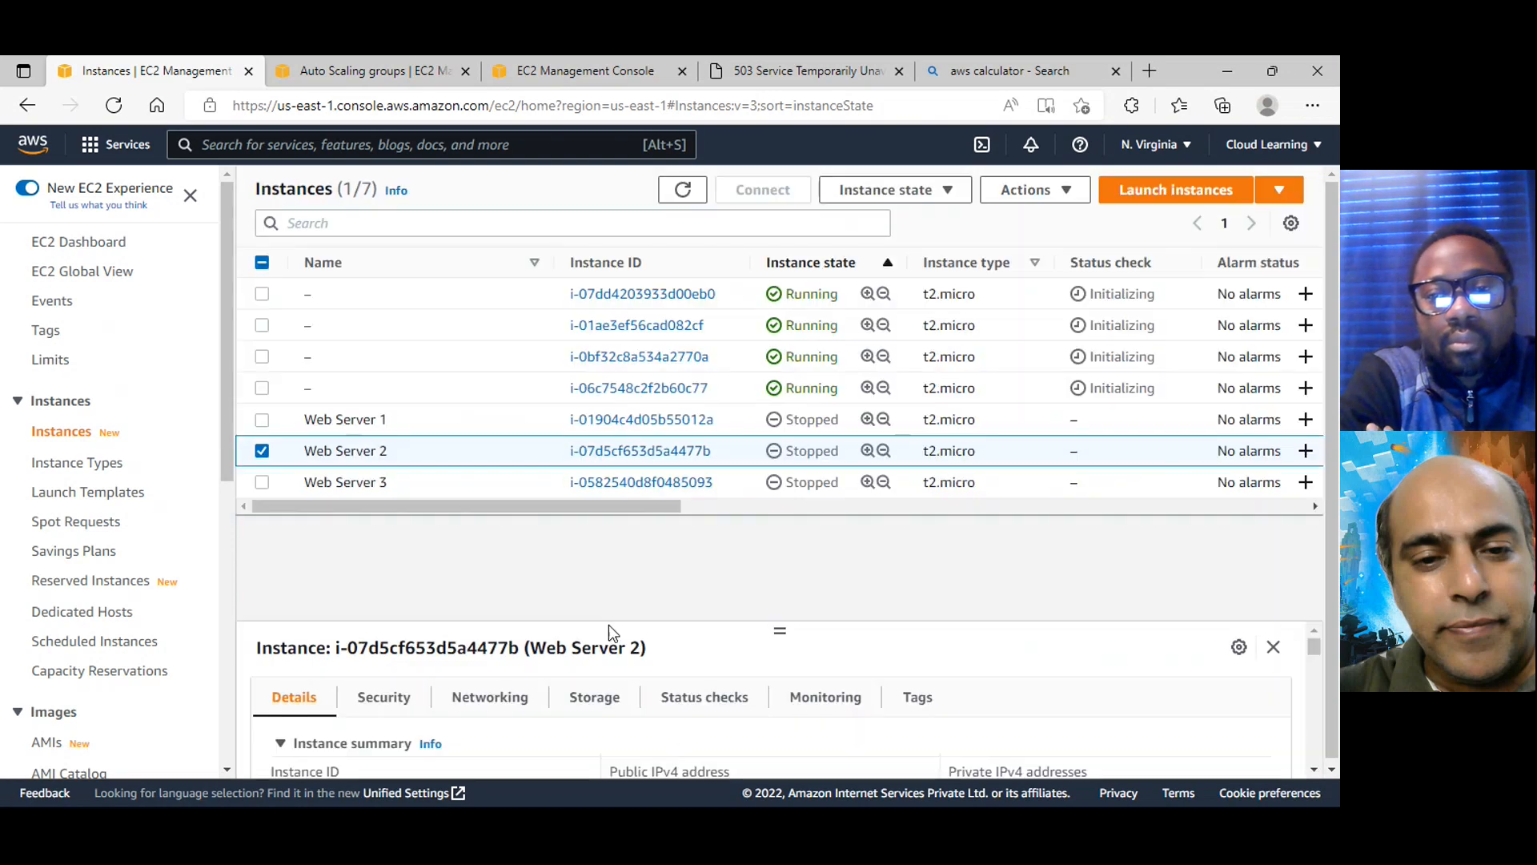
Select only the stopped instance Web Server 3 and terminate it
click(262, 532)
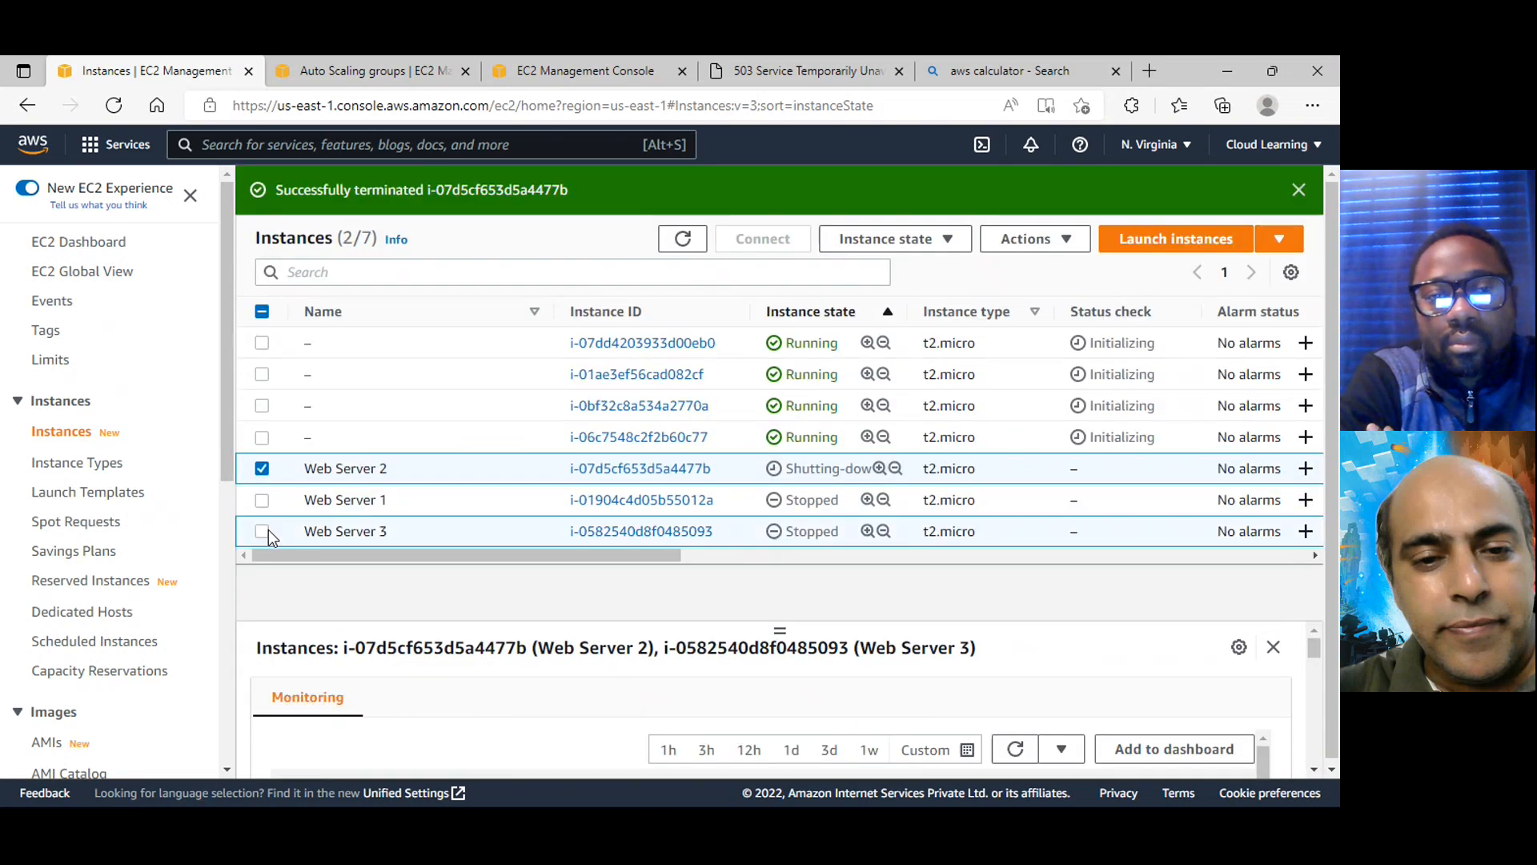
click(261, 469)
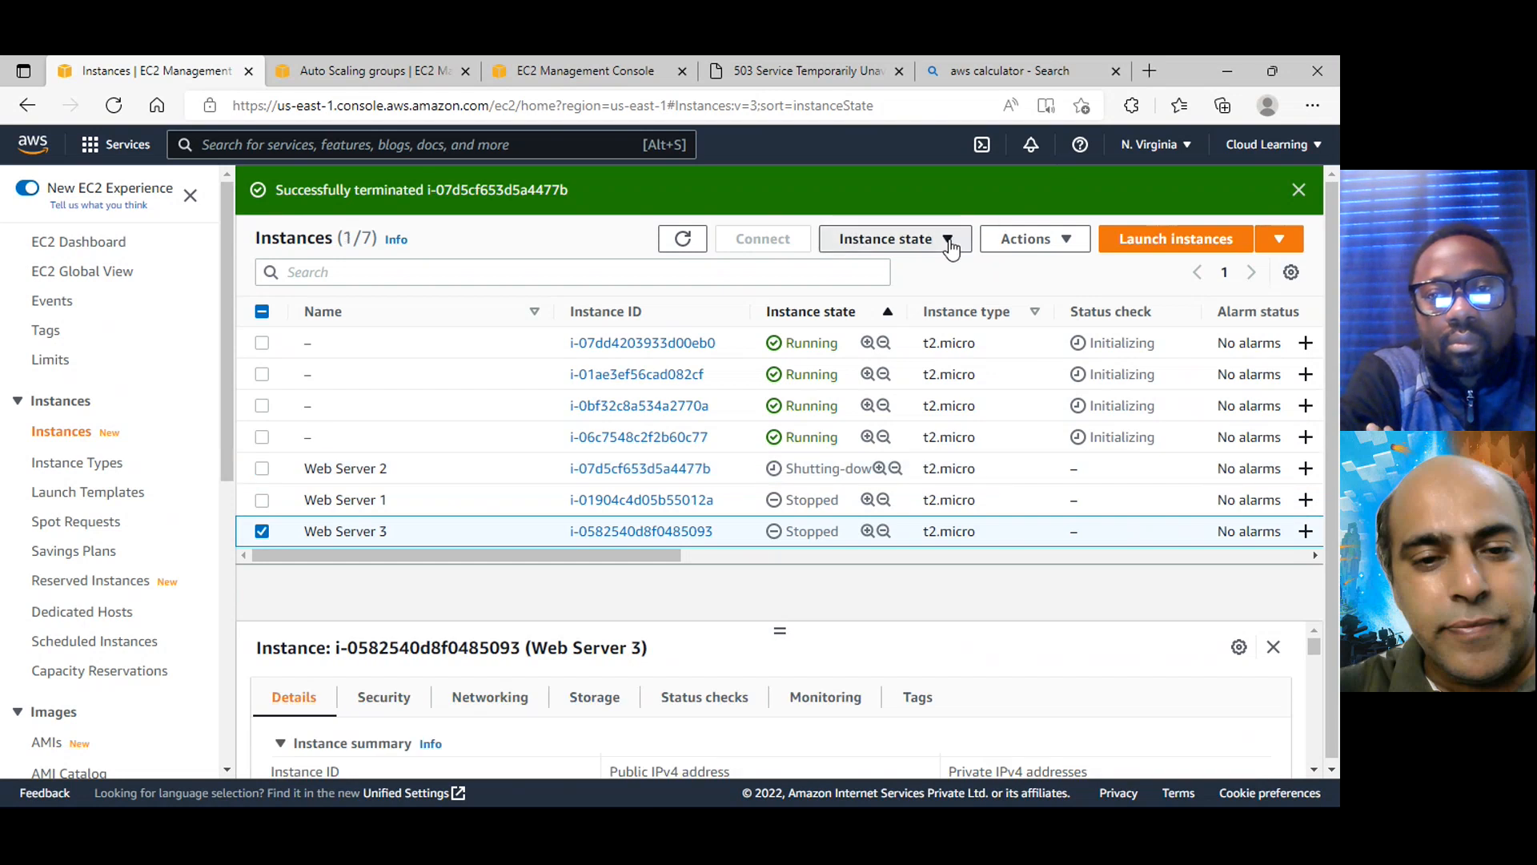
click(889, 238)
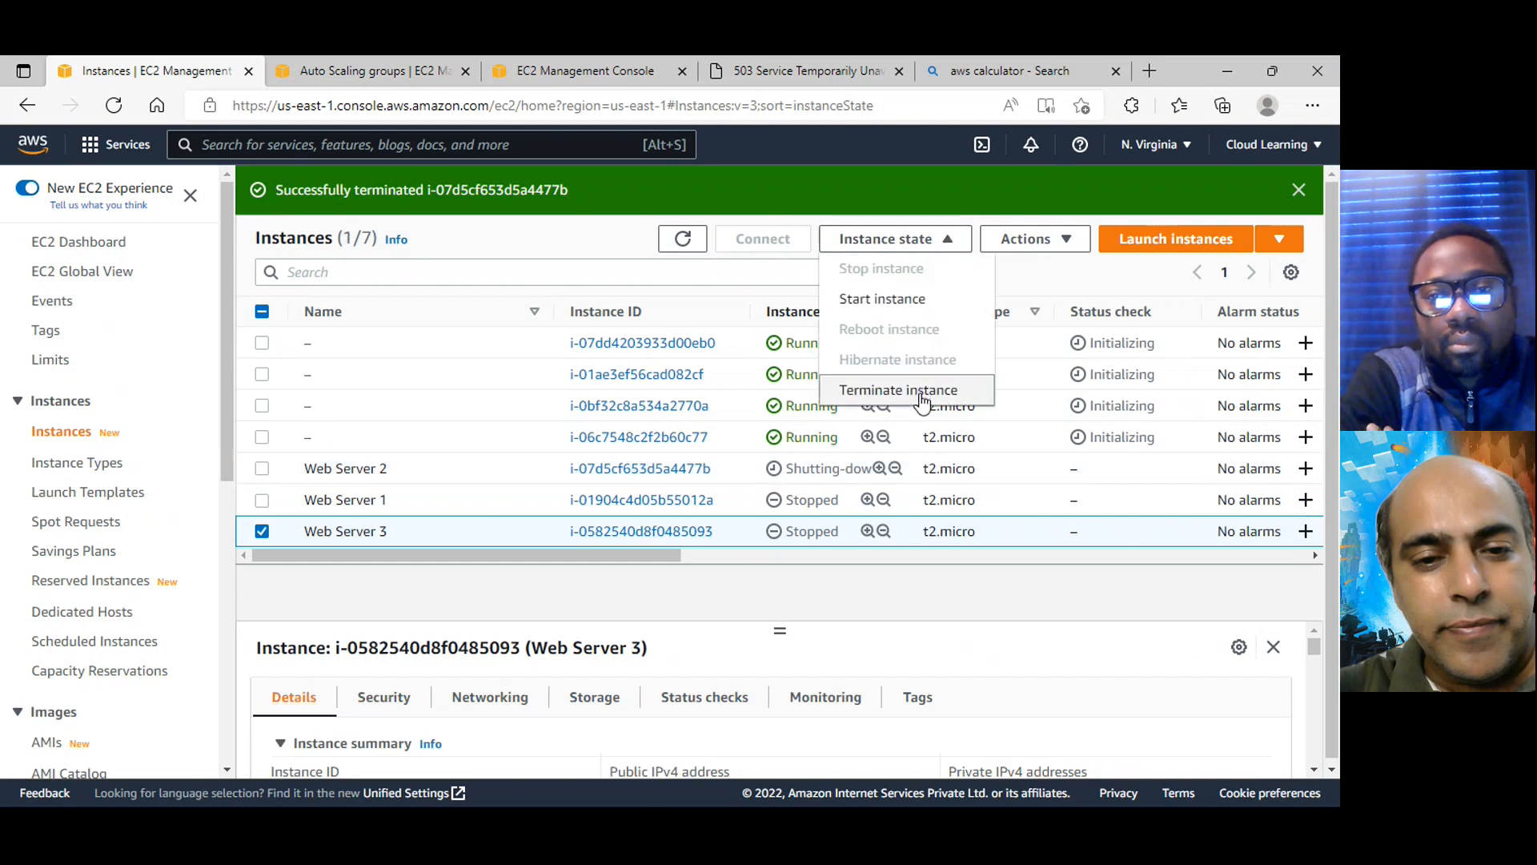
click(899, 391)
click(1005, 666)
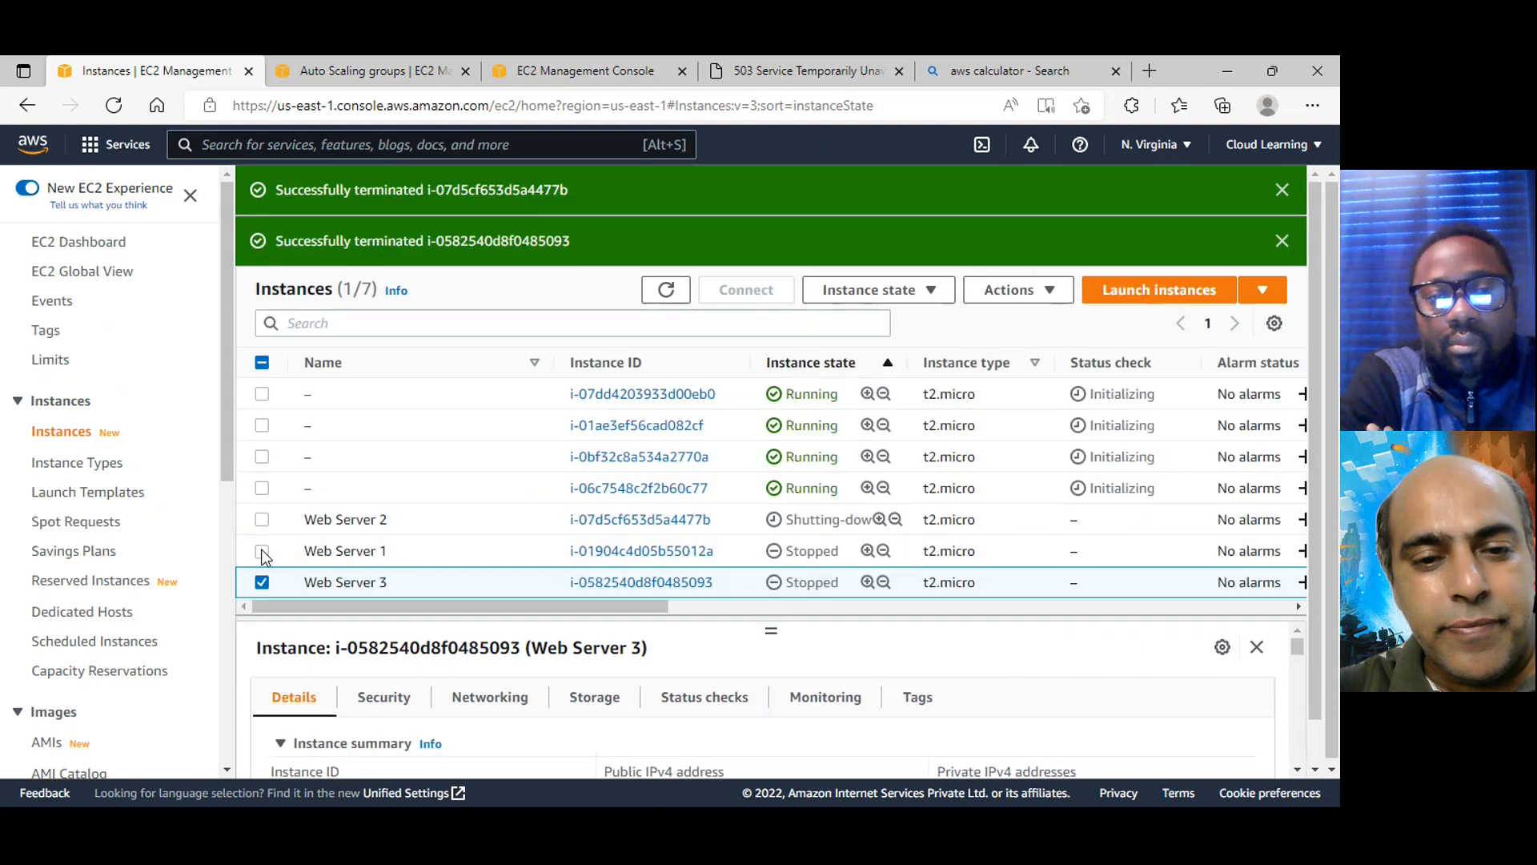
click(261, 520)
click(261, 582)
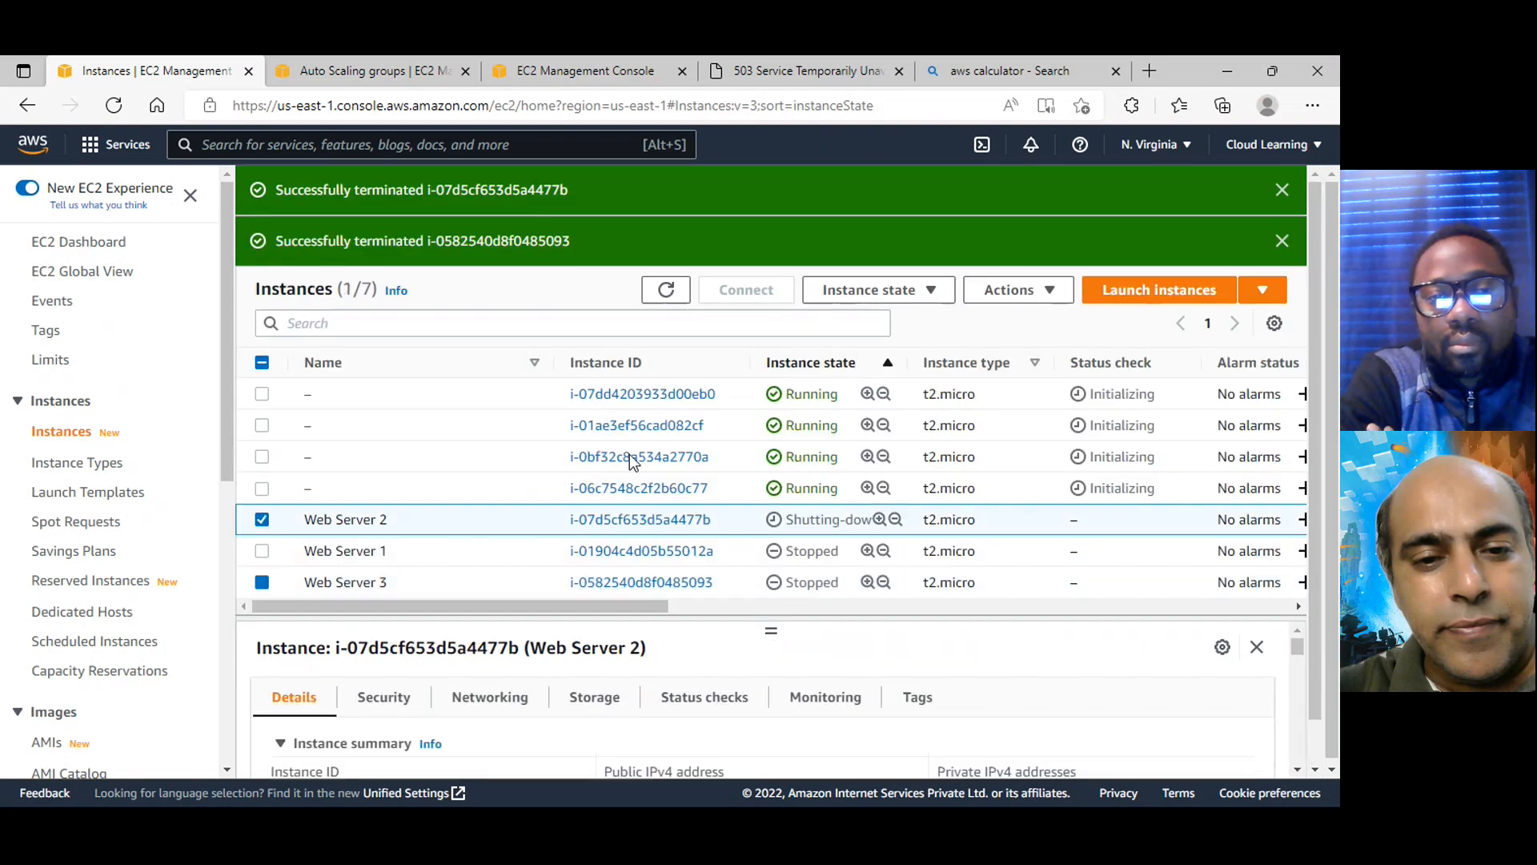
click(938, 292)
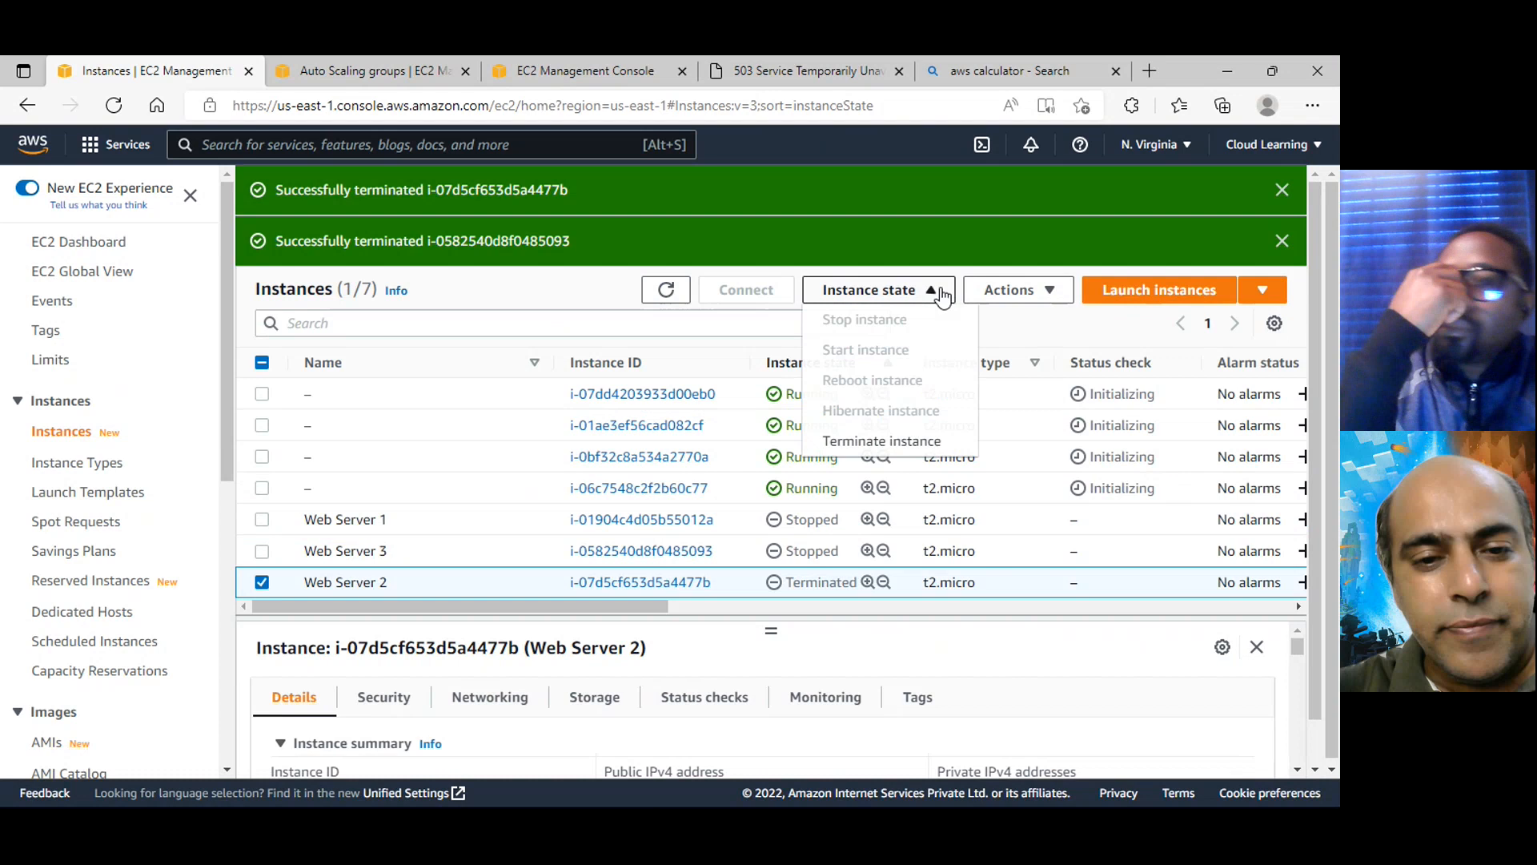
click(909, 443)
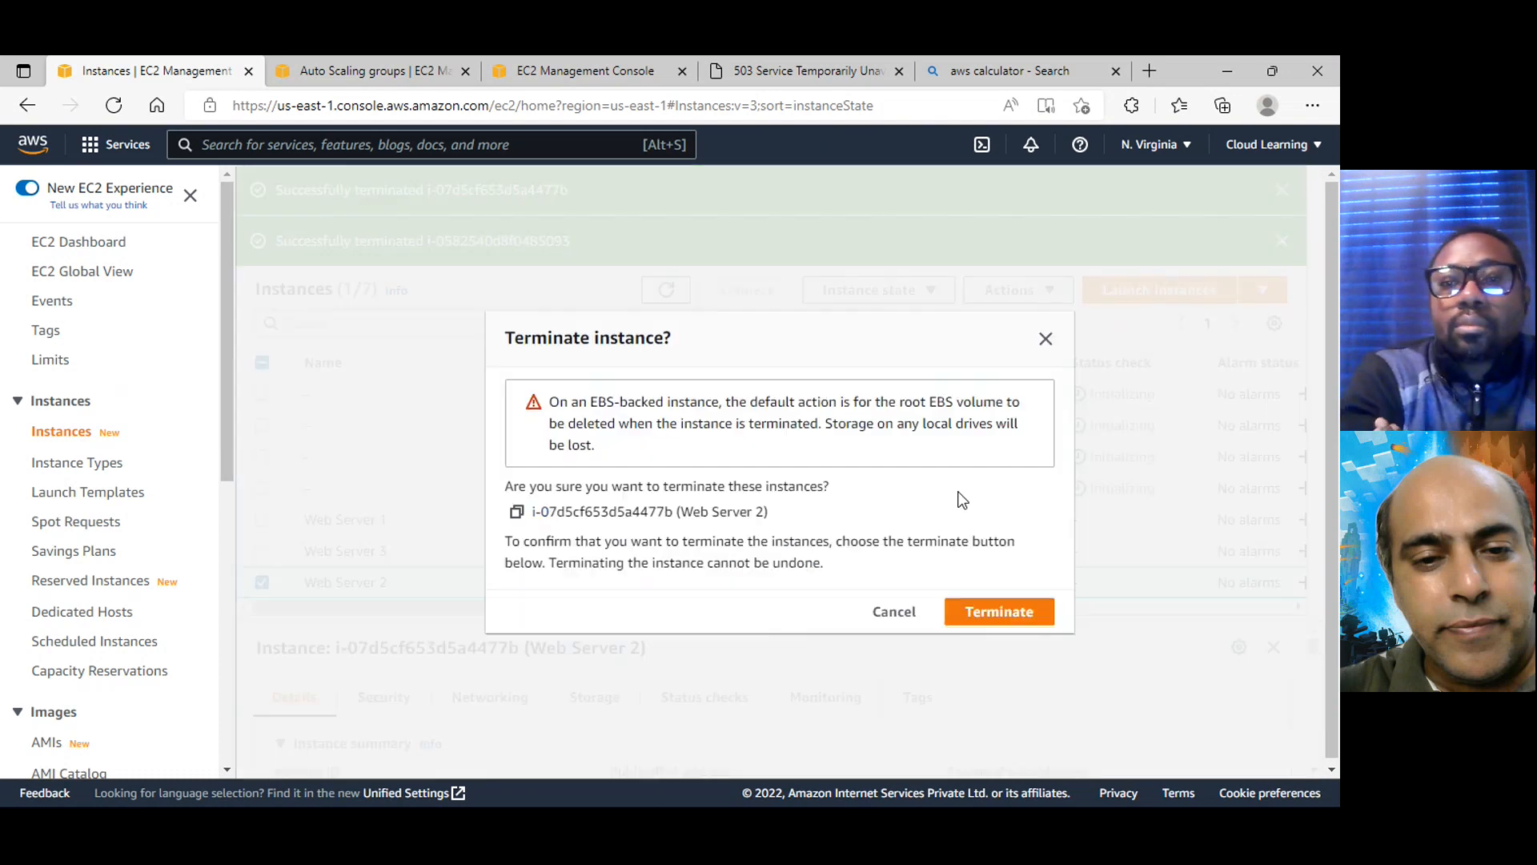
click(893, 612)
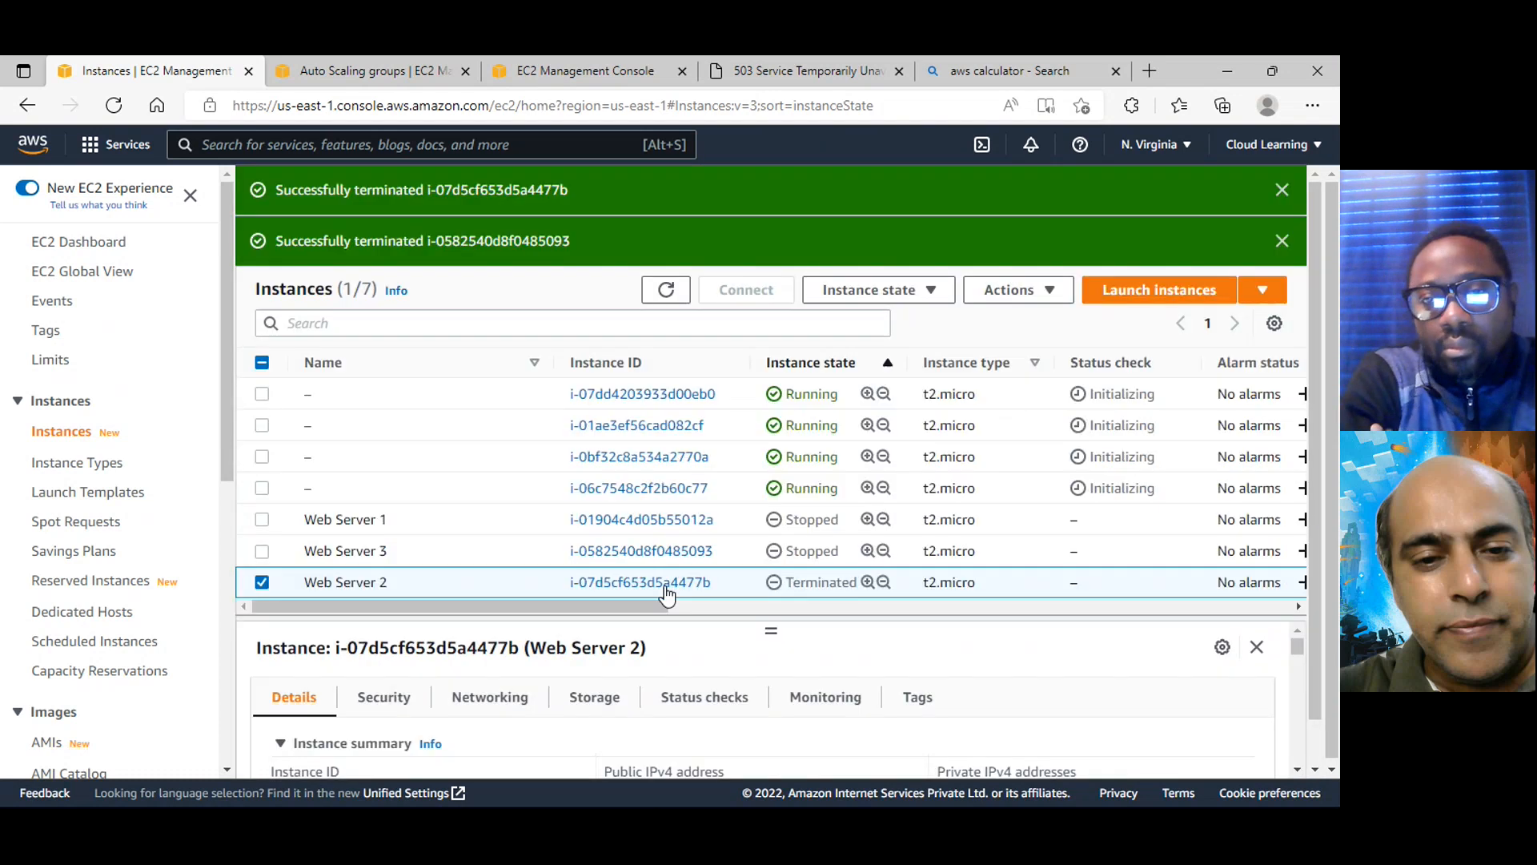
Refresh the instances list and disable termination protection for Web Server 1
click(665, 290)
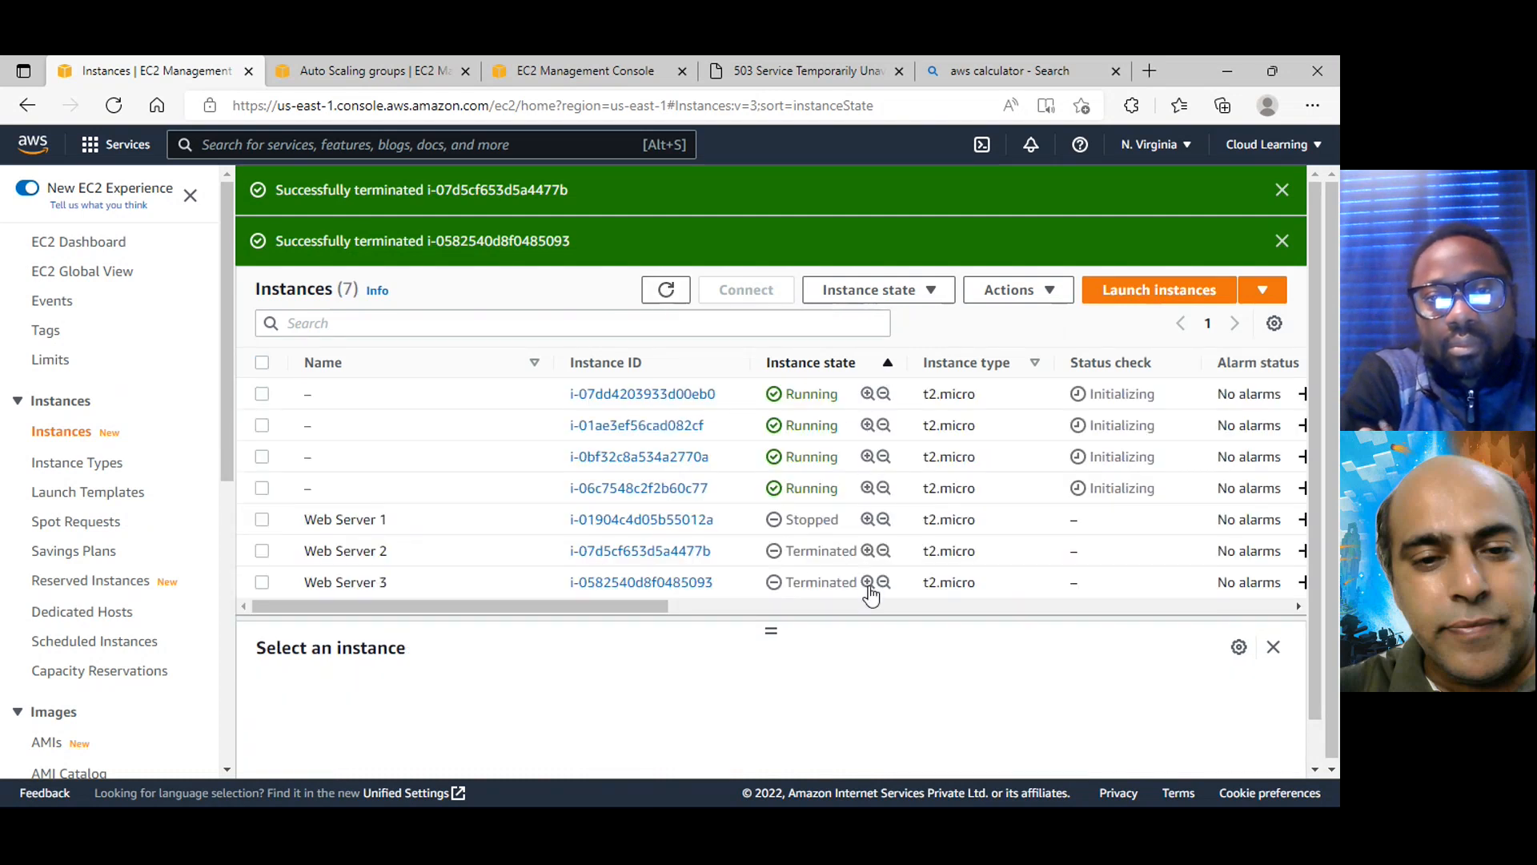
click(262, 518)
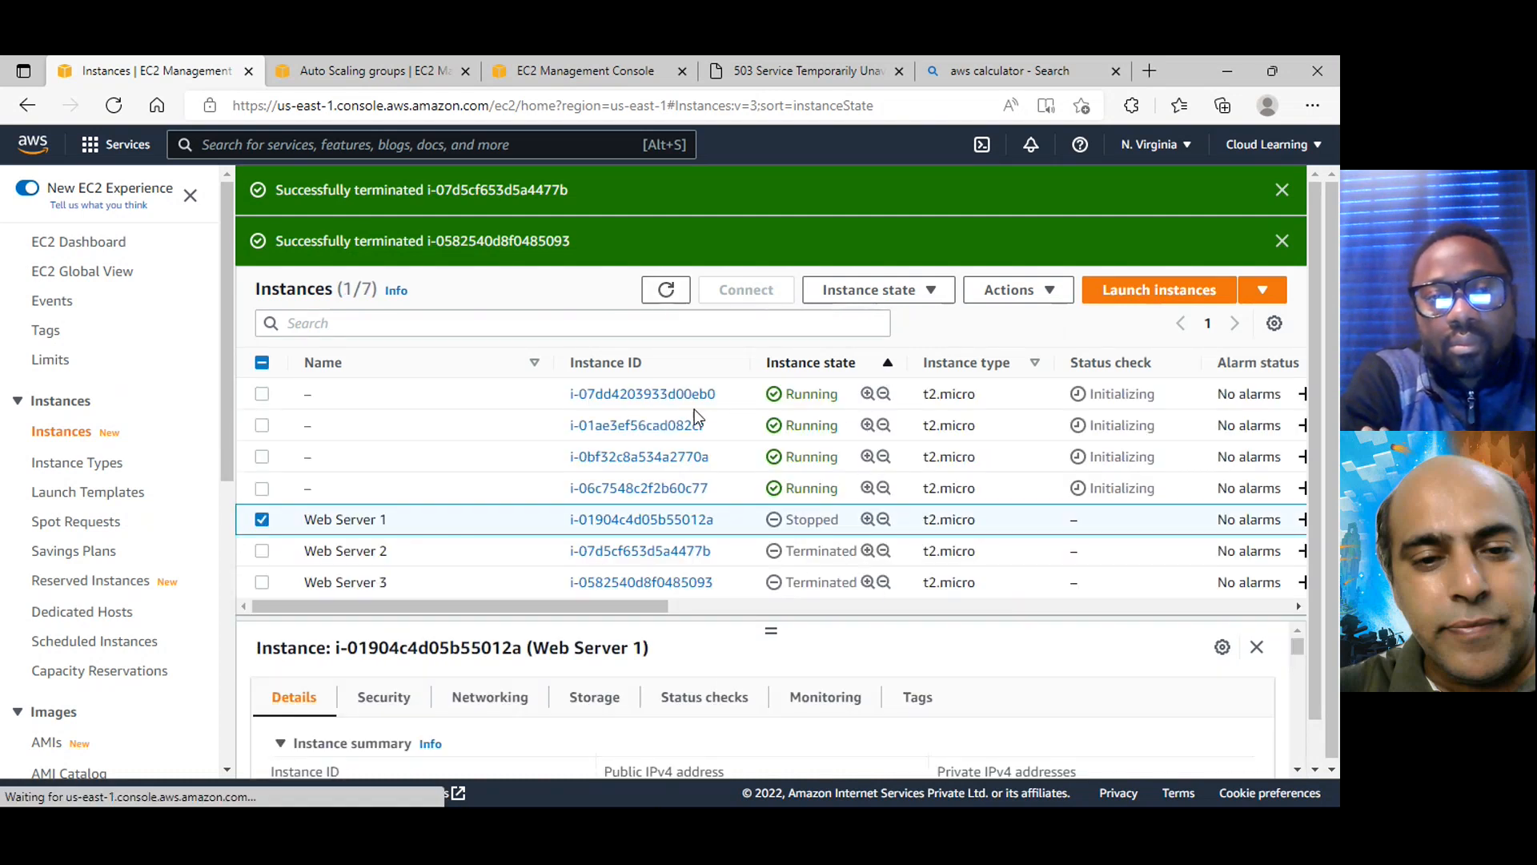
click(938, 290)
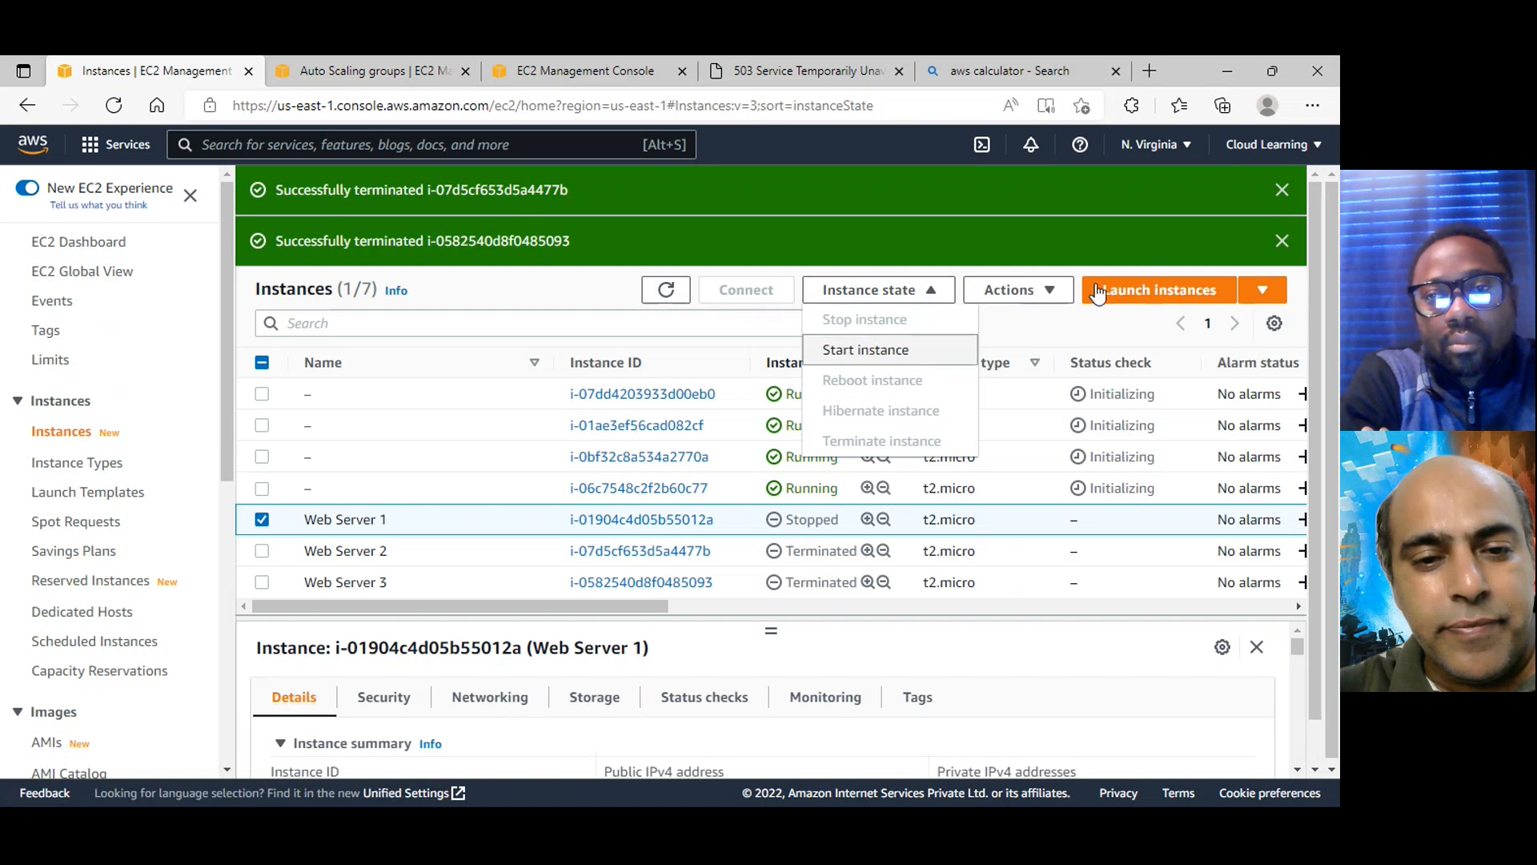
click(1053, 298)
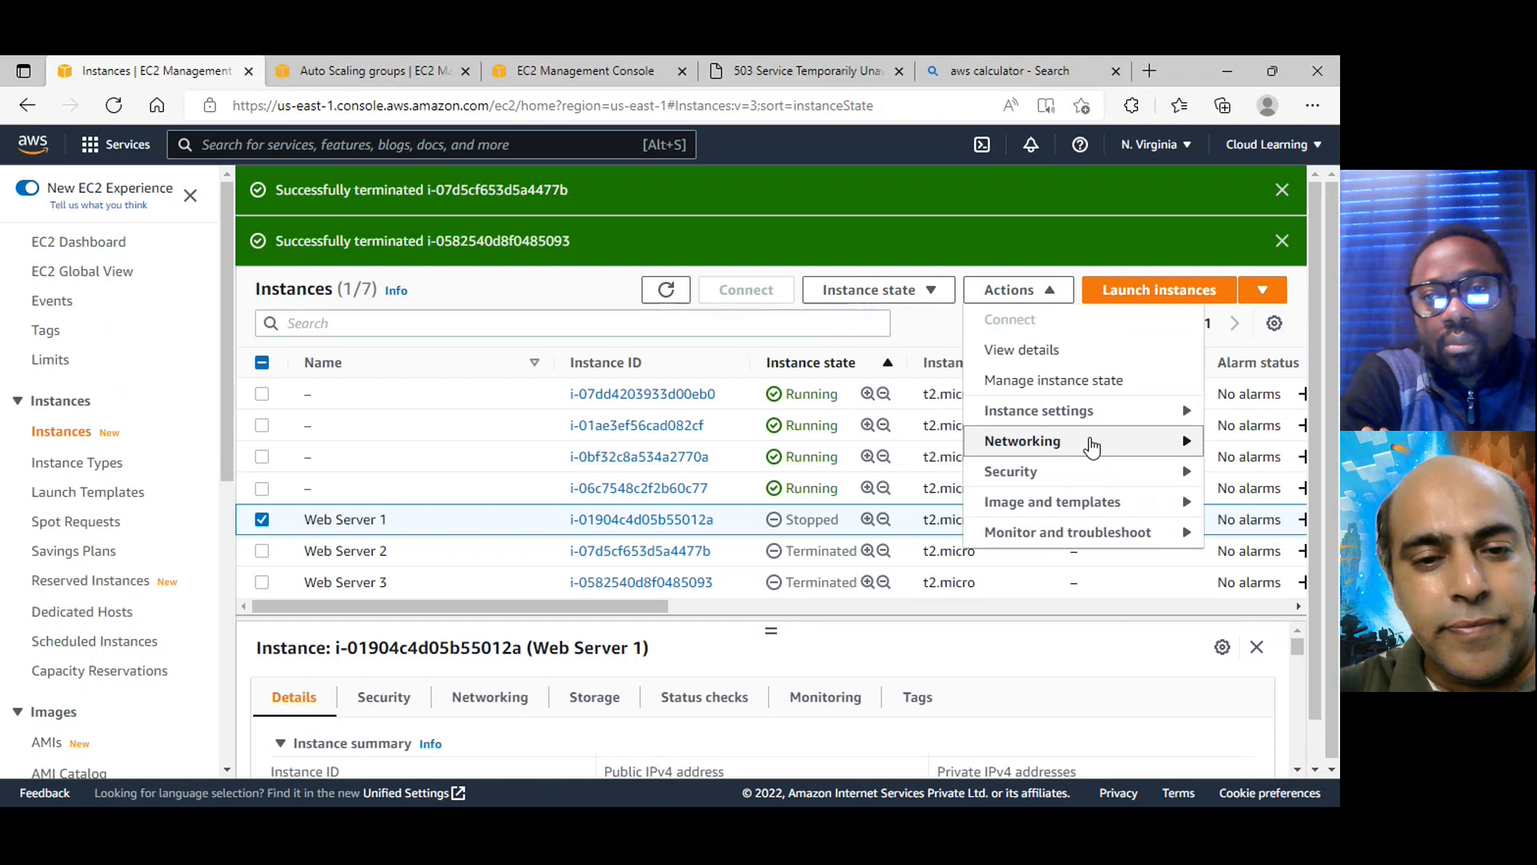
click(1089, 412)
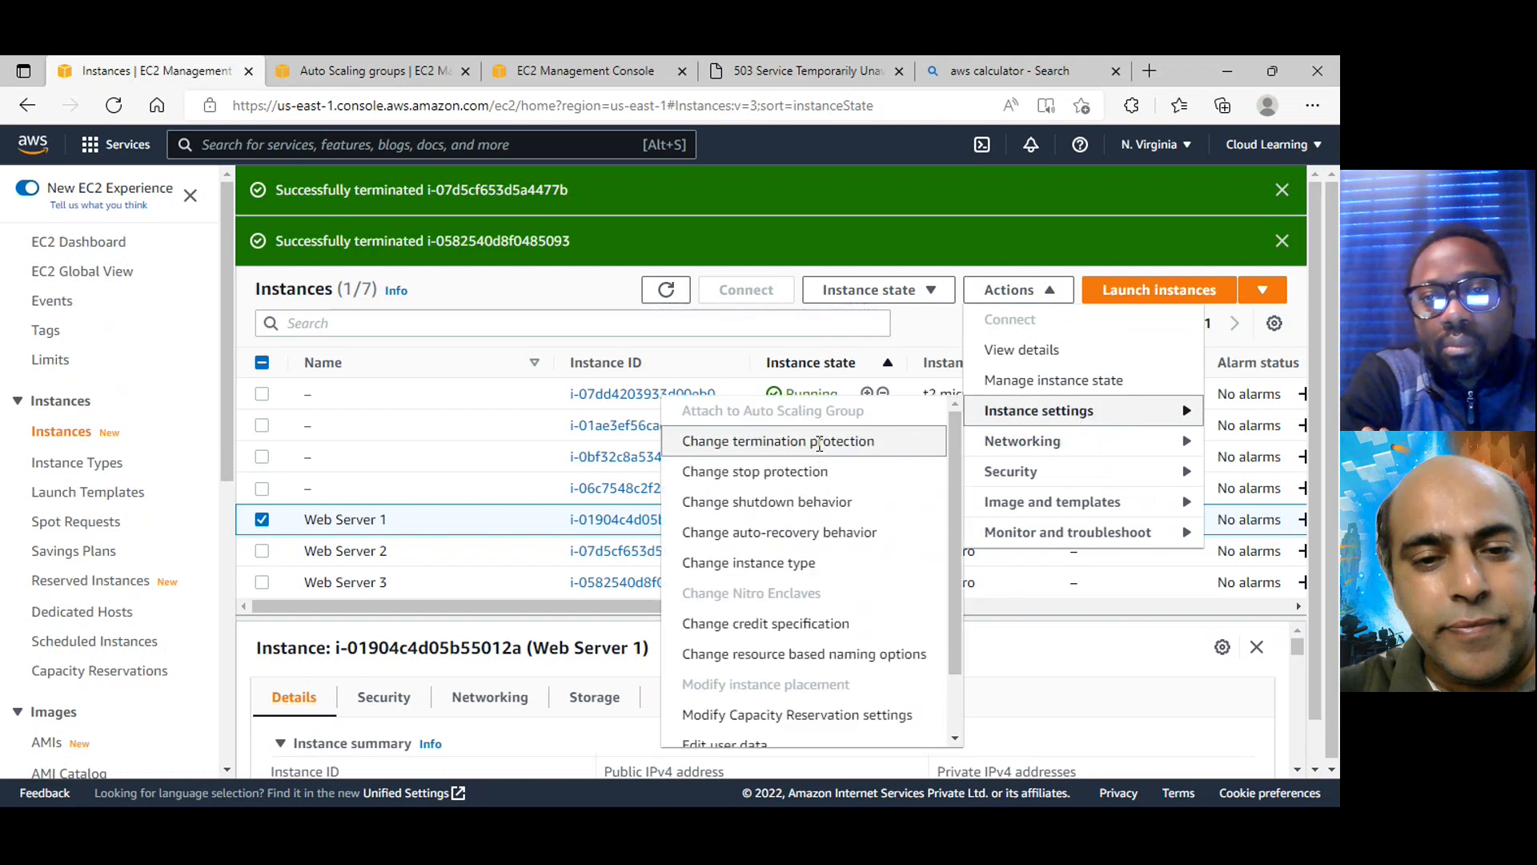
click(818, 441)
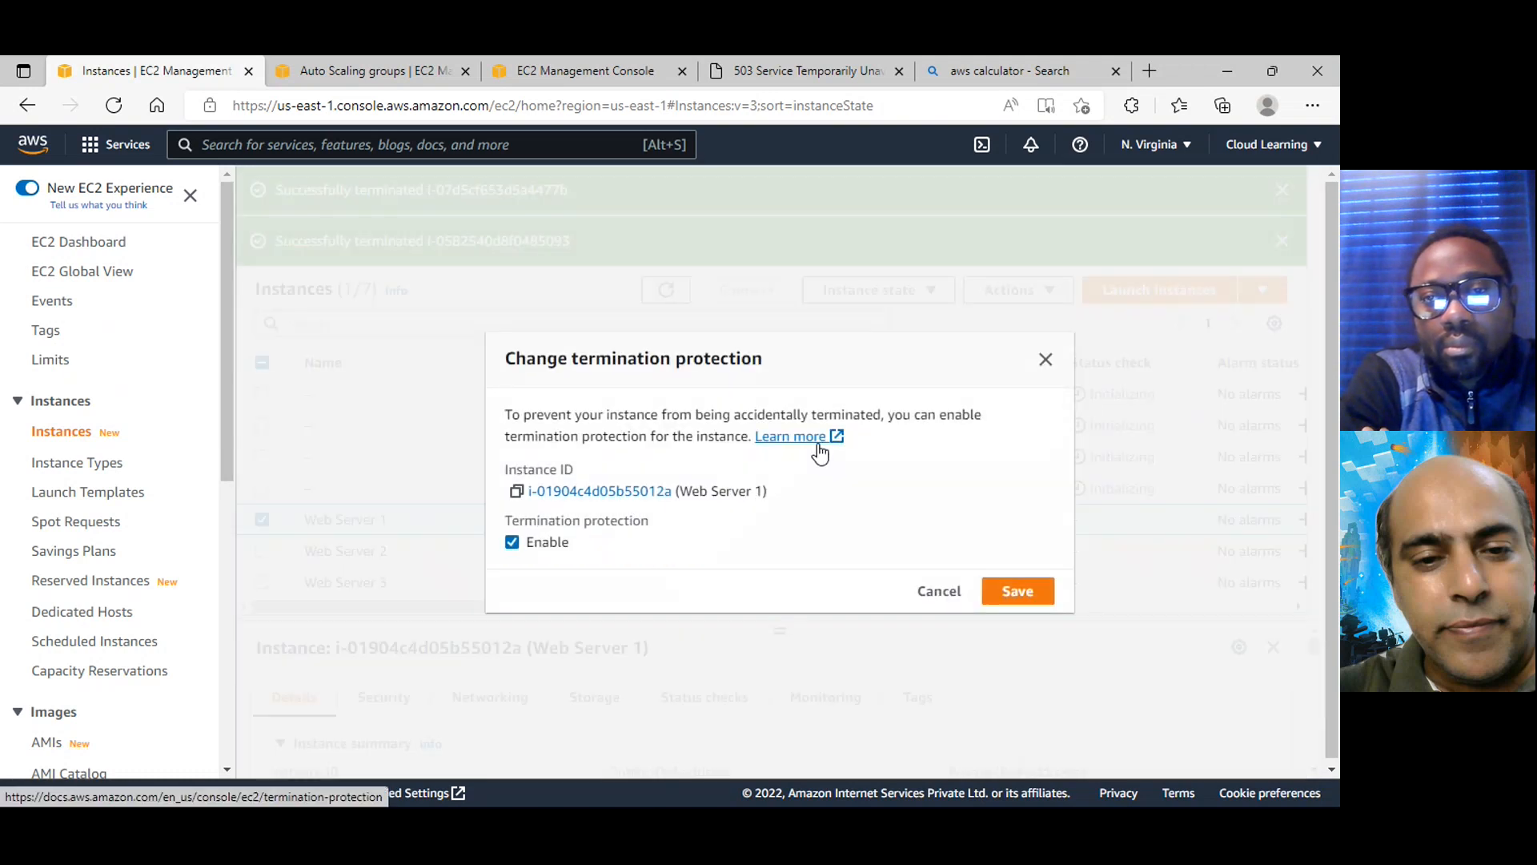
click(514, 543)
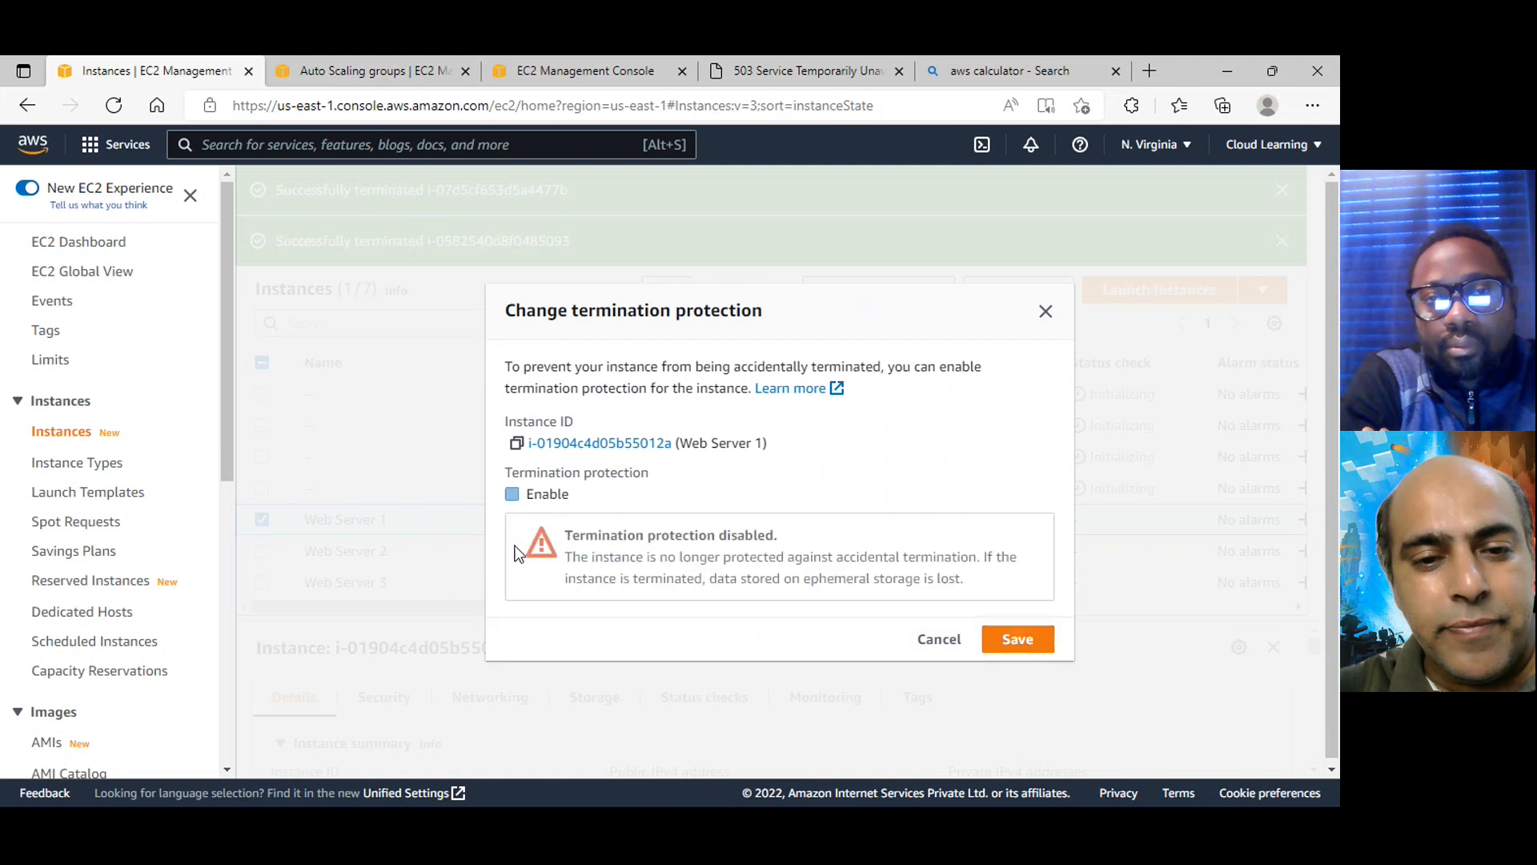
click(1011, 640)
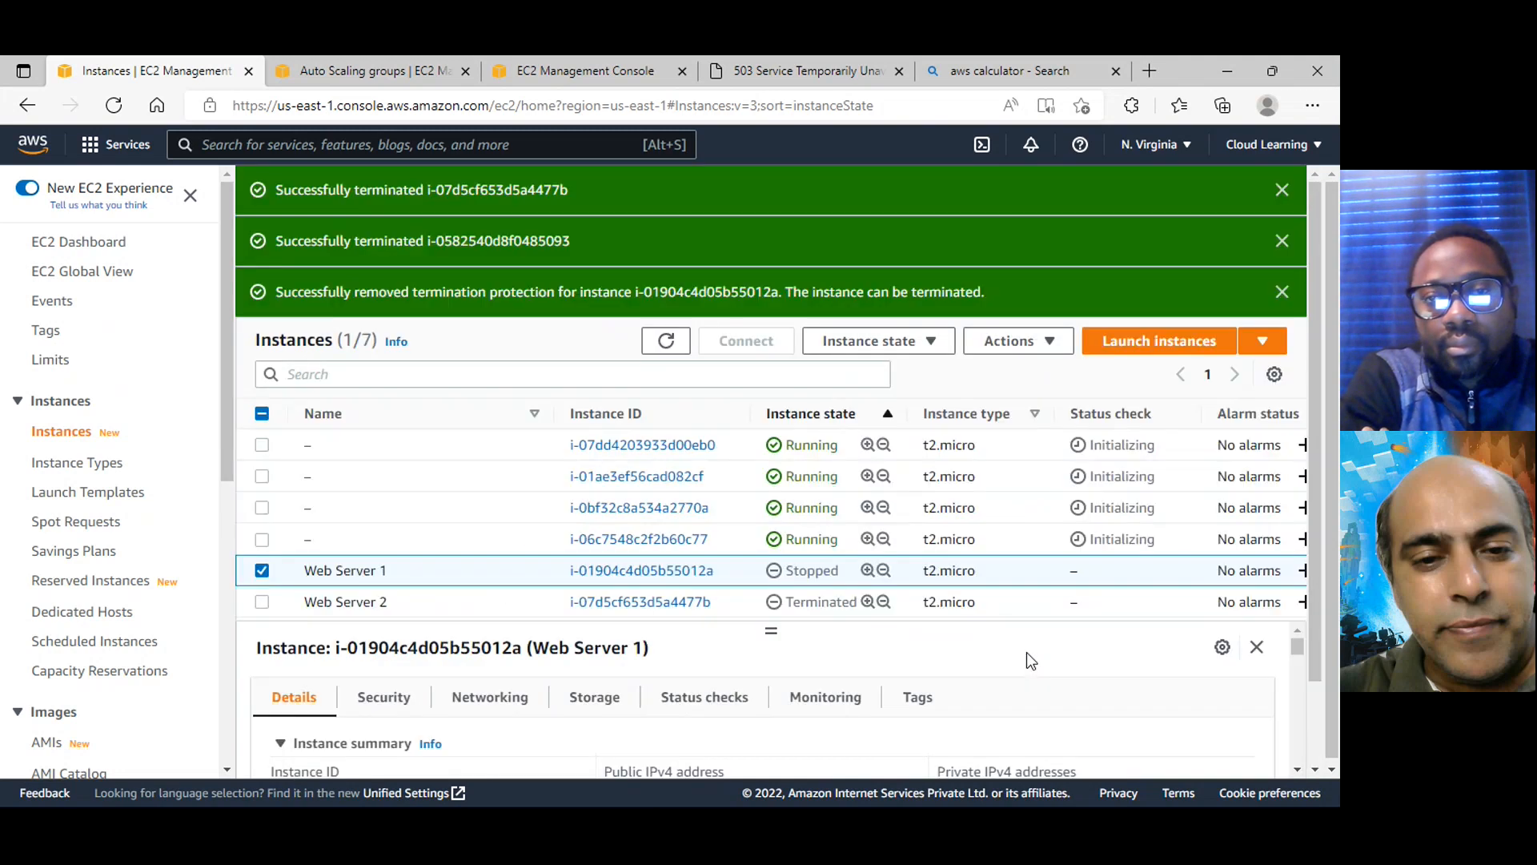
Refresh the instances list, reselect Web Server 1 and terminate it
click(876, 341)
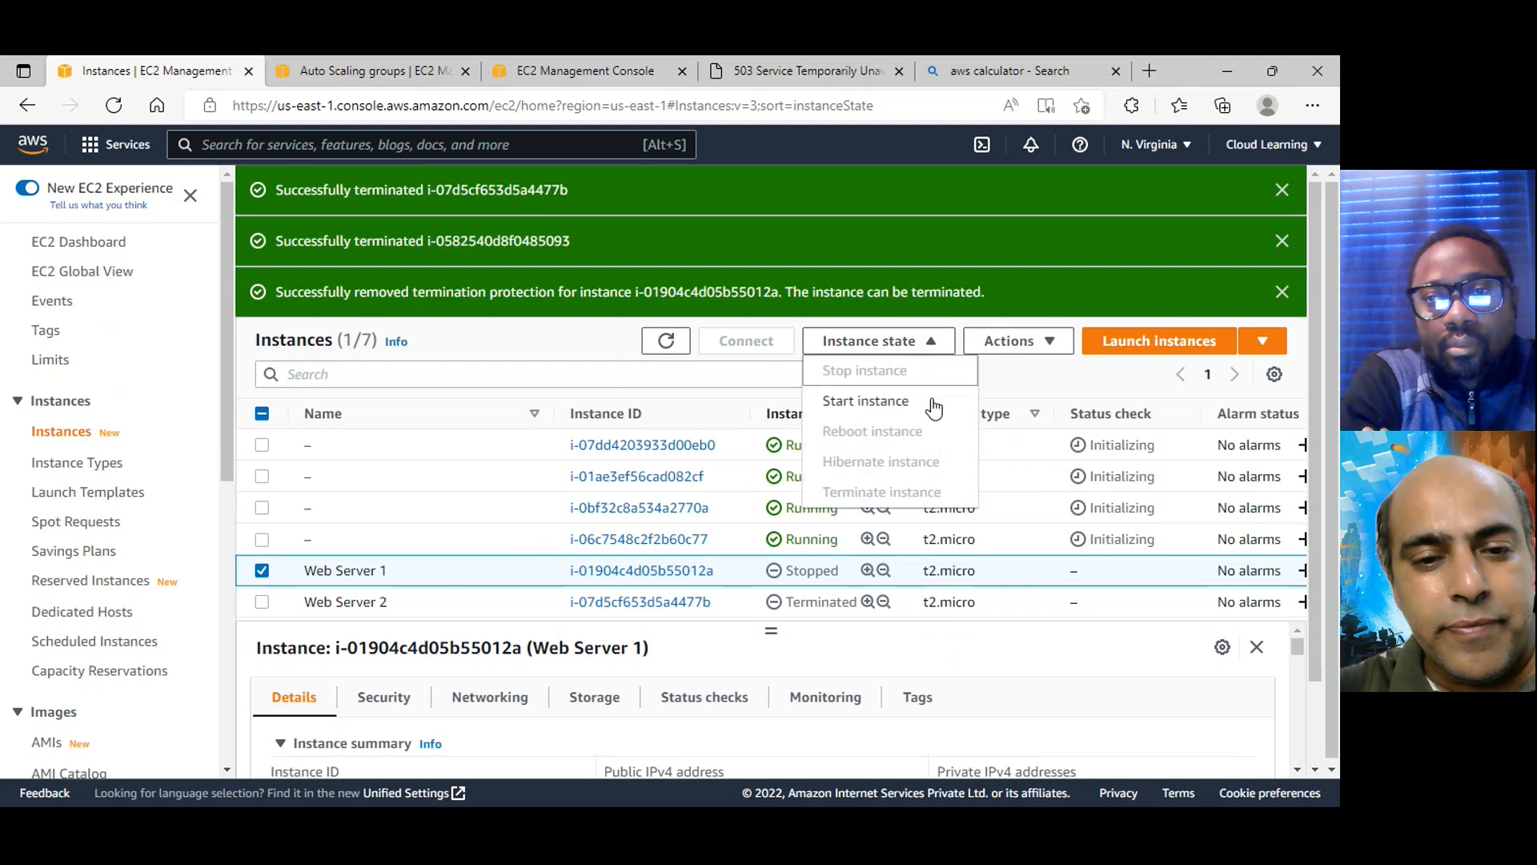
click(666, 340)
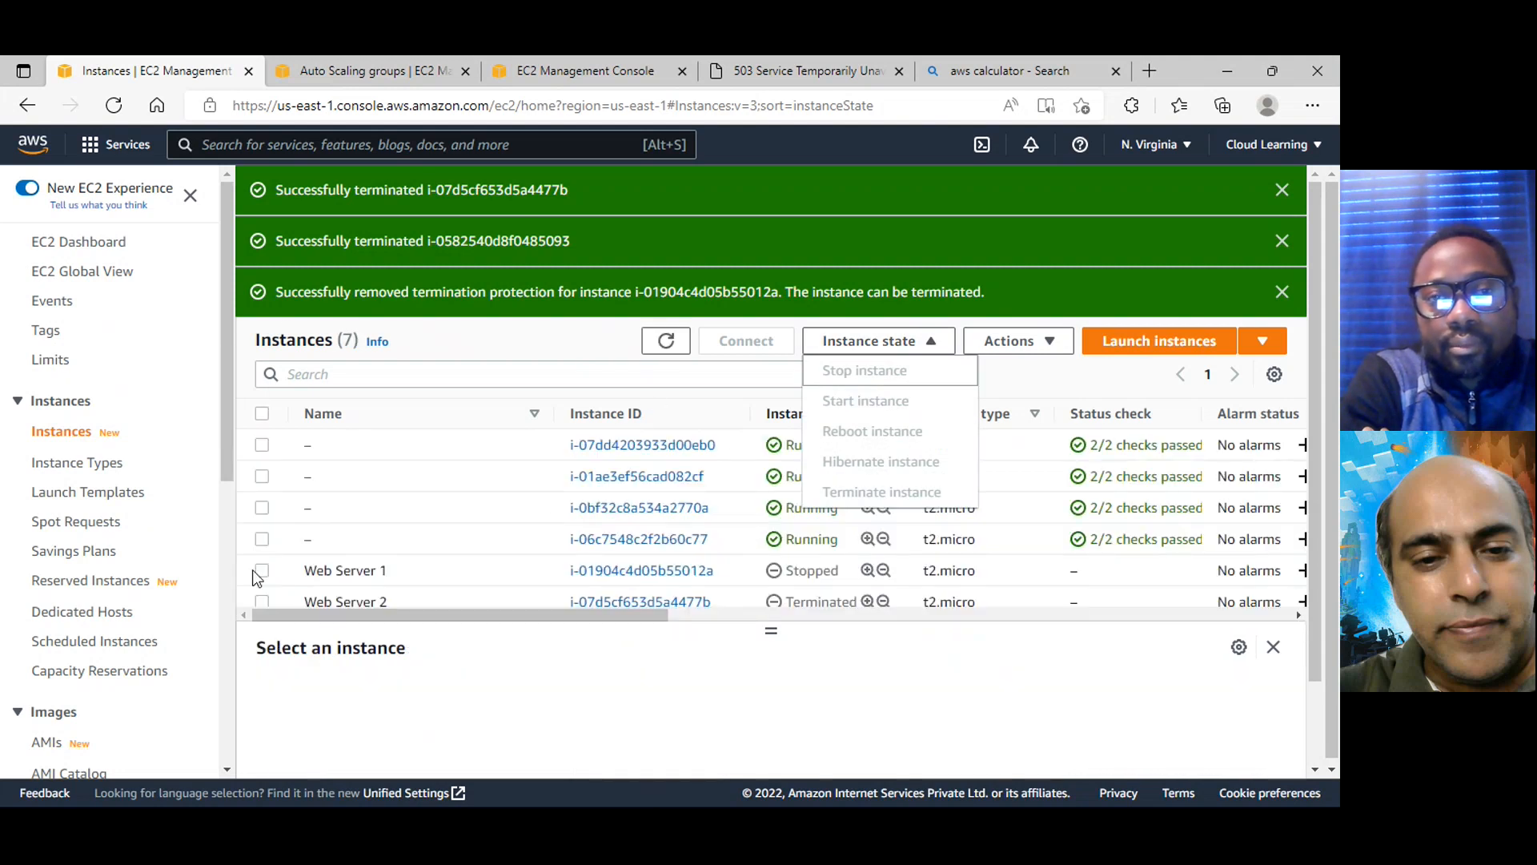
click(262, 570)
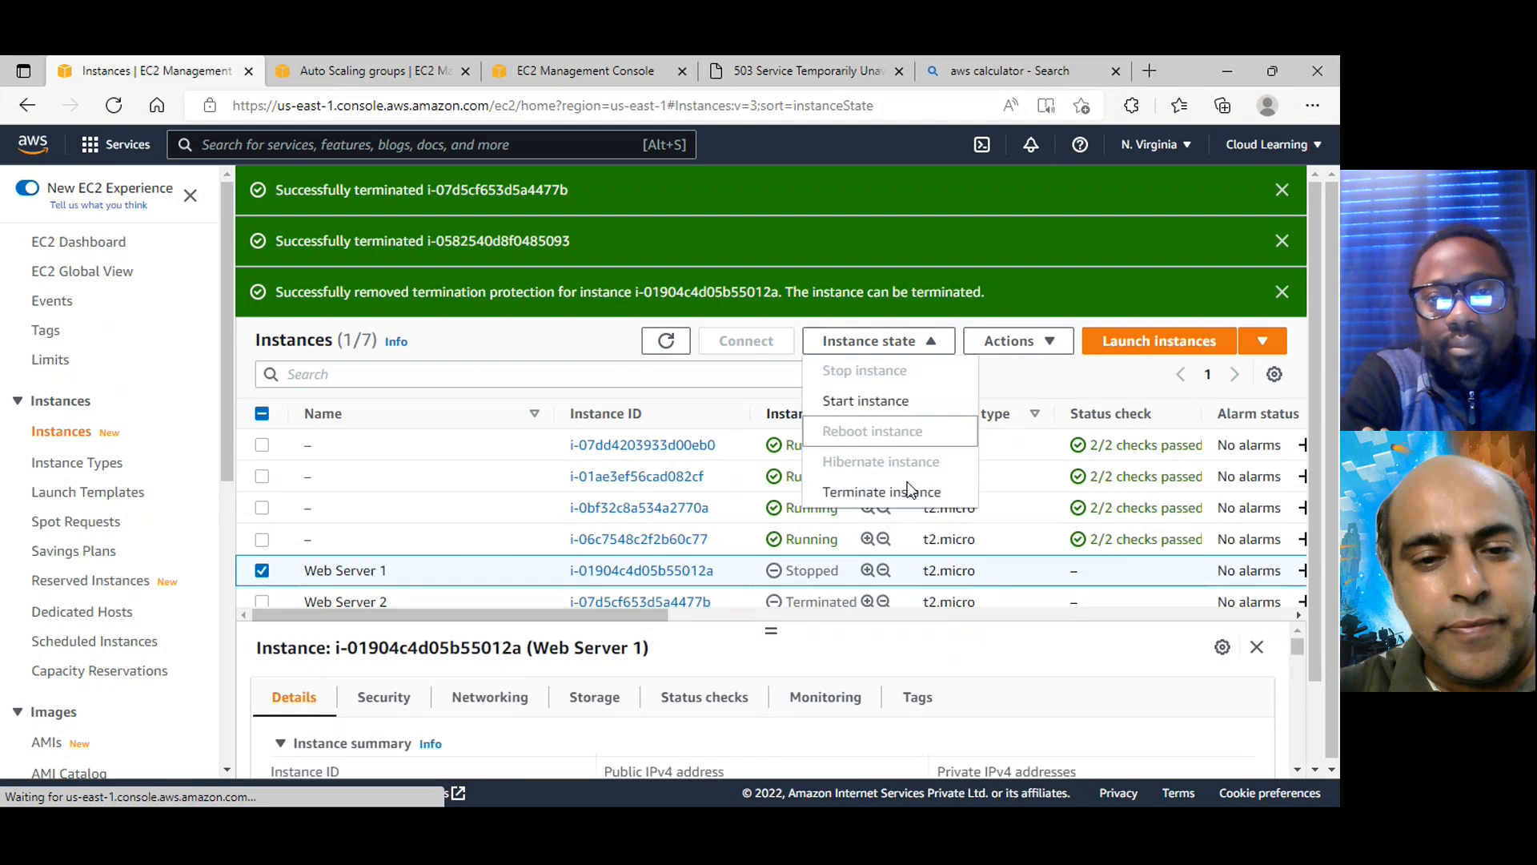
click(937, 497)
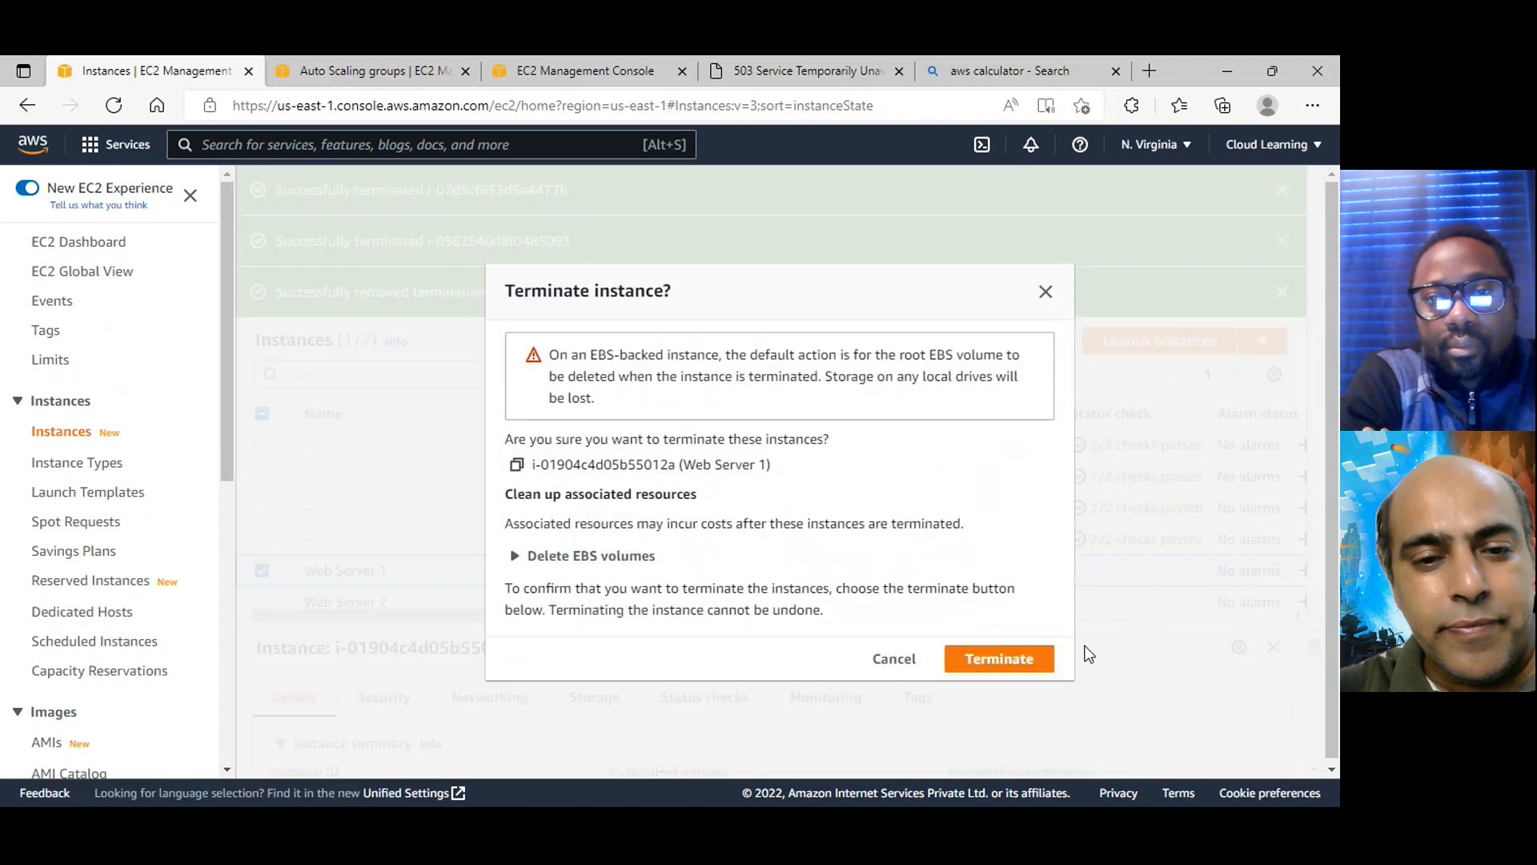
click(1032, 665)
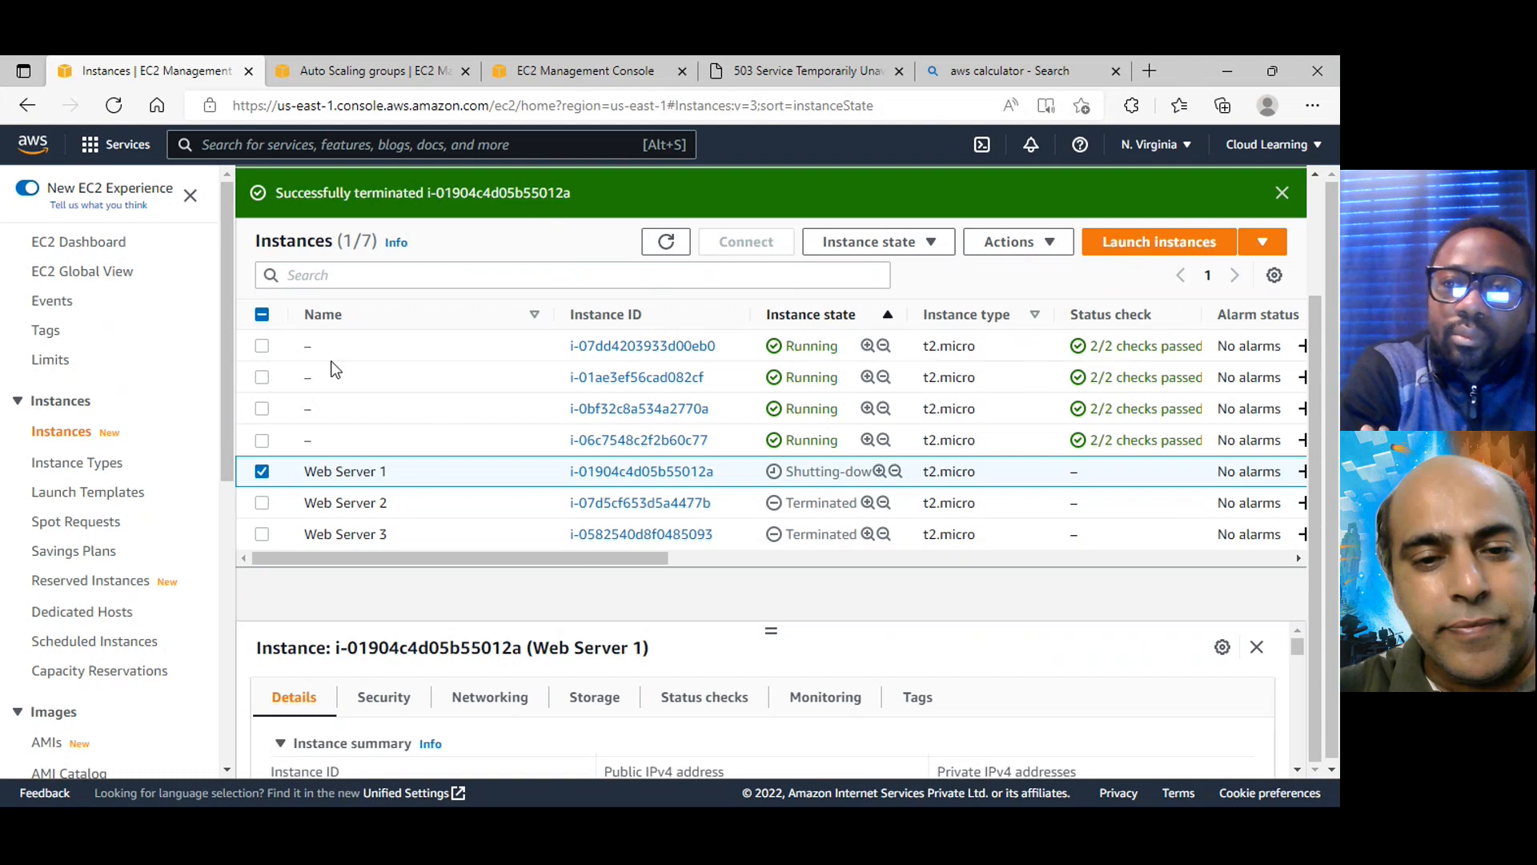
Add the running instance i-07dd4203933d00eb0 to the selection and enlarge the details pane to examine the monitoring graphs
click(262, 346)
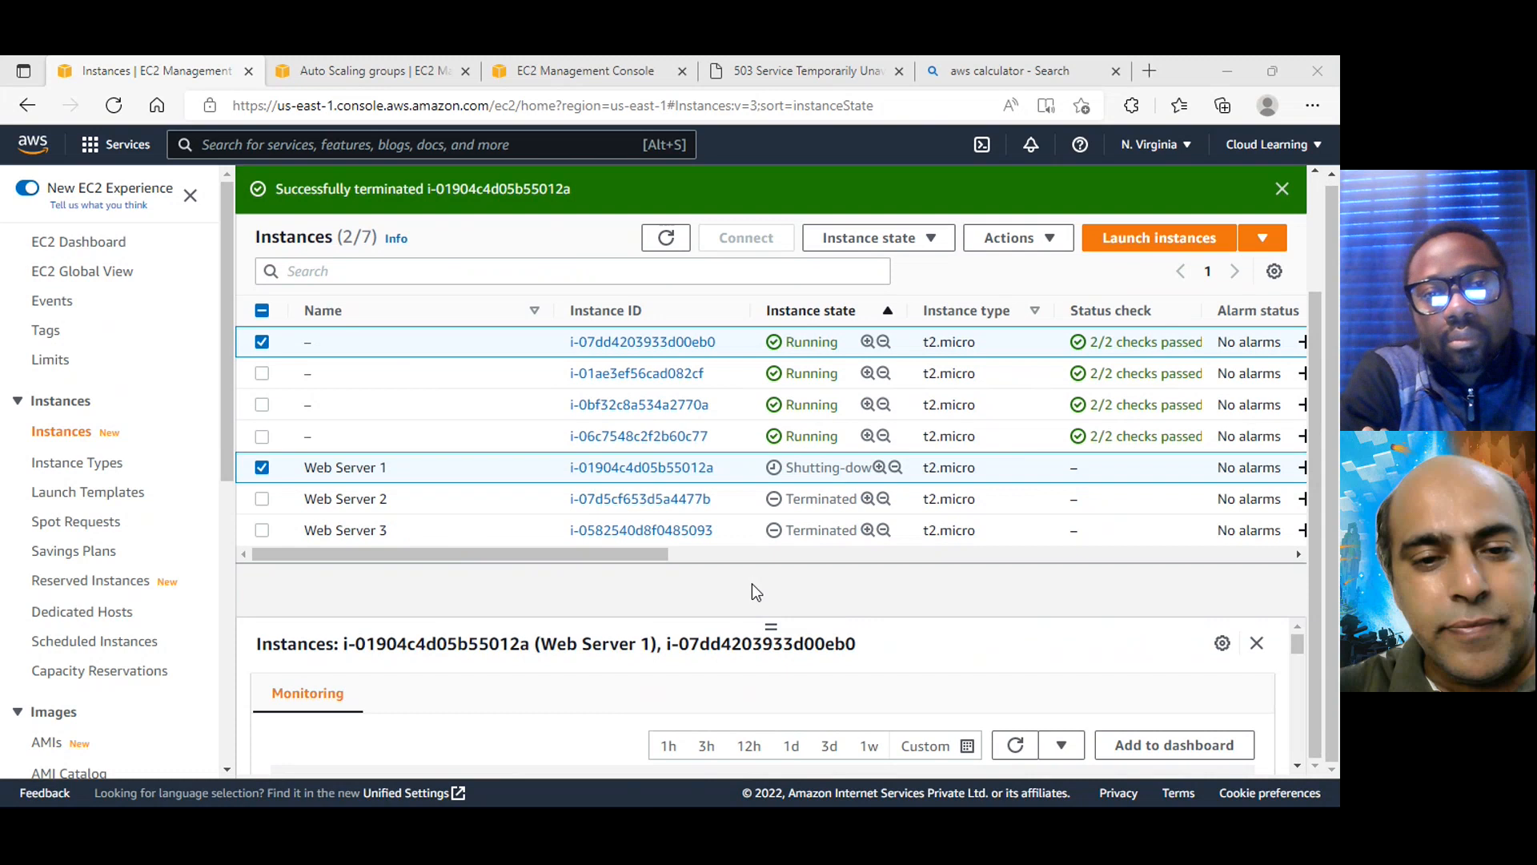
drag(771, 625, 776, 486)
scroll(330, 532, up, 2)
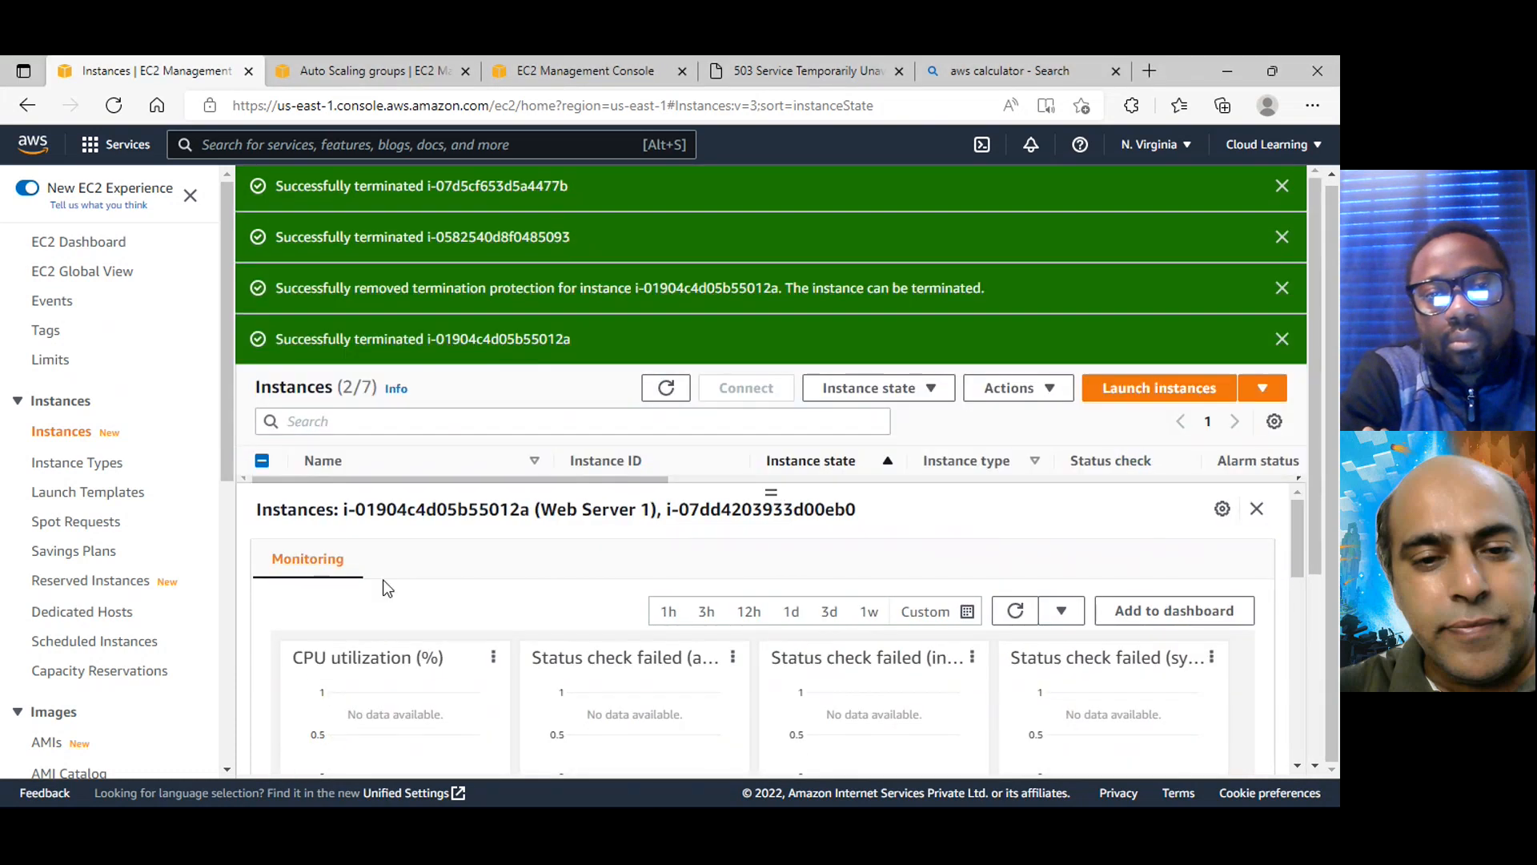
scroll(373, 374, down, 4)
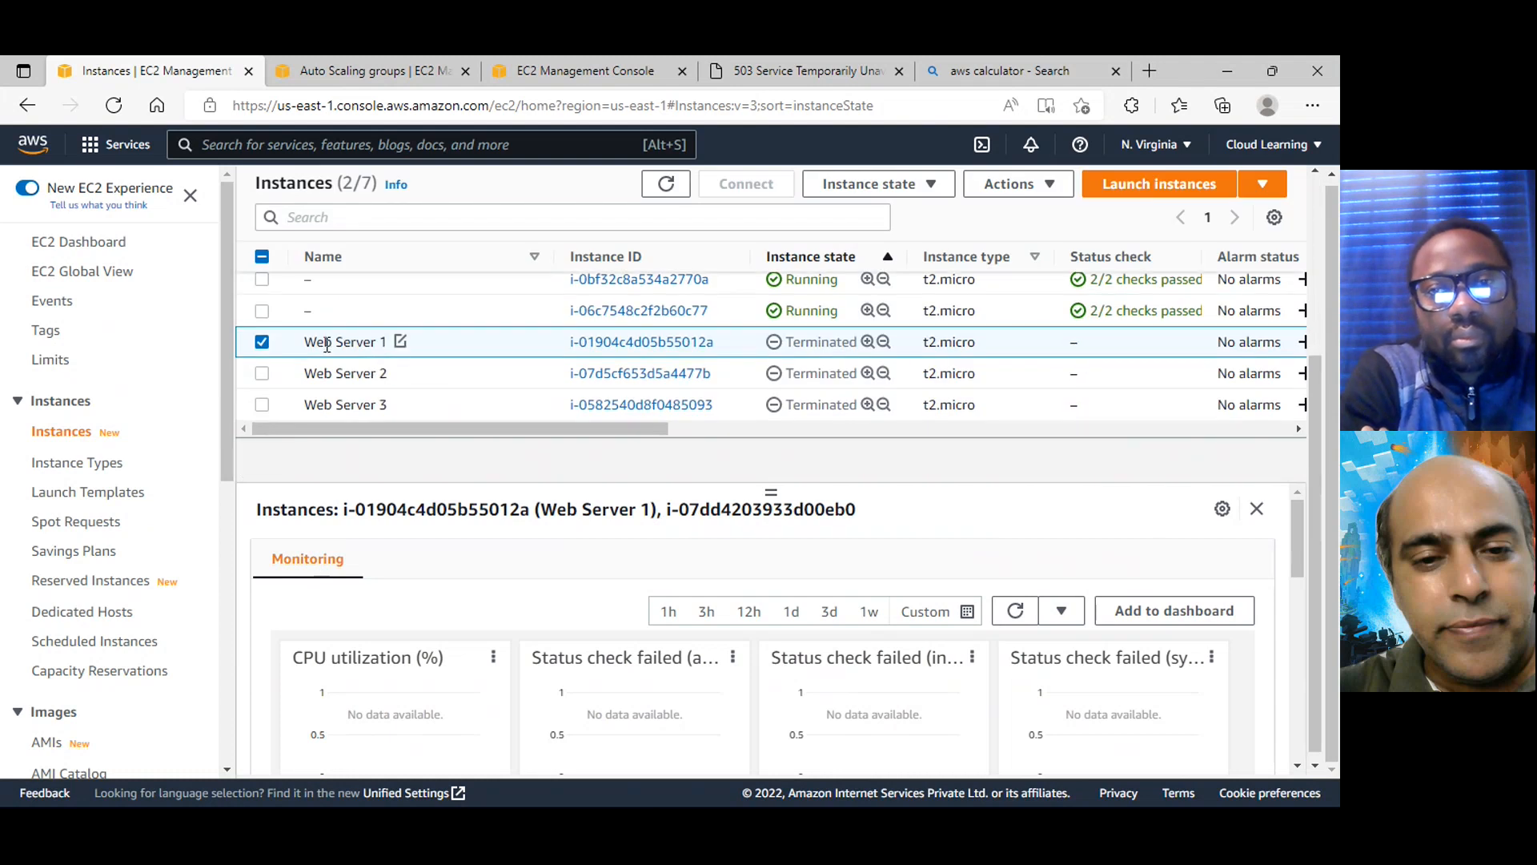
scroll(756, 564, up, 3)
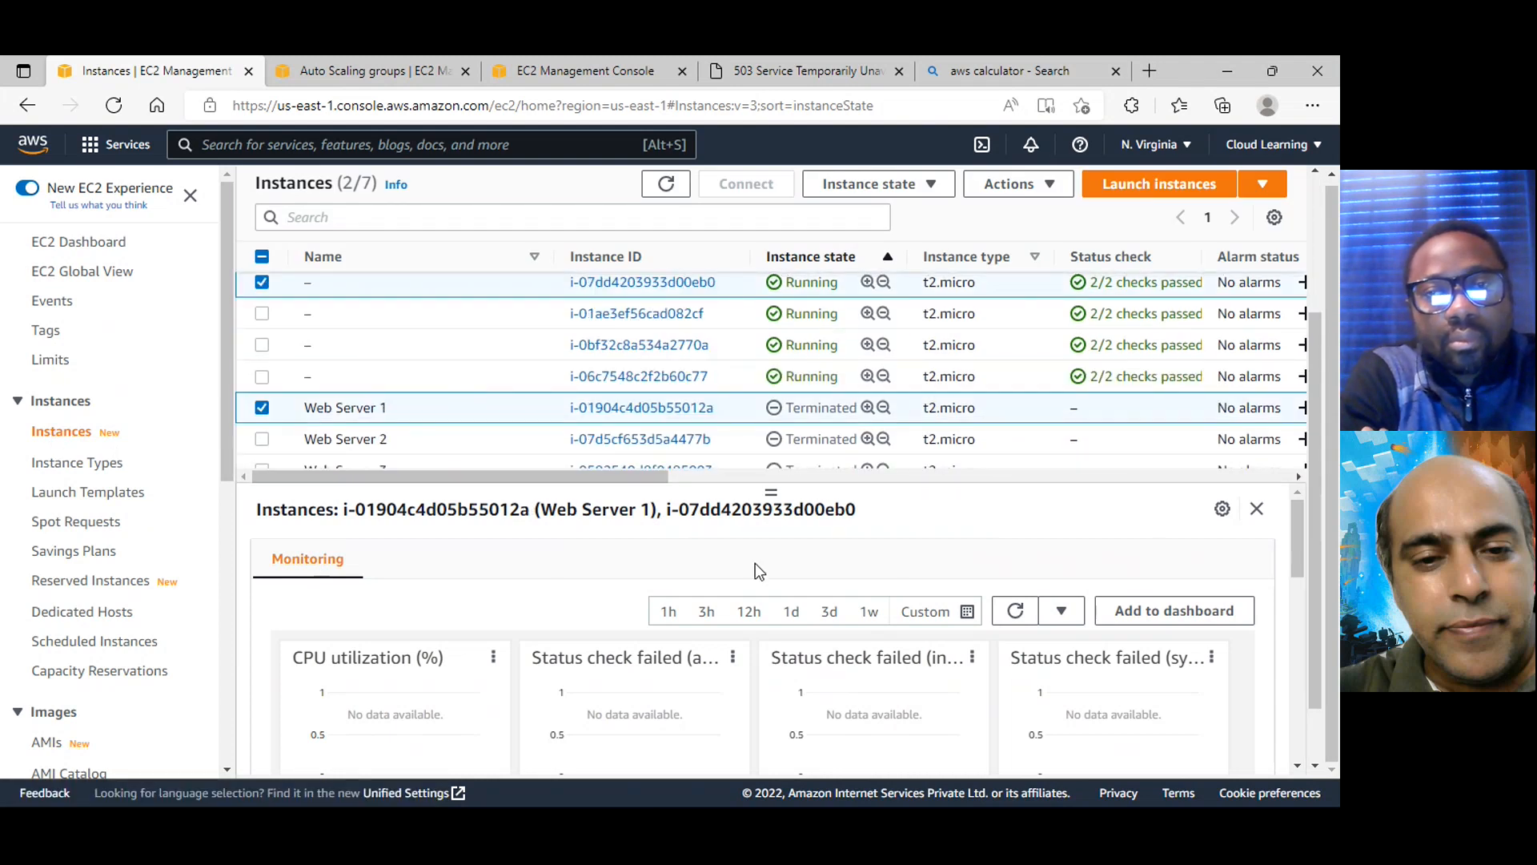
scroll(760, 535, down, 2)
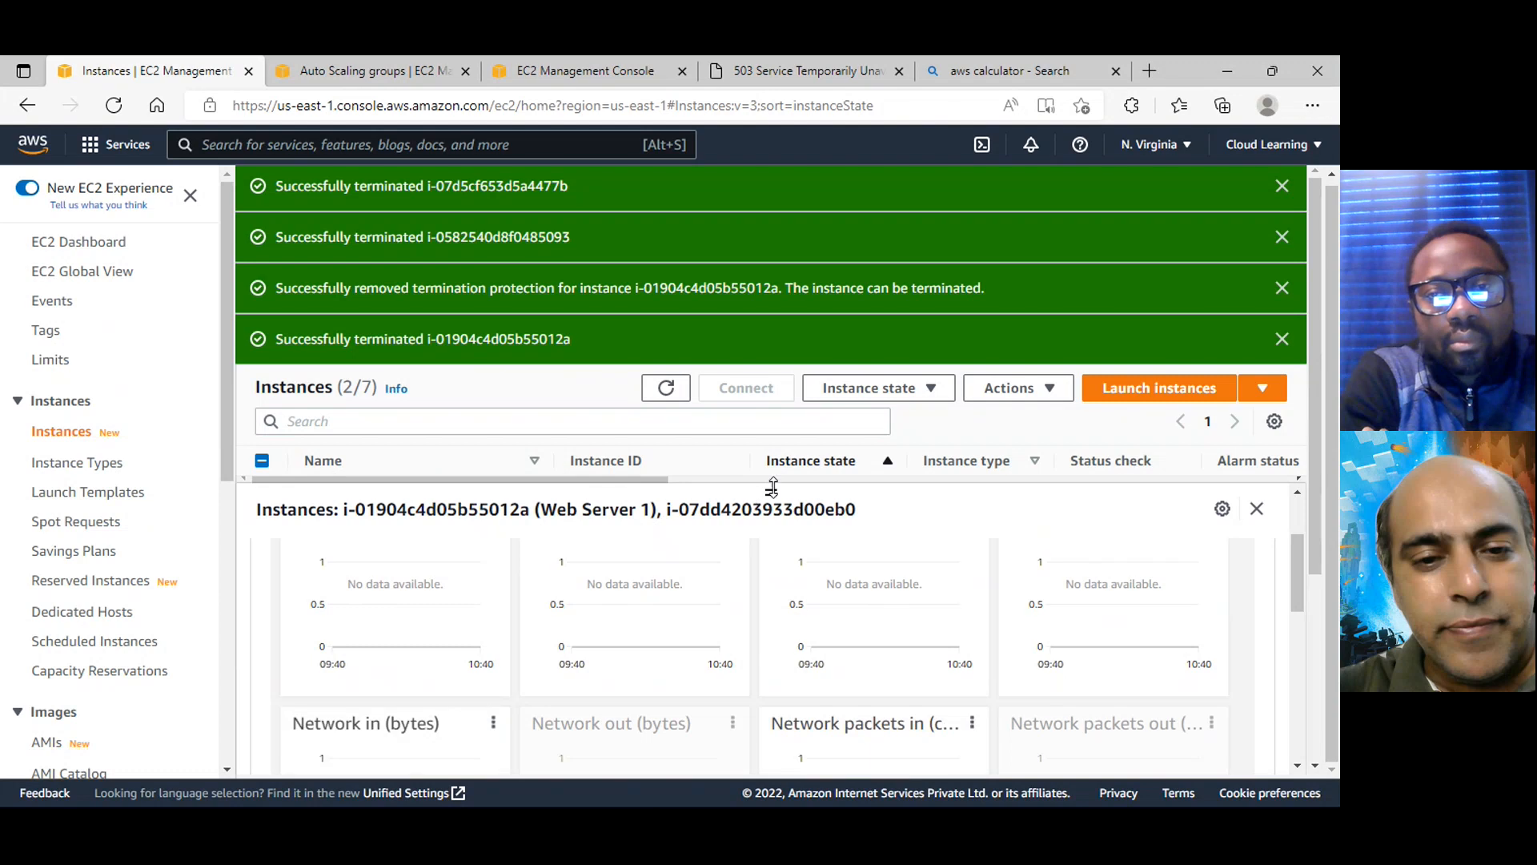
Reload the instances page, select i-07dd4203933d00eb0 and copy its public IPv4 address
drag(773, 668, 772, 628)
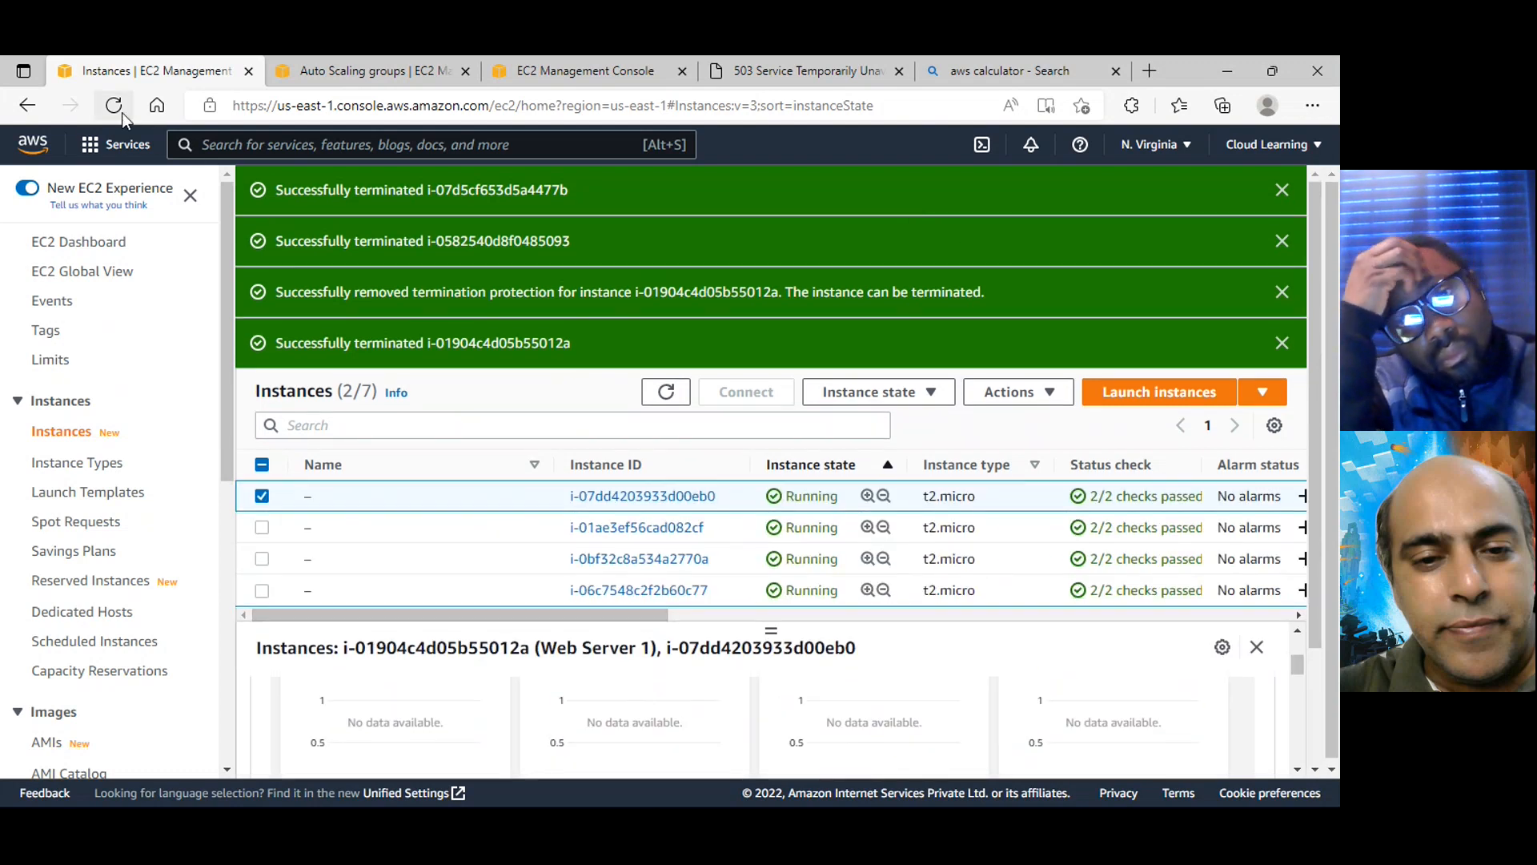
click(115, 106)
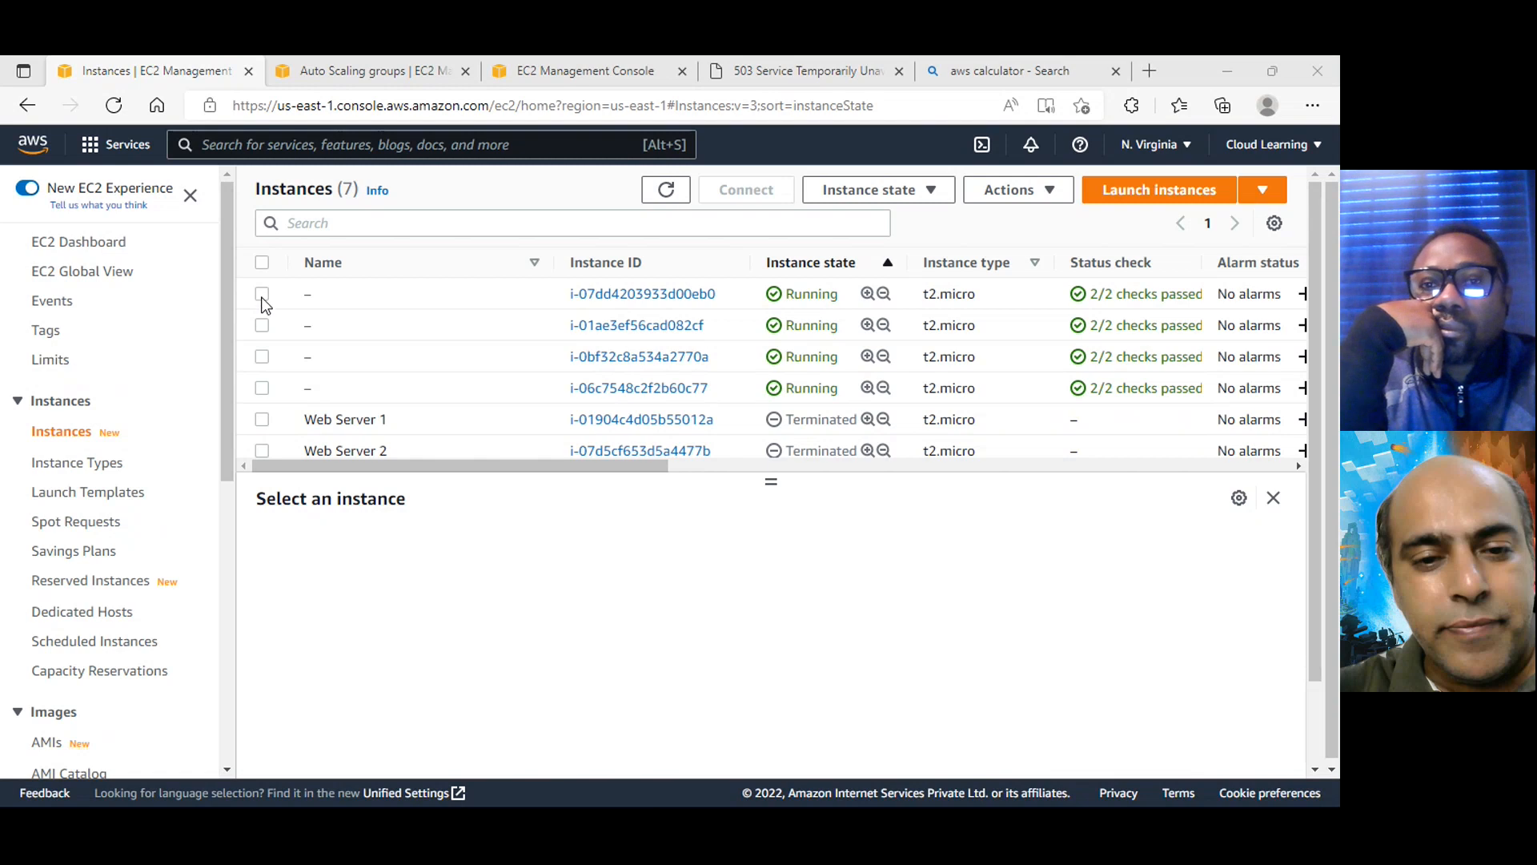
click(262, 294)
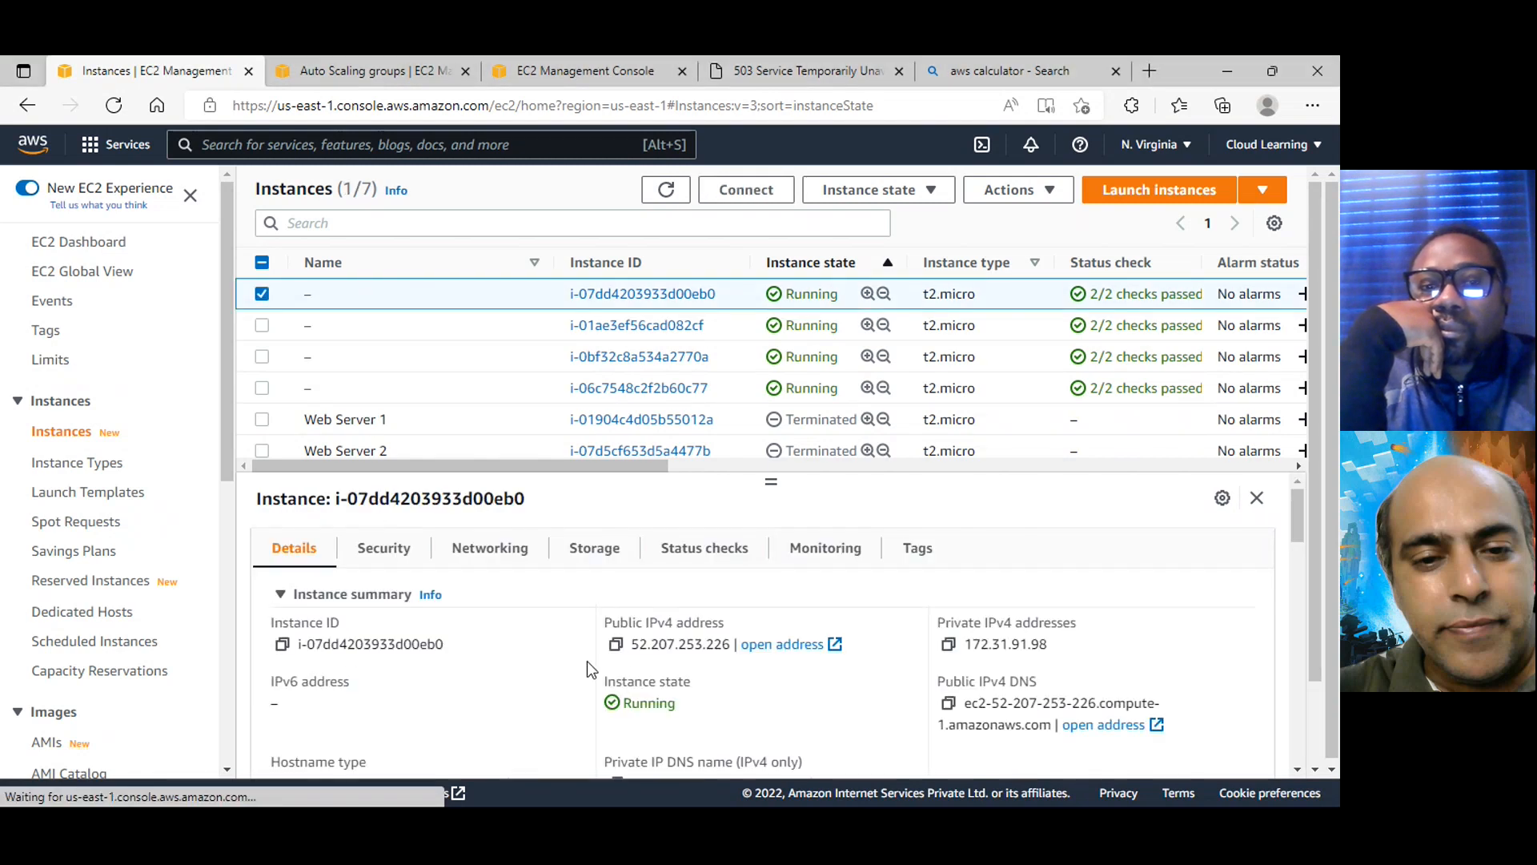
click(616, 644)
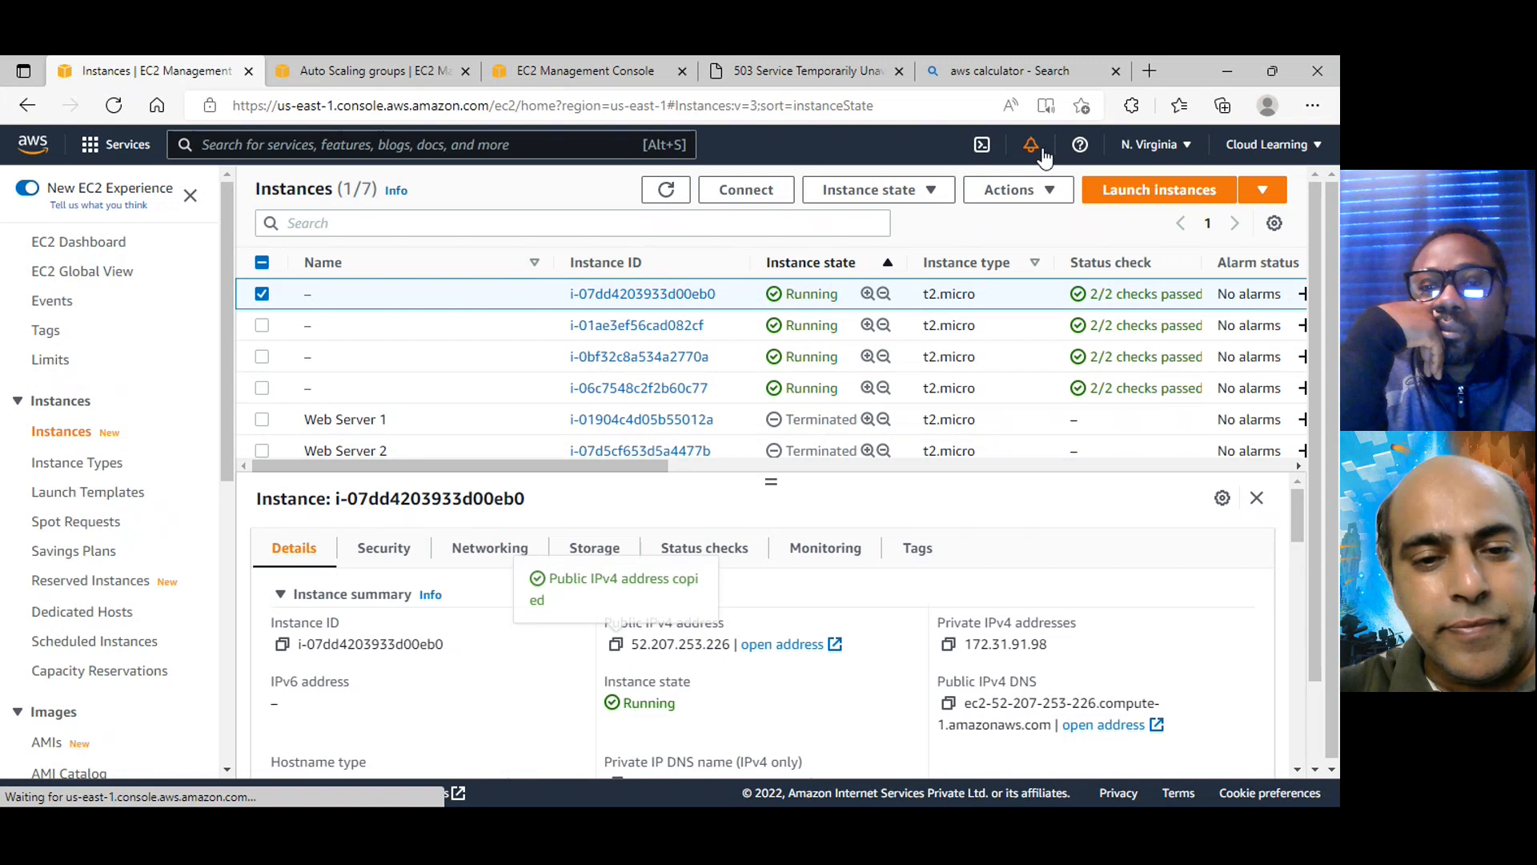
Load the copied IPv4 address in place of the aws calculator search to check the web page, and close that page
click(1081, 58)
click(286, 113)
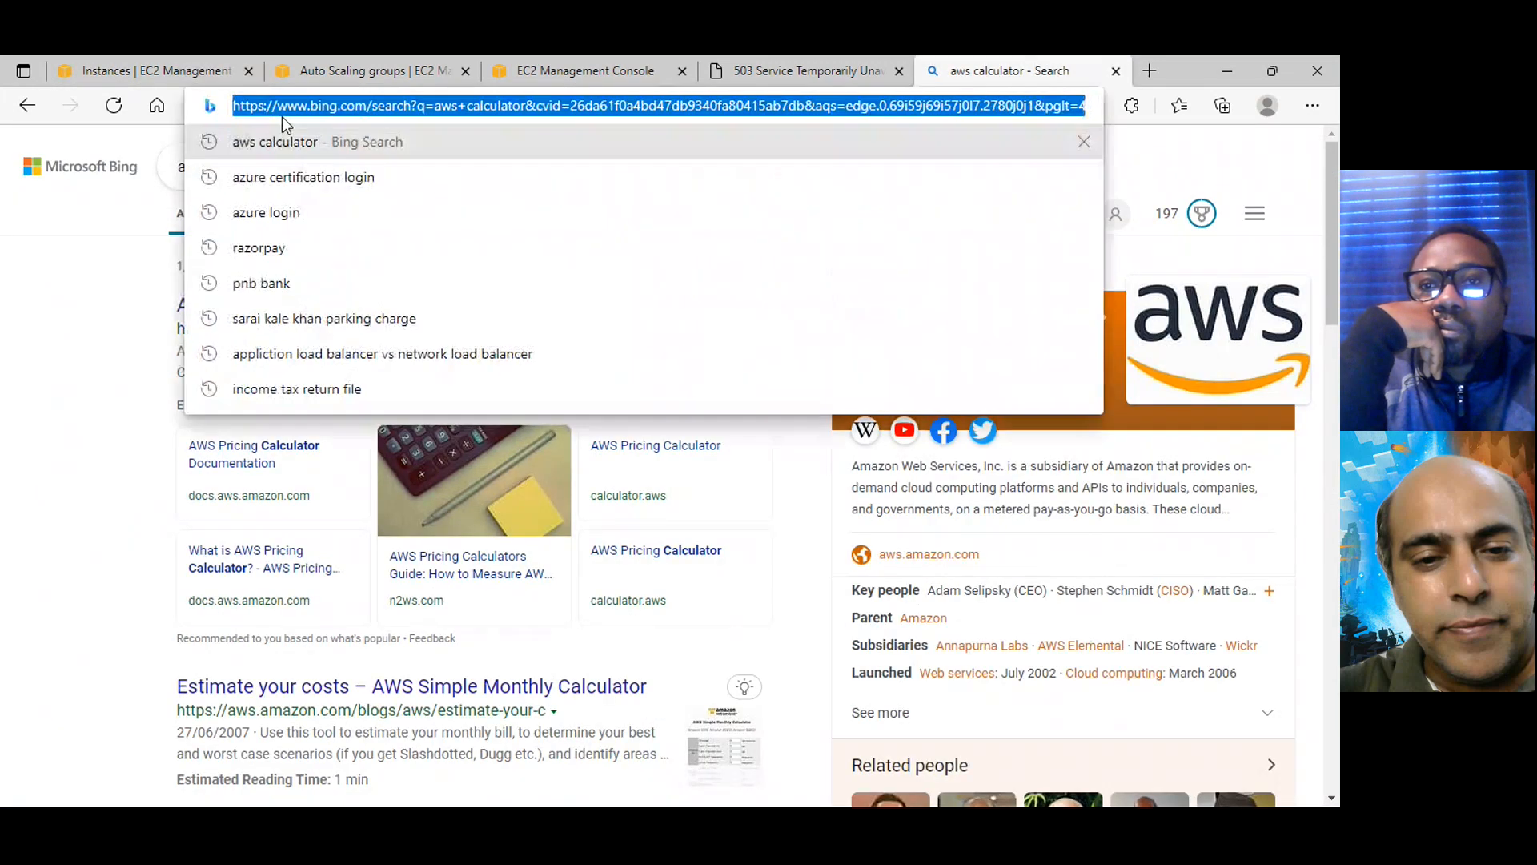
key(ctrl+v)
key(Return)
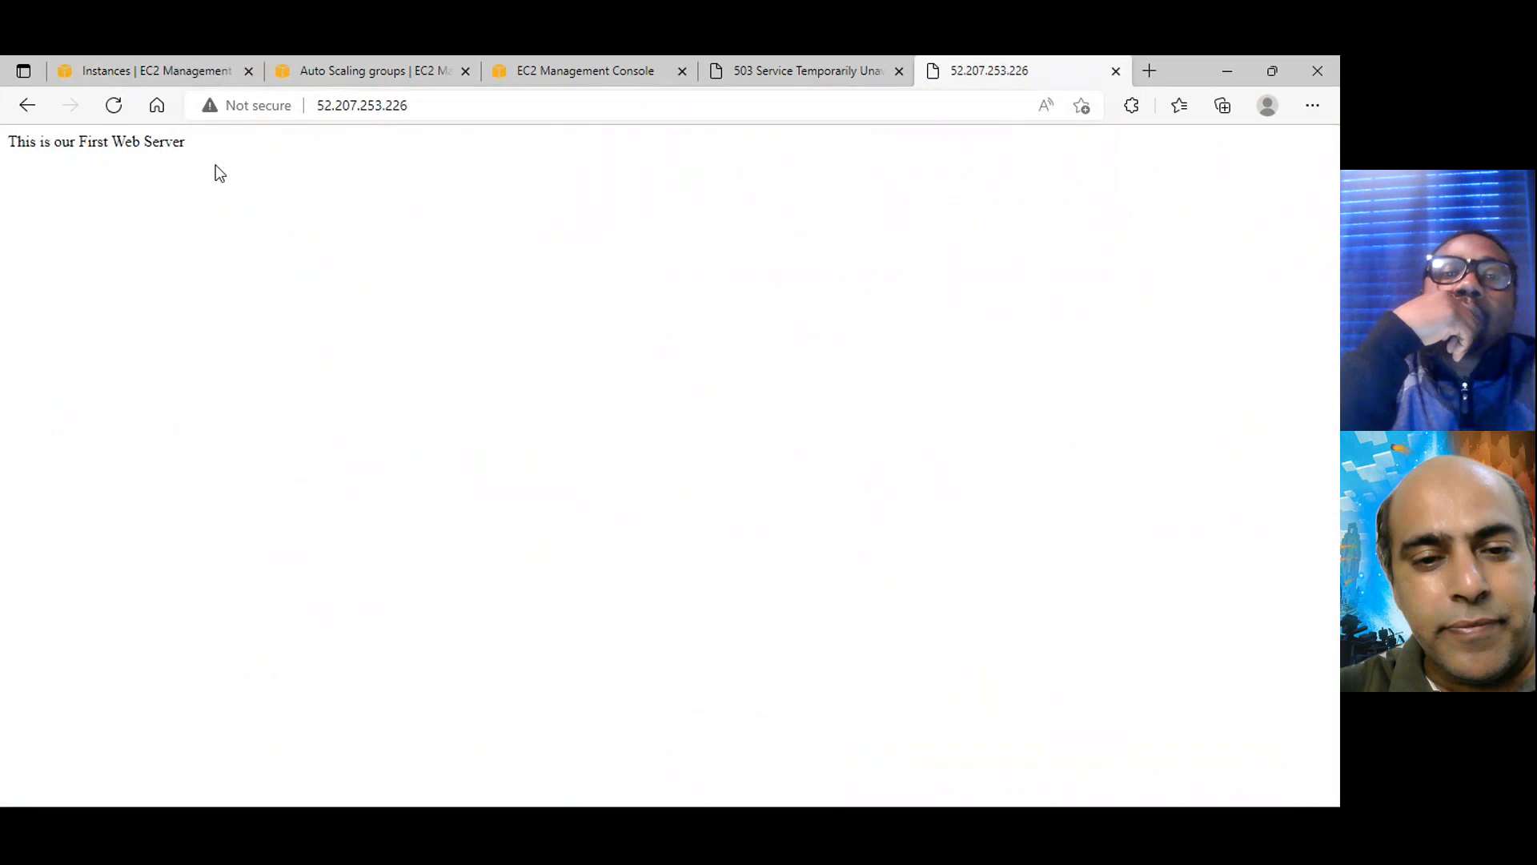
click(1117, 77)
Copy the DNS name of the CloudLearningLB load balancer and reload its open web page to check the response
click(166, 69)
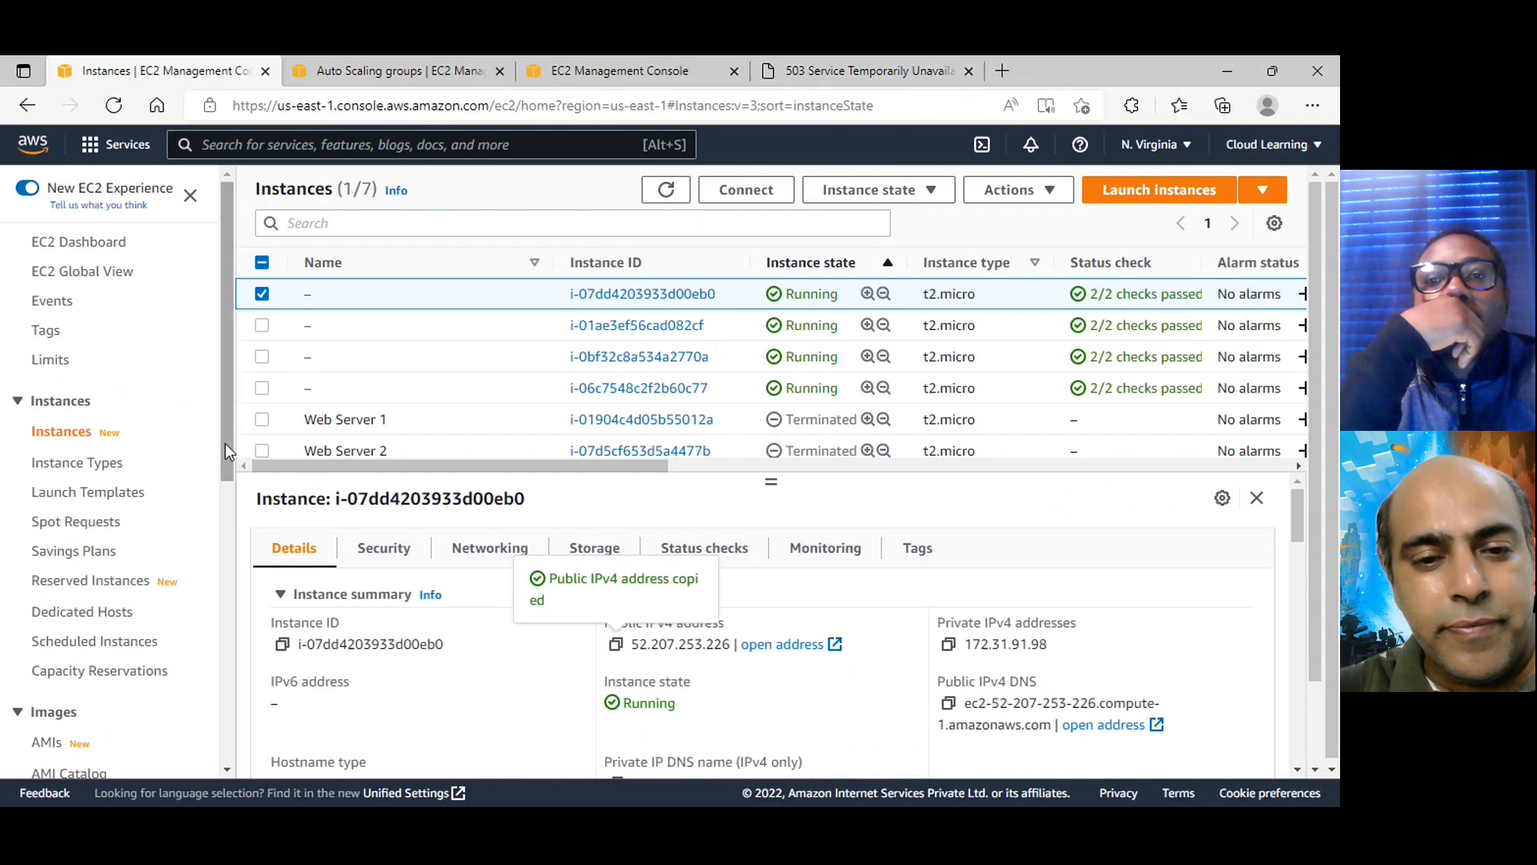
scroll(115, 590, down, 6)
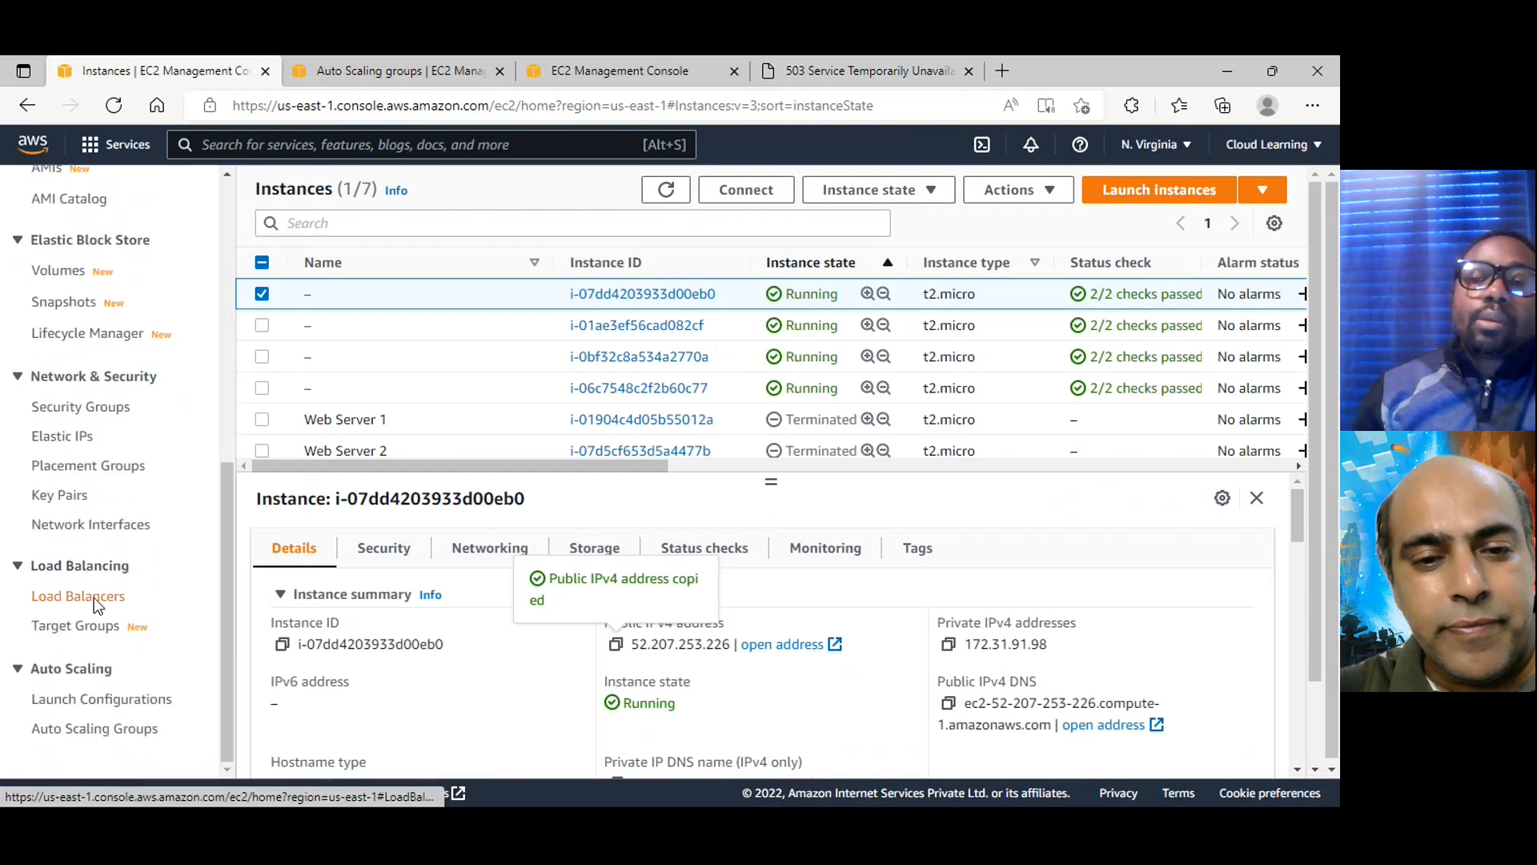
click(110, 599)
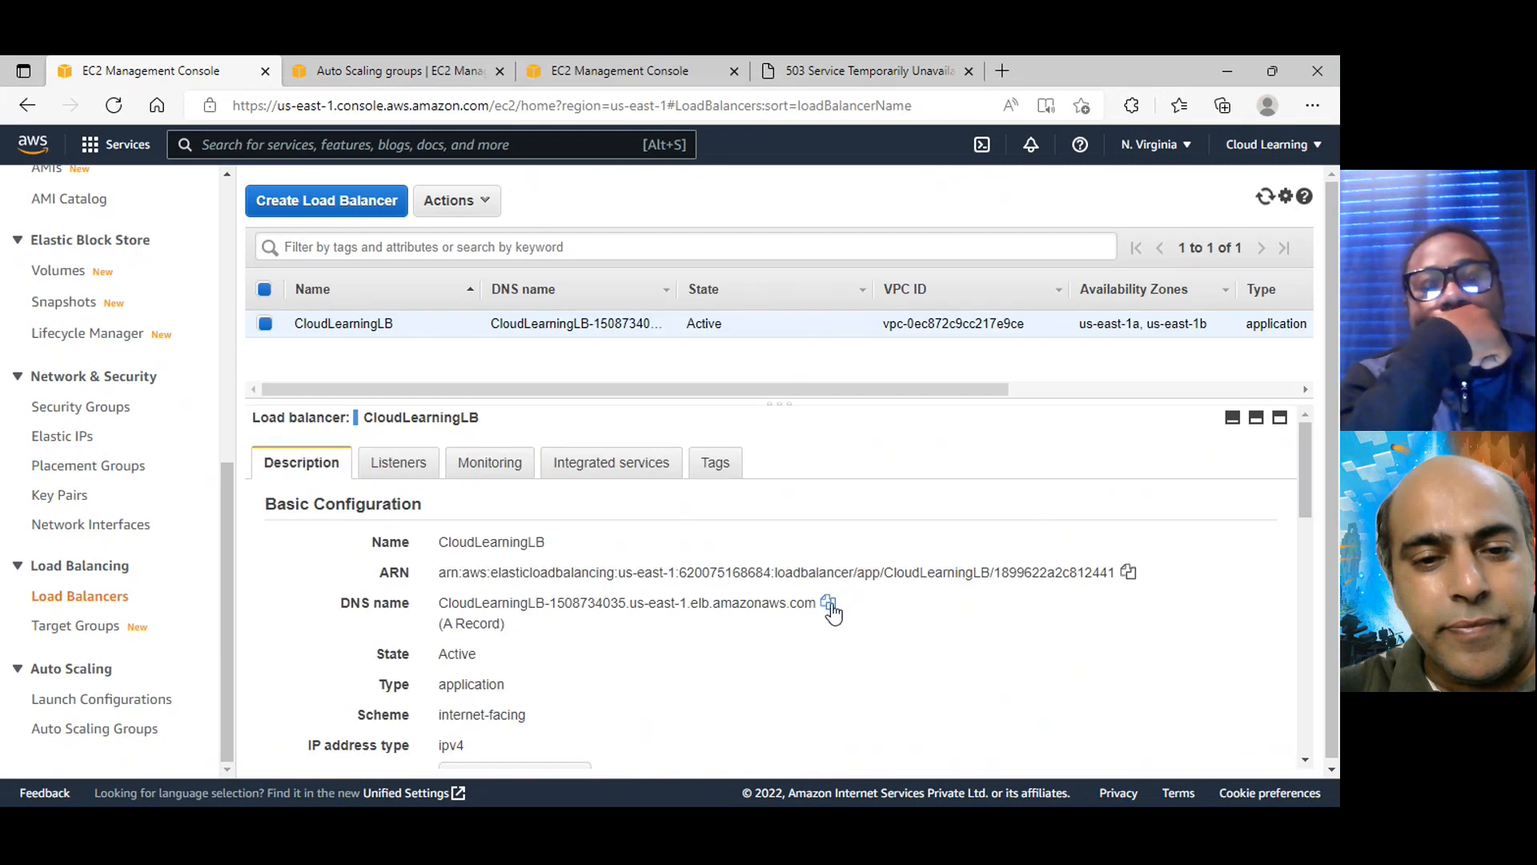
click(829, 605)
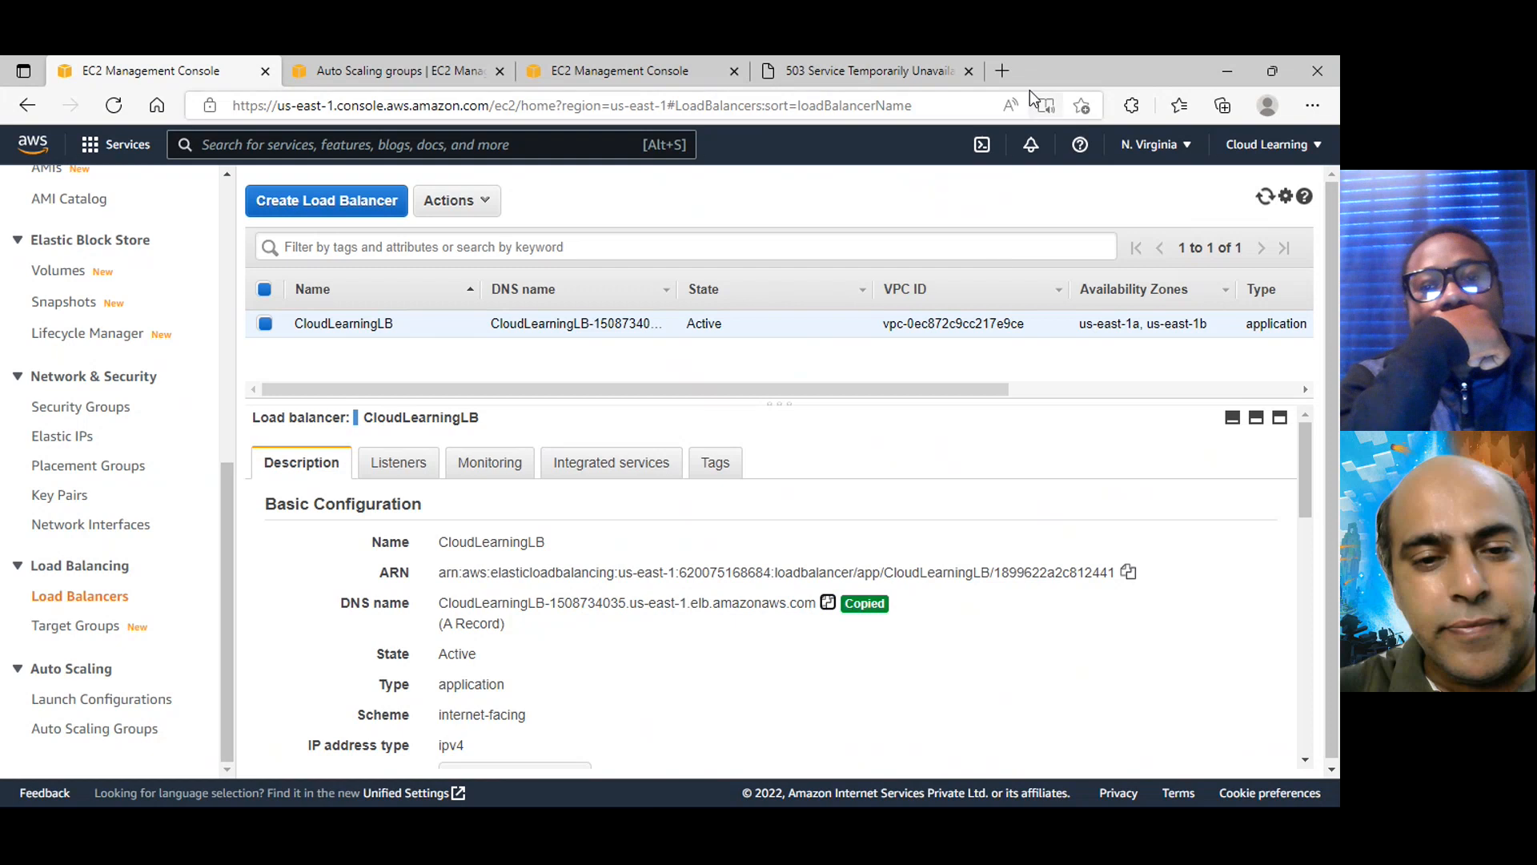
click(883, 62)
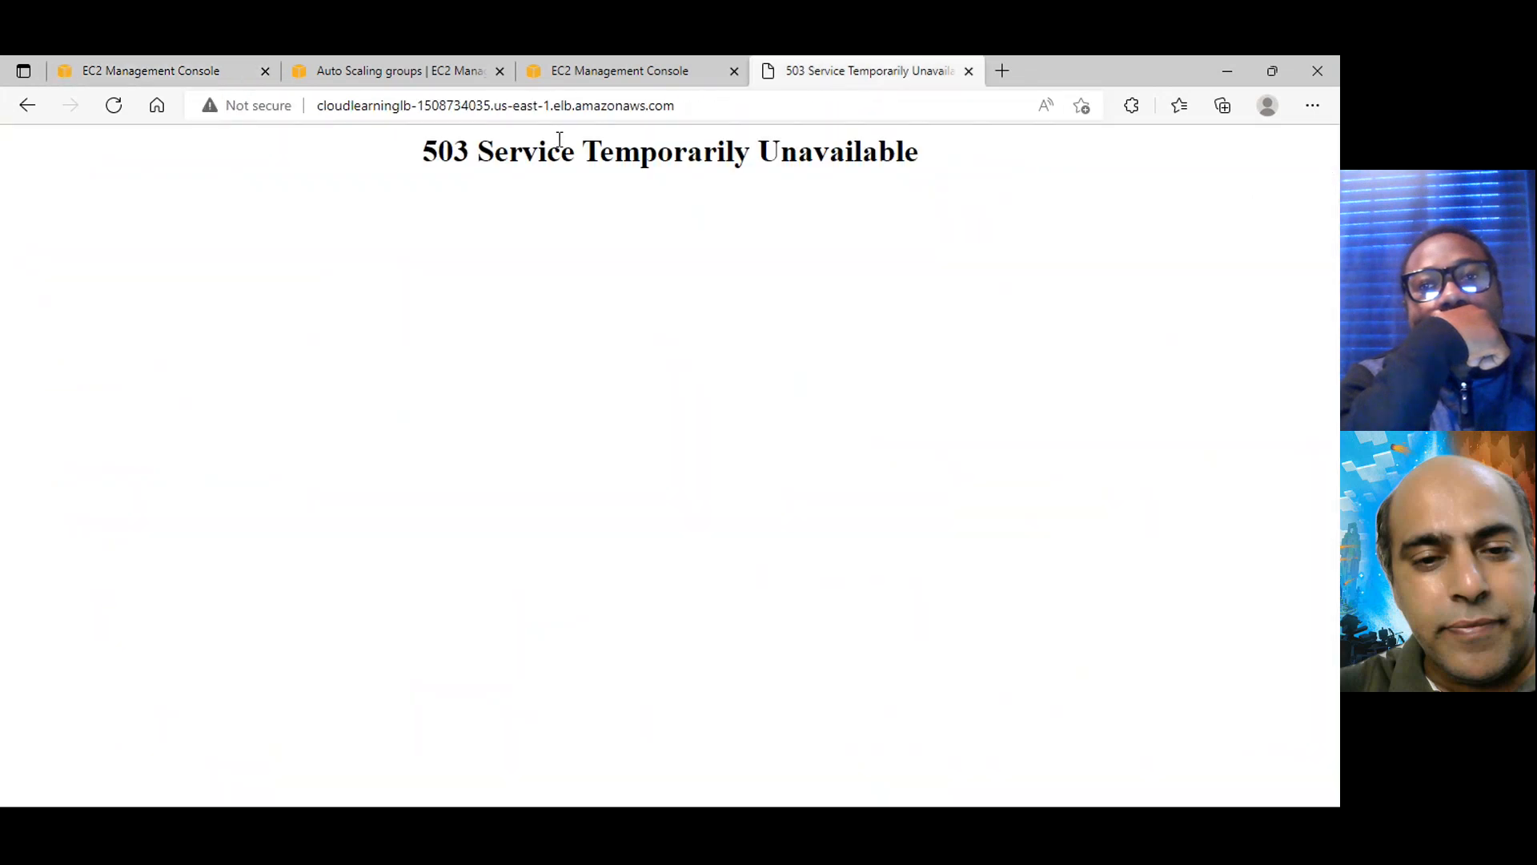
click(122, 103)
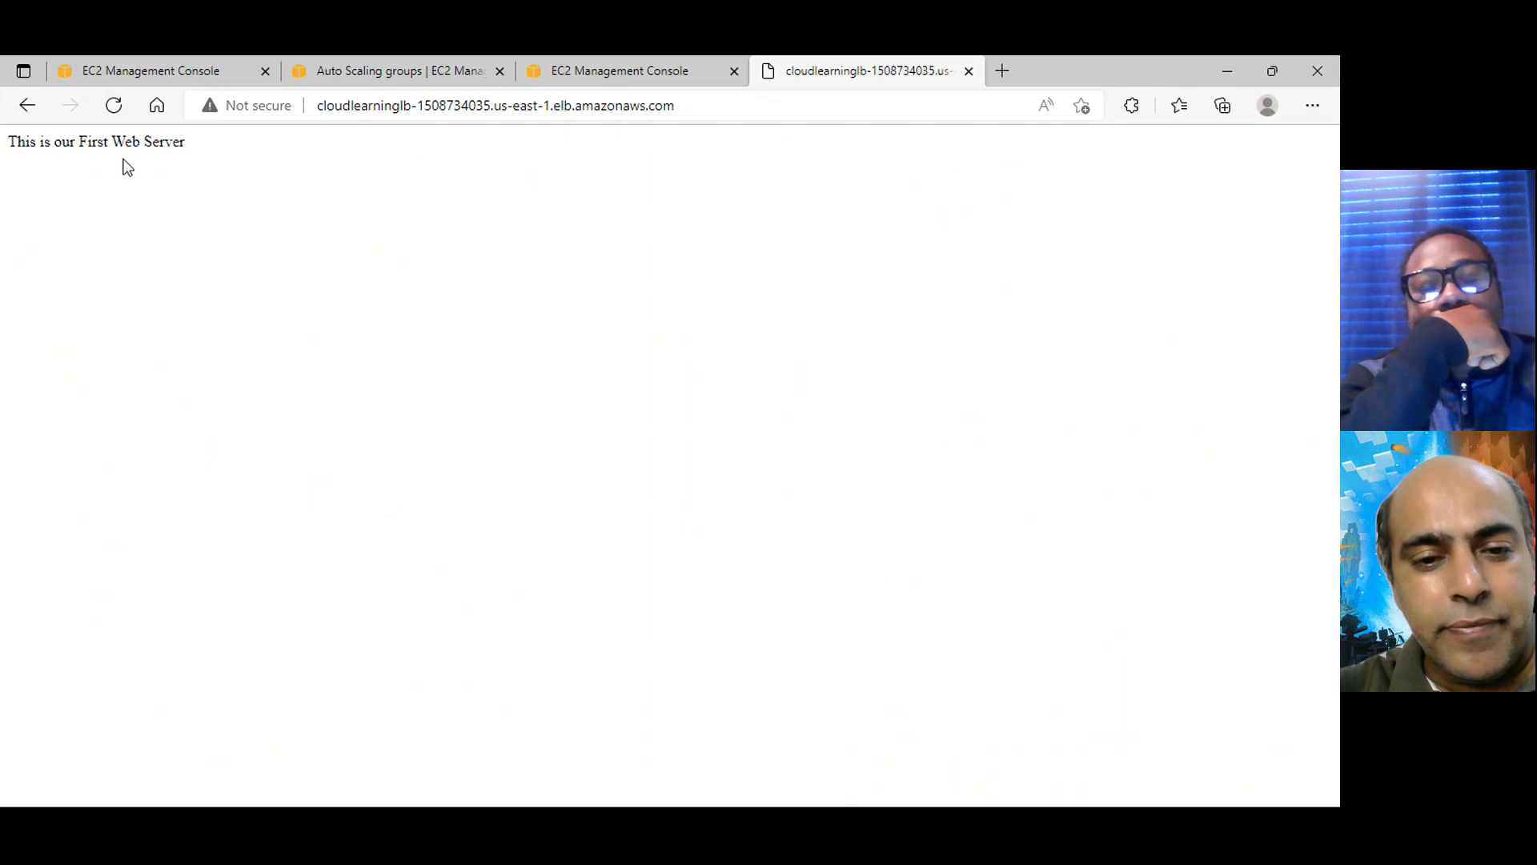
click(113, 113)
Follow CloudLearningLB's HTTP : 80 listener to the cltg target group and examine the health of its registered targets
click(128, 60)
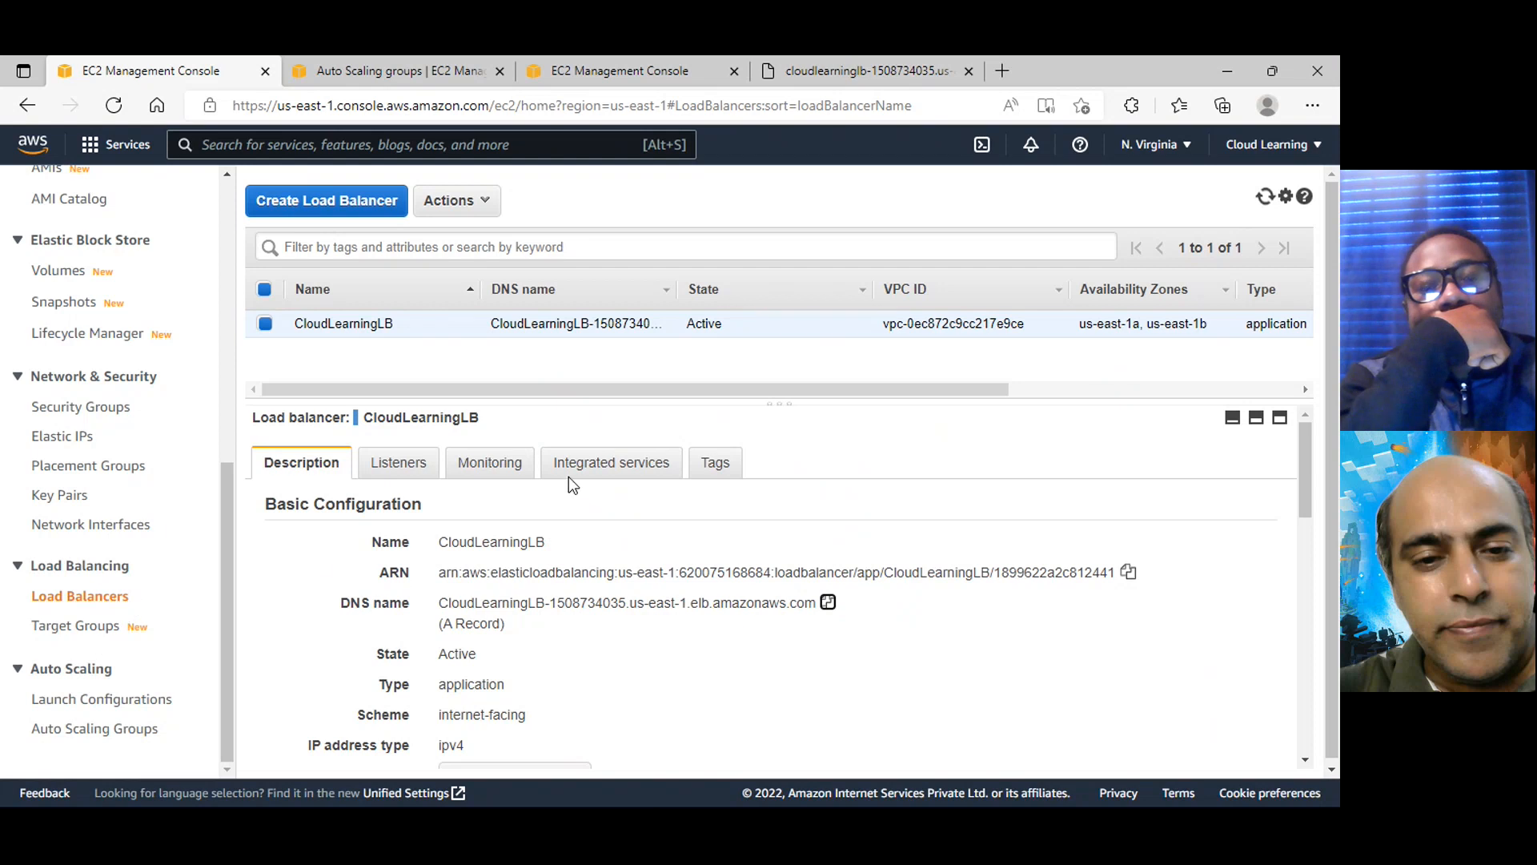
click(401, 466)
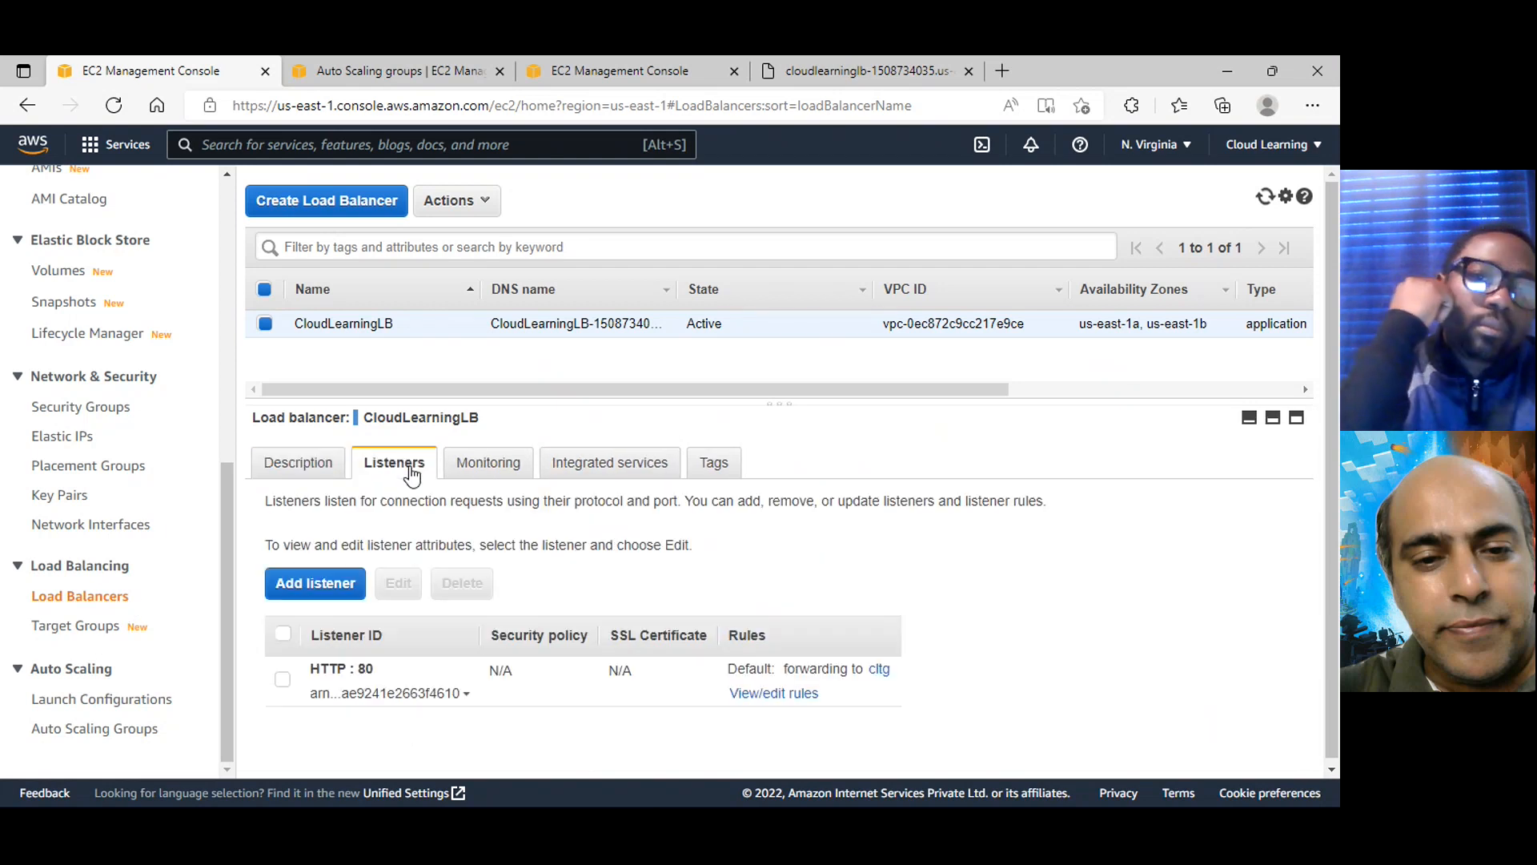
click(883, 673)
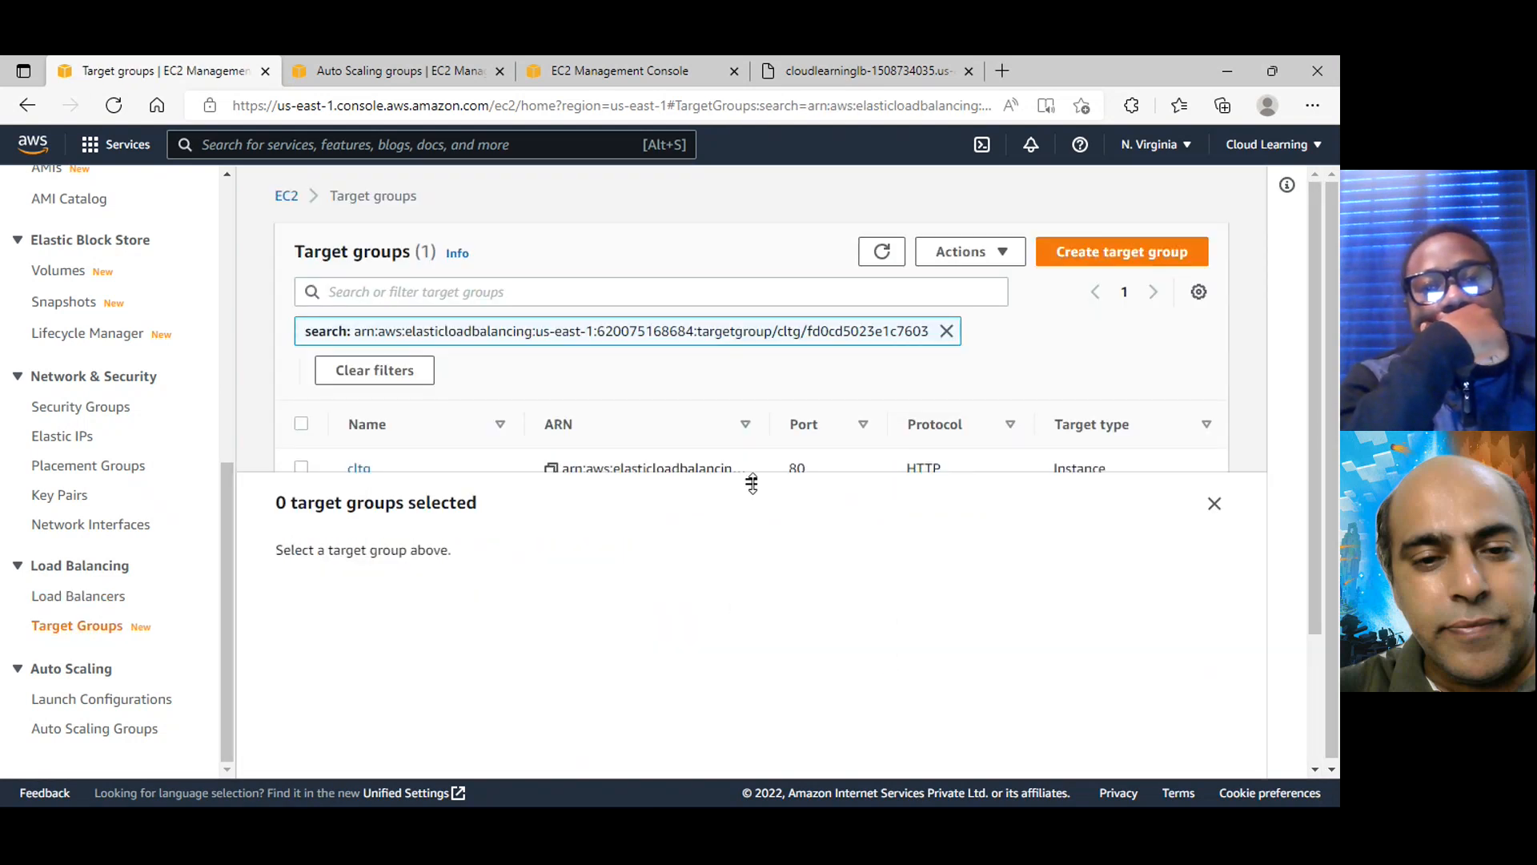
drag(752, 483, 751, 587)
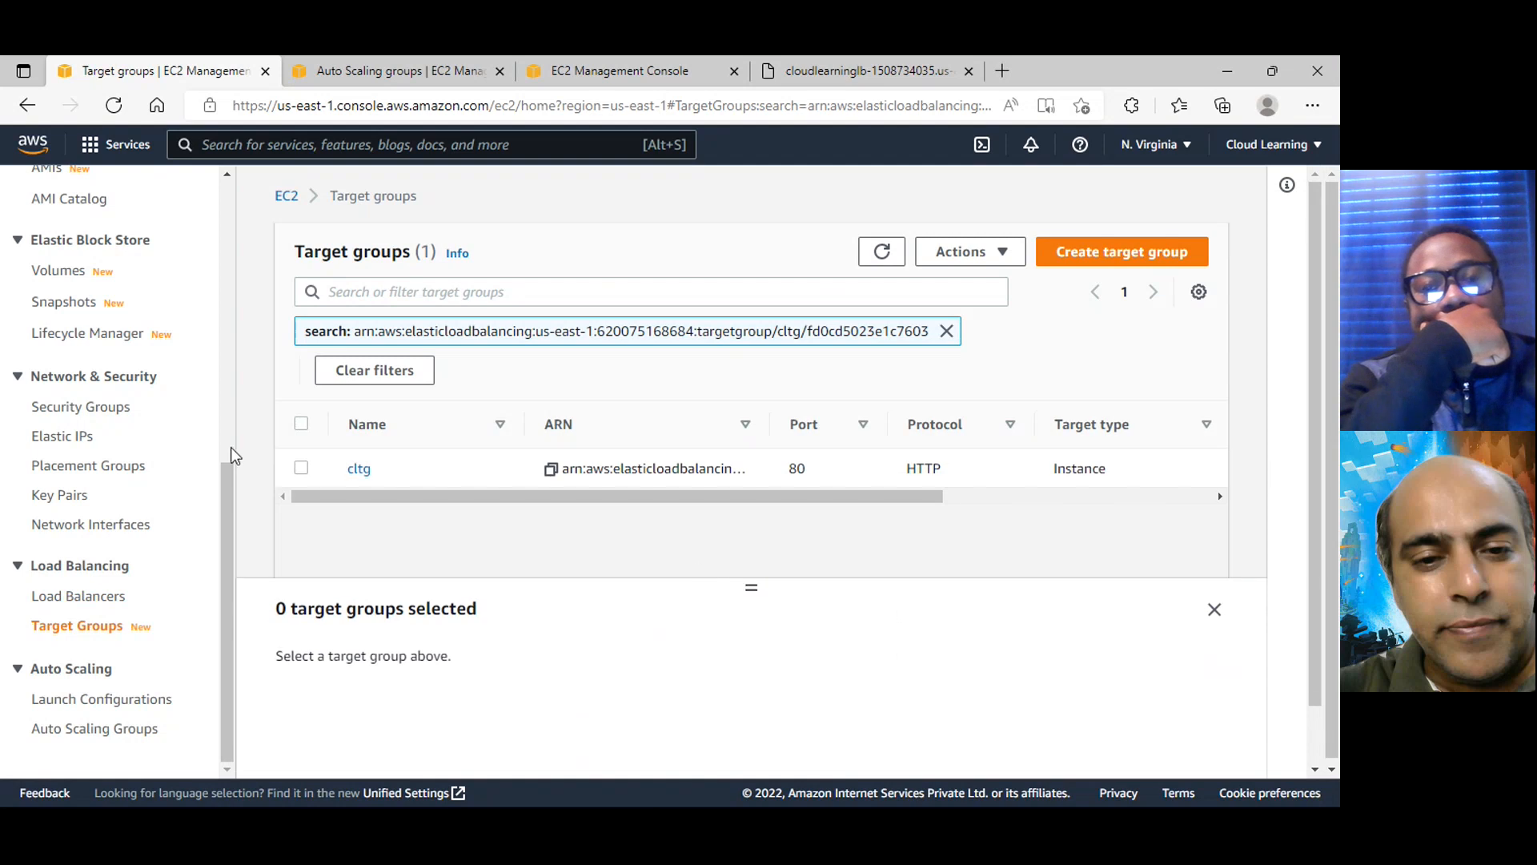
click(301, 469)
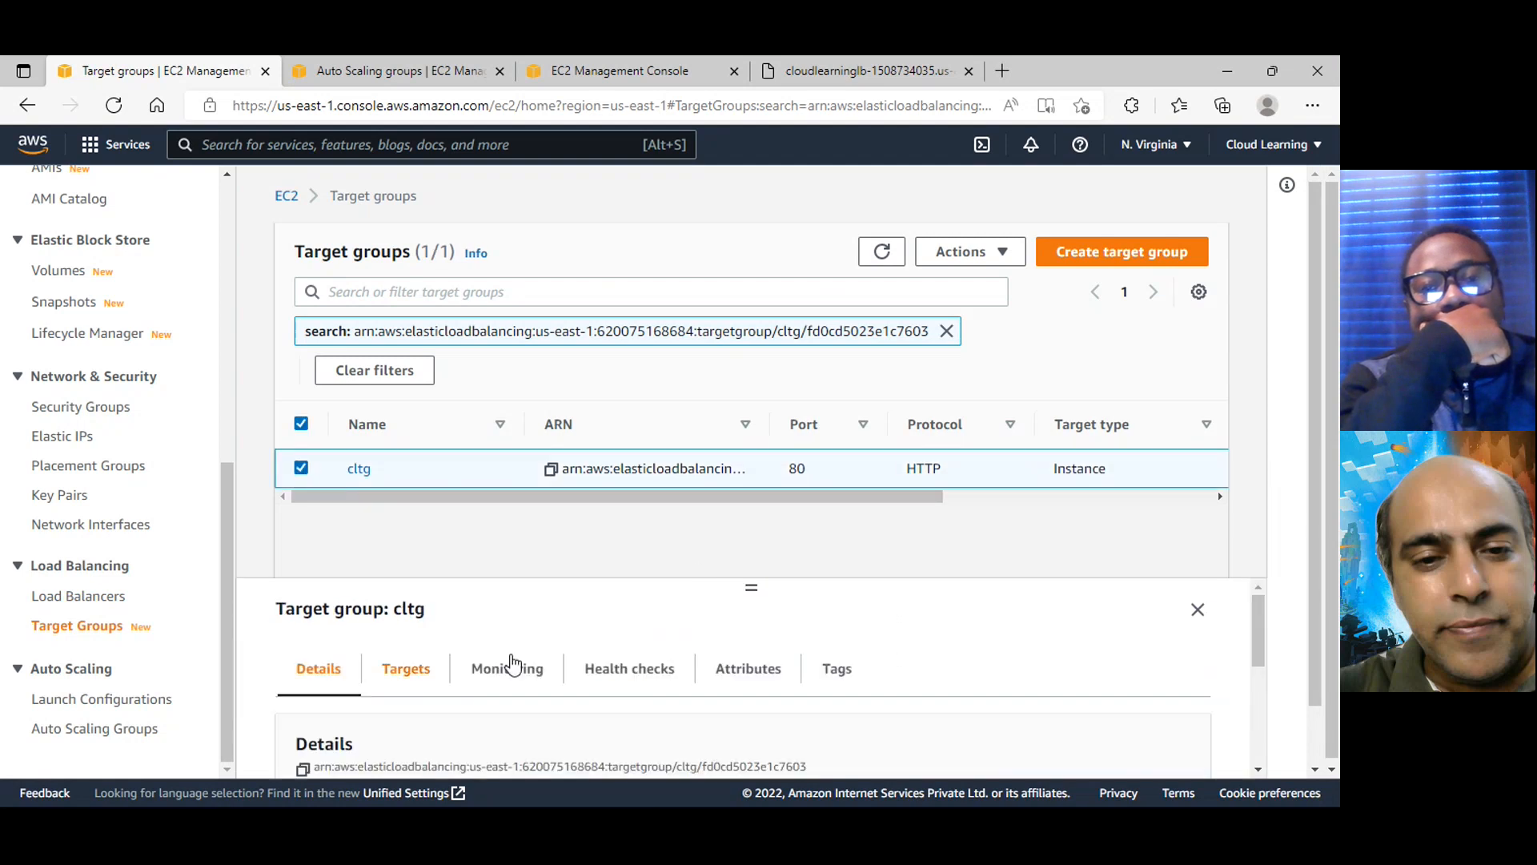
drag(749, 587, 752, 501)
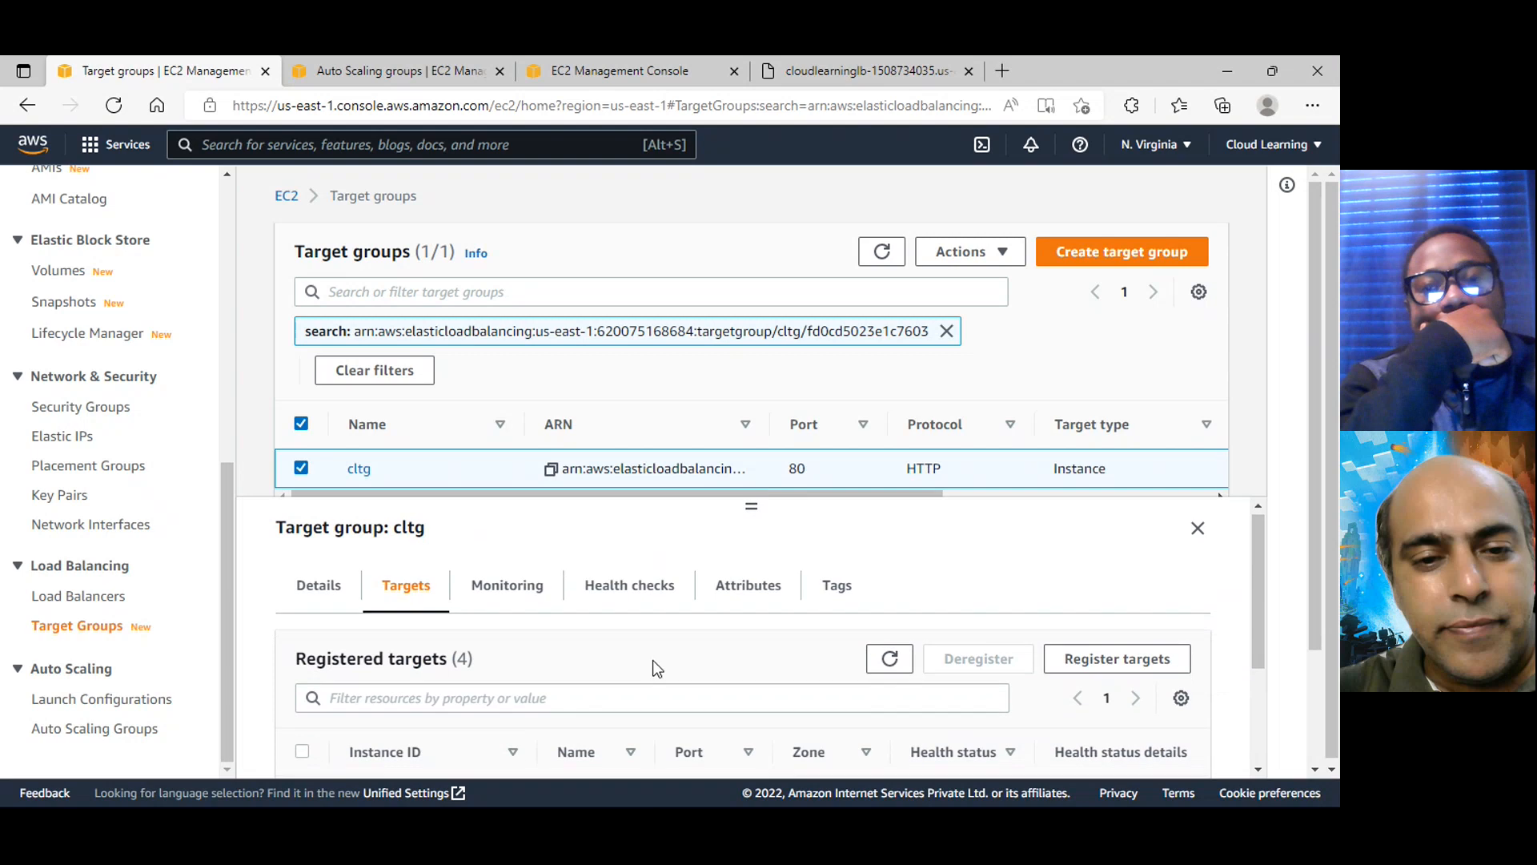
scroll(703, 724, down, 3)
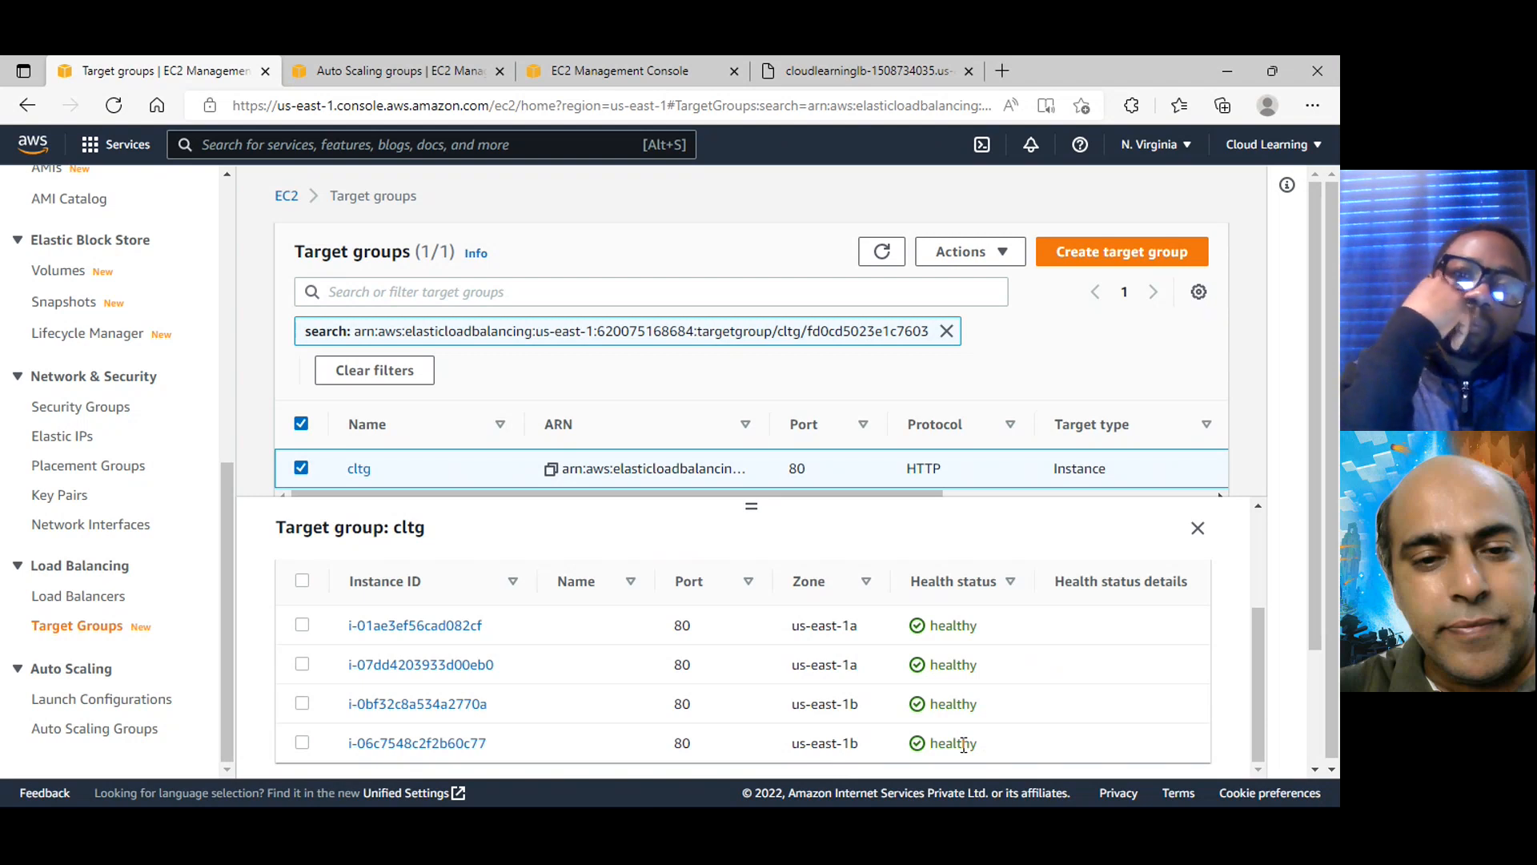
Return to the instances list and add i-01ae3ef56cad082cf and i-0bf32c8a534a2770a to the selection
scroll(156, 403, up, 3)
scroll(156, 403, up, 3)
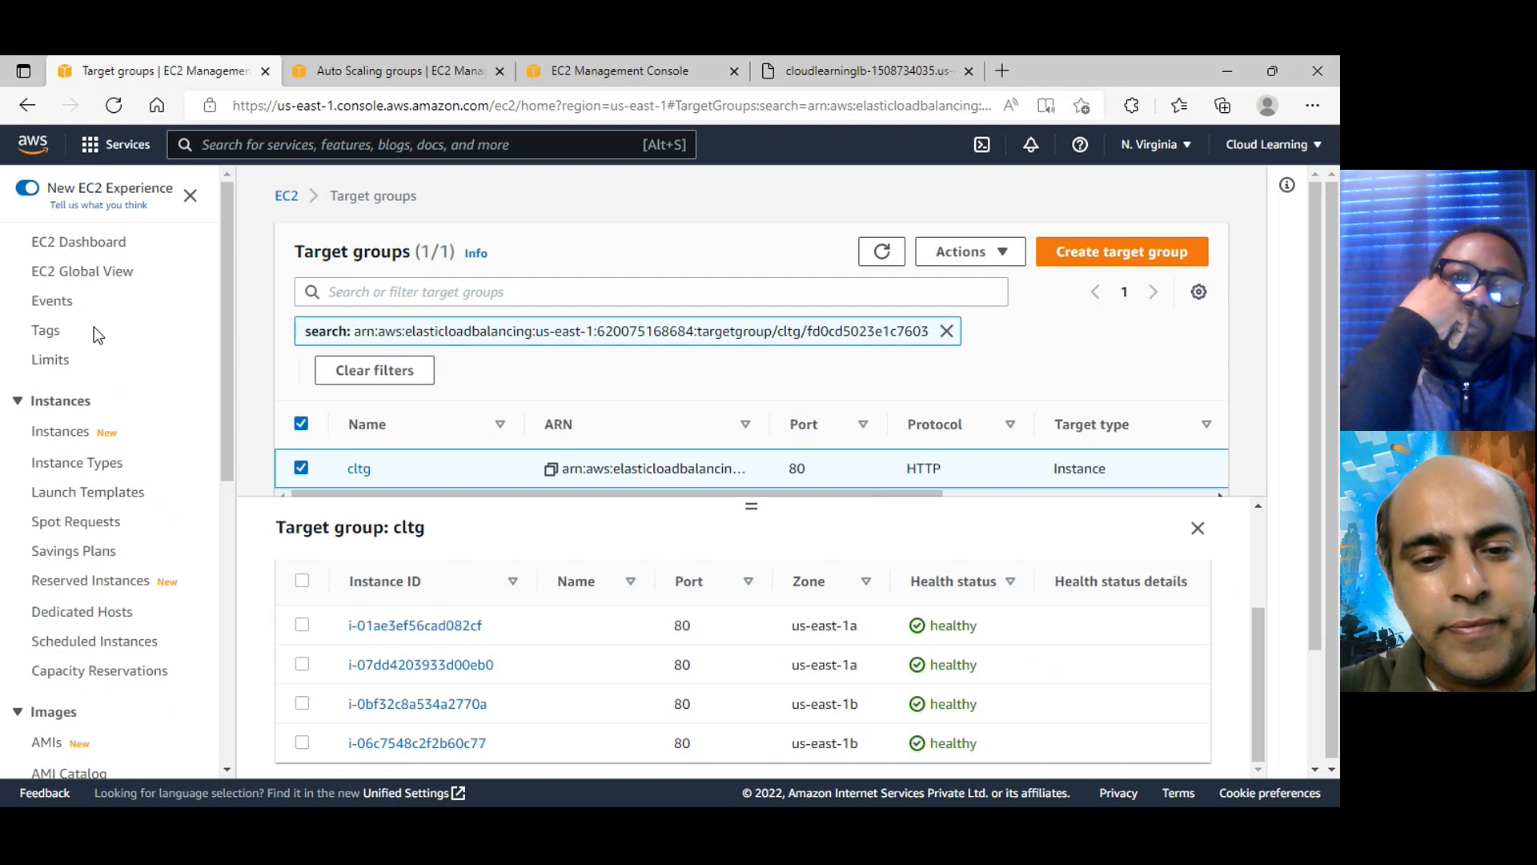
click(68, 437)
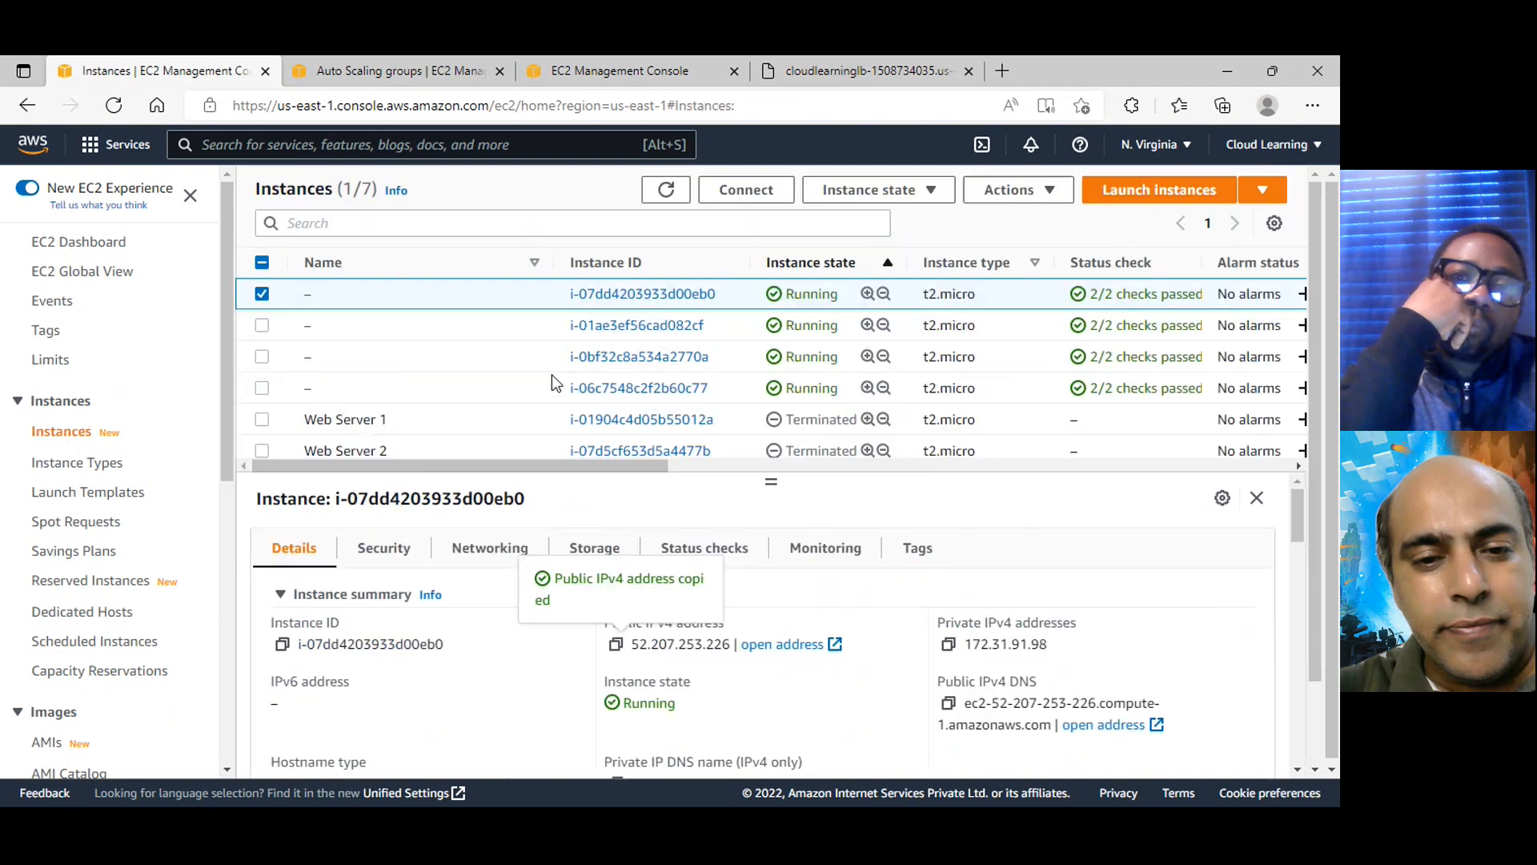
click(262, 326)
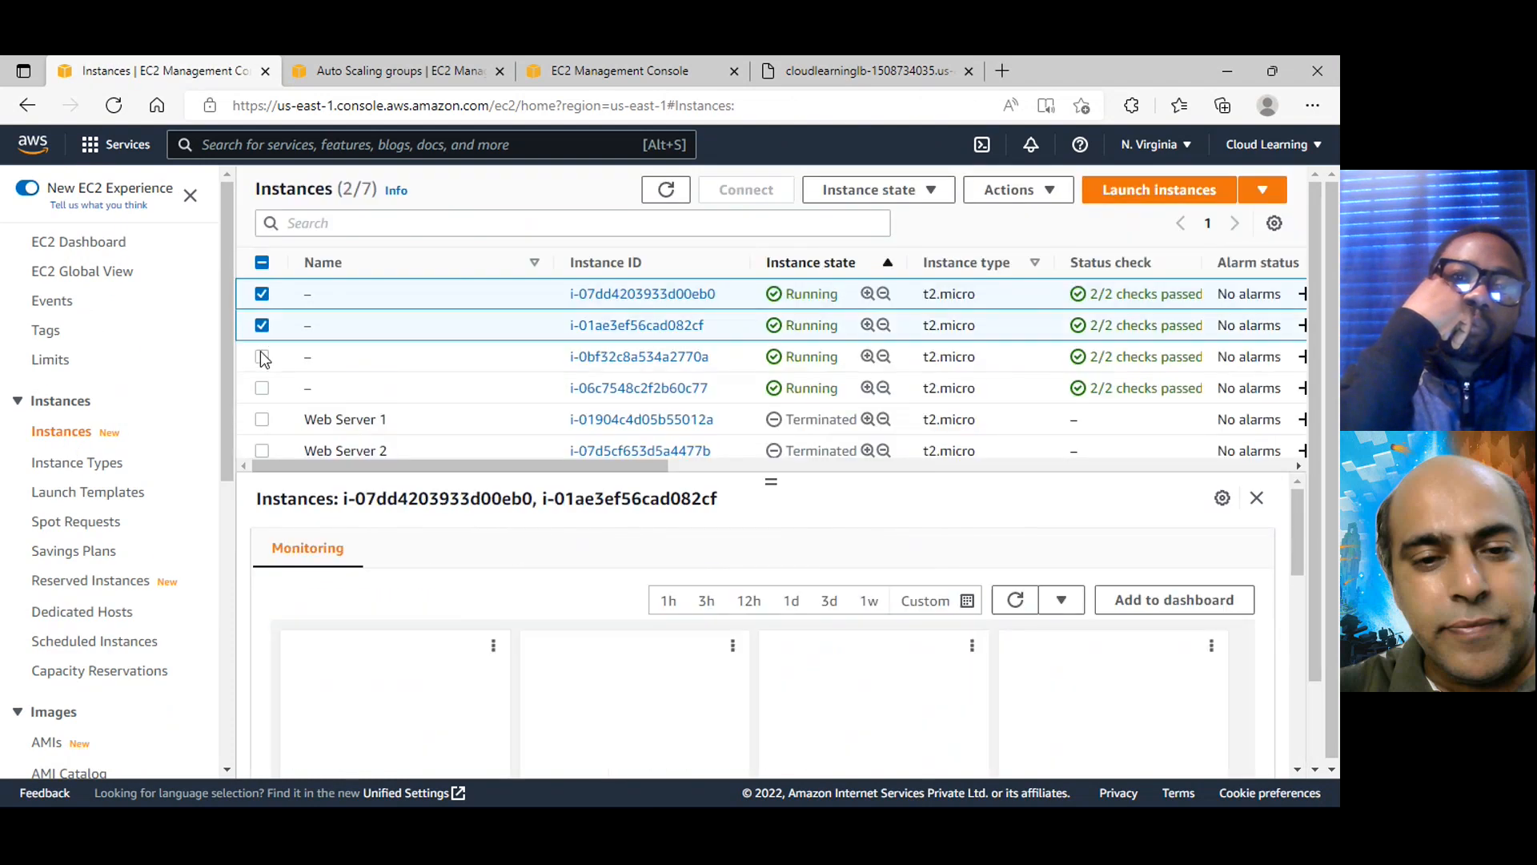
click(262, 356)
click(930, 200)
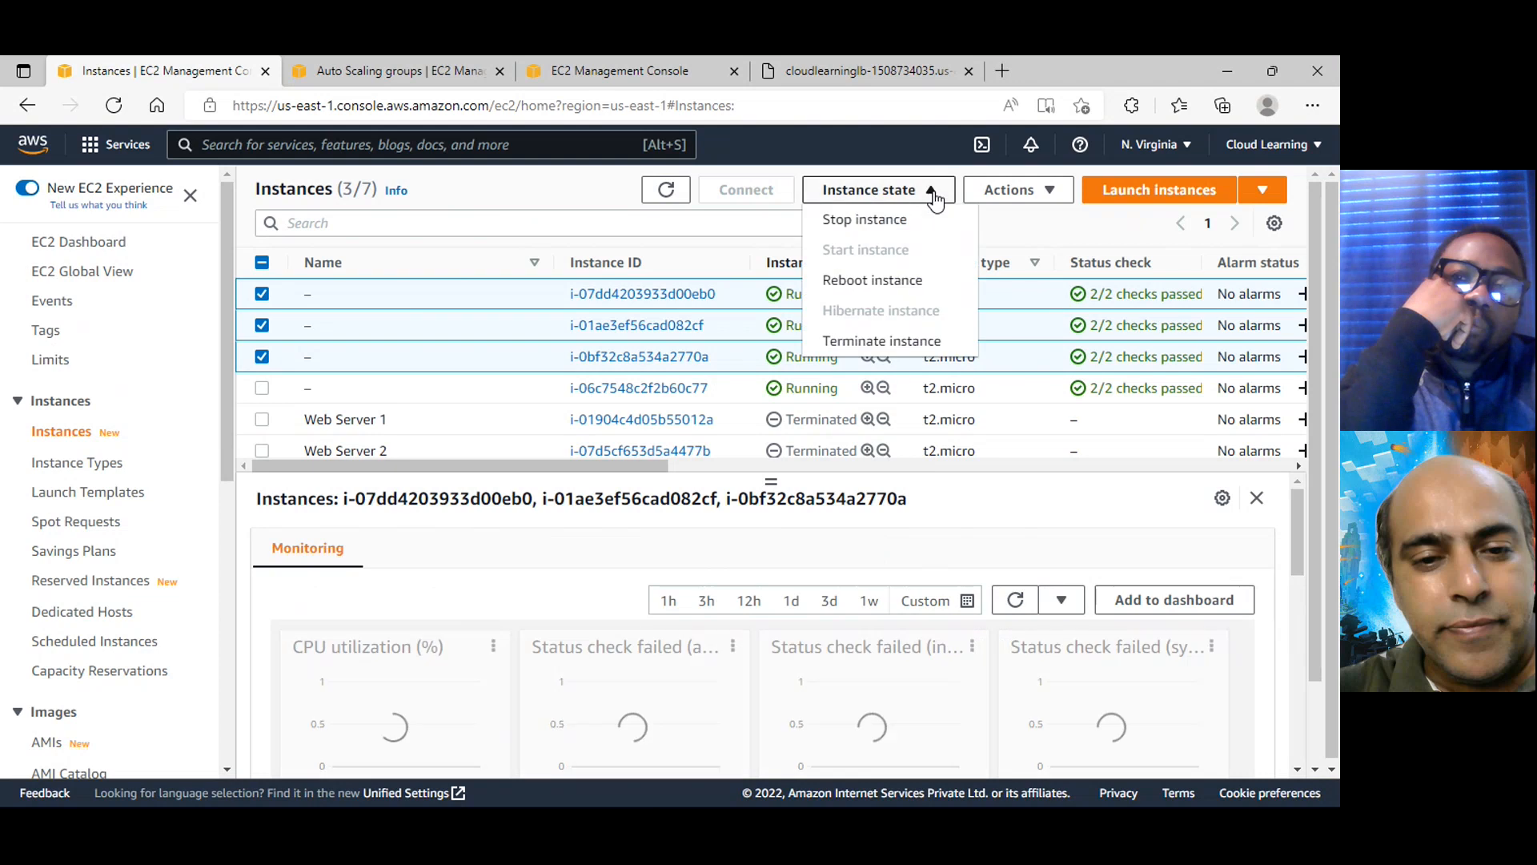
click(921, 343)
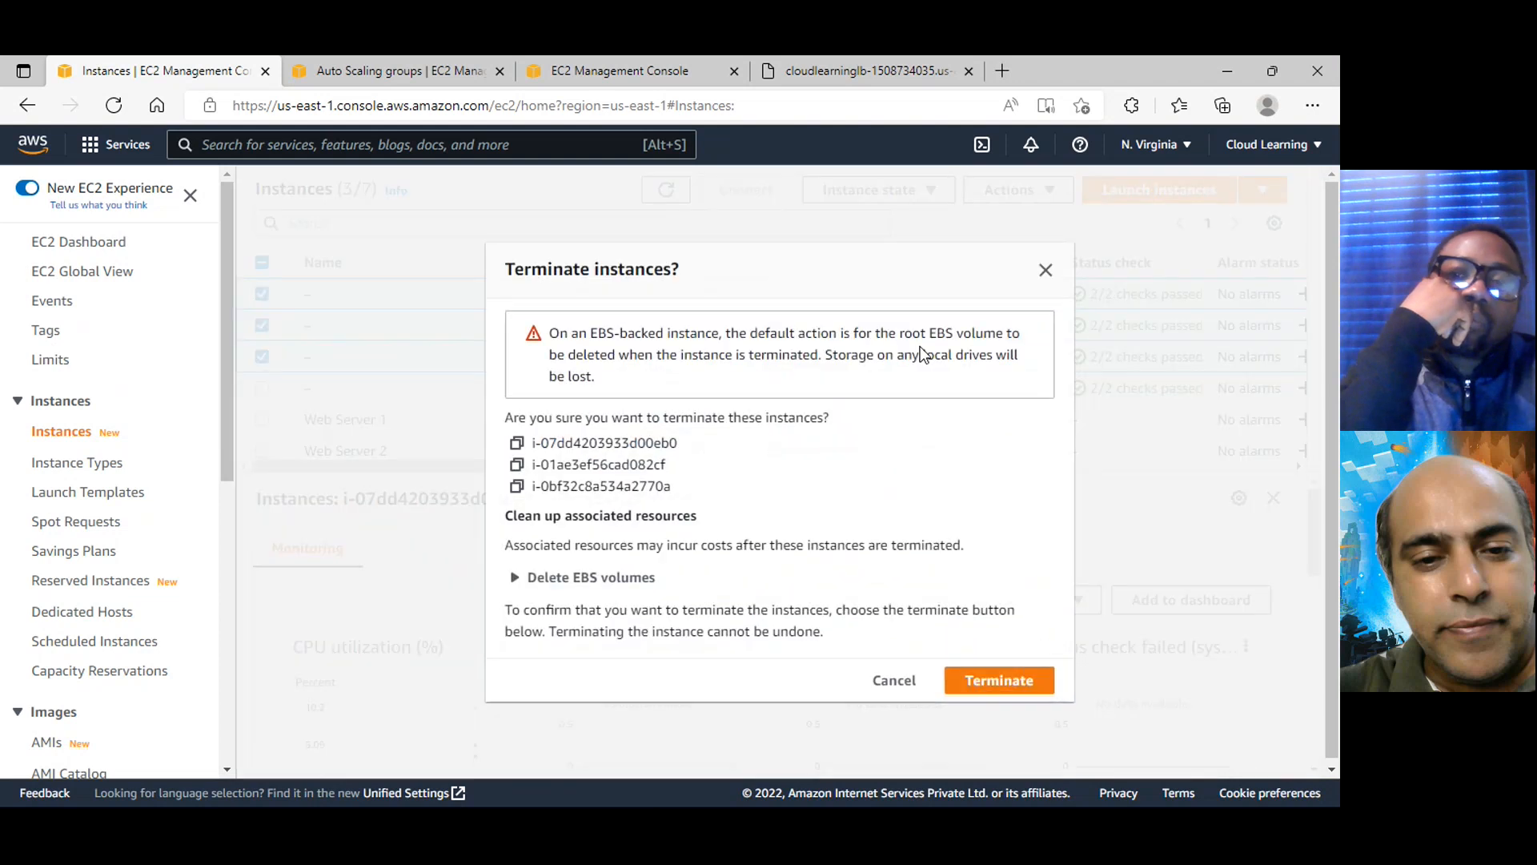
click(890, 680)
Add i-06c7548c2f2b60c77 to the selection and terminate all four running instances
click(262, 388)
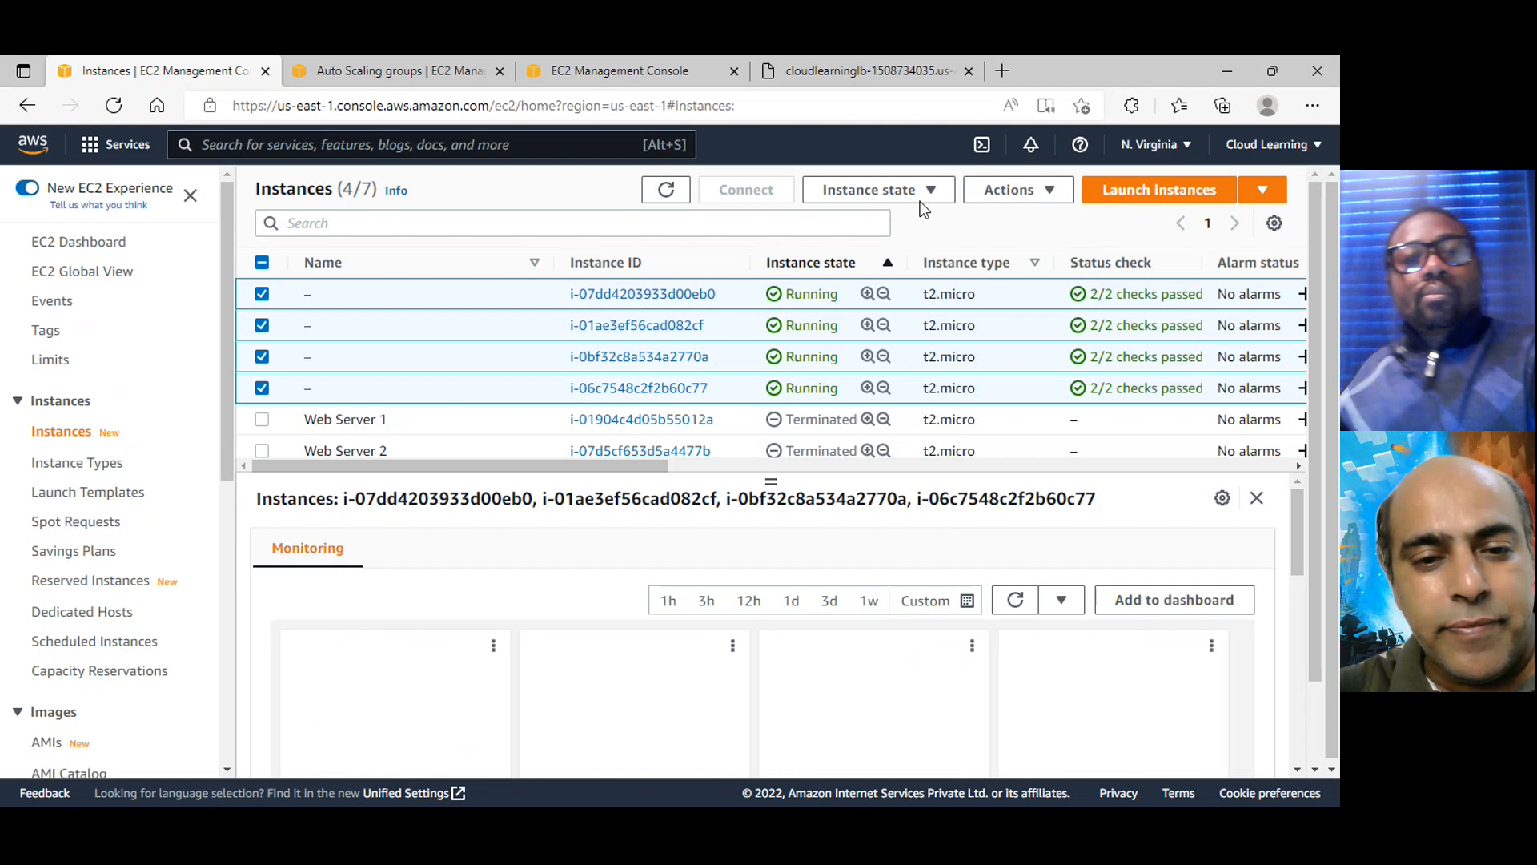
click(922, 199)
click(919, 342)
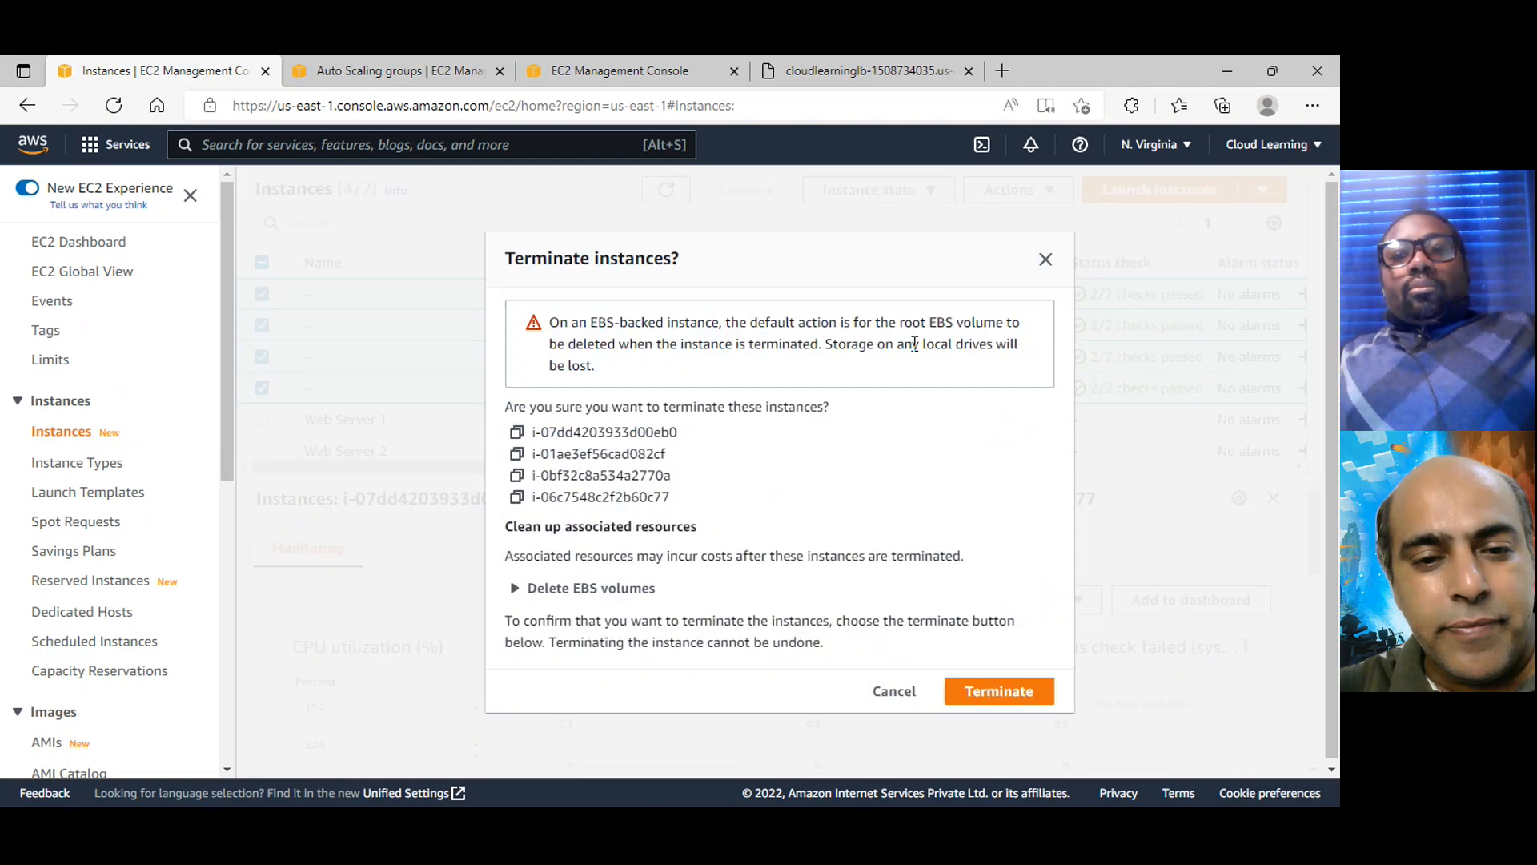
click(1009, 692)
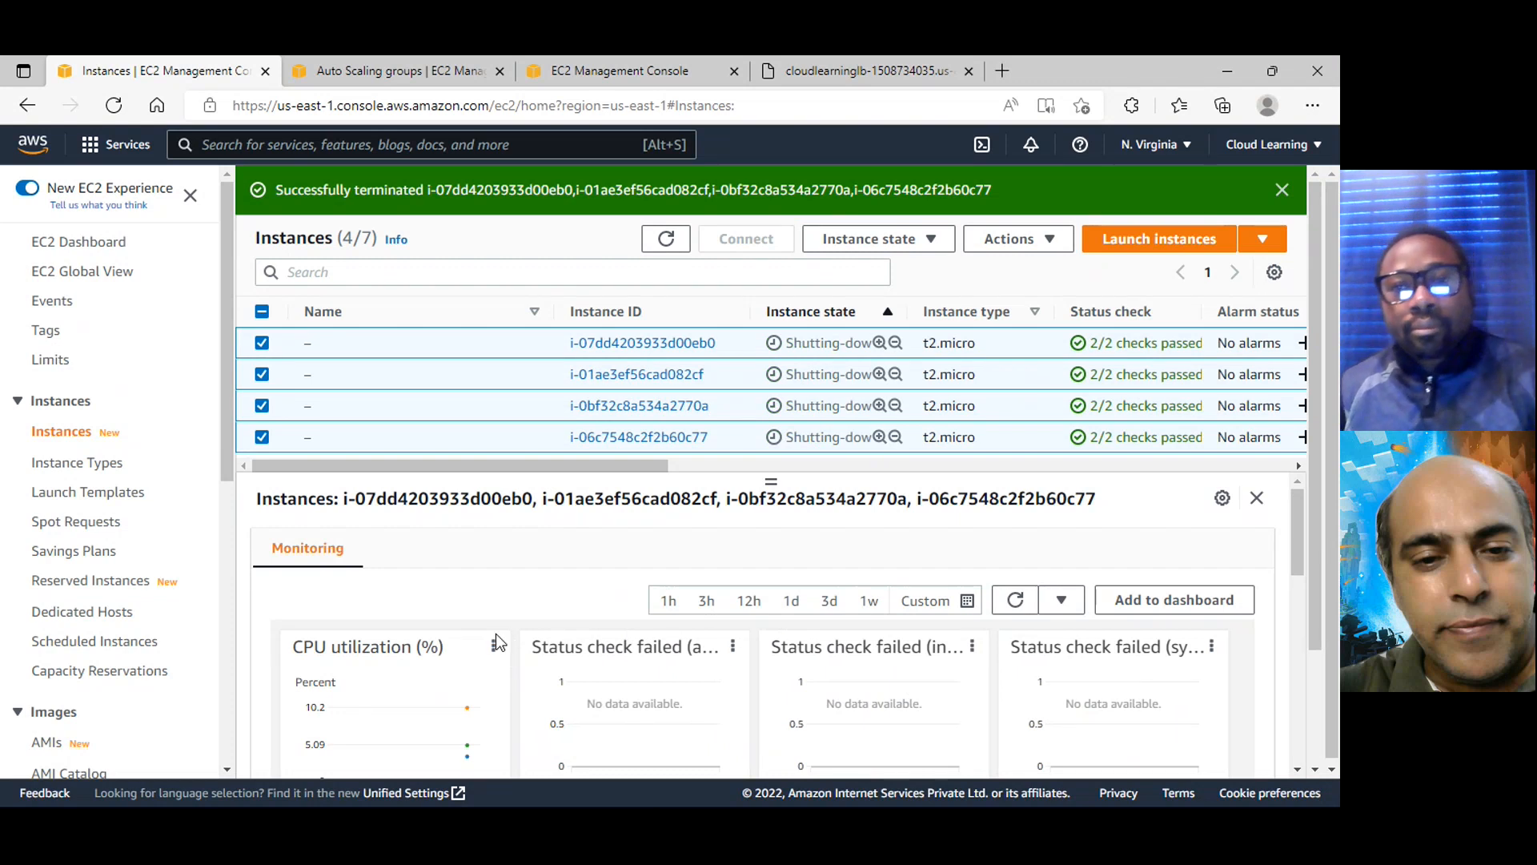
Select the JackWebsiteAG Auto Scaling group and examine its activity notifications and activity history
scroll(141, 711, down, 6)
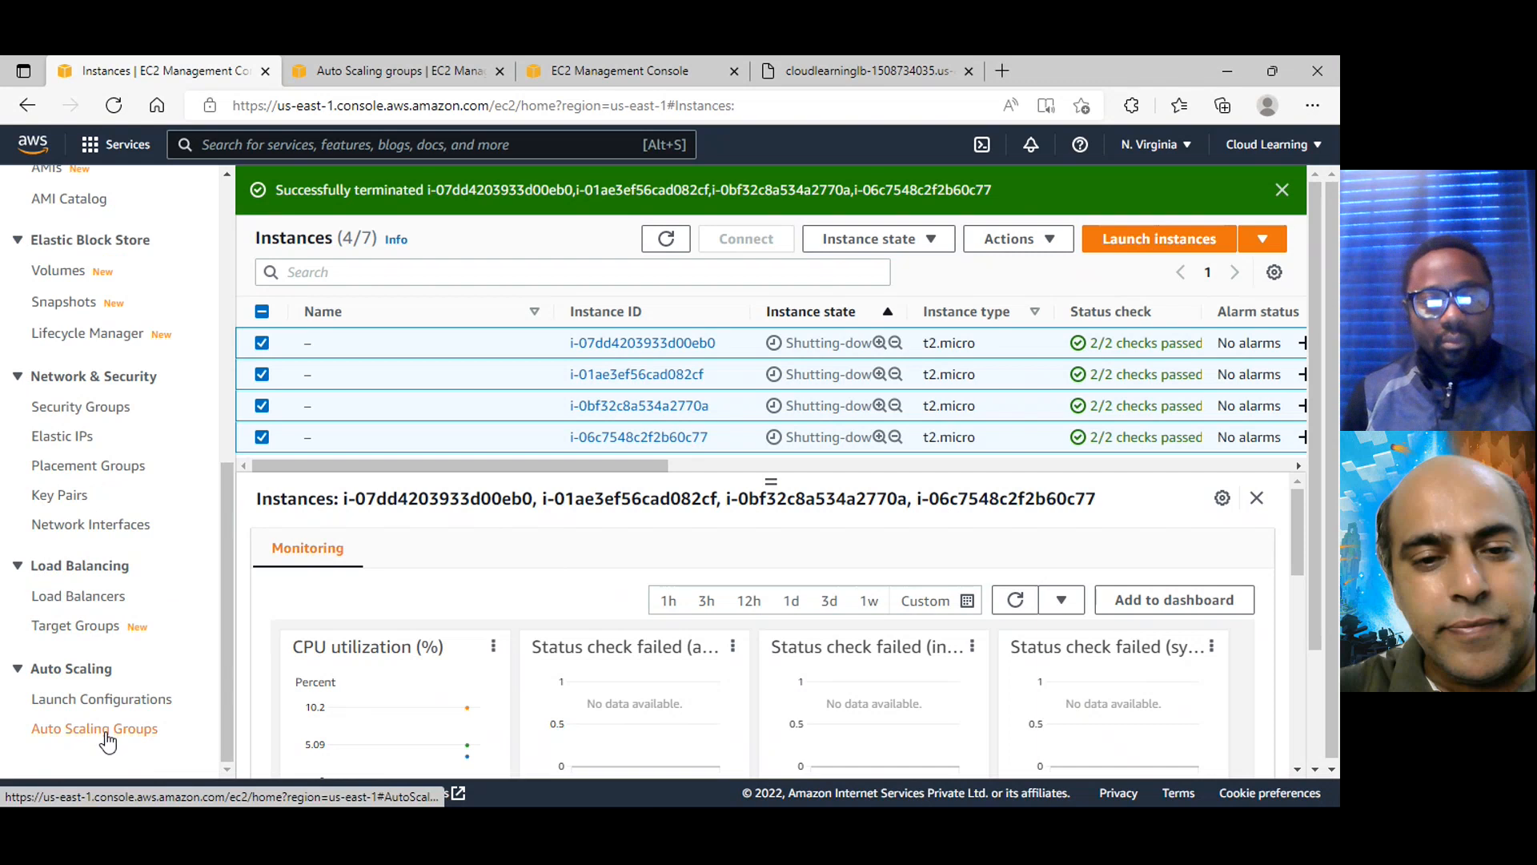
click(106, 731)
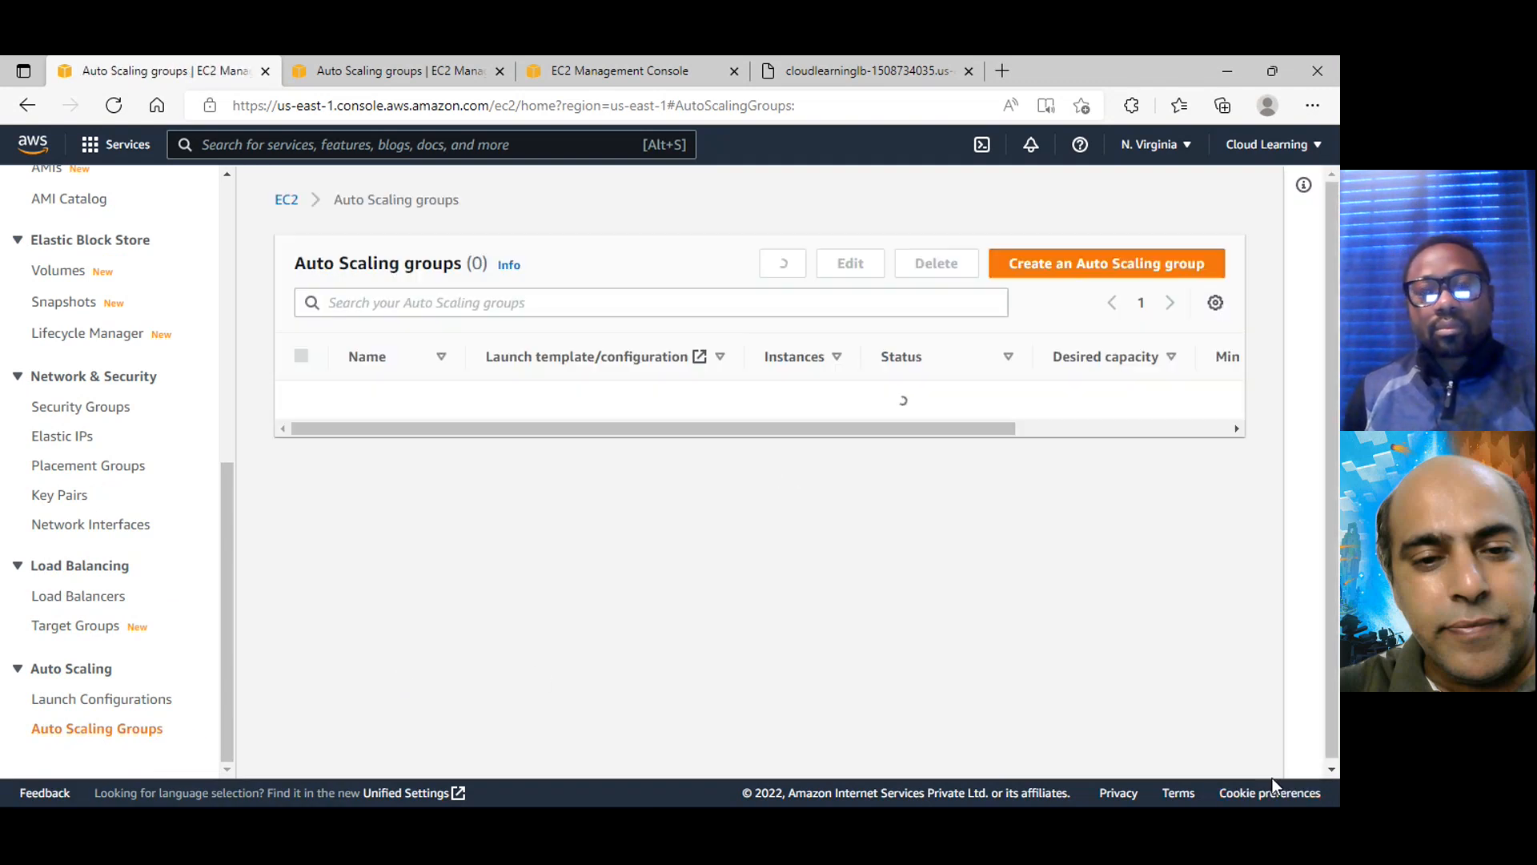
click(301, 471)
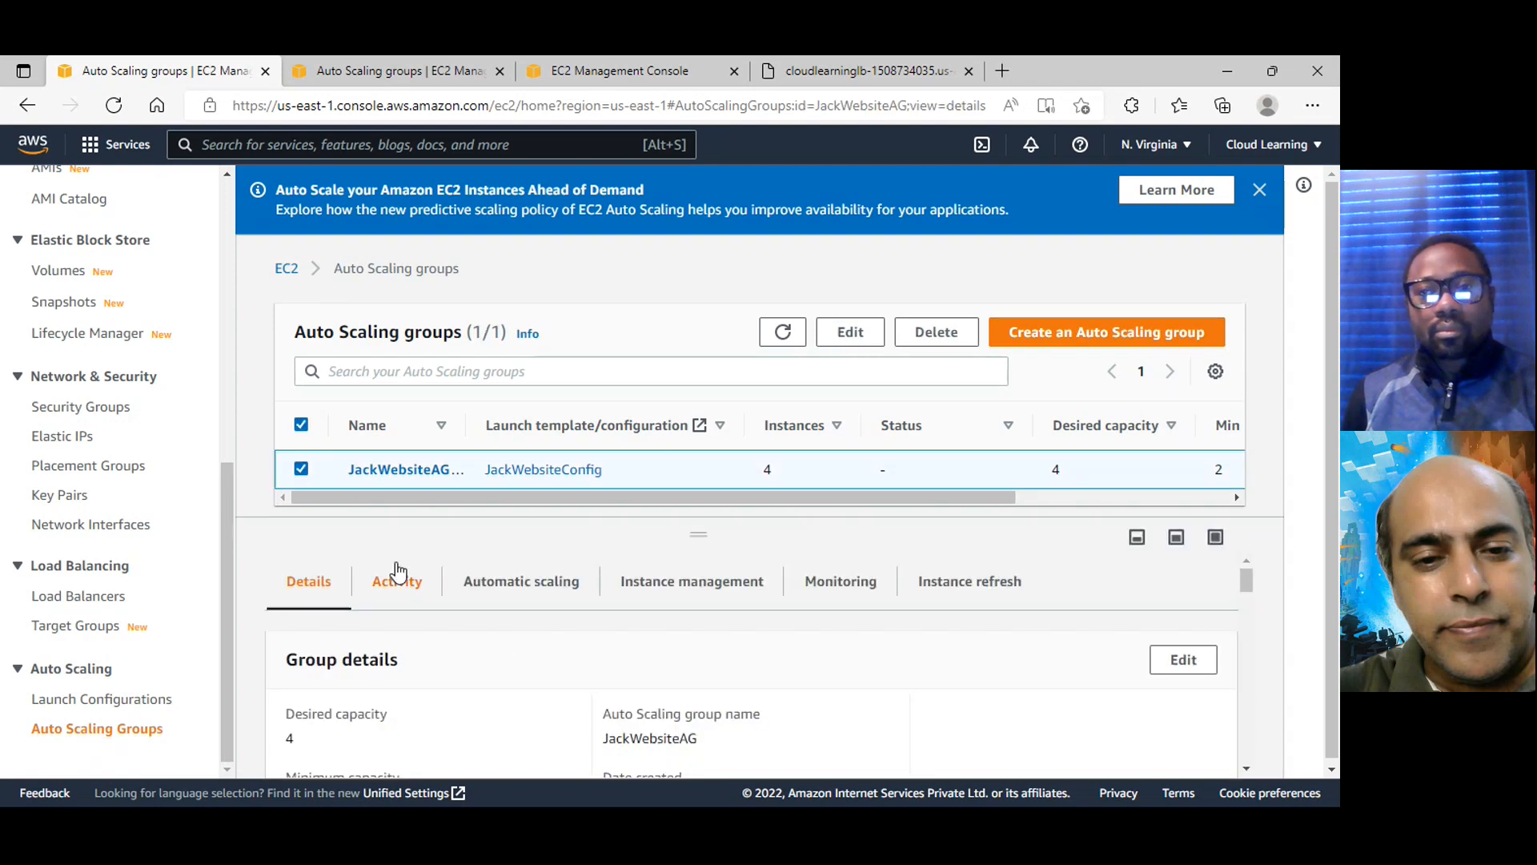
click(400, 584)
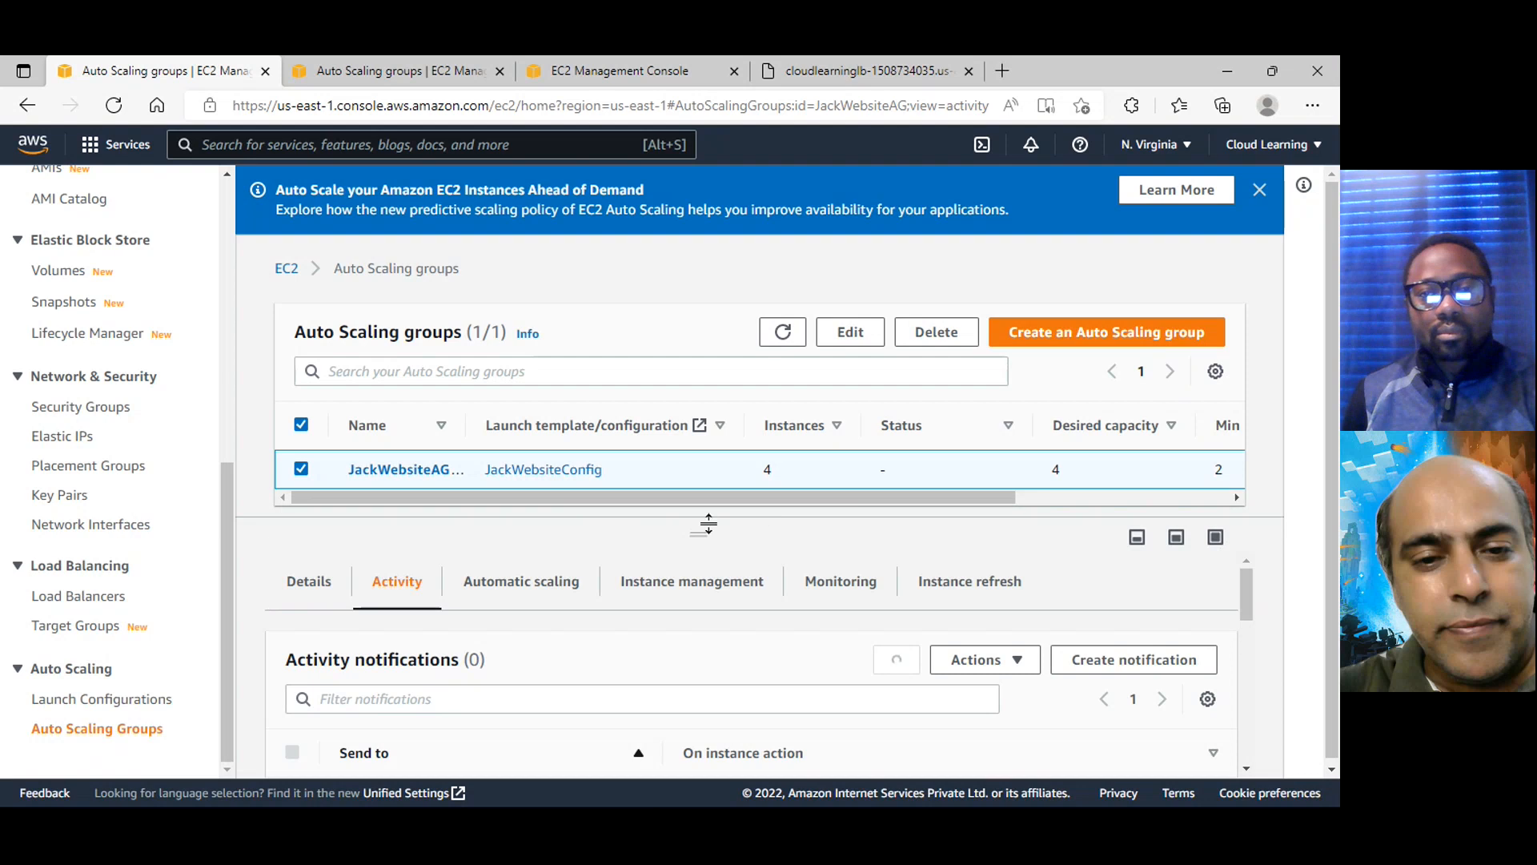
drag(707, 527, 680, 323)
scroll(670, 701, down, 5)
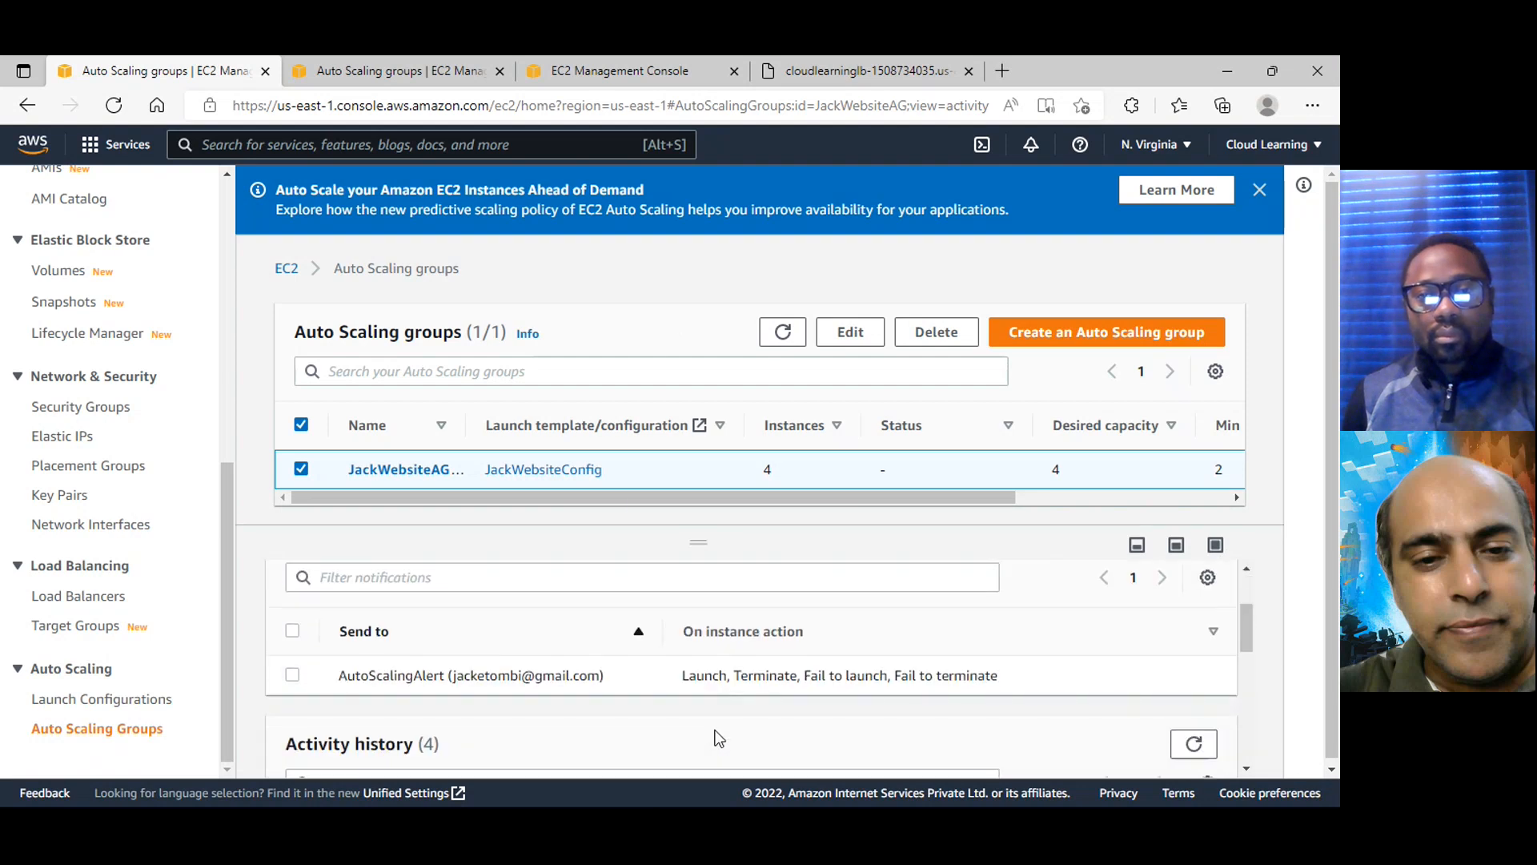
scroll(669, 703, down, 5)
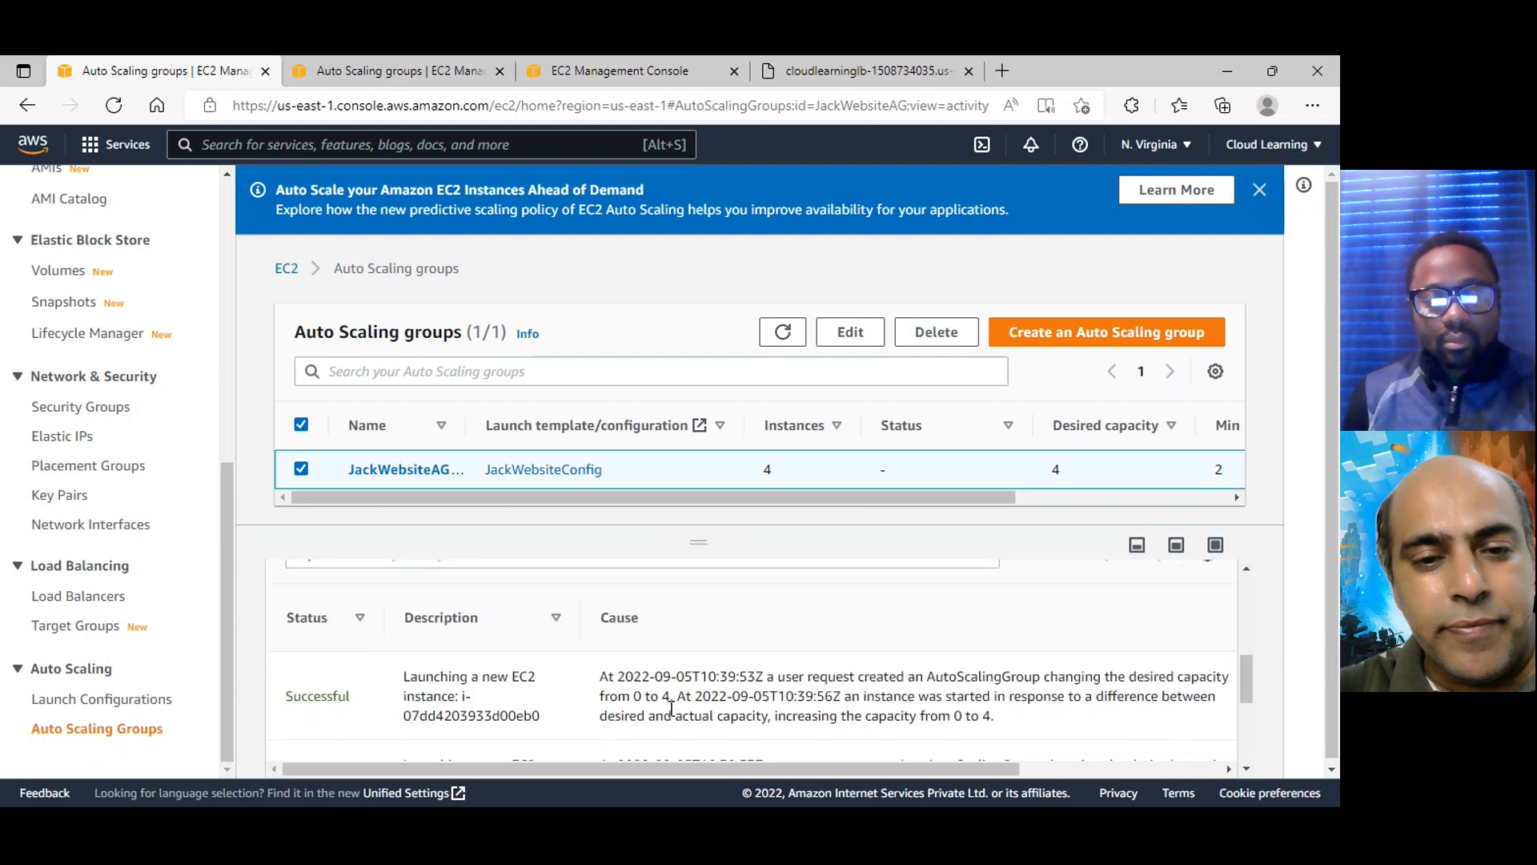
scroll(481, 718, down, 1)
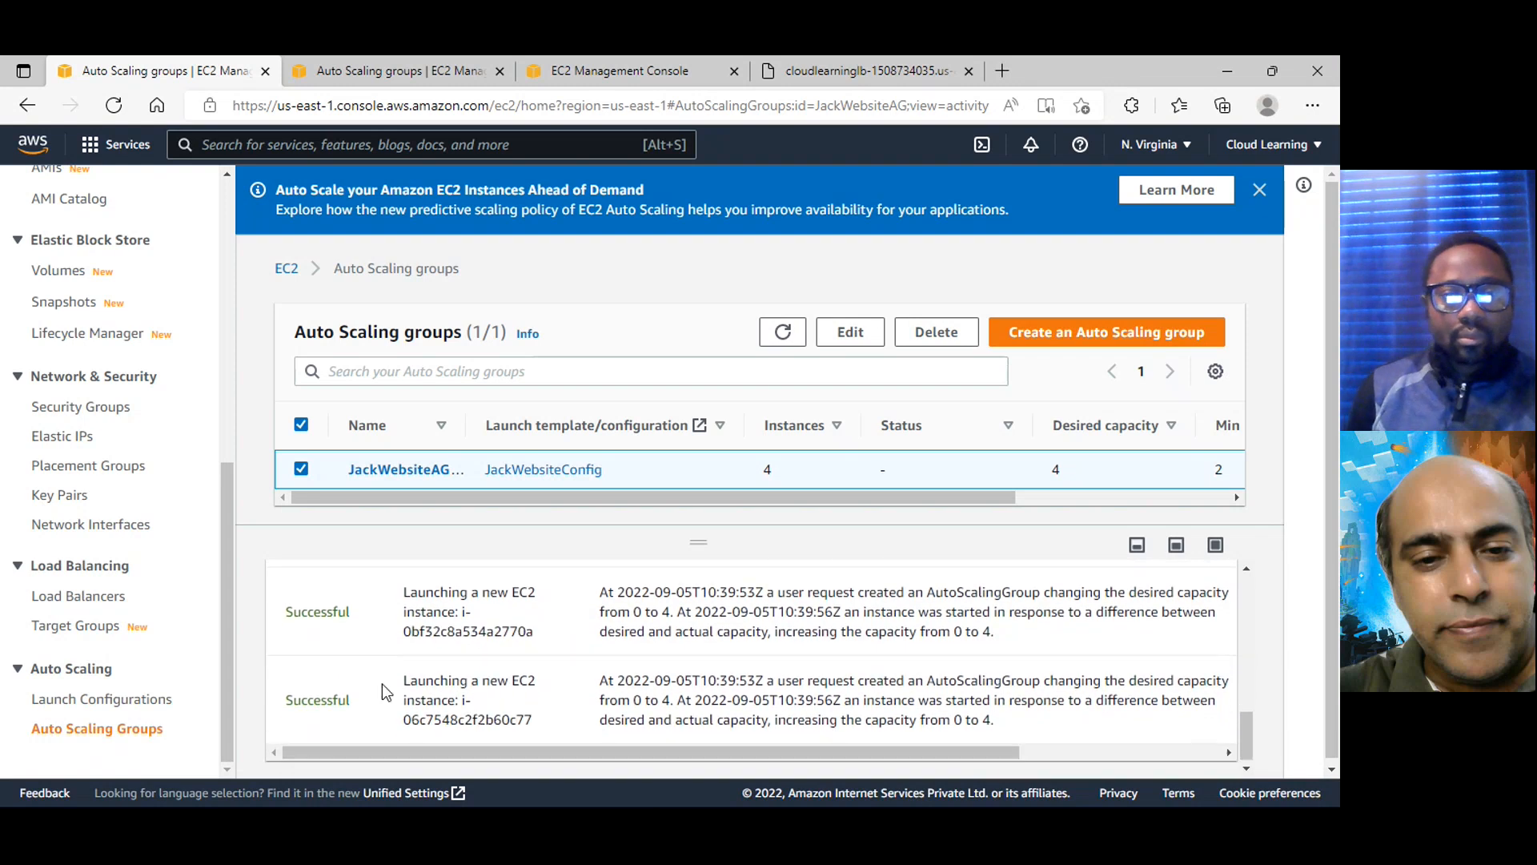
scroll(442, 696, up, 2)
scroll(441, 696, up, 1)
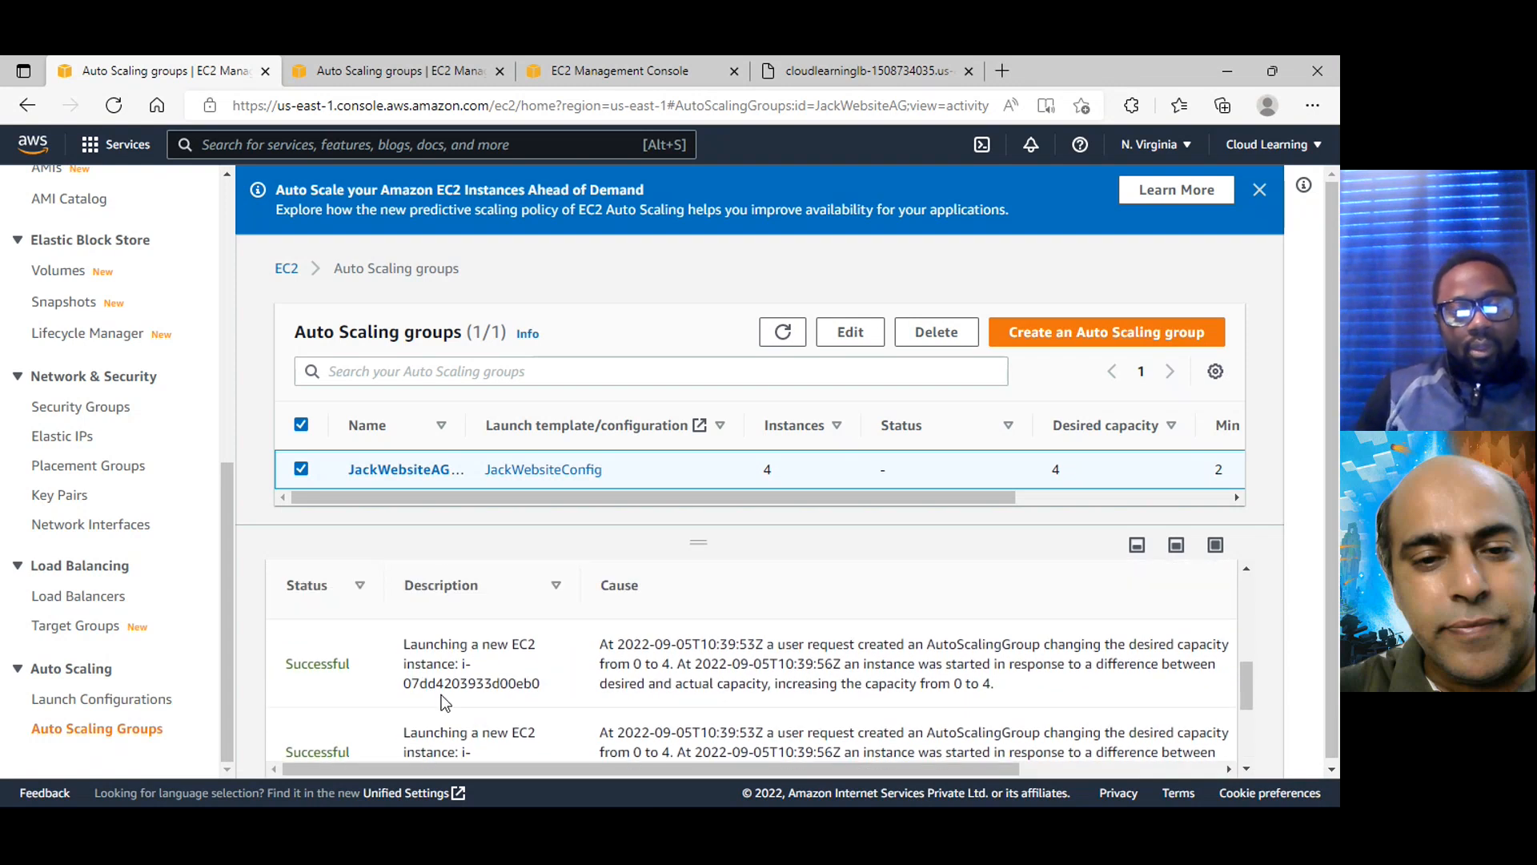
Refresh the Auto Scaling groups list and recheck JackWebsiteAG's instance count and activity history
click(799, 342)
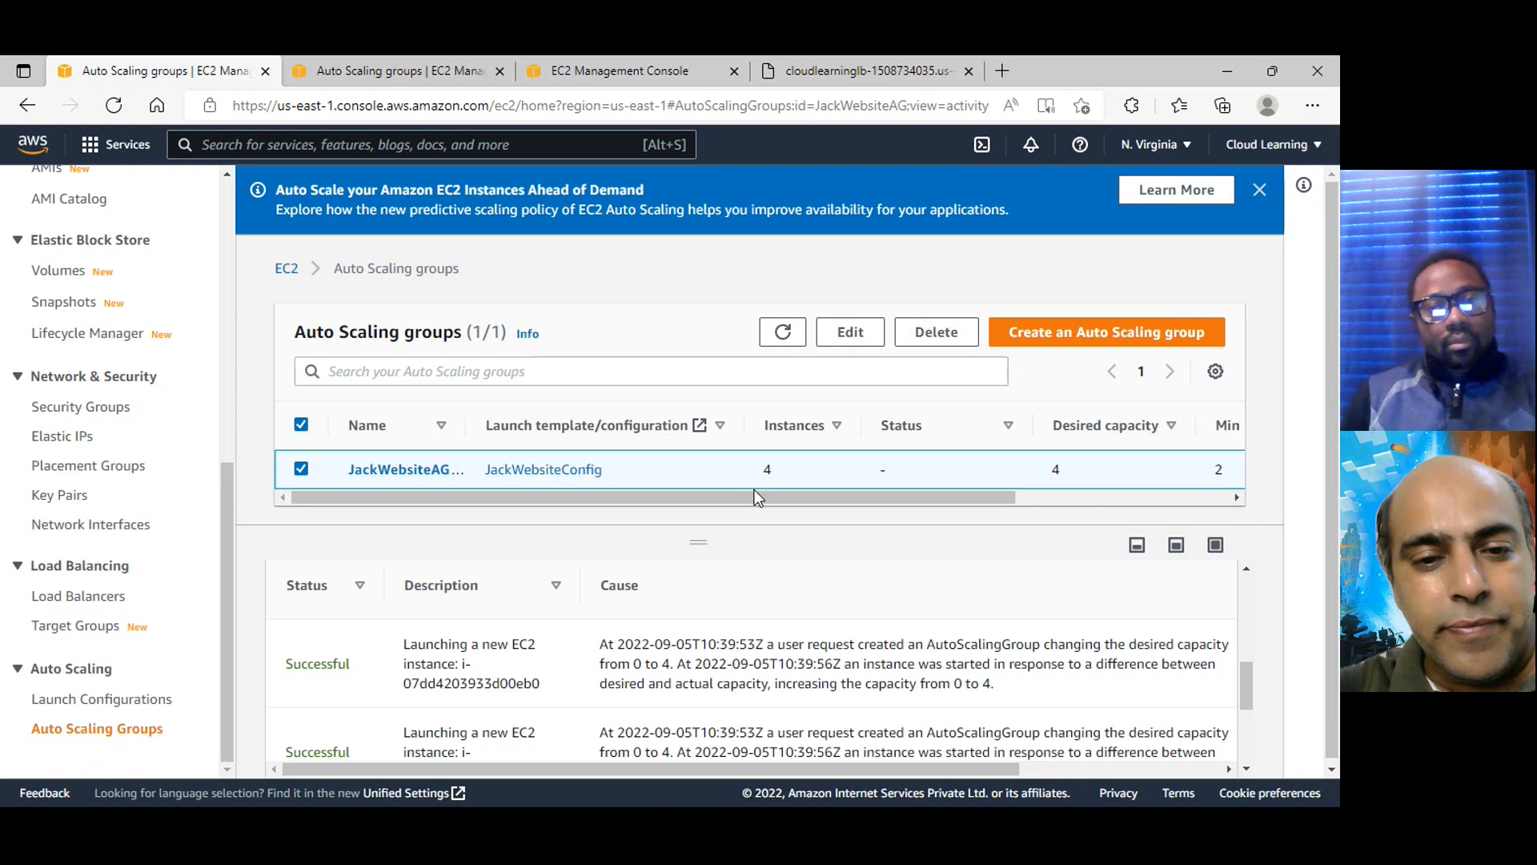
click(782, 331)
scroll(791, 689, down, 1)
scroll(791, 690, up, 2)
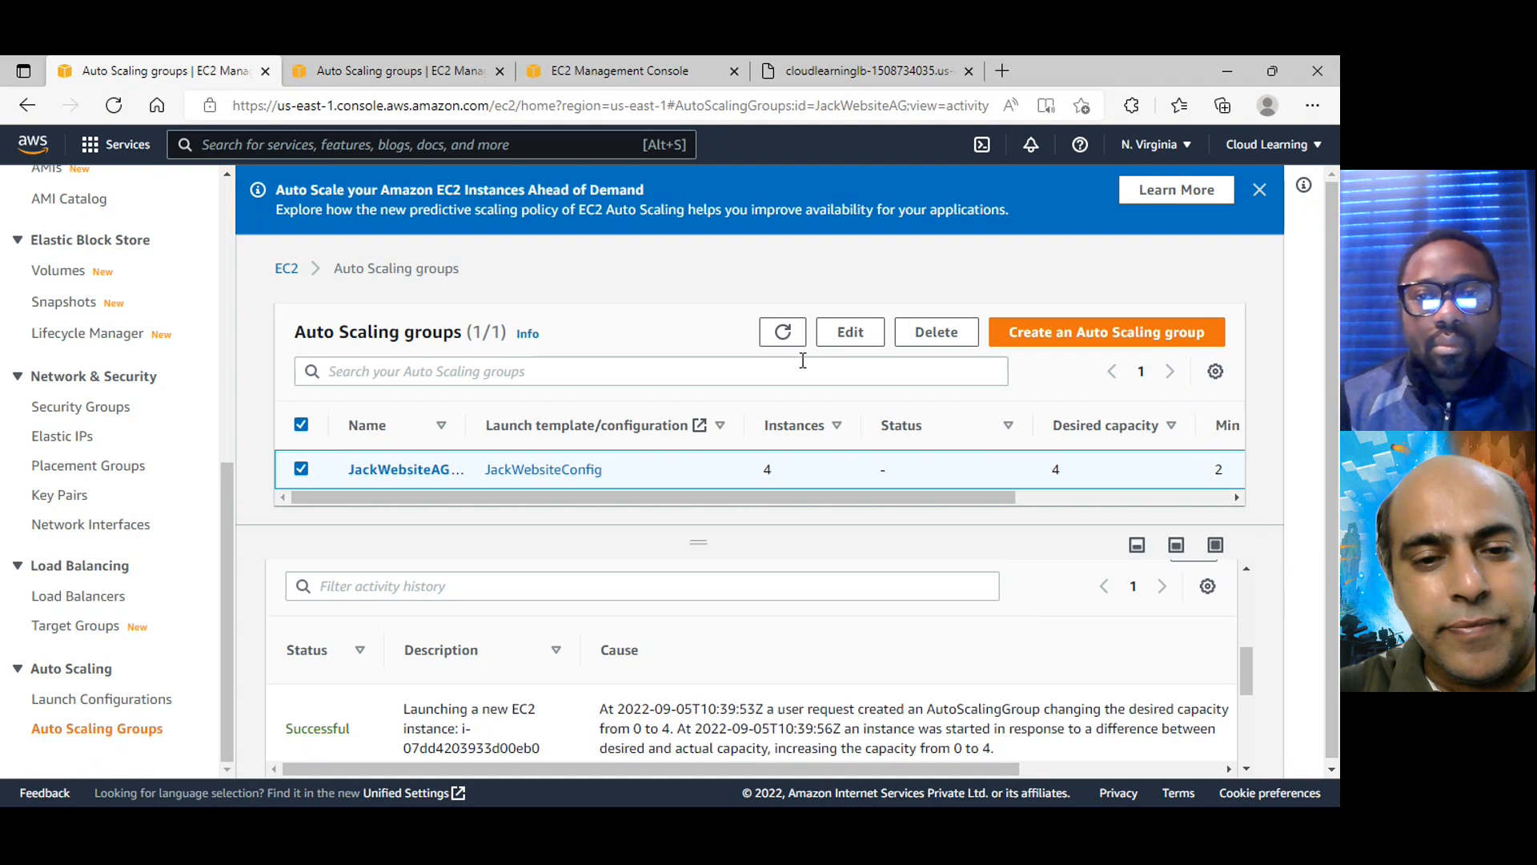
click(776, 341)
scroll(720, 697, up, 1)
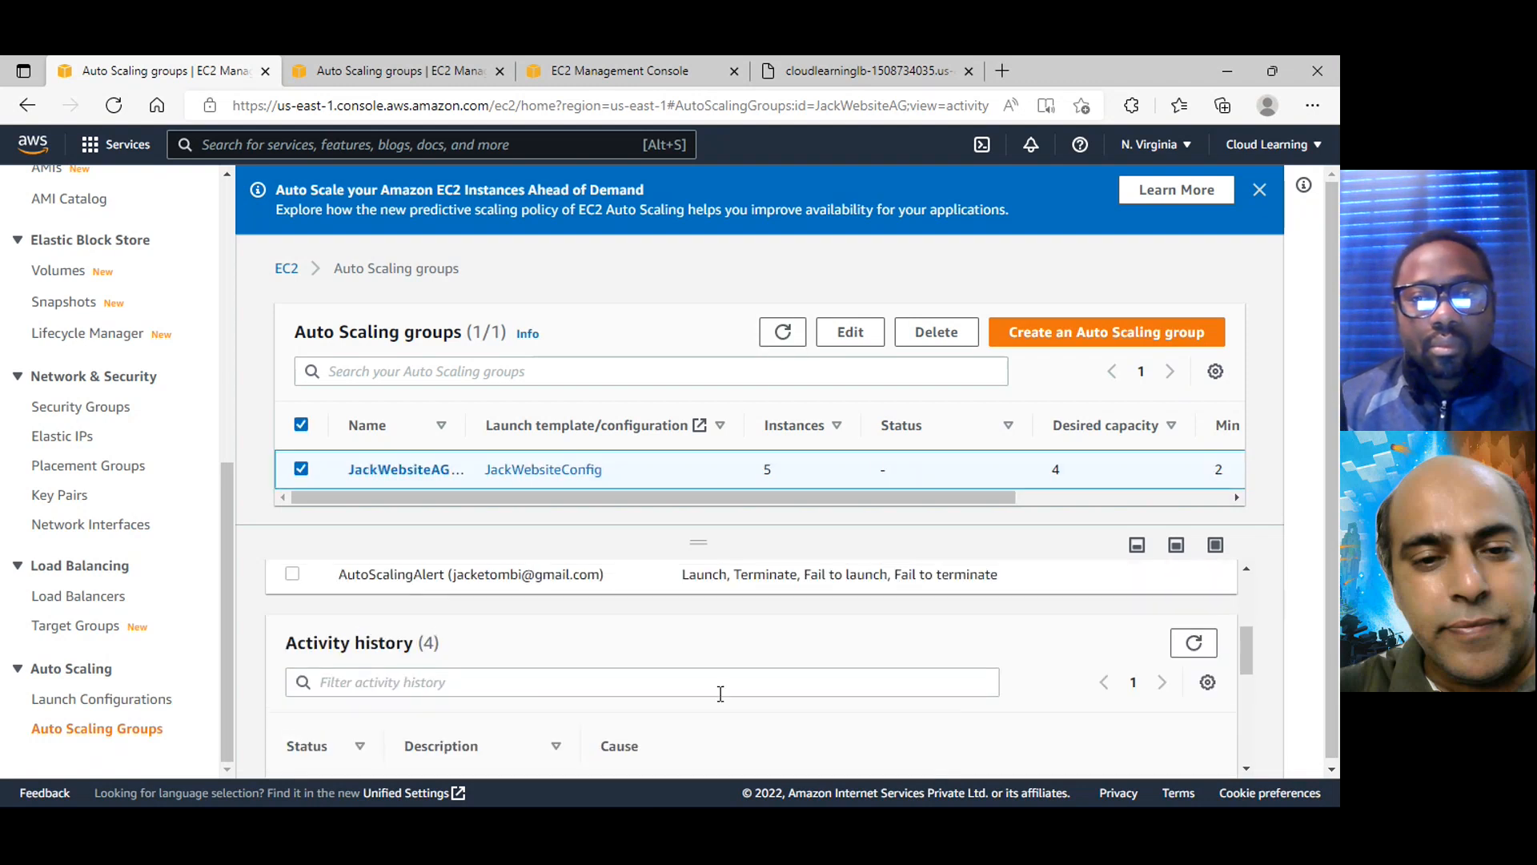
scroll(723, 703, down, 2)
scroll(723, 696, down, 2)
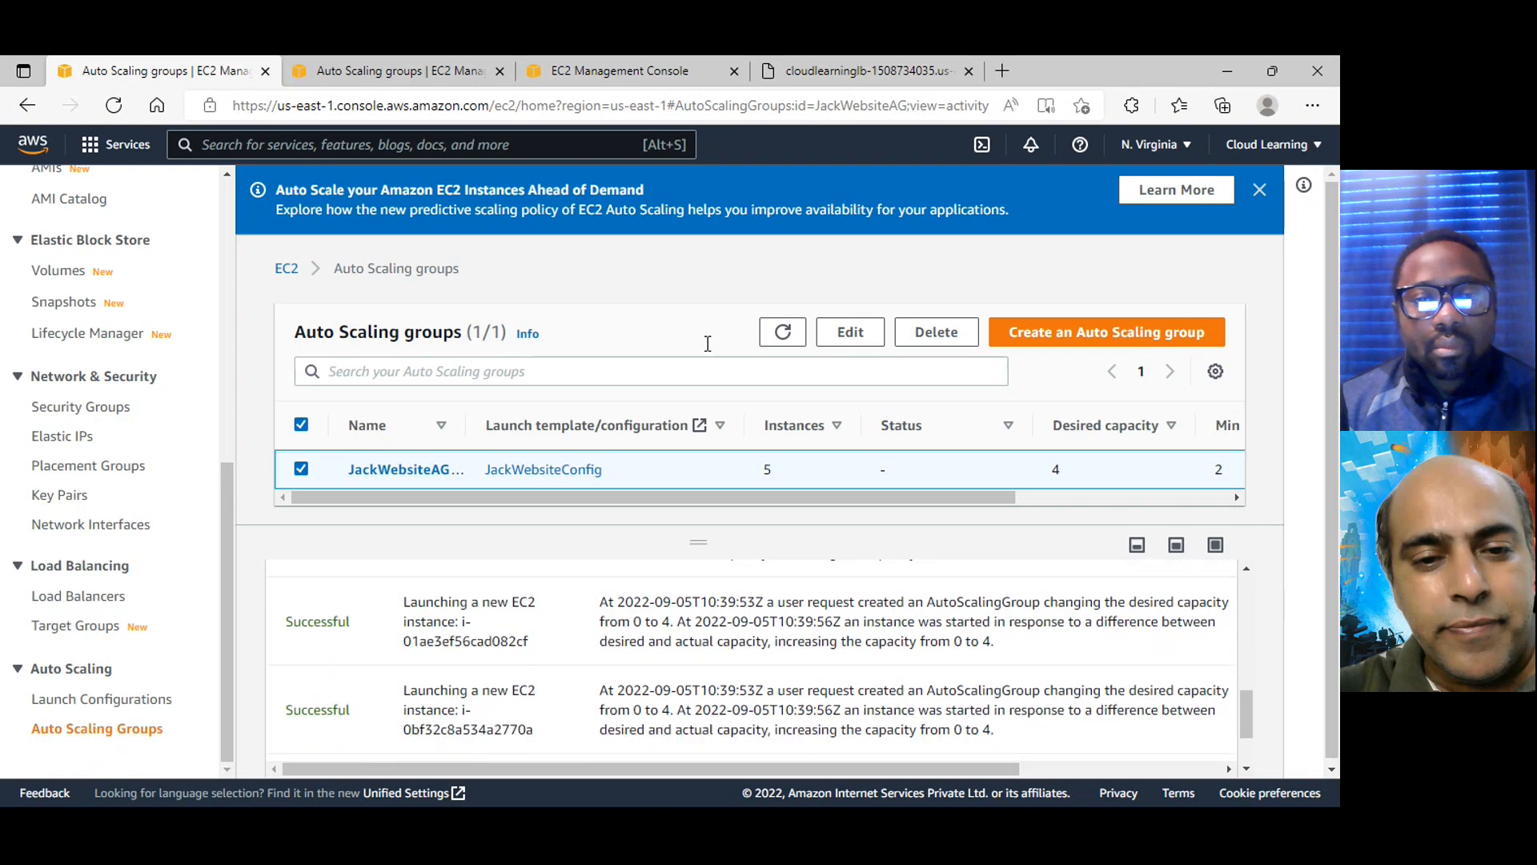
Reload the CloudLearningLB website to test its response, and return to the EC2 instances list
click(865, 71)
click(112, 106)
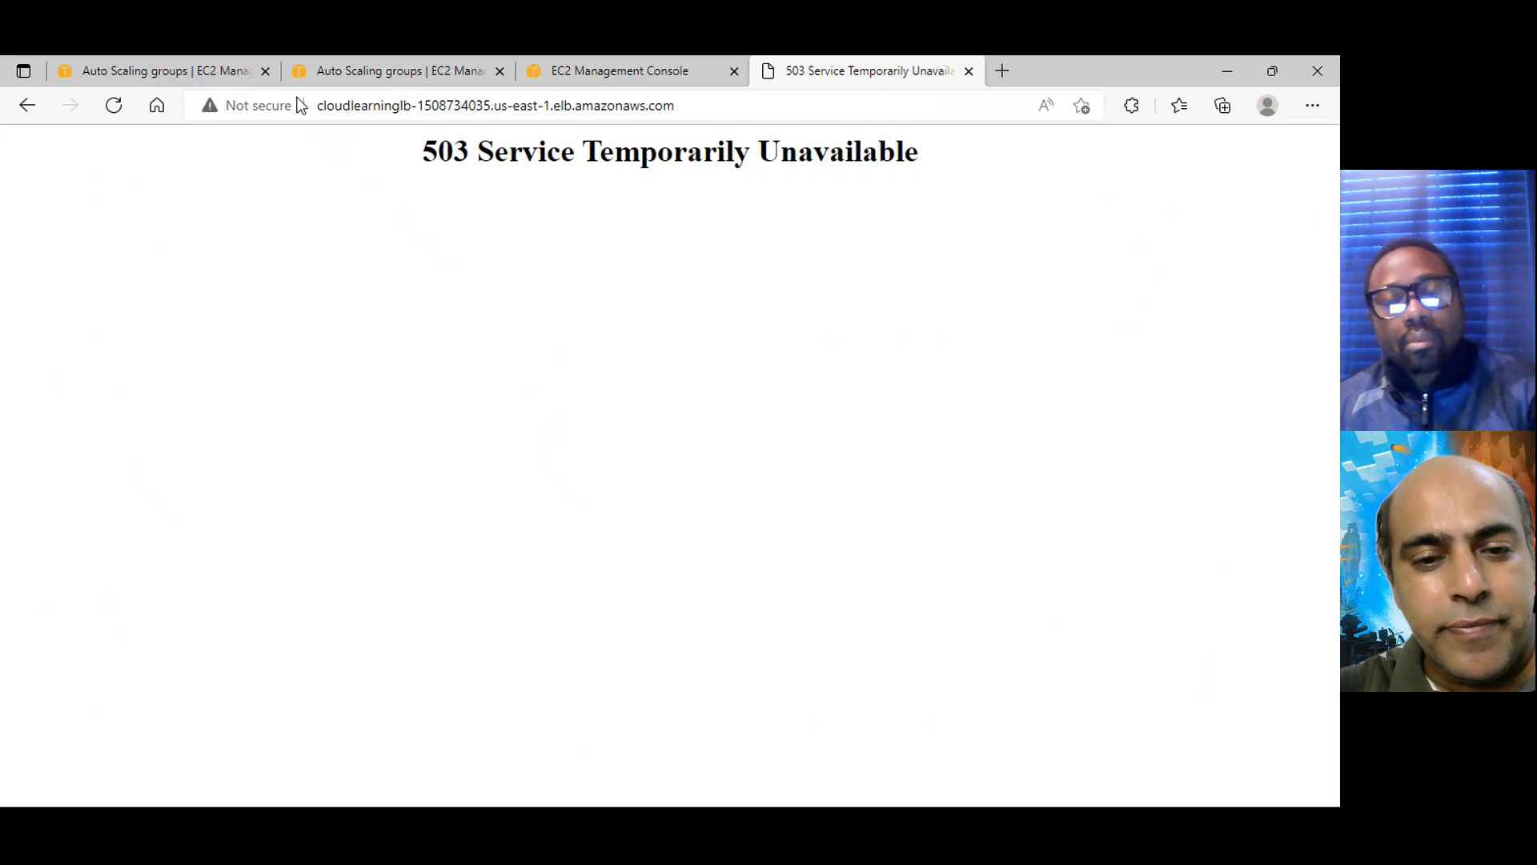
click(192, 72)
click(372, 74)
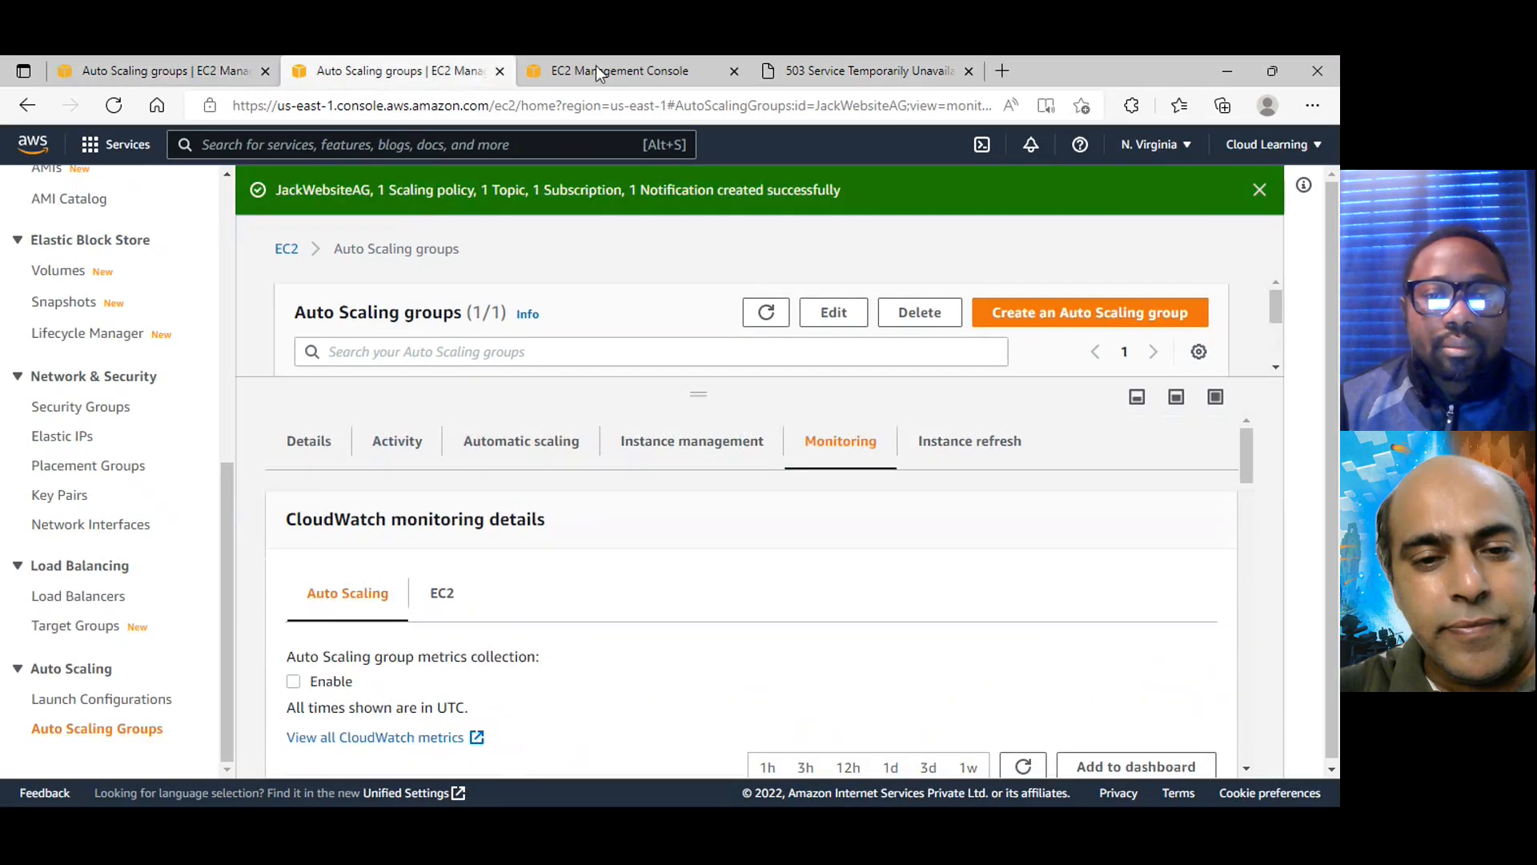
click(596, 69)
scroll(158, 320, up, 1)
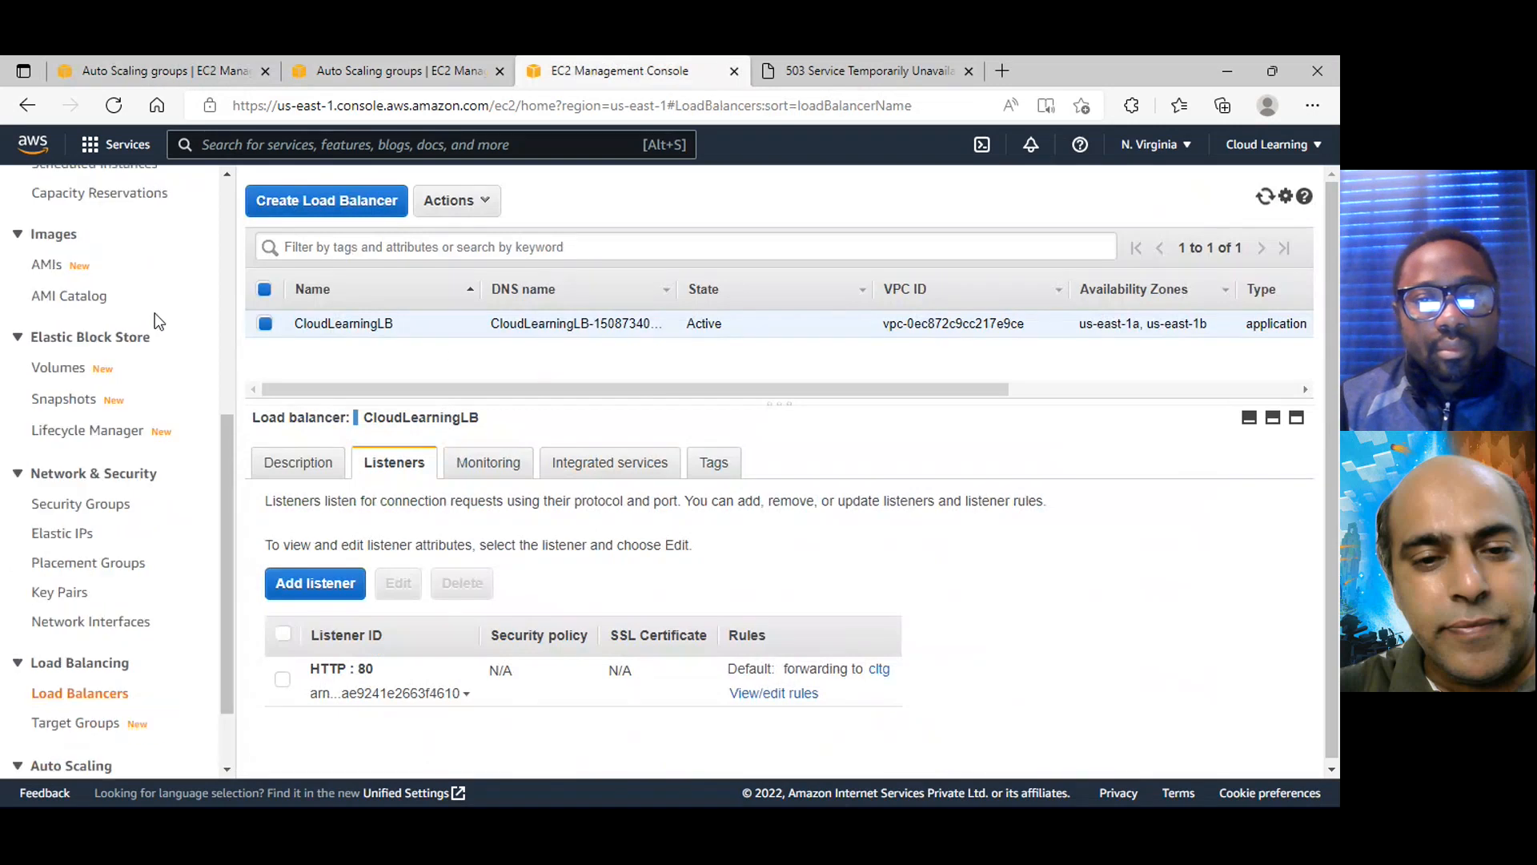
scroll(115, 306, up, 5)
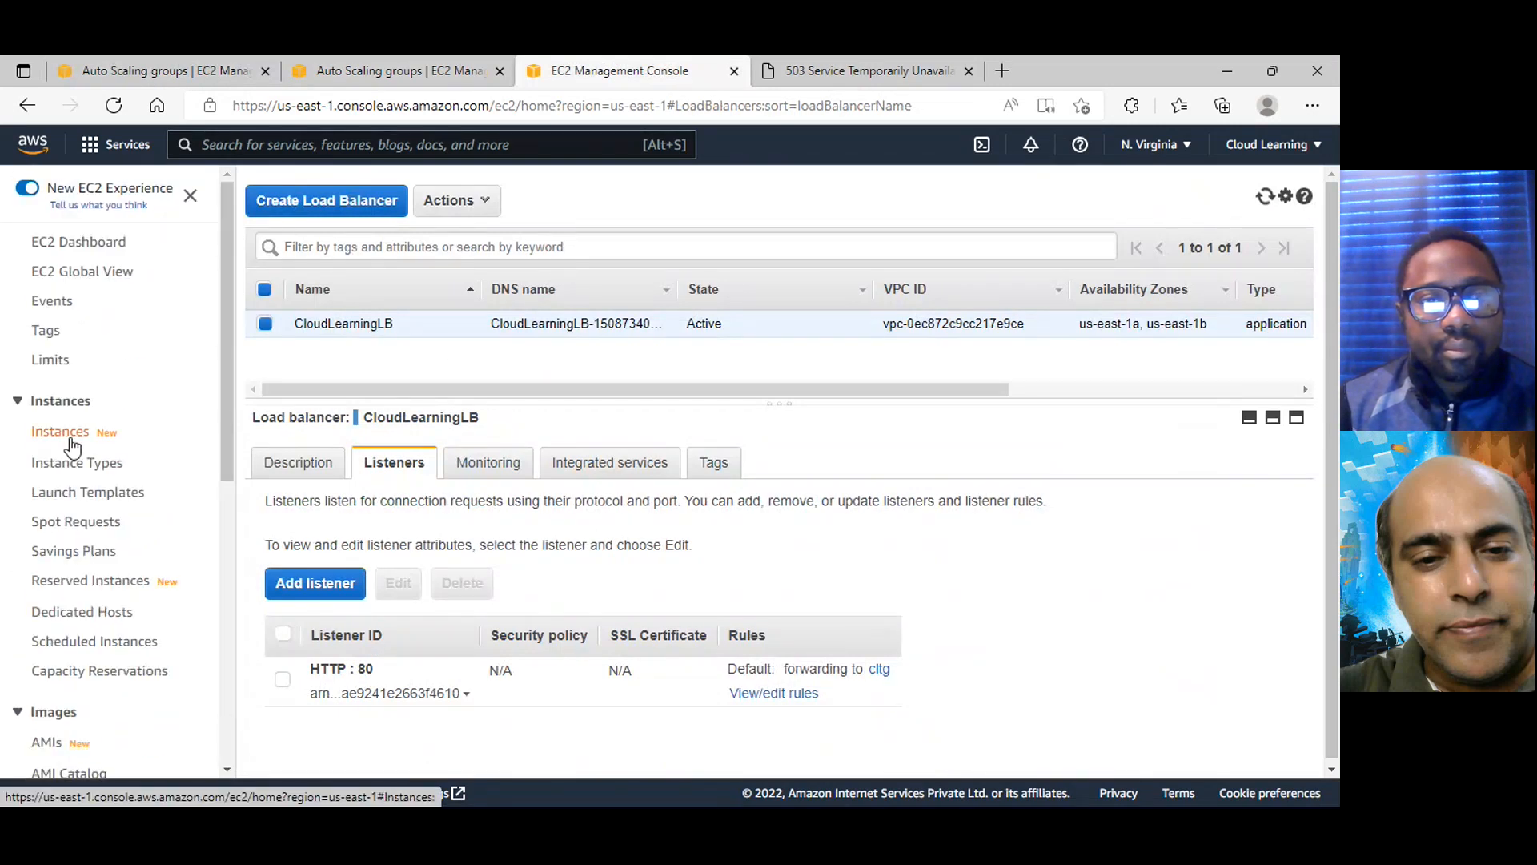
click(71, 441)
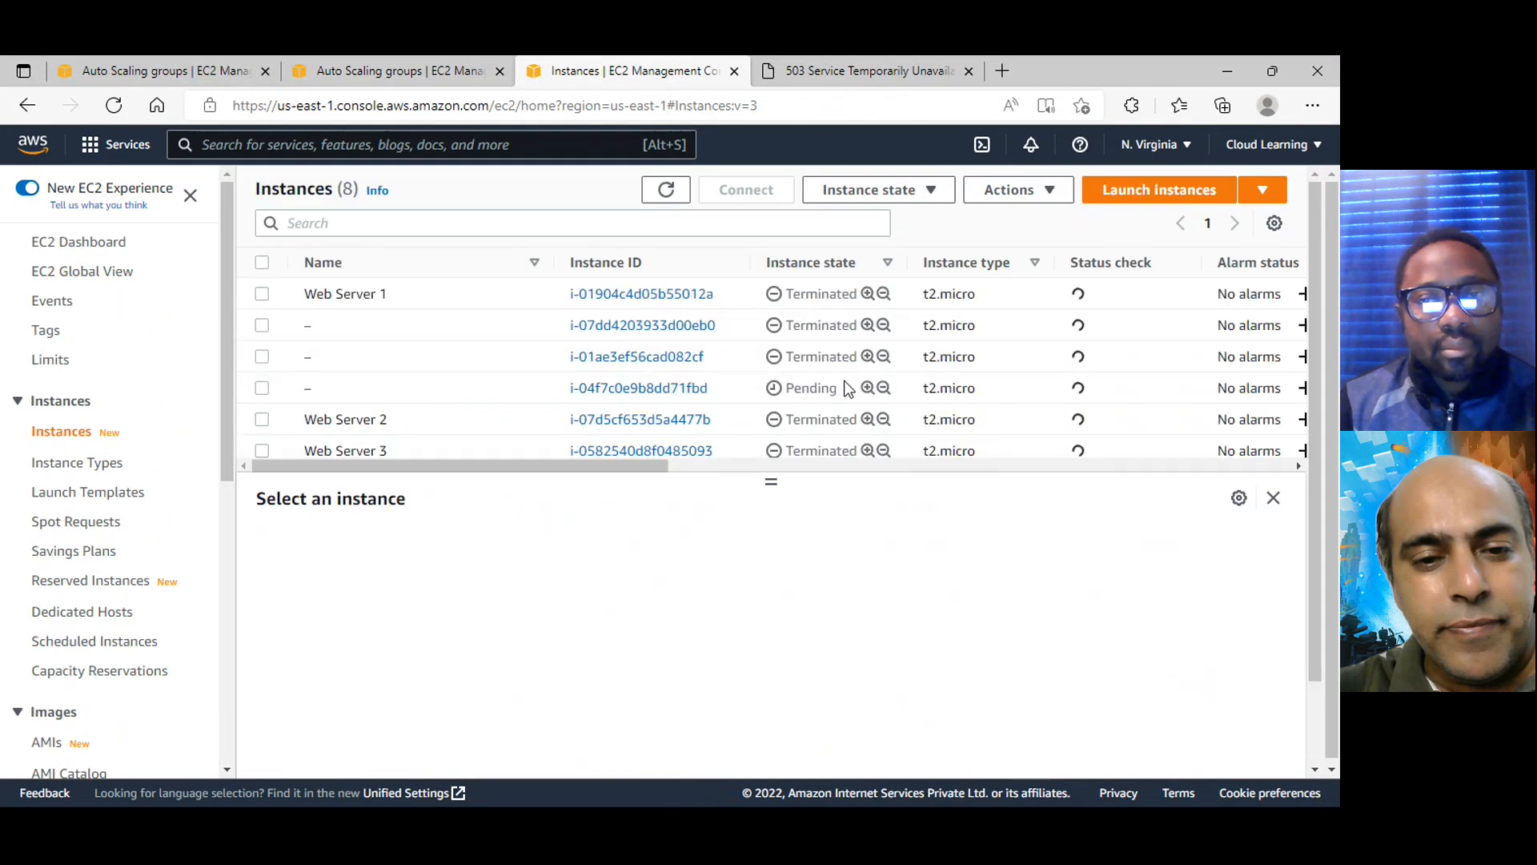
Recheck the load balancer website, and refresh the instances list to examine the state of every instance
click(913, 72)
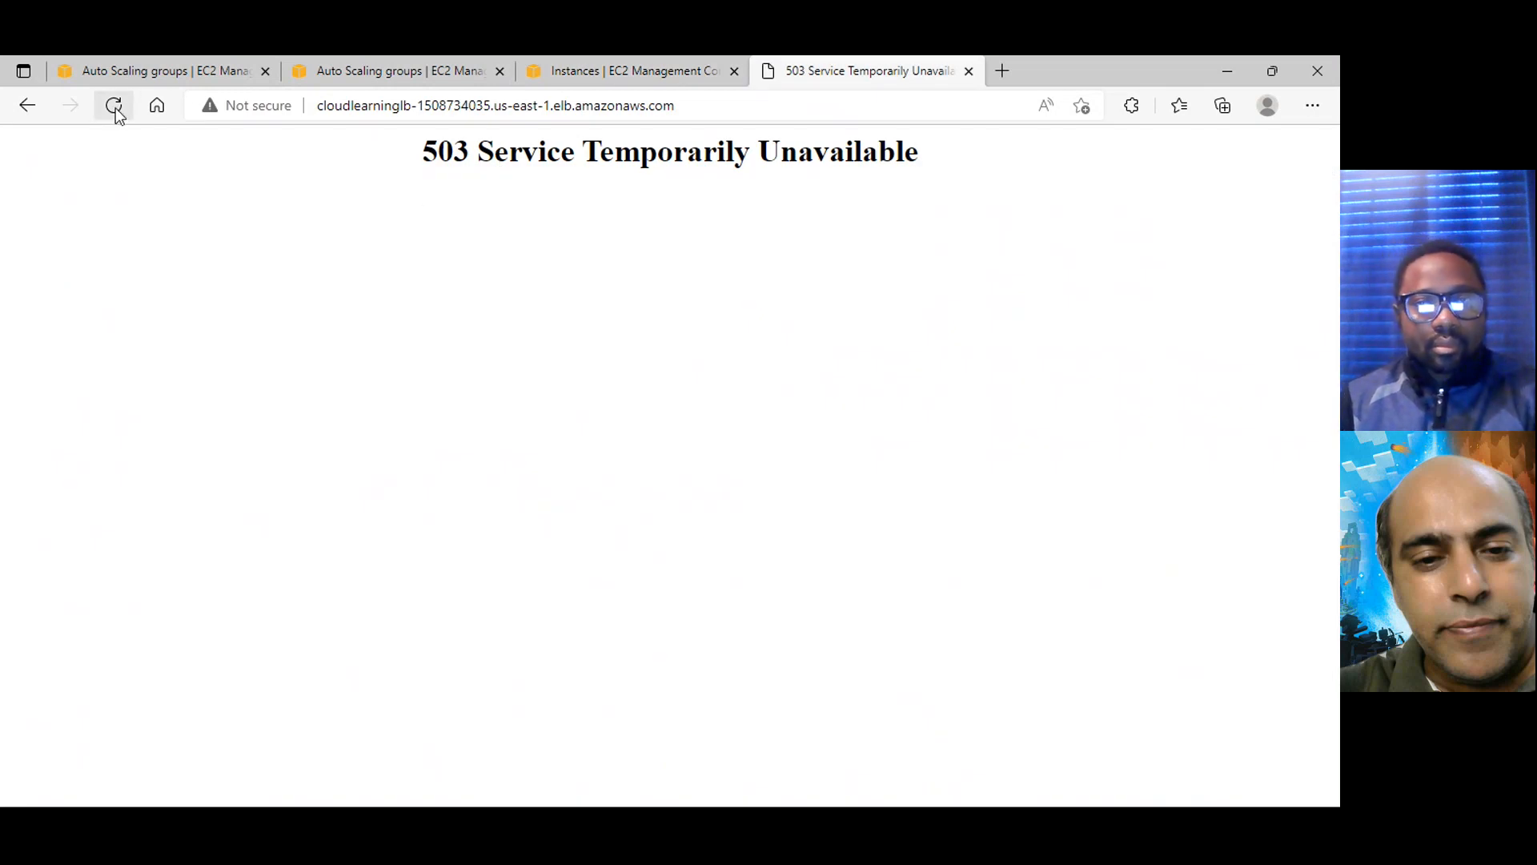
click(602, 71)
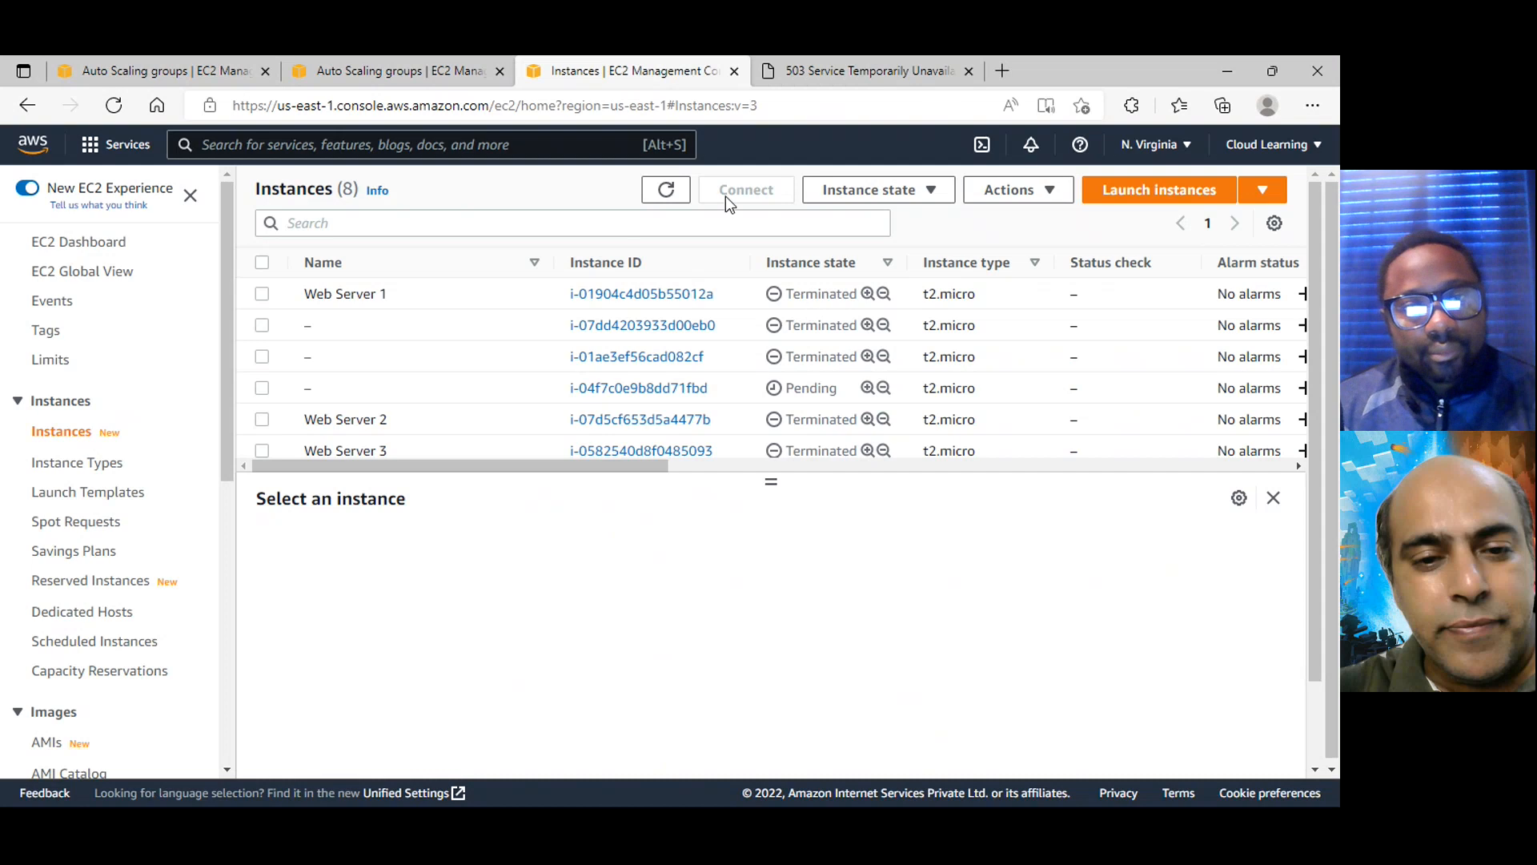
click(667, 190)
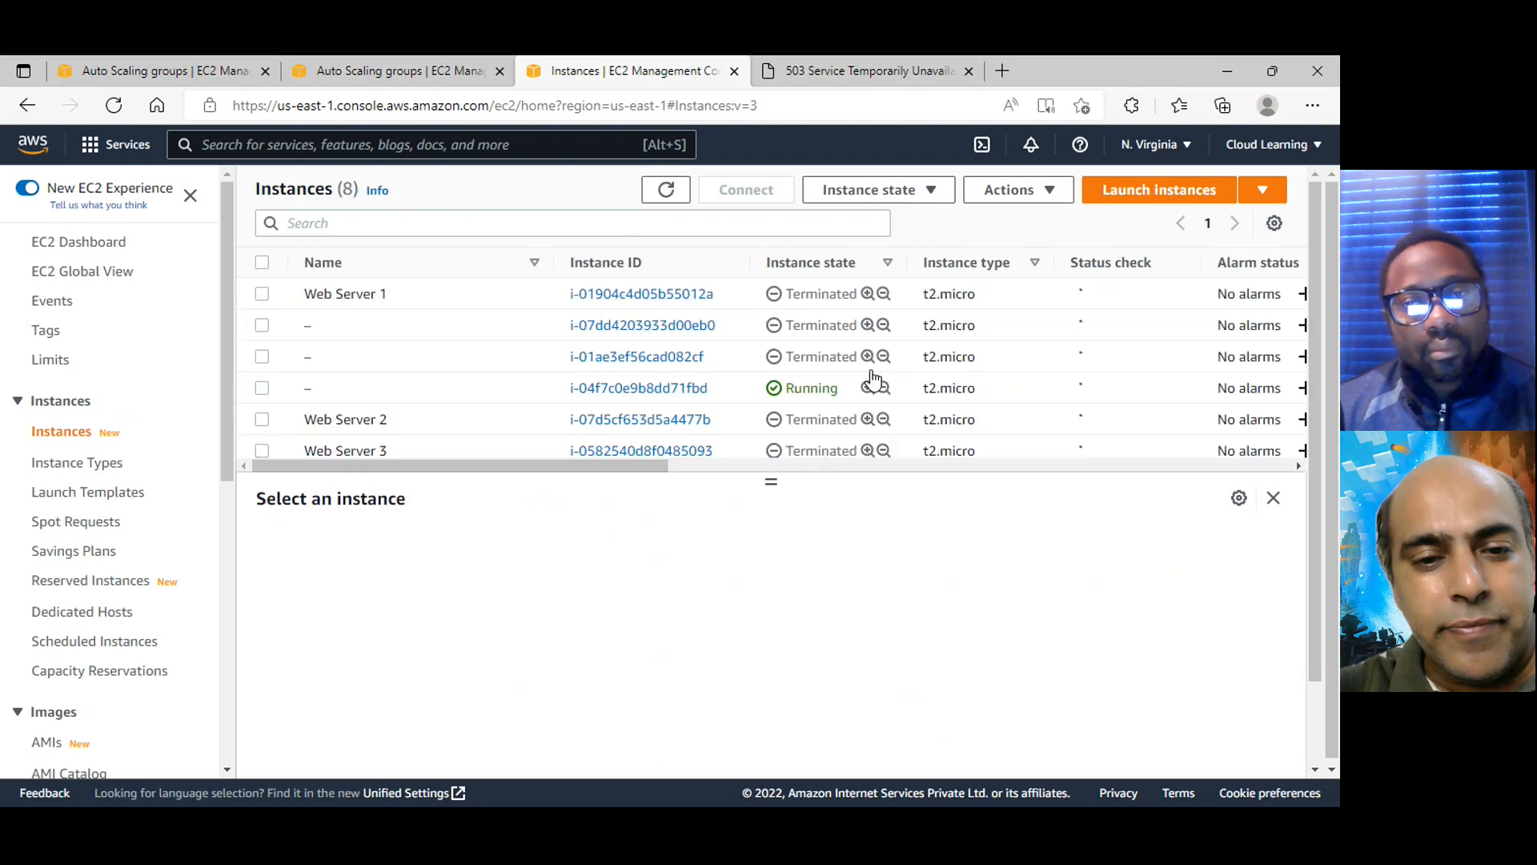
scroll(877, 392, down, 2)
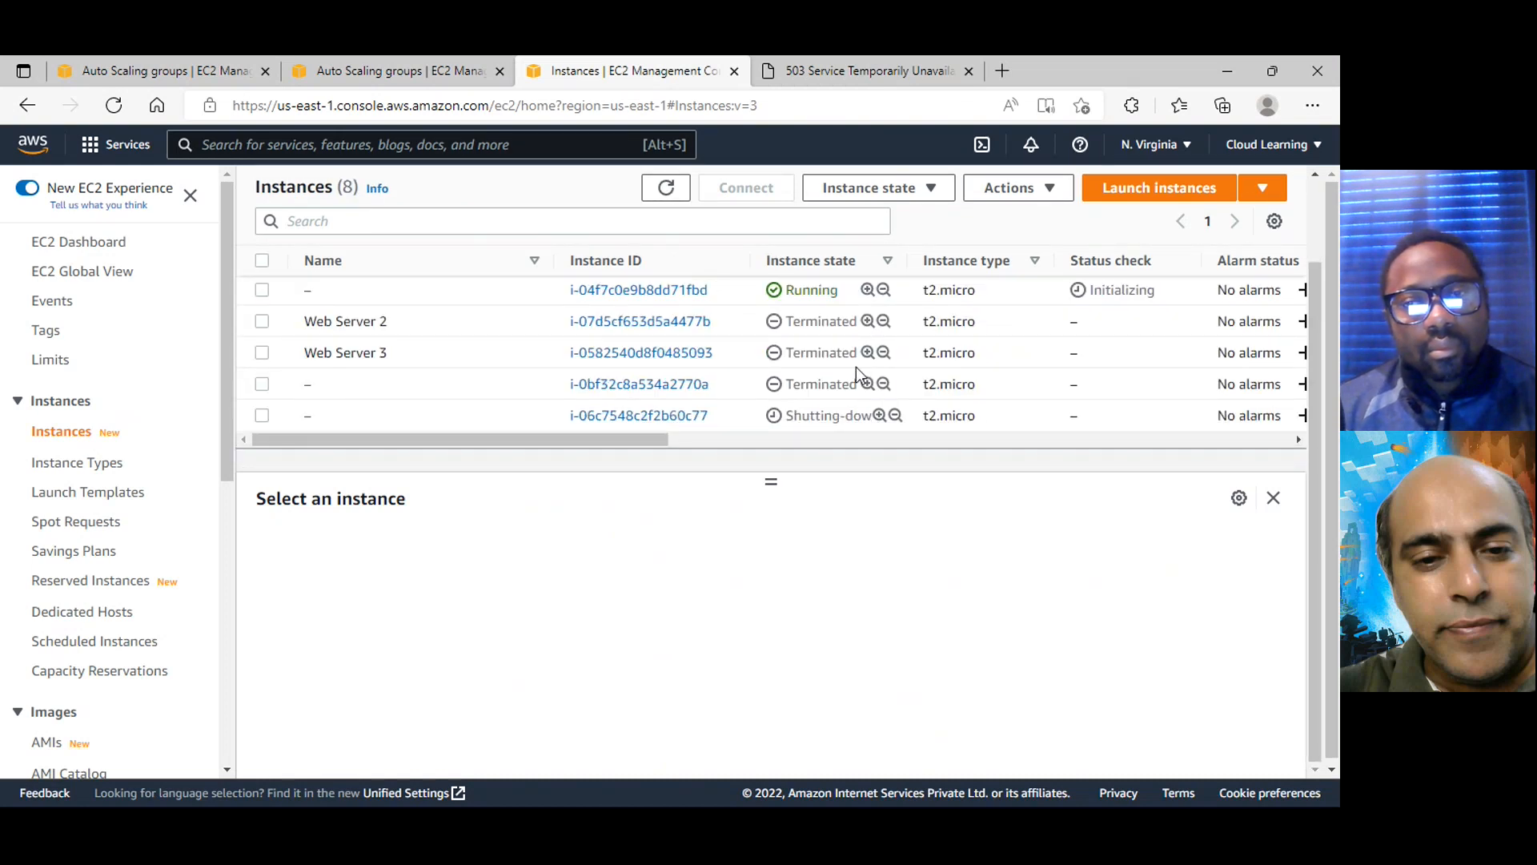
scroll(869, 391, up, 3)
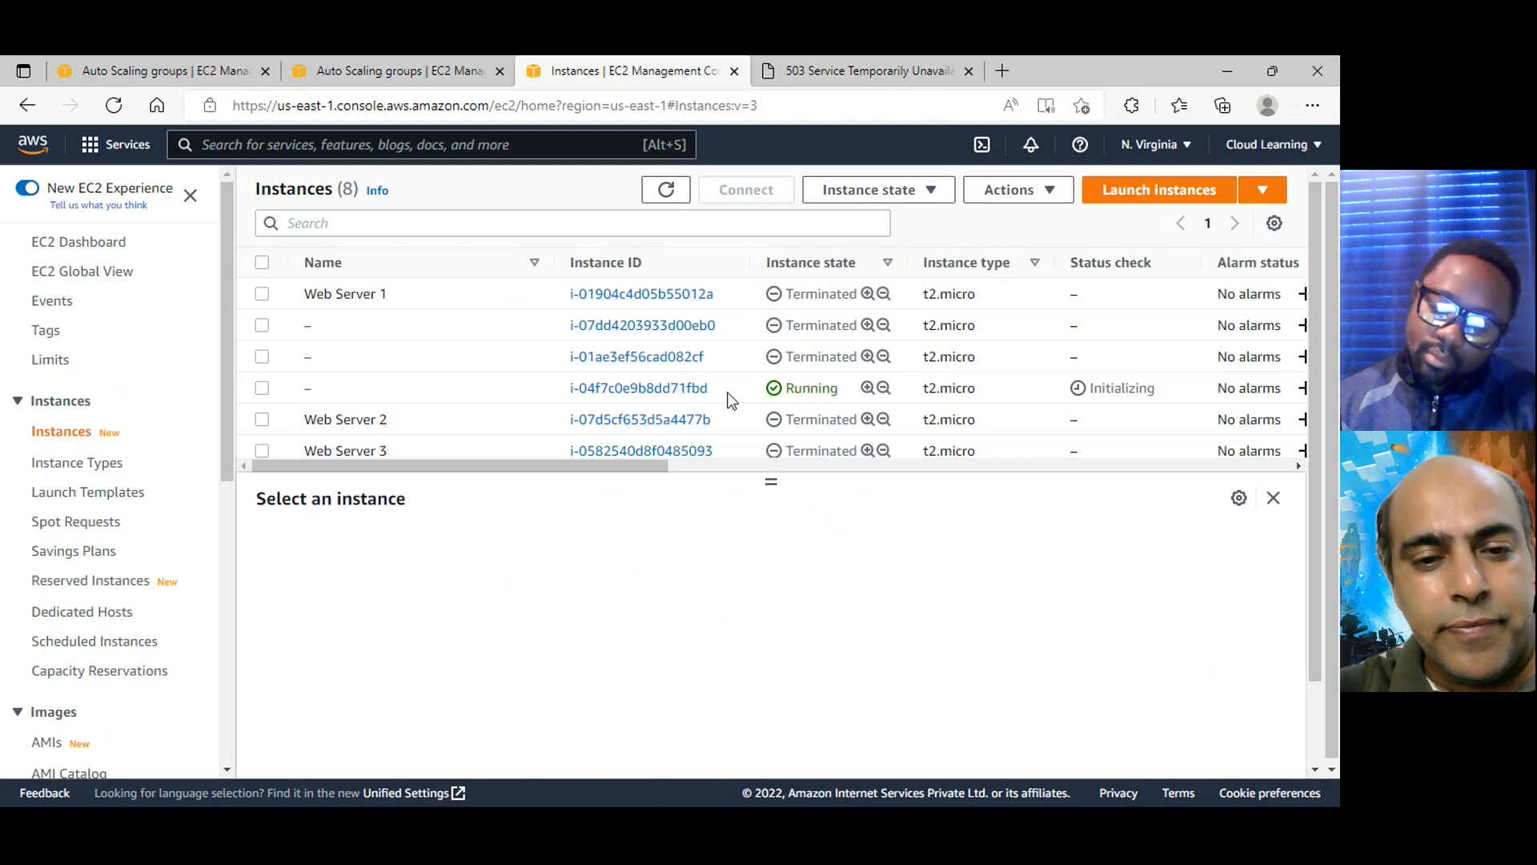
Select the replacement instance i-04f7c0e9b8dd71fbd and examine its details, status check and Availability Zone
click(260, 389)
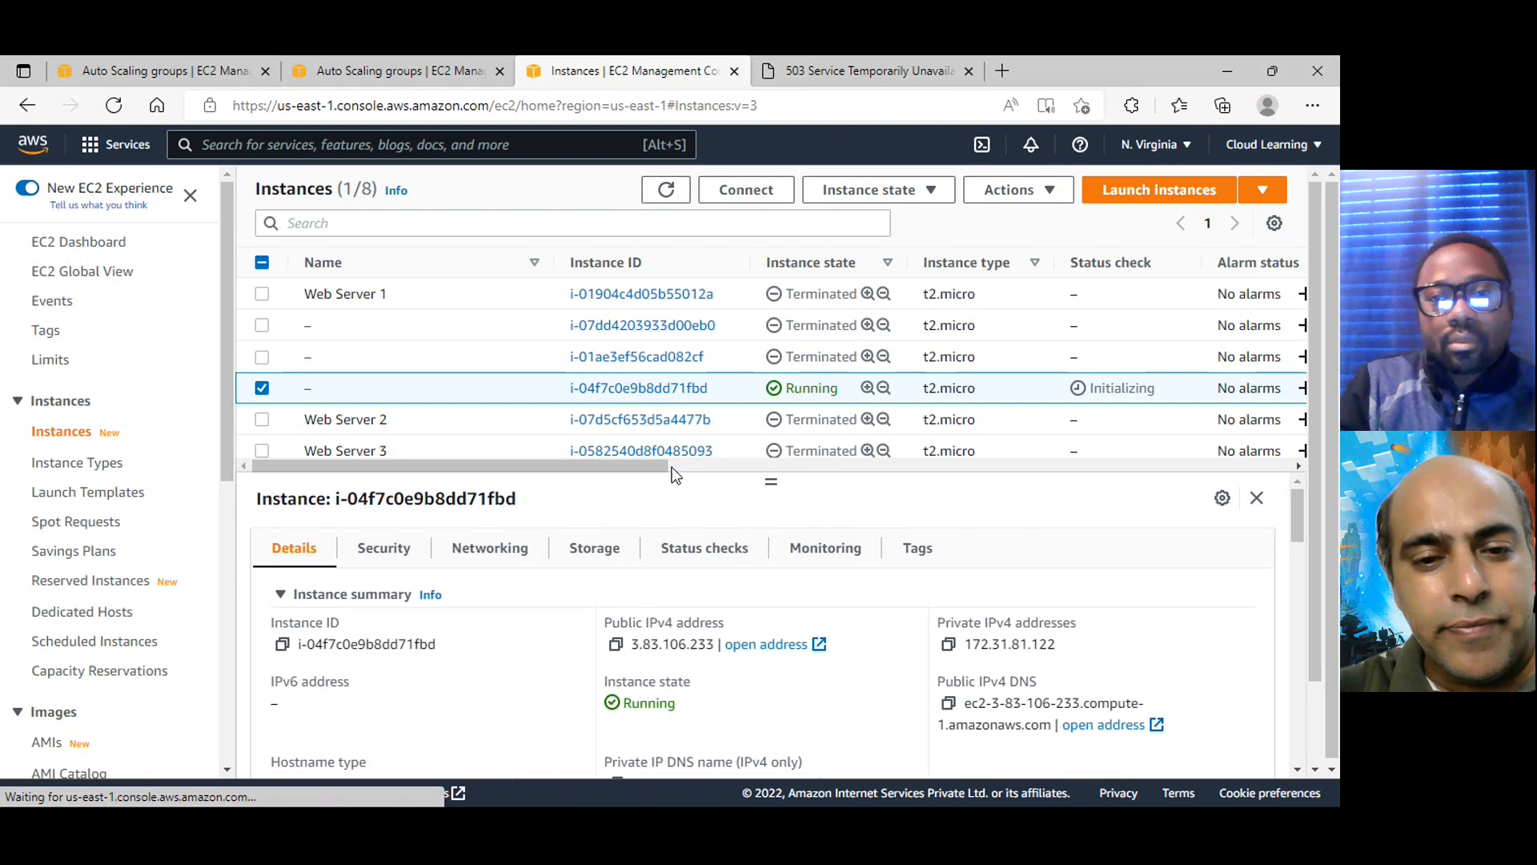
scroll(783, 457, right, 5)
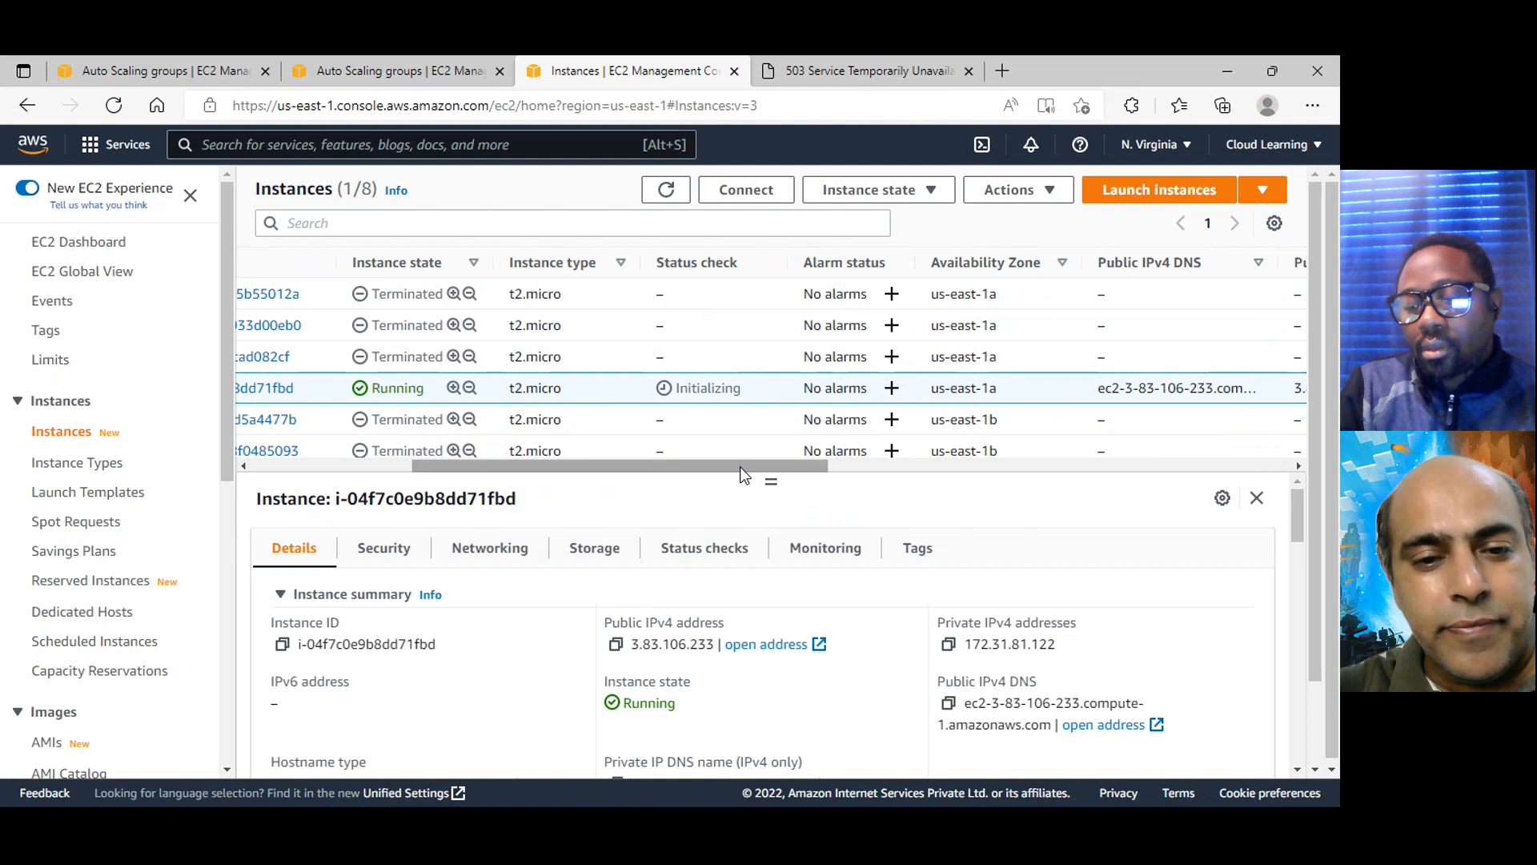
drag(619, 466, 508, 507)
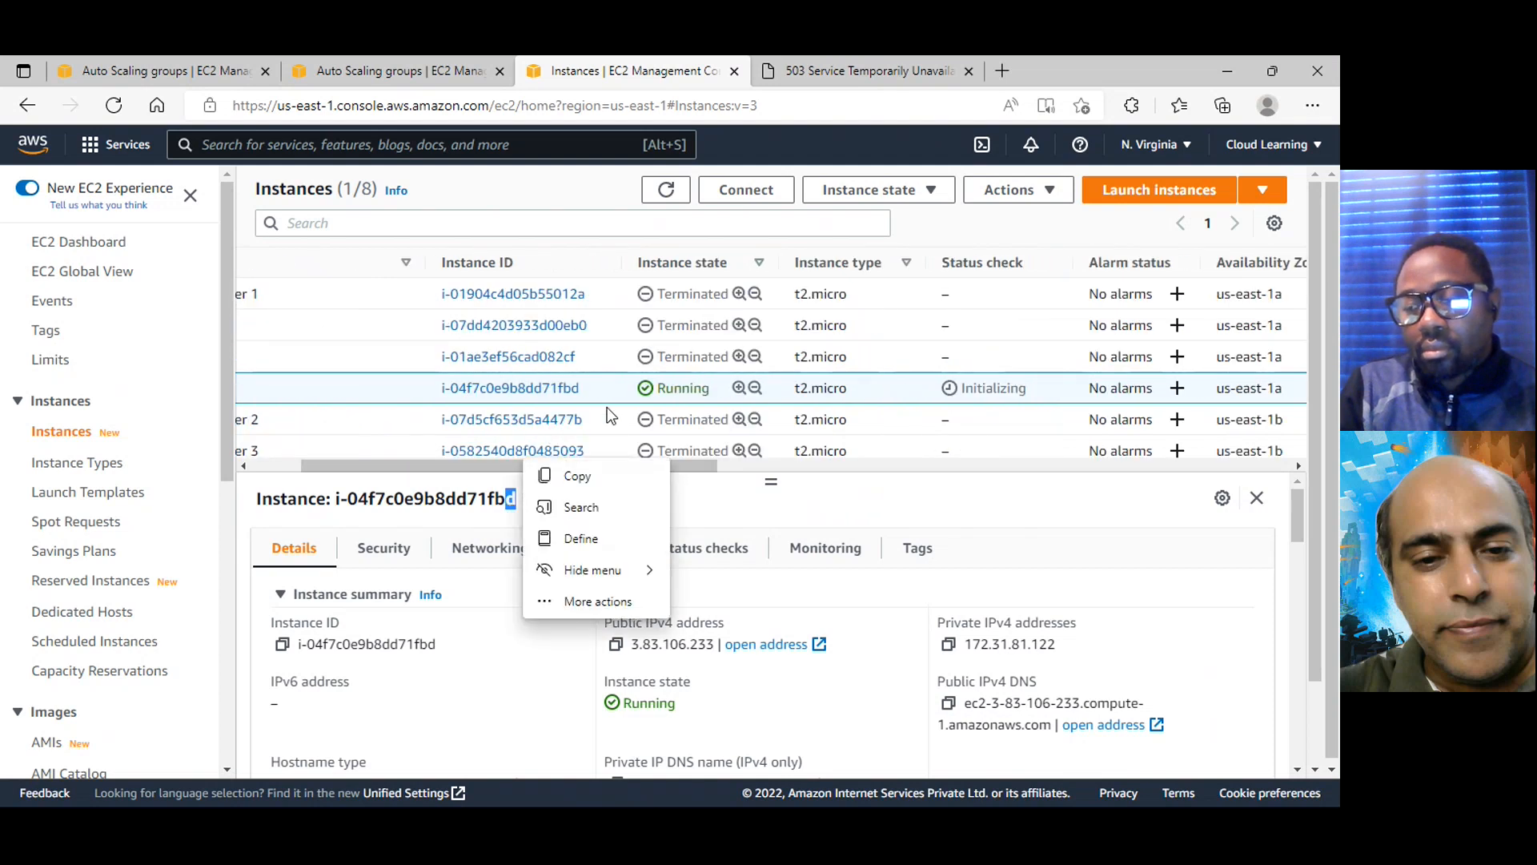
Select the JackWebsiteAG Auto Scaling group and examine the launch and termination entries in its activity history
scroll(121, 600, down, 7)
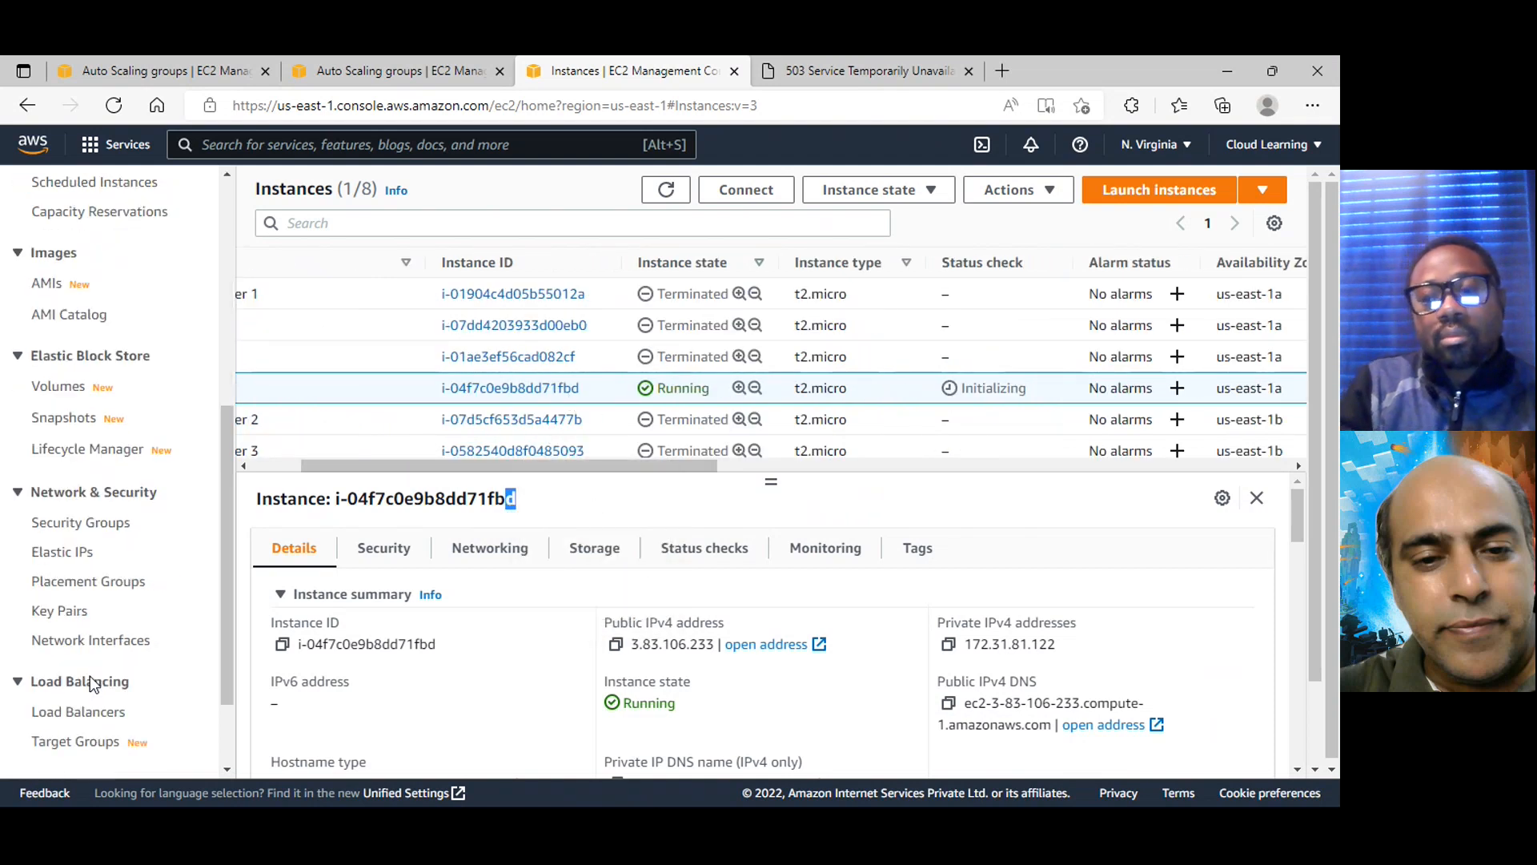
click(103, 728)
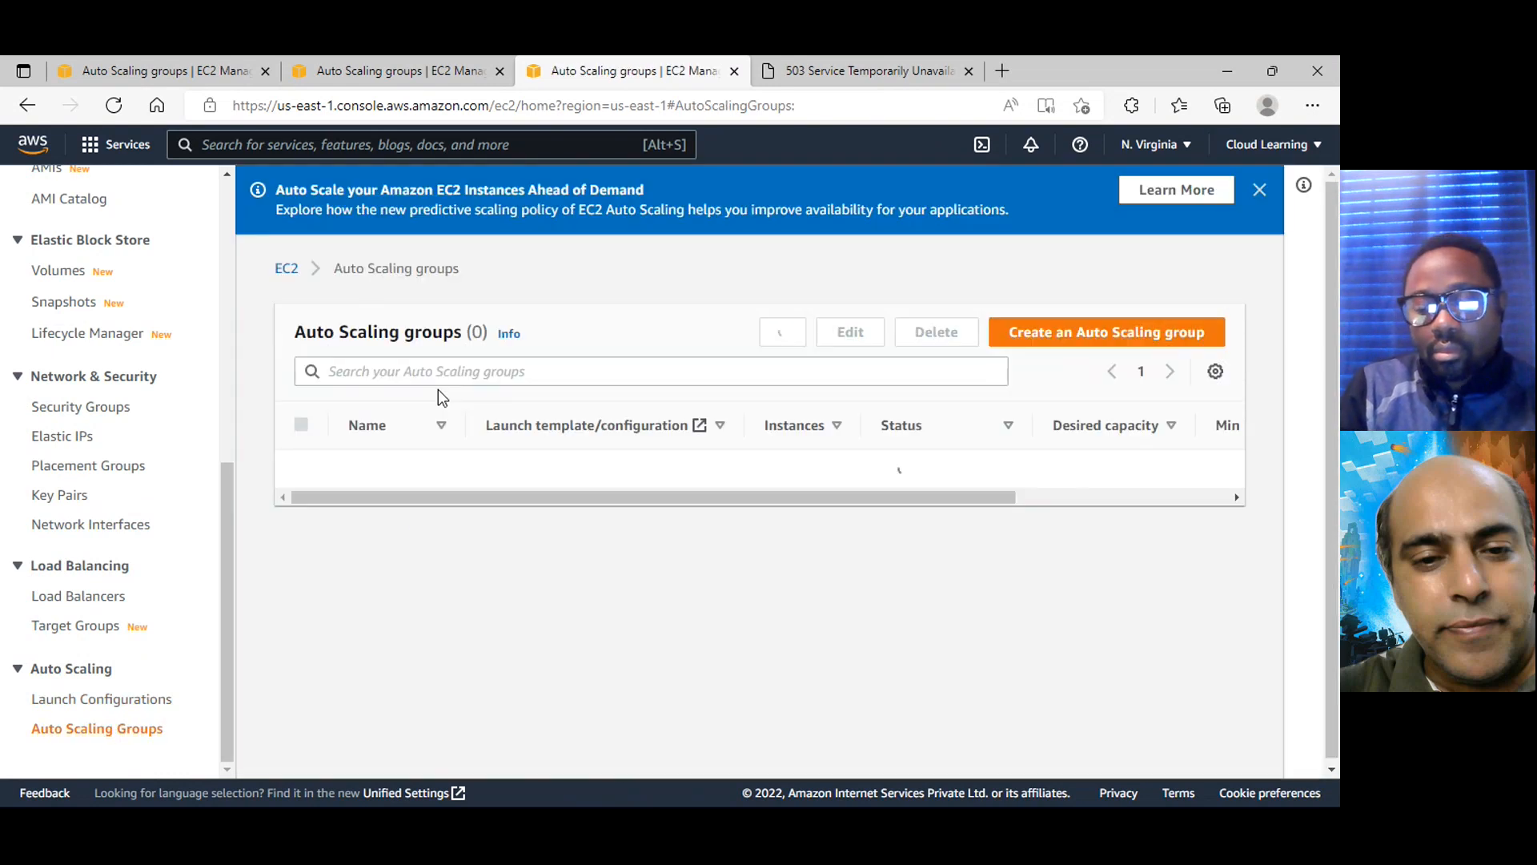
click(309, 471)
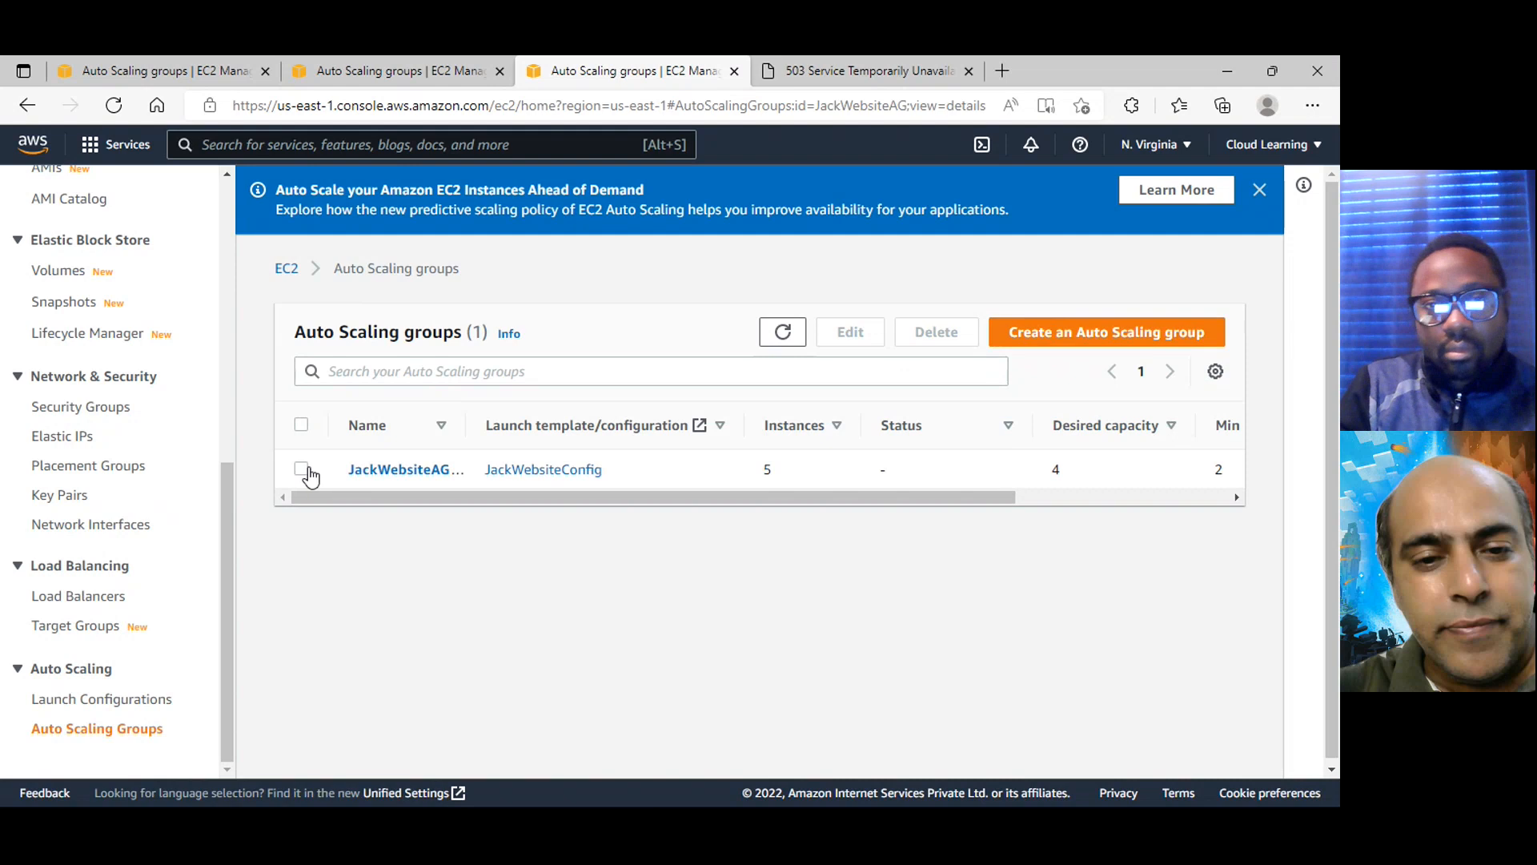
click(398, 582)
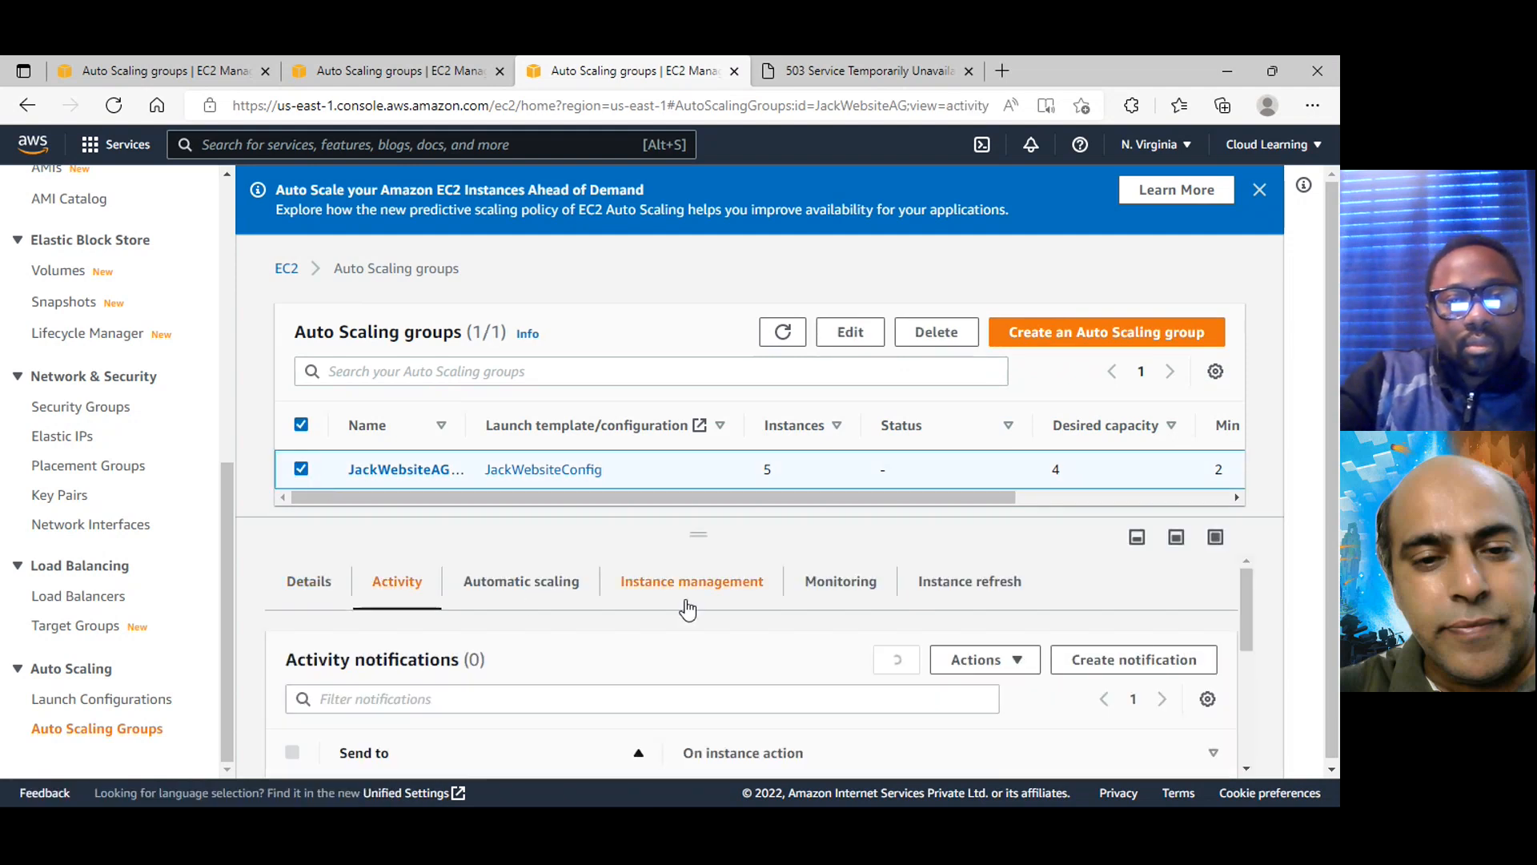
drag(704, 533, 710, 402)
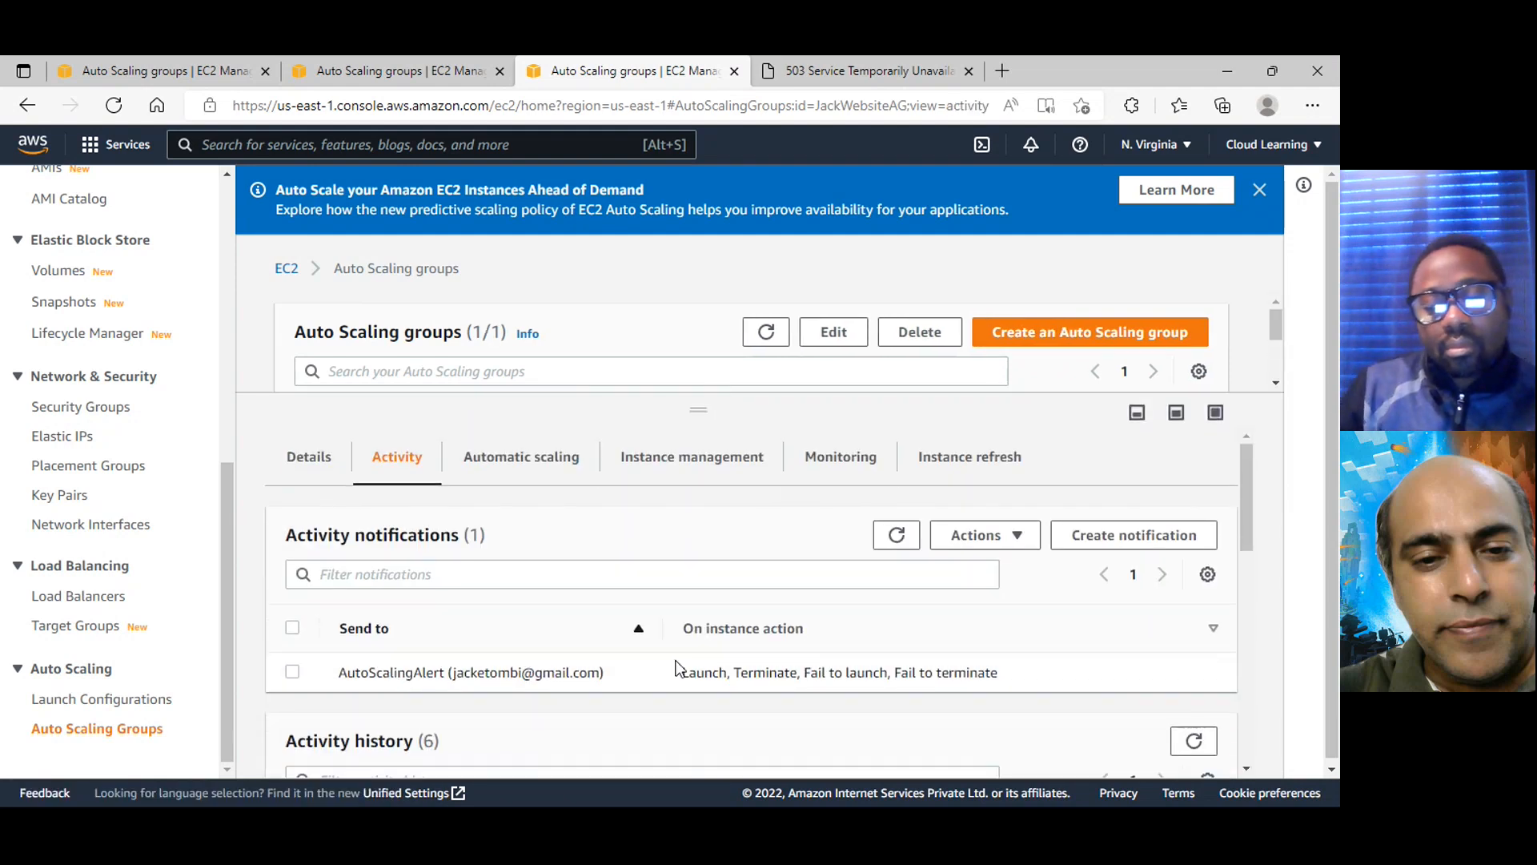
scroll(674, 677, down, 5)
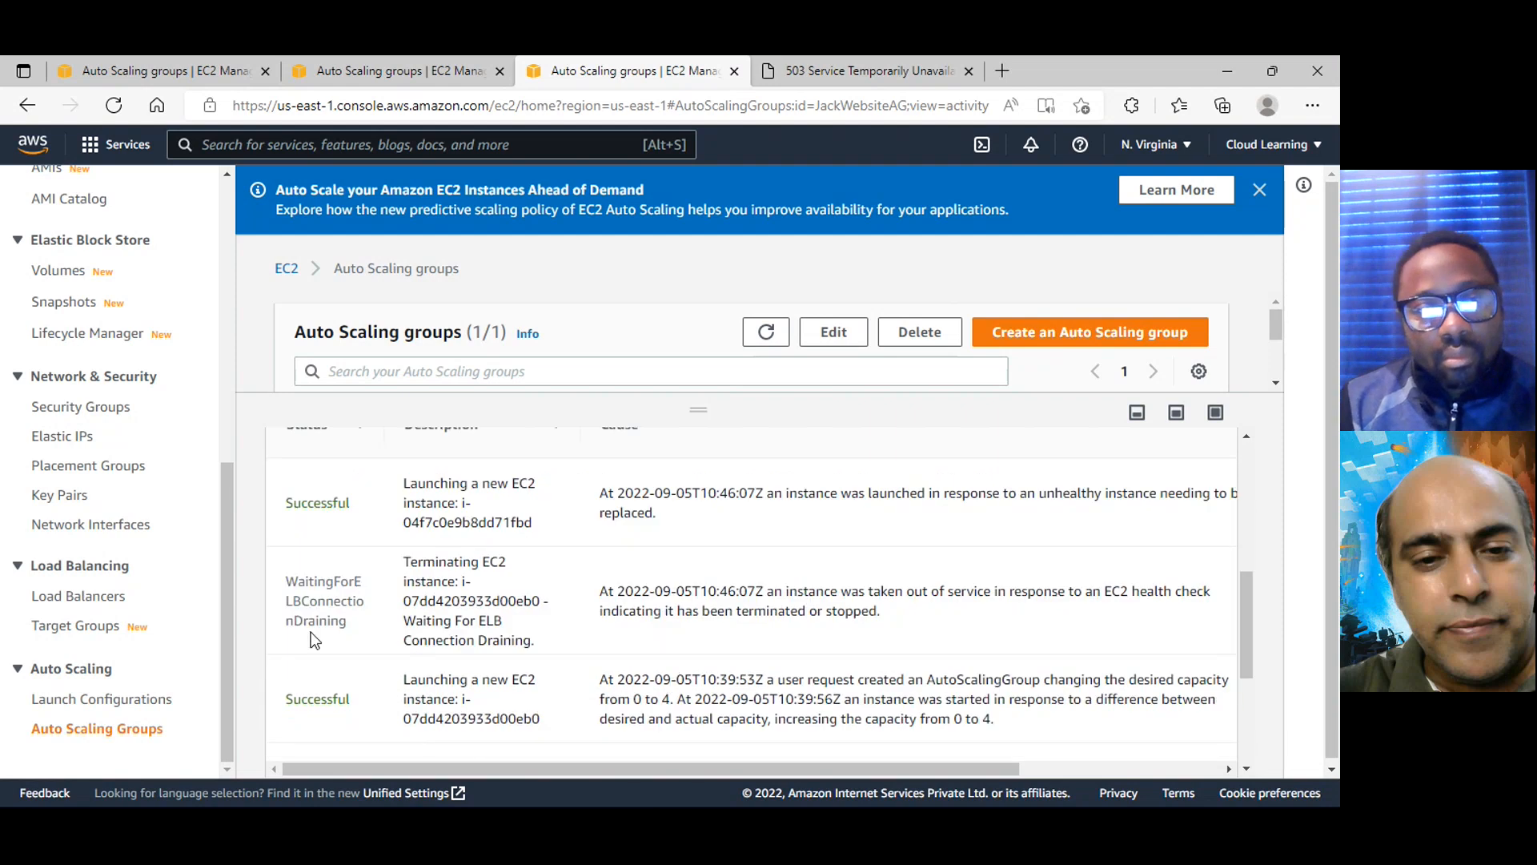
scroll(314, 641, down, 3)
scroll(460, 673, up, 2)
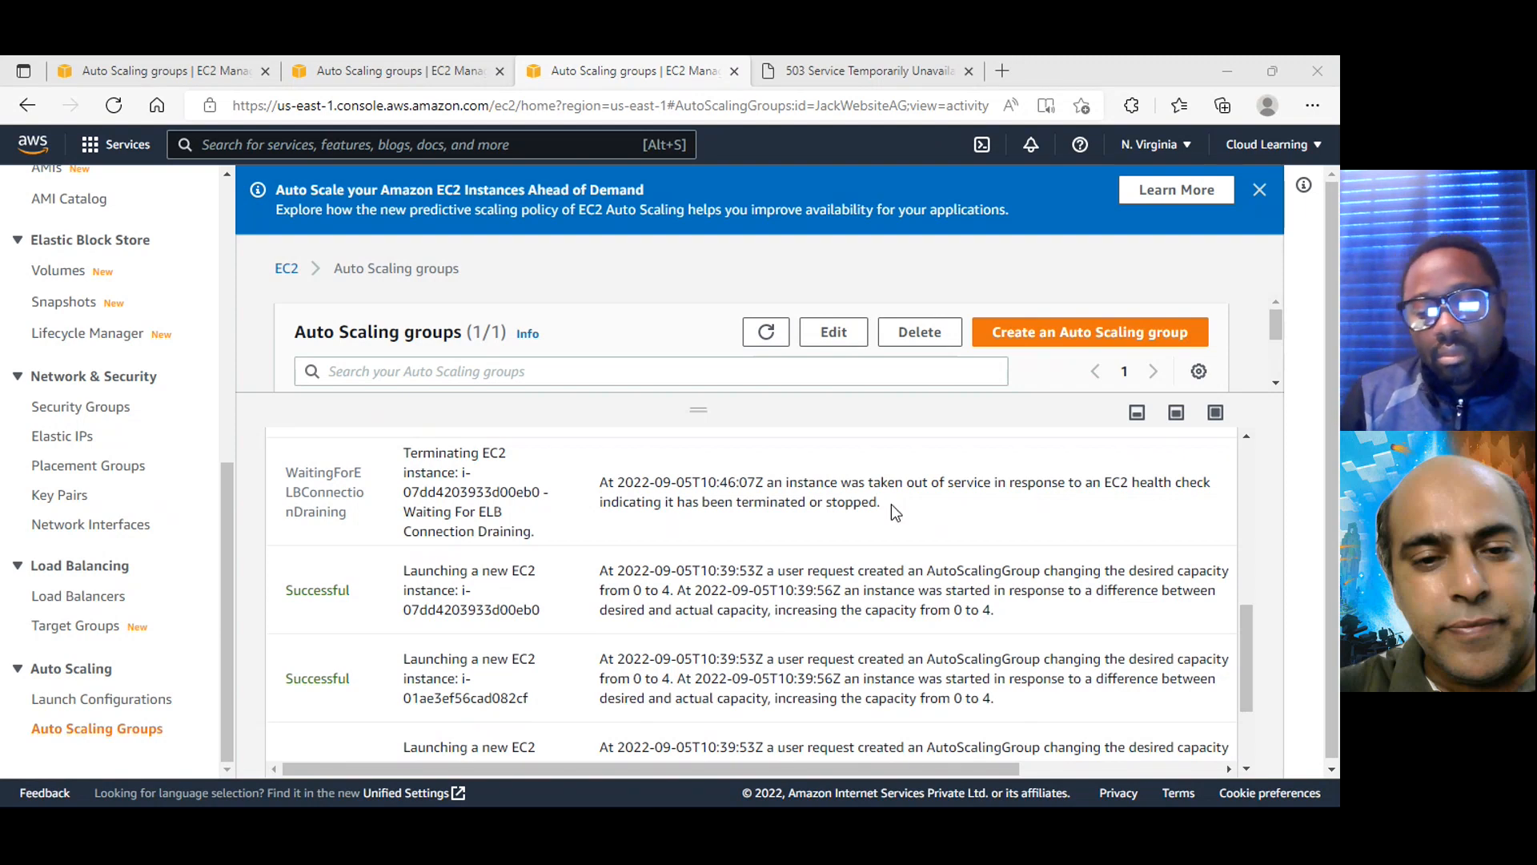
scroll(834, 517, up, 1)
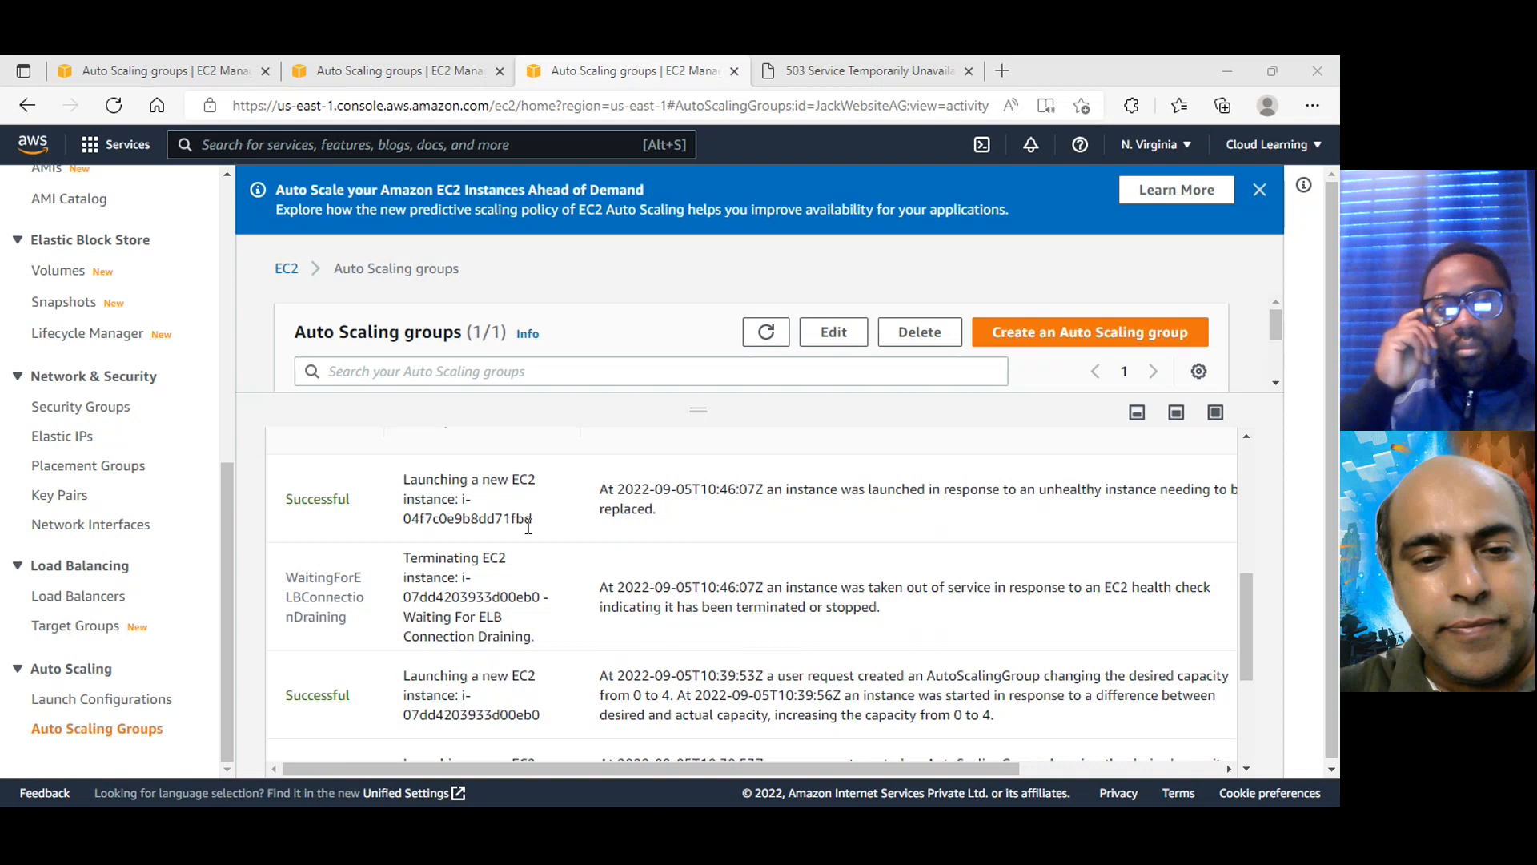
Reopen the instances list in the second browser tab, refresh it and examine the states of all instances
click(432, 68)
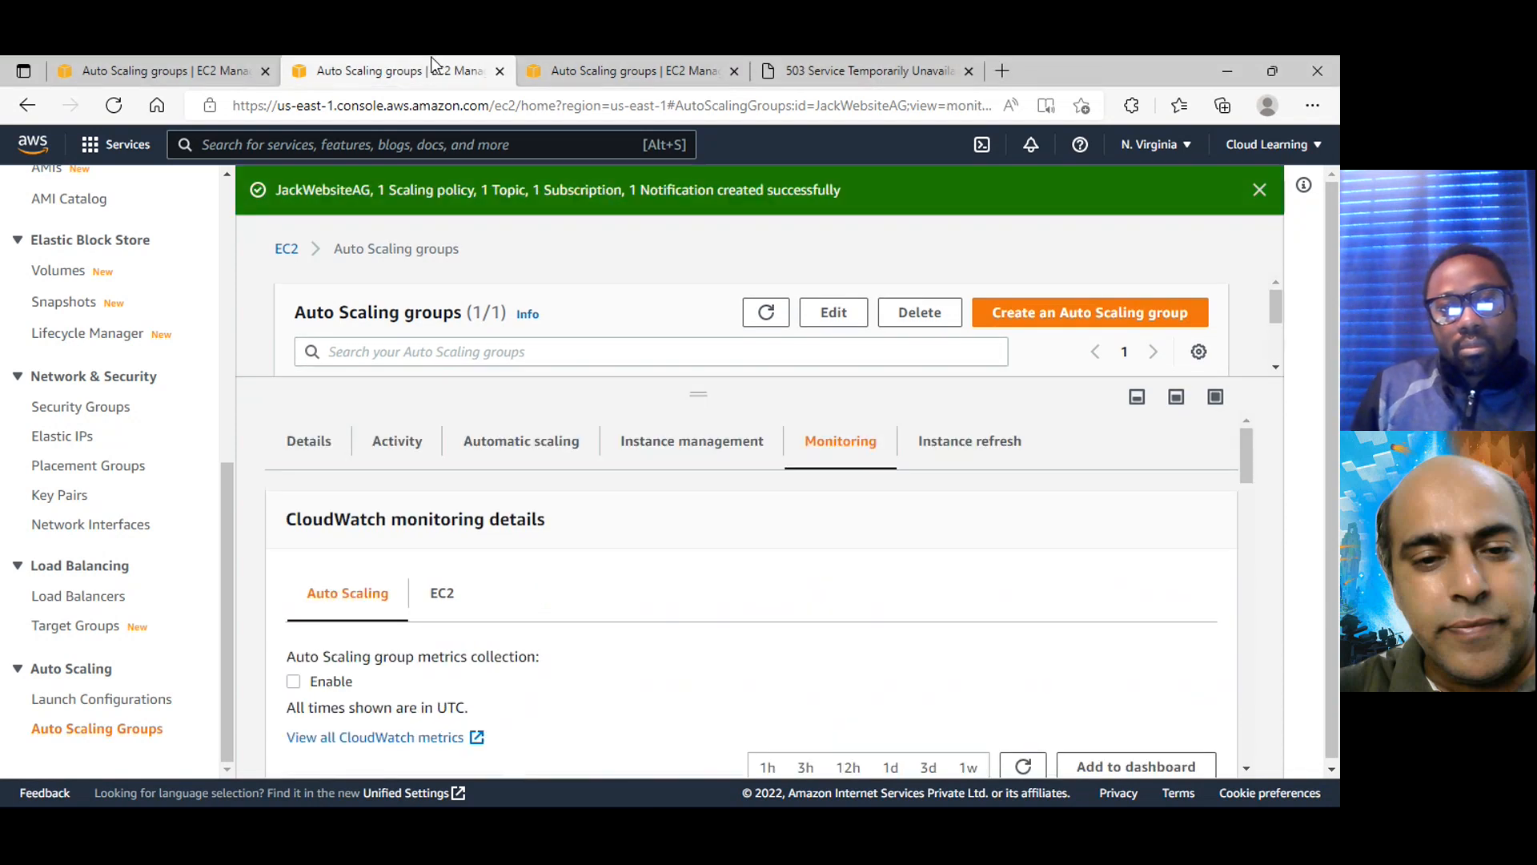
click(197, 80)
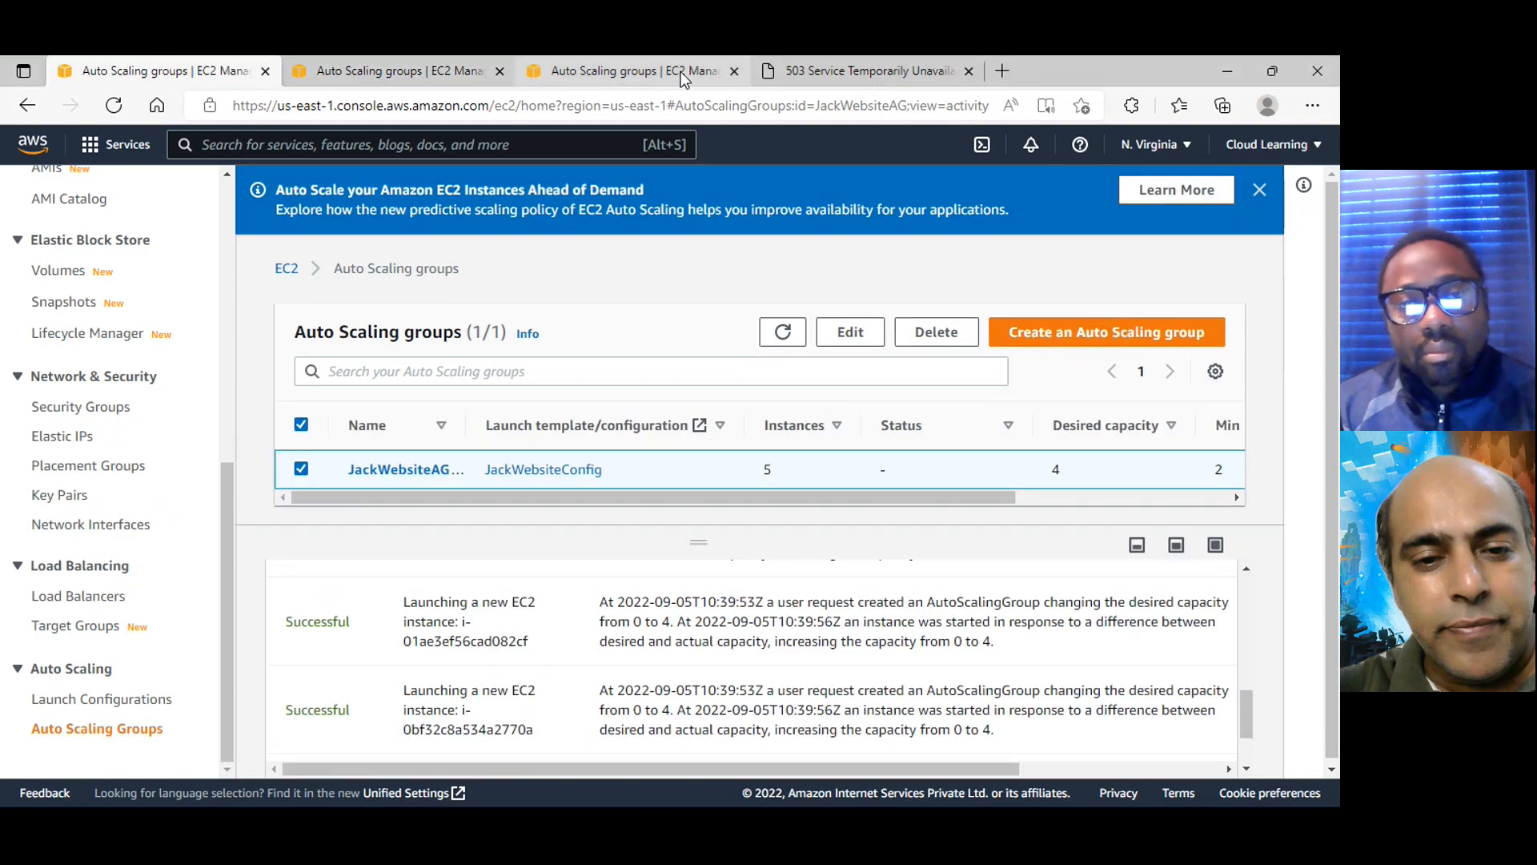
click(655, 80)
scroll(106, 421, up, 5)
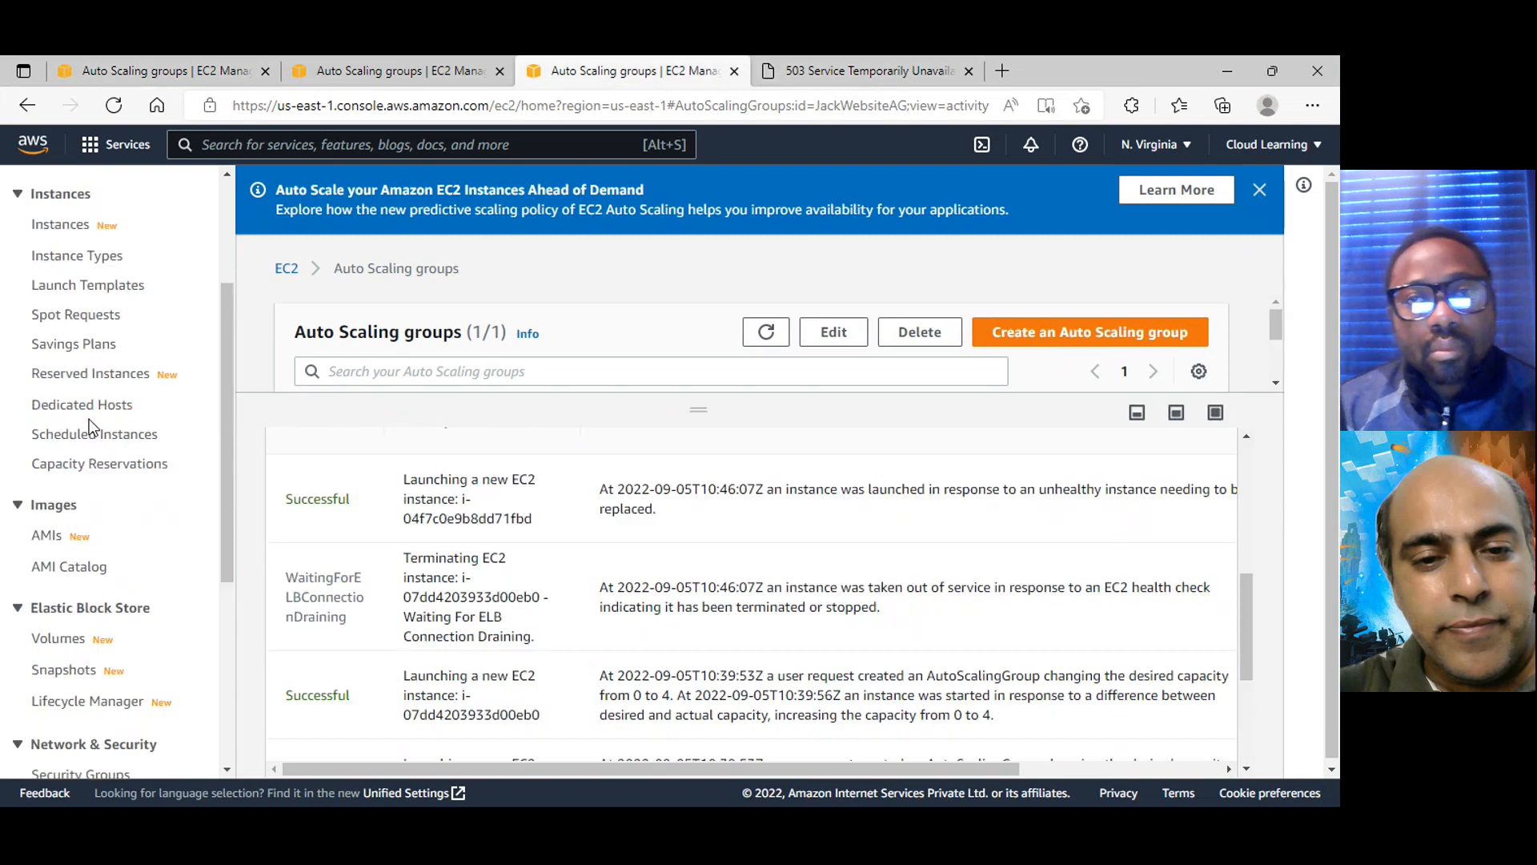
click(328, 66)
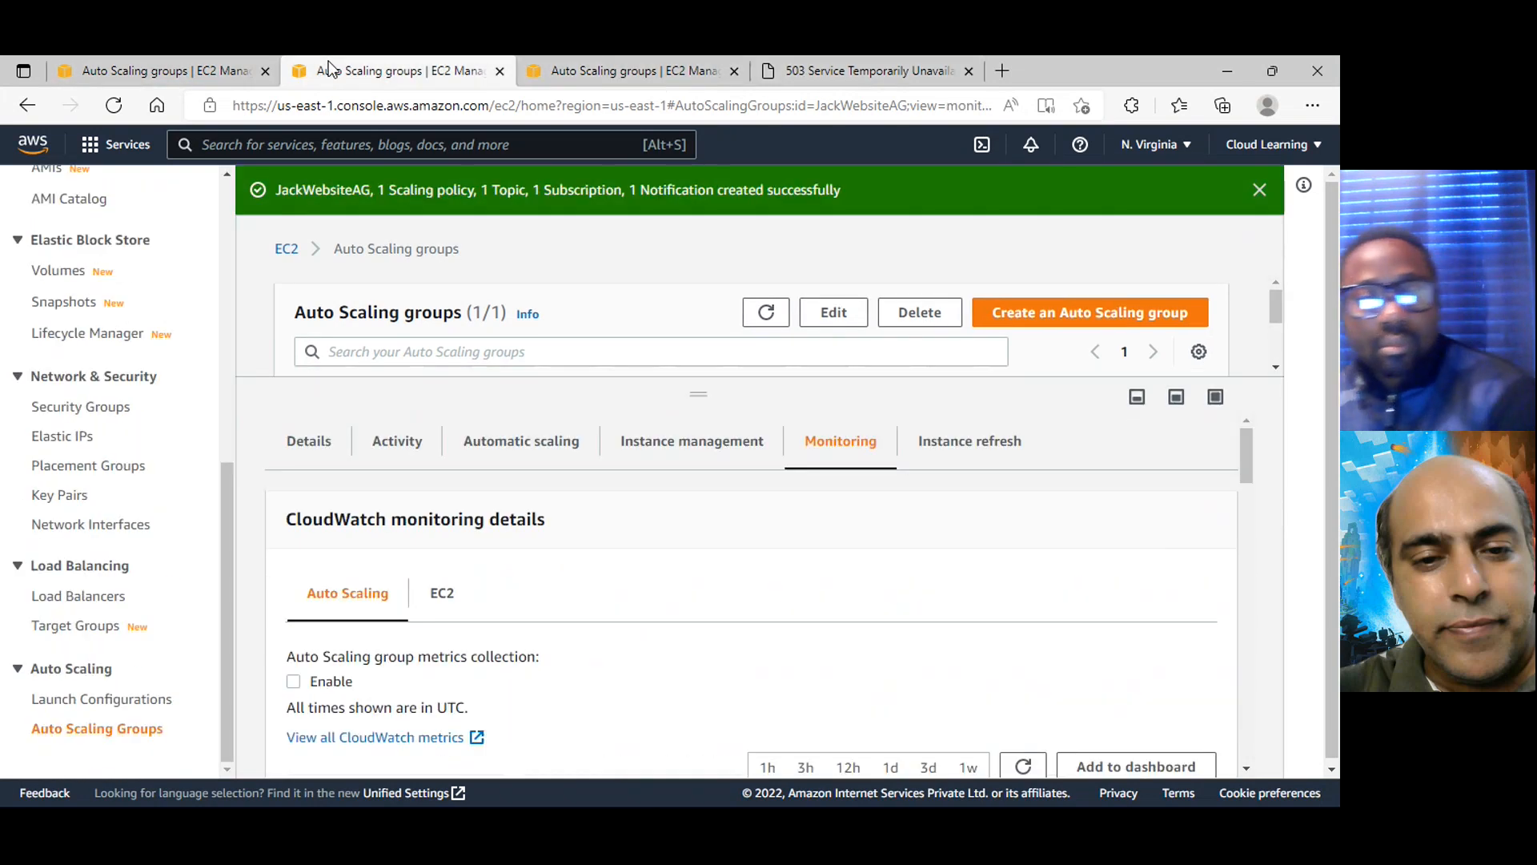
scroll(96, 385, up, 7)
click(68, 433)
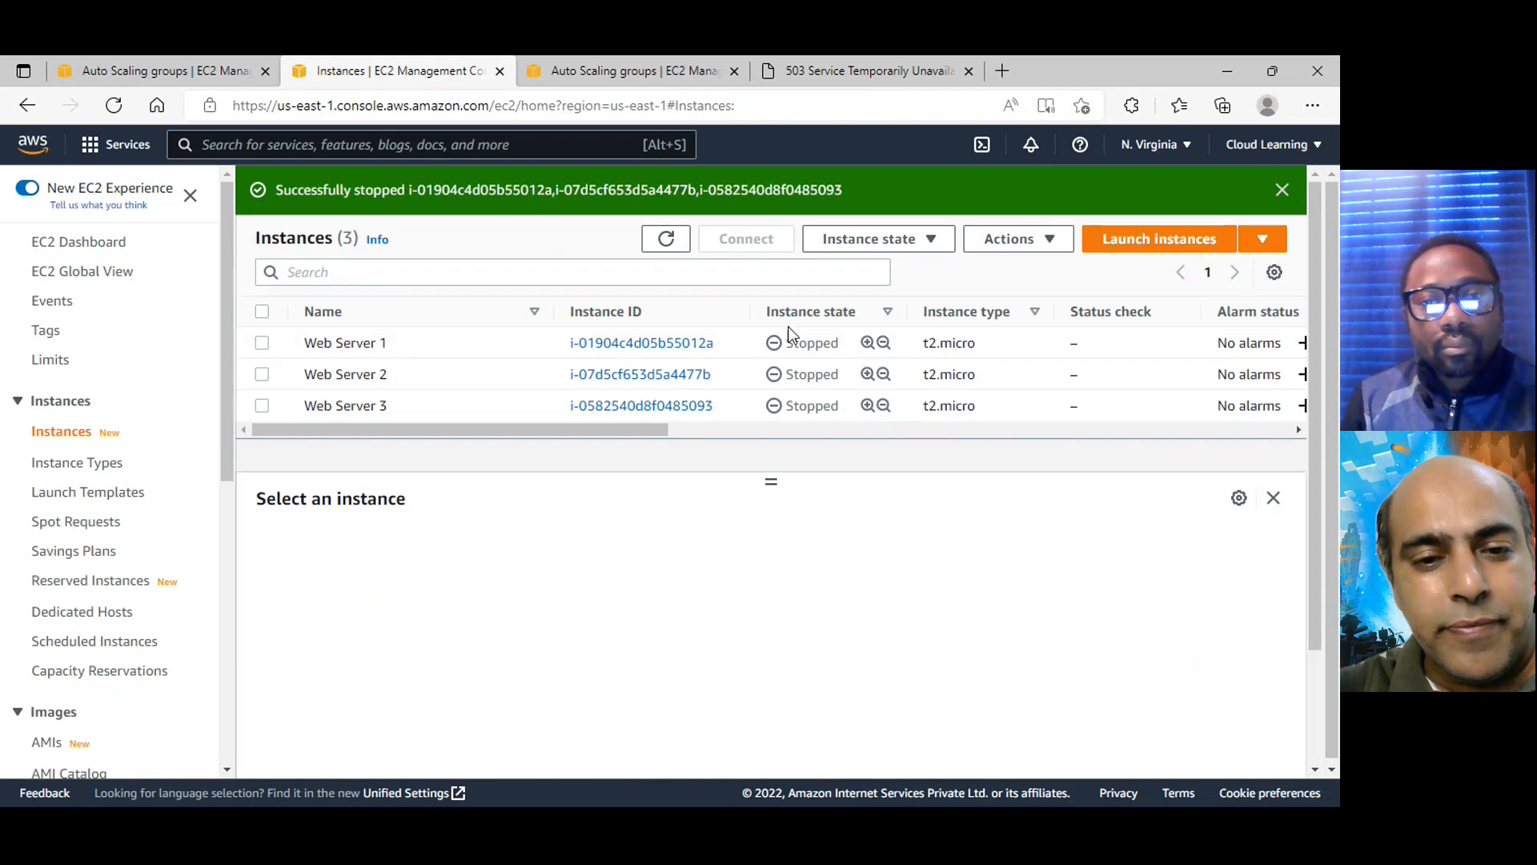
click(663, 241)
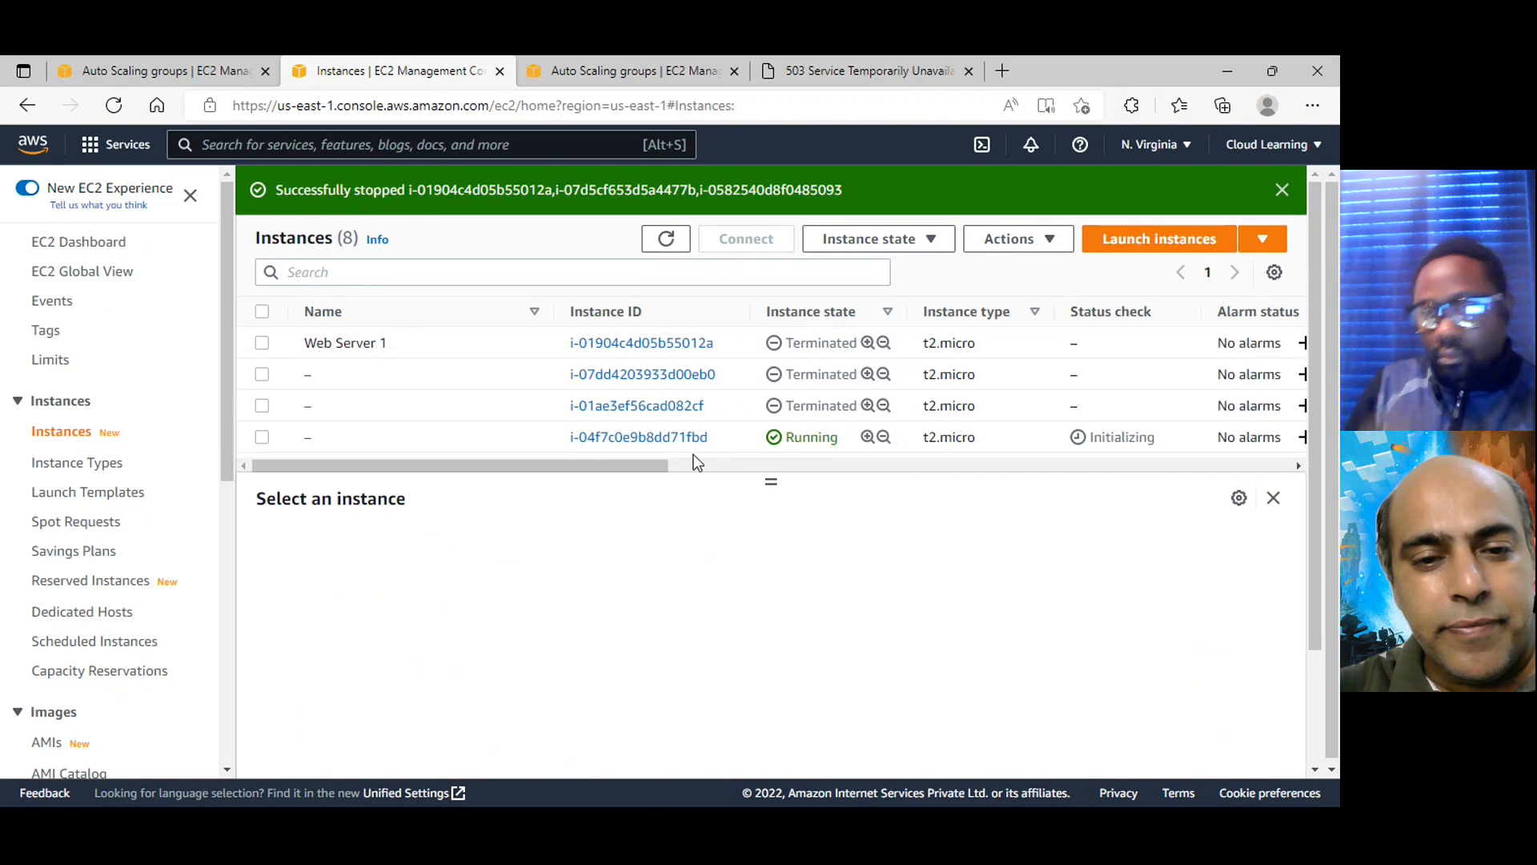
scroll(774, 395, down, 2)
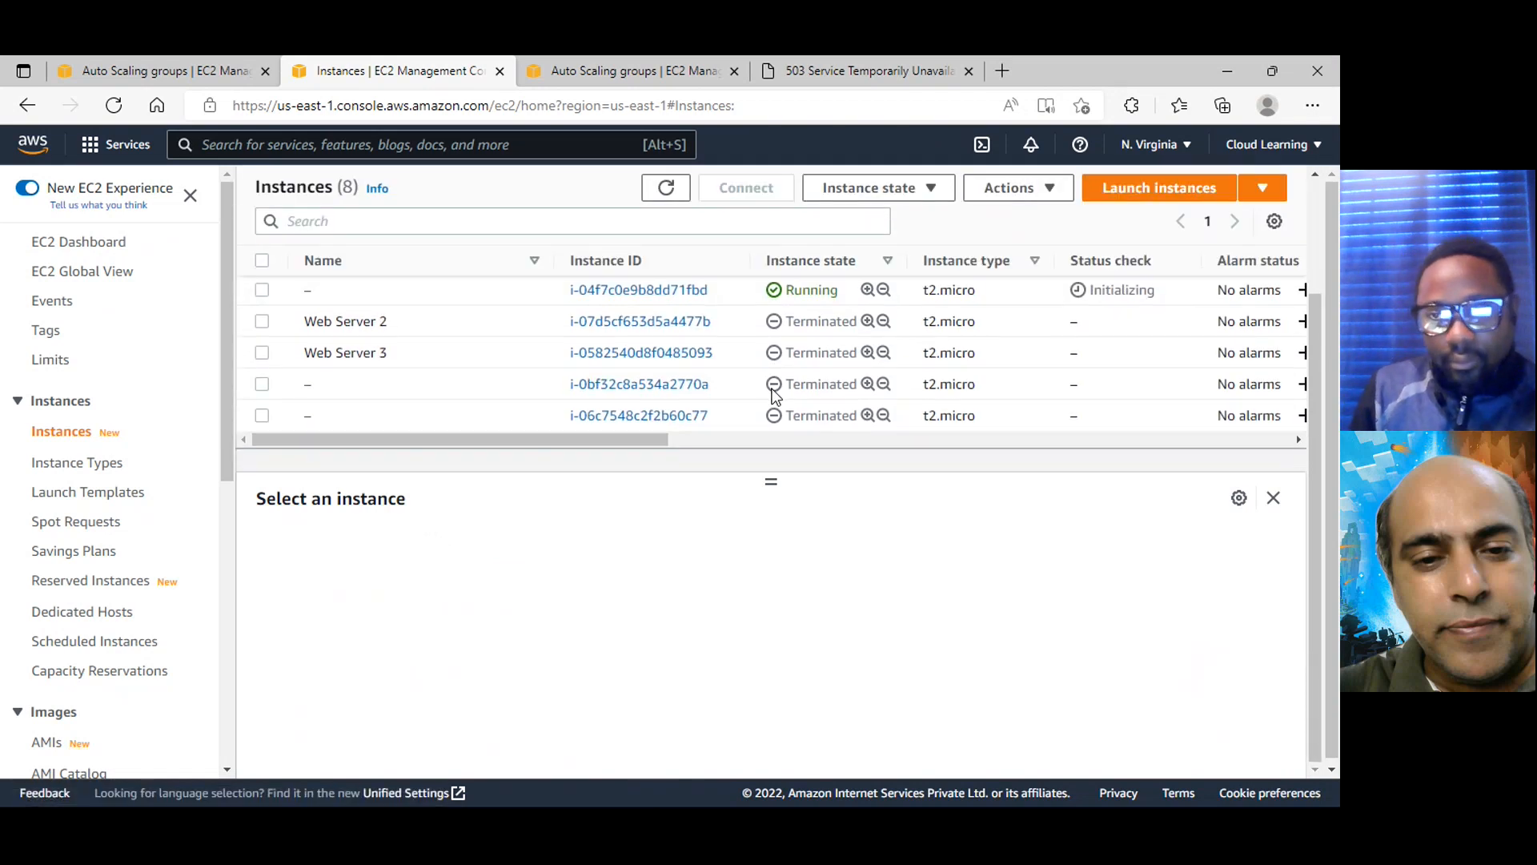
scroll(773, 398, up, 3)
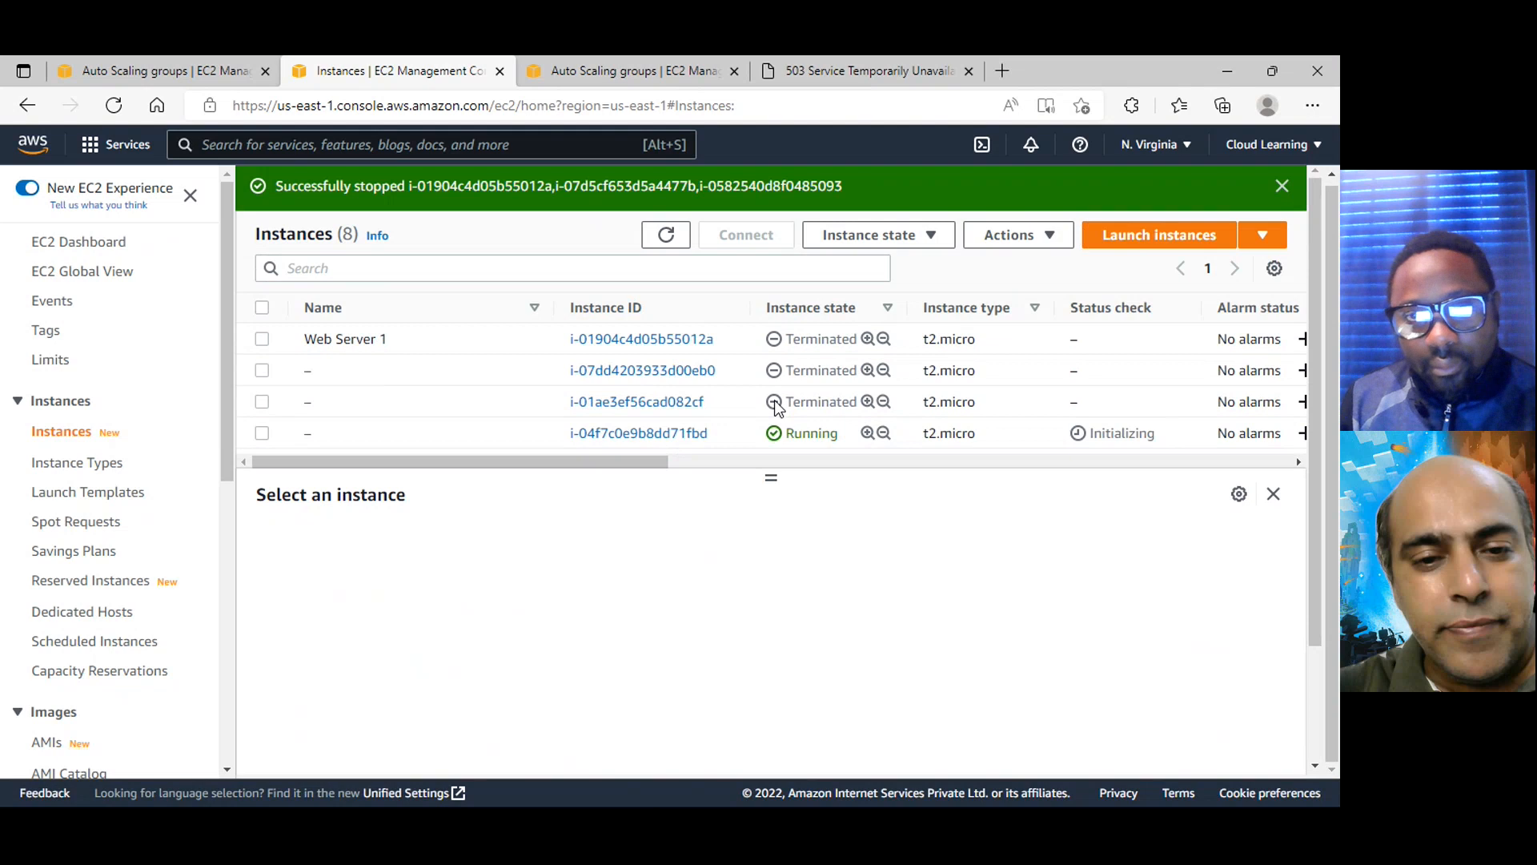
Switch to the Teams meeting, turn on the camera and open the additional meeting actions
click(1265, 307)
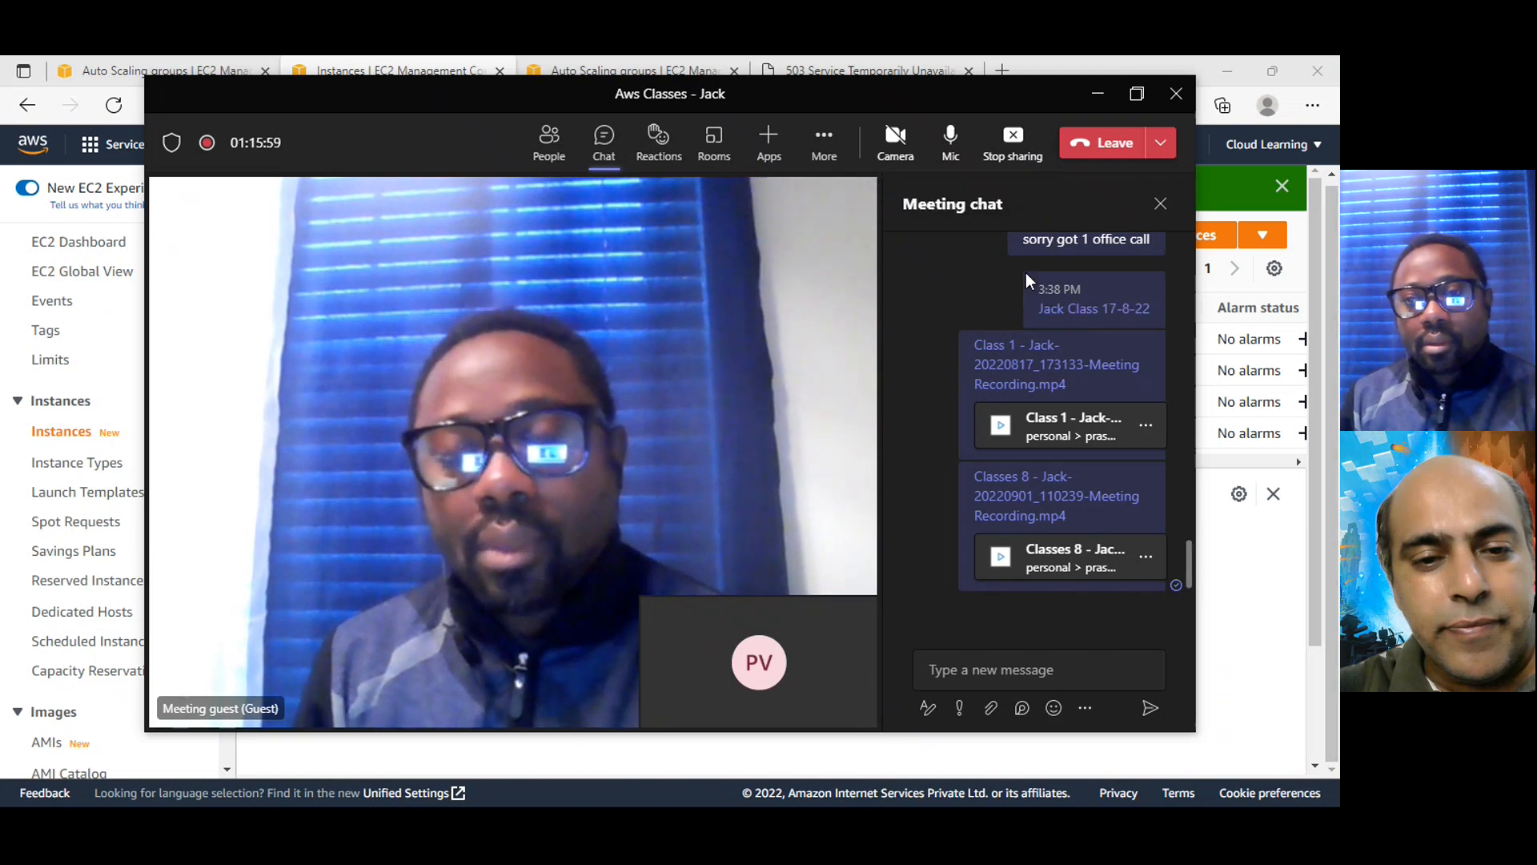
mouse_move(1028, 279)
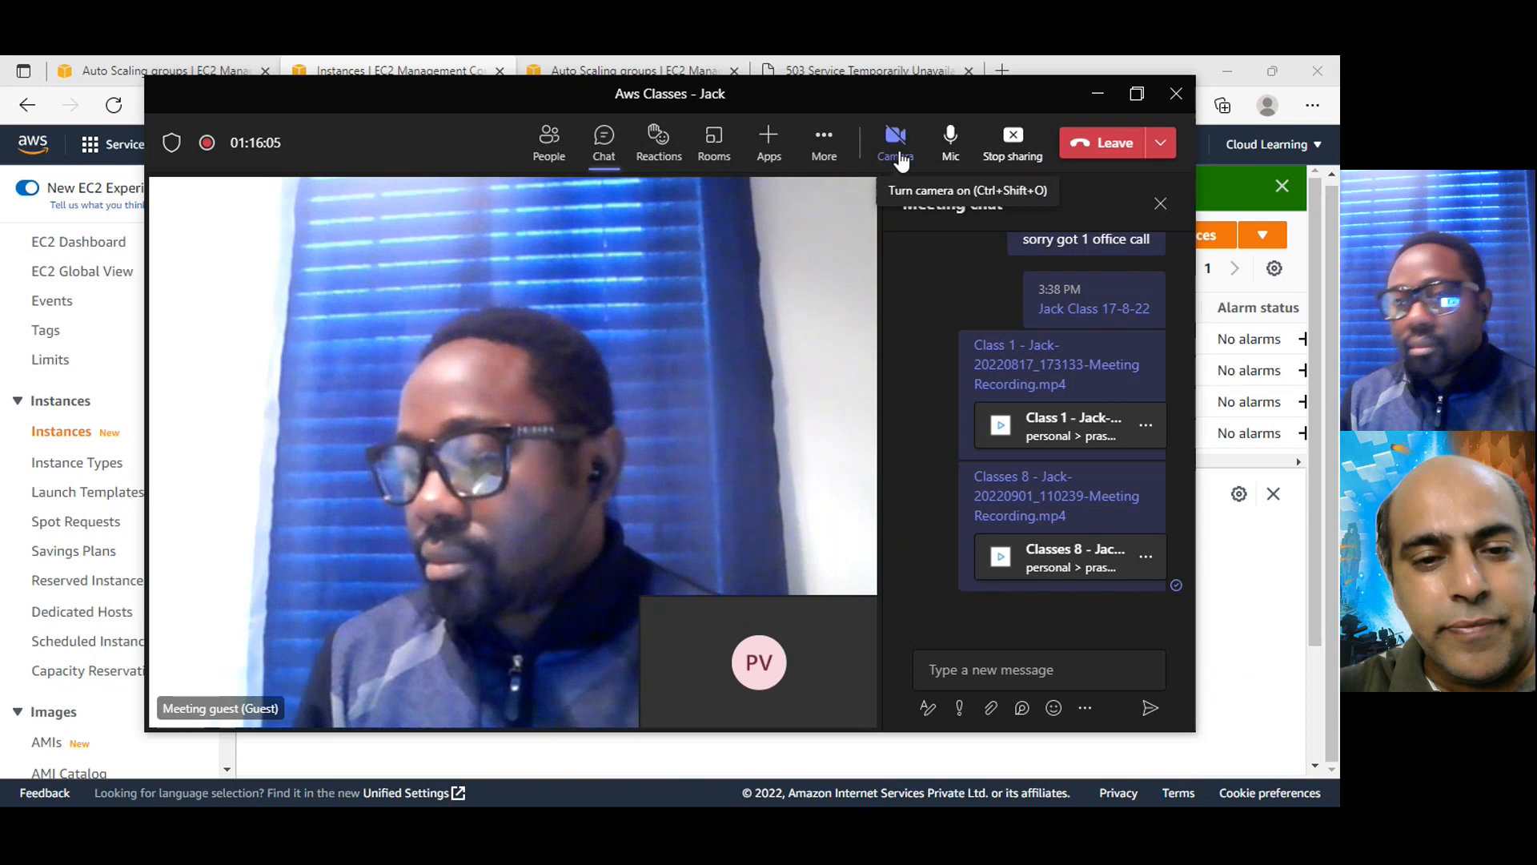
mouse_move(901, 160)
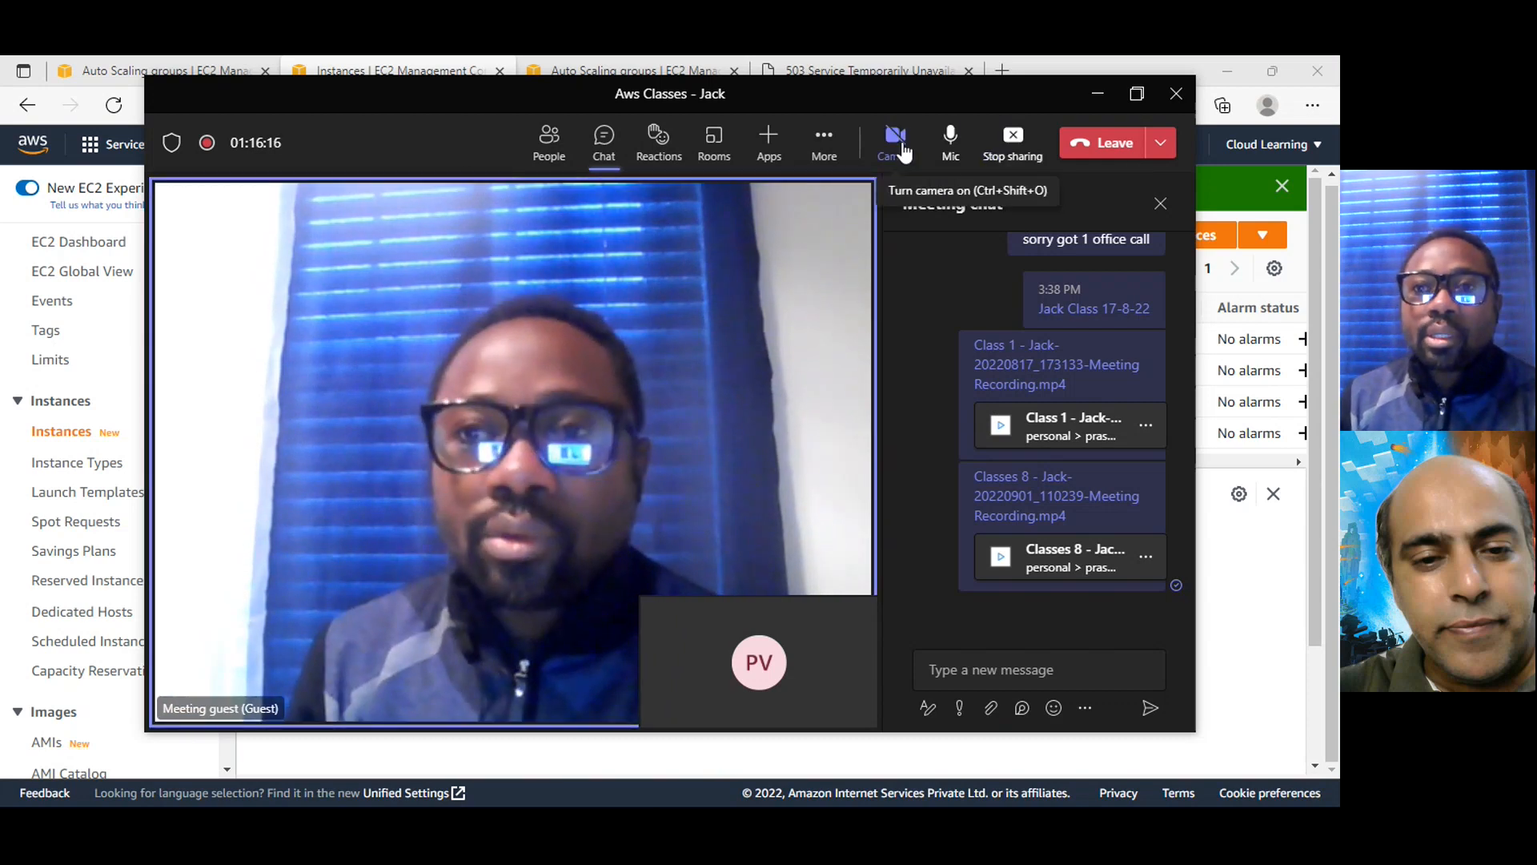
click(902, 150)
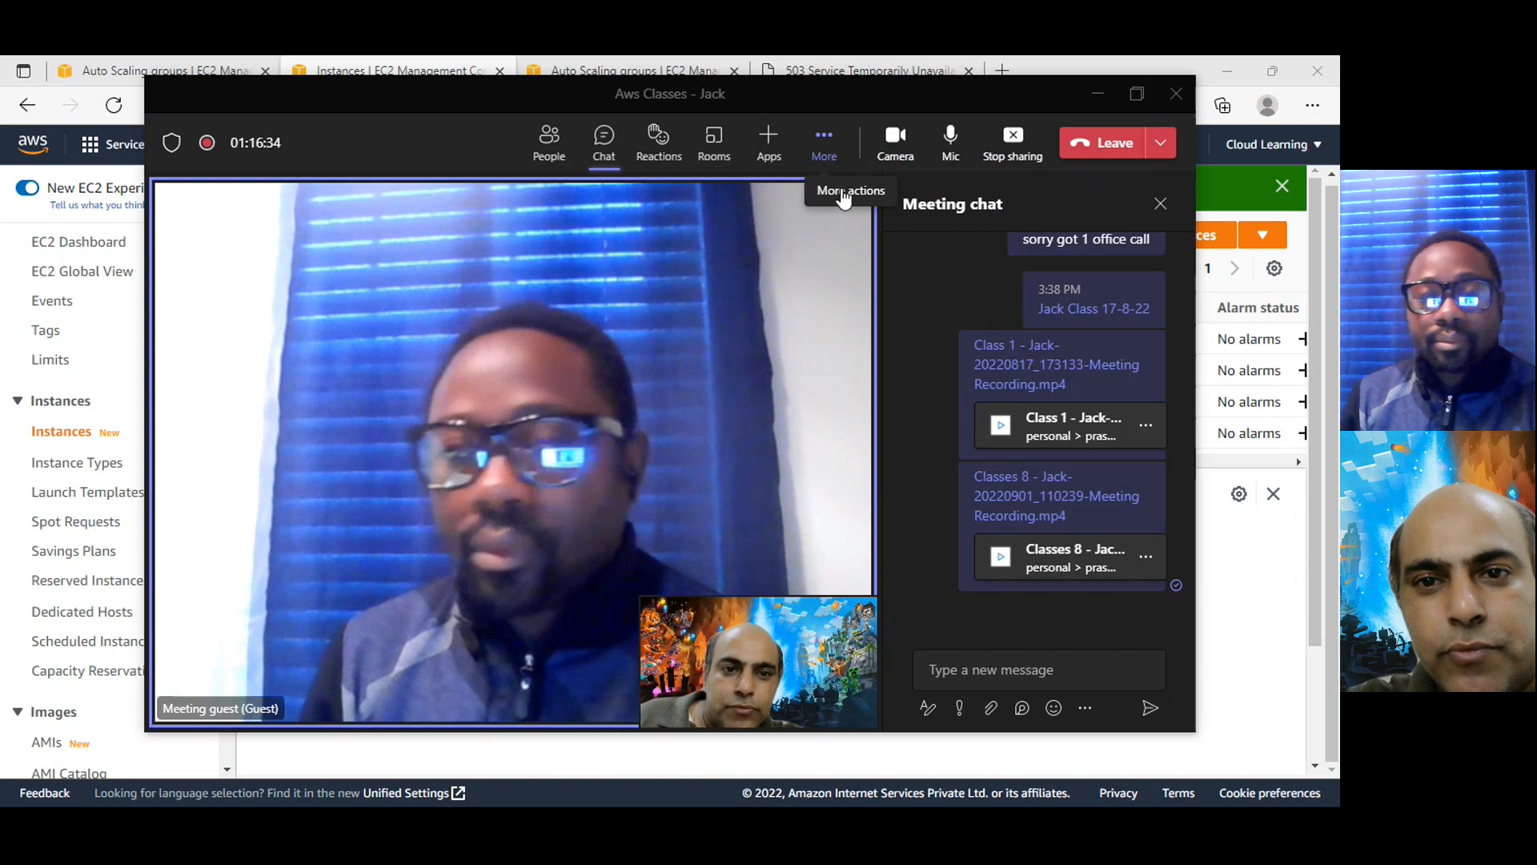
click(843, 195)
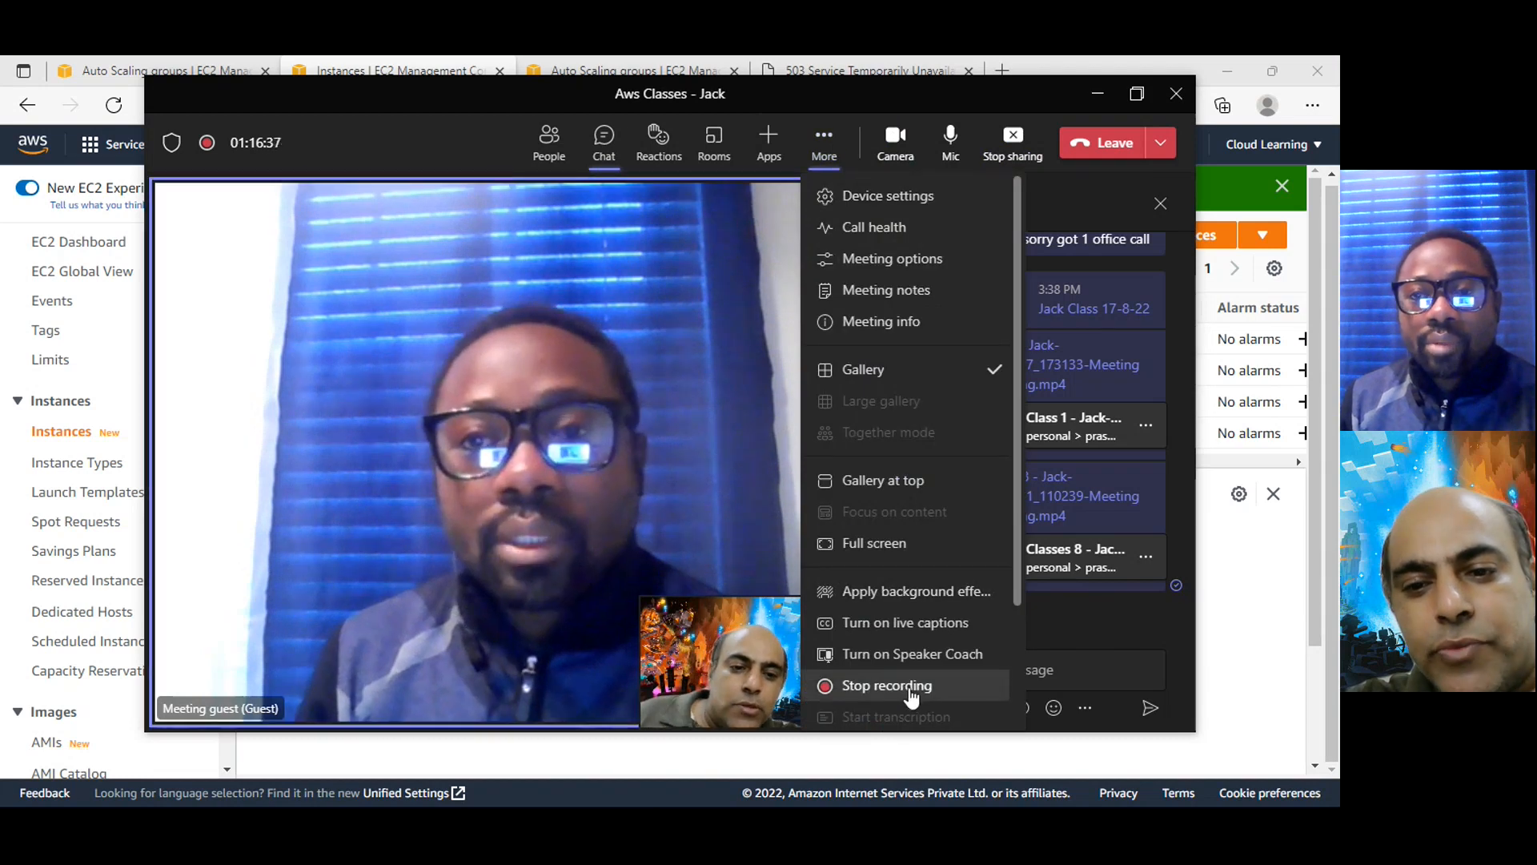